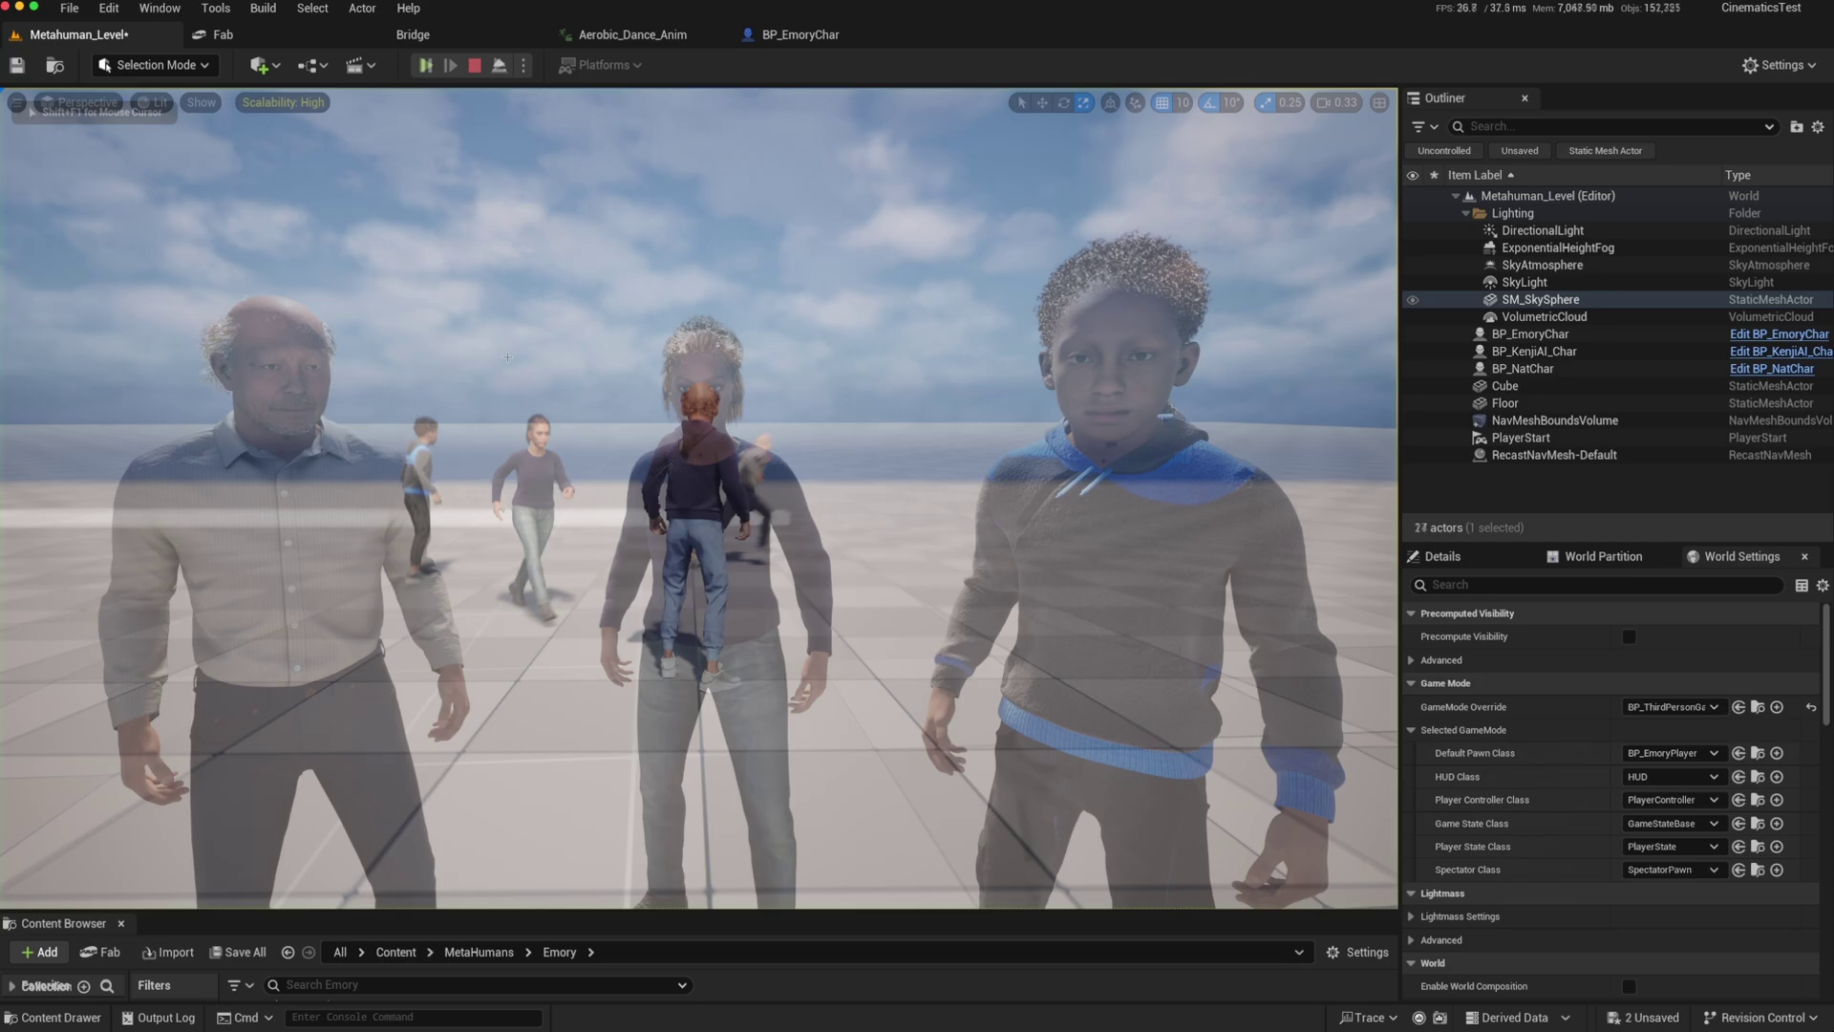
Step: Play-test the level, running the character forward and steering it with W and A
{"action": "key", "text": "w"}
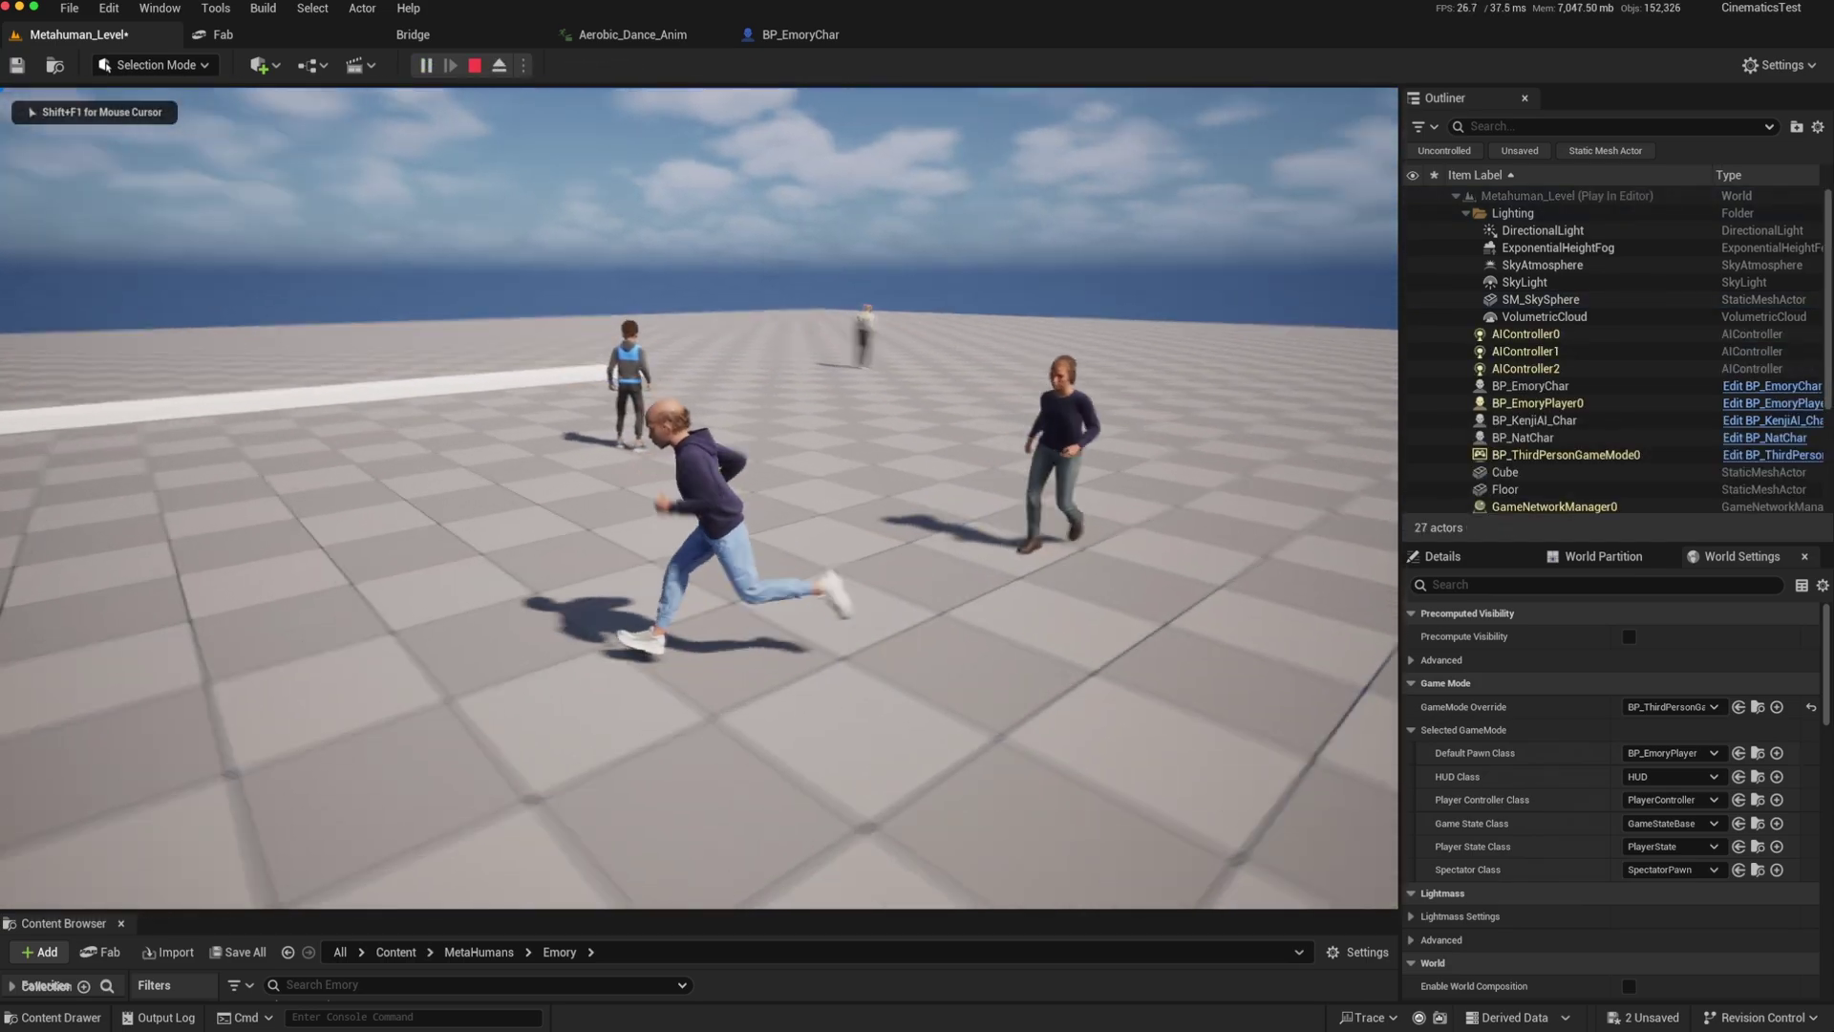
{"action": "key", "text": "a"}
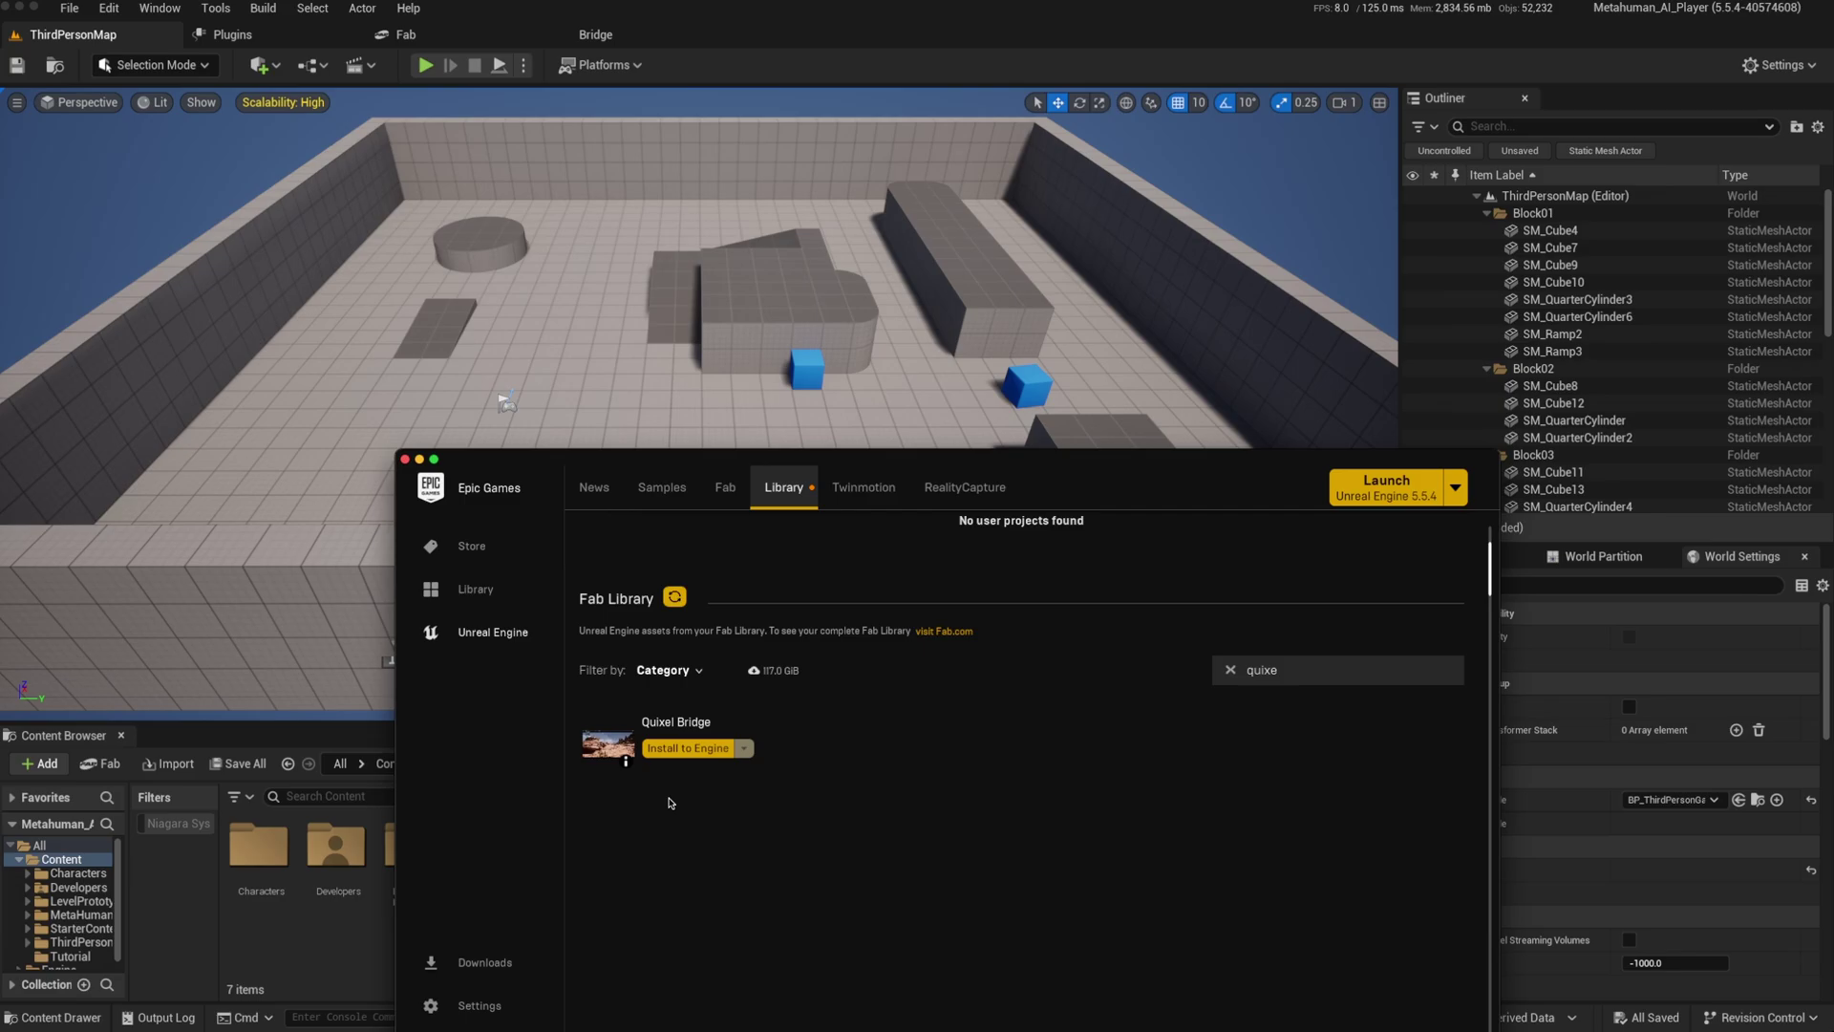
Step: Bring the editor forward and check the installed MetaHuman plugins under Settings > Plugins
{"action": "left_click", "coordinate": [630, 323]}
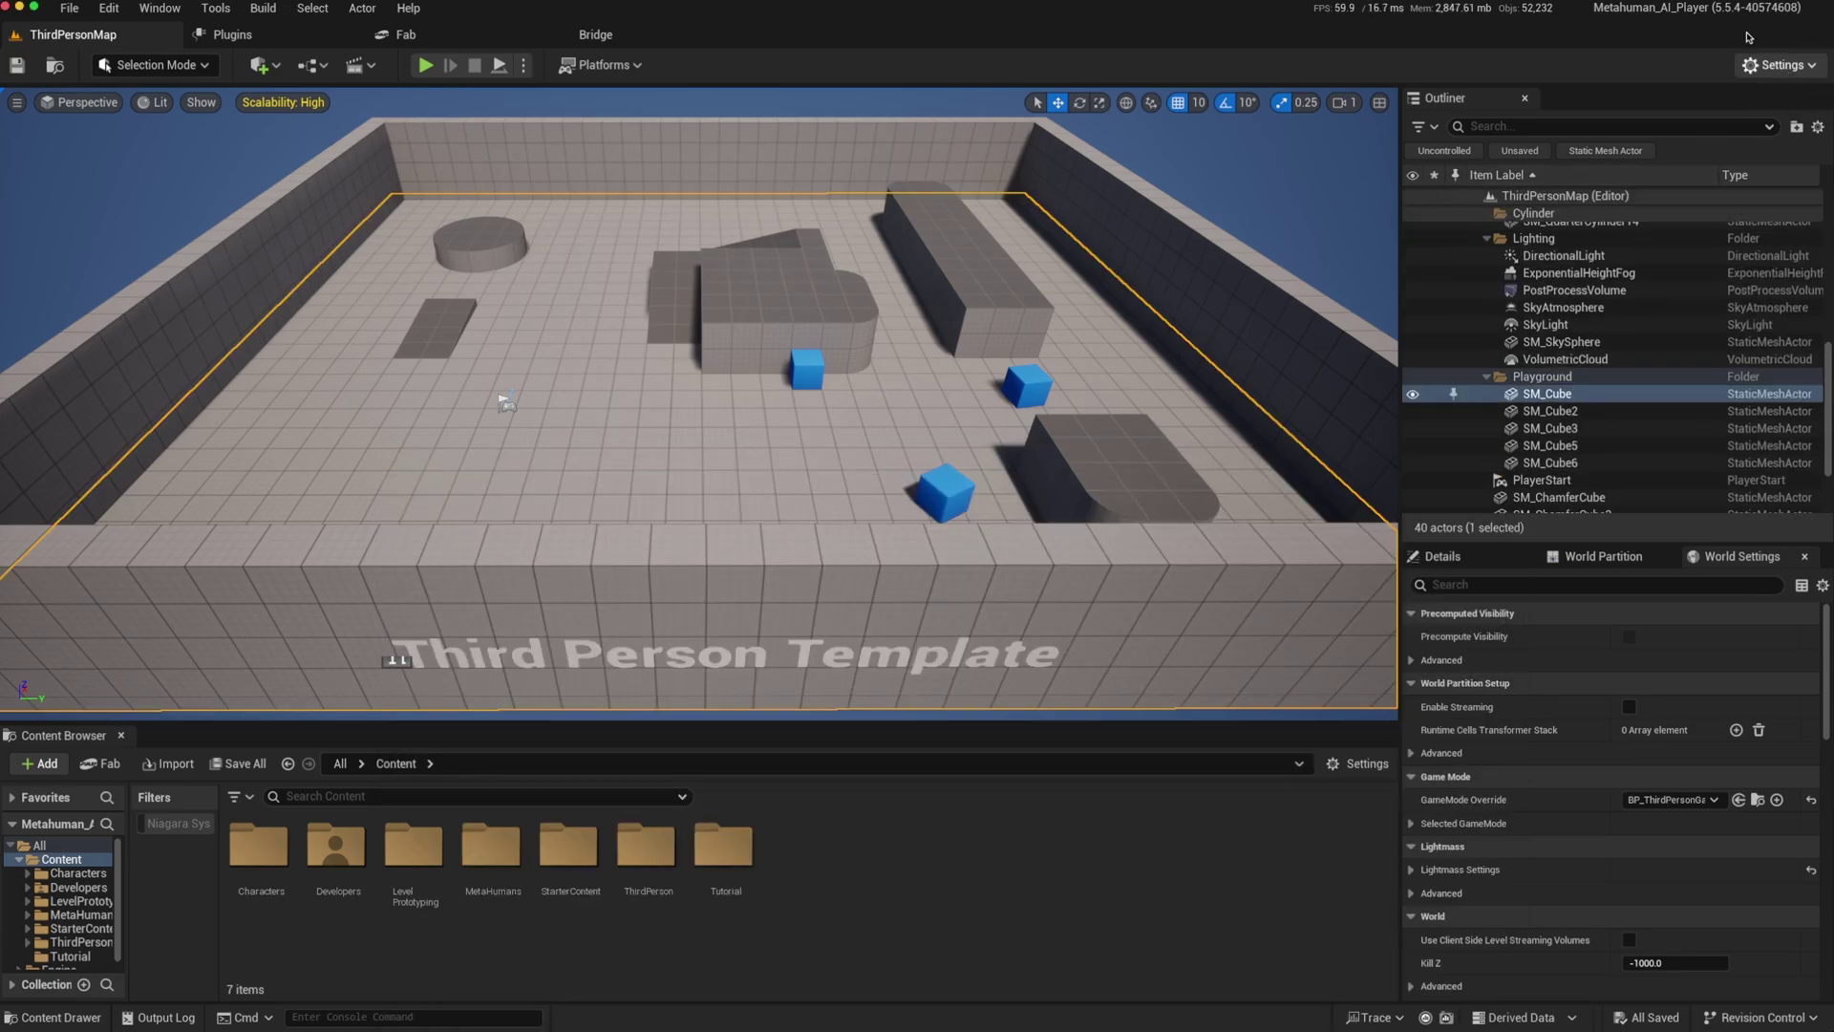
{"action": "mouse_move", "coordinate": [1716, 16]}
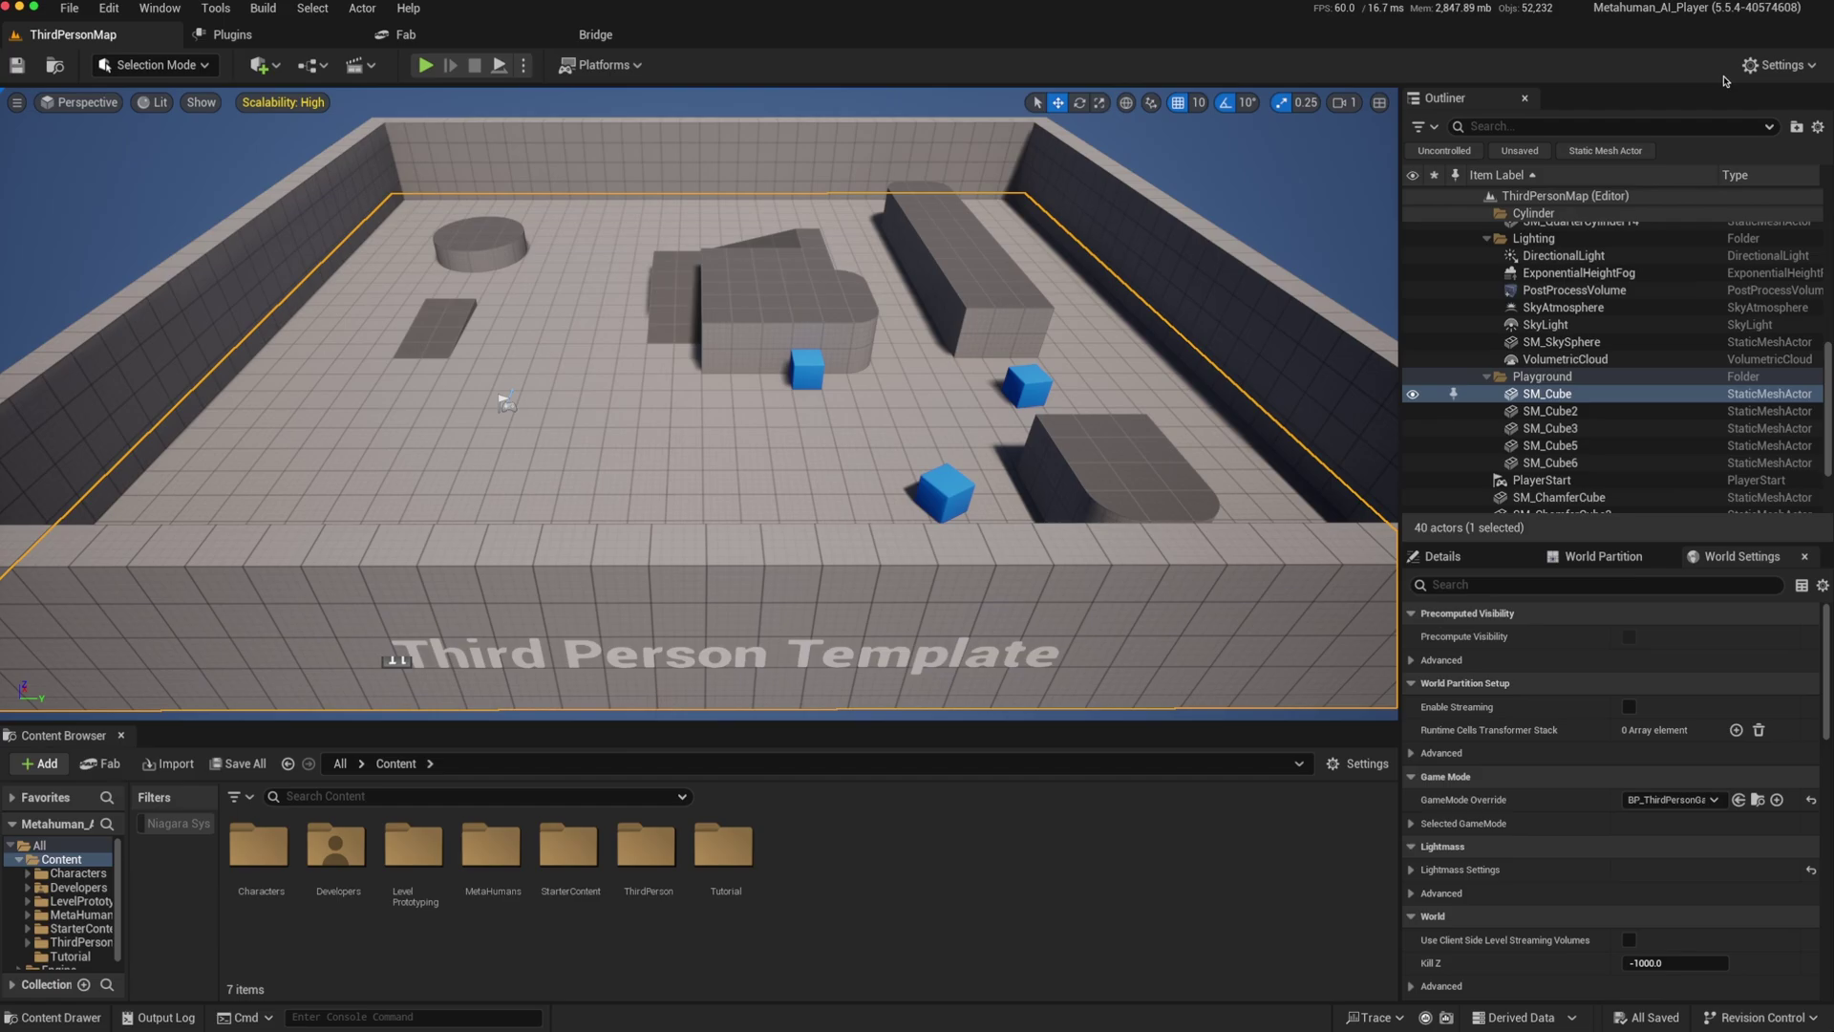
{"action": "left_click", "coordinate": [1779, 65]}
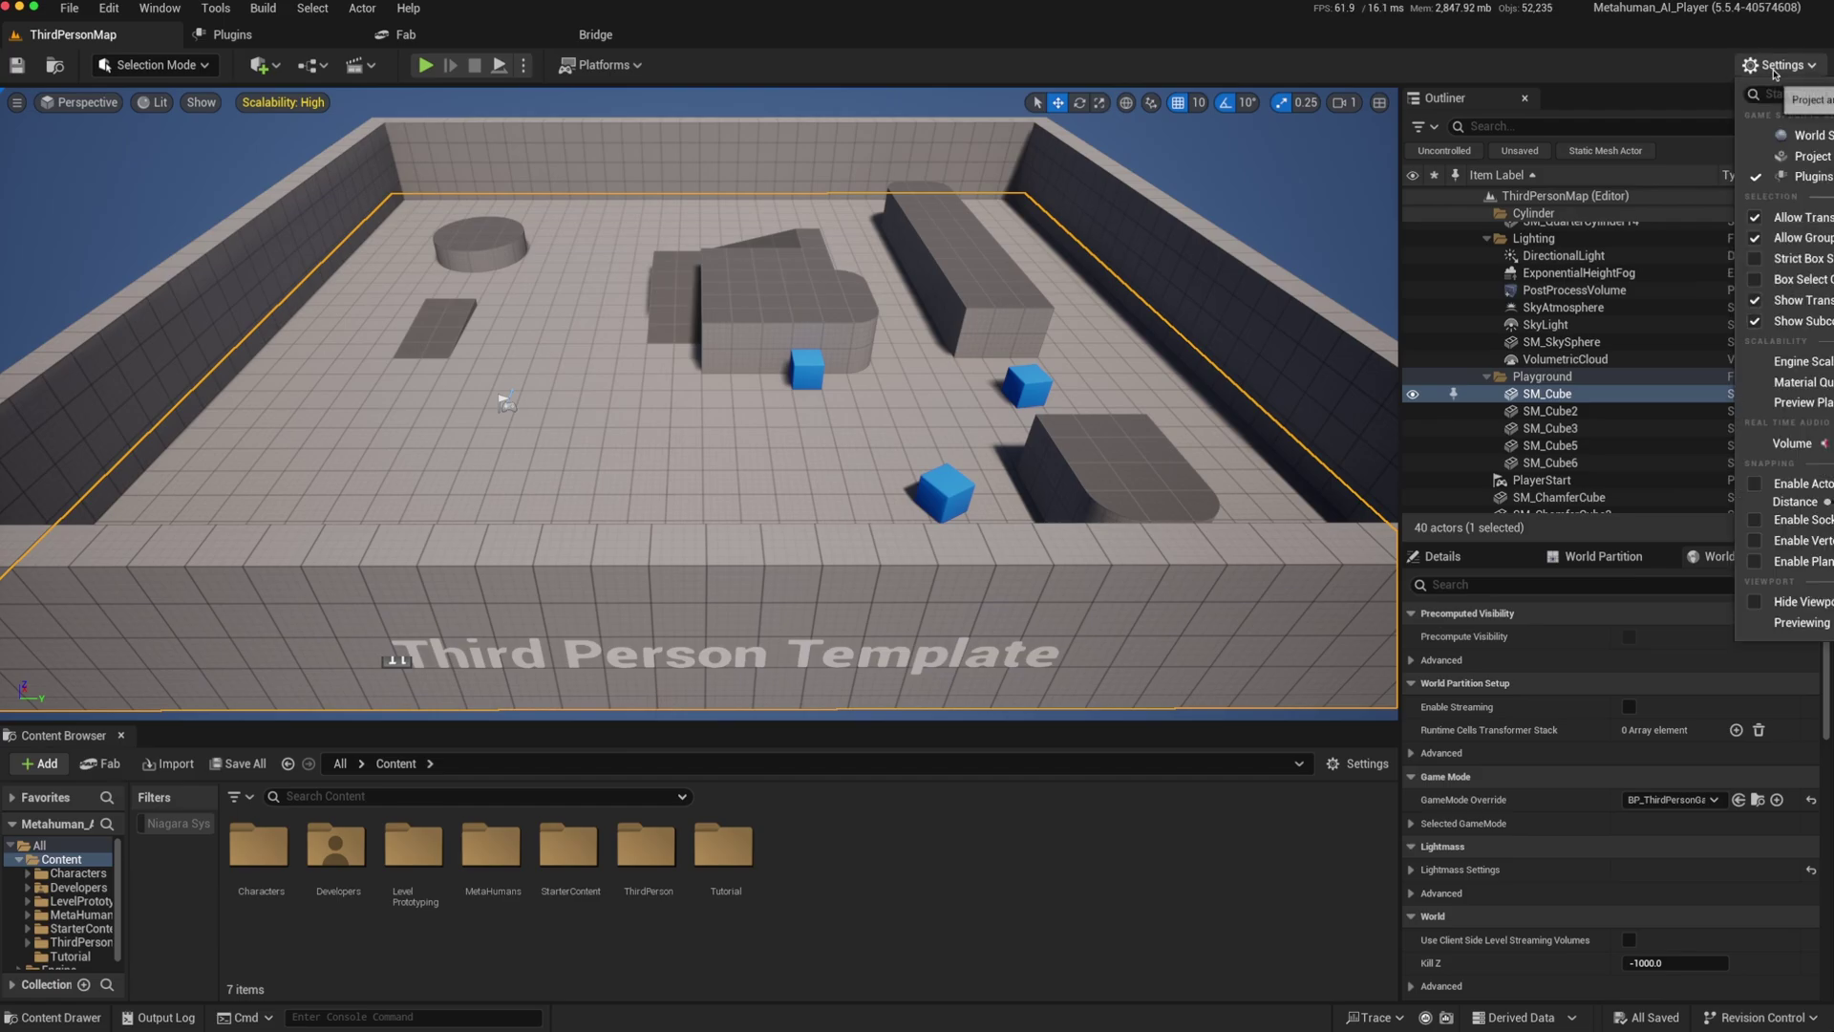
{"action": "left_click", "coordinate": [1787, 177]}
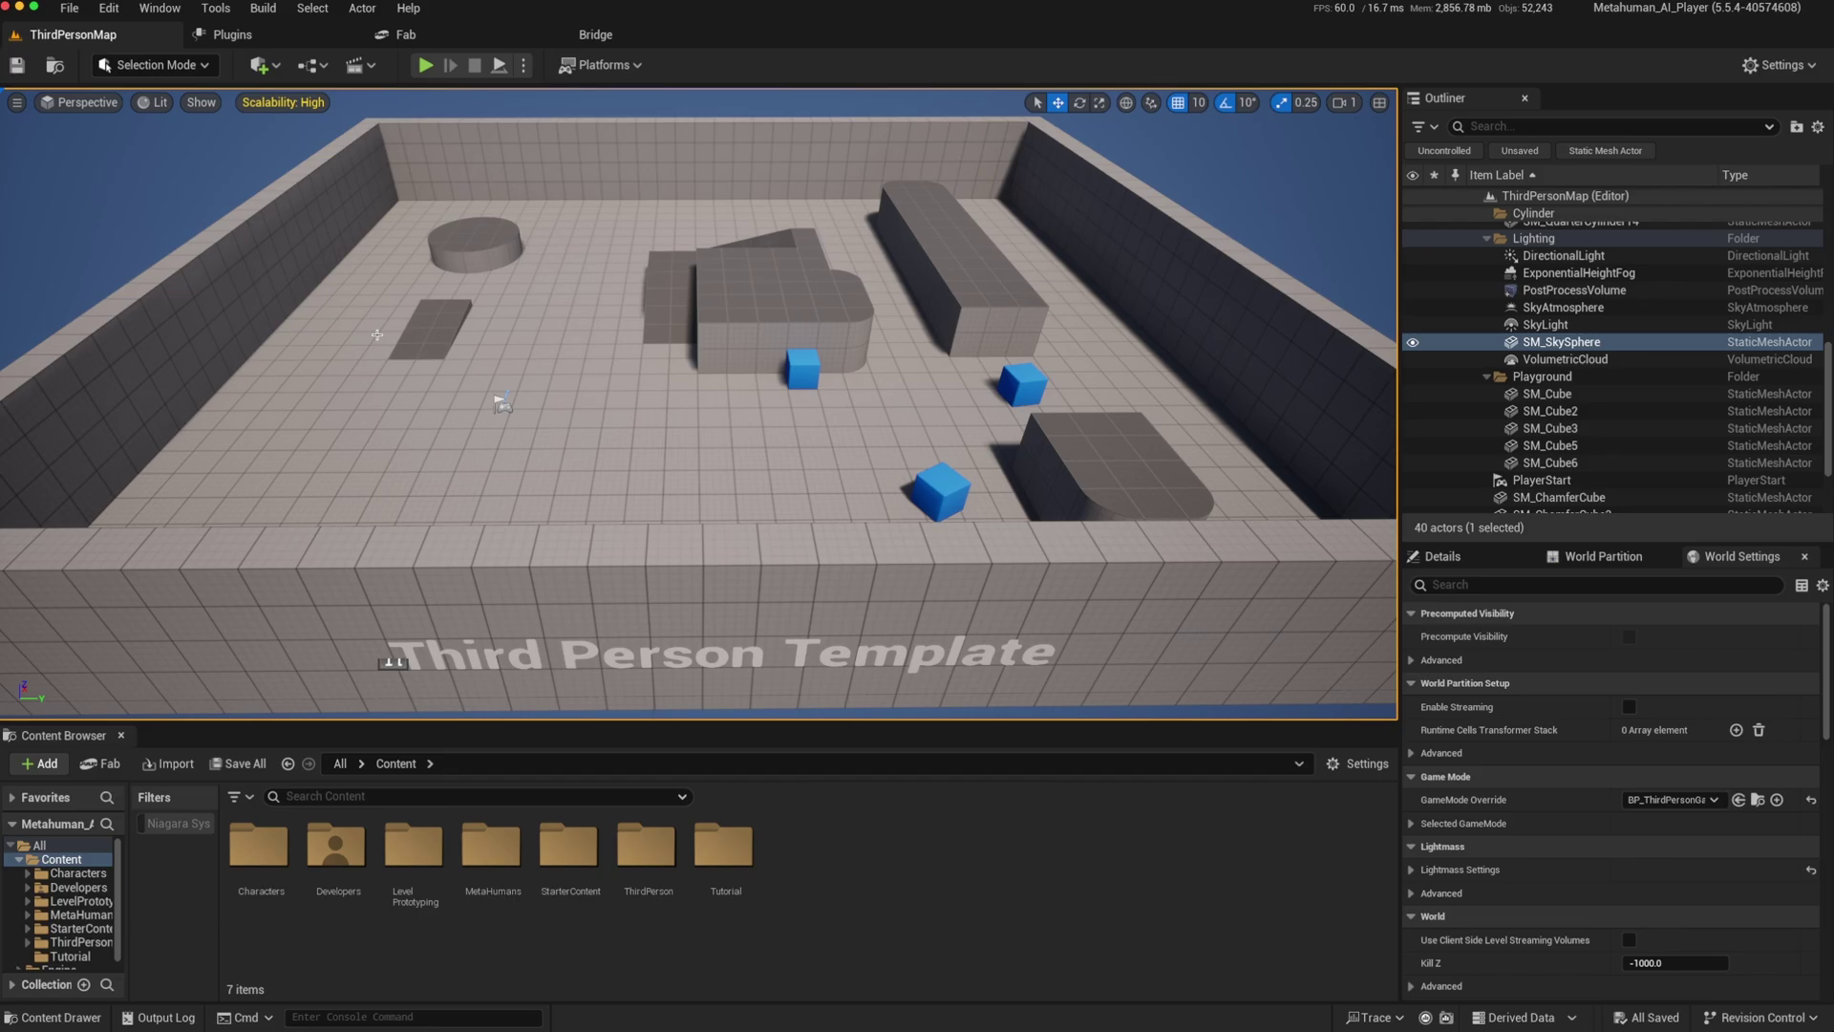
Step: Open Quixel Bridge from Quick Add and go to the MetaHumans presets
{"action": "left_click", "coordinate": [276, 67]}
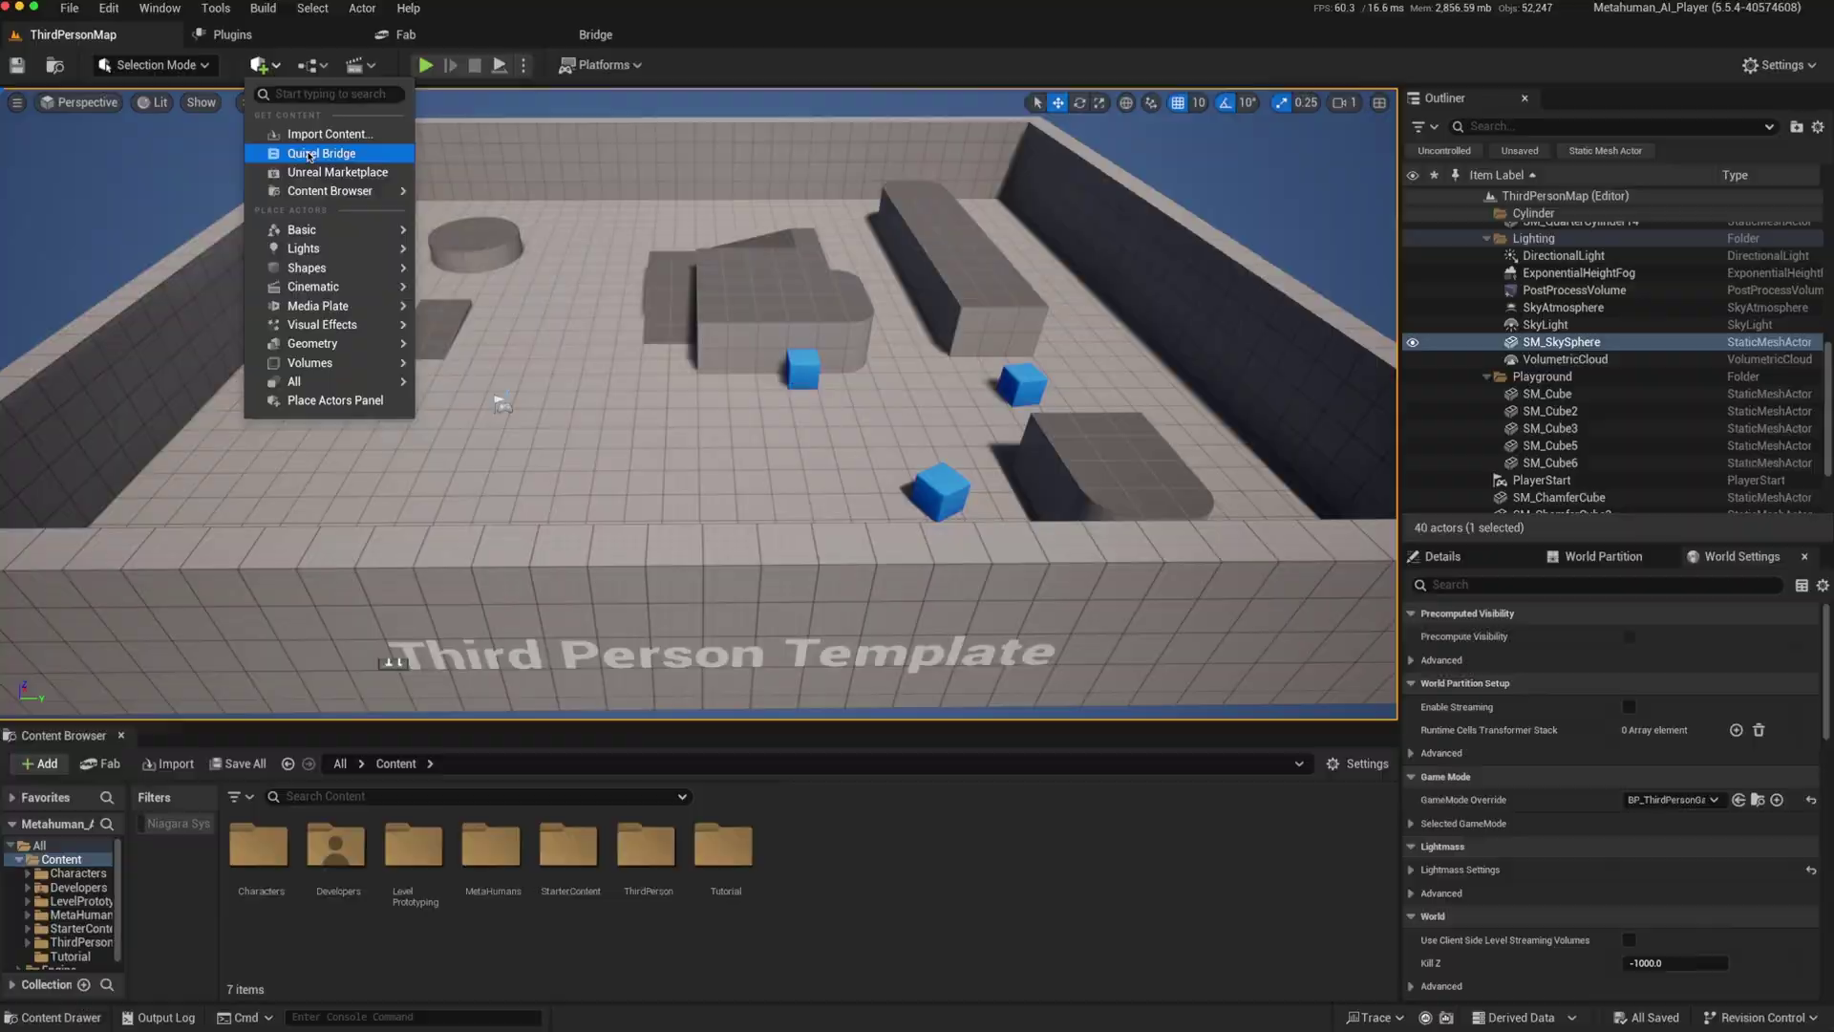
{"action": "left_click", "coordinate": [309, 154]}
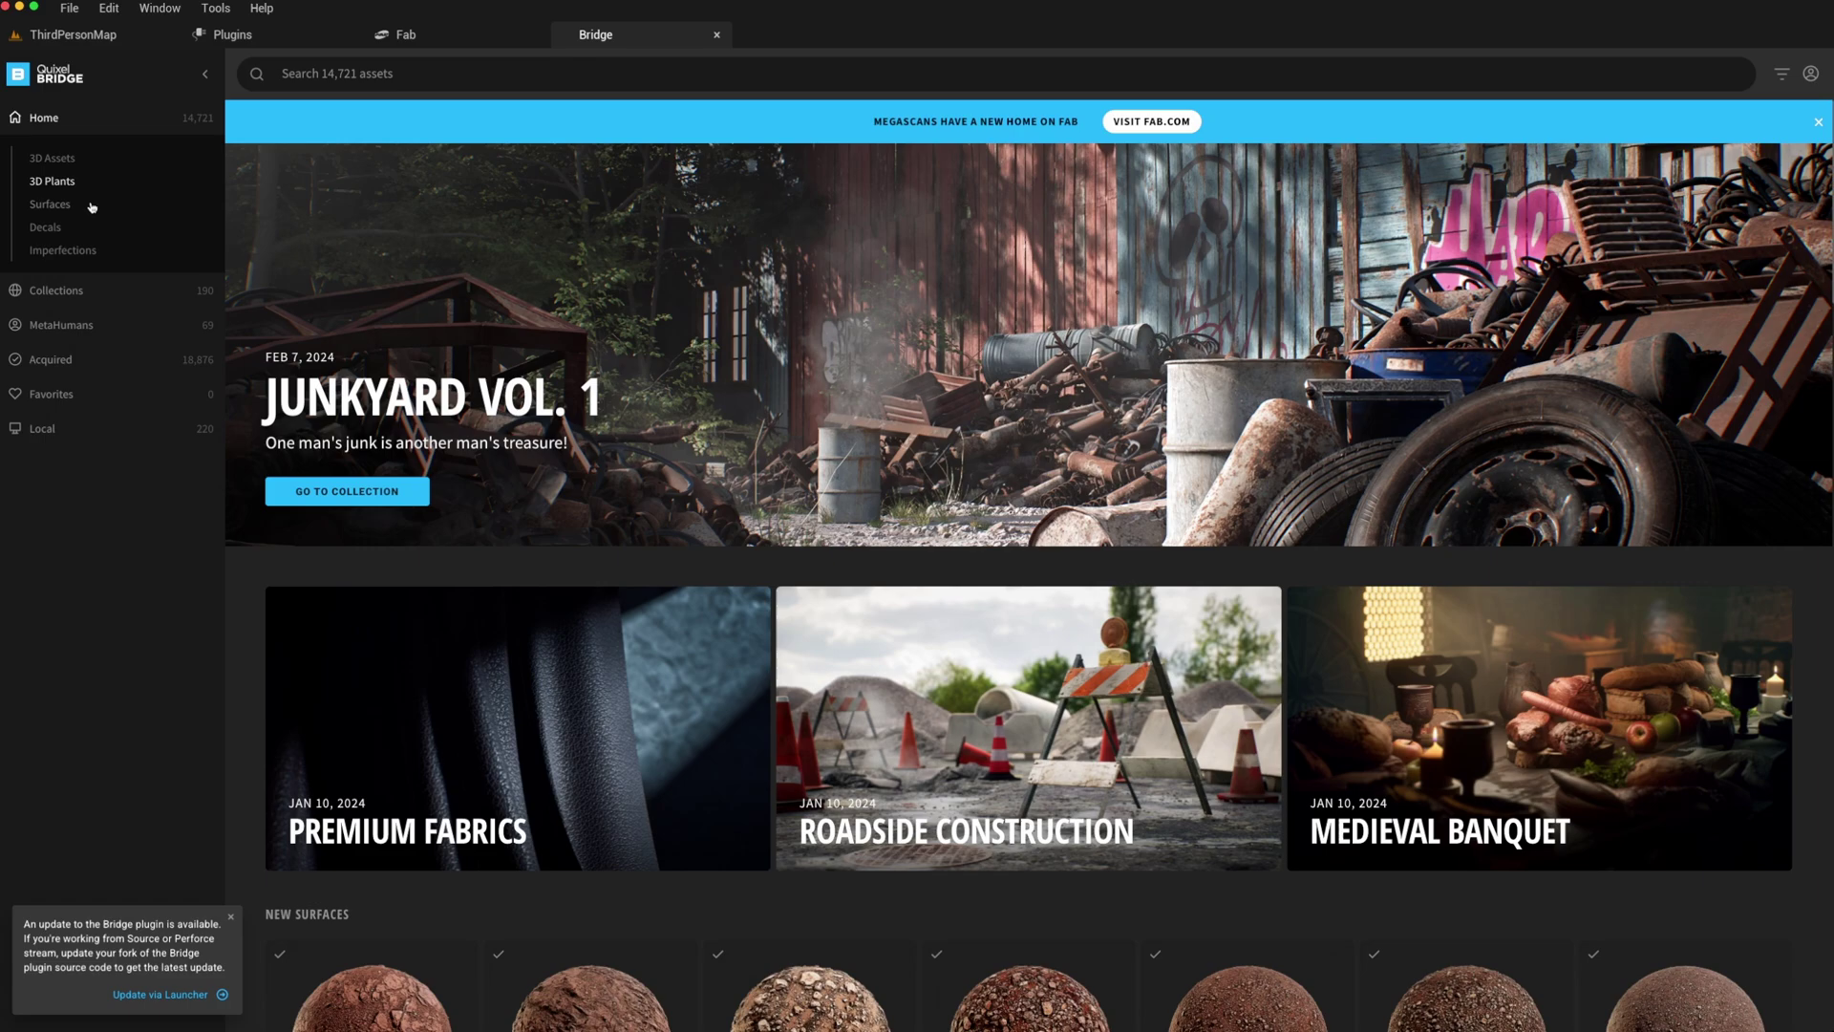
{"action": "left_click", "coordinate": [57, 327]}
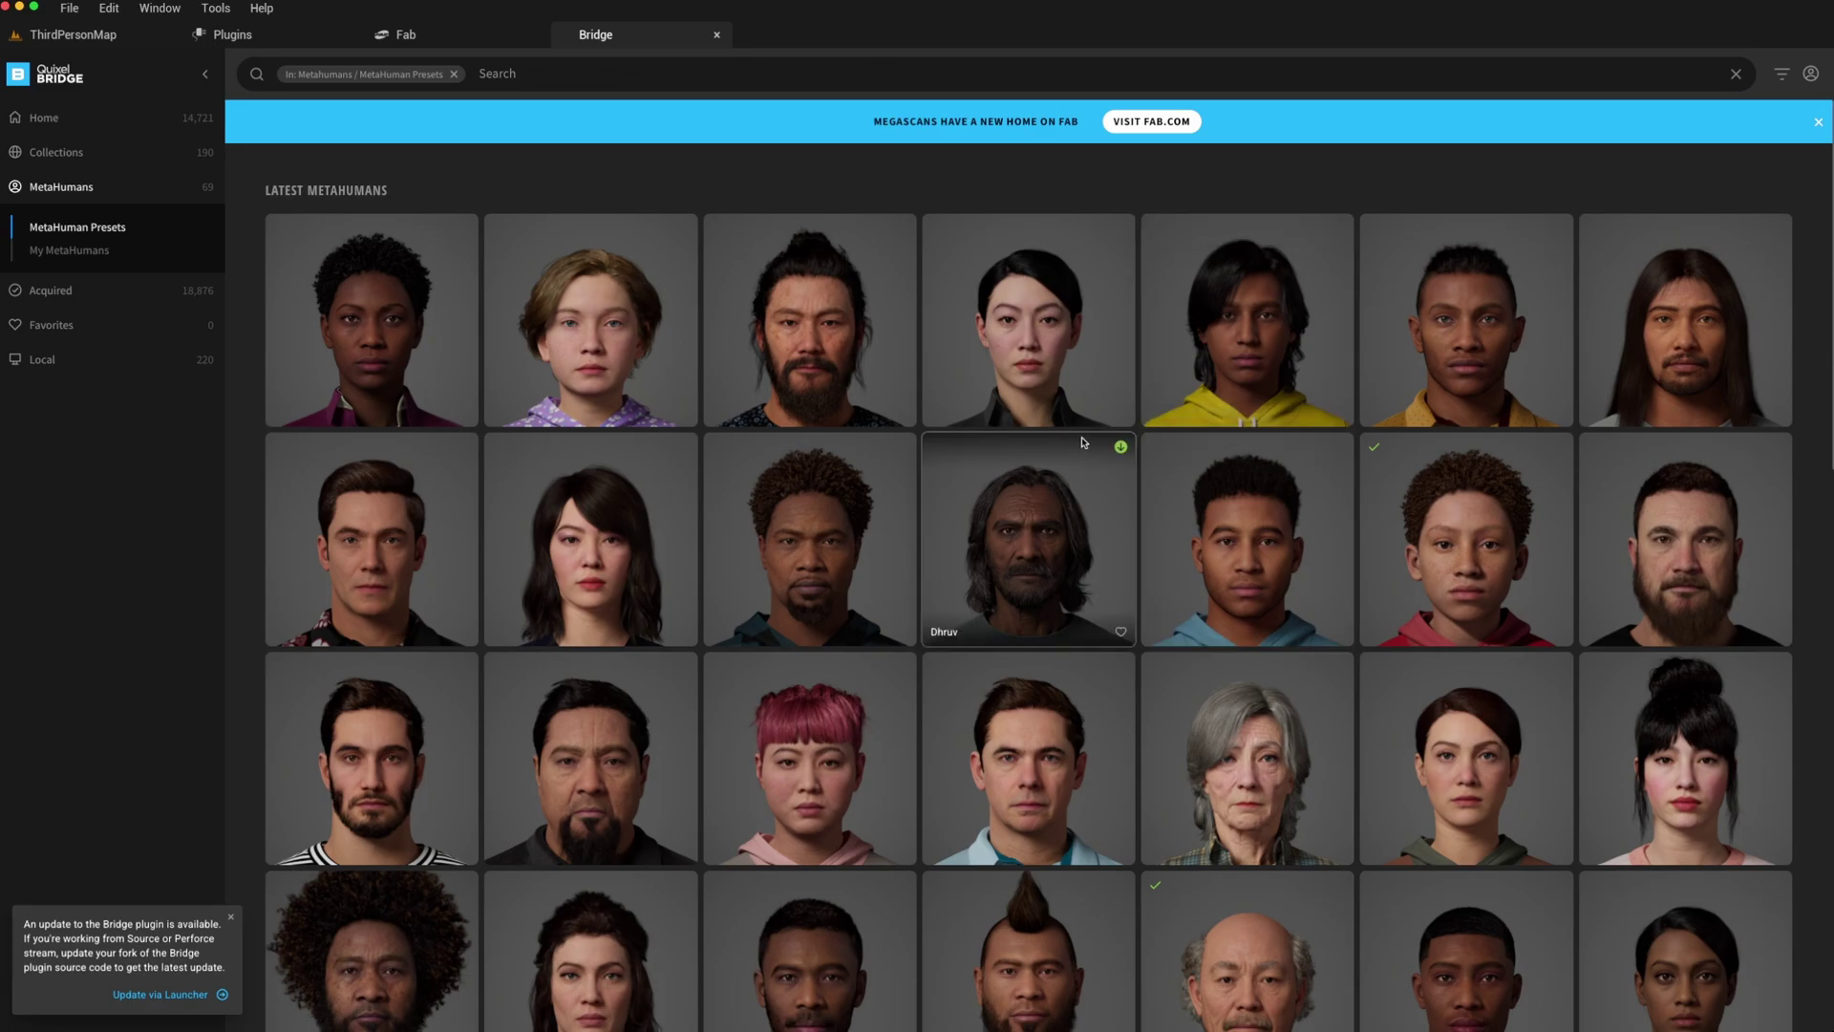
Step: Browse the presets and My MetaHumans, then open the Keiji preset's details
{"action": "scroll", "coordinate": [1003, 640], "scroll_direction": "down", "scroll_amount": 1}
{"action": "scroll", "coordinate": [1003, 640], "scroll_direction": "down", "scroll_amount": 2}
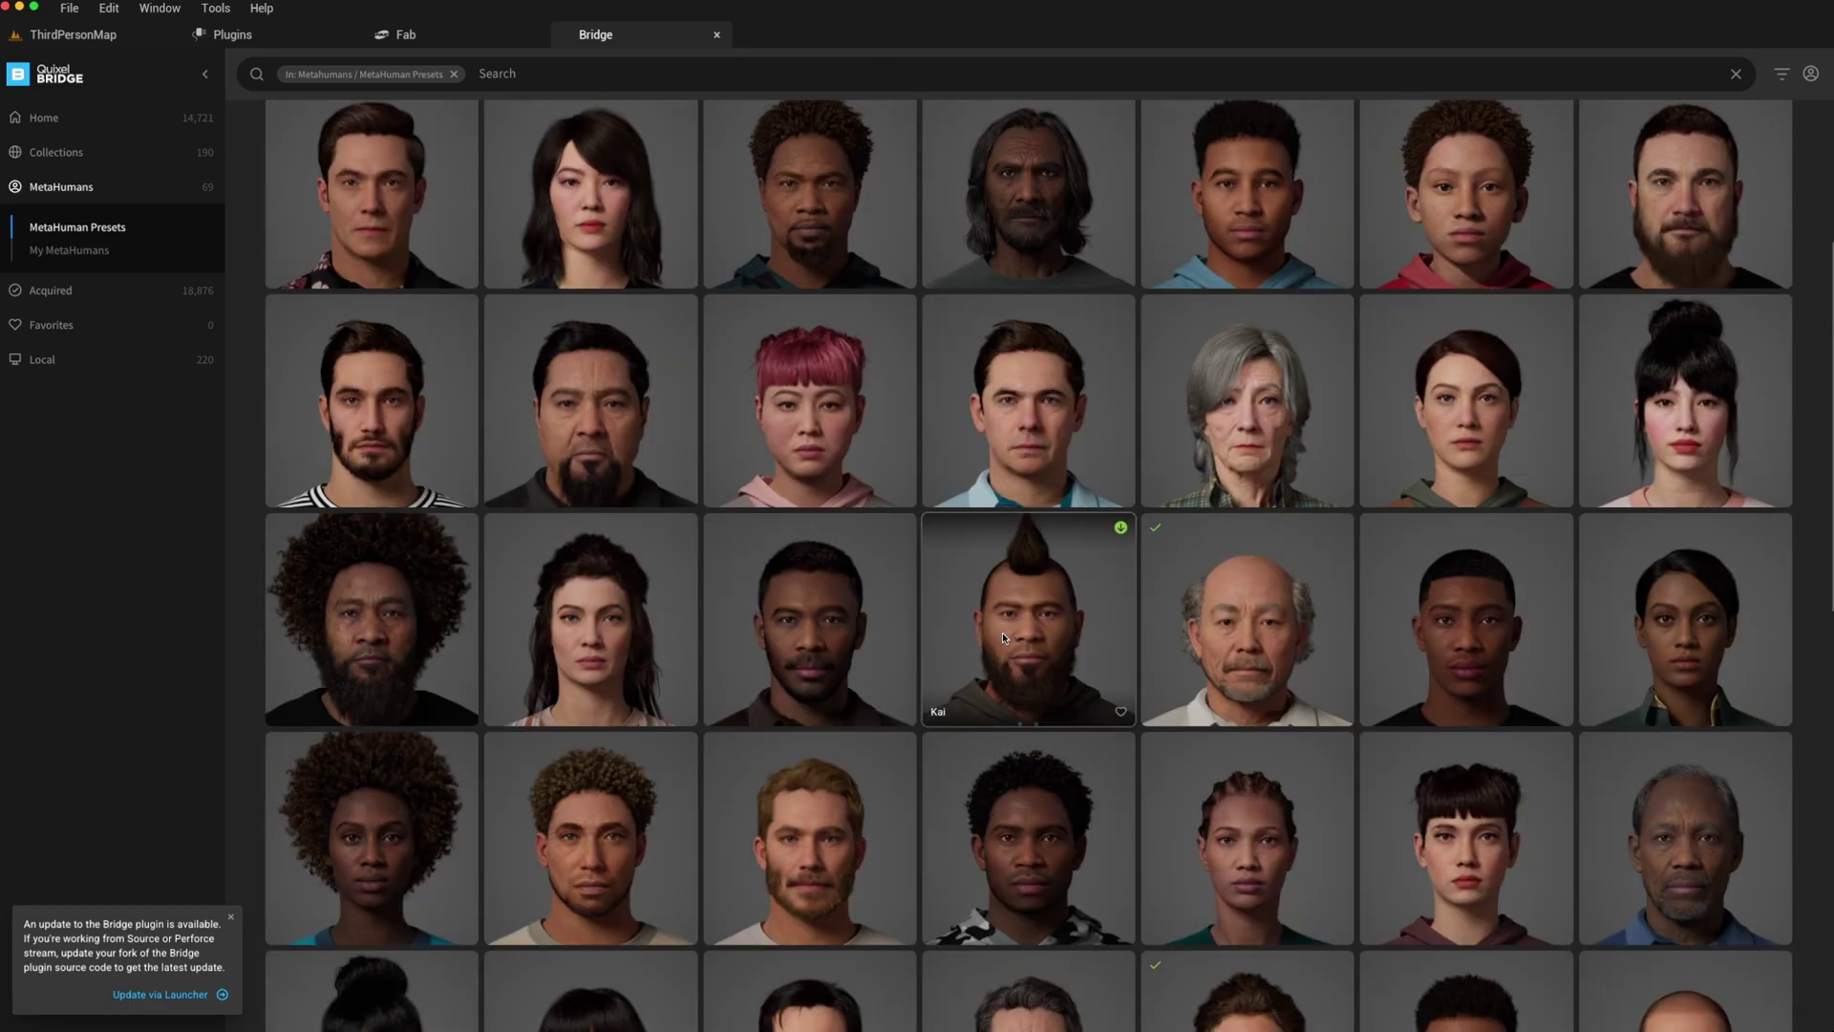
{"action": "scroll", "coordinate": [864, 549], "scroll_direction": "up", "scroll_amount": 1}
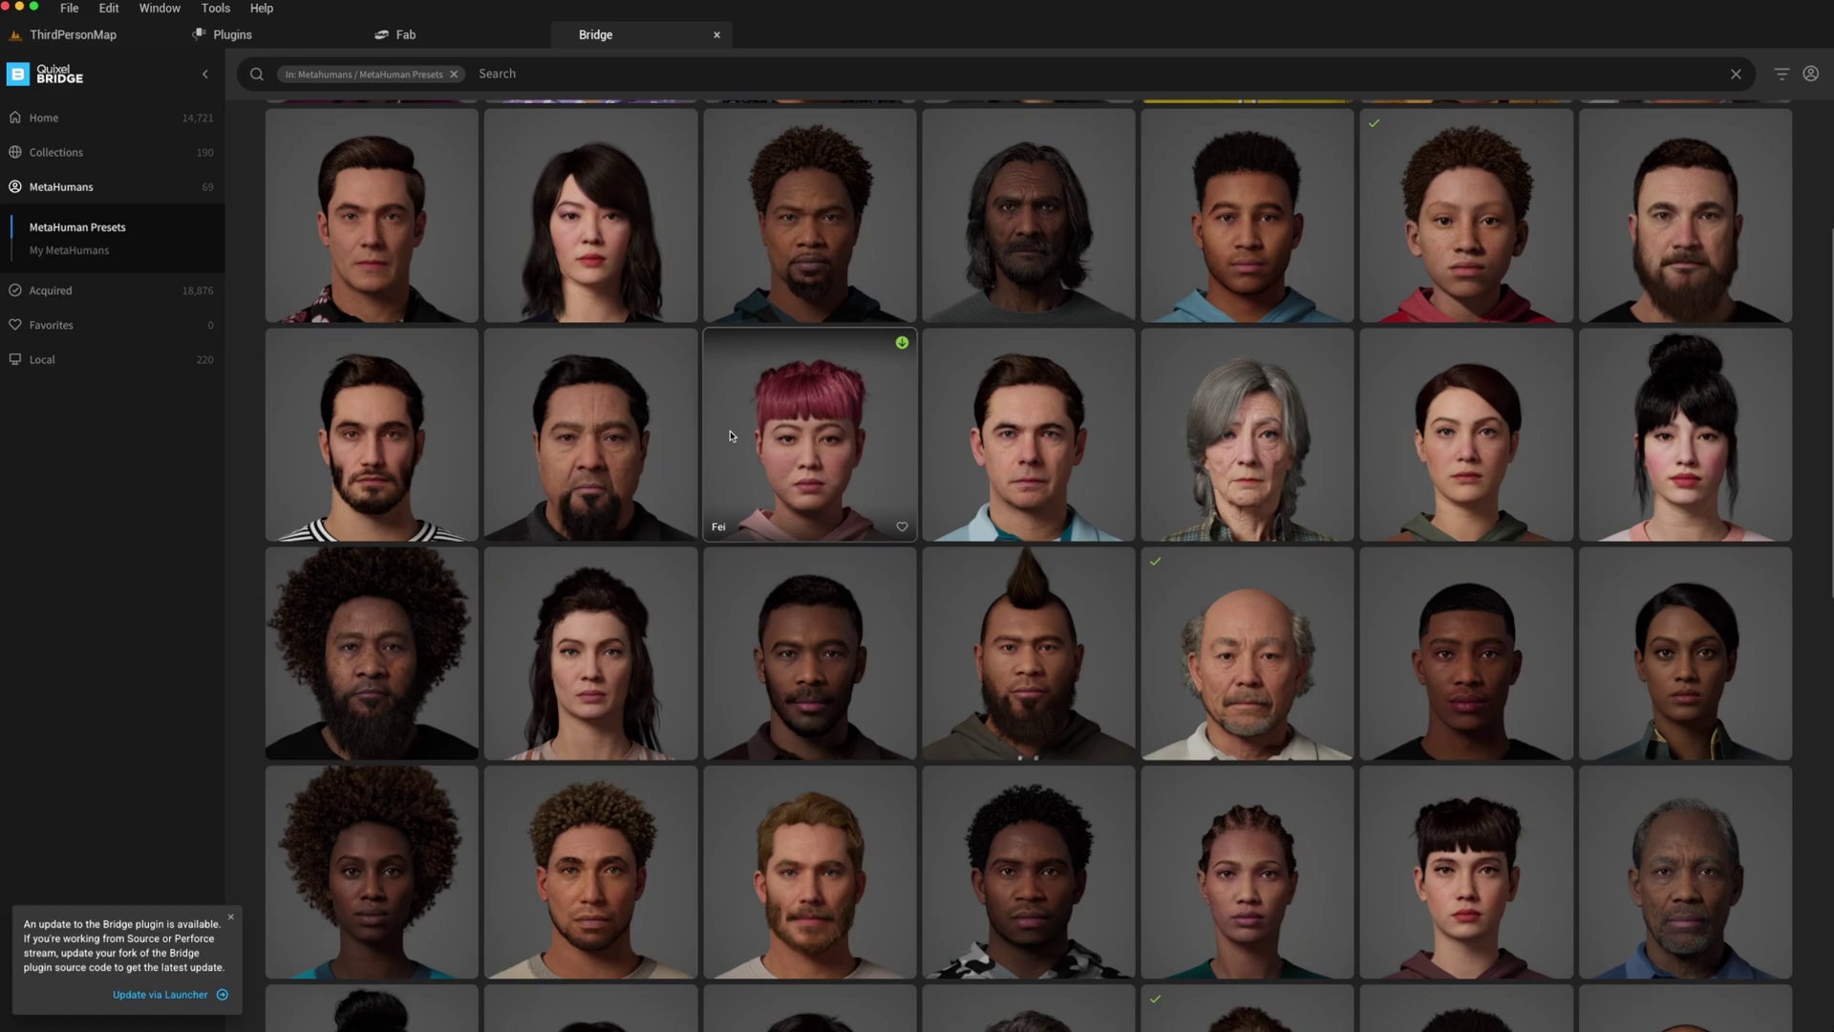
{"action": "scroll", "coordinate": [593, 430], "scroll_direction": "up", "scroll_amount": 3}
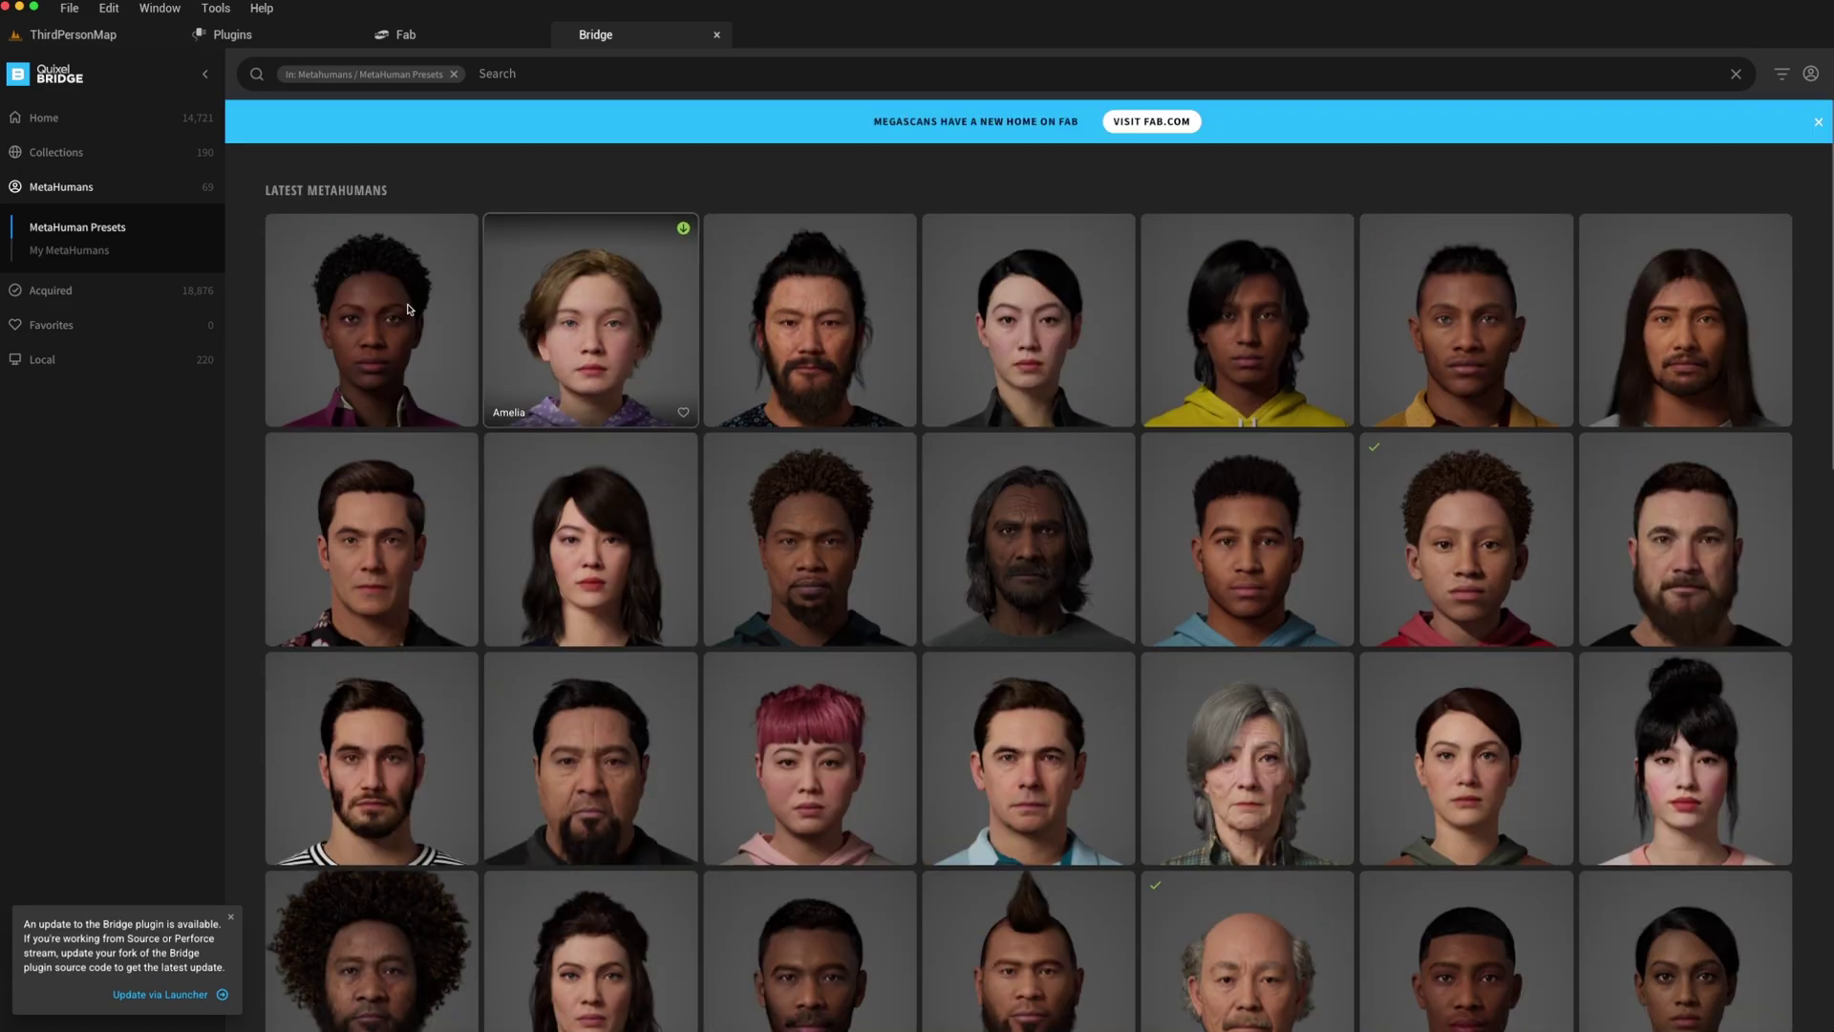
{"action": "left_click", "coordinate": [81, 252]}
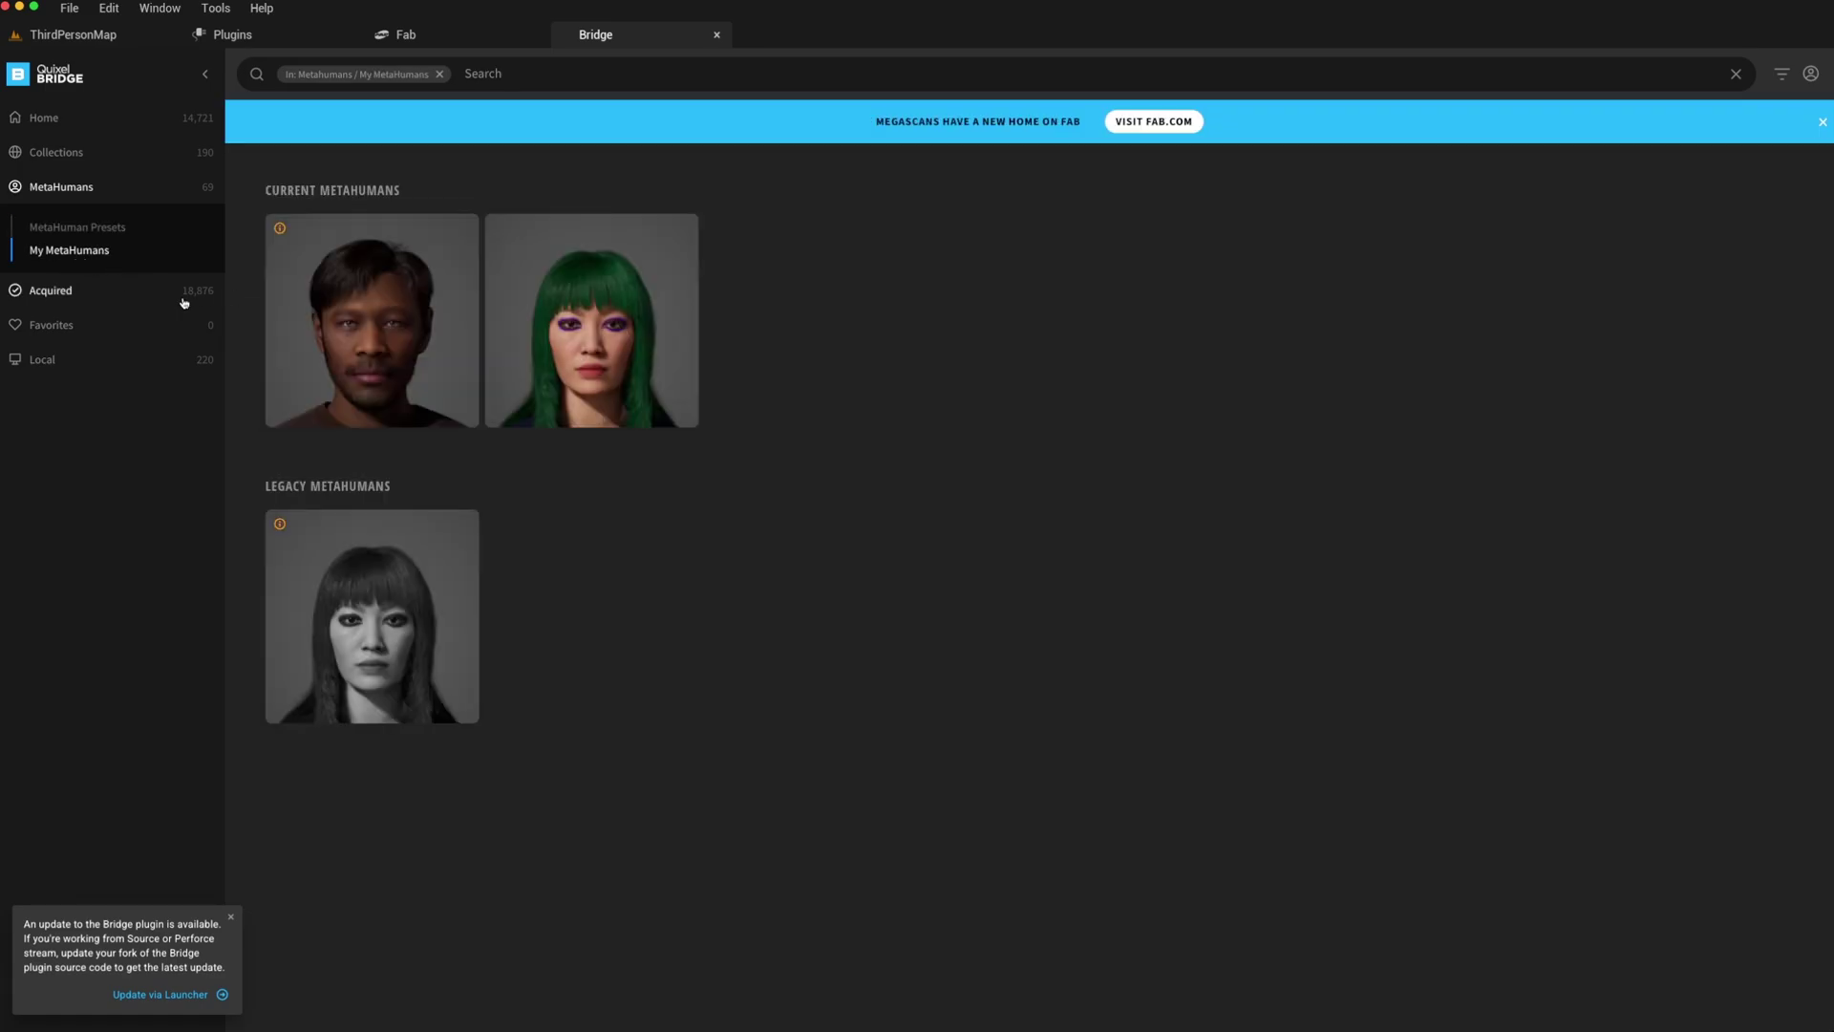
{"action": "left_click", "coordinate": [93, 230]}
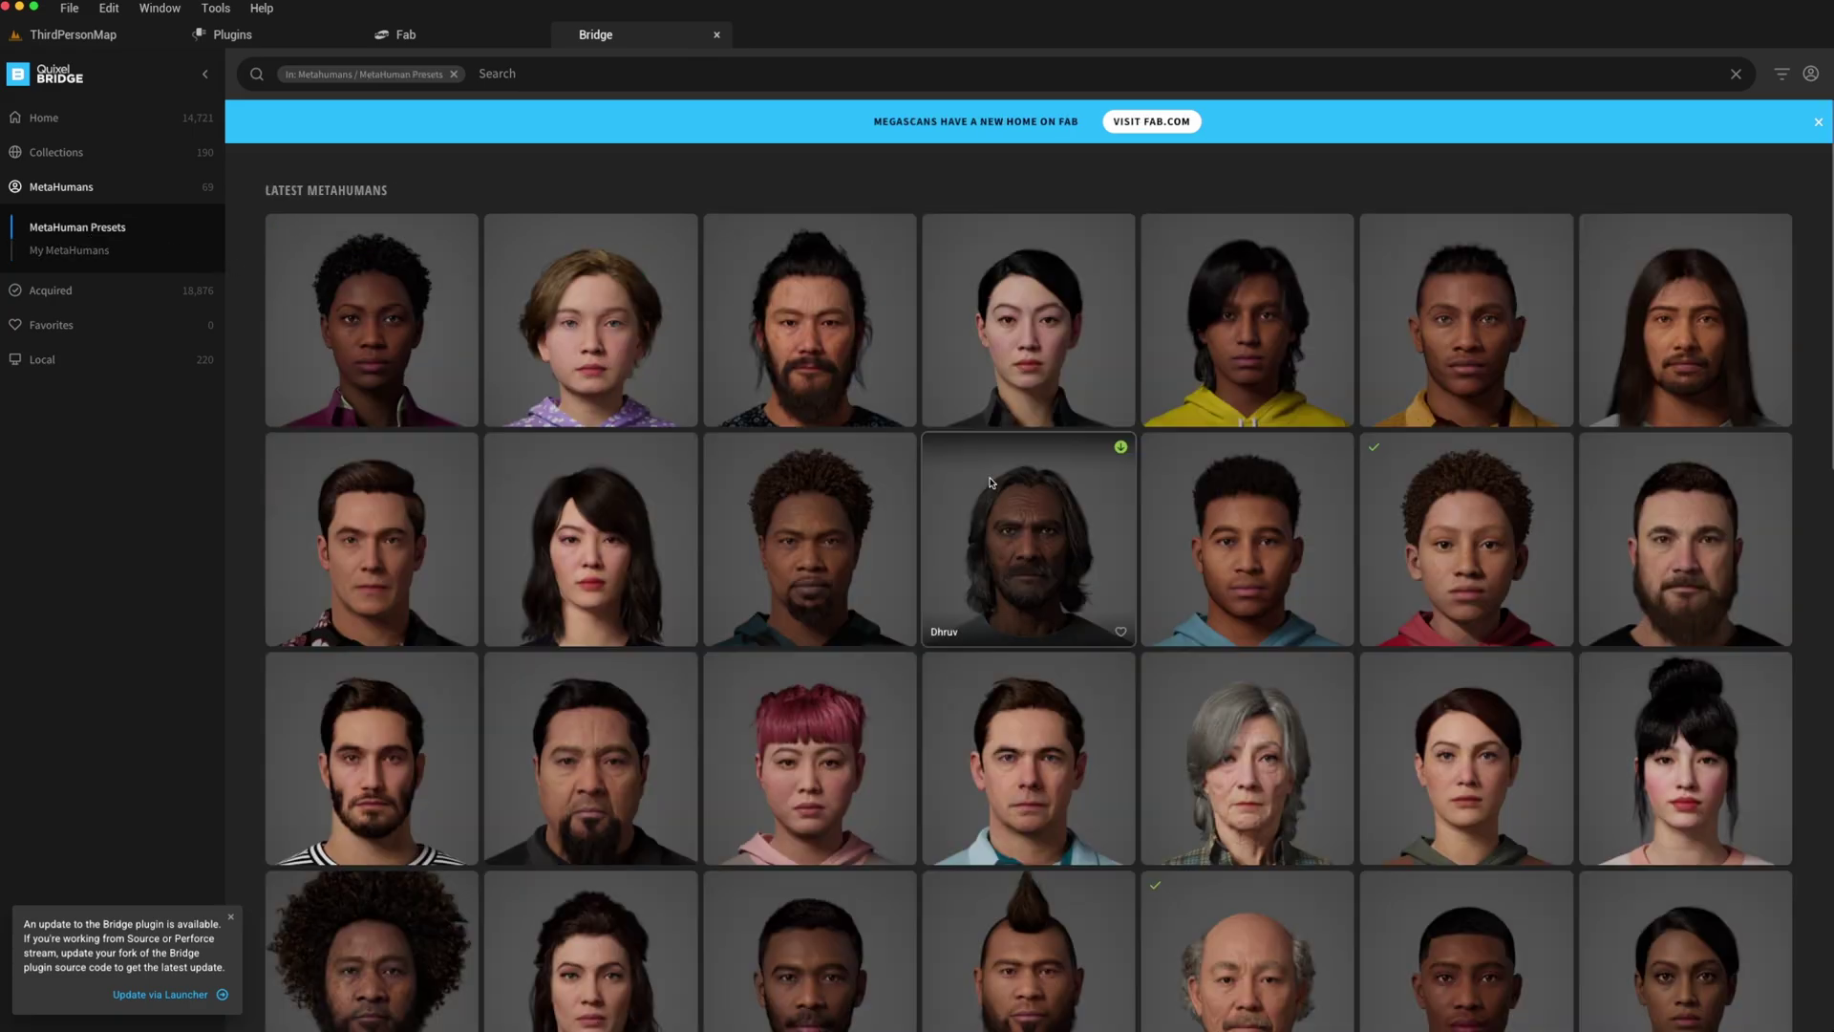
{"action": "scroll", "coordinate": [990, 482], "scroll_direction": "down", "scroll_amount": 2}
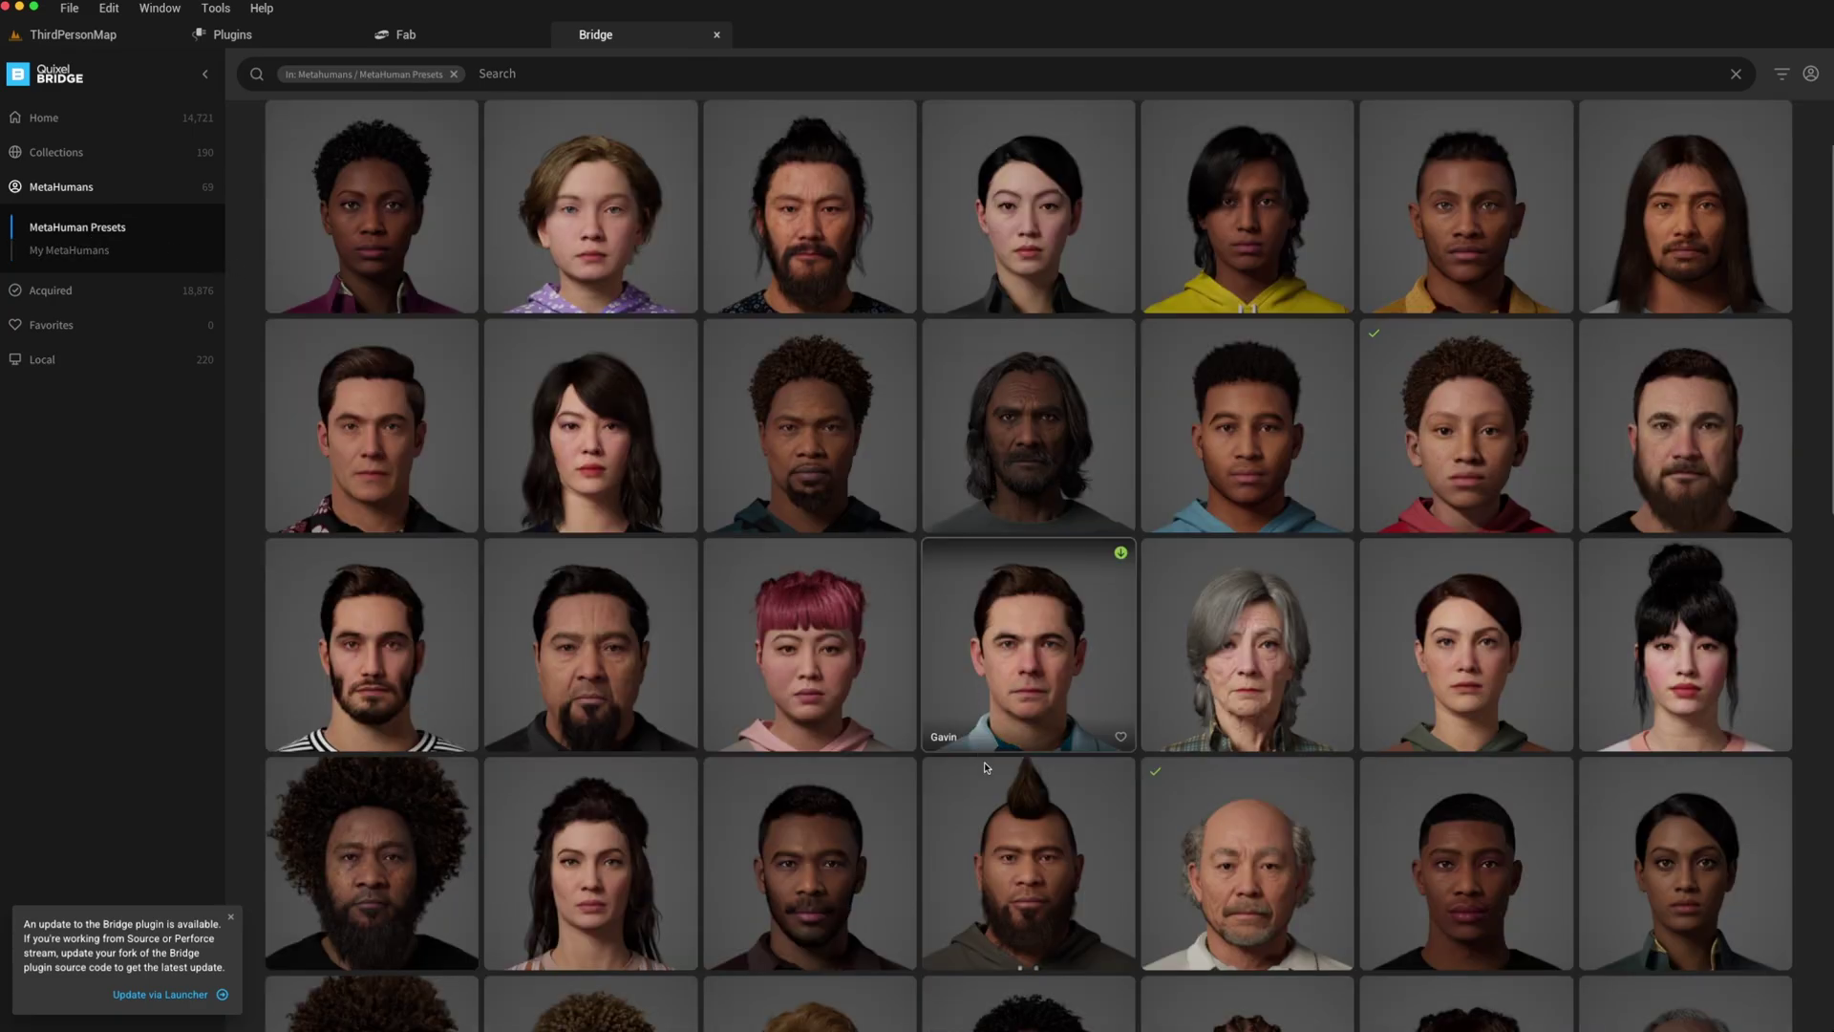
{"action": "left_click", "coordinate": [1248, 869]}
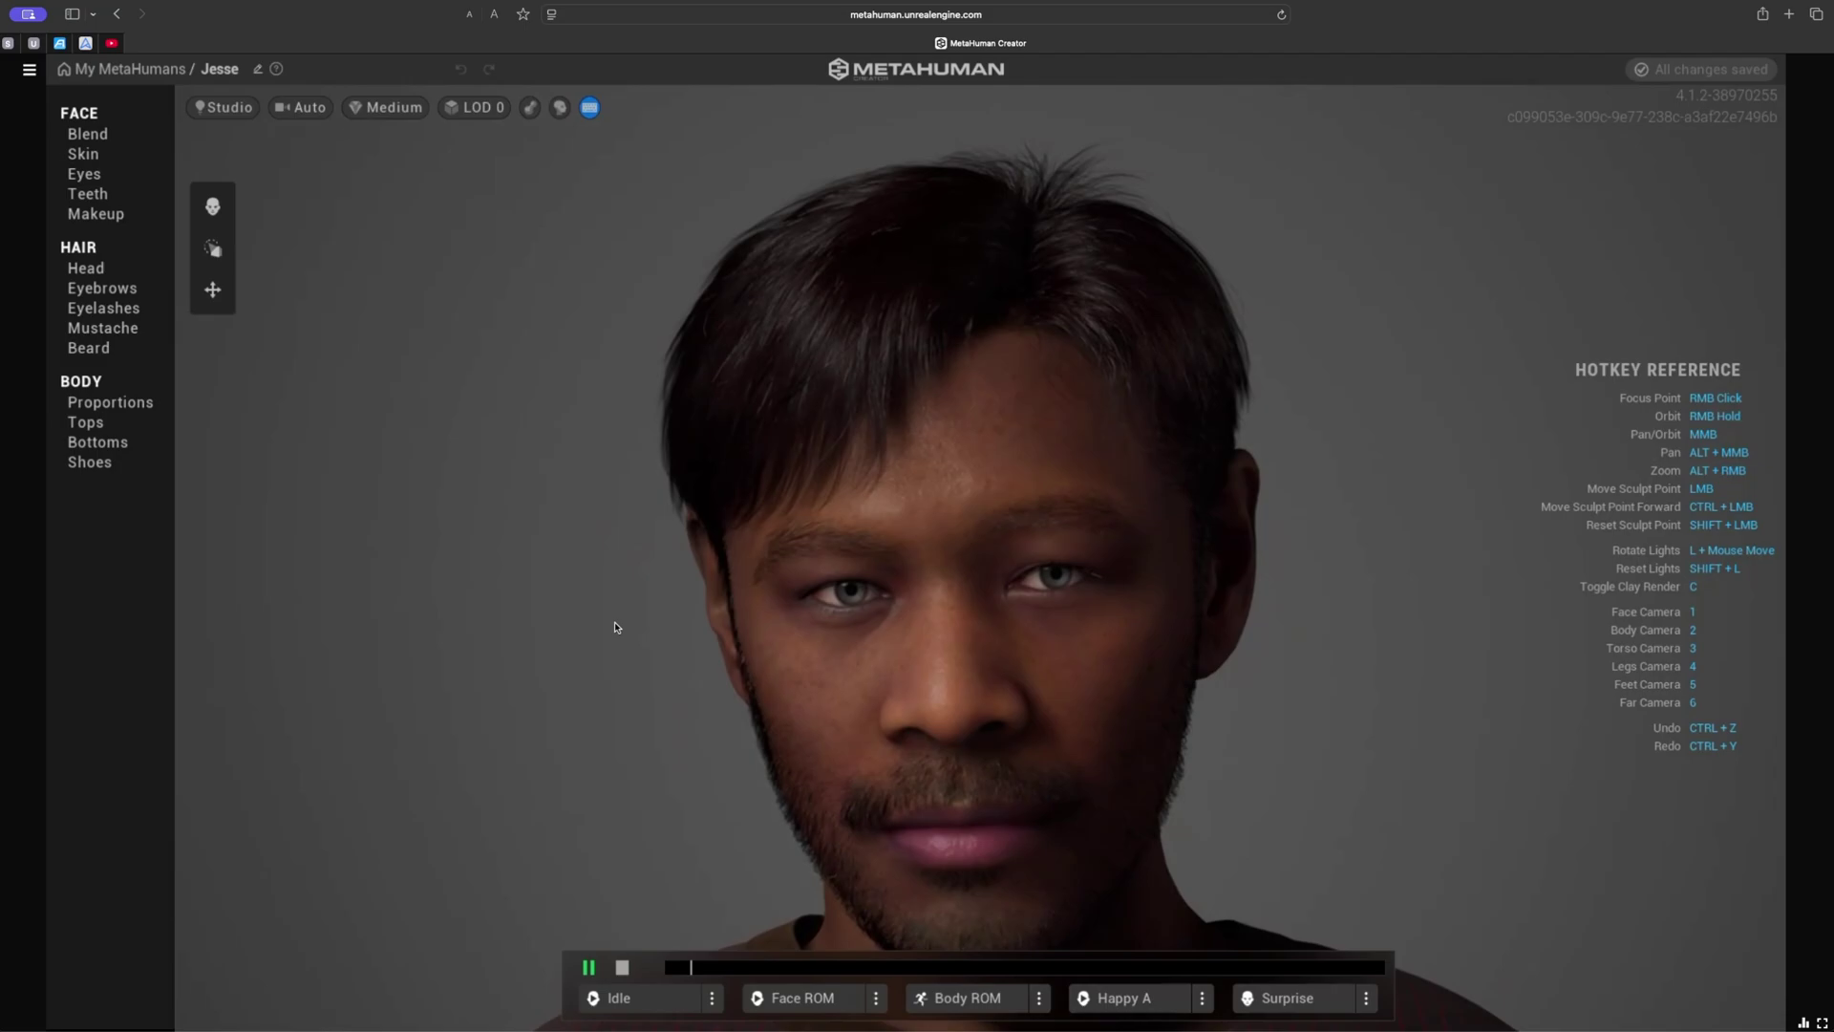
Step: Frame the custom MetaHuman's head and torso with the body camera hotkey 3
{"action": "key", "text": "3"}
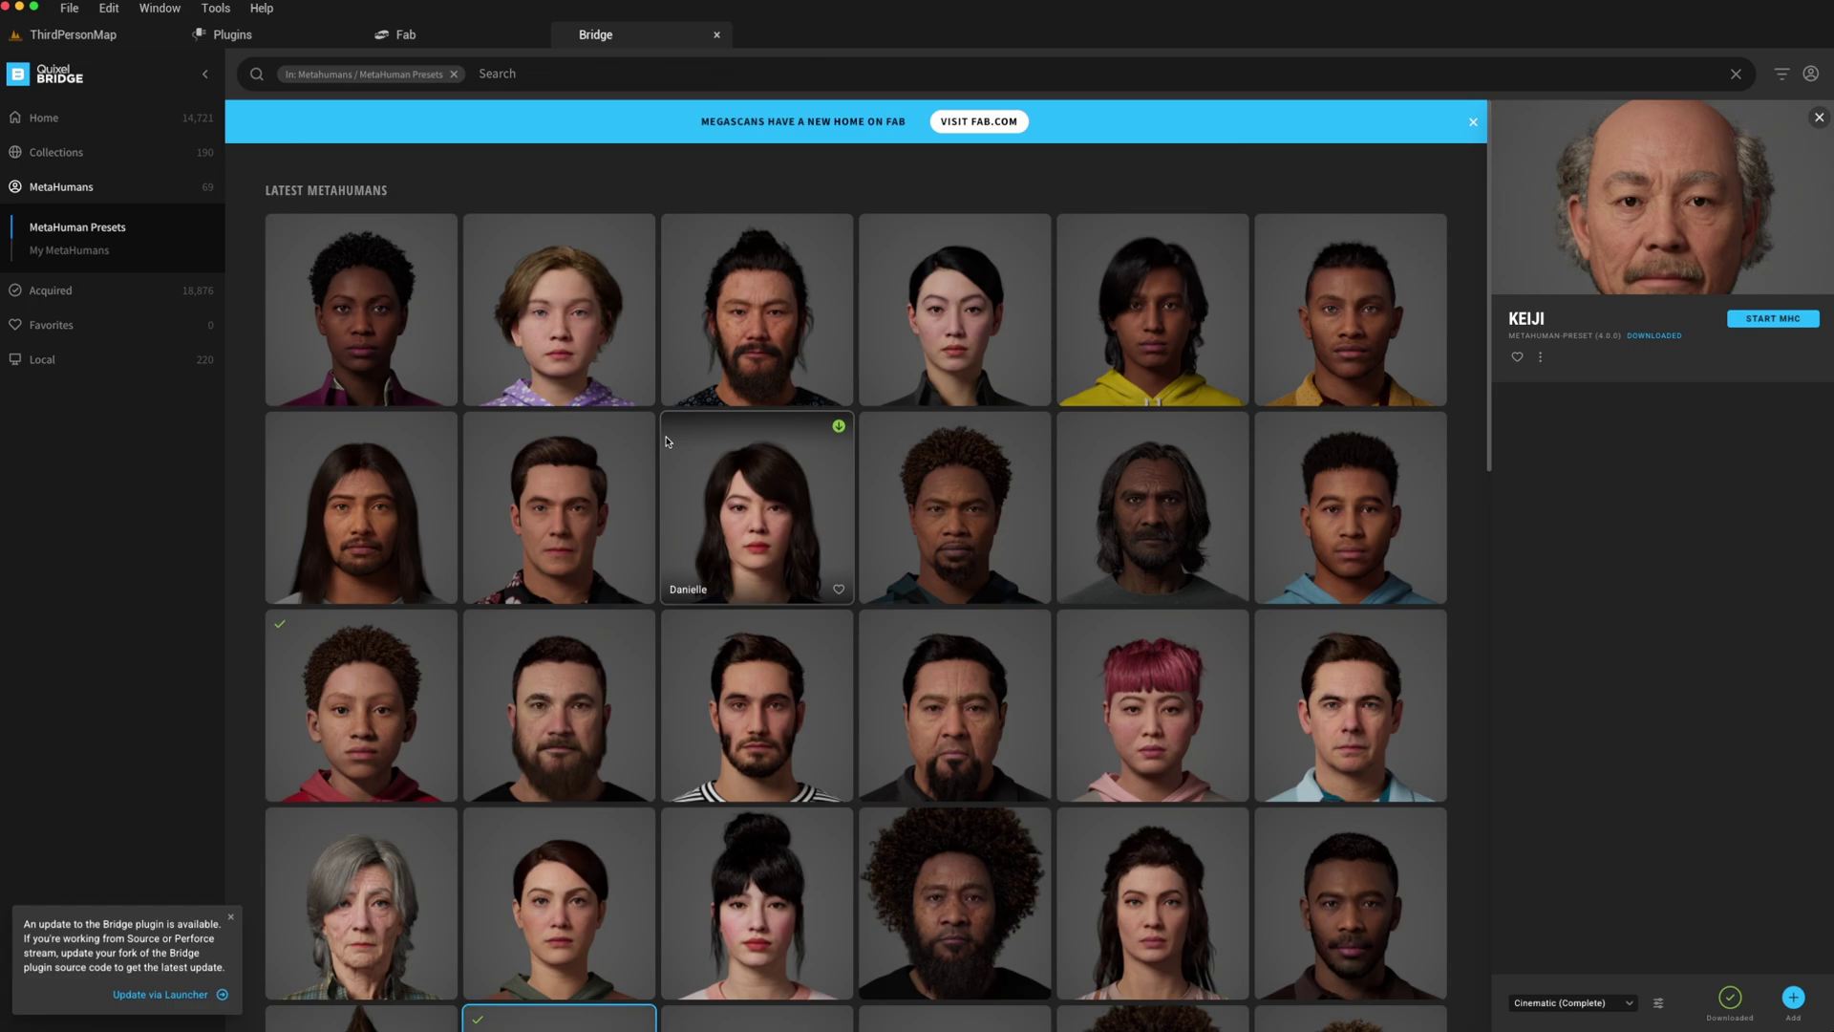
{"action": "left_click", "coordinate": [82, 253]}
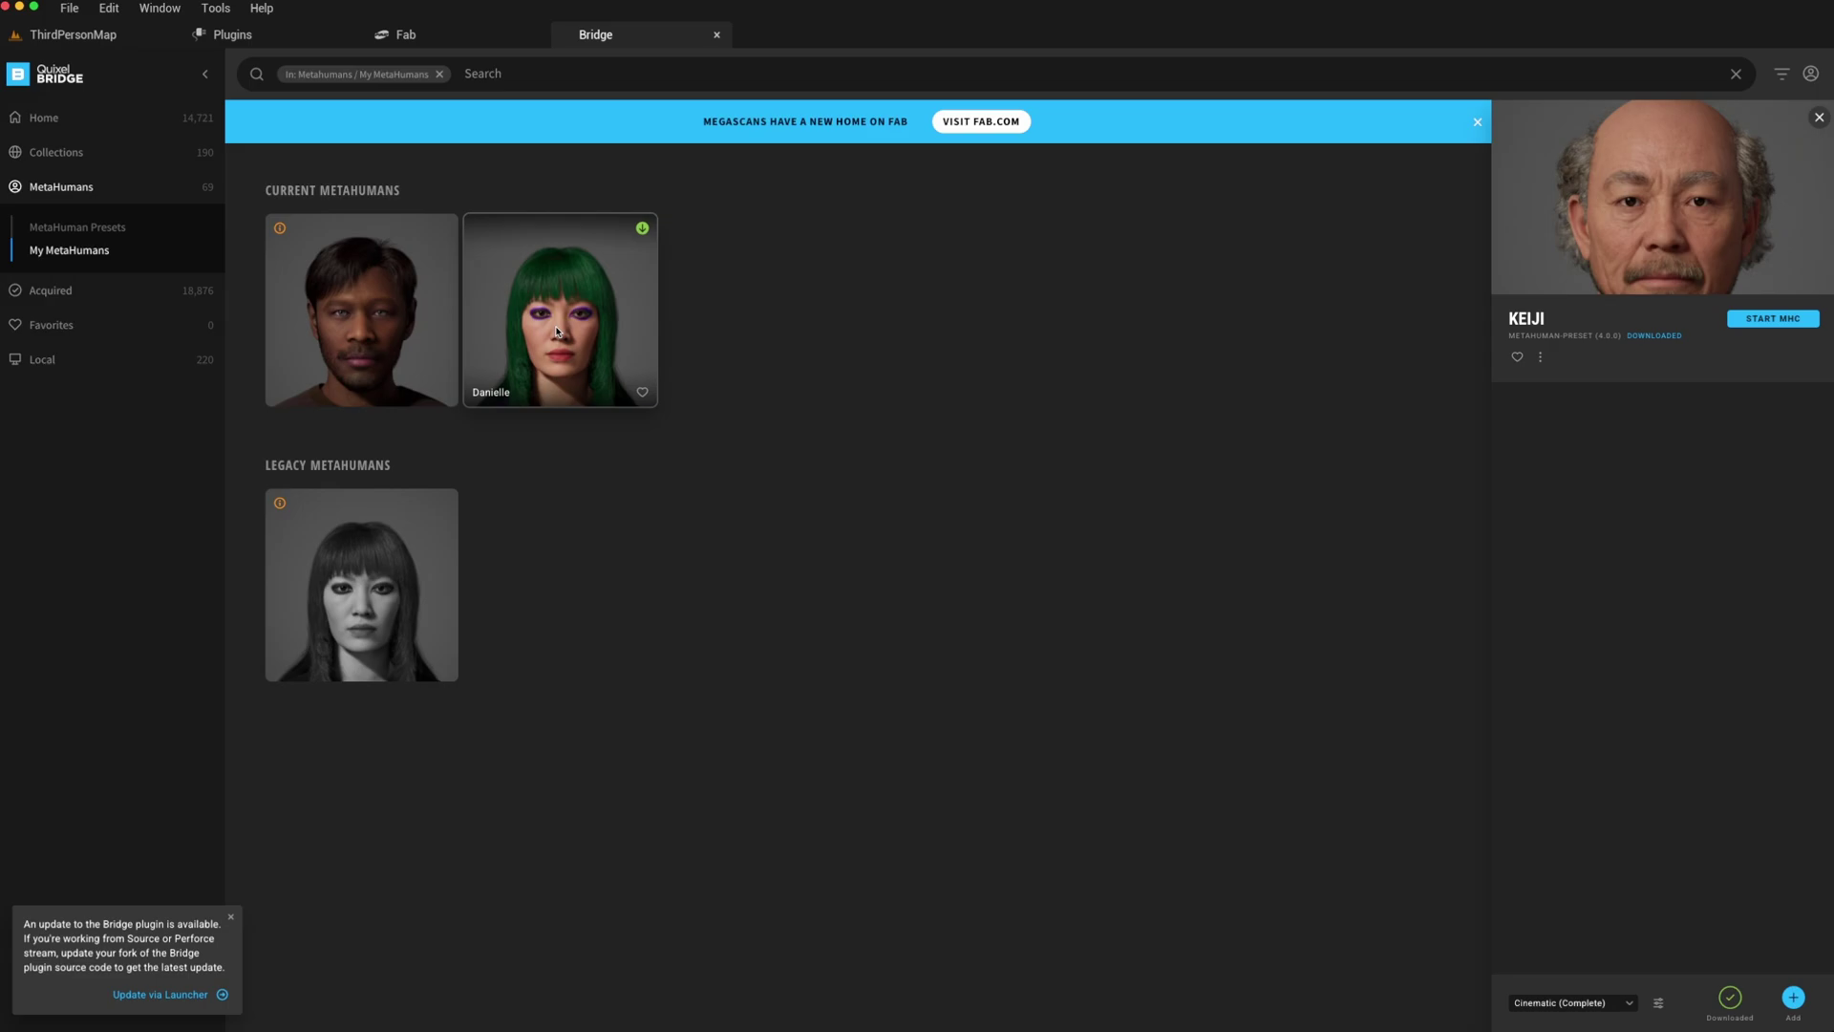
{"action": "left_click", "coordinate": [77, 227]}
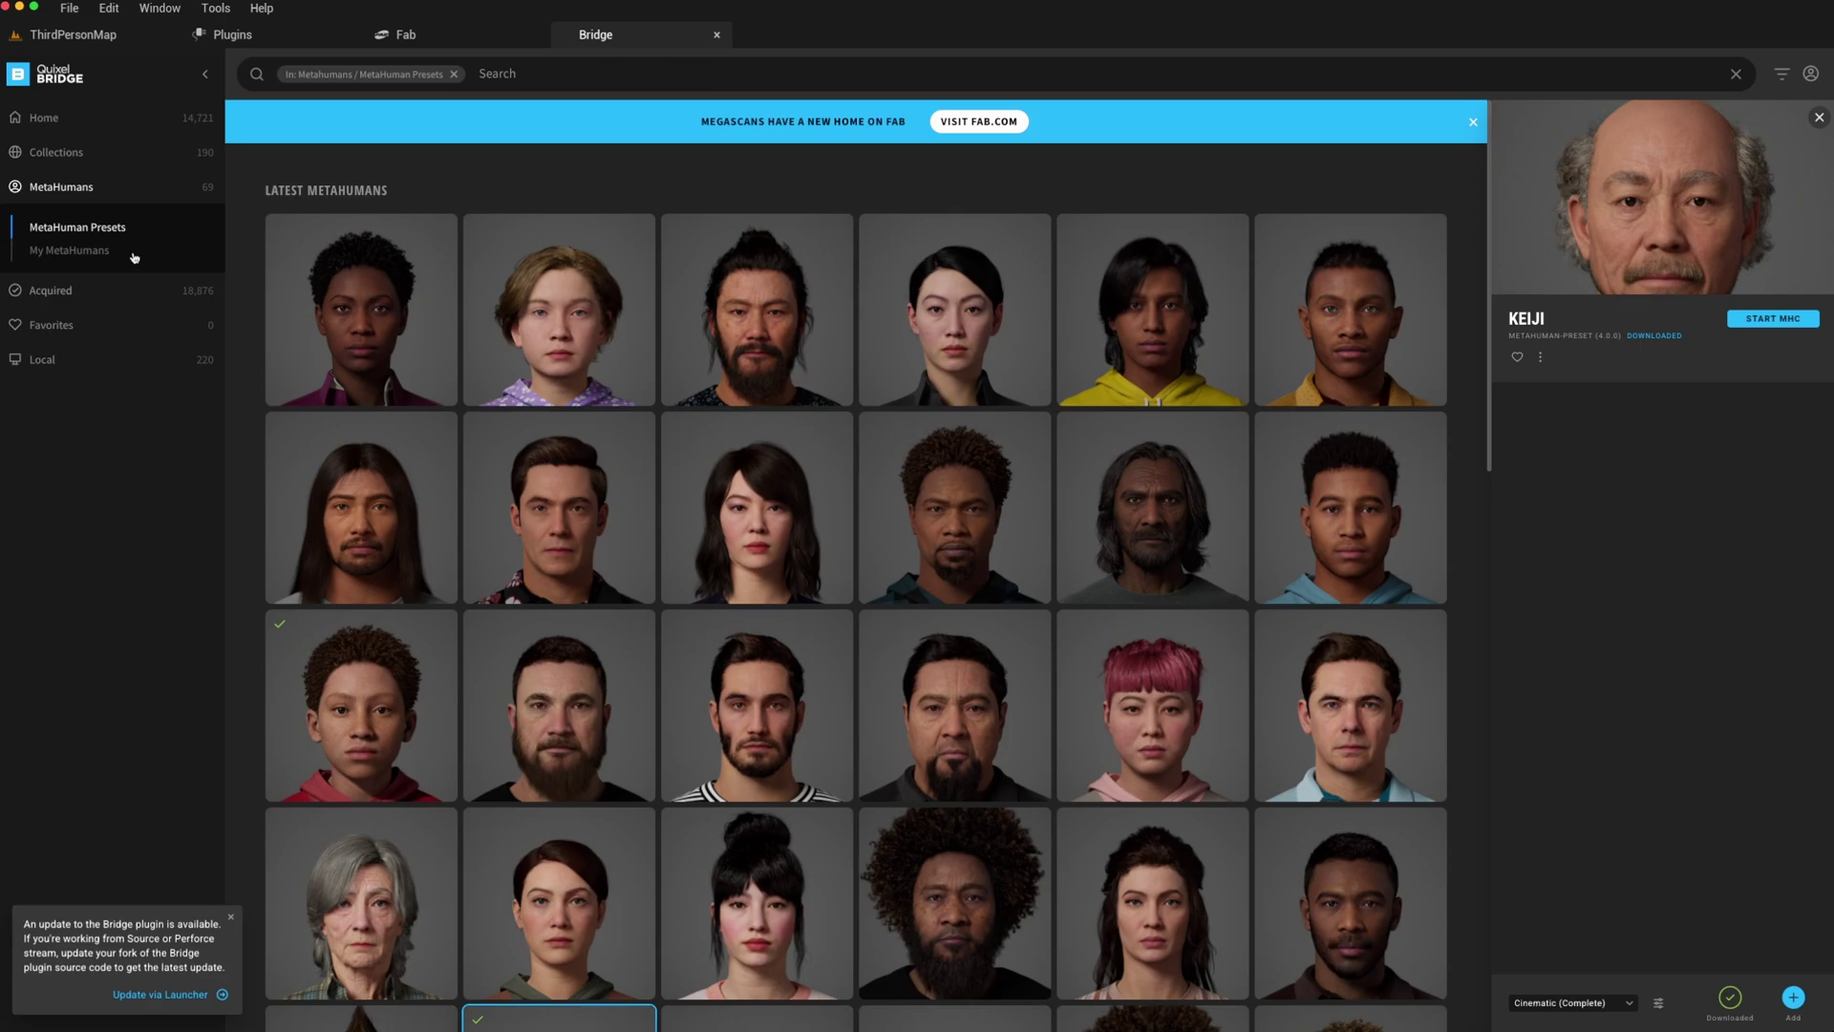
Step: From the ThirdPersonMap Content Browser, open BP_Keiji in Content > MetaHumans > Keiji
{"action": "left_click", "coordinate": [74, 35]}
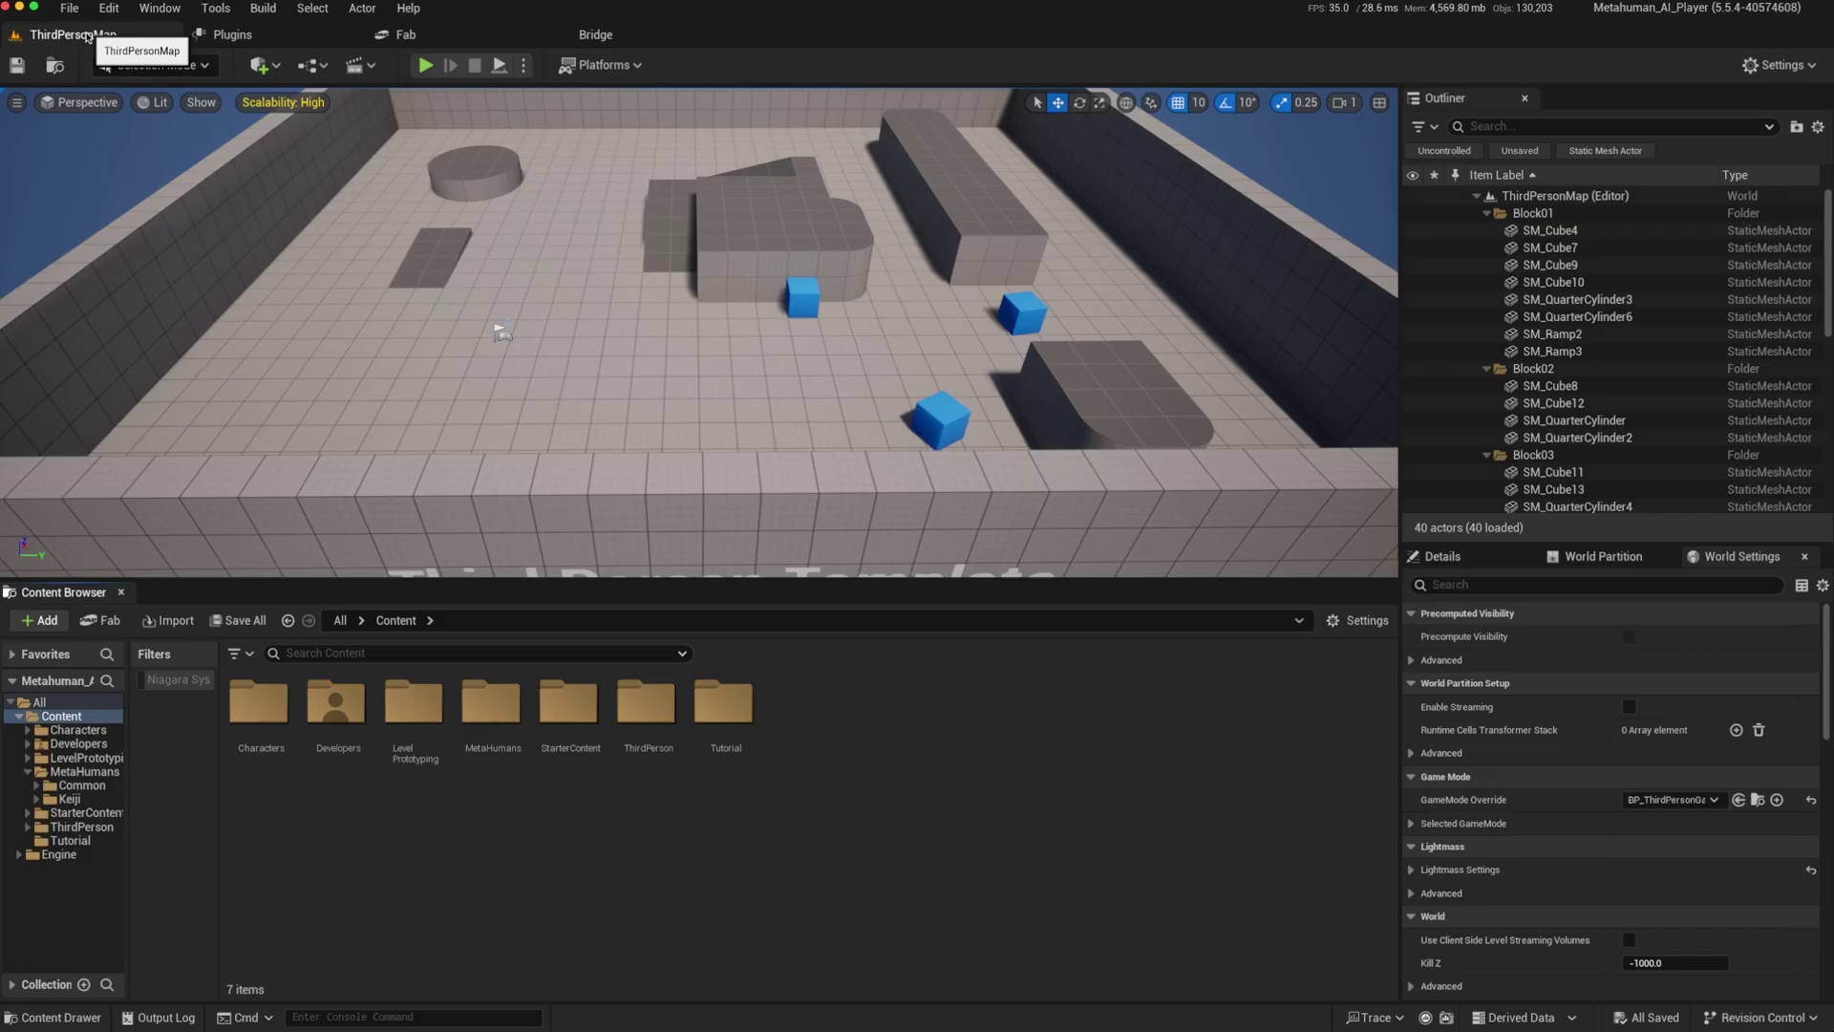
{"action": "double_click", "coordinate": [494, 708]}
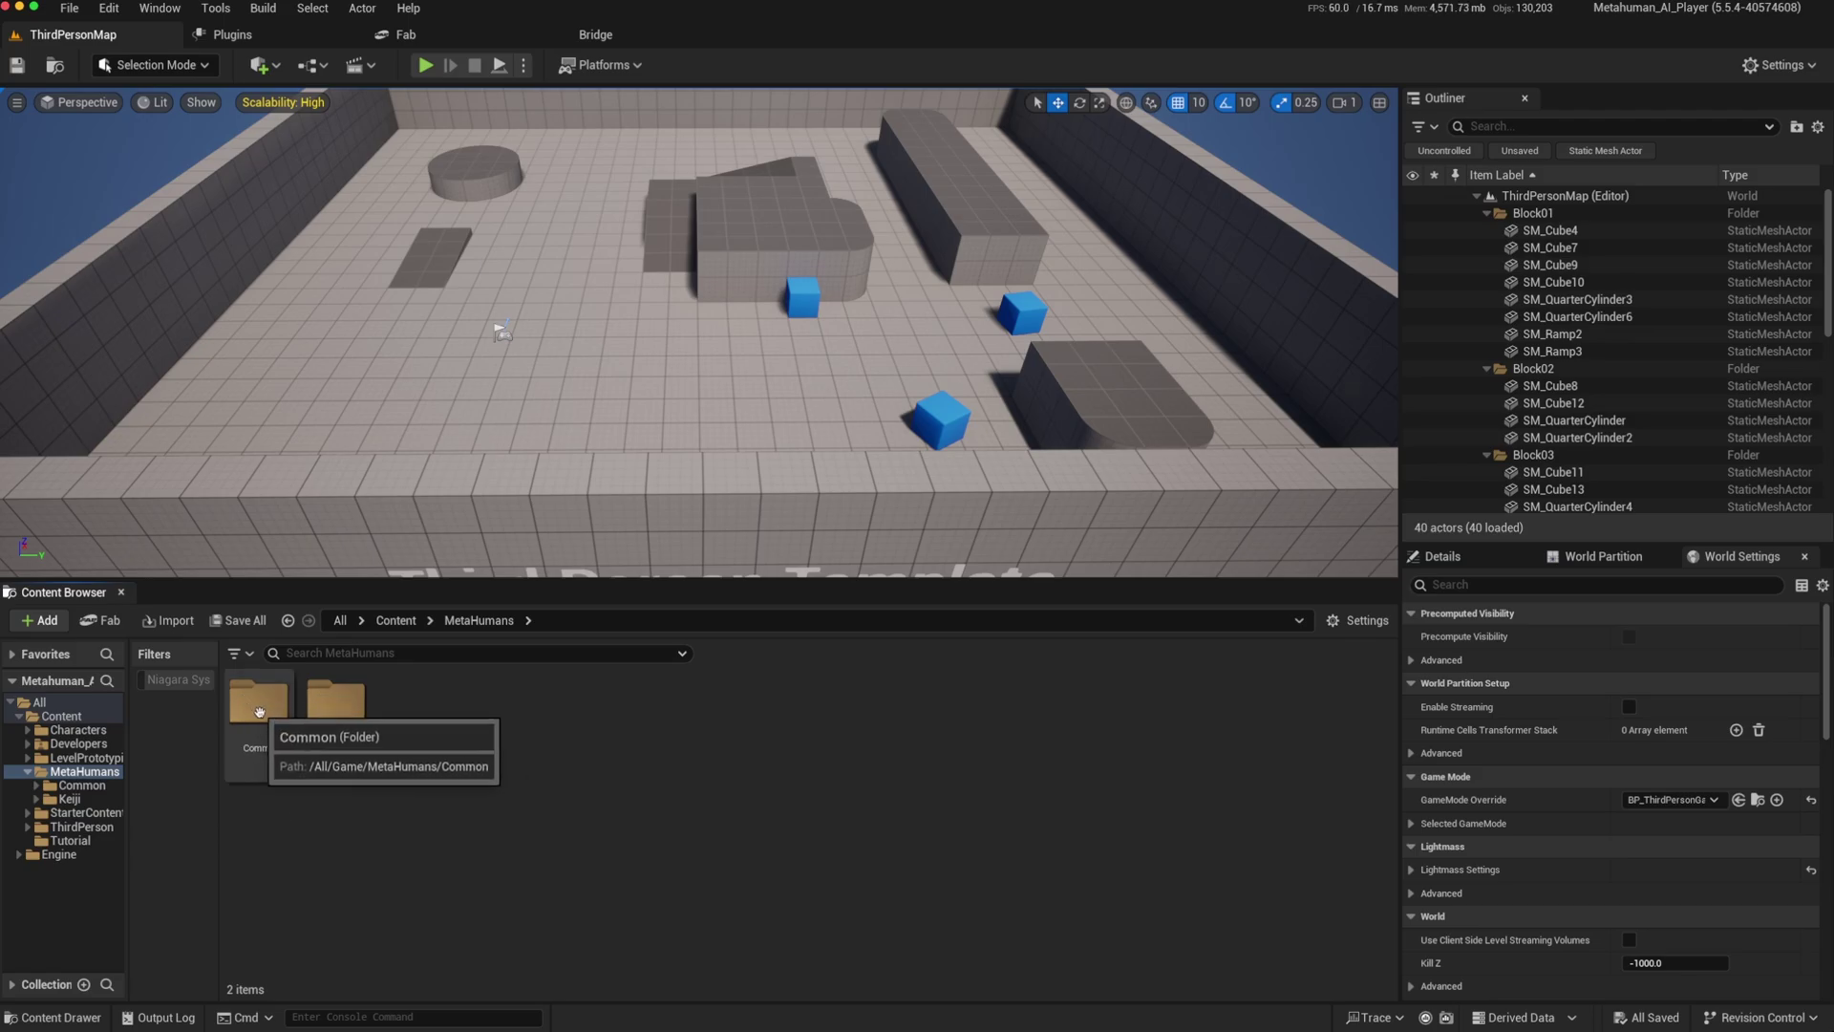
{"action": "double_click", "coordinate": [329, 708]}
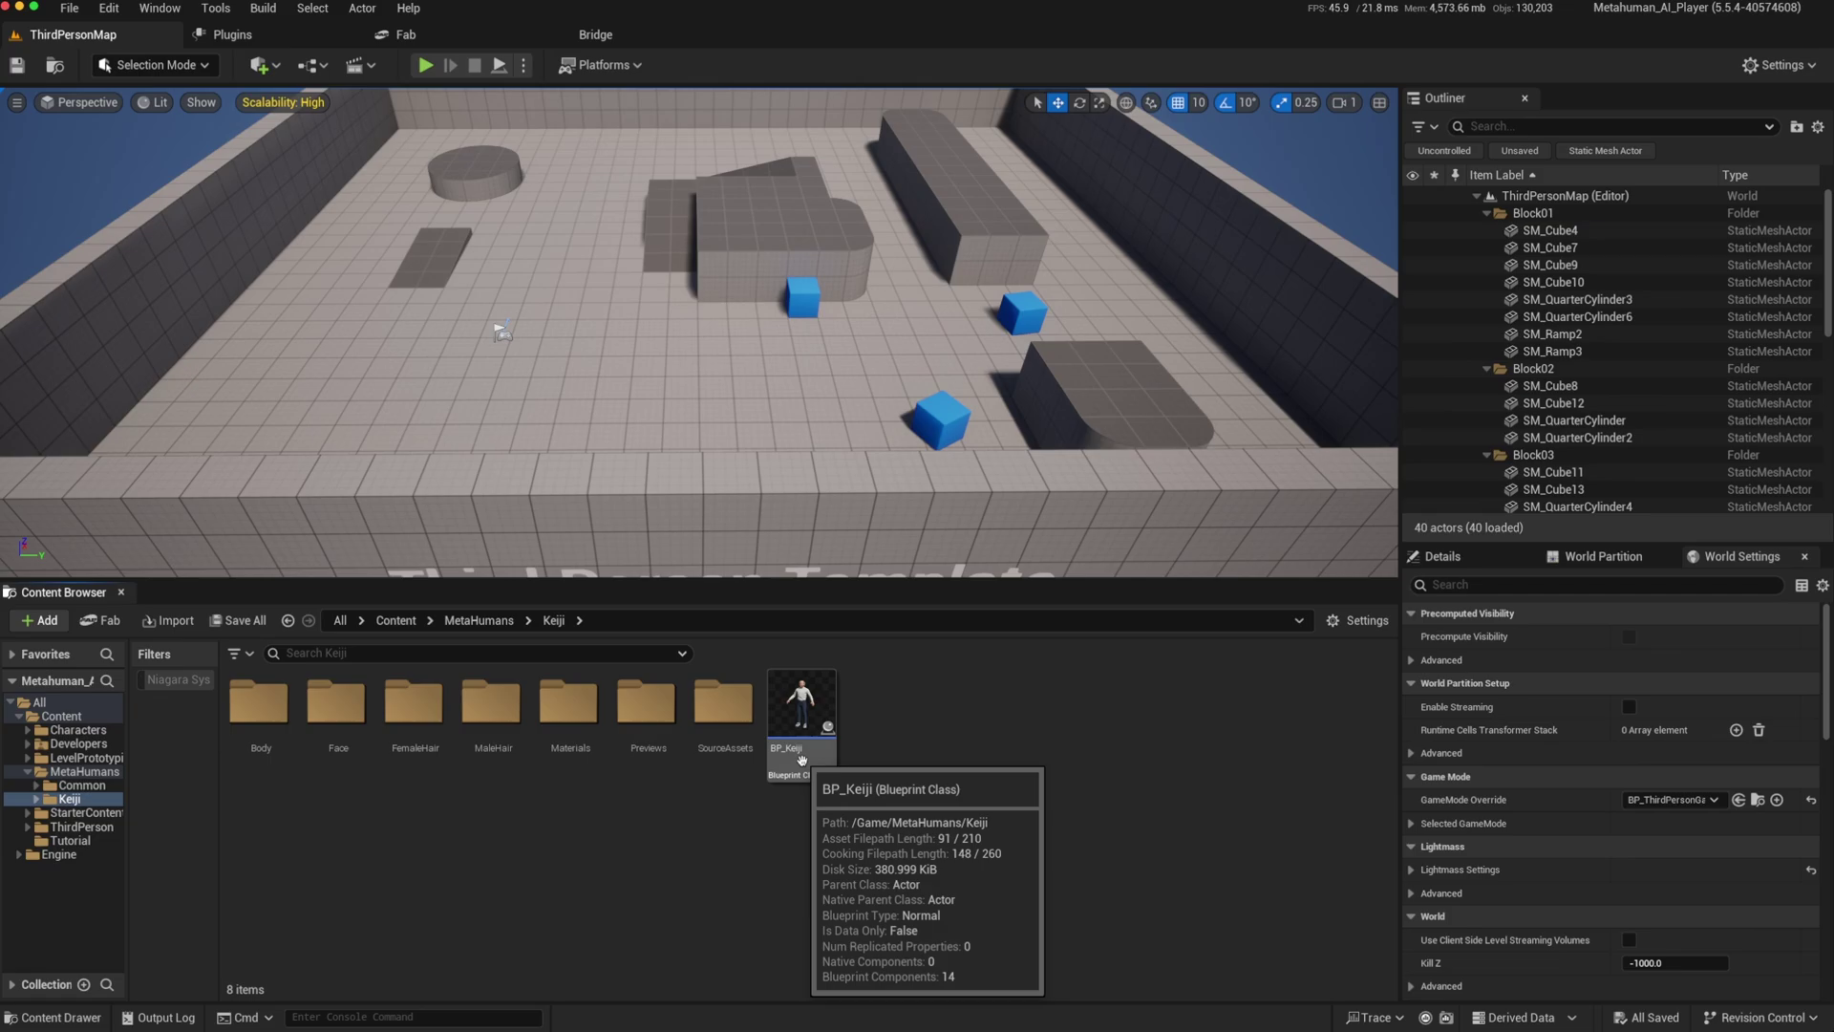
{"action": "left_click", "coordinate": [803, 707]}
{"action": "double_click", "coordinate": [802, 707]}
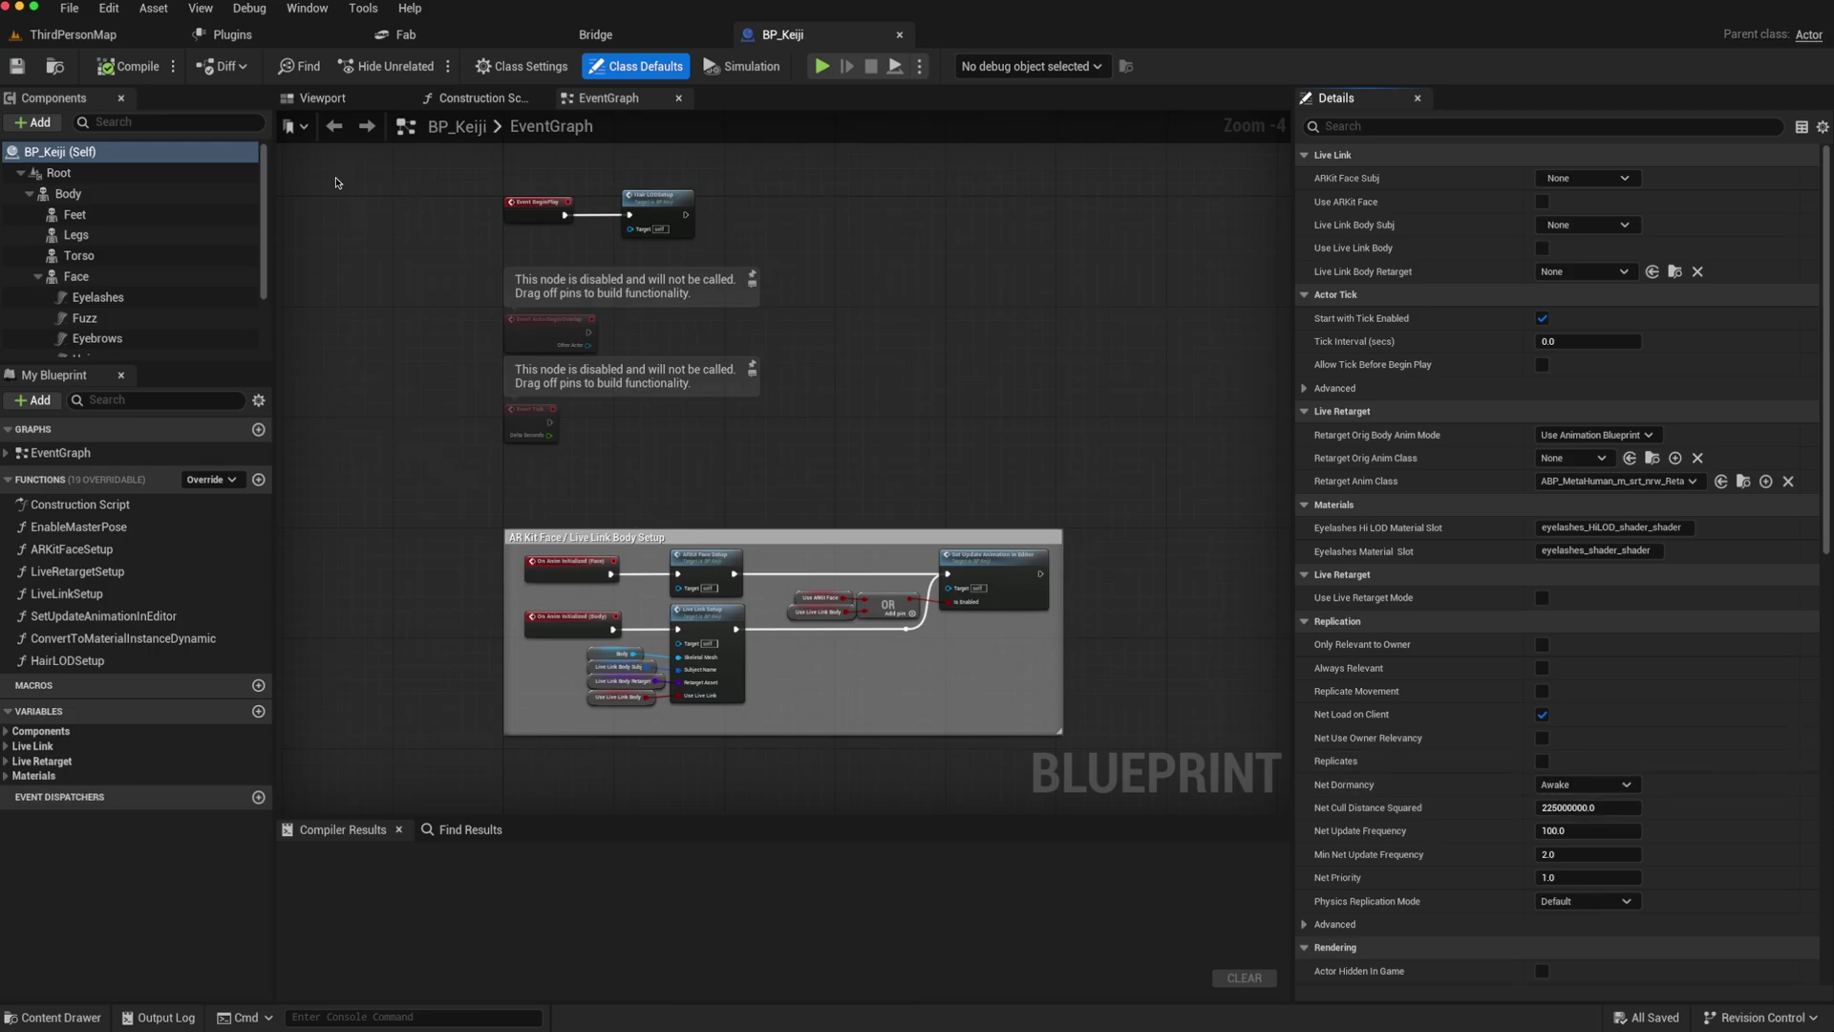
Step: Preview Keiji in the blueprint Viewport, then return to EventGraph and the ThirdPersonMap level
{"action": "left_click", "coordinate": [330, 103]}
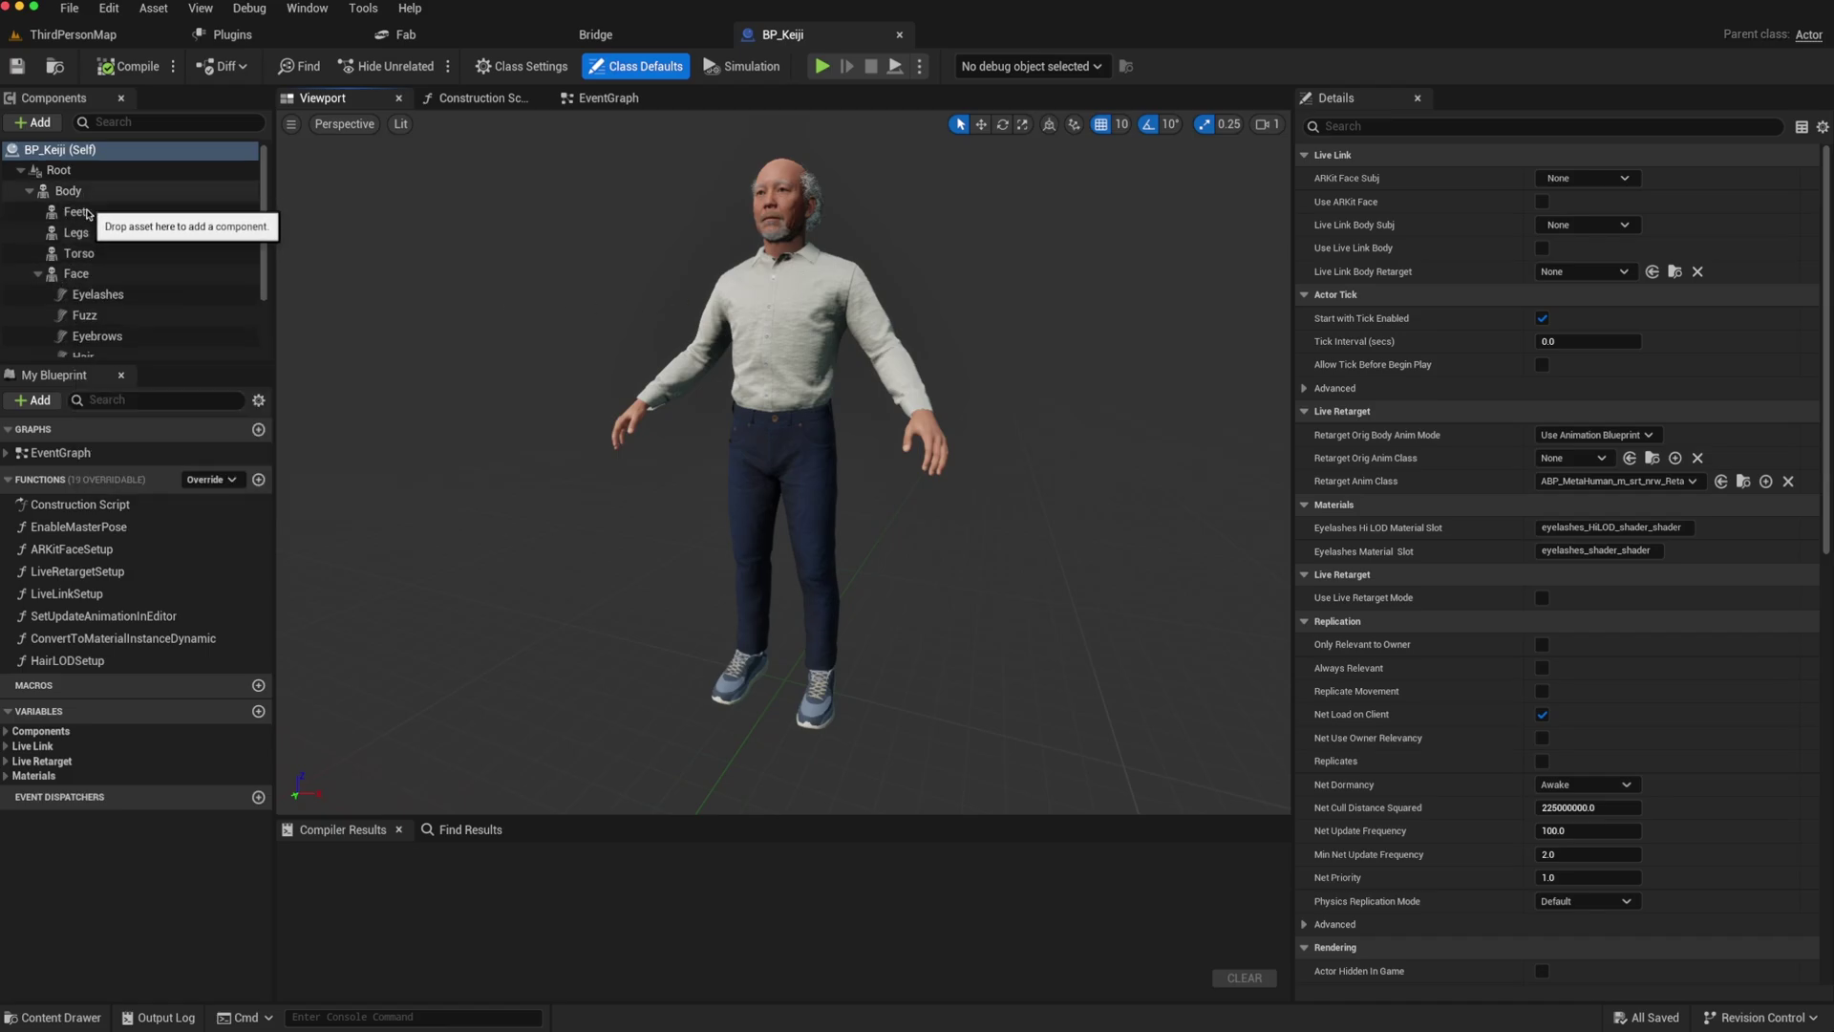
{"action": "scroll", "coordinate": [105, 277], "scroll_direction": "down", "scroll_amount": 1}
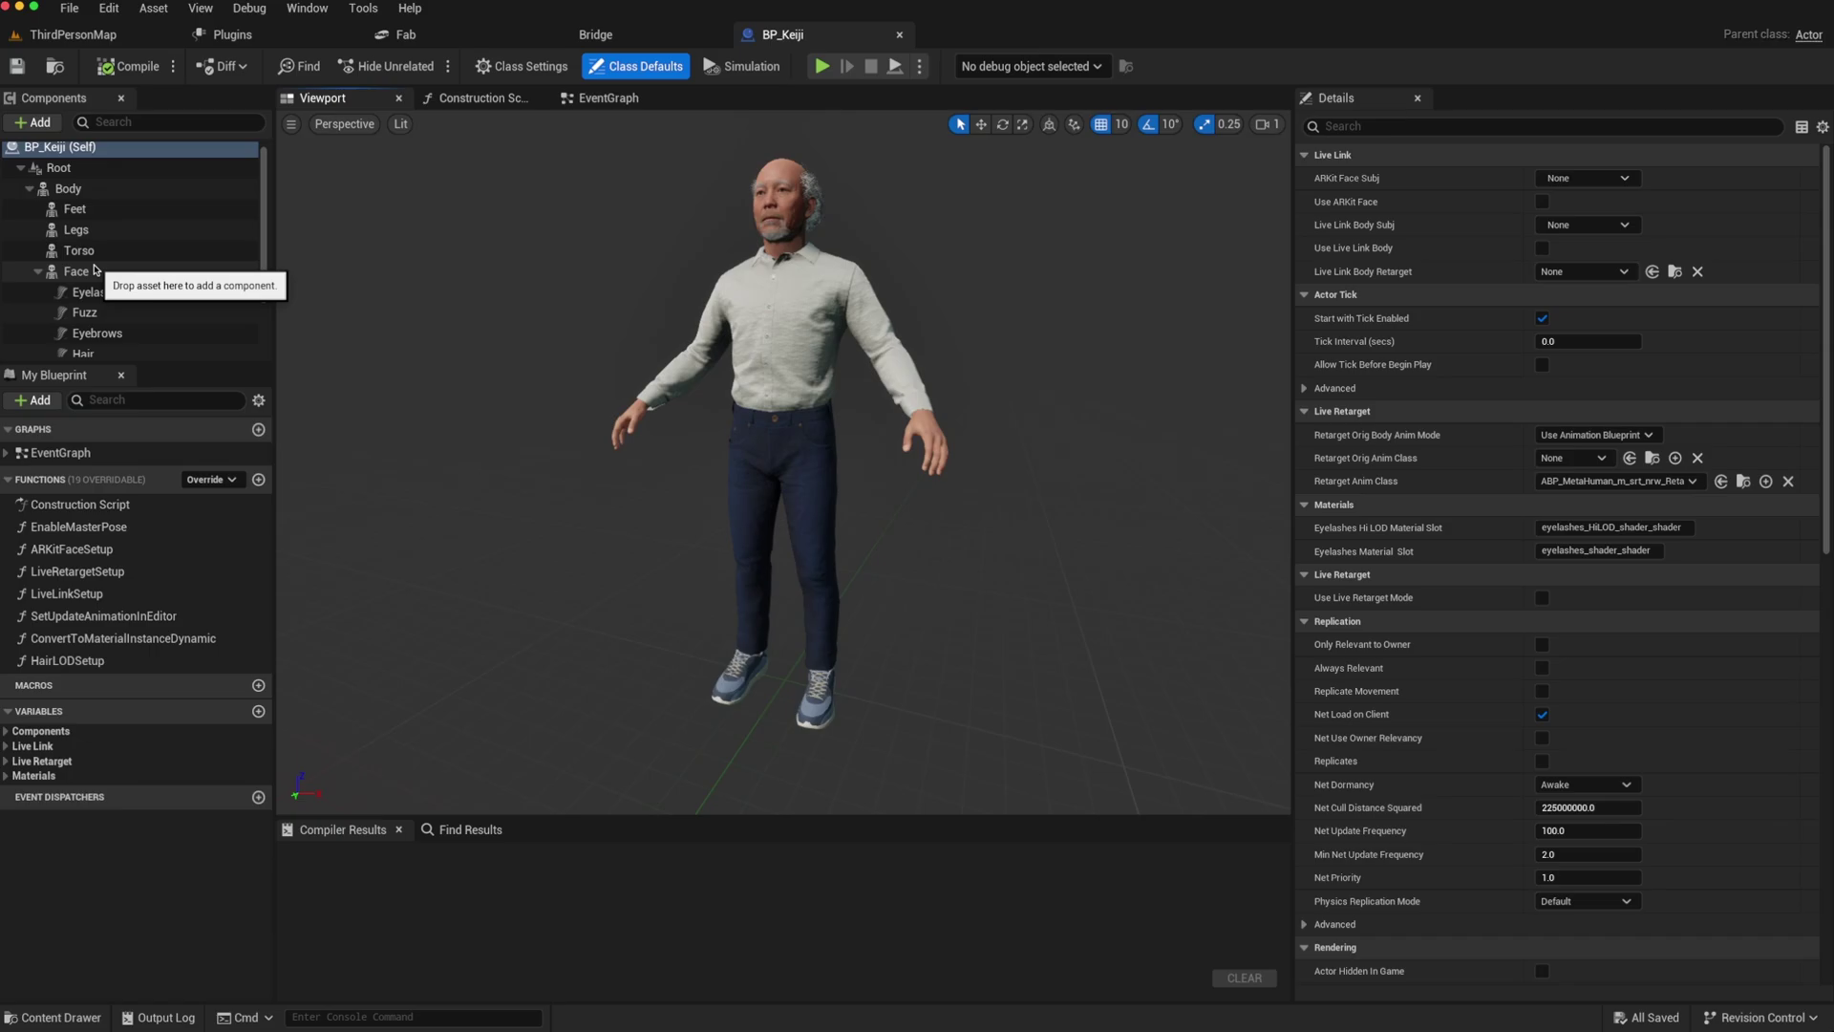
{"action": "left_click", "coordinate": [606, 99]}
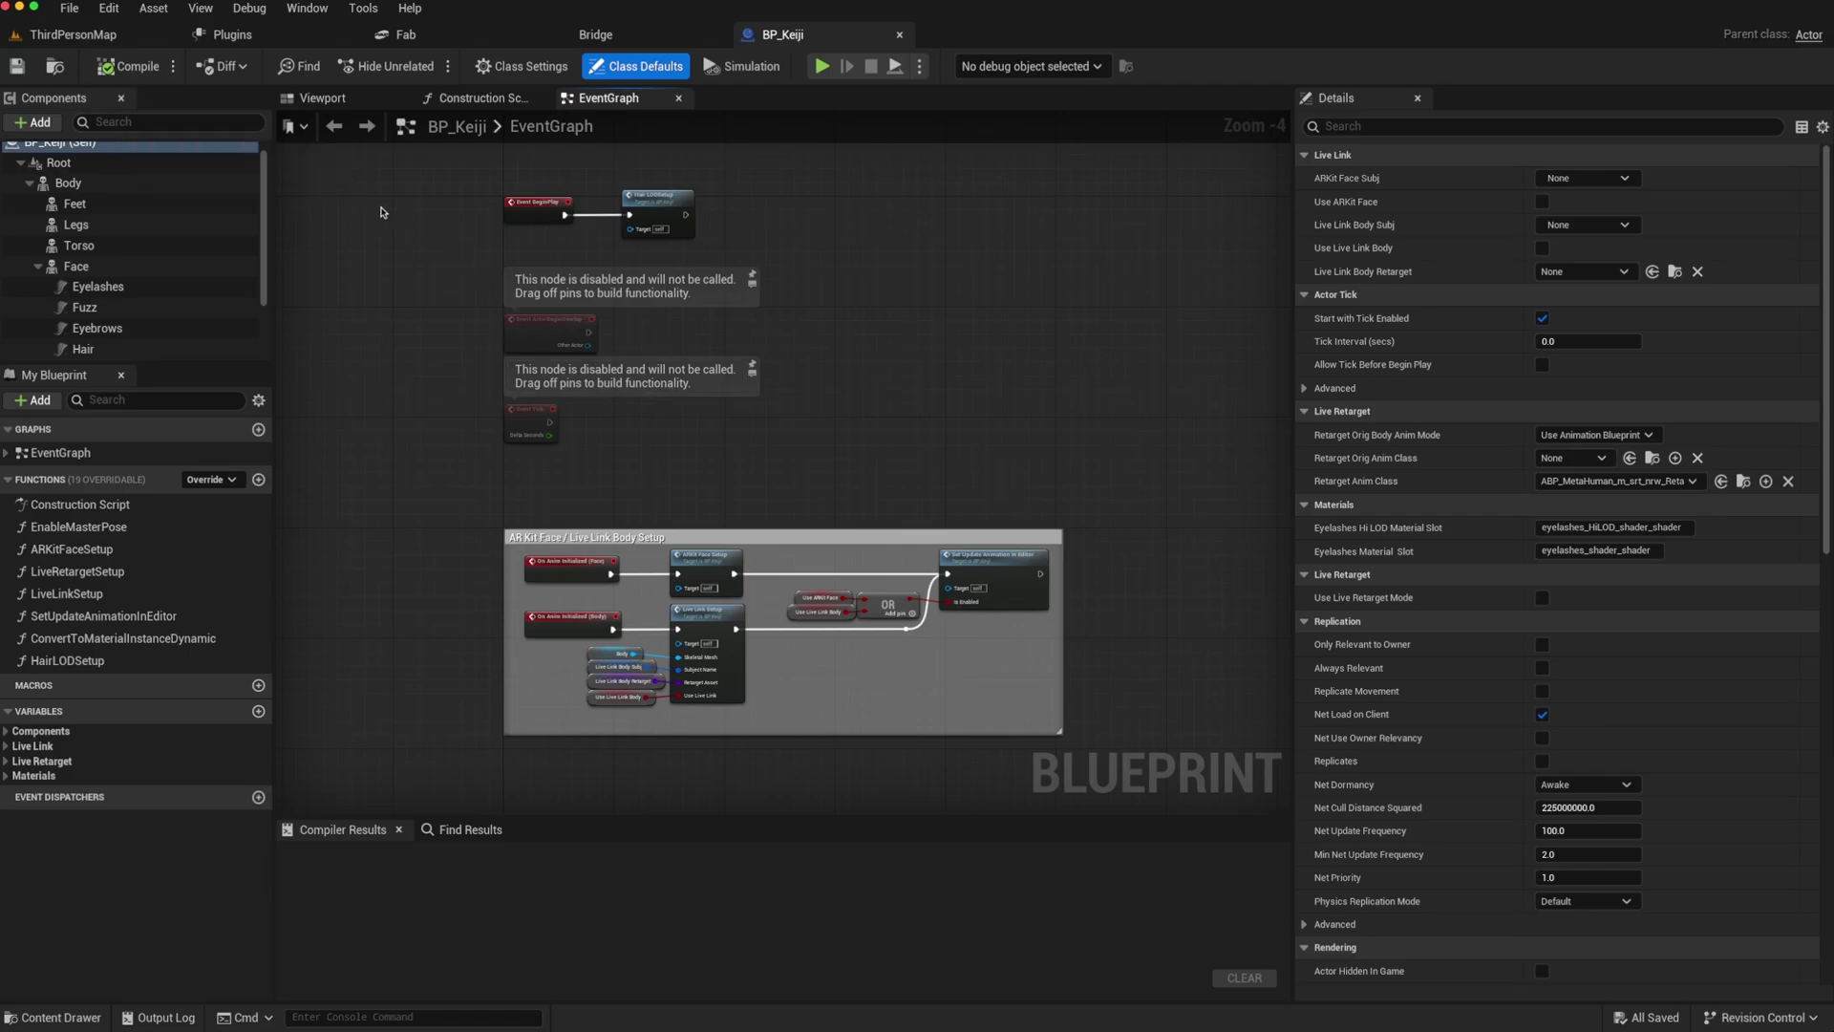
{"action": "left_click", "coordinate": [74, 34]}
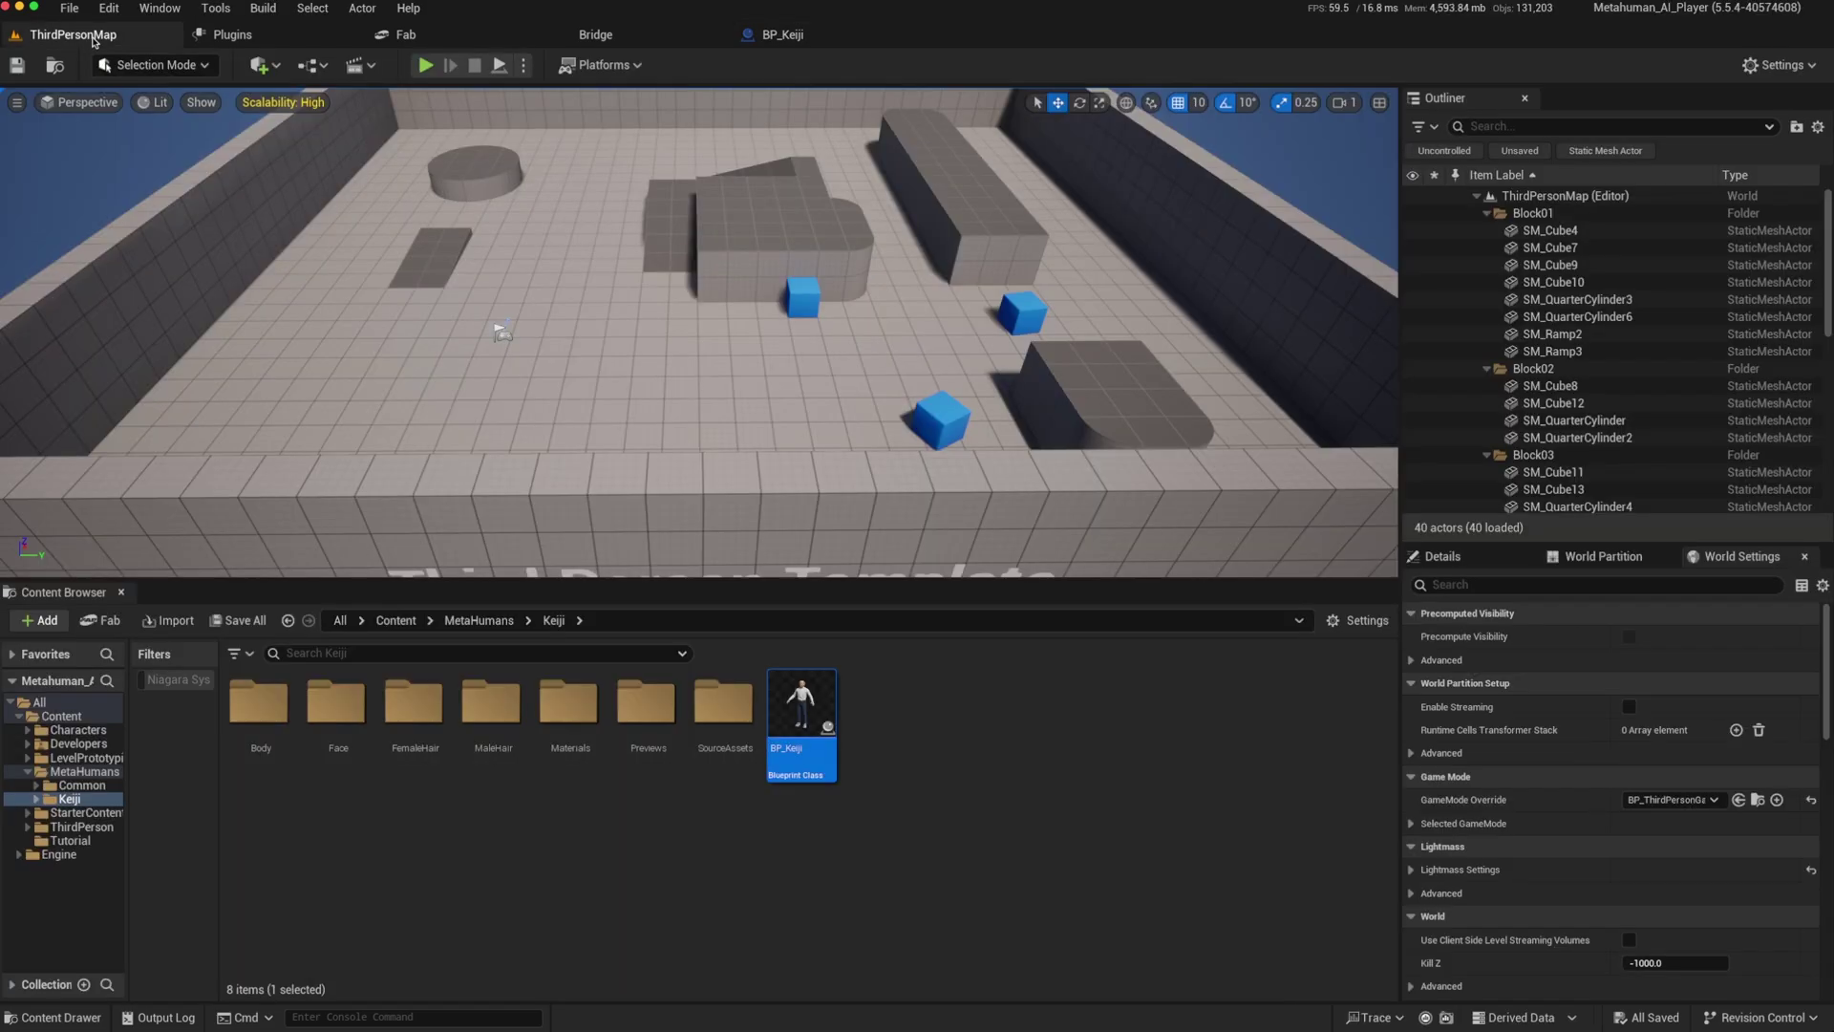
Step: Duplicate the BP_Keiji blueprint as a new copy named BP_AIKeiji
{"action": "right_click", "coordinate": [801, 698]}
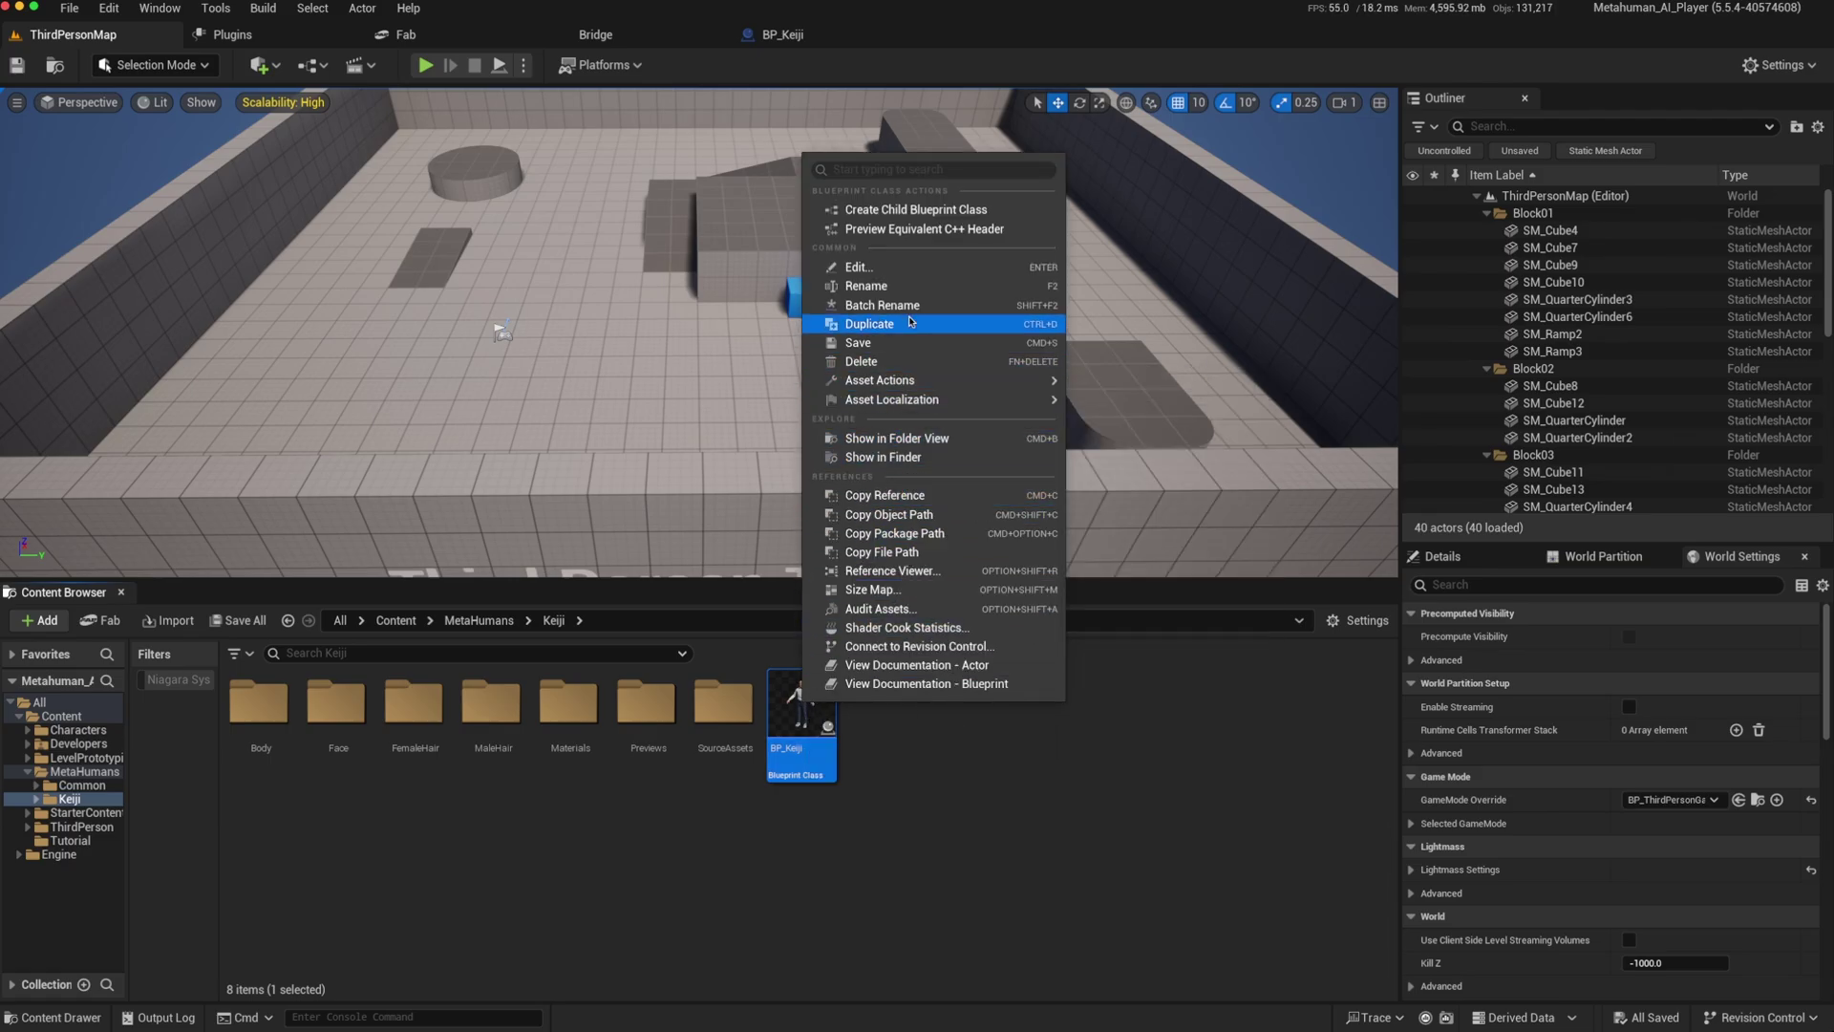
{"action": "left_click", "coordinate": [870, 324]}
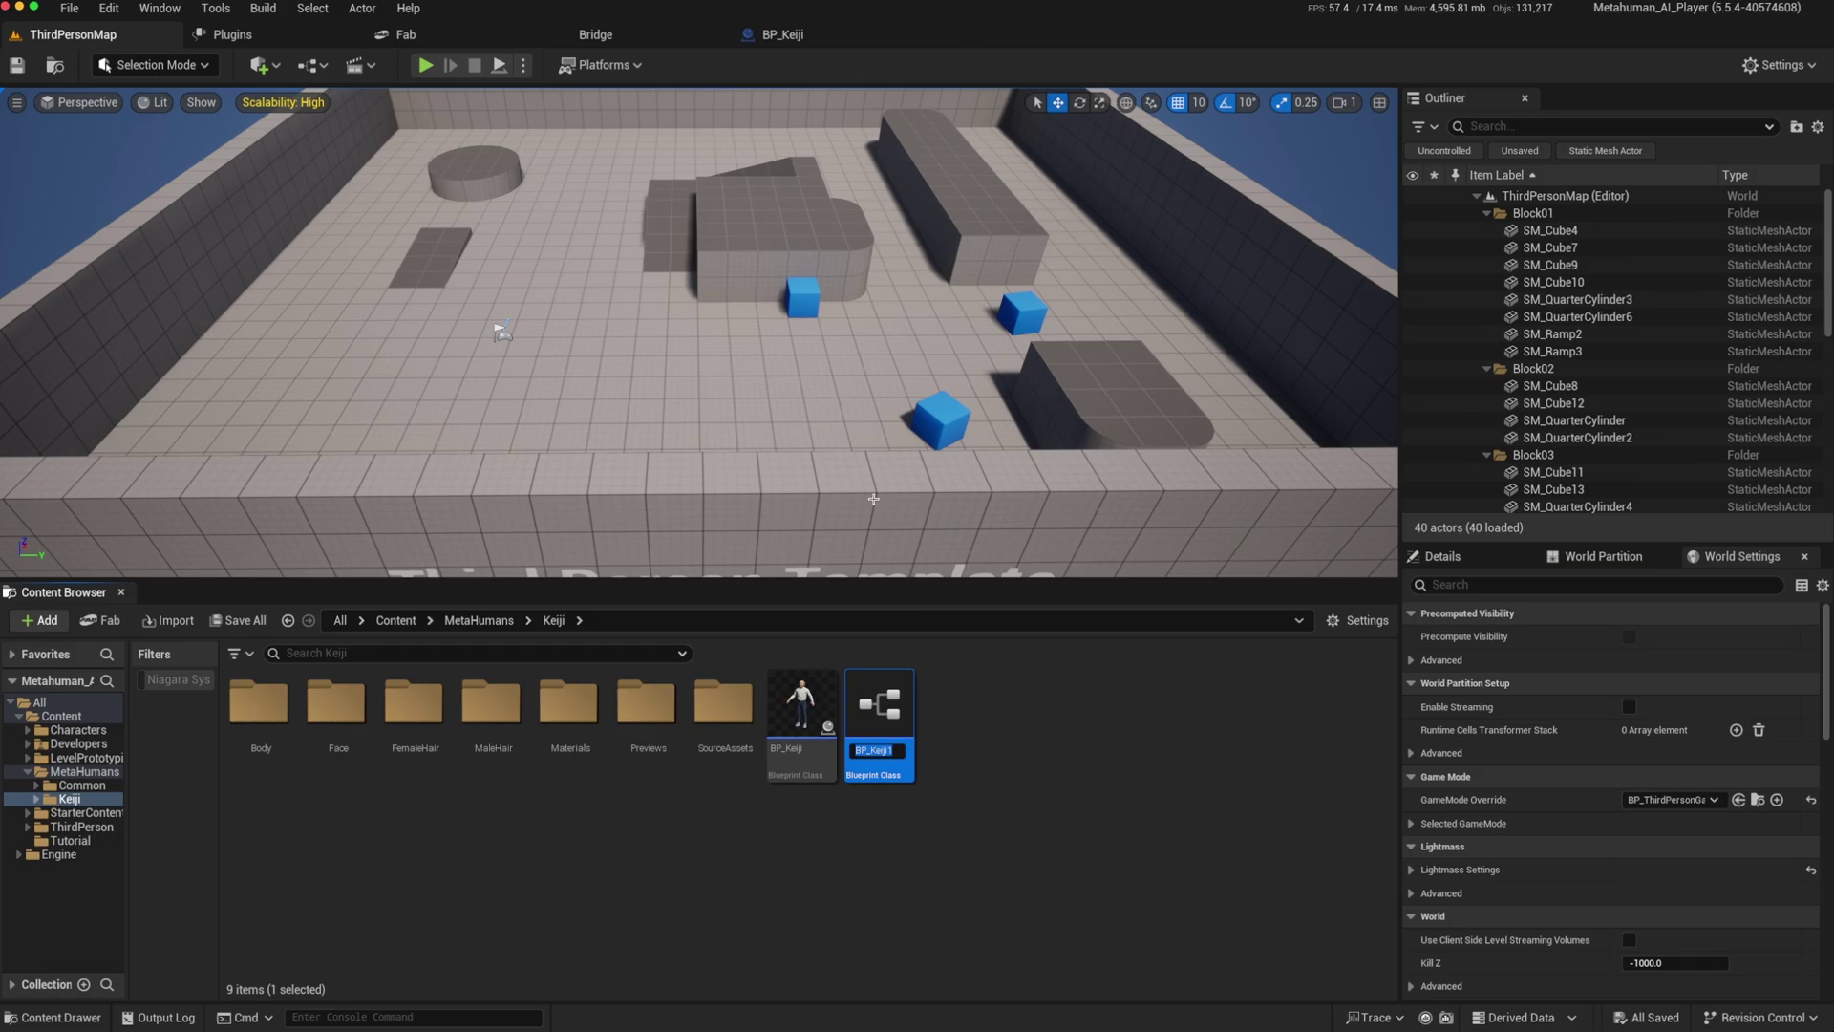
{"action": "type", "text": "BP_AIKei"}
{"action": "key", "text": "Return"}
{"action": "key", "text": "Return"}
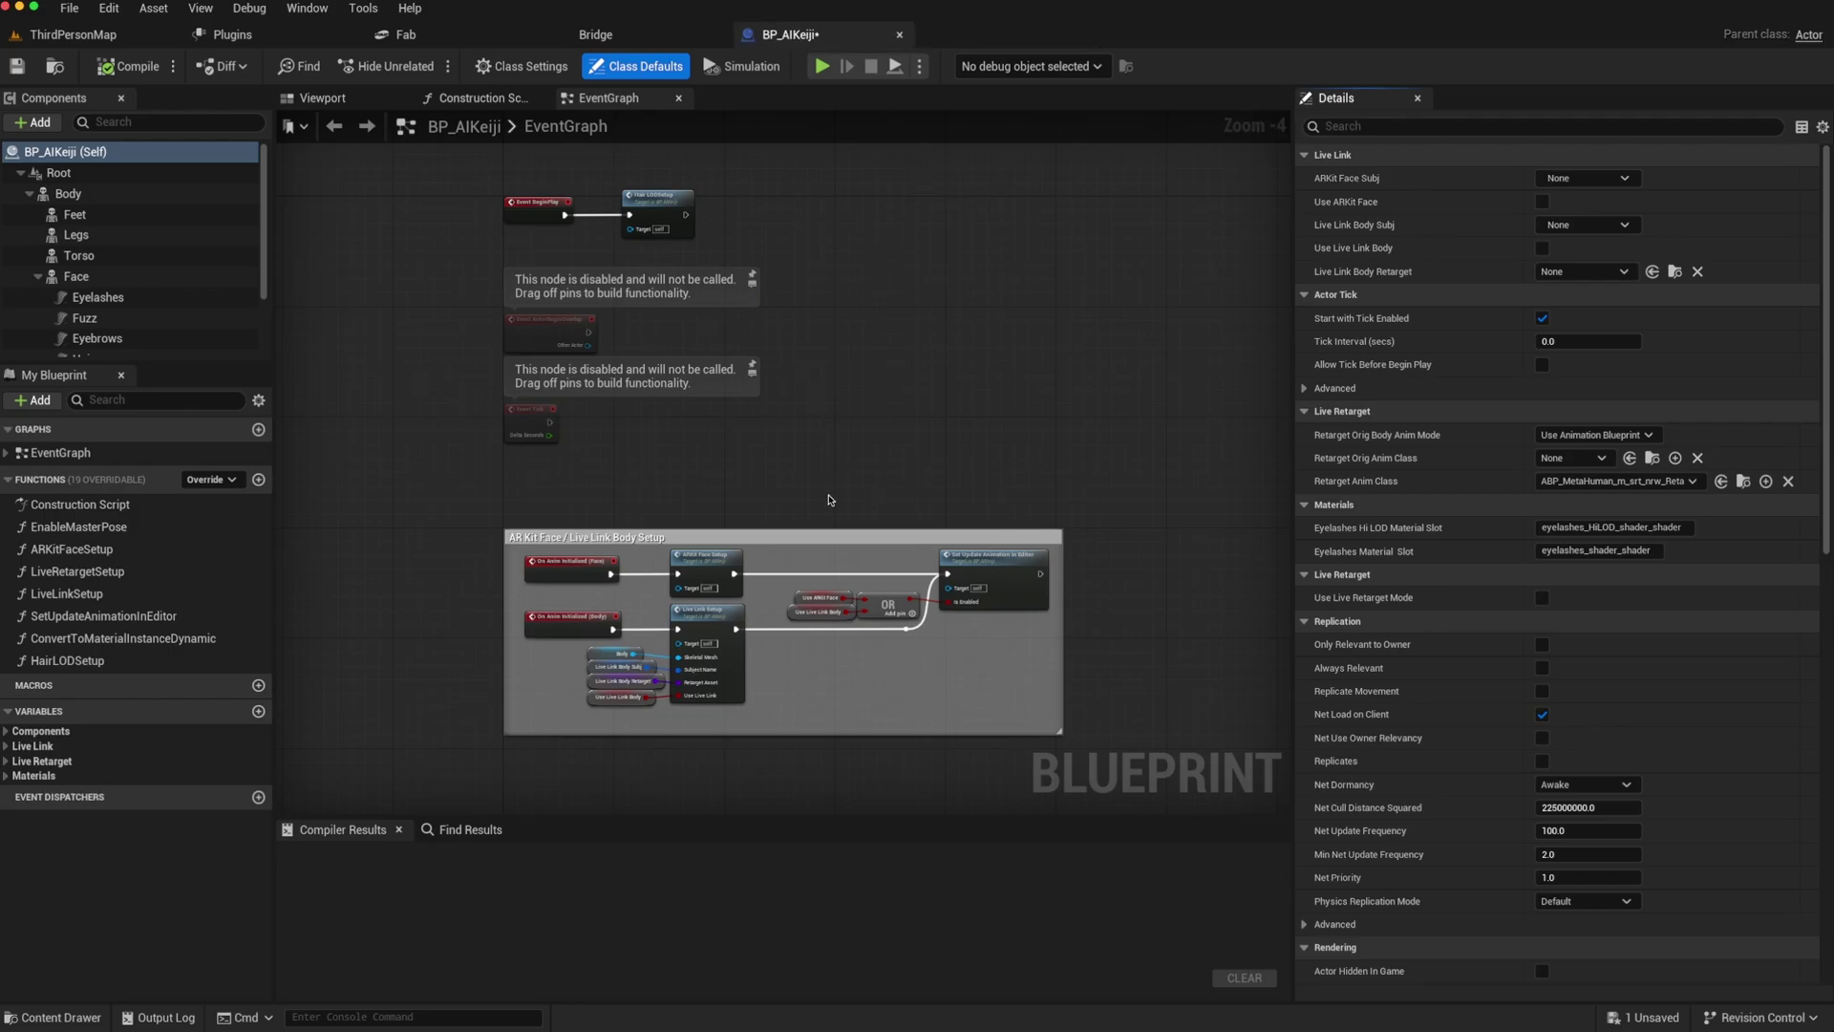
{"action": "scroll", "coordinate": [537, 588], "scroll_direction": "up", "scroll_amount": 1}
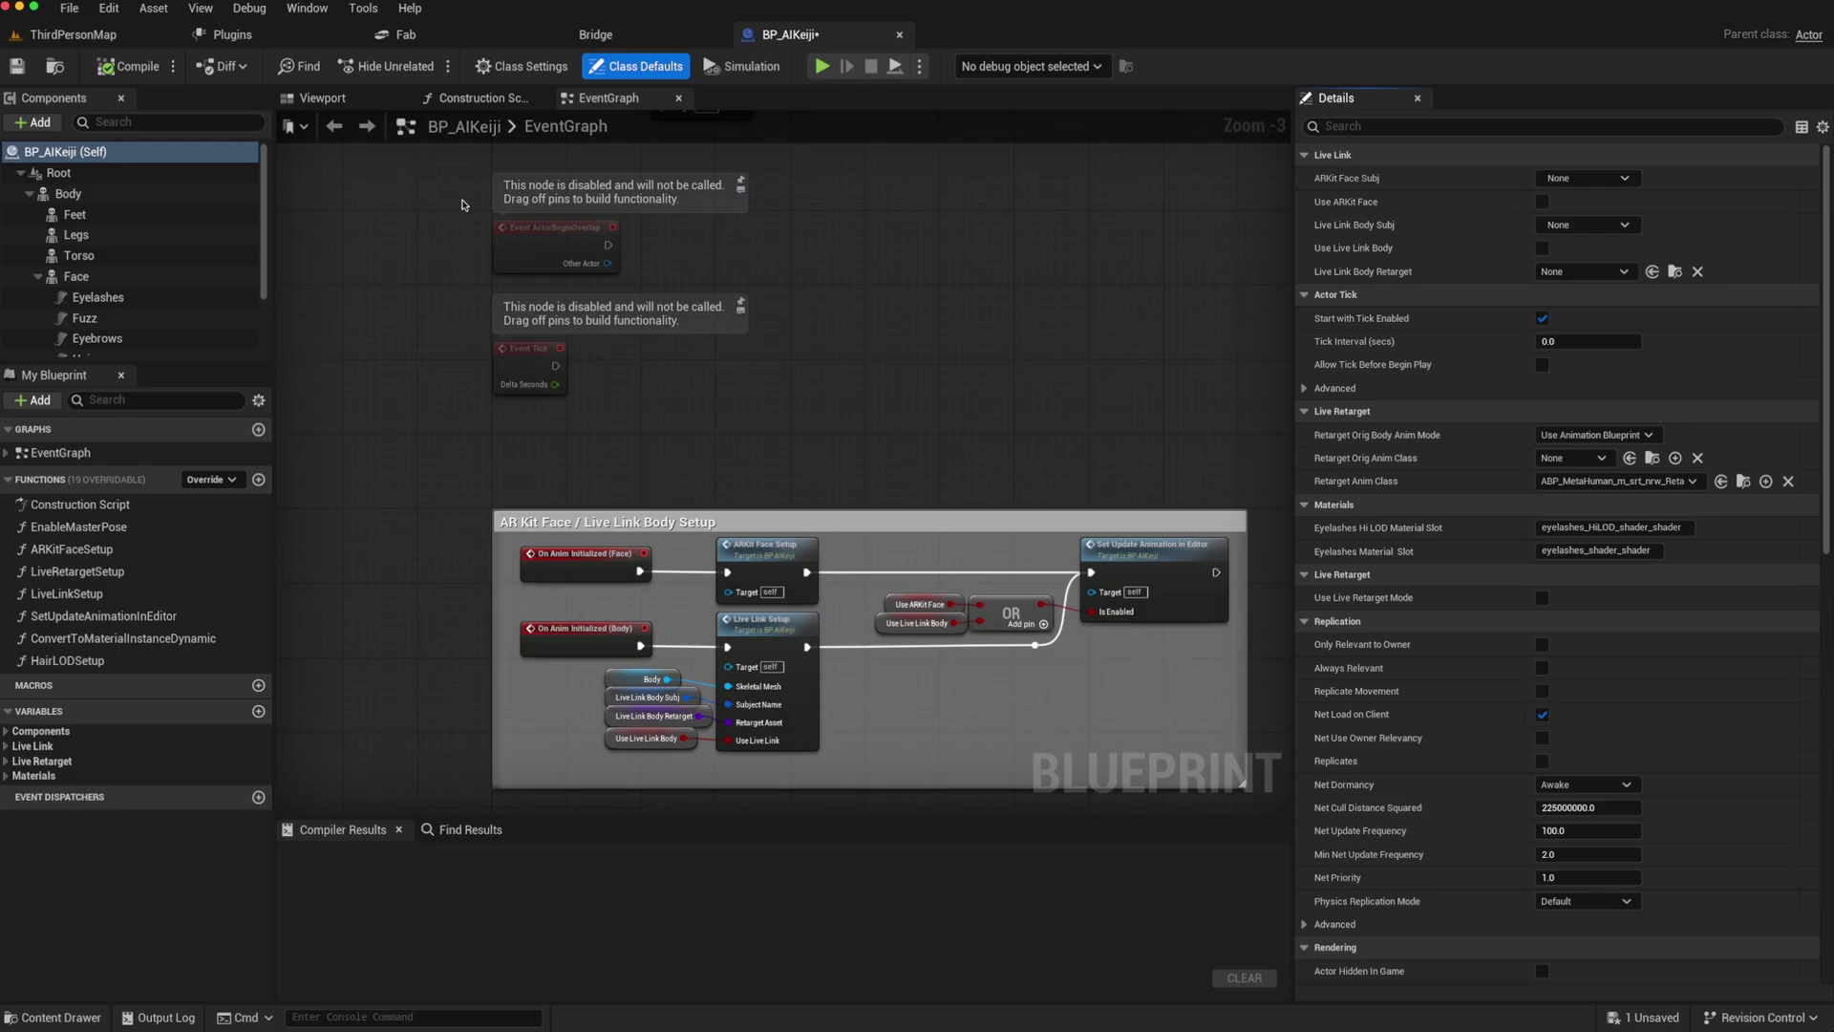
Step: Delete the eyelash-material nodes and comment box after Enable Master Pose in the Construction Script, then compile
{"action": "left_click", "coordinate": [394, 327]}
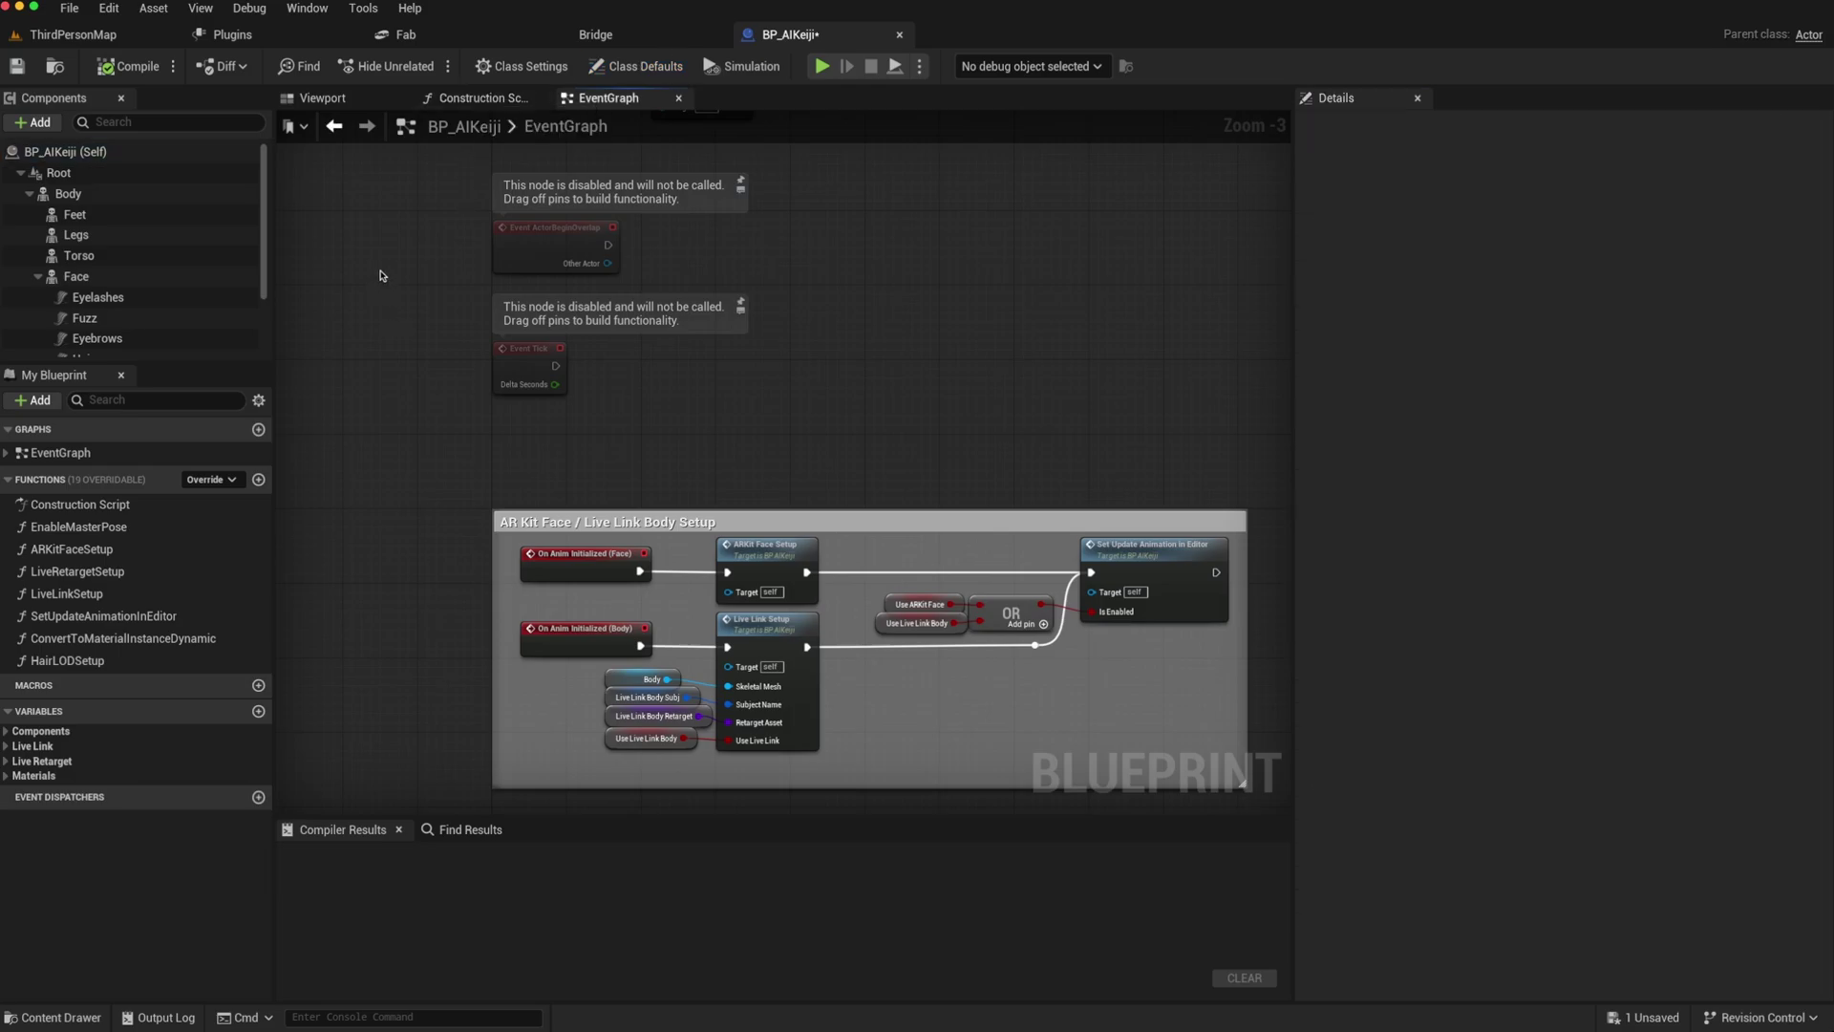
{"action": "left_click", "coordinate": [488, 98]}
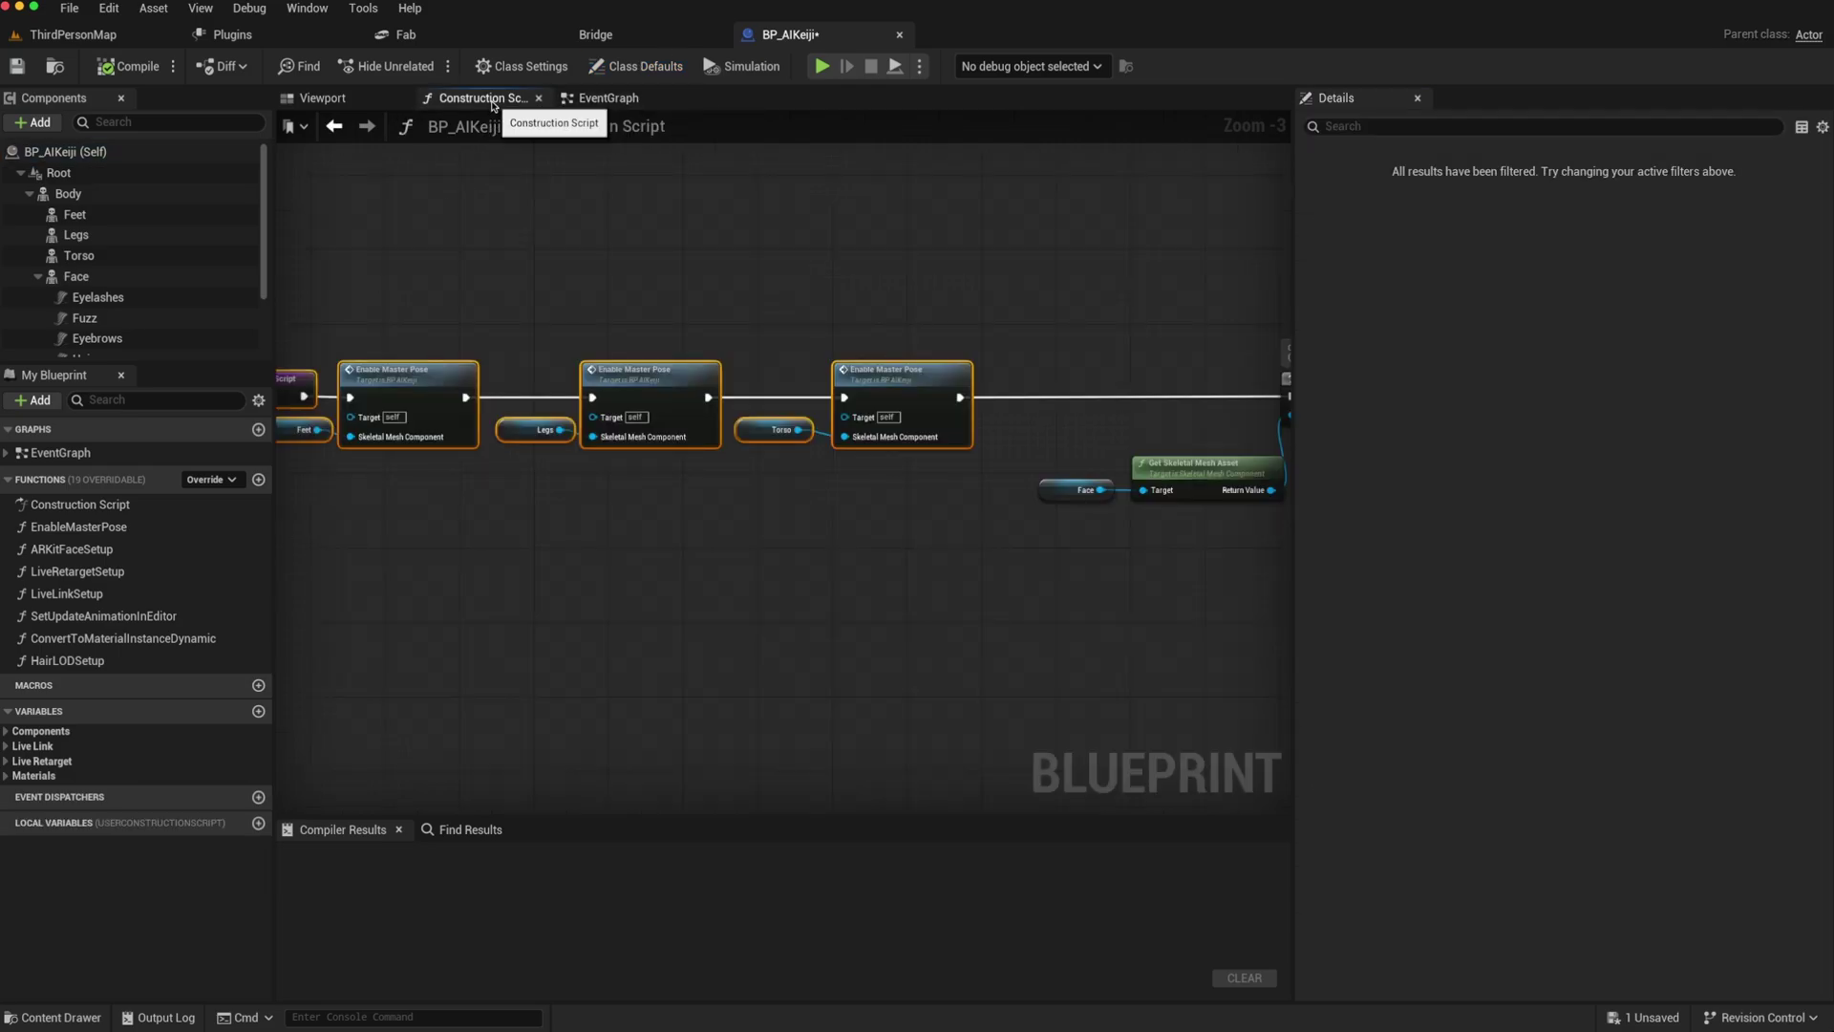
{"action": "right_click_drag", "start_coordinate": [488, 584], "coordinate": [672, 598]}
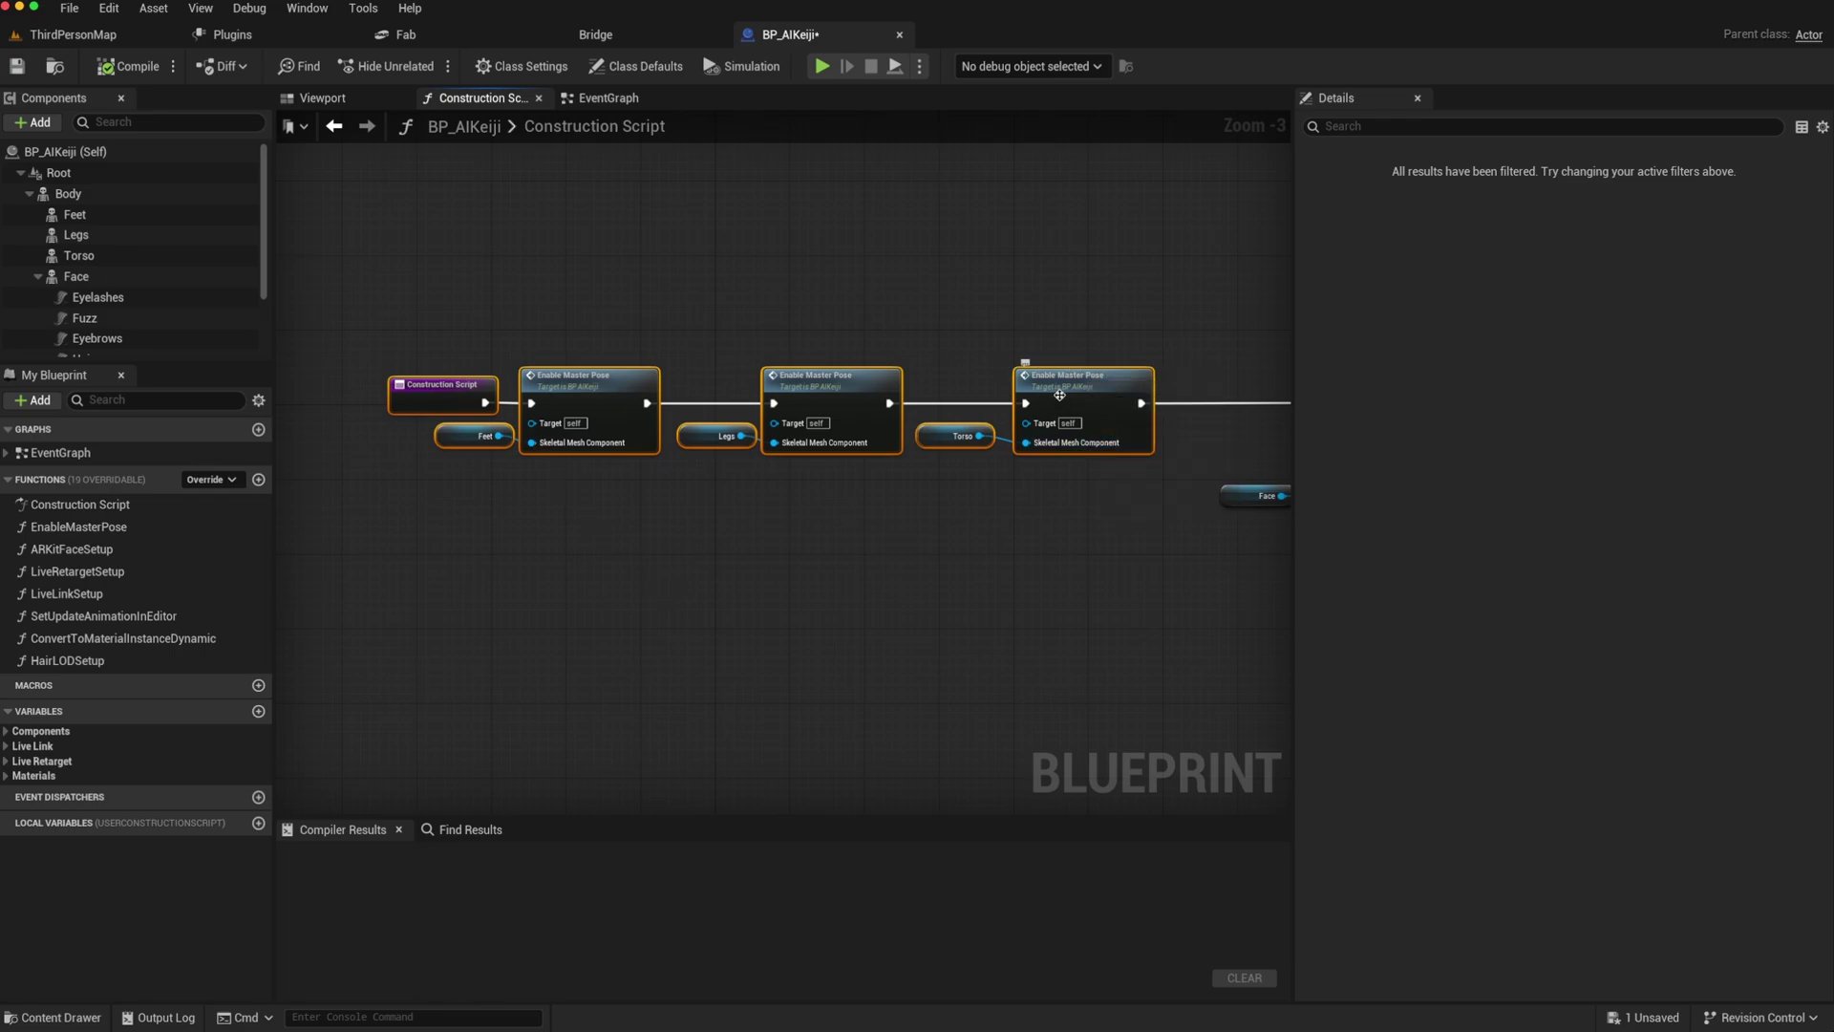
{"action": "right_click_drag", "start_coordinate": [1077, 536], "coordinate": [459, 529]}
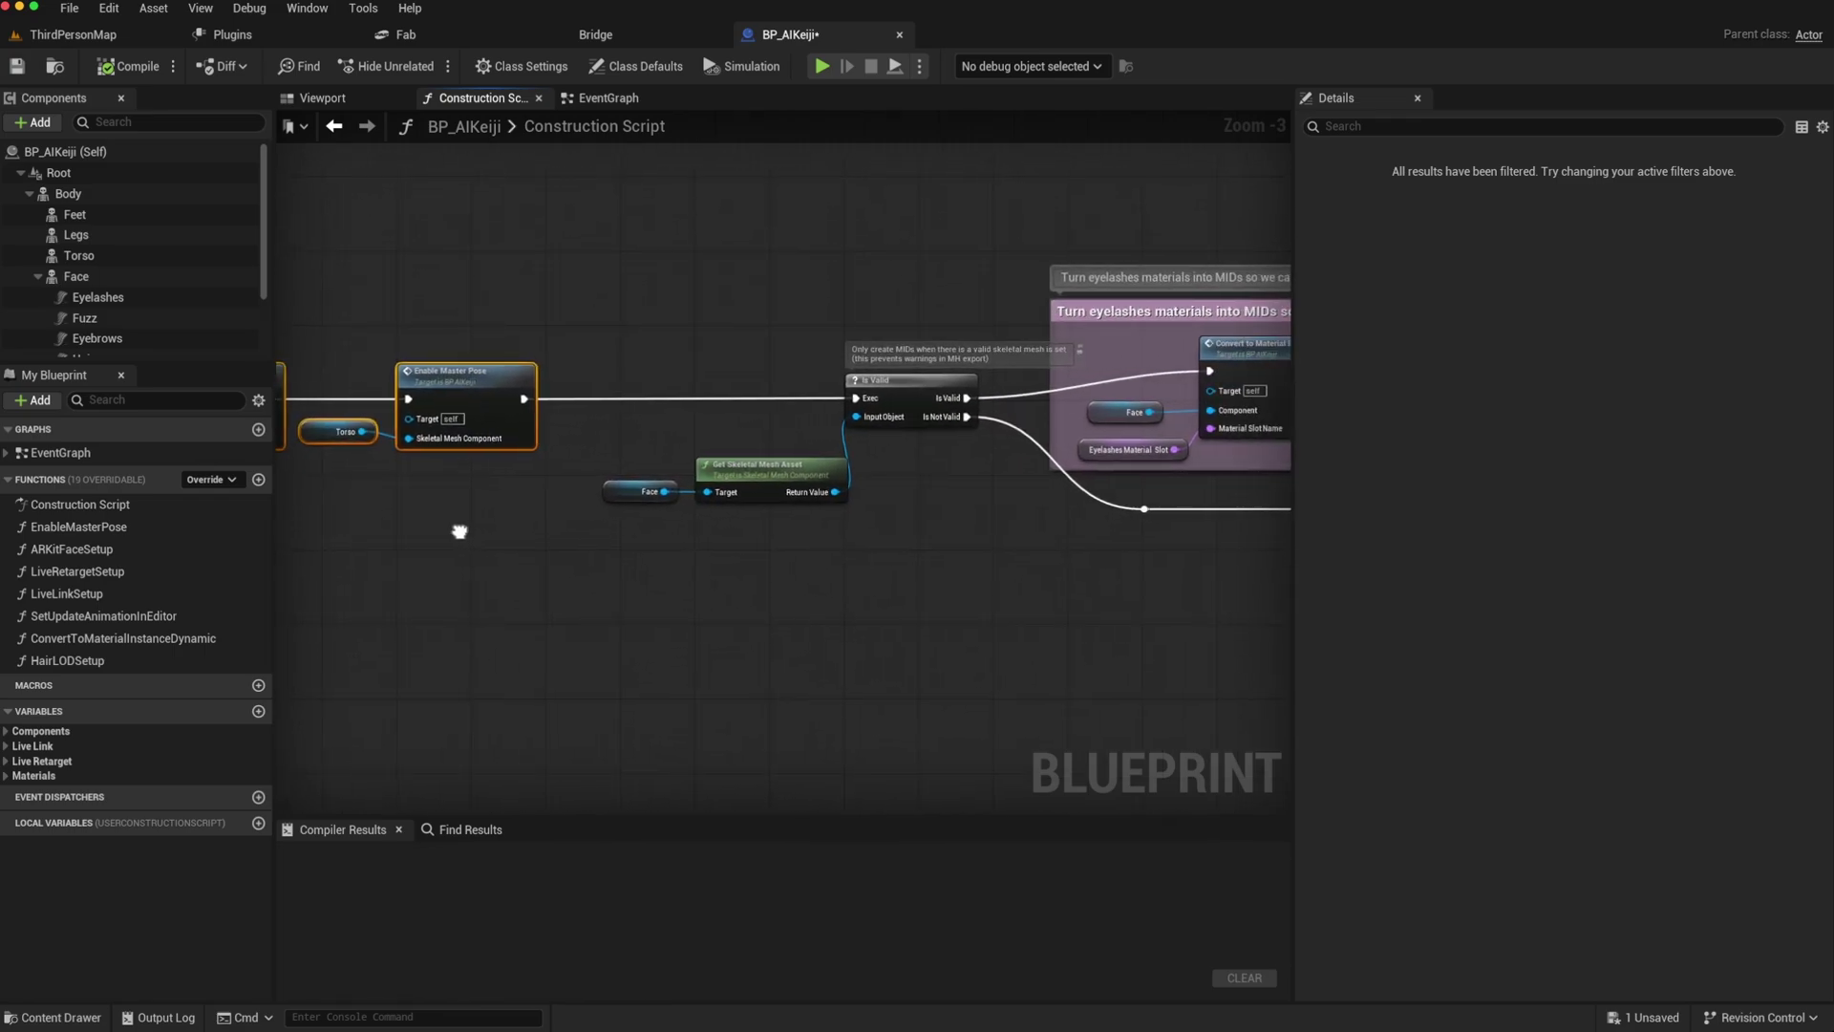
{"action": "scroll", "coordinate": [463, 558], "scroll_direction": "down", "scroll_amount": 1}
{"action": "scroll", "coordinate": [464, 558], "scroll_direction": "down", "scroll_amount": 2}
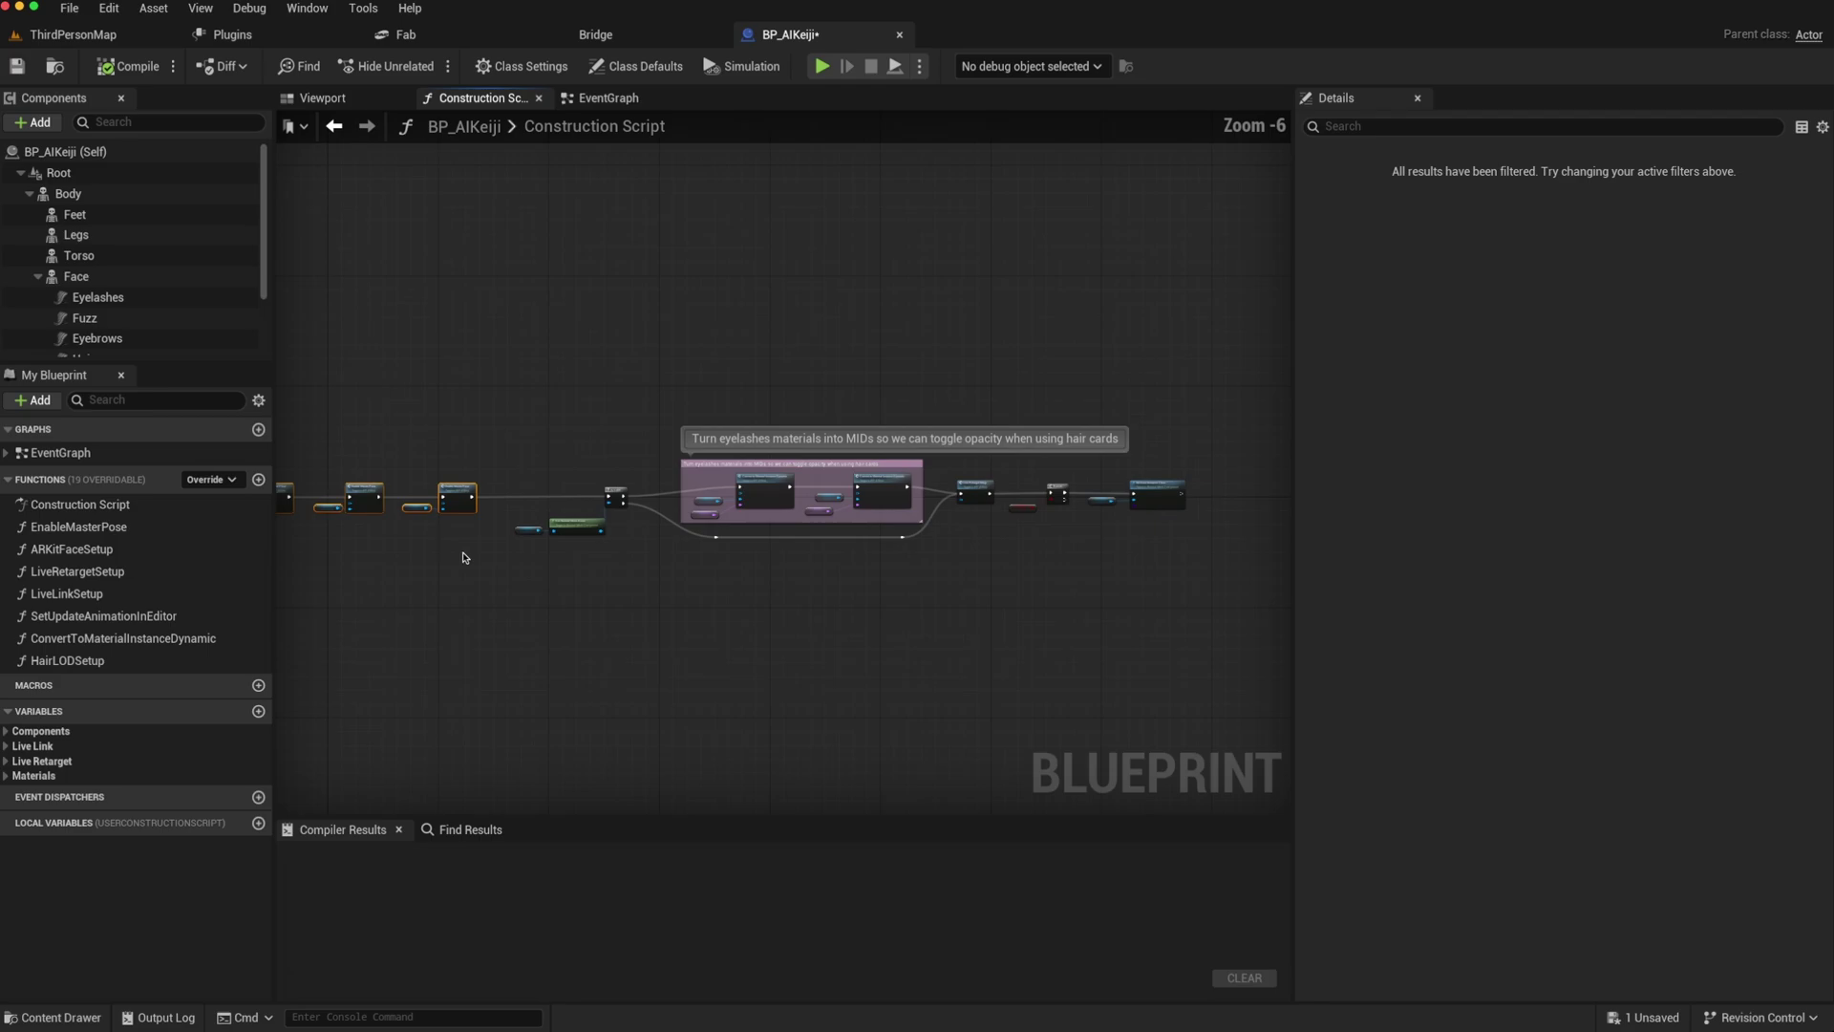
{"action": "left_click_drag", "start_coordinate": [518, 413], "coordinate": [1140, 577]}
{"action": "key", "text": "Delete"}
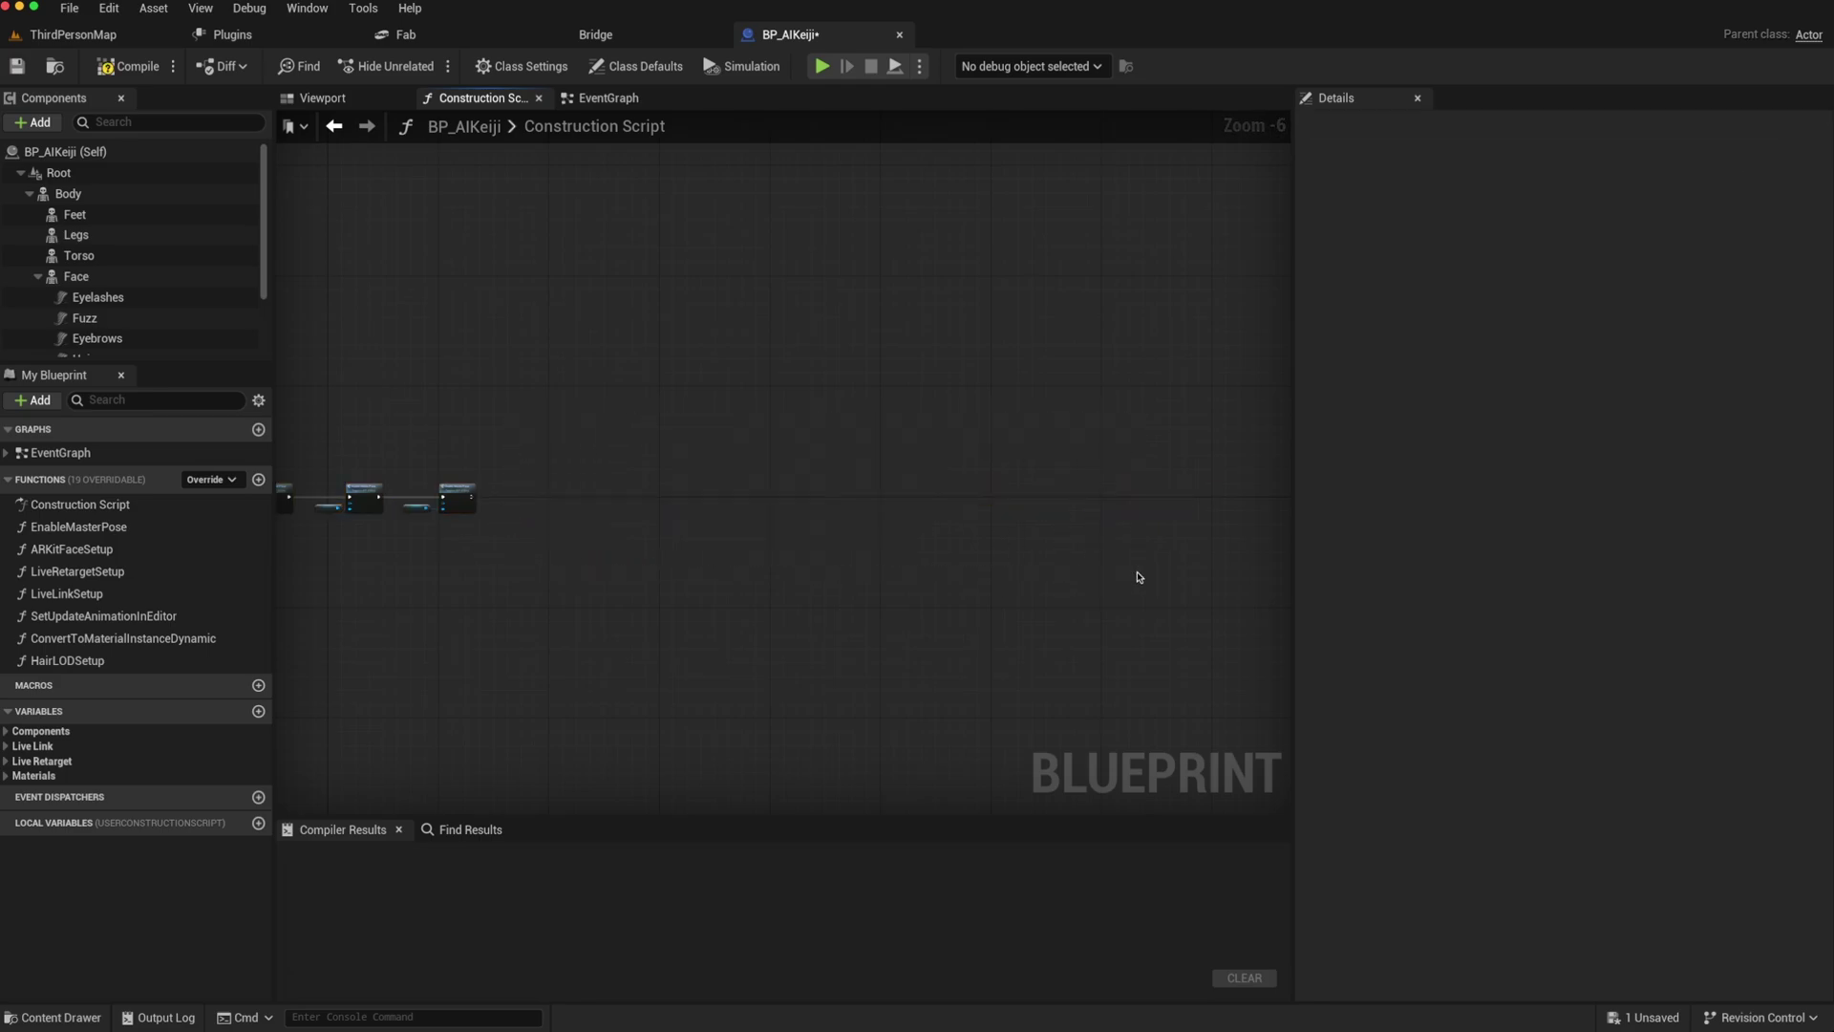
{"action": "left_click", "coordinate": [130, 67]}
{"action": "left_click", "coordinate": [603, 97]}
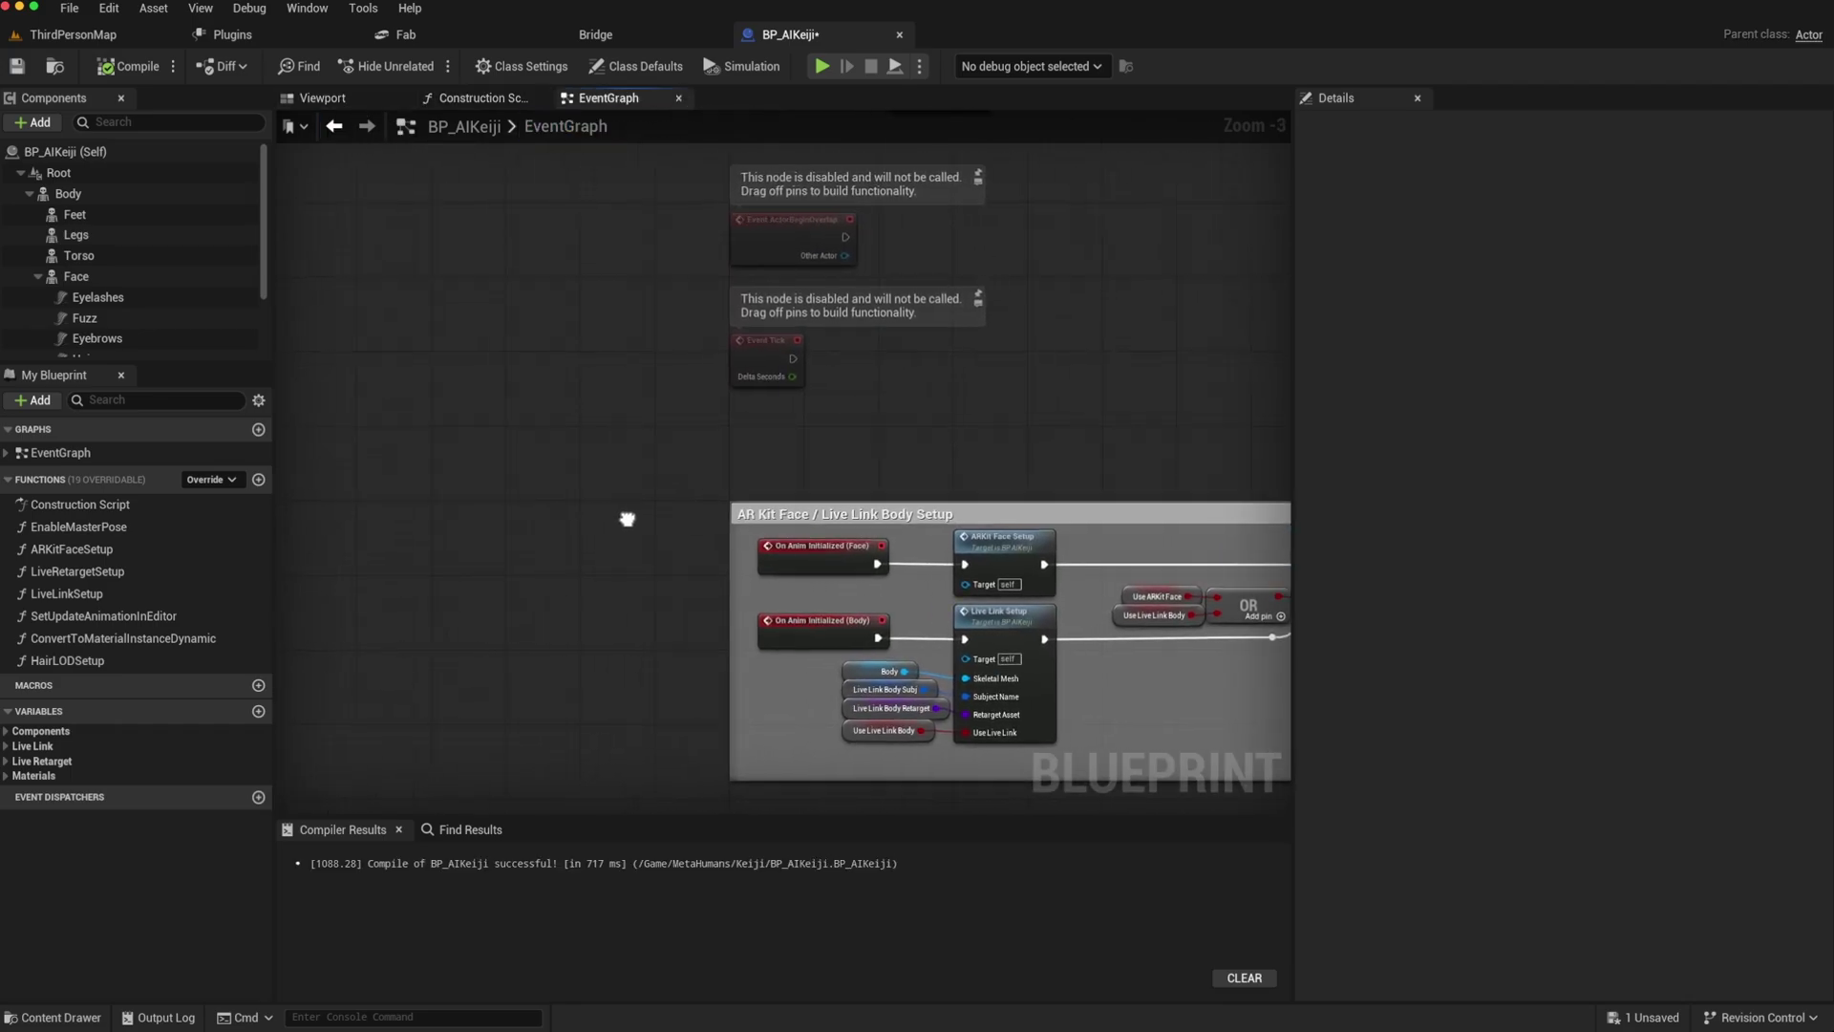
Step: Delete the Hair LOD Setup node and the AR Kit Face / Live Link Body Setup group
{"action": "left_click", "coordinate": [5, 452]}
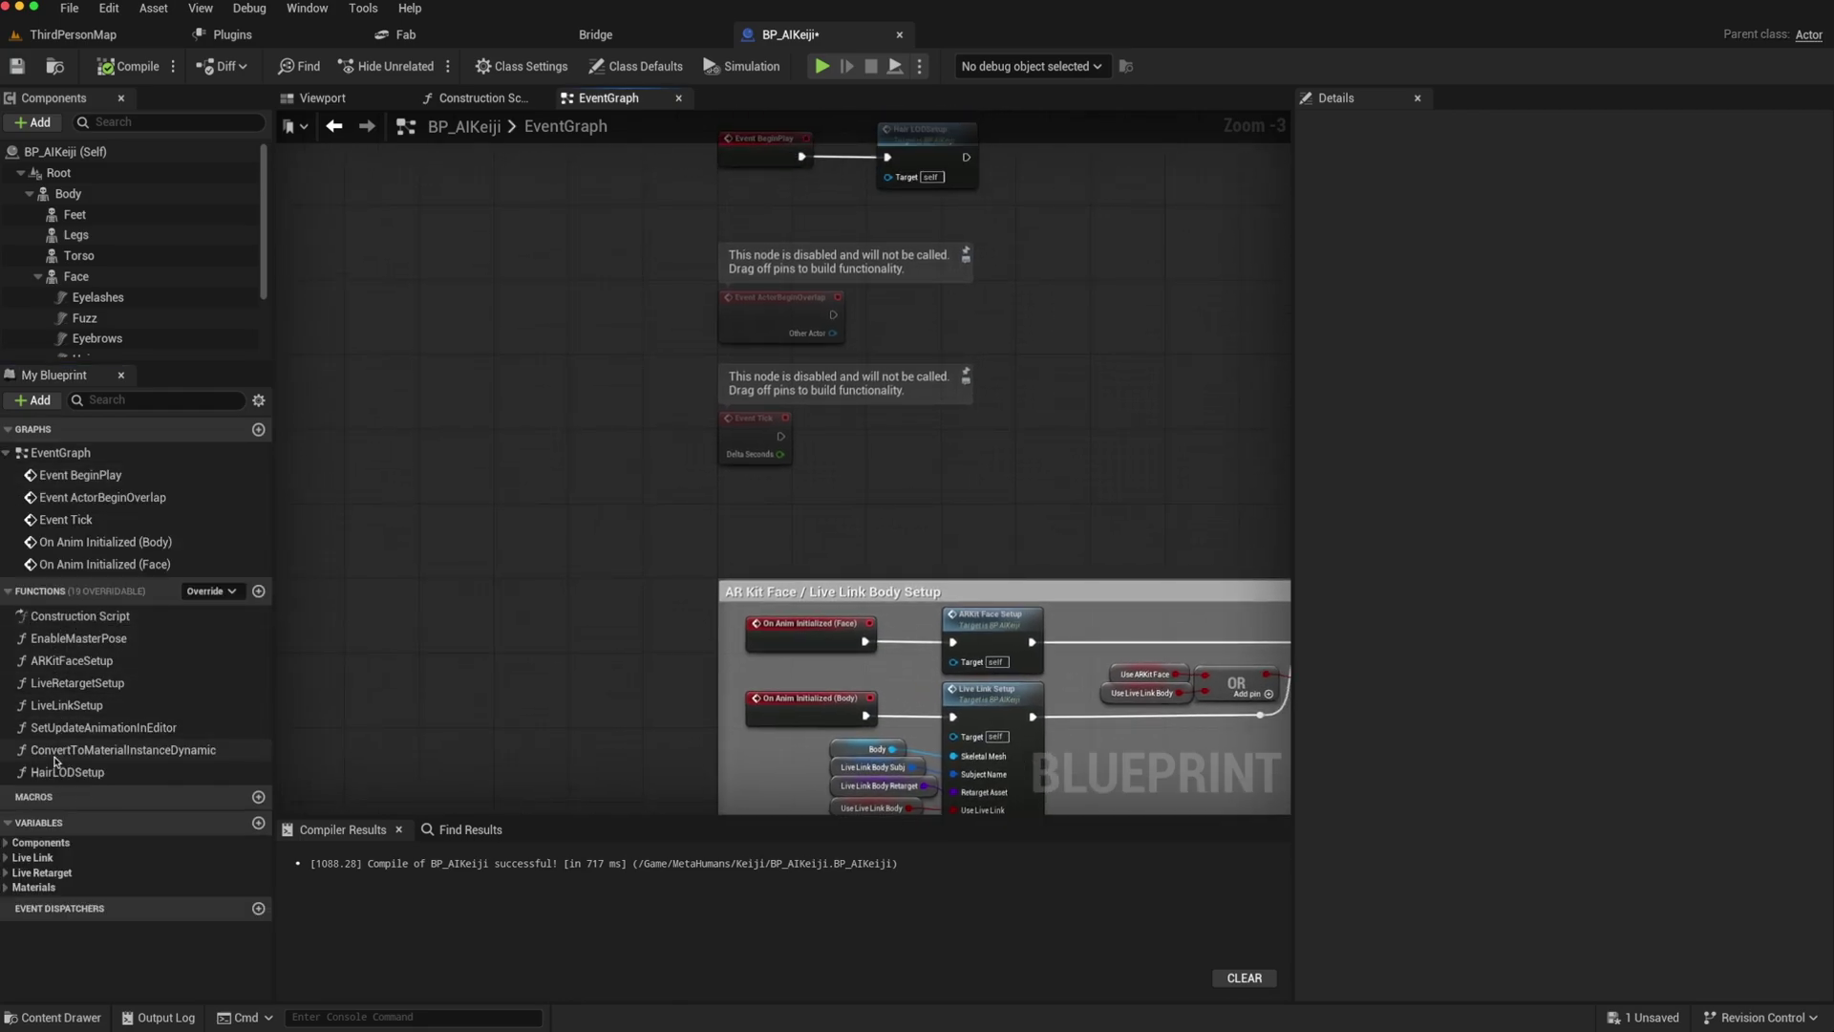
{"action": "right_click_drag", "start_coordinate": [668, 531], "coordinate": [541, 593]}
{"action": "scroll", "coordinate": [539, 588], "scroll_direction": "down", "scroll_amount": 1}
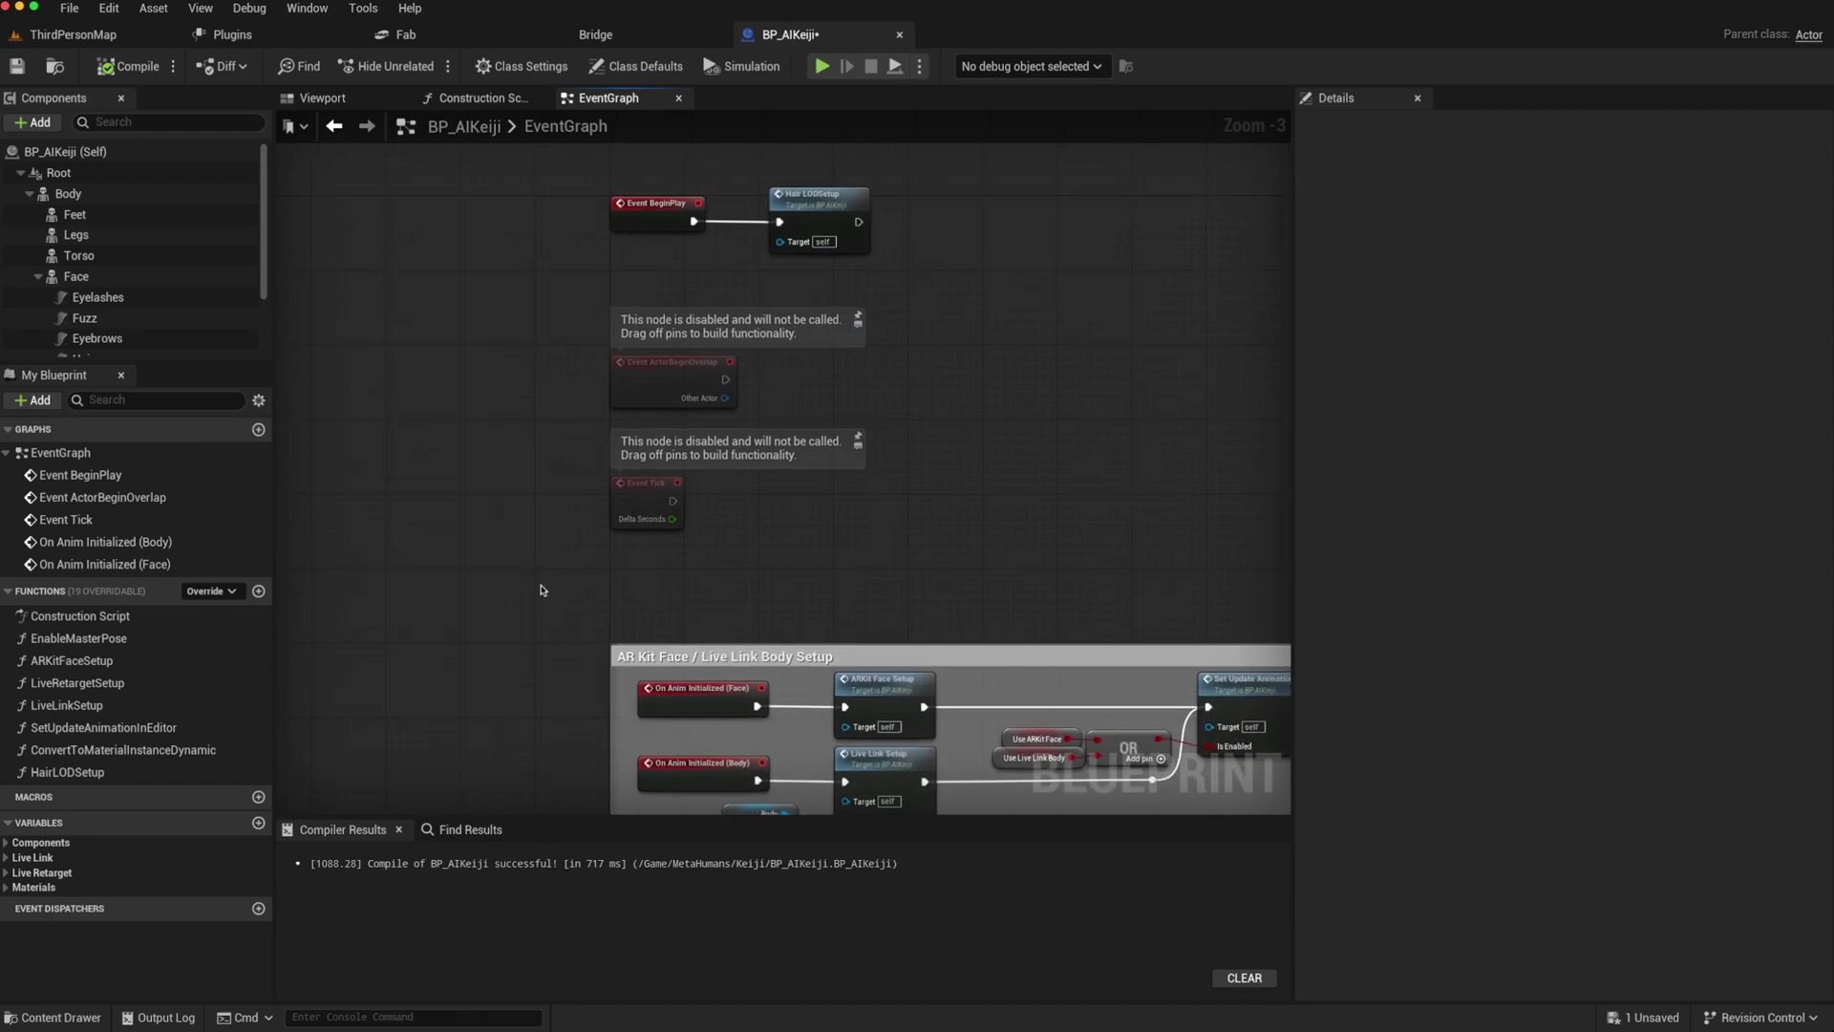
{"action": "left_click_drag", "start_coordinate": [522, 270], "coordinate": [709, 277]}
{"action": "left_click", "coordinate": [750, 306]}
{"action": "key", "text": "Delete"}
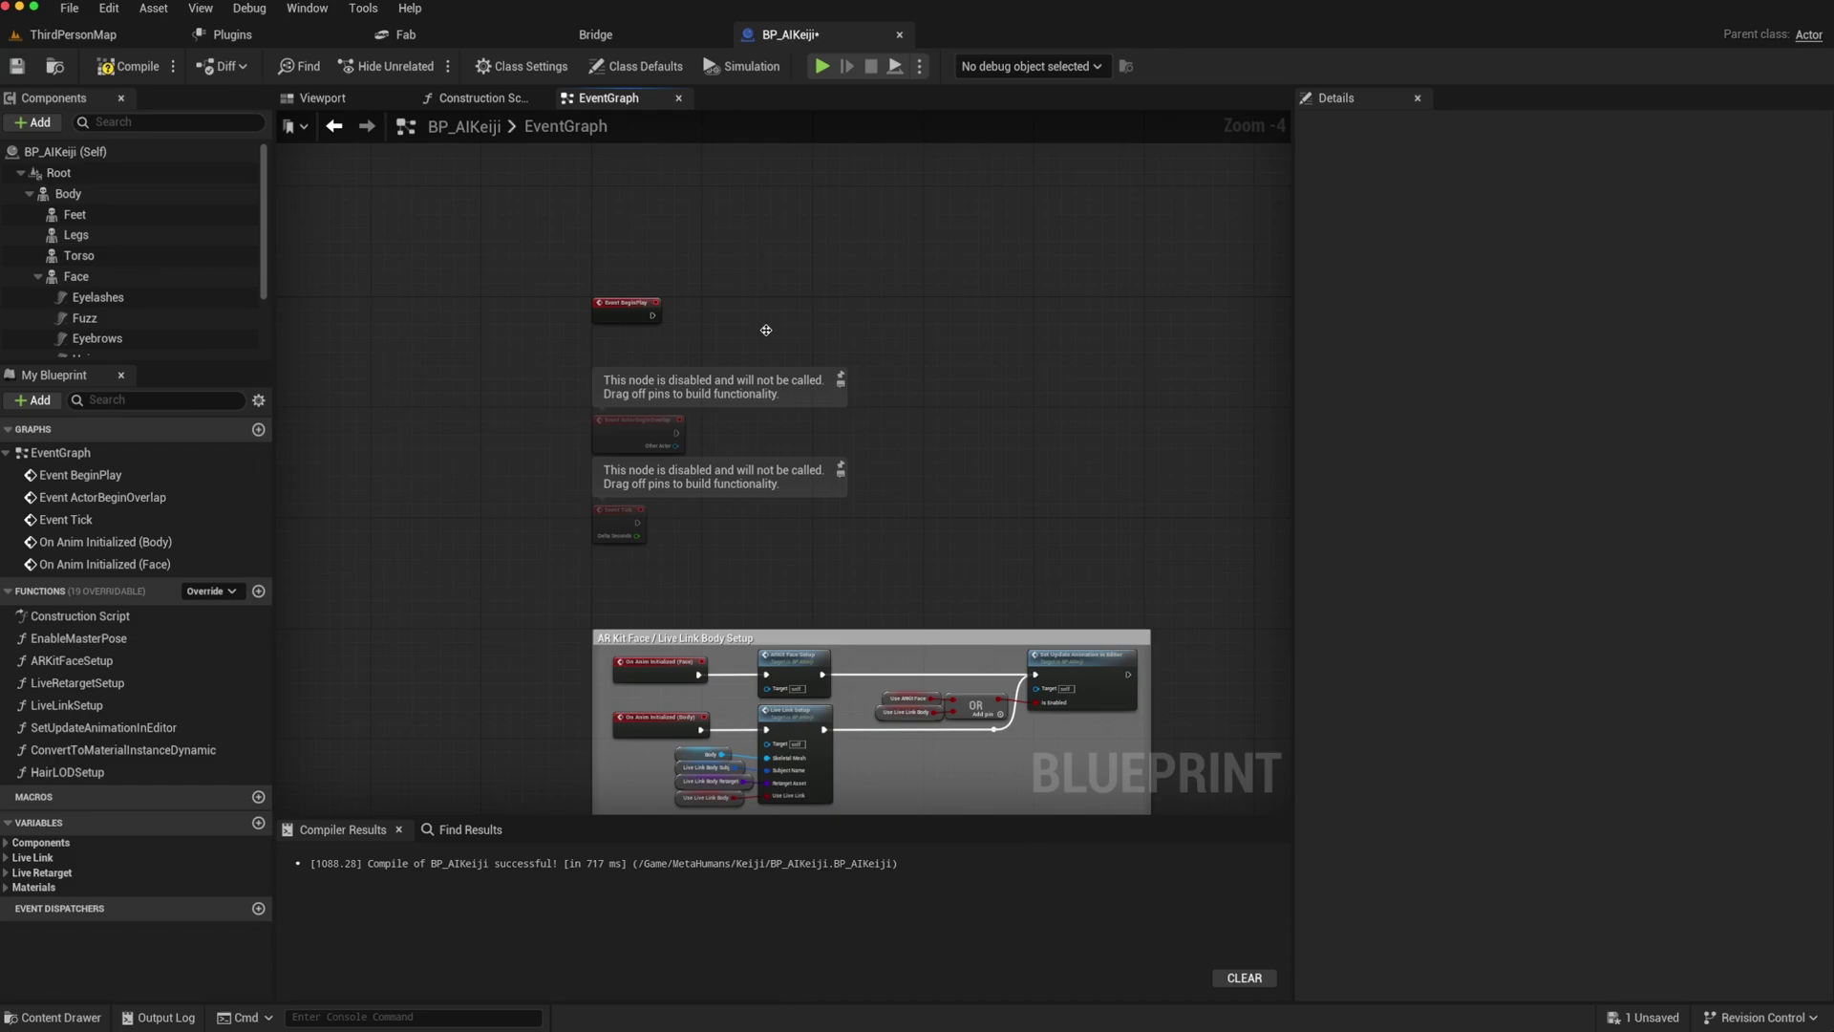
{"action": "right_click_drag", "start_coordinate": [611, 581], "coordinate": [584, 402]}
{"action": "left_click_drag", "start_coordinate": [555, 393], "coordinate": [1156, 695]}
{"action": "key", "text": "Delete"}
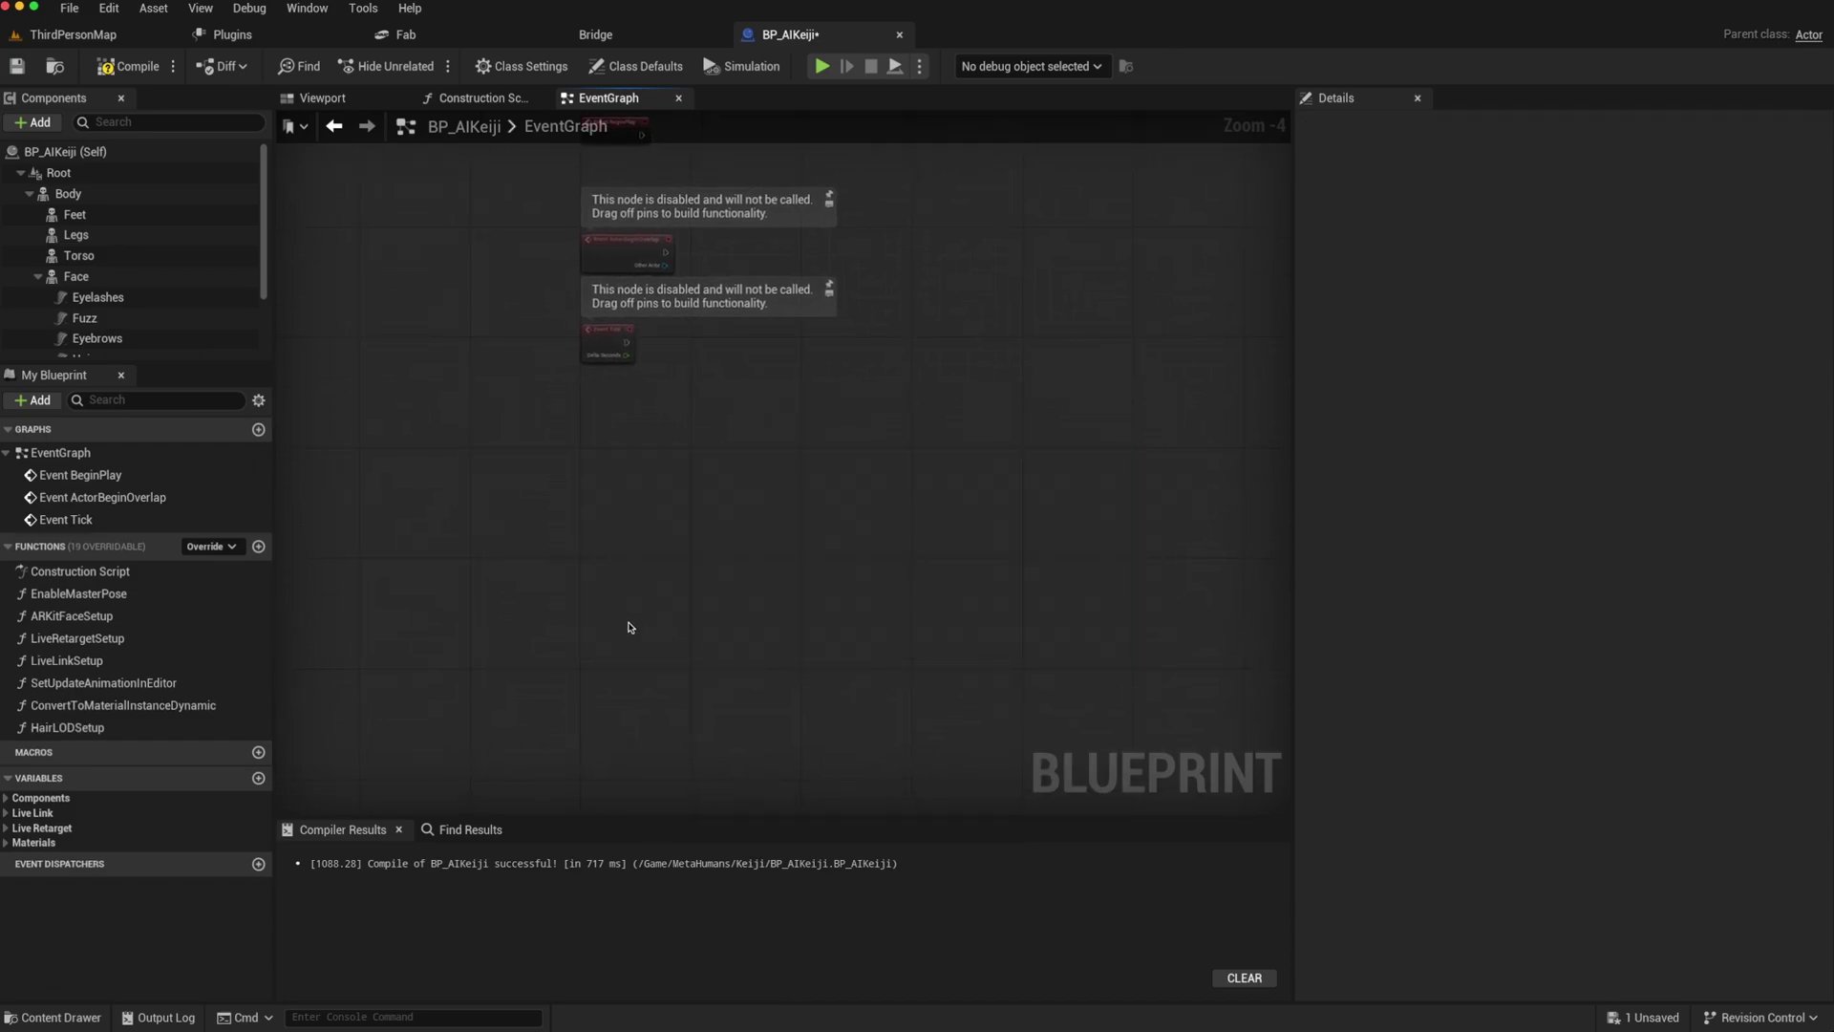
{"action": "right_click_drag", "start_coordinate": [630, 626], "coordinate": [642, 626]}
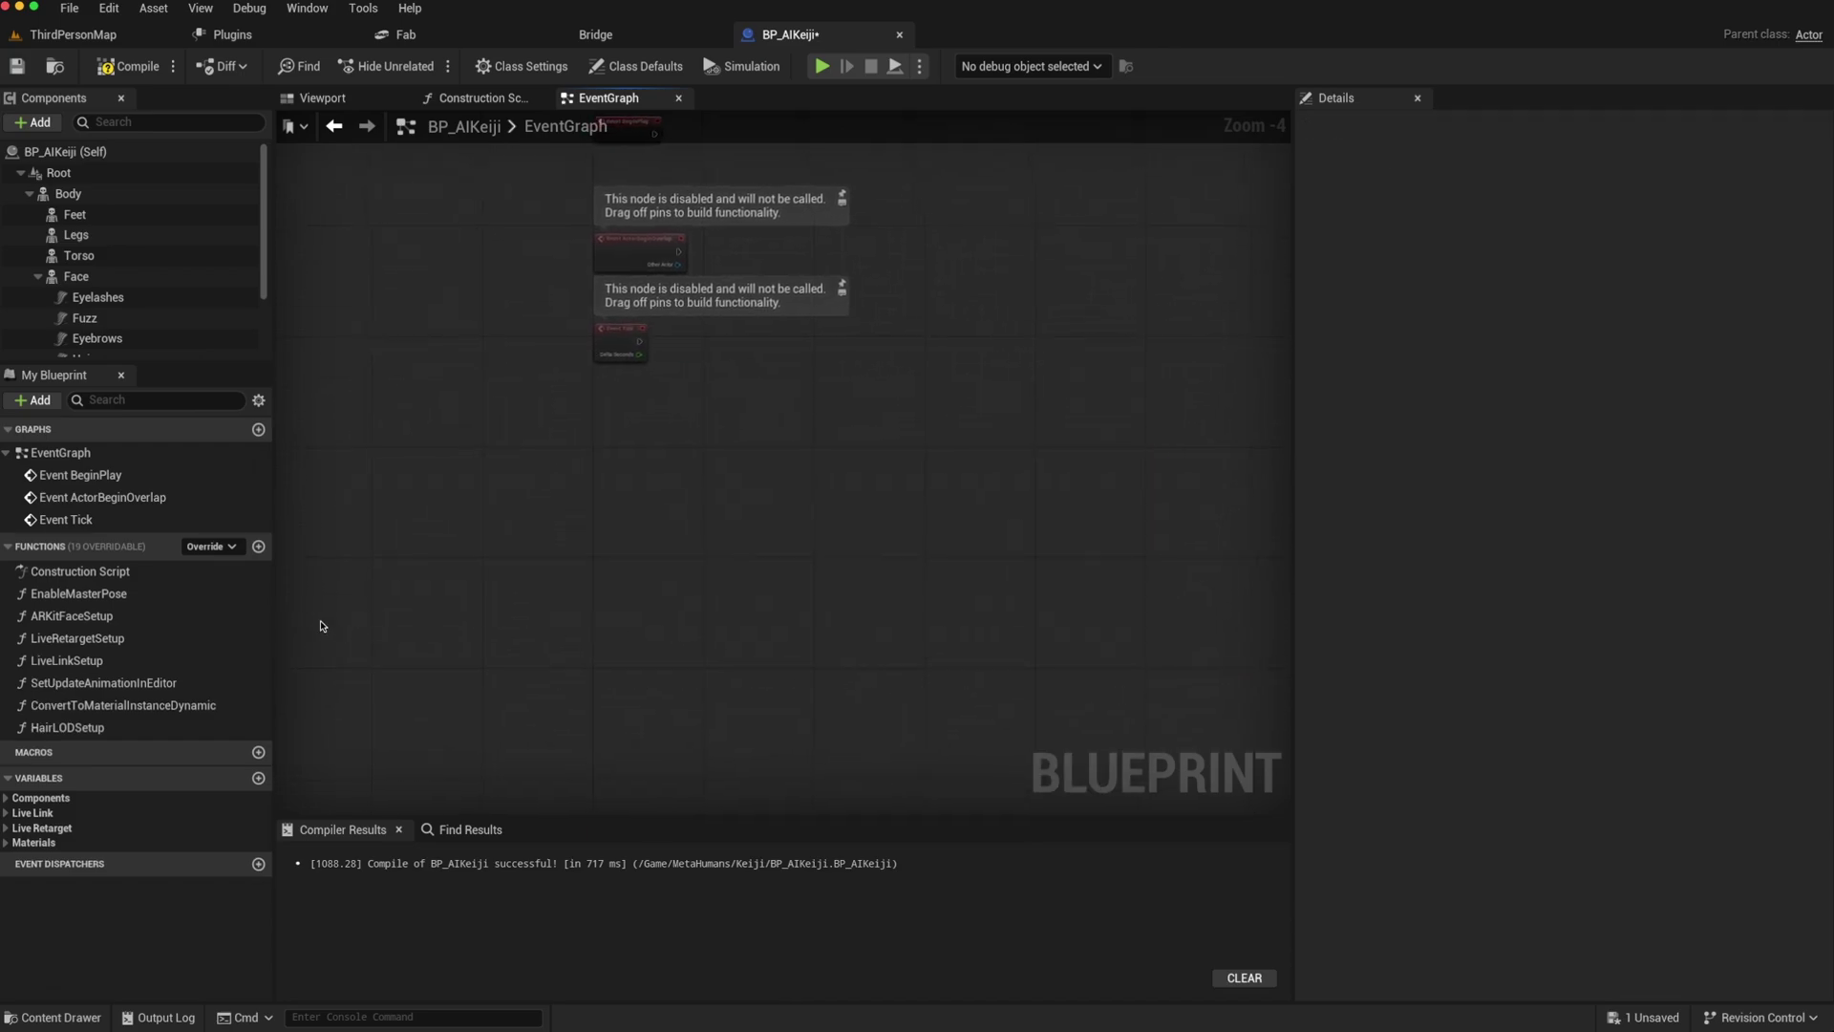
Step: Delete ARKitFaceSetup and the other unneeded functions, then open the EnableMasterPose graph
{"action": "left_click", "coordinate": [54, 620]}
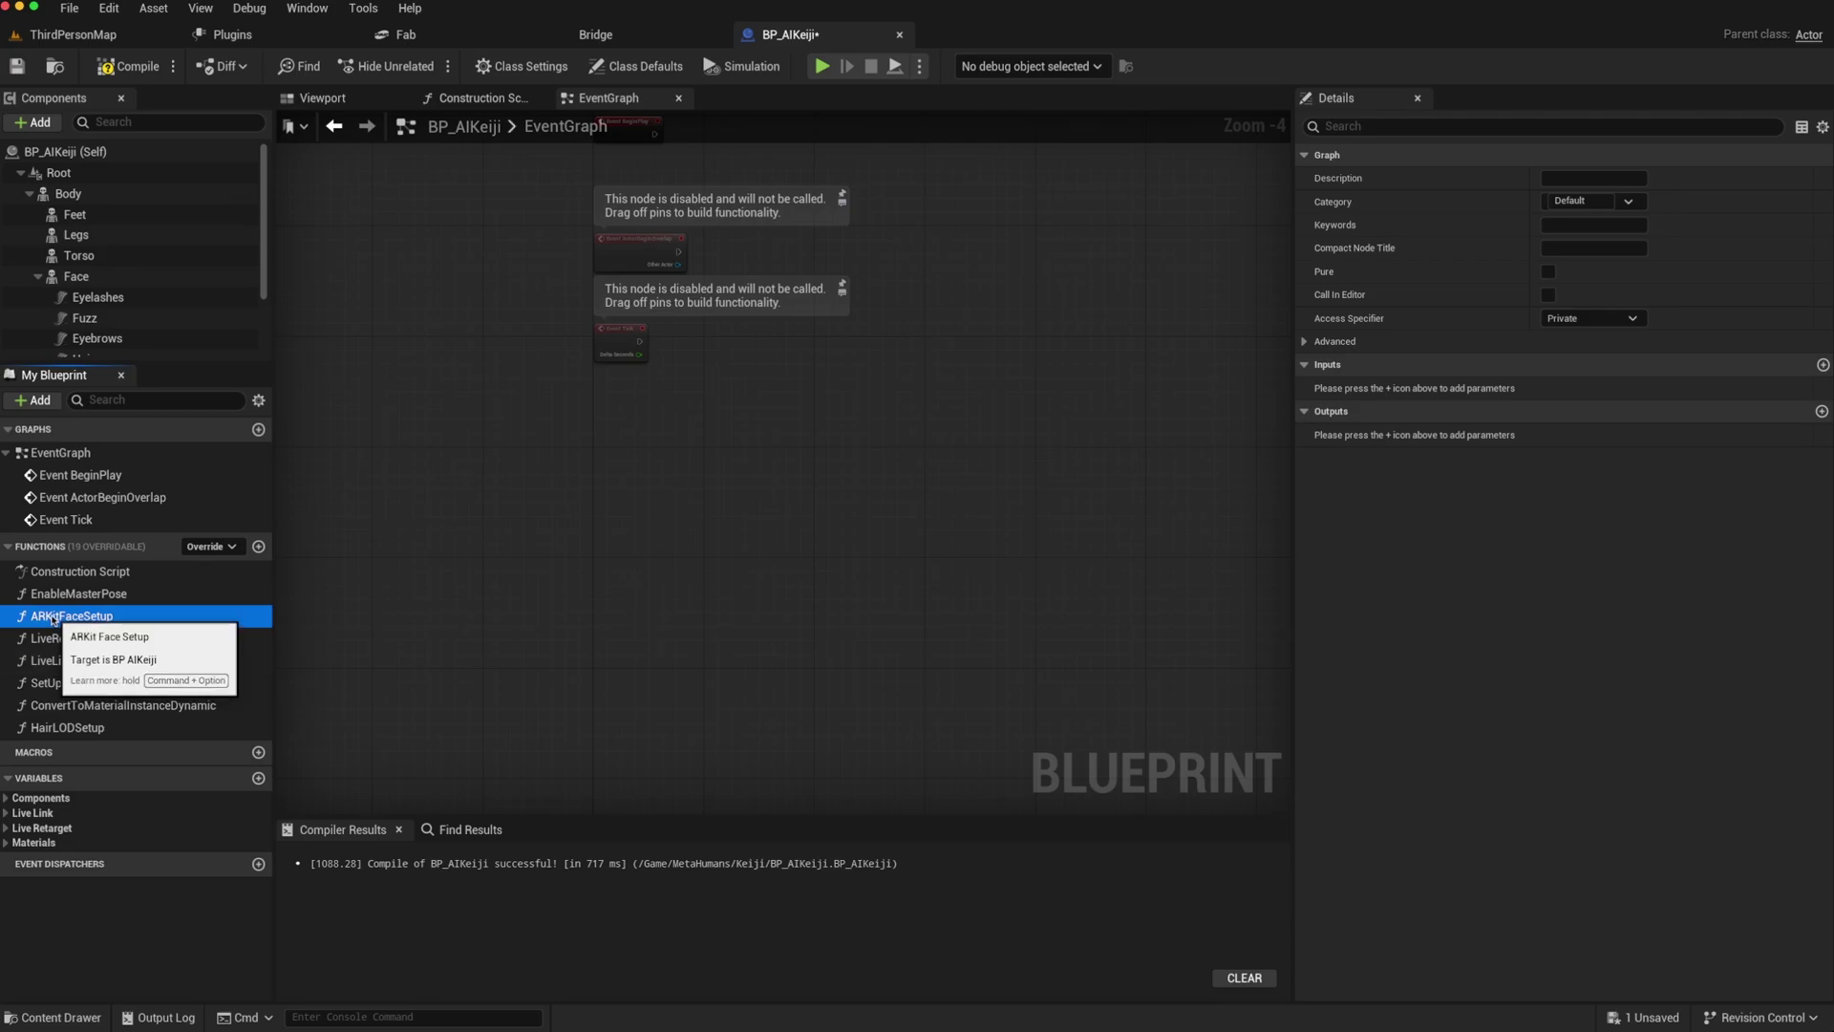
{"action": "key", "text": "Delete"}
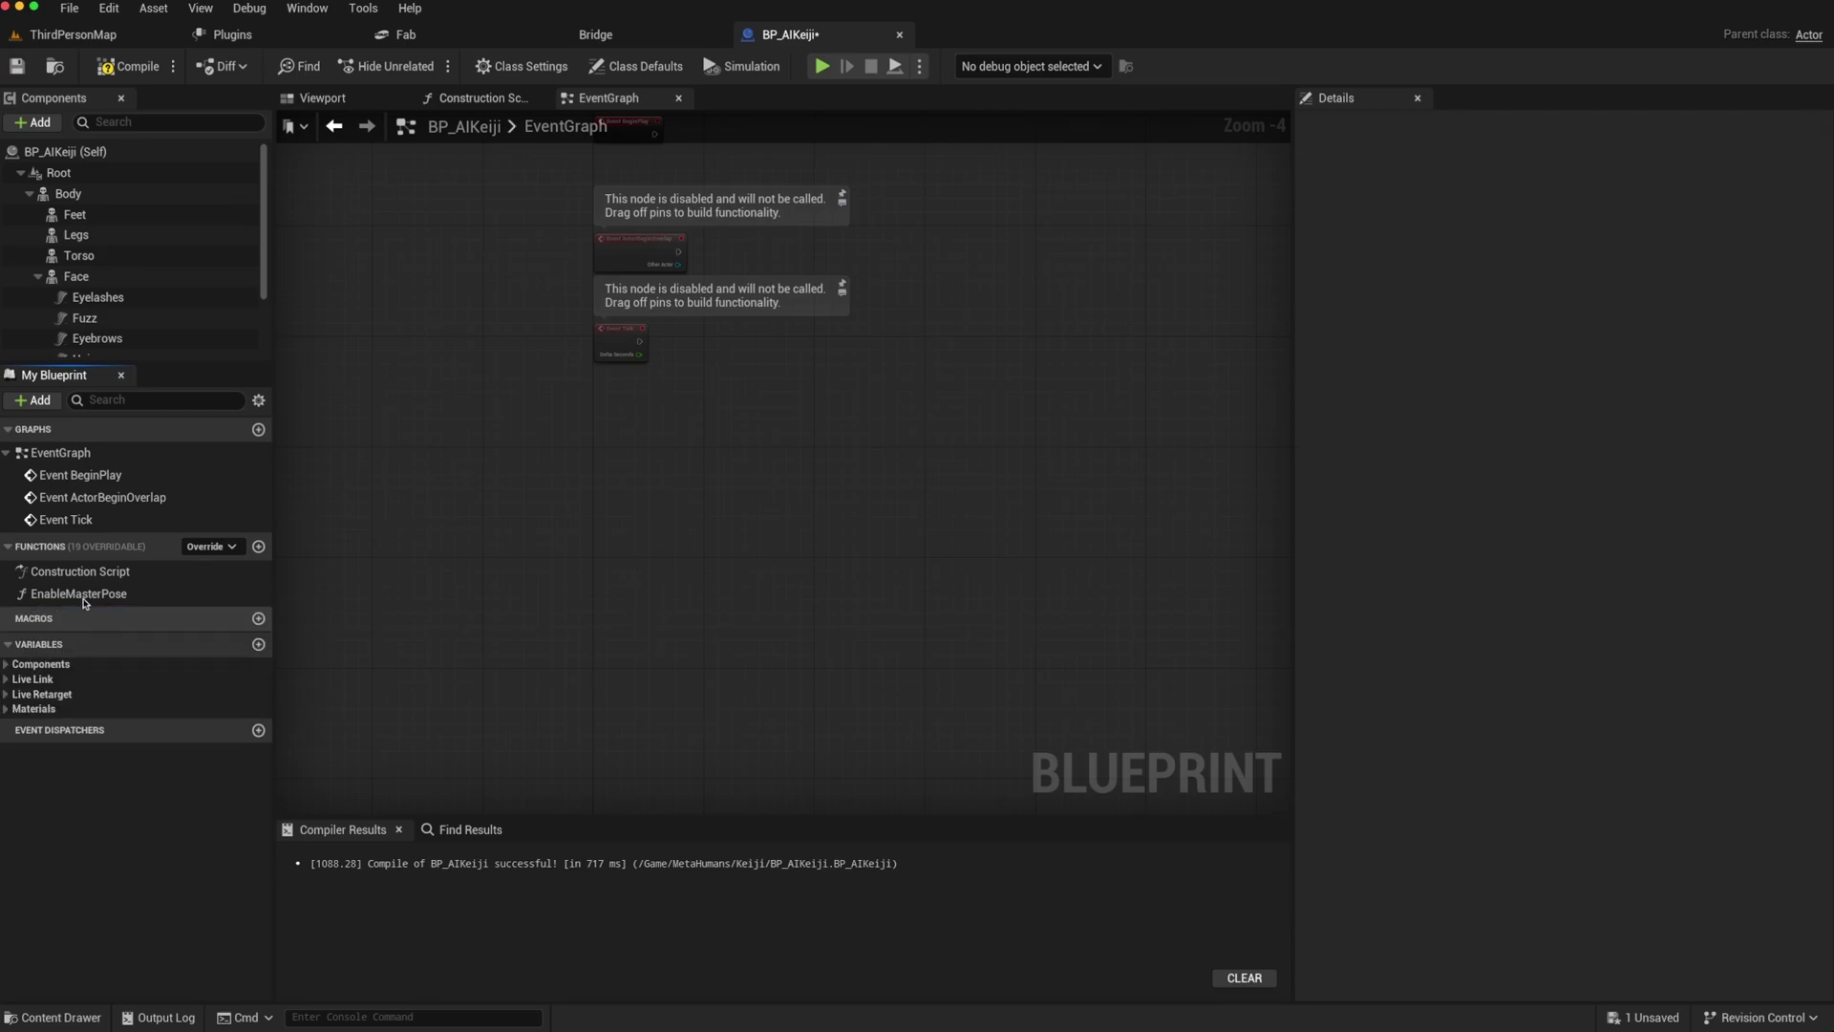
{"action": "double_click", "coordinate": [83, 597]}
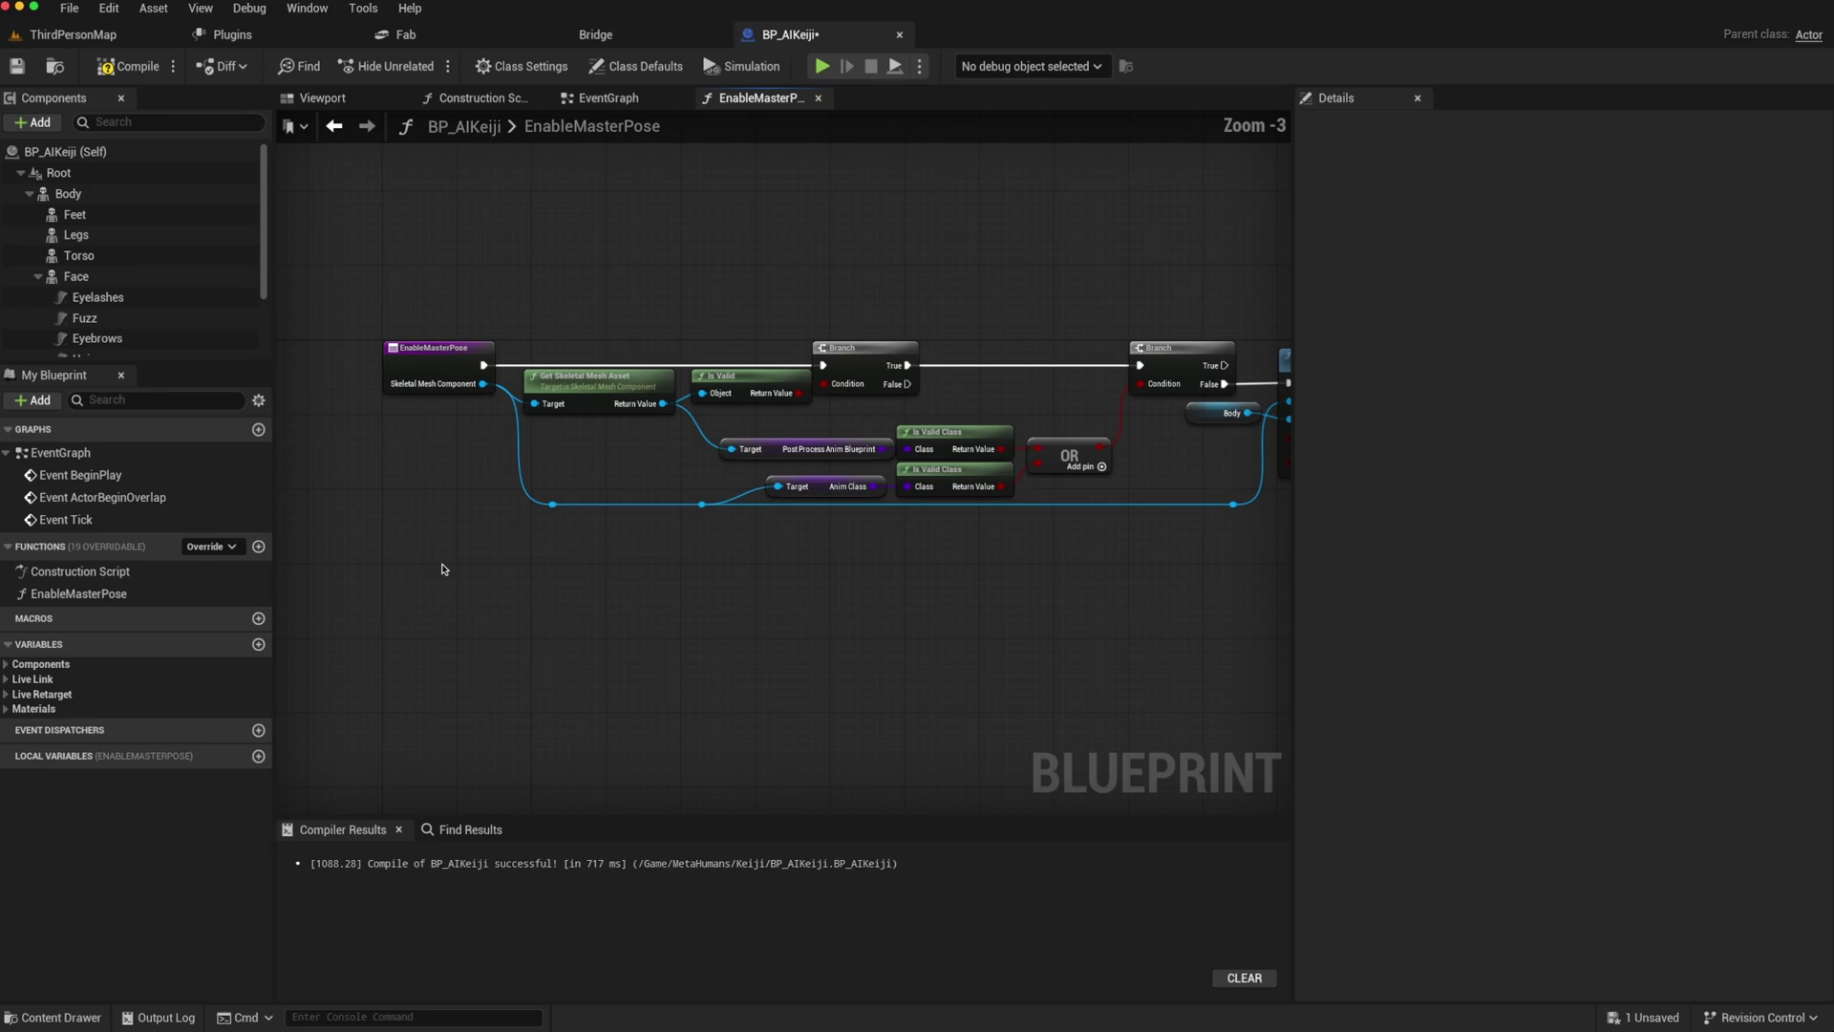
{"action": "scroll", "coordinate": [449, 571], "scroll_direction": "up", "scroll_amount": 2}
{"action": "right_click_drag", "start_coordinate": [805, 592], "coordinate": [531, 630]}
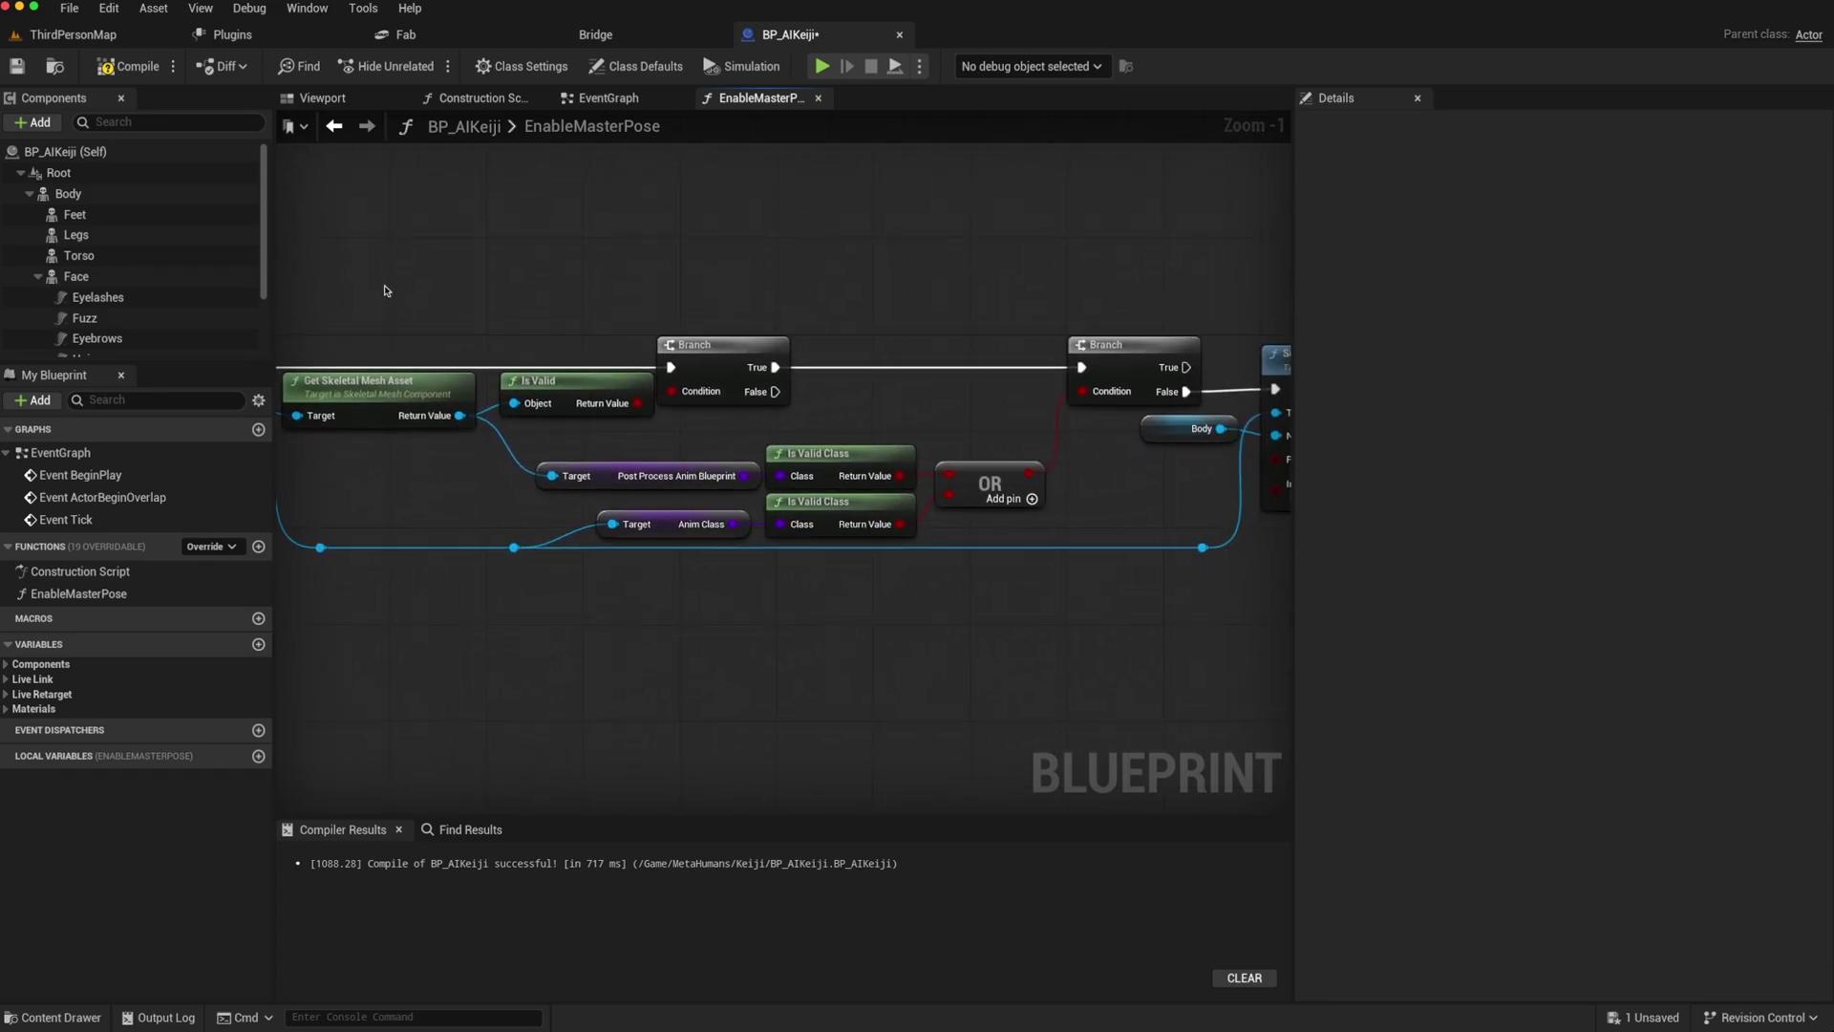
Step: Reparent BP_AIKeiji to Character through the Parent Class setting in Class Settings
{"action": "left_click", "coordinate": [523, 66]}
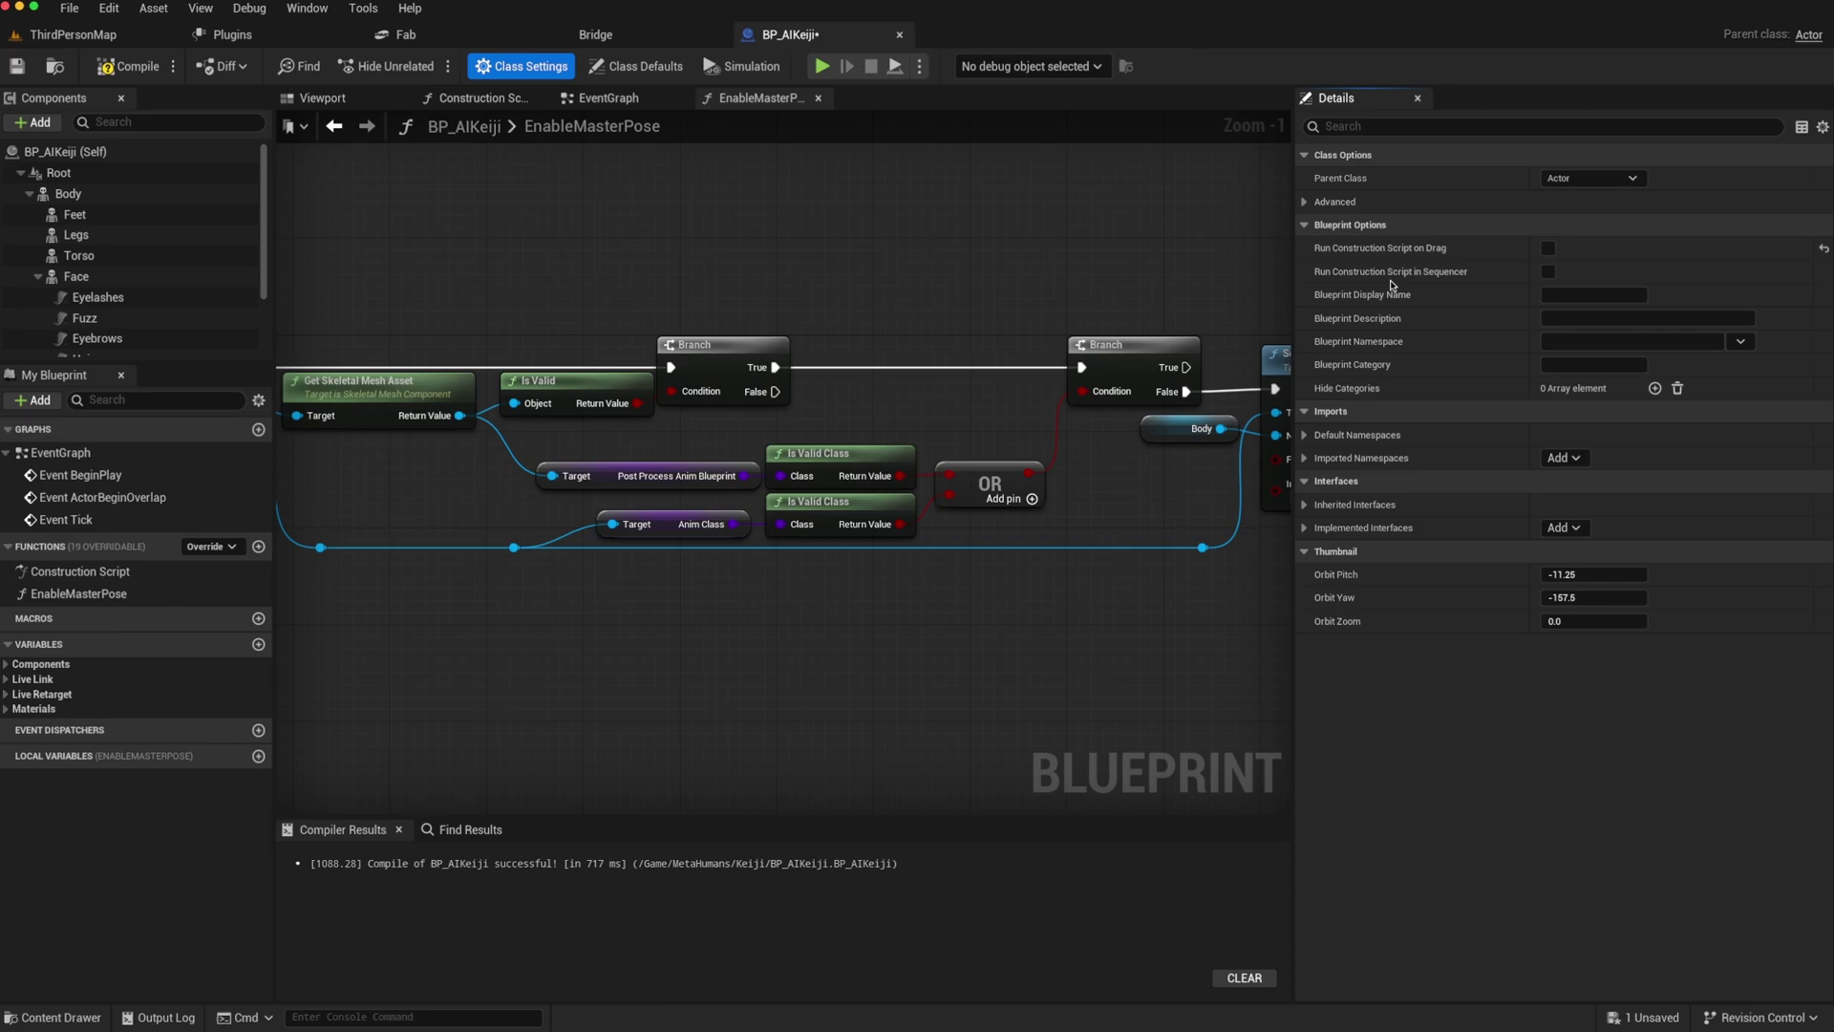
{"action": "left_click", "coordinate": [1633, 180]}
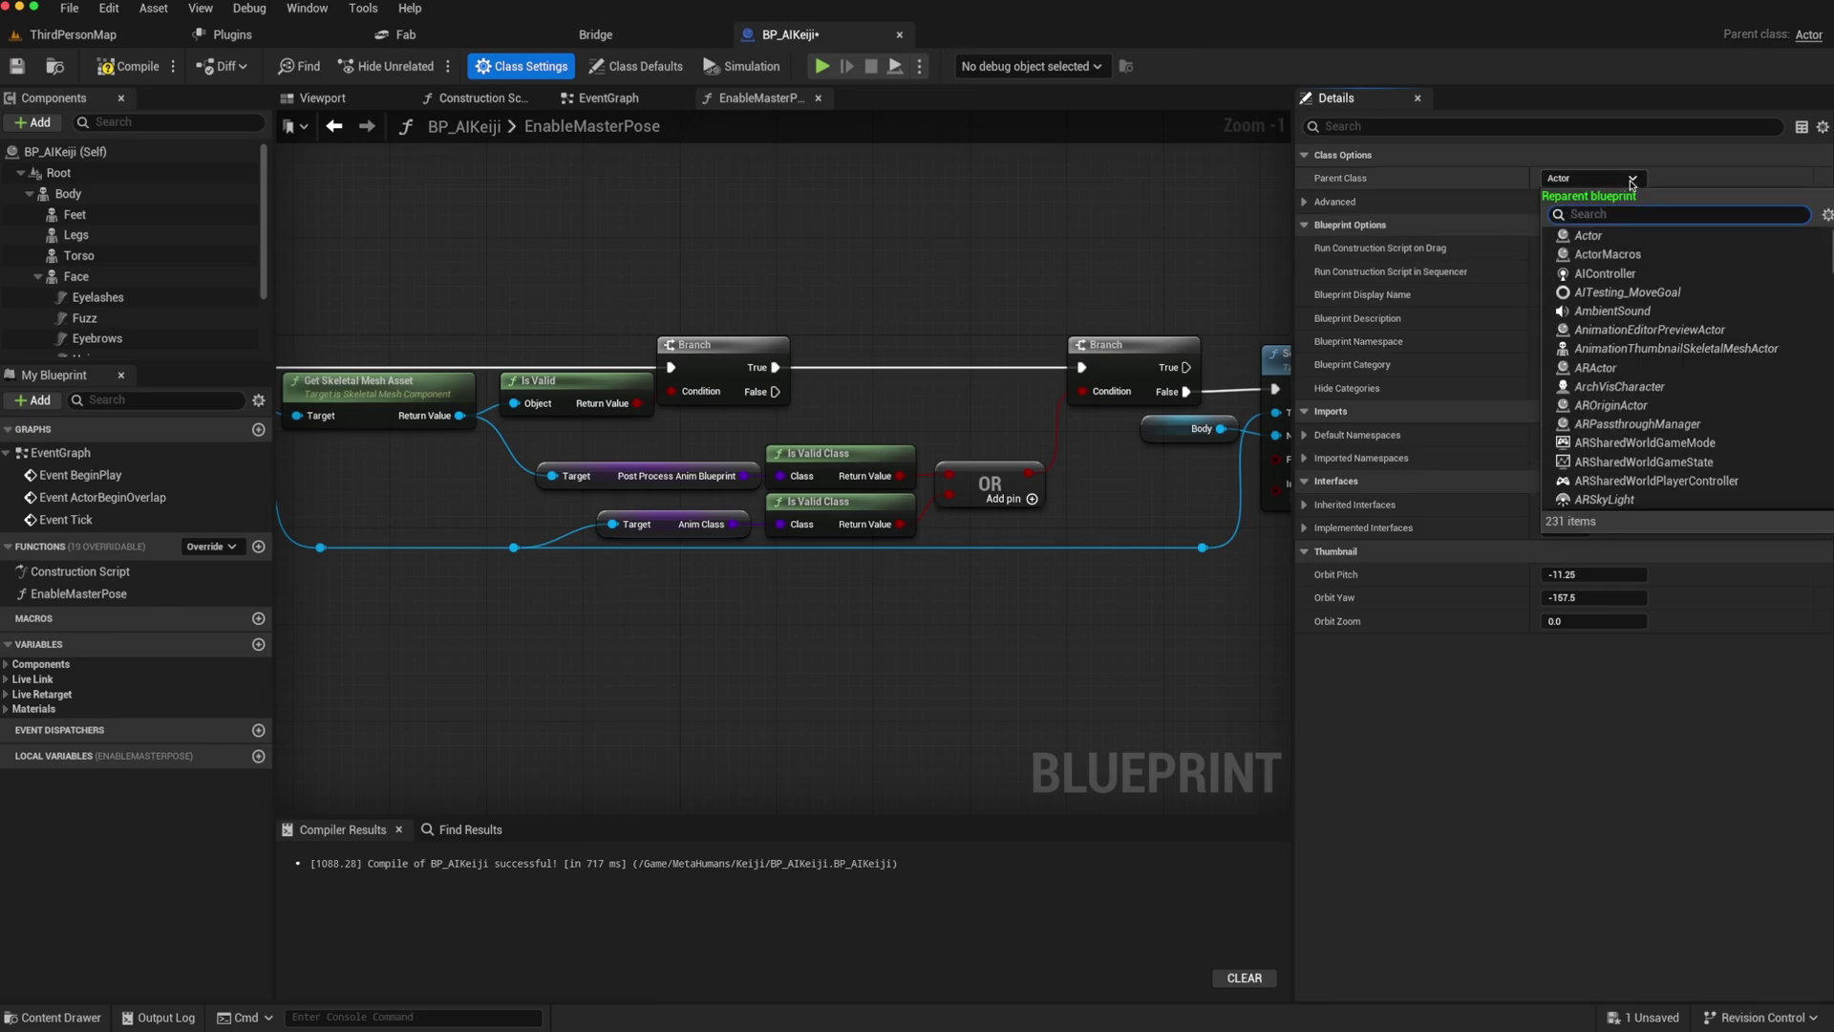
{"action": "type", "text": "char"}
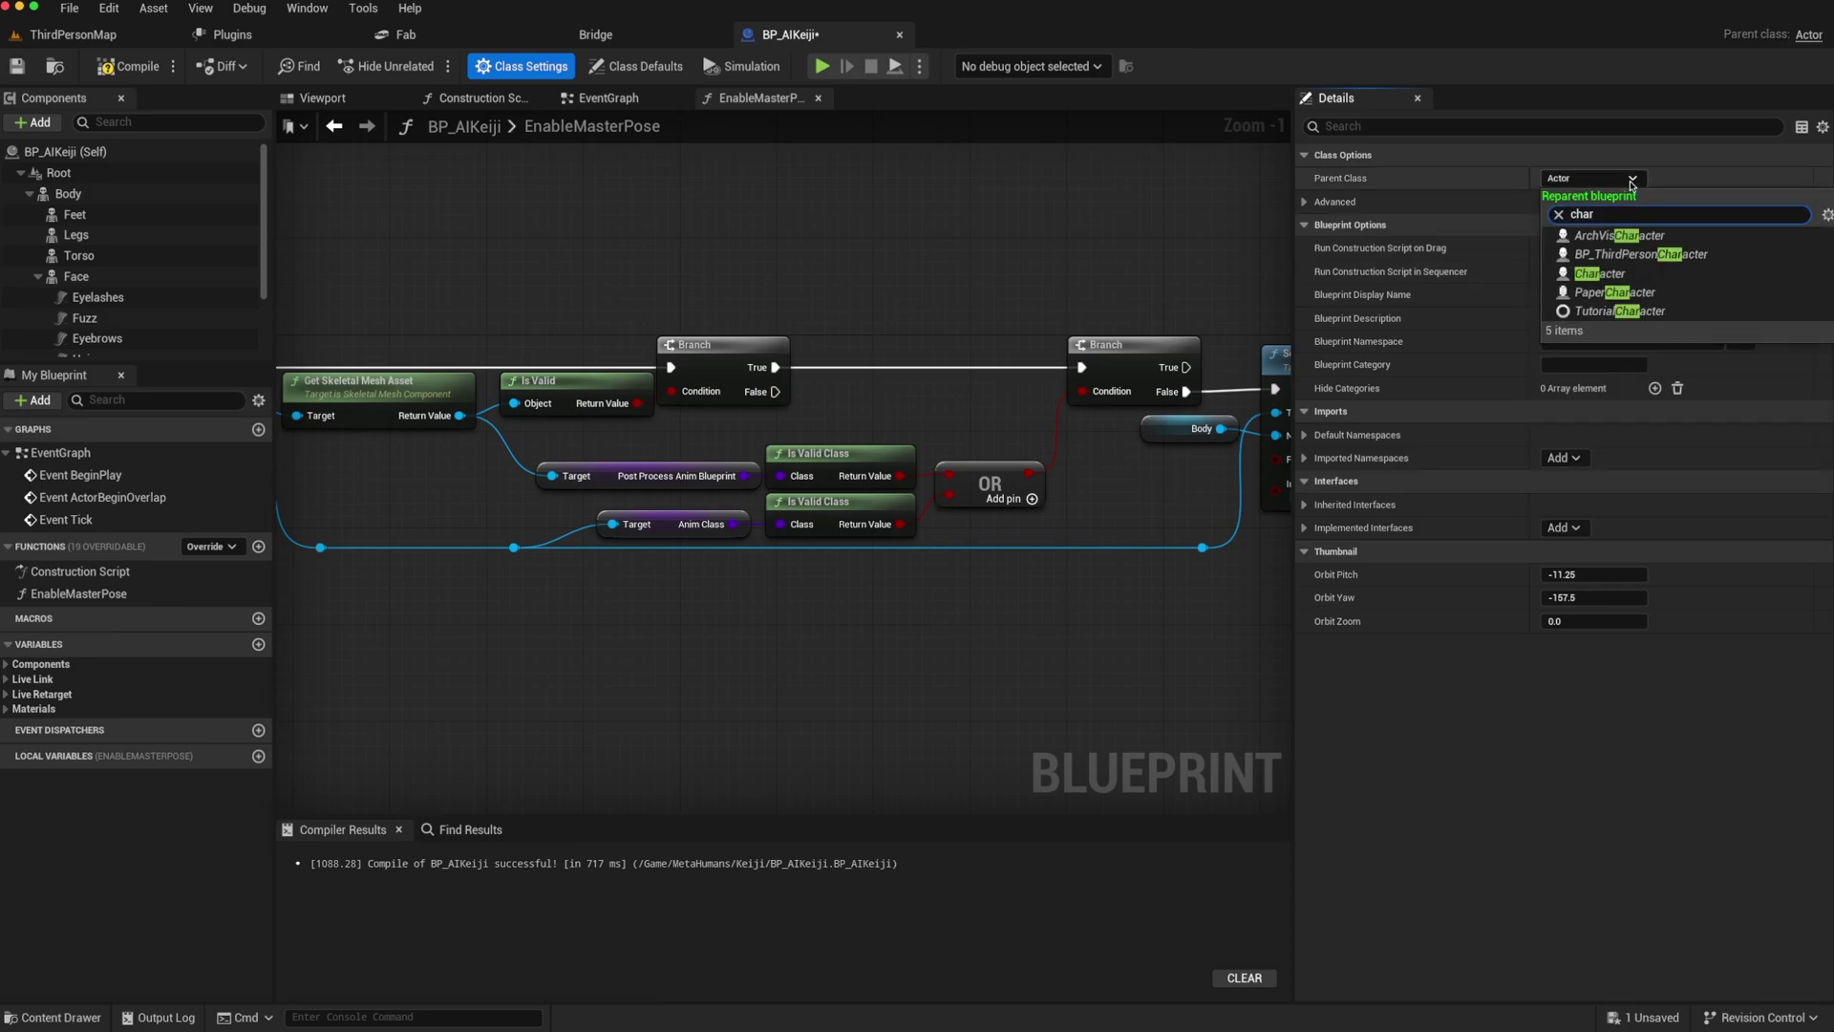
{"action": "left_click", "coordinate": [1593, 276]}
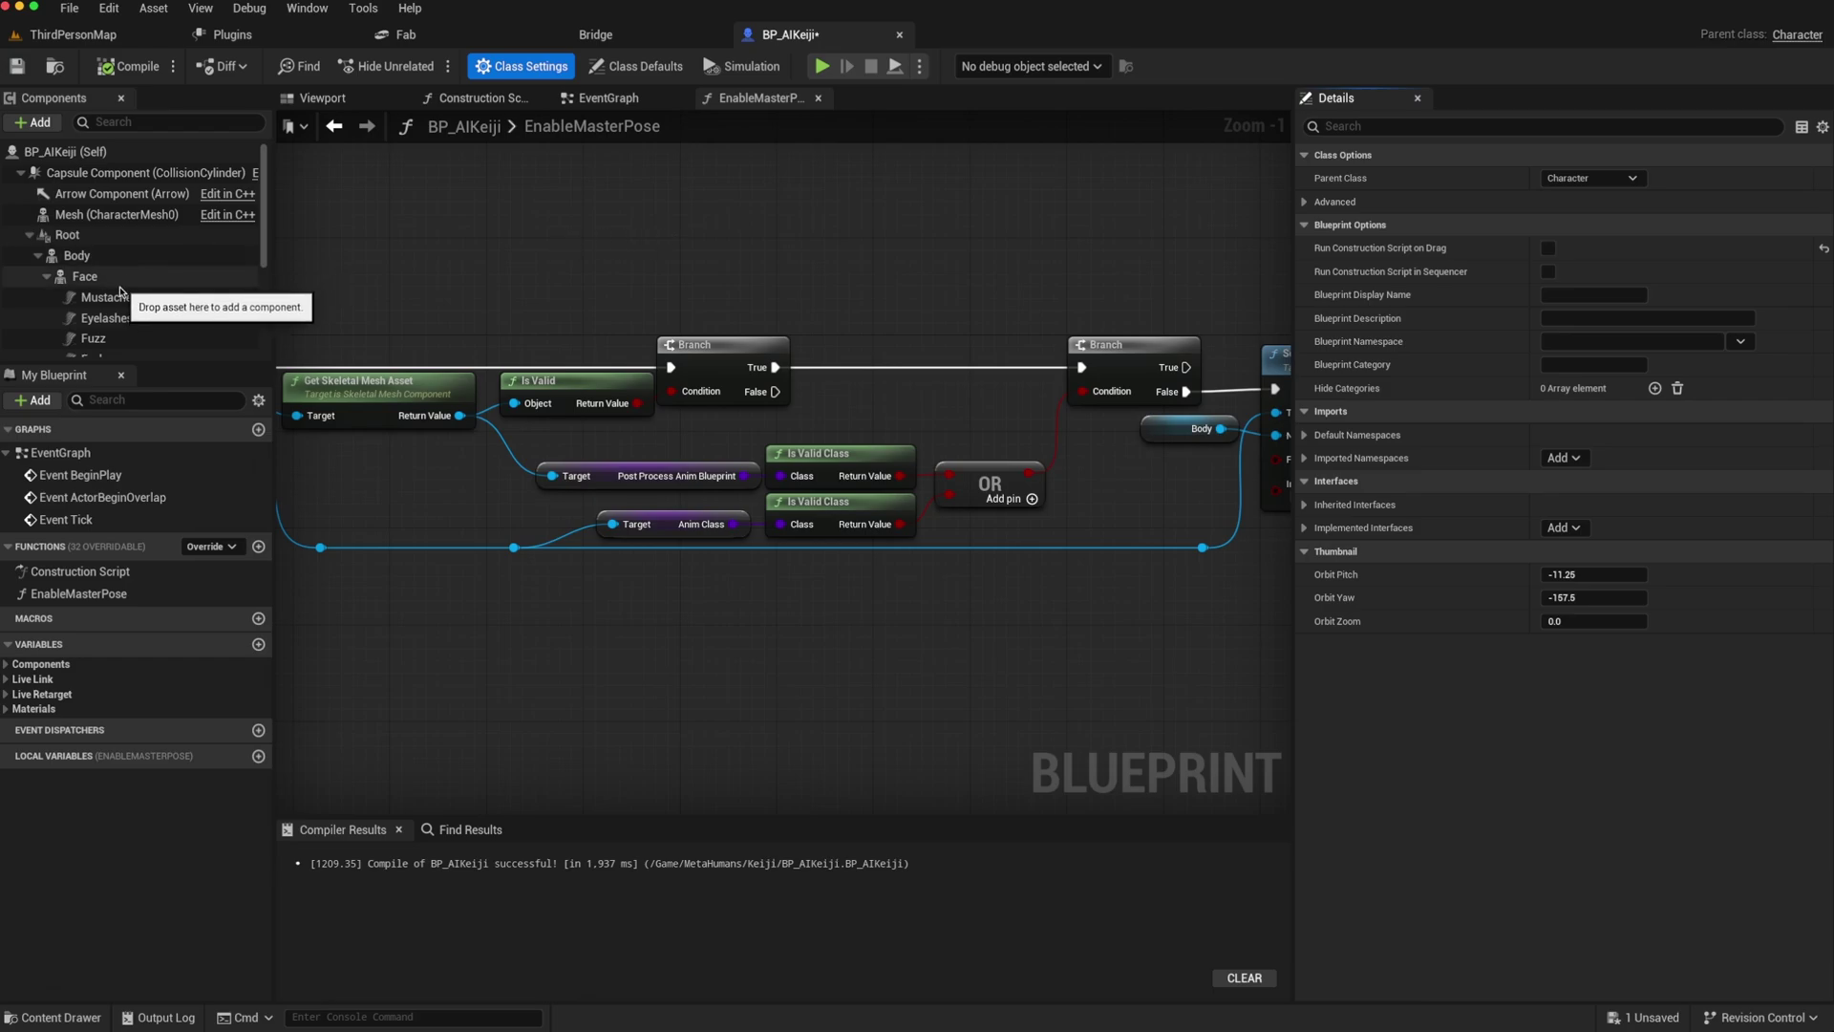
Step: Reparent the Body component under Mesh (CharacterMesh0) in BP_AIKeiji's Components tree
{"action": "left_click", "coordinate": [323, 98]}
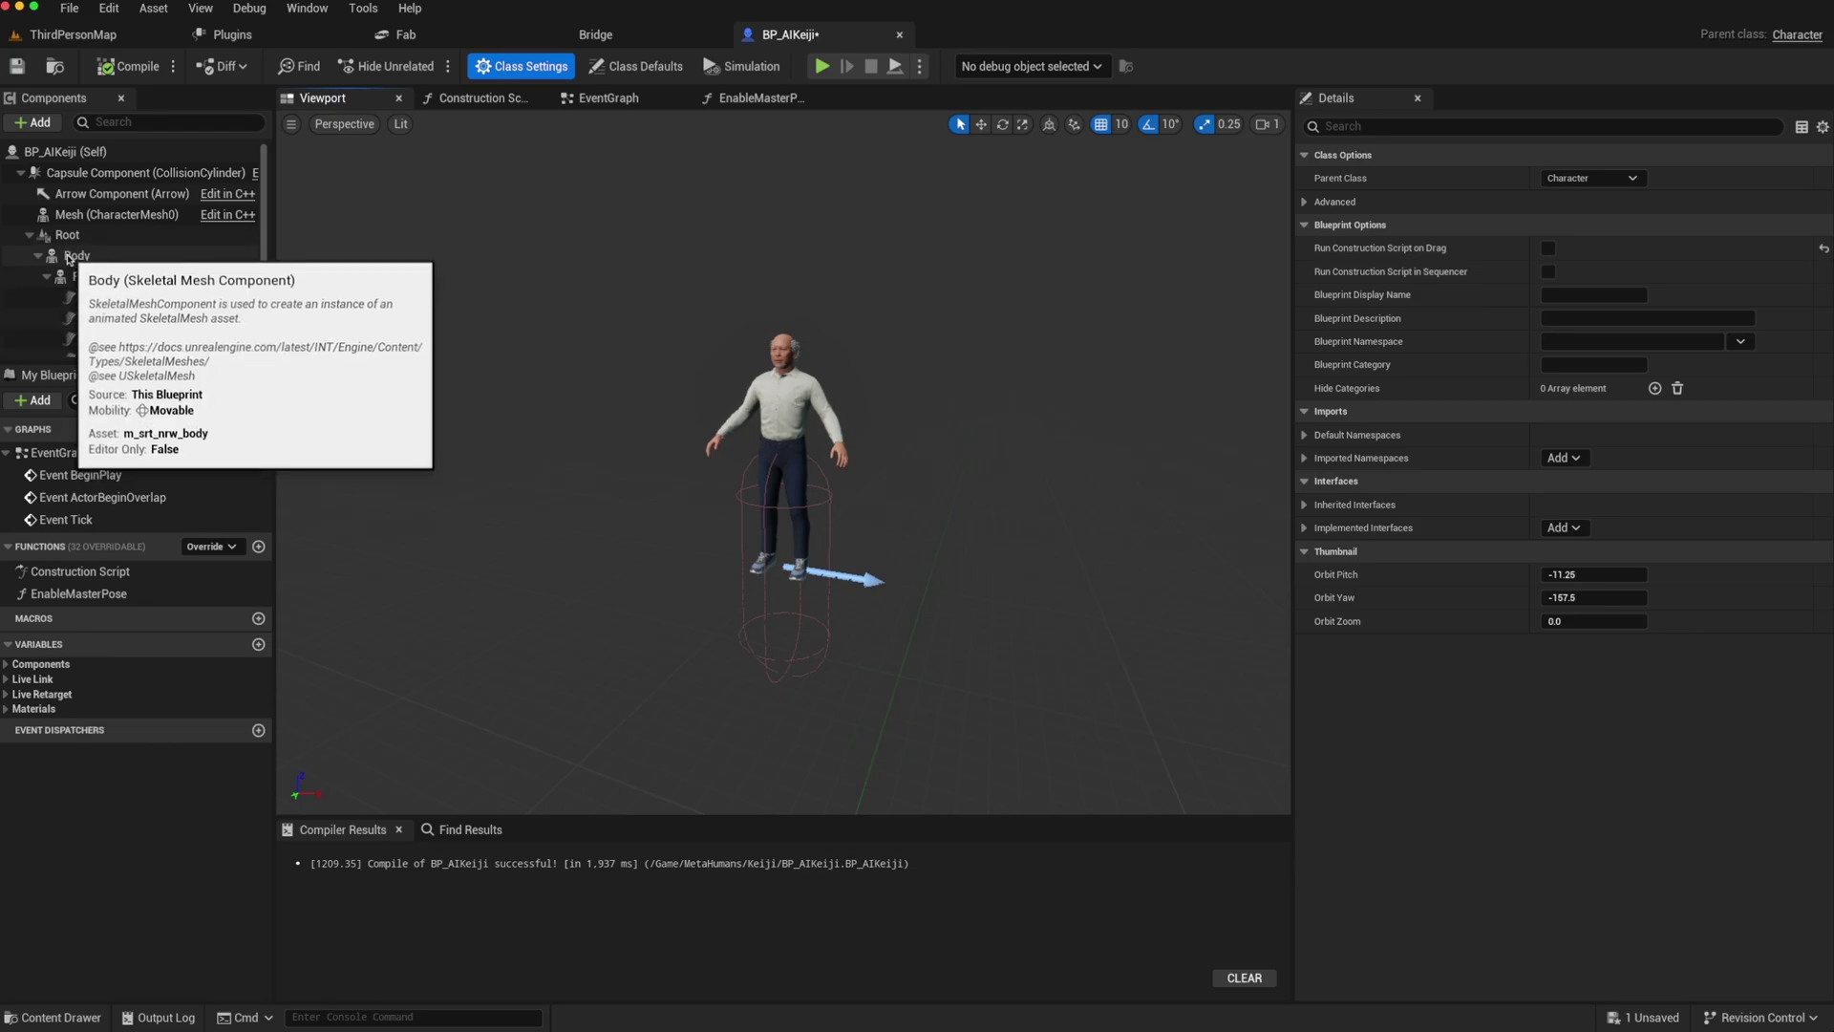
{"action": "left_click", "coordinate": [79, 256]}
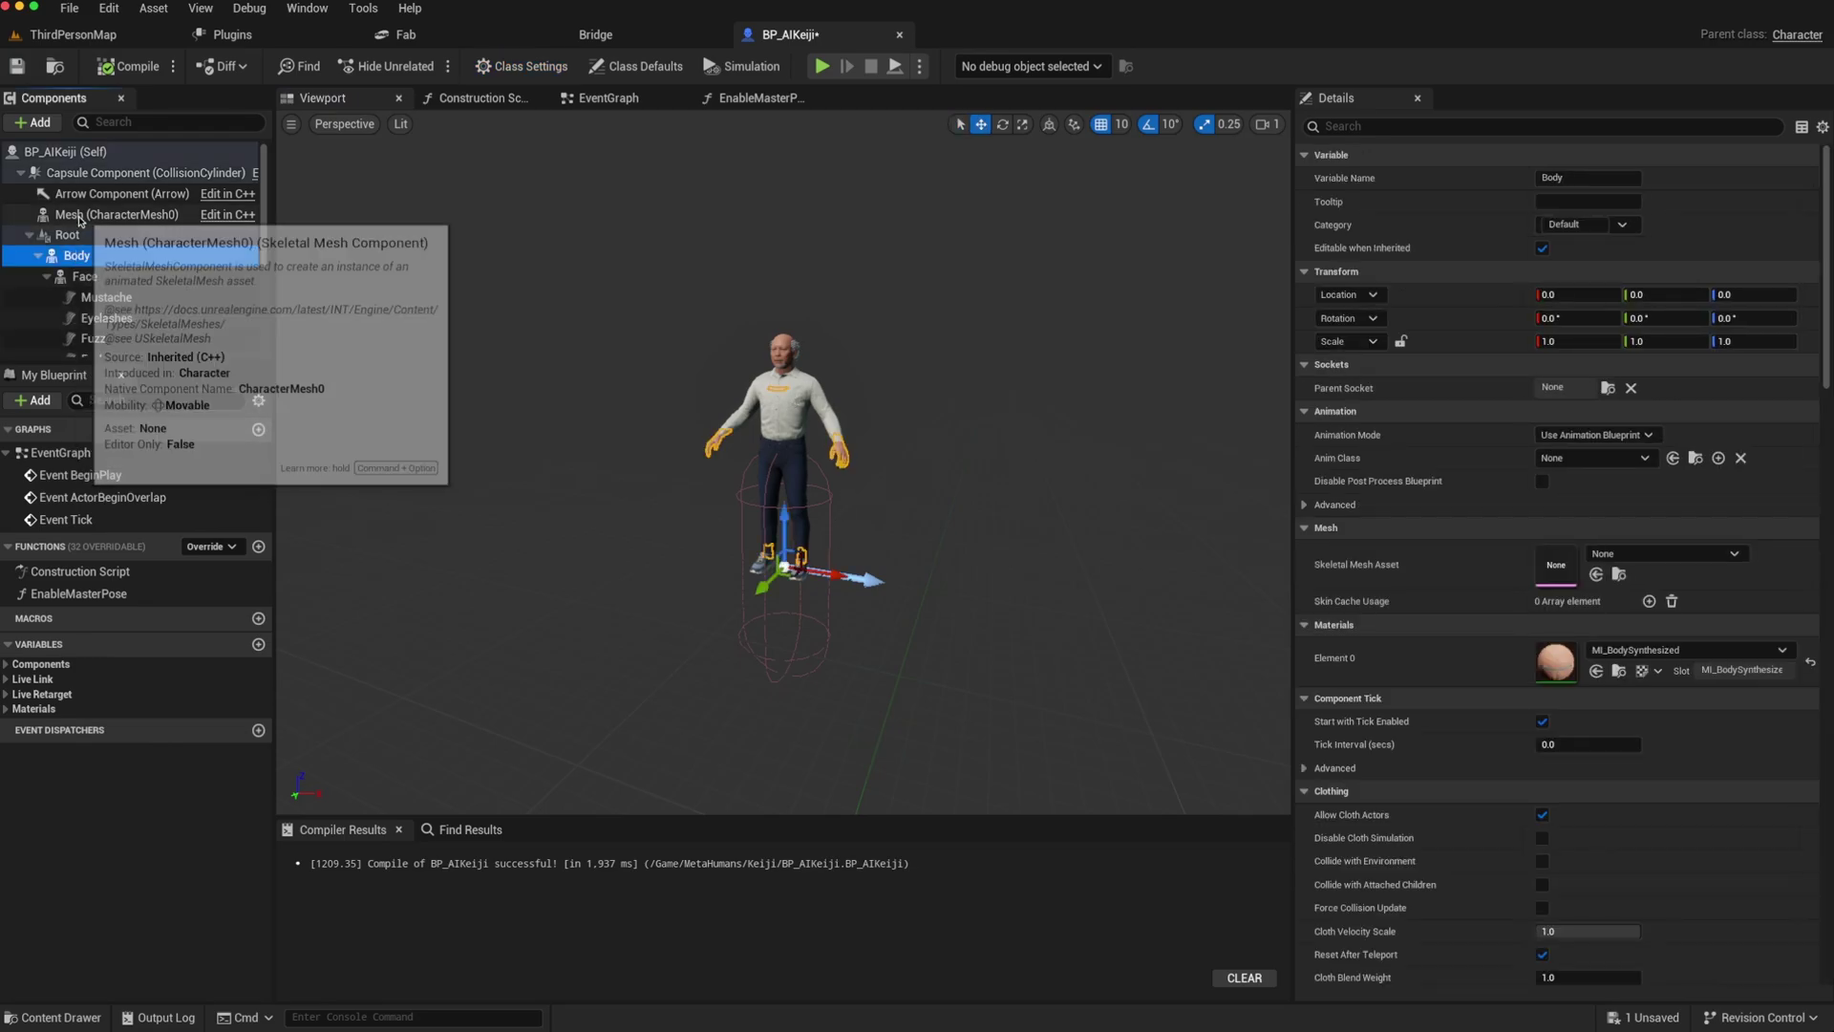
{"action": "left_click", "coordinate": [79, 216]}
{"action": "left_click", "coordinate": [79, 256]}
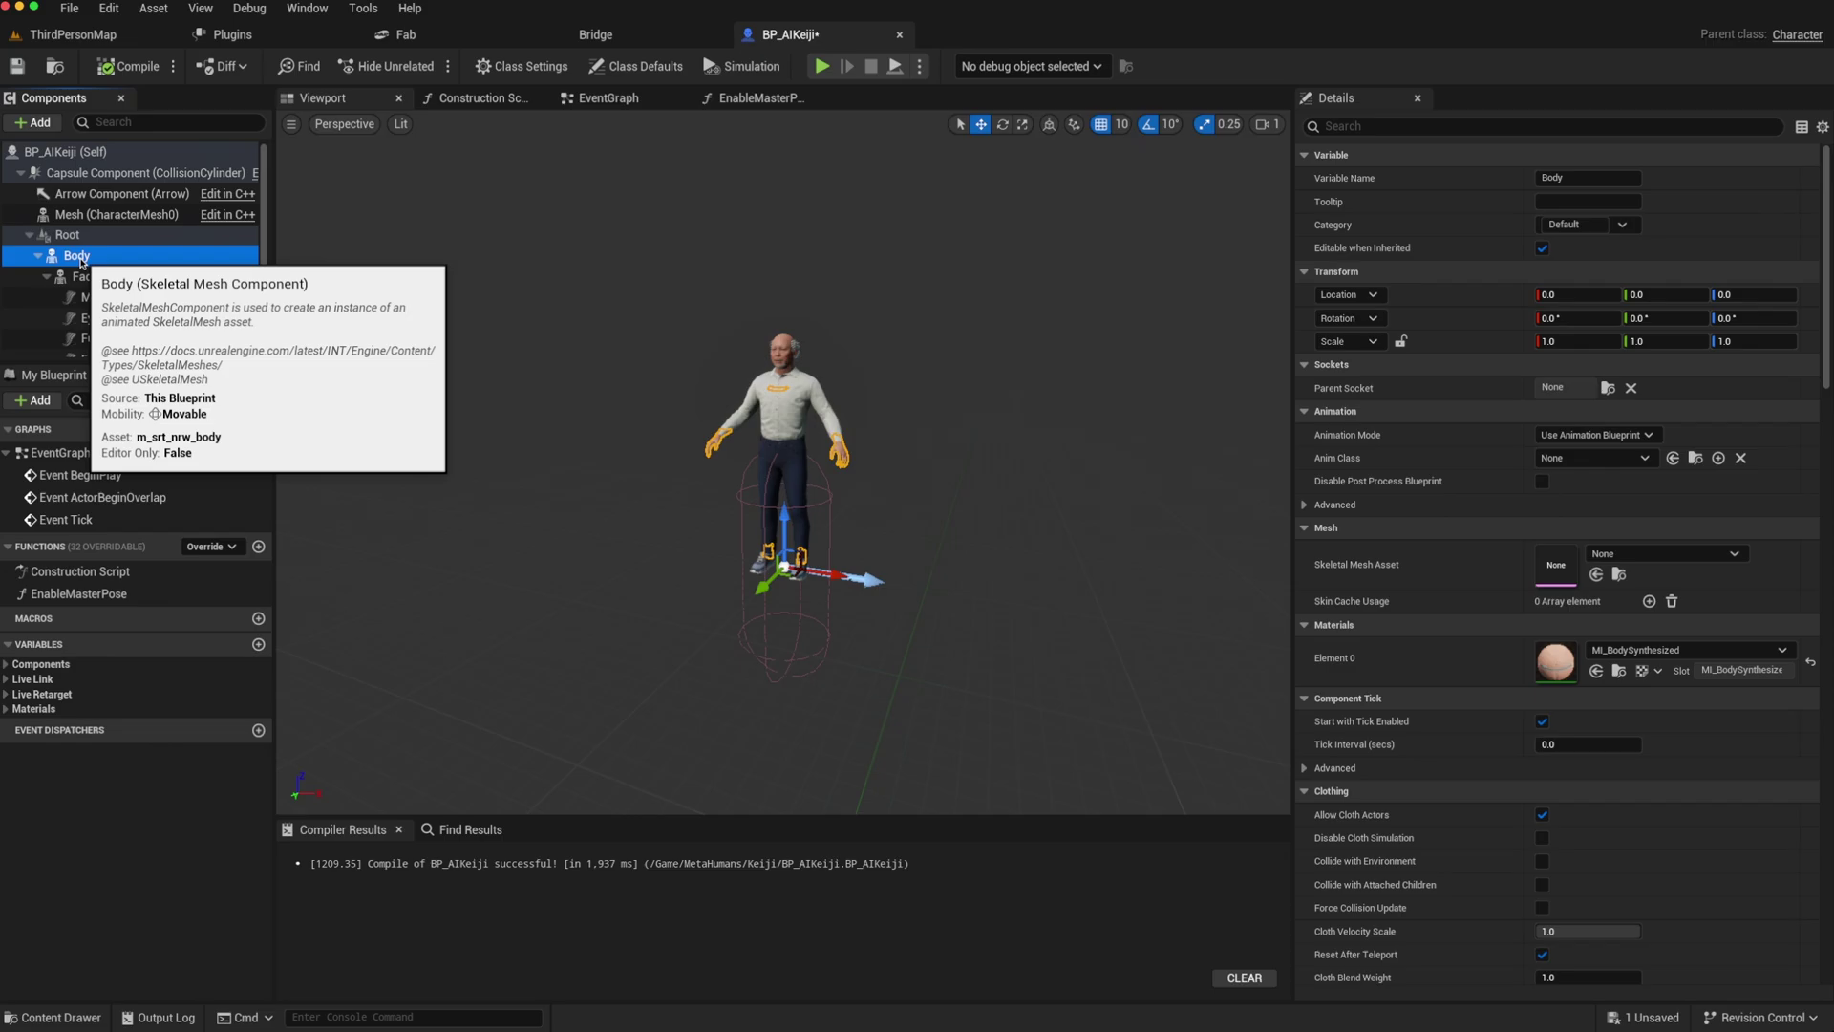
{"action": "left_click_drag", "start_coordinate": [79, 260], "coordinate": [104, 219]}
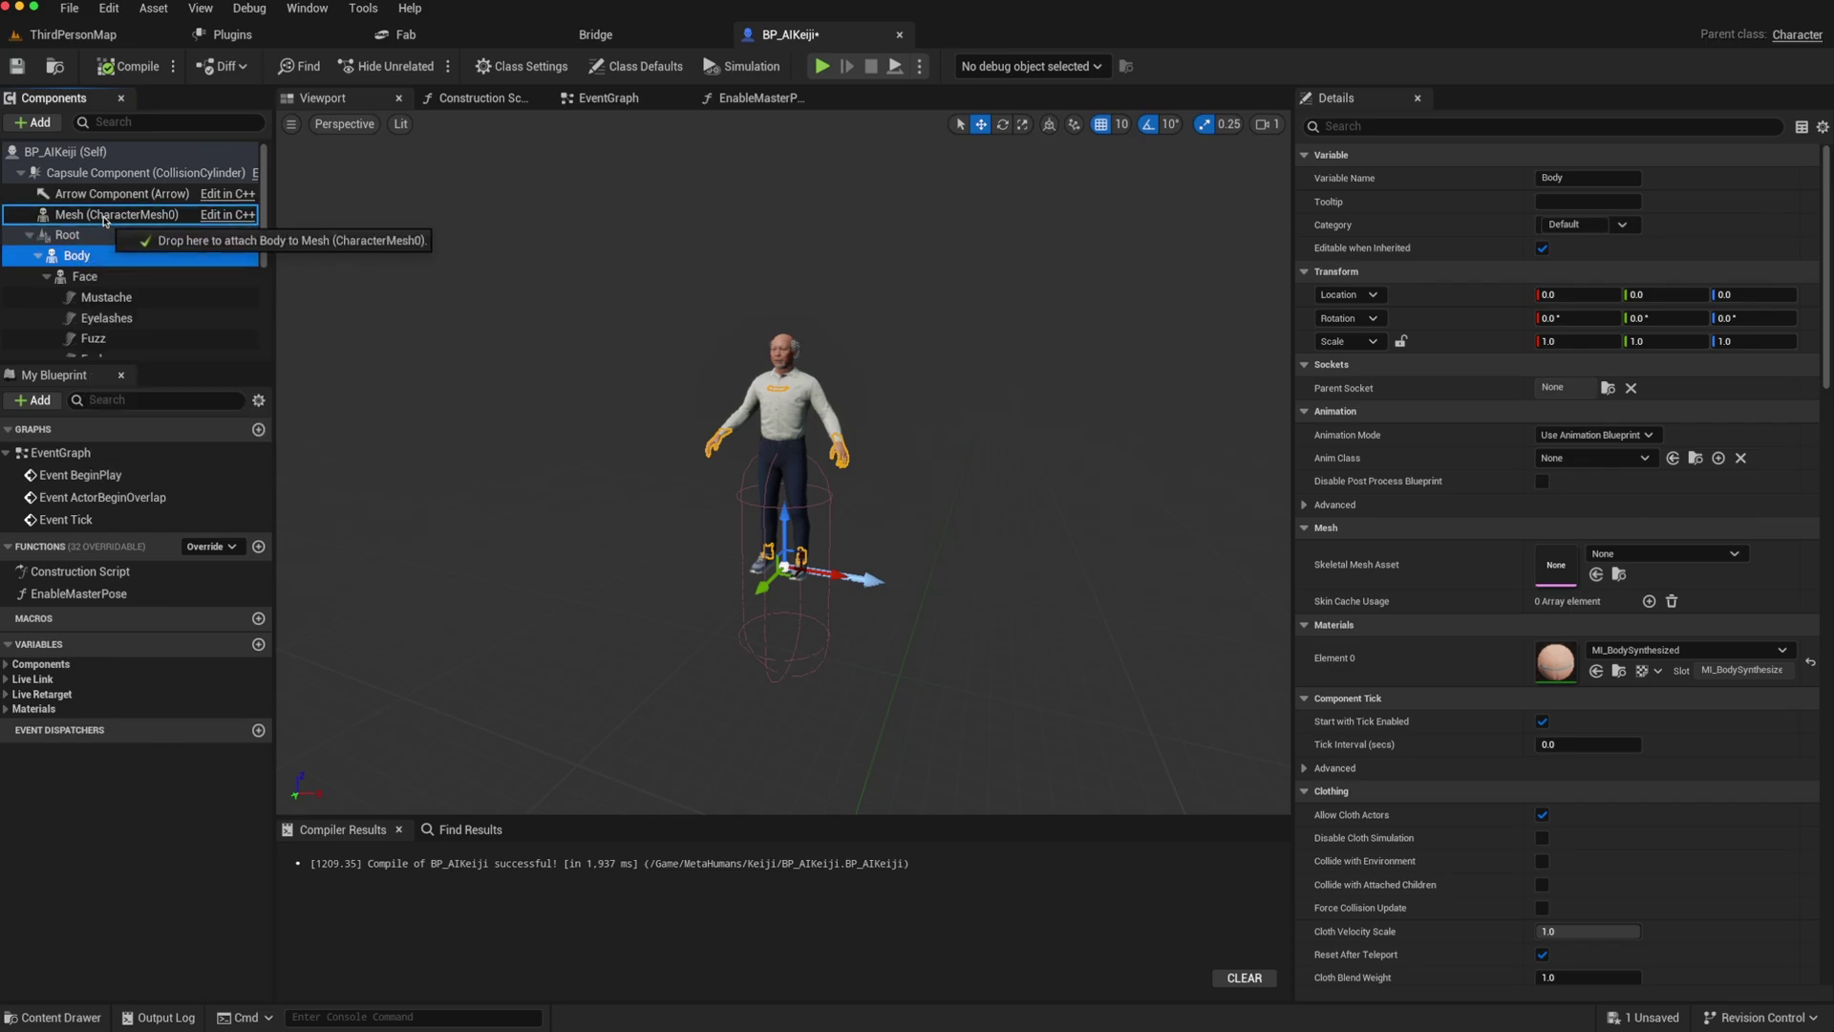
{"action": "left_click_drag", "start_coordinate": [104, 220], "coordinate": [104, 218]}
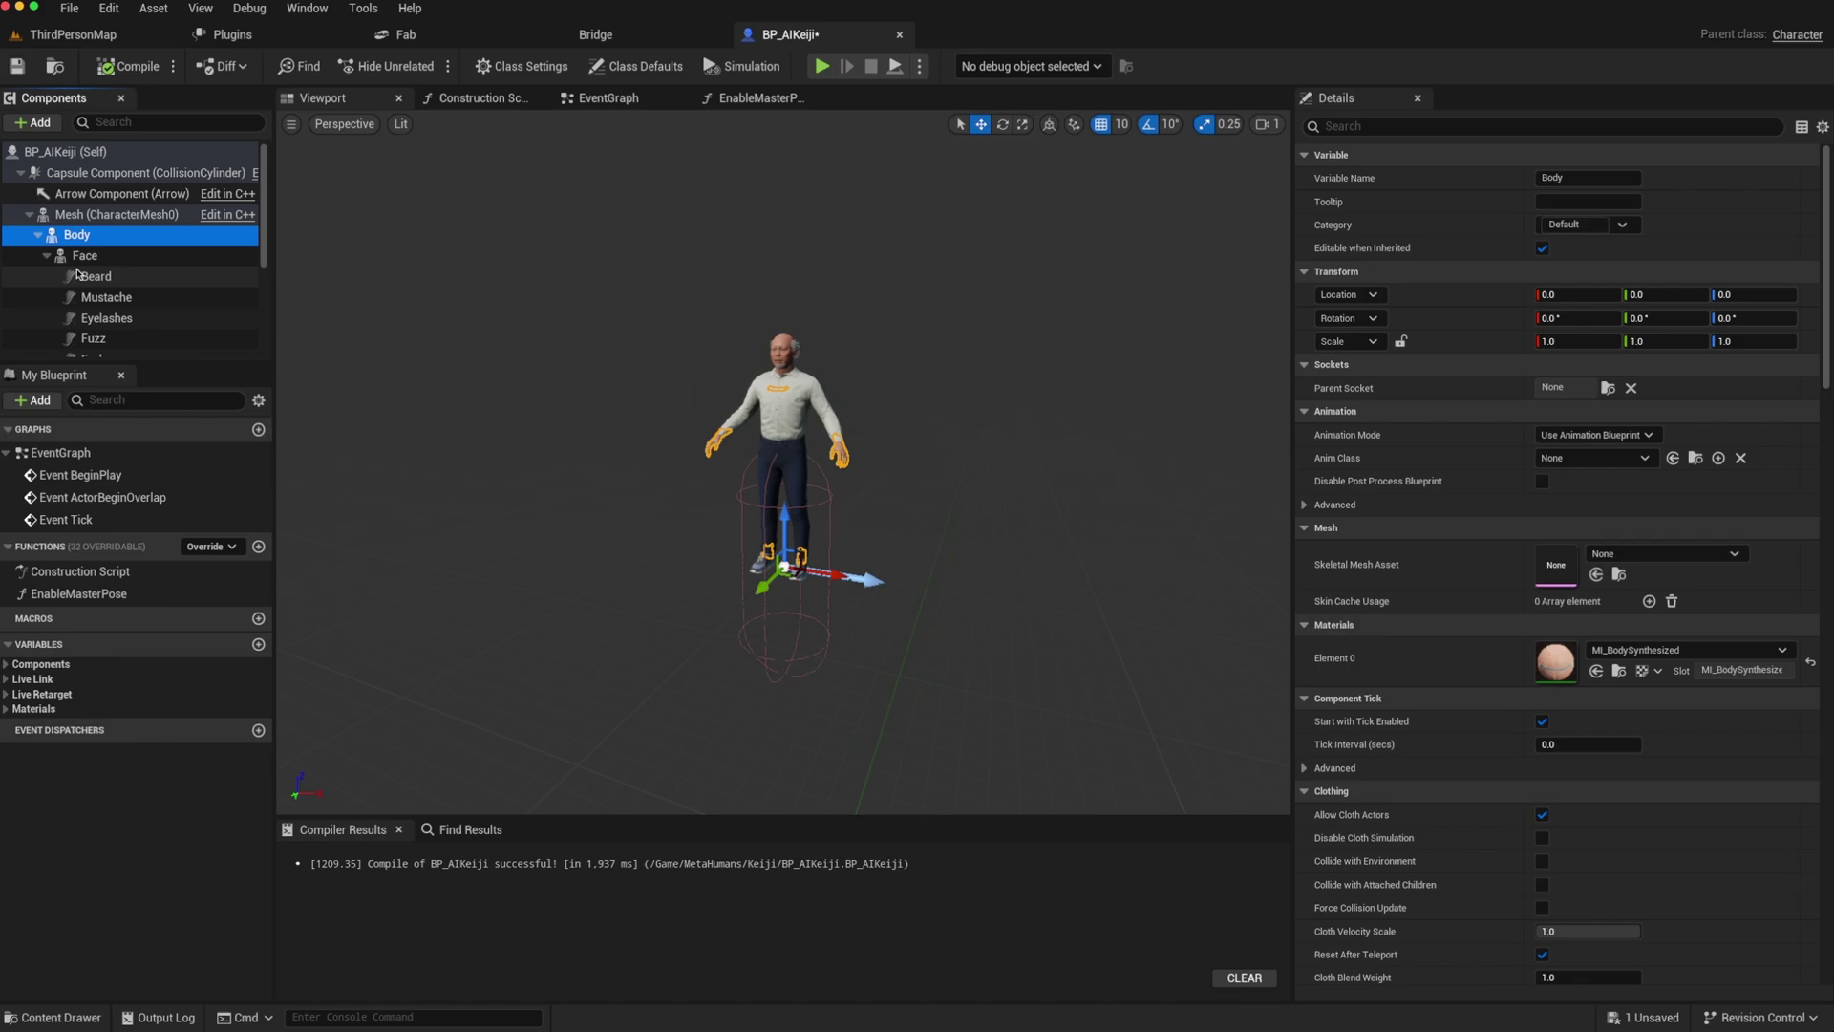
Step: Delete the old Root component, then compile and save BP_AIKeiji
{"action": "scroll", "coordinate": [69, 287], "scroll_direction": "down", "scroll_amount": 4}
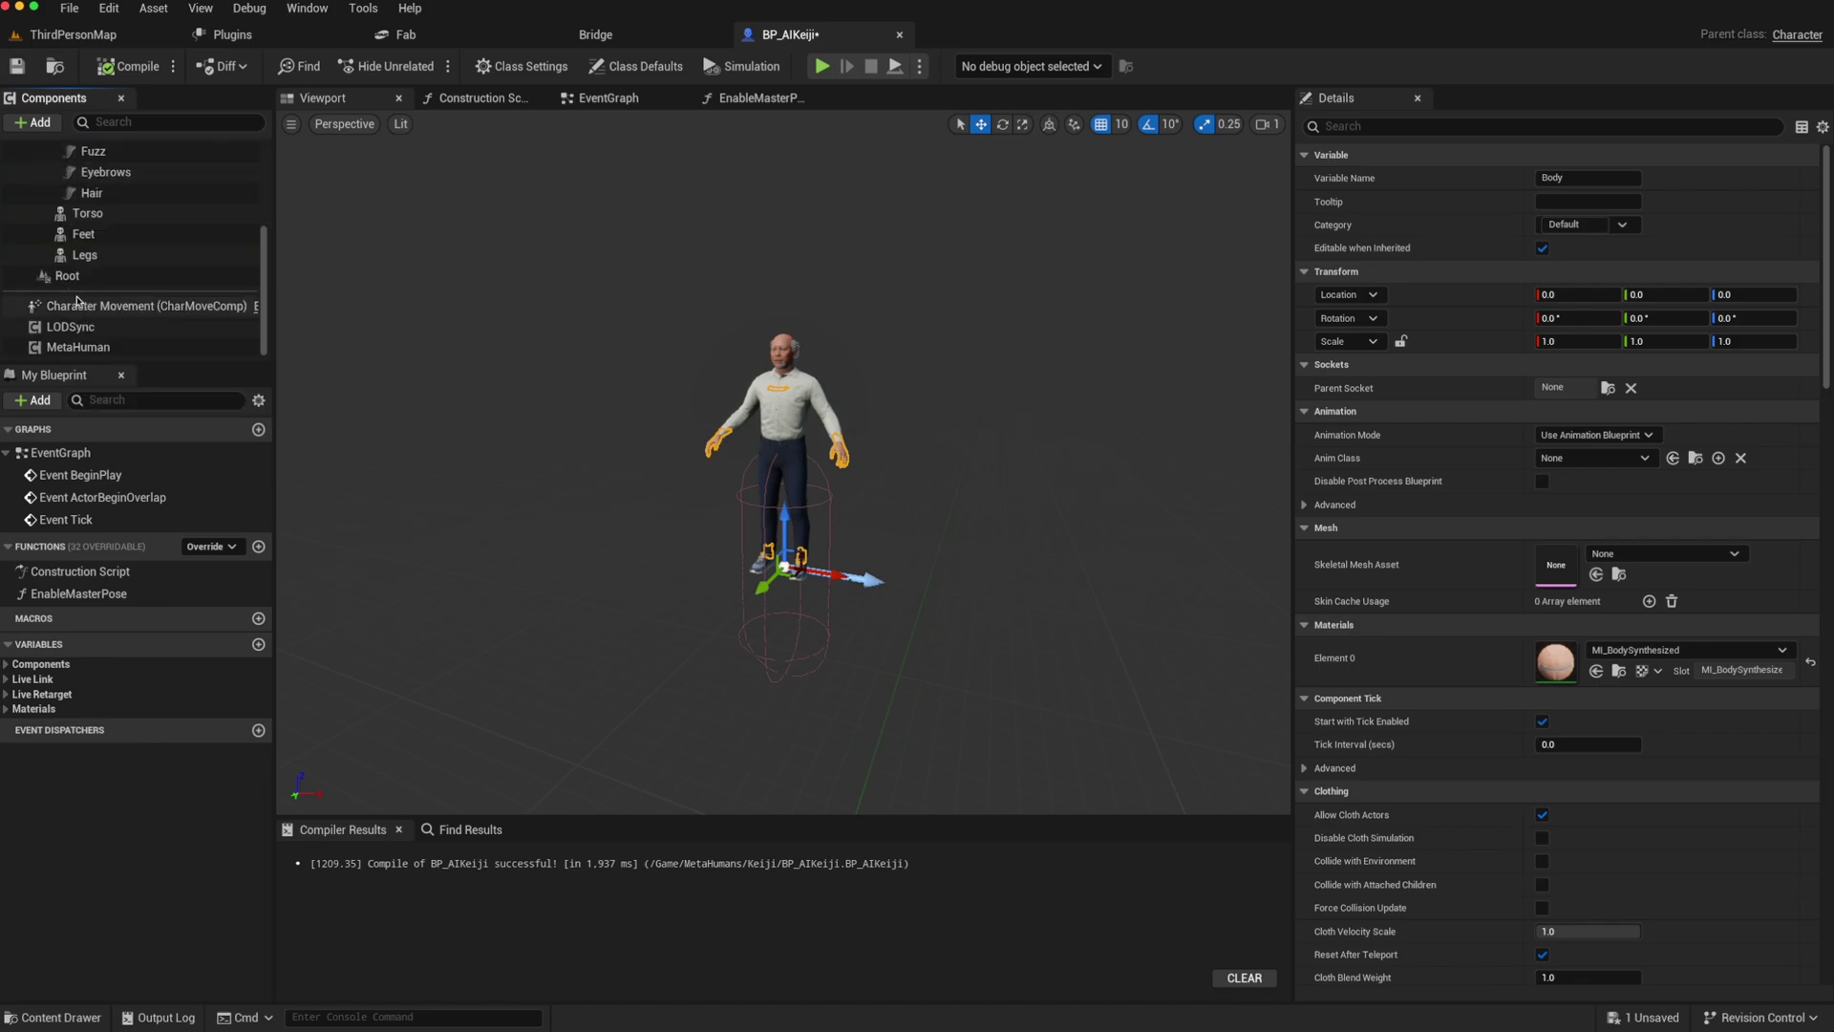
{"action": "left_click", "coordinate": [73, 279]}
{"action": "right_click", "coordinate": [74, 283]}
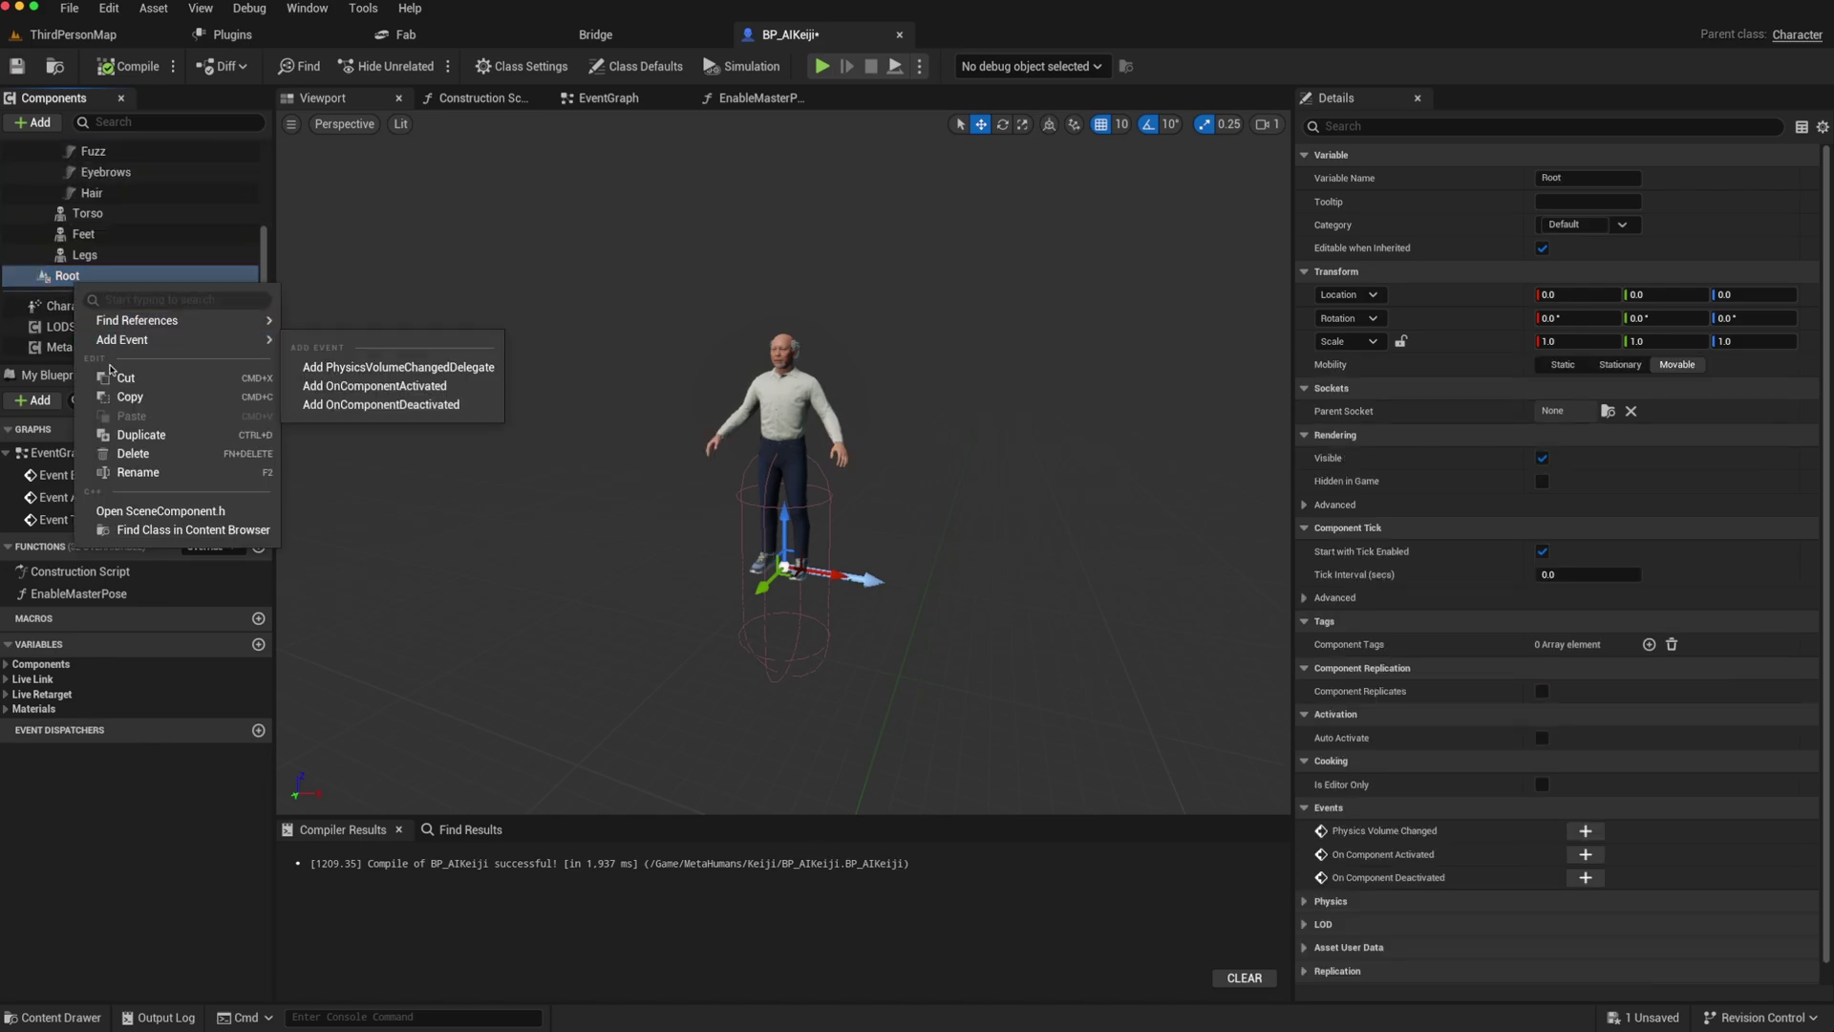
{"action": "left_click", "coordinate": [134, 453]}
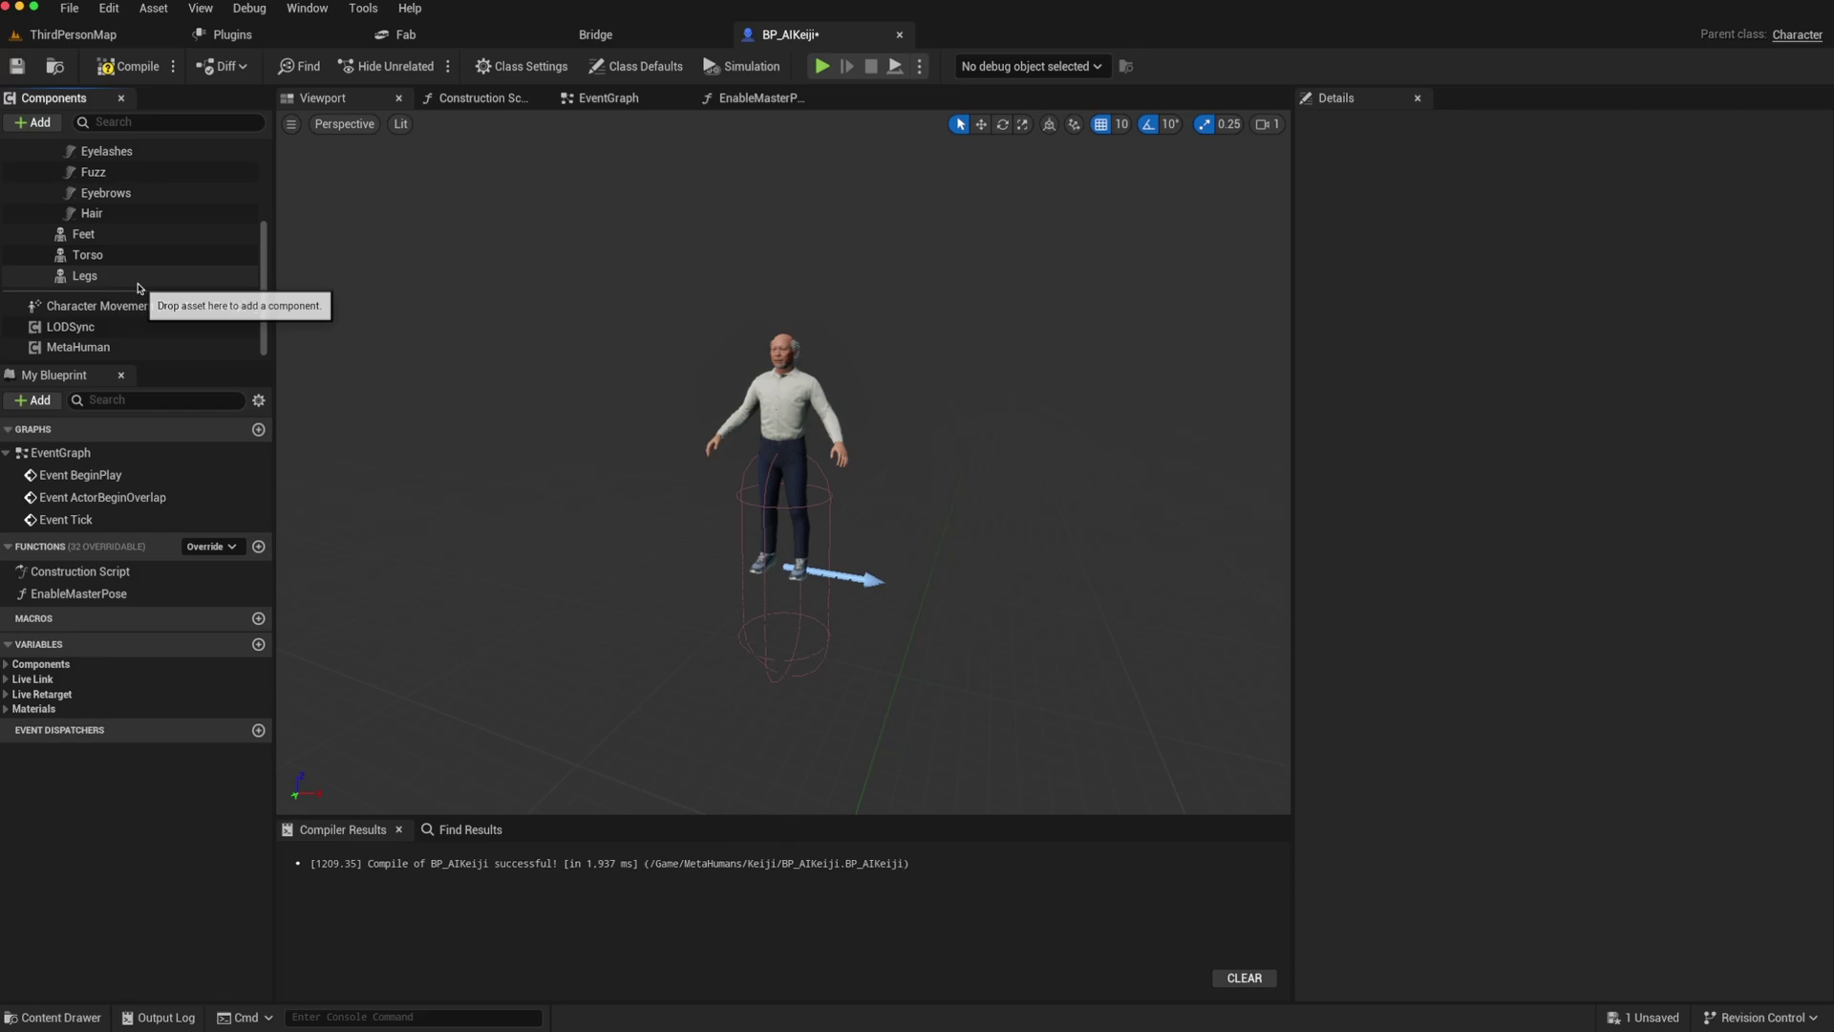
{"action": "scroll", "coordinate": [119, 143], "scroll_direction": "up", "scroll_amount": 5}
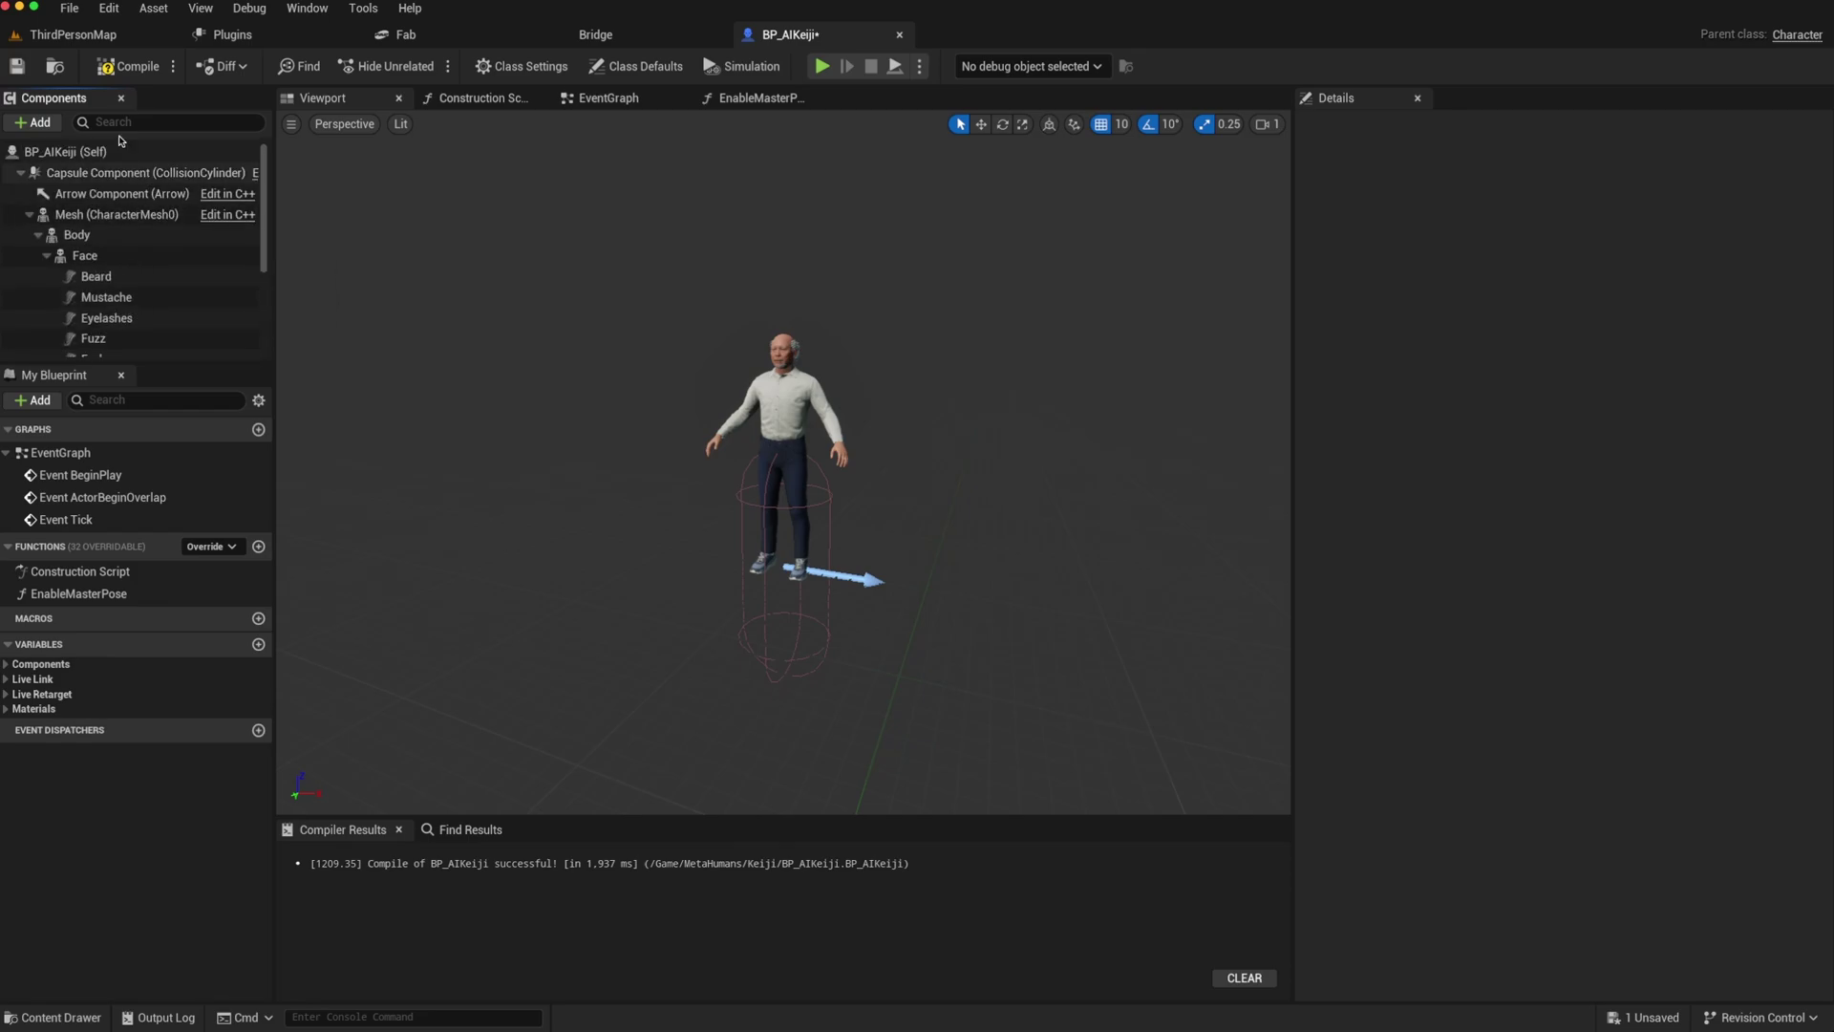
{"action": "left_click", "coordinate": [127, 65]}
{"action": "left_click", "coordinate": [76, 234]}
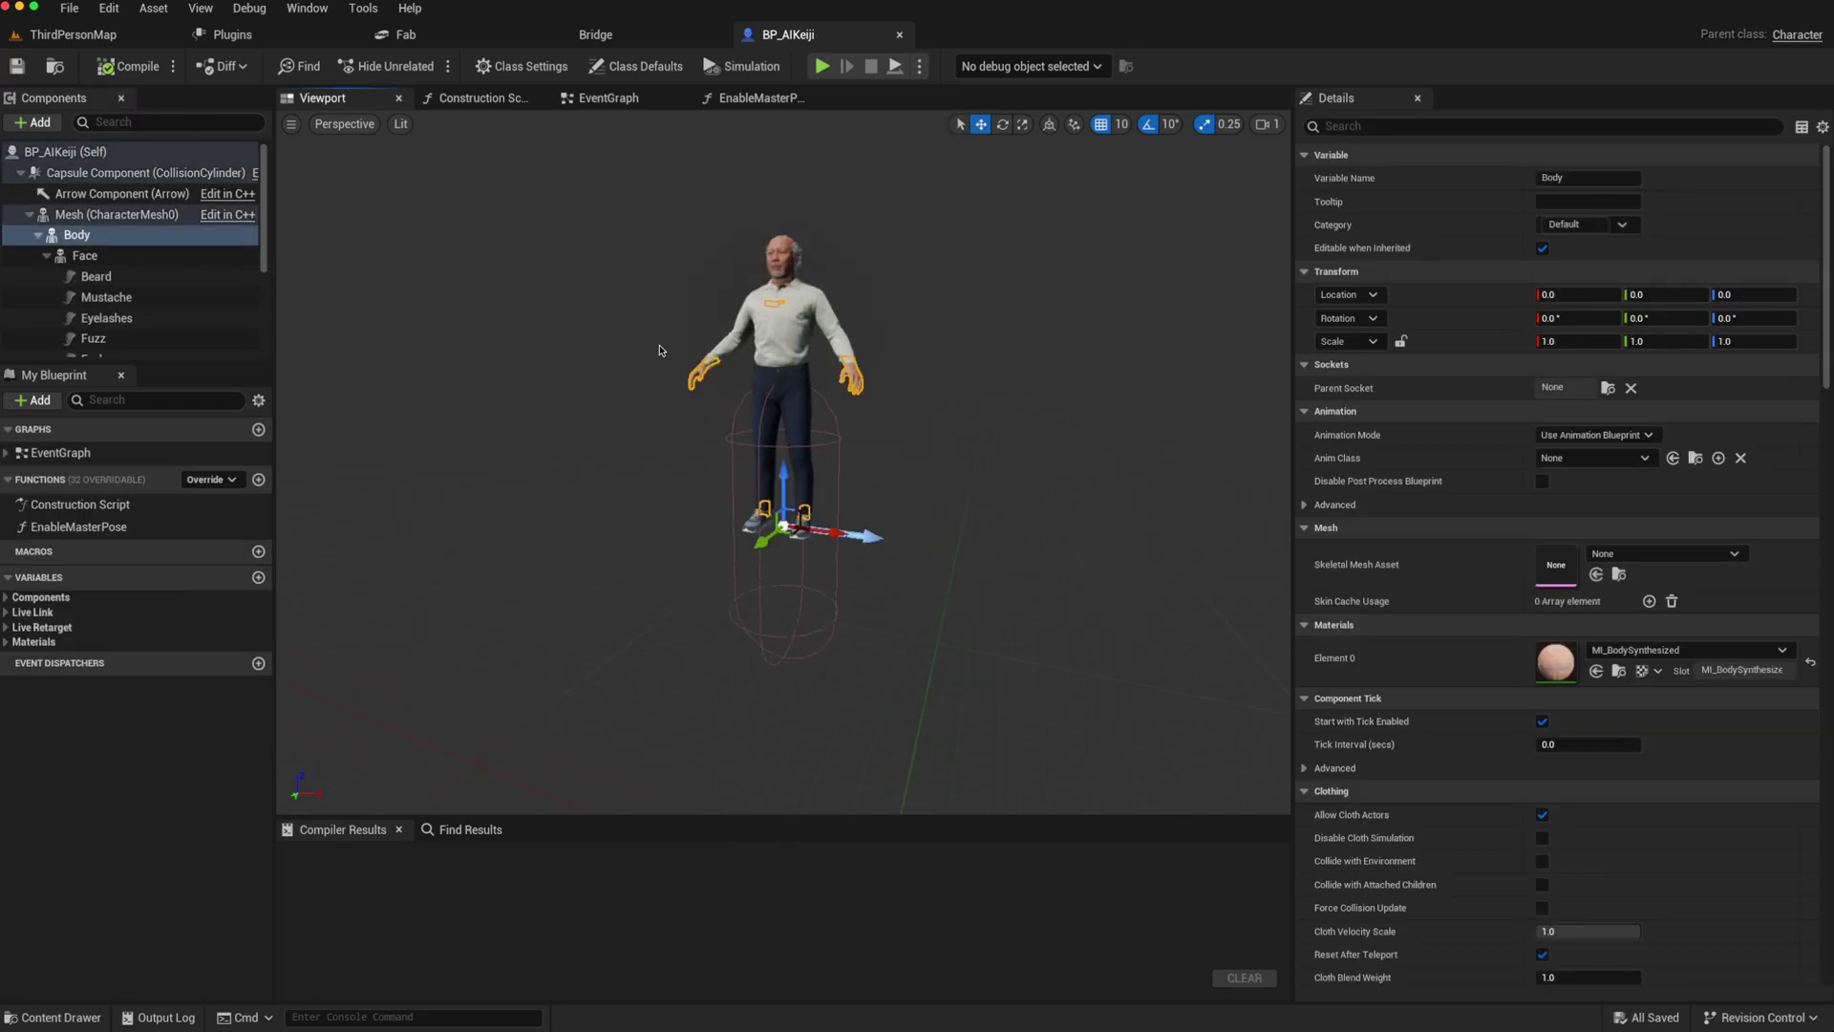
Step: Check the Body and Feet components' settings, then go back to the ThirdPersonMap level editor
{"action": "left_click", "coordinate": [69, 235]}
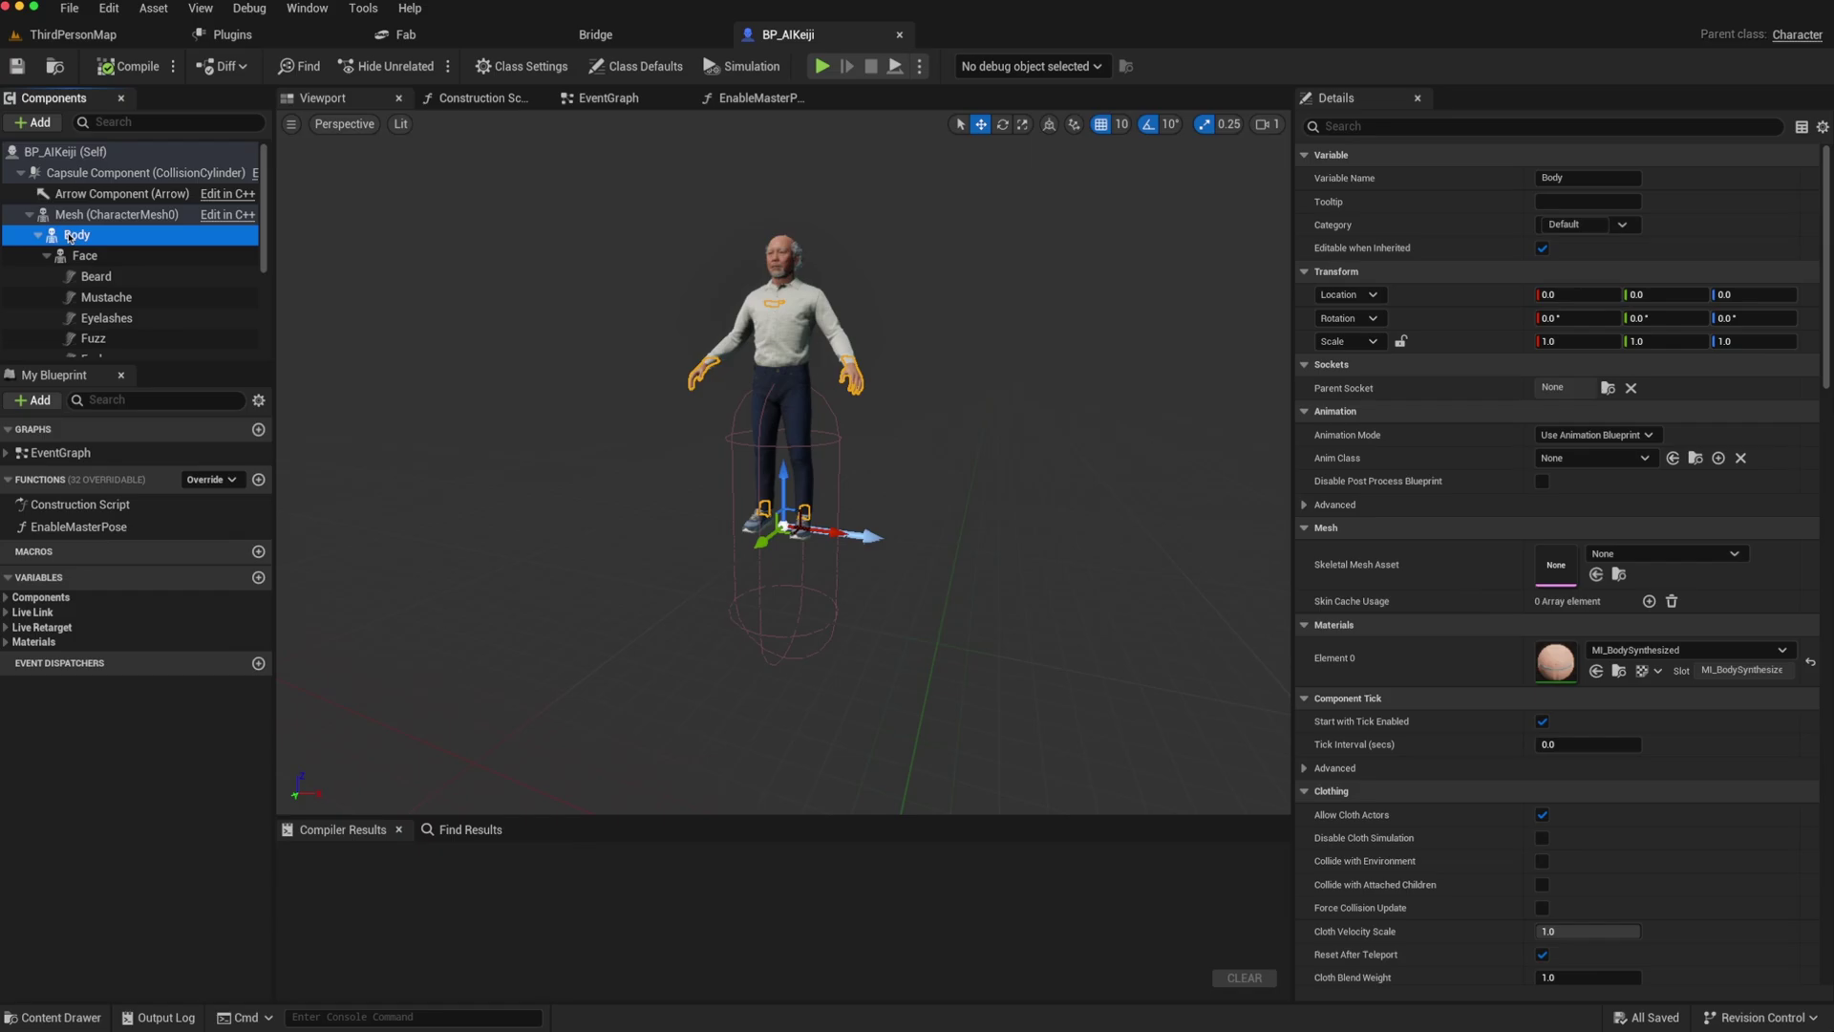
{"action": "scroll", "coordinate": [69, 235], "scroll_direction": "down", "scroll_amount": 2}
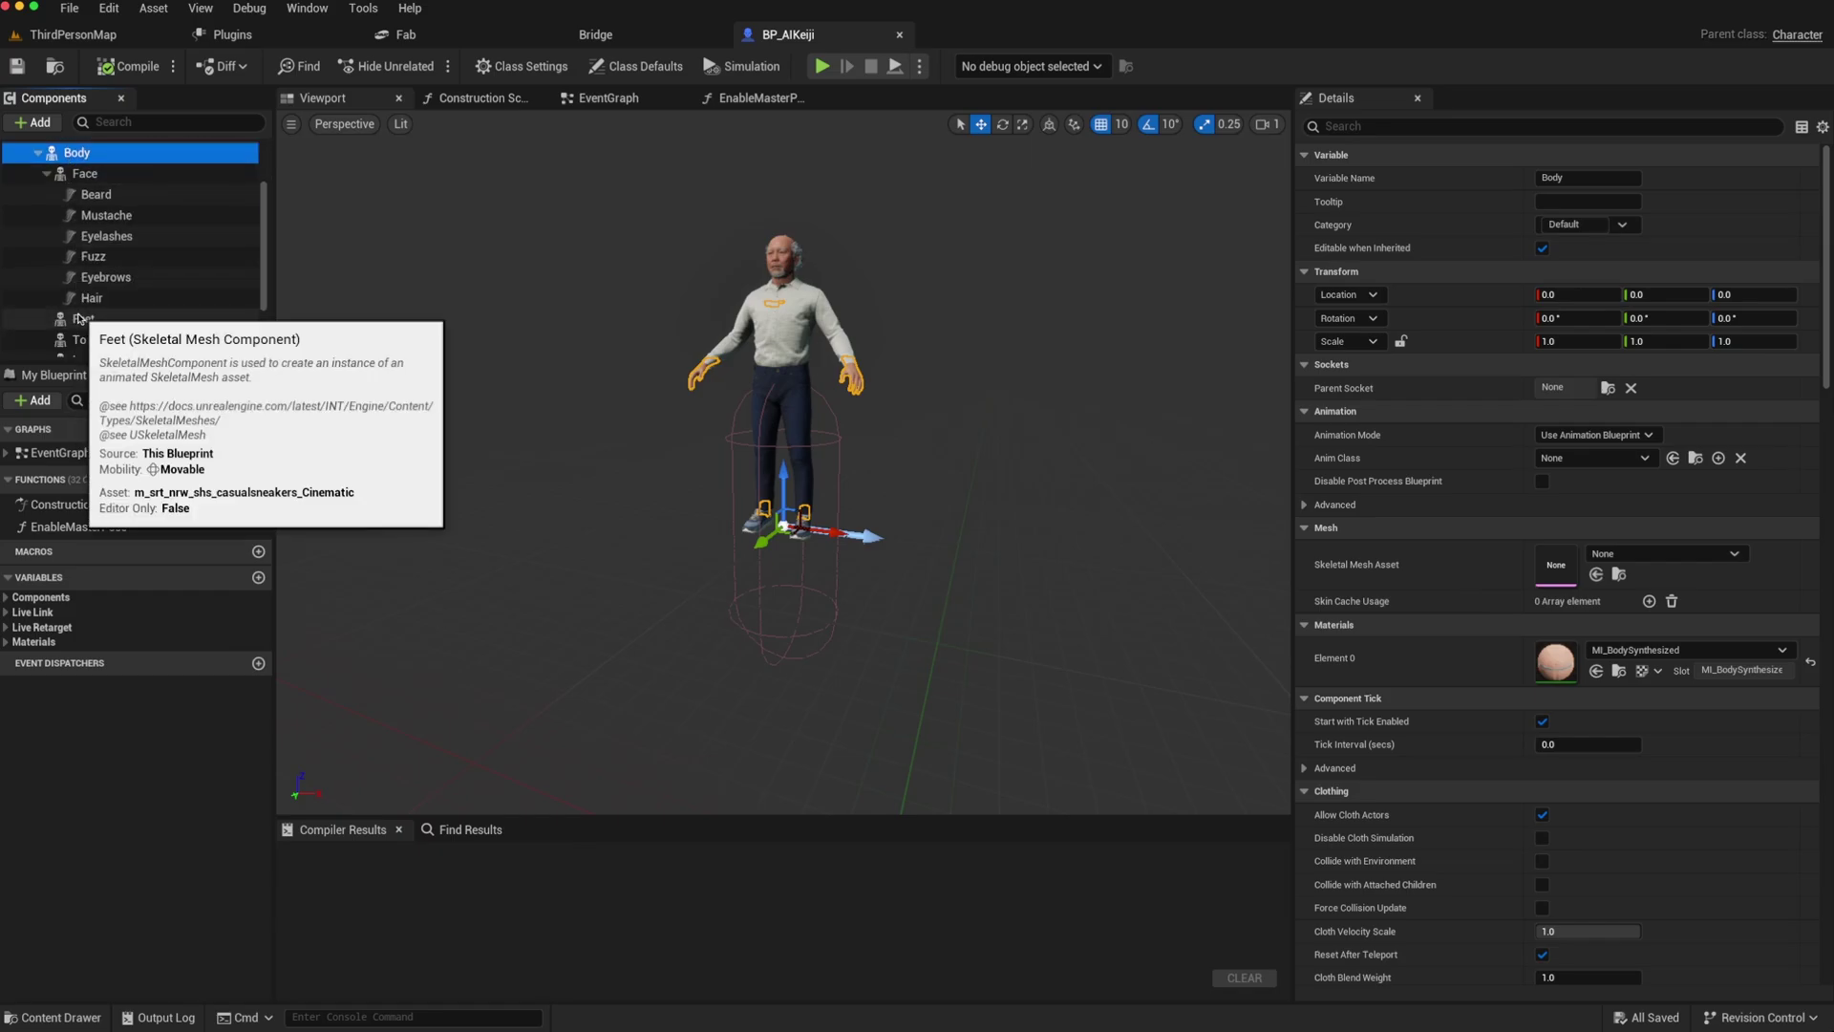
{"action": "left_click", "coordinate": [81, 318]}
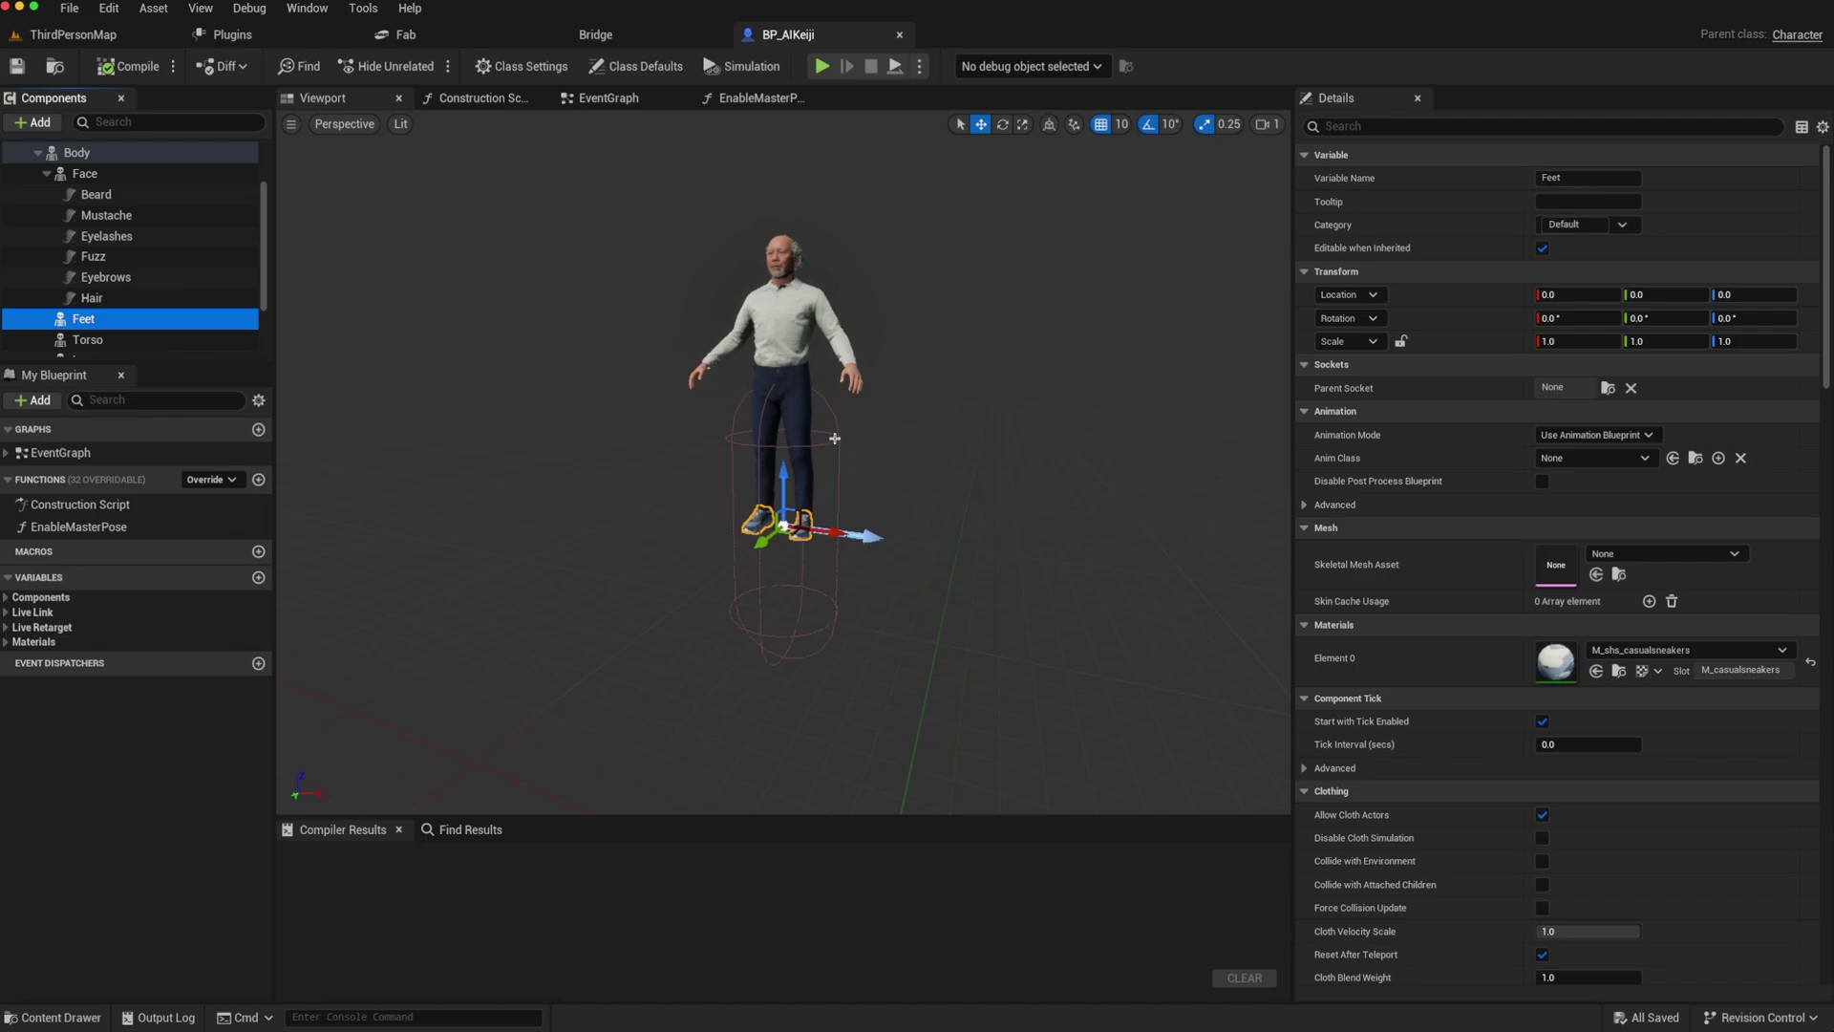
{"action": "left_click", "coordinate": [702, 379]}
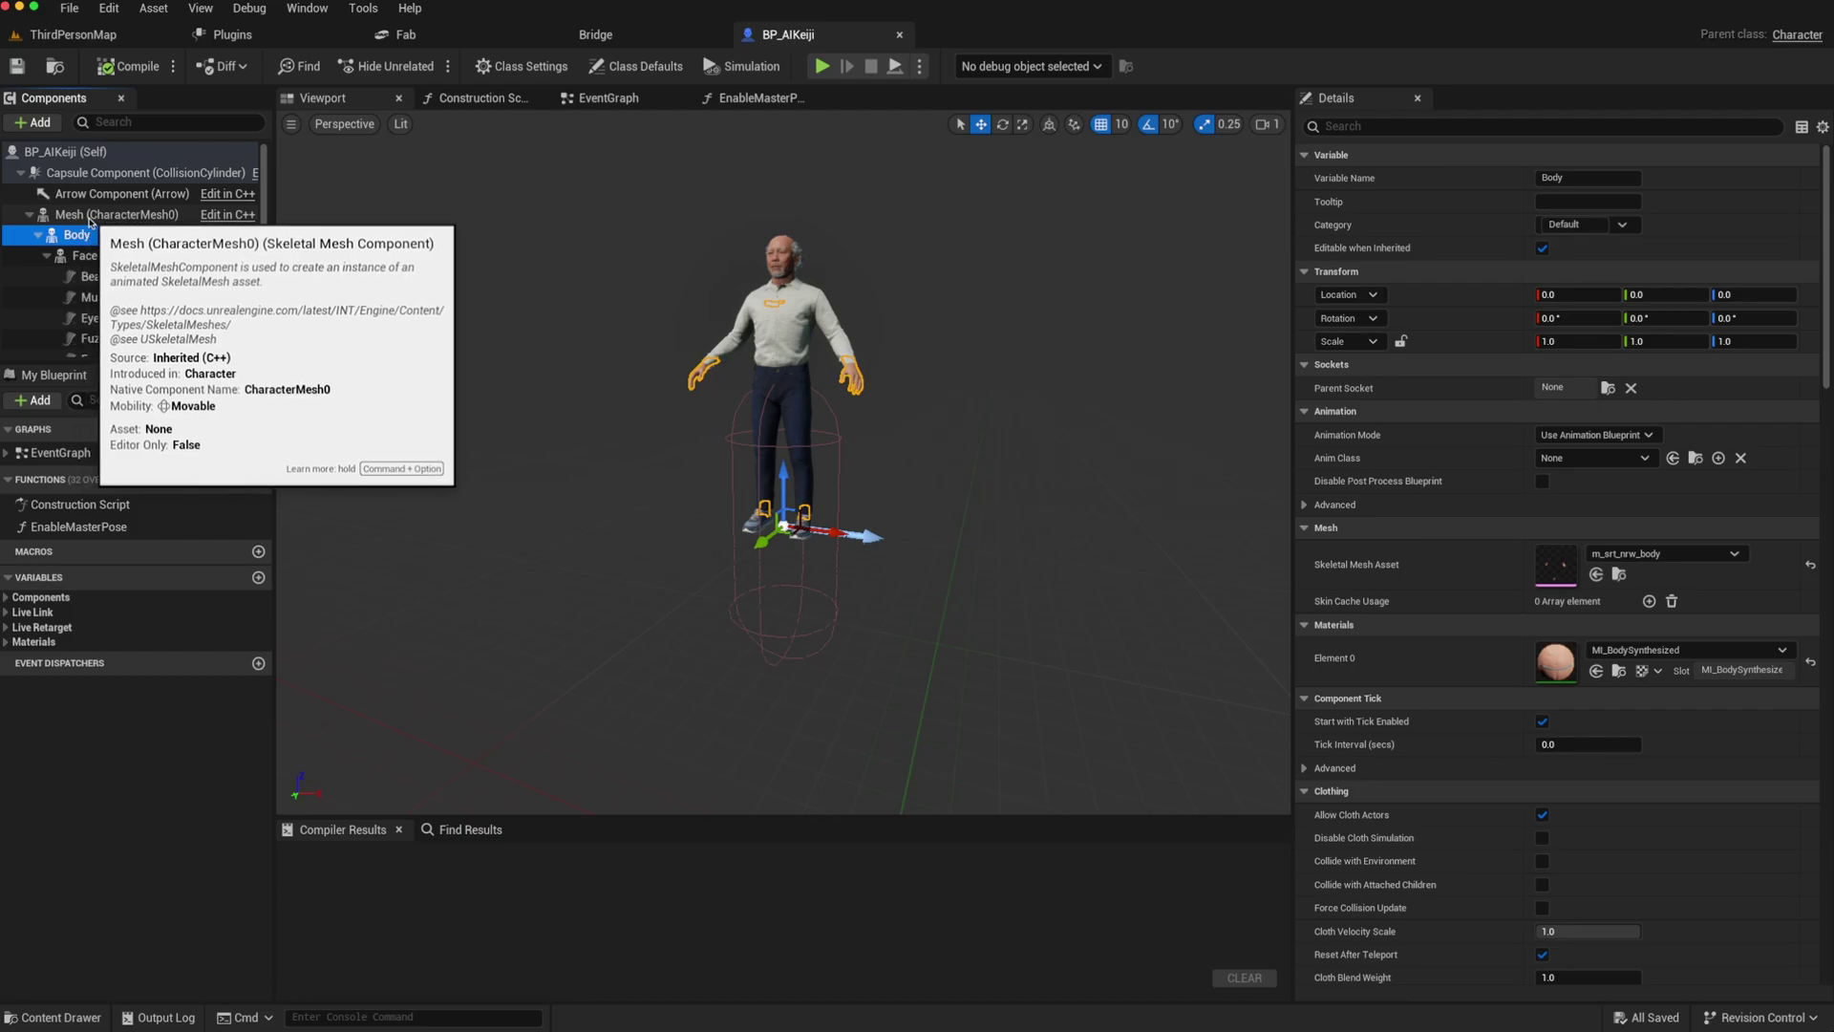
{"action": "left_click", "coordinate": [100, 34]}
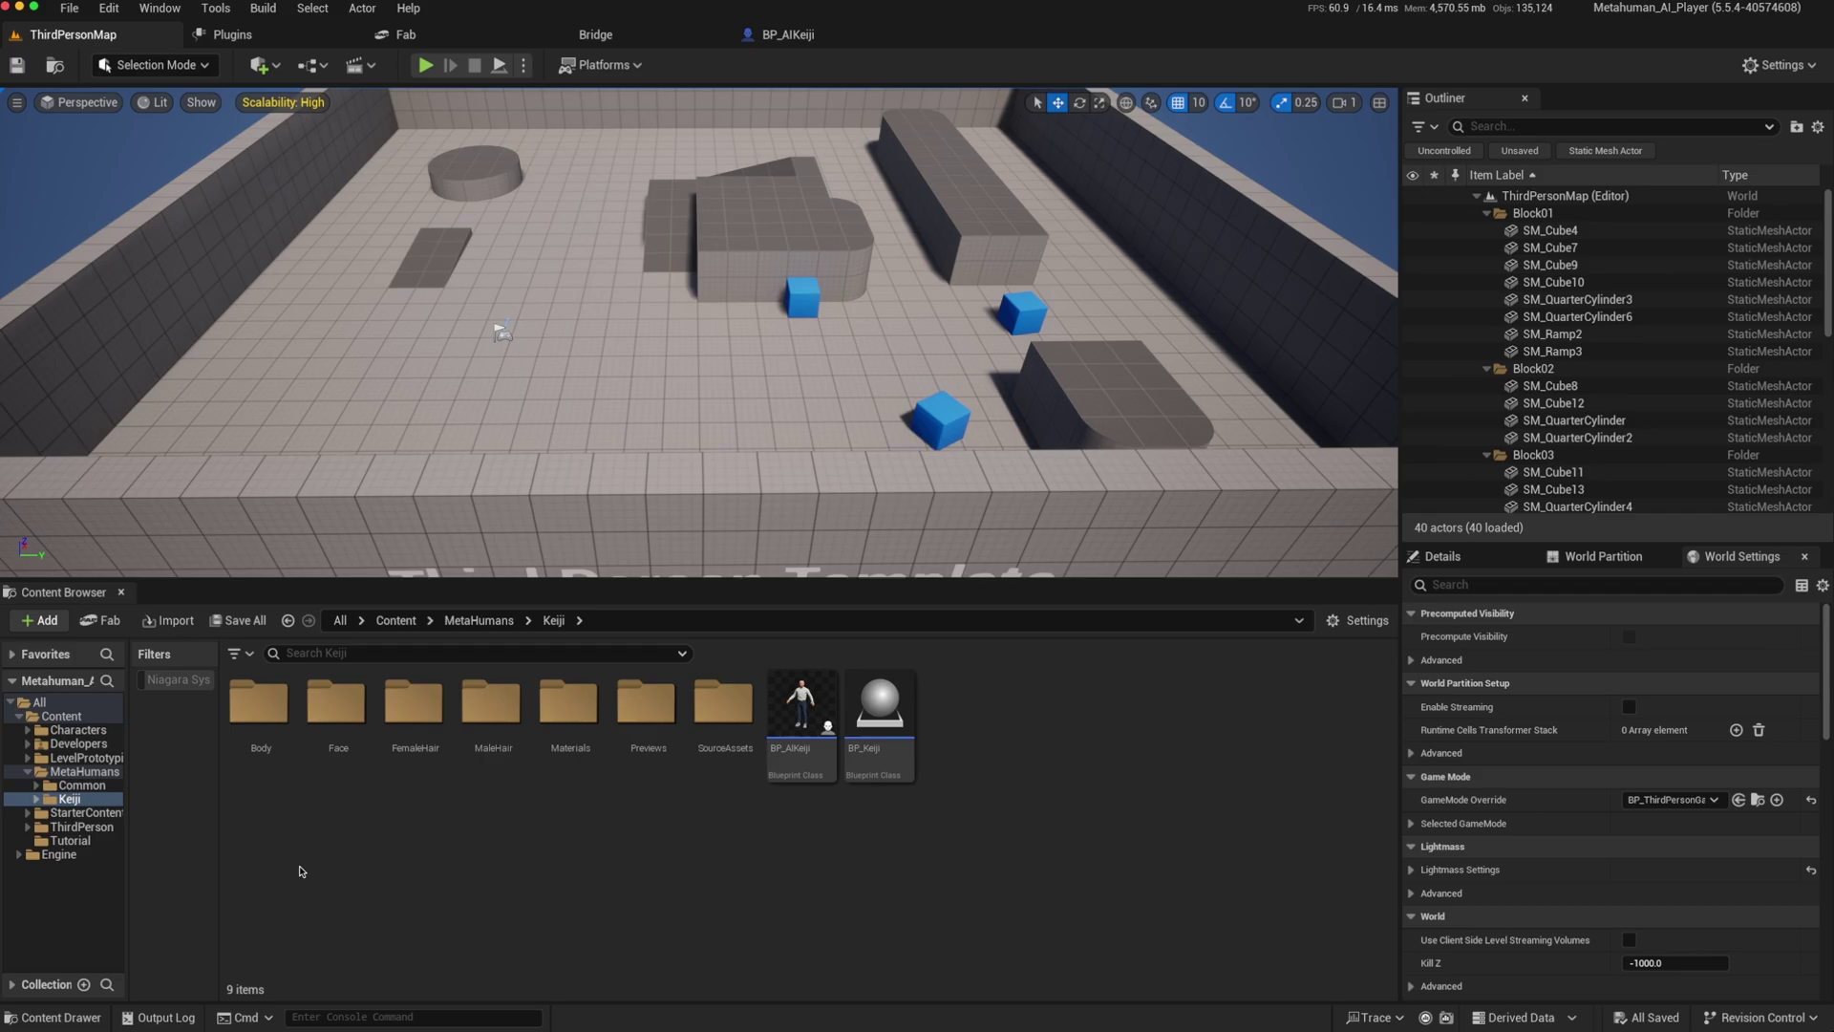
Step: Browse to MetaHumans/Common/Common/Animation/Retargeting and open the ABP_MetaHuman retargeting animation blueprint
{"action": "left_click", "coordinate": [80, 786]}
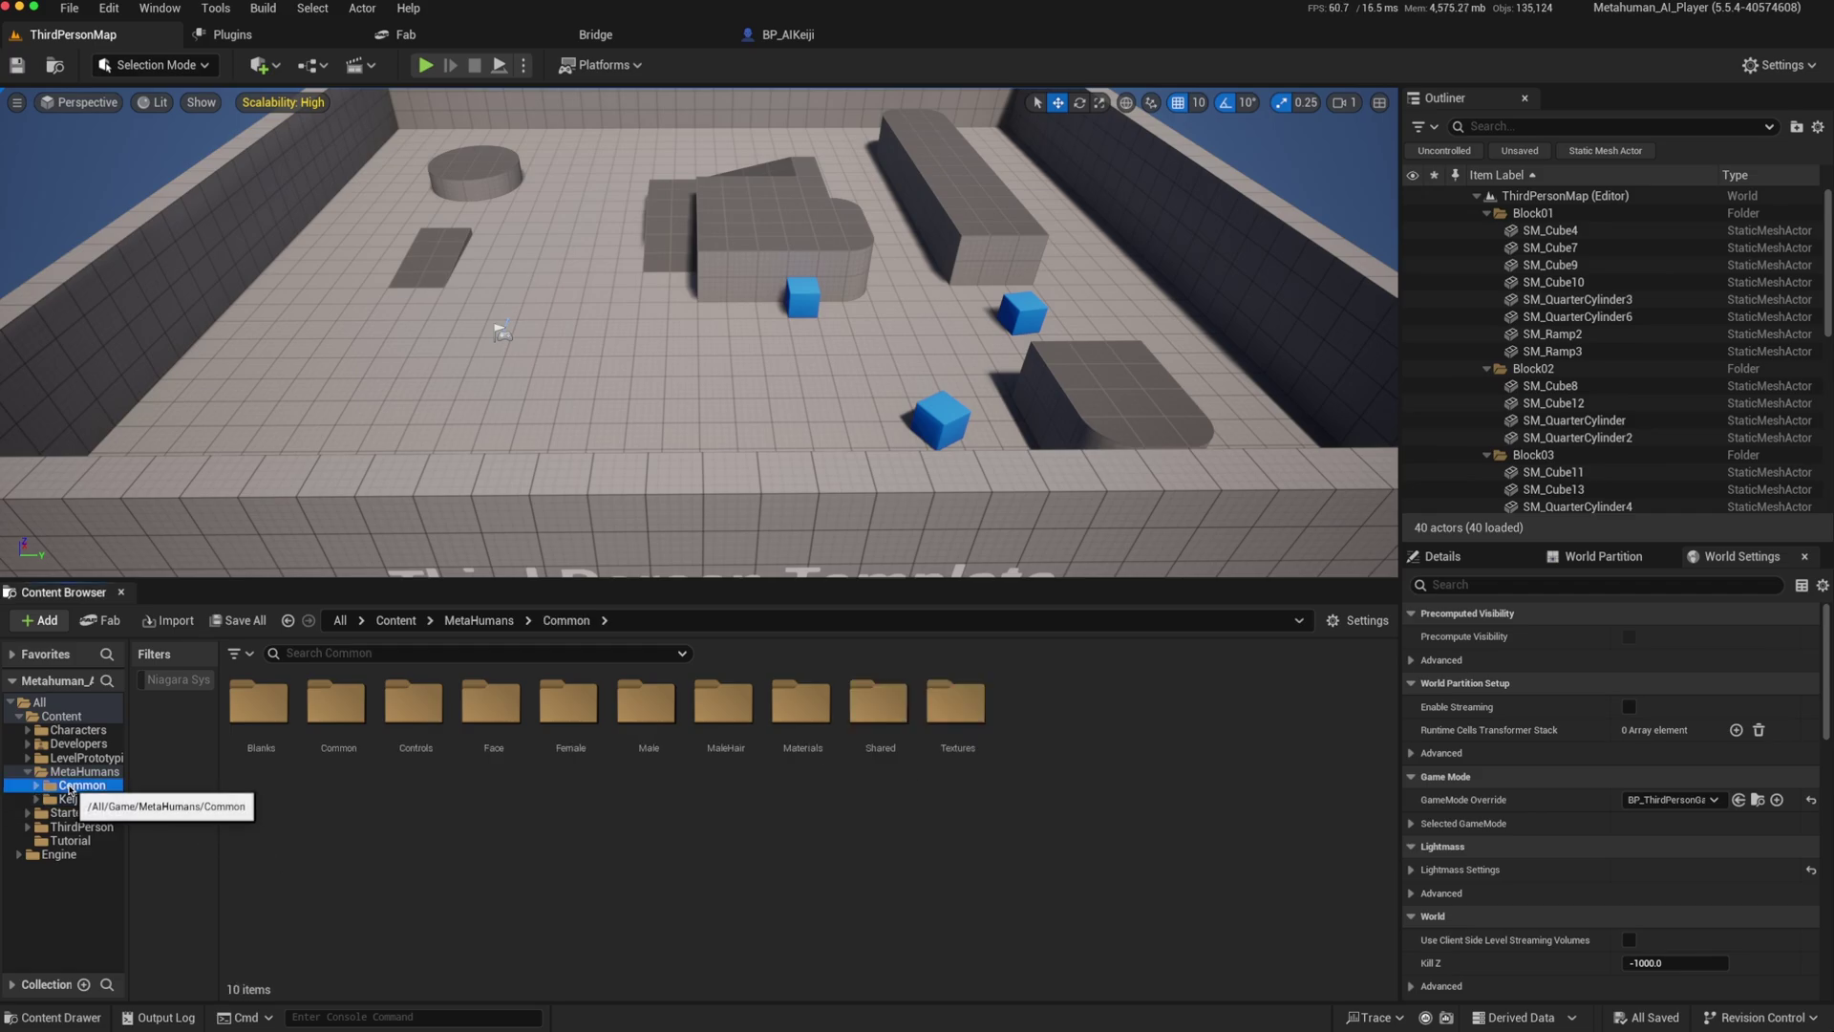
{"action": "double_click", "coordinate": [336, 709]}
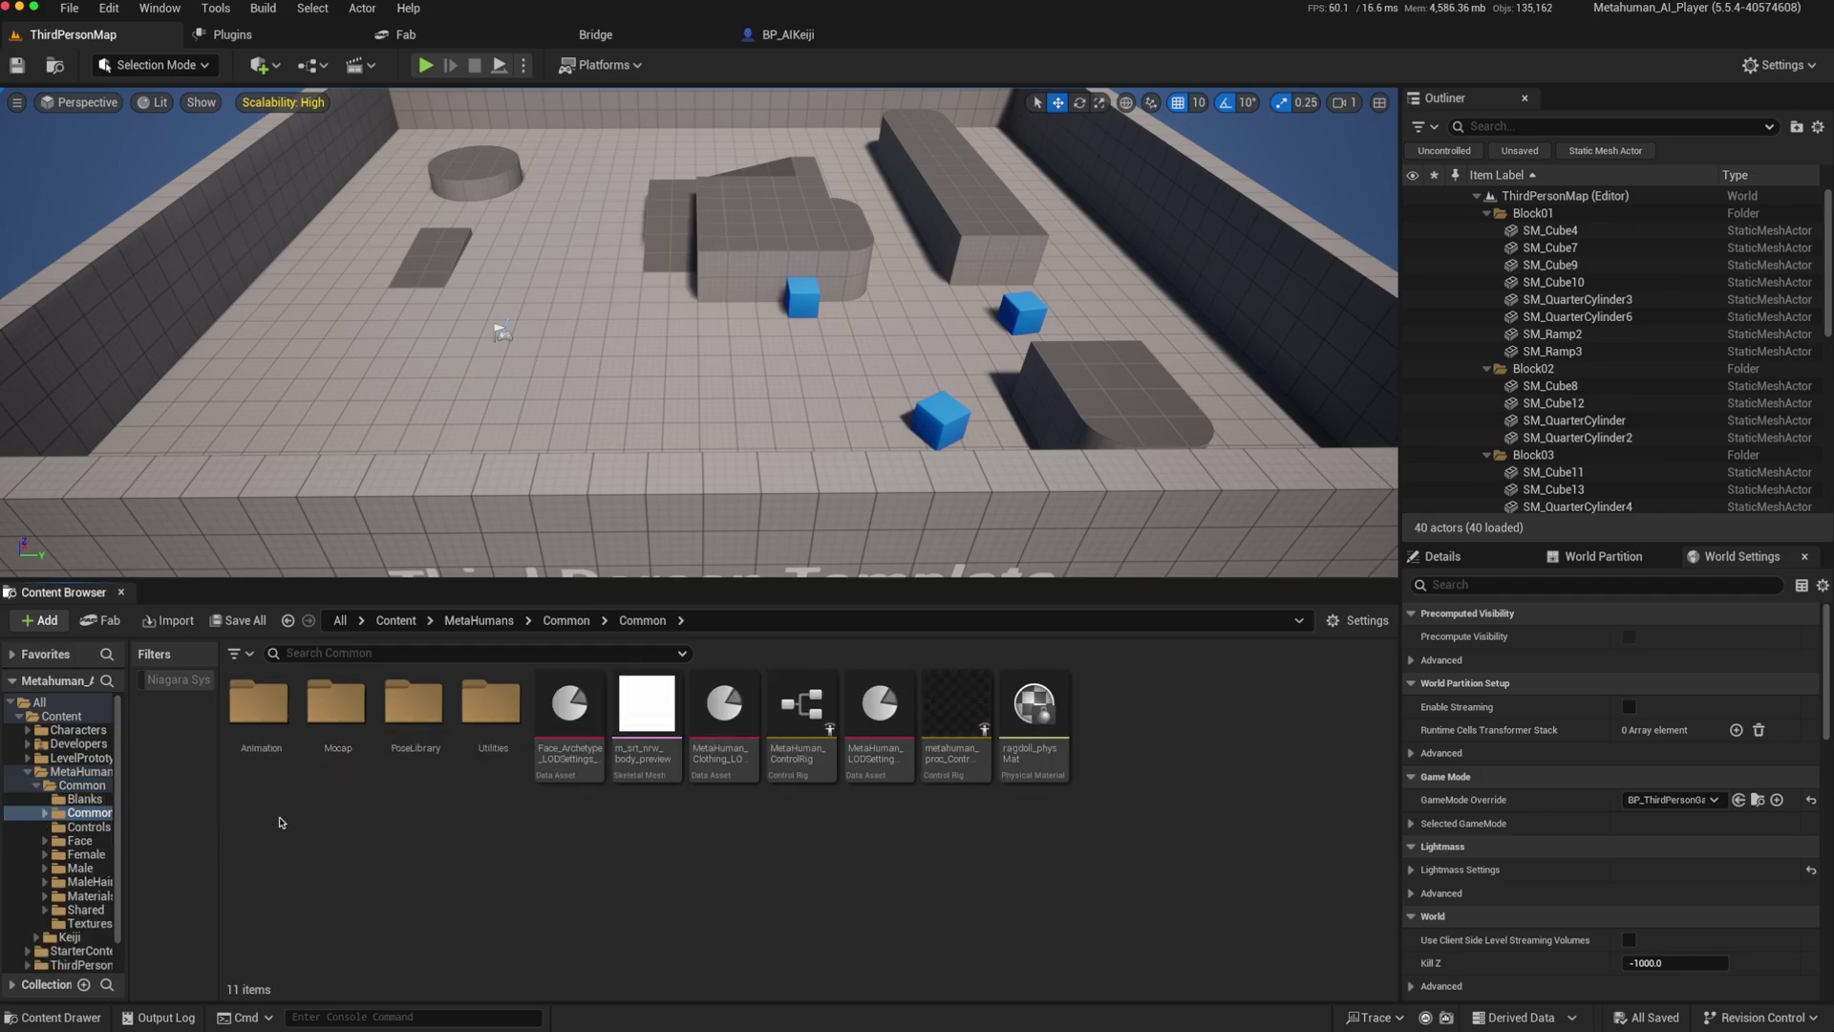
{"action": "left_click", "coordinate": [259, 708]}
{"action": "double_click", "coordinate": [259, 708]}
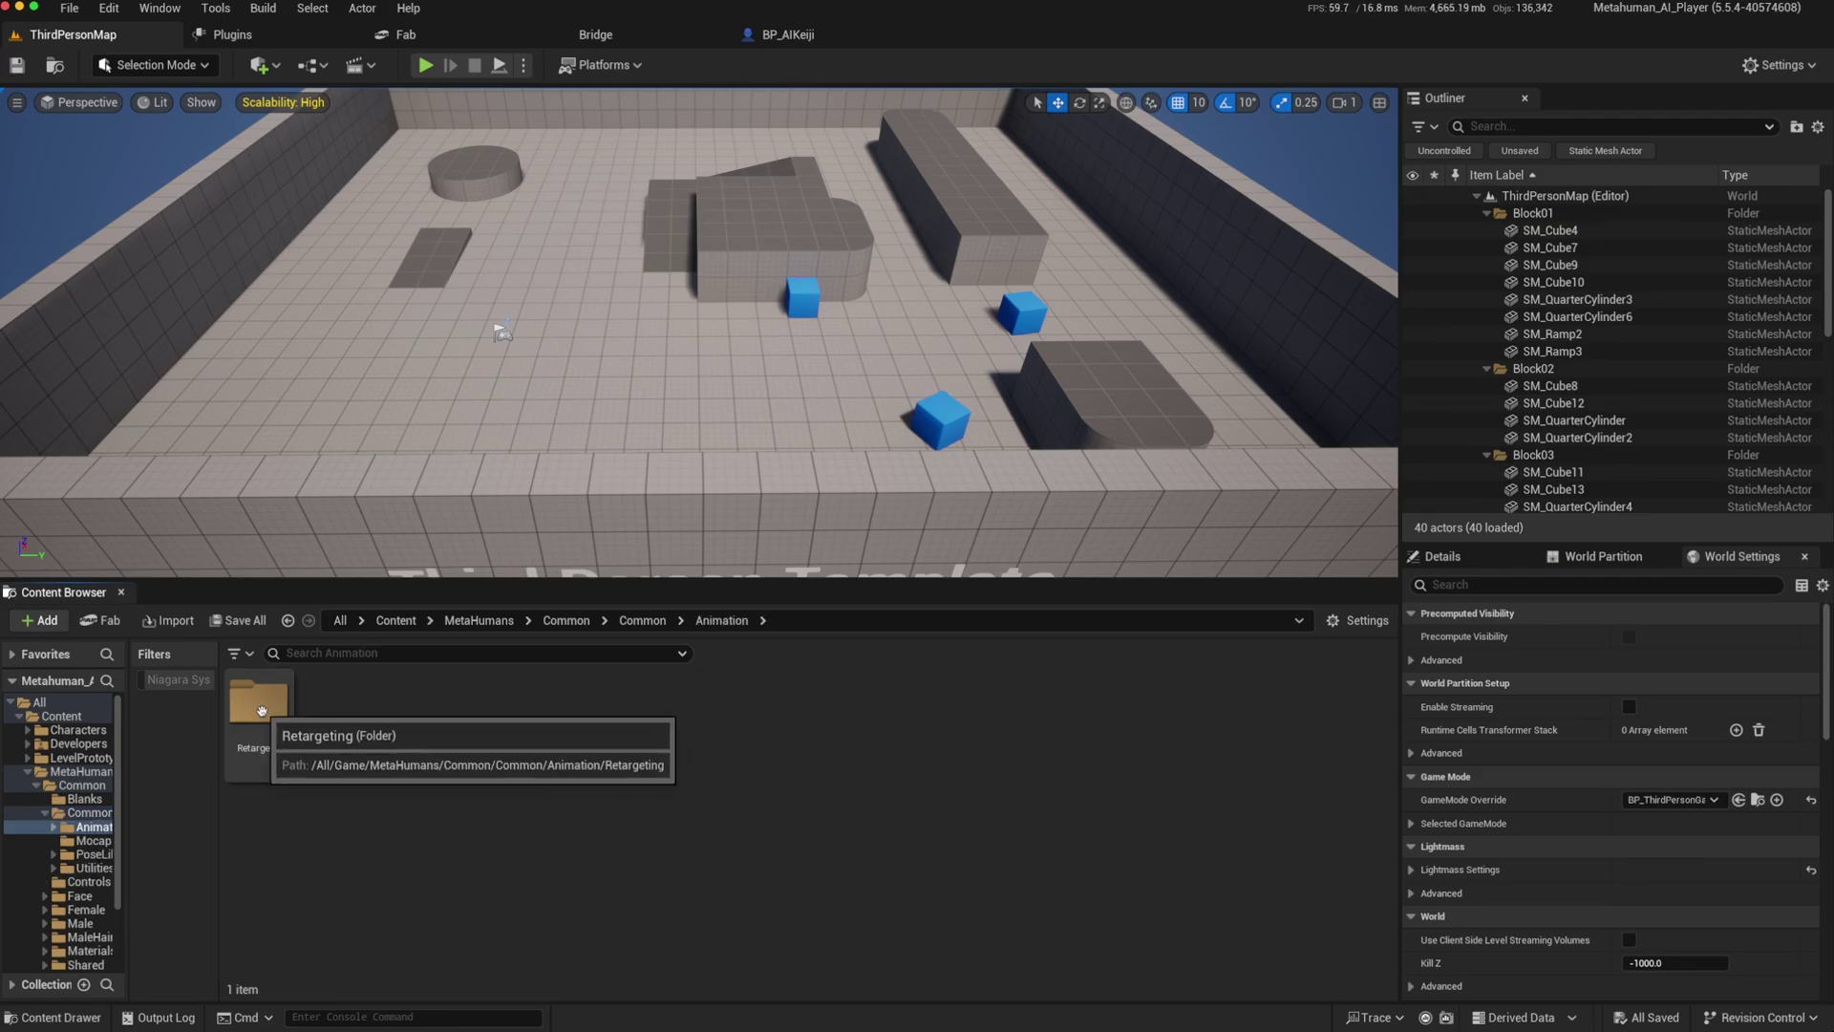
{"action": "double_click", "coordinate": [259, 708]}
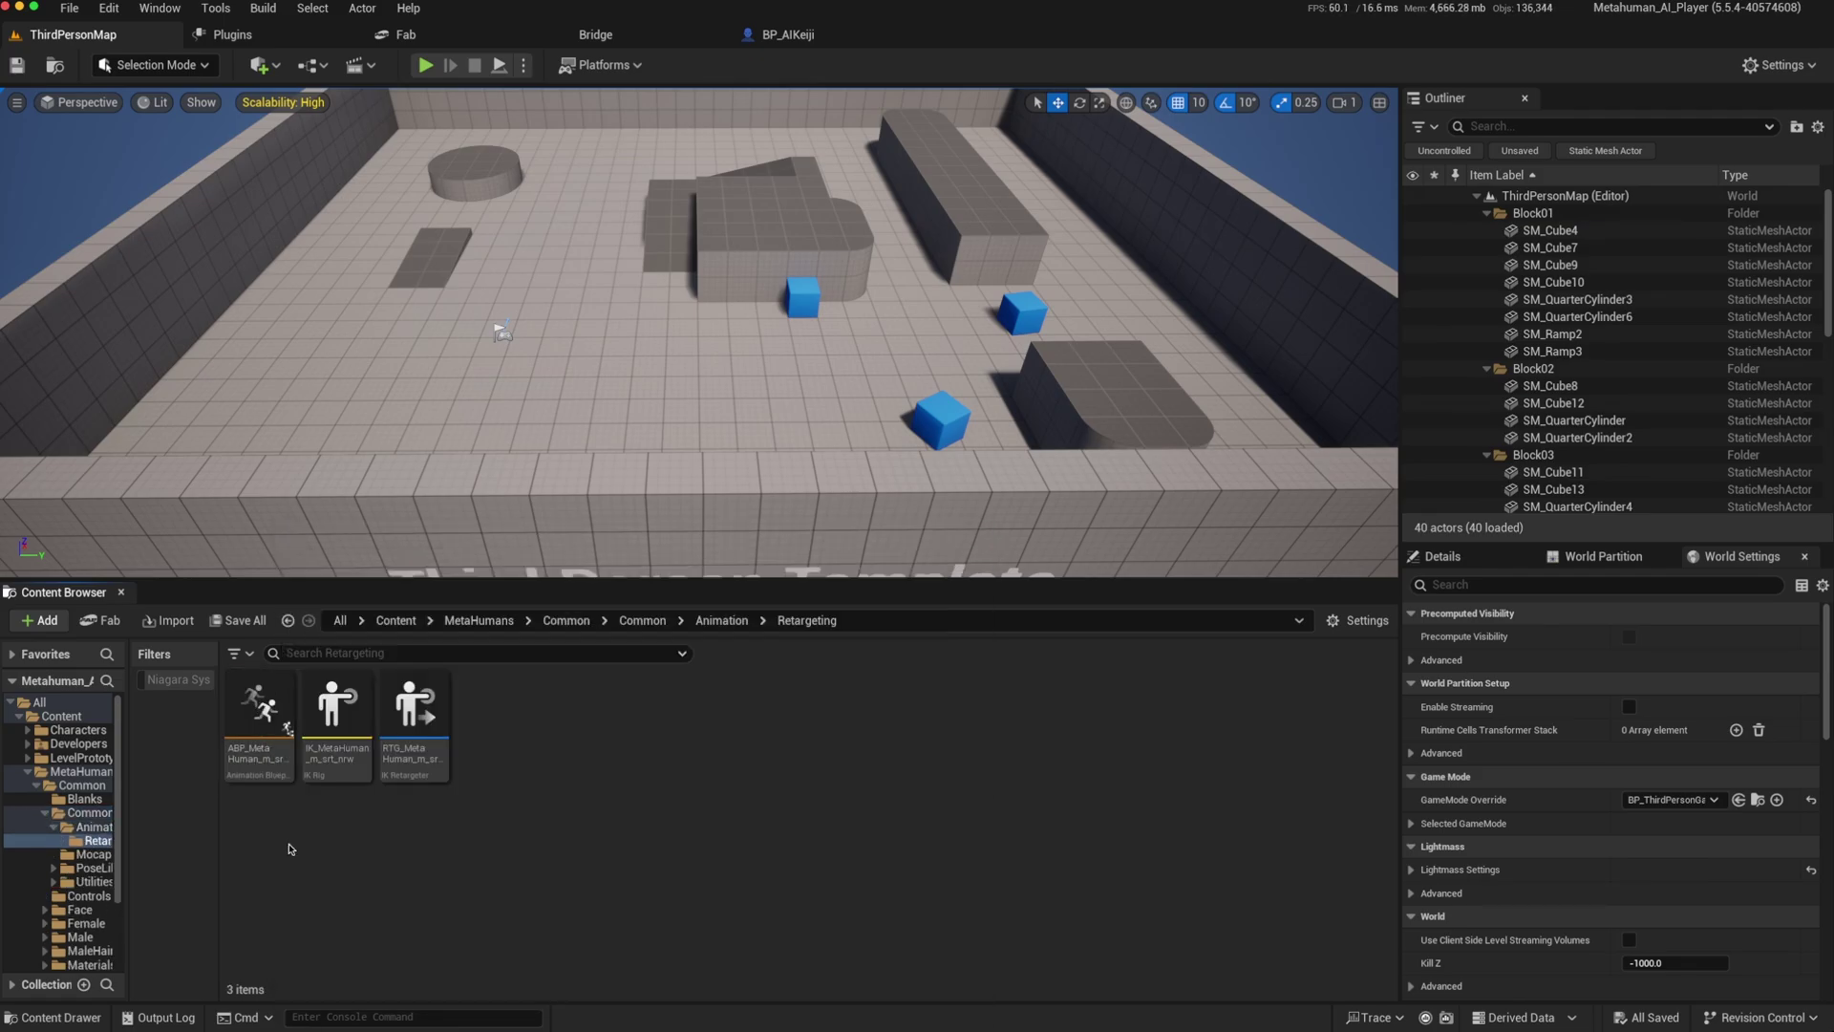
{"action": "mouse_move", "coordinate": [259, 760]}
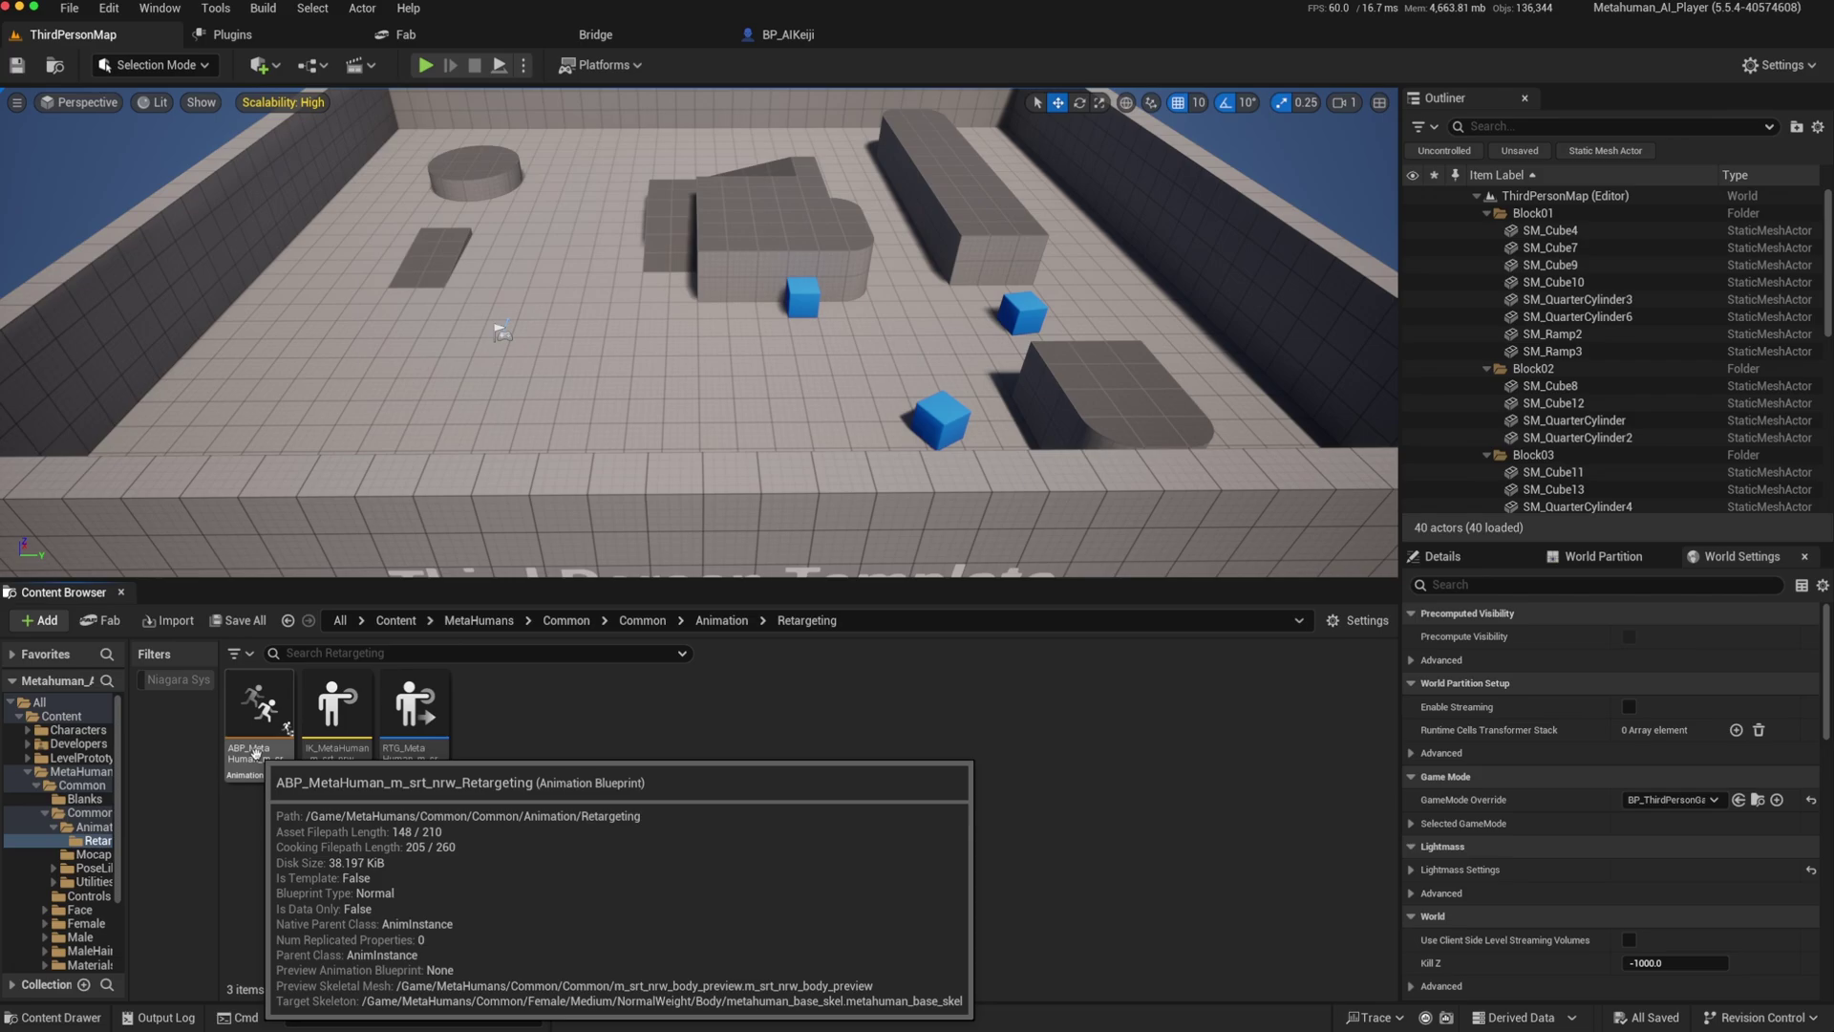
{"action": "double_click", "coordinate": [255, 752]}
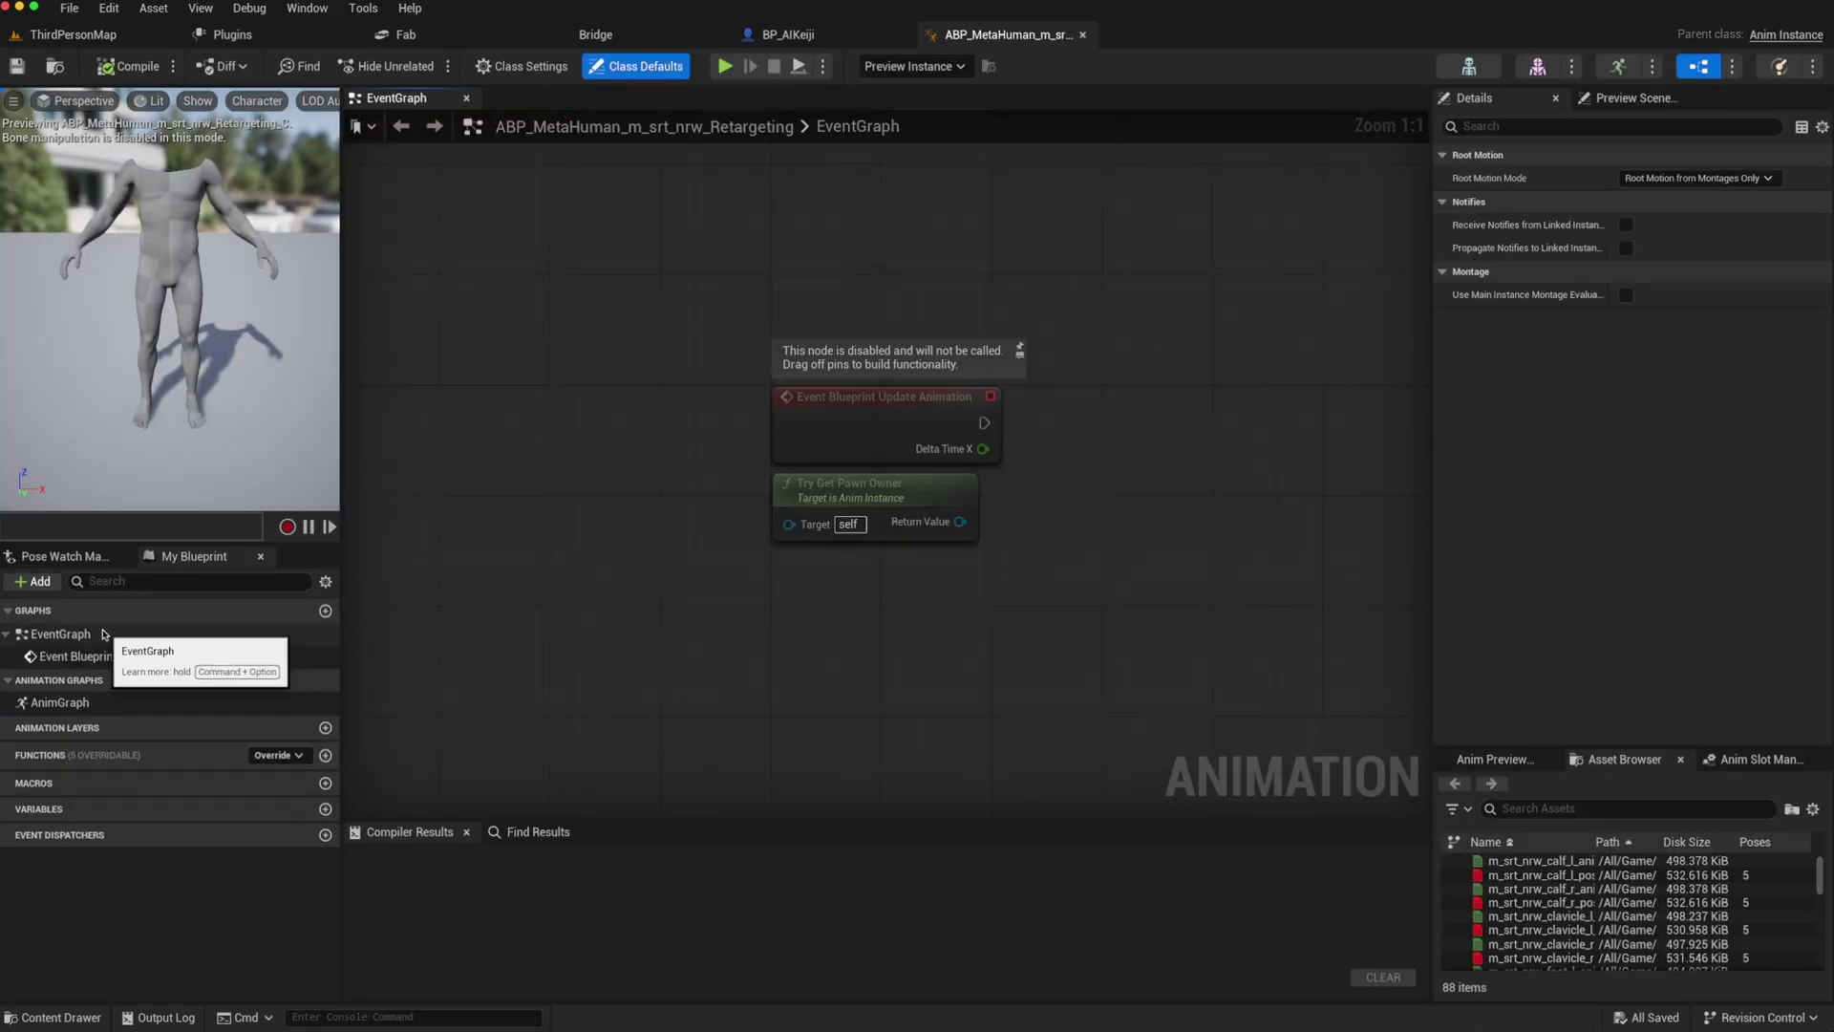
Step: Open the retargeting blueprint's AnimGraph and inspect its Output Pose node
{"action": "left_click", "coordinate": [60, 634]}
{"action": "right_click_drag", "start_coordinate": [829, 677], "coordinate": [602, 731]}
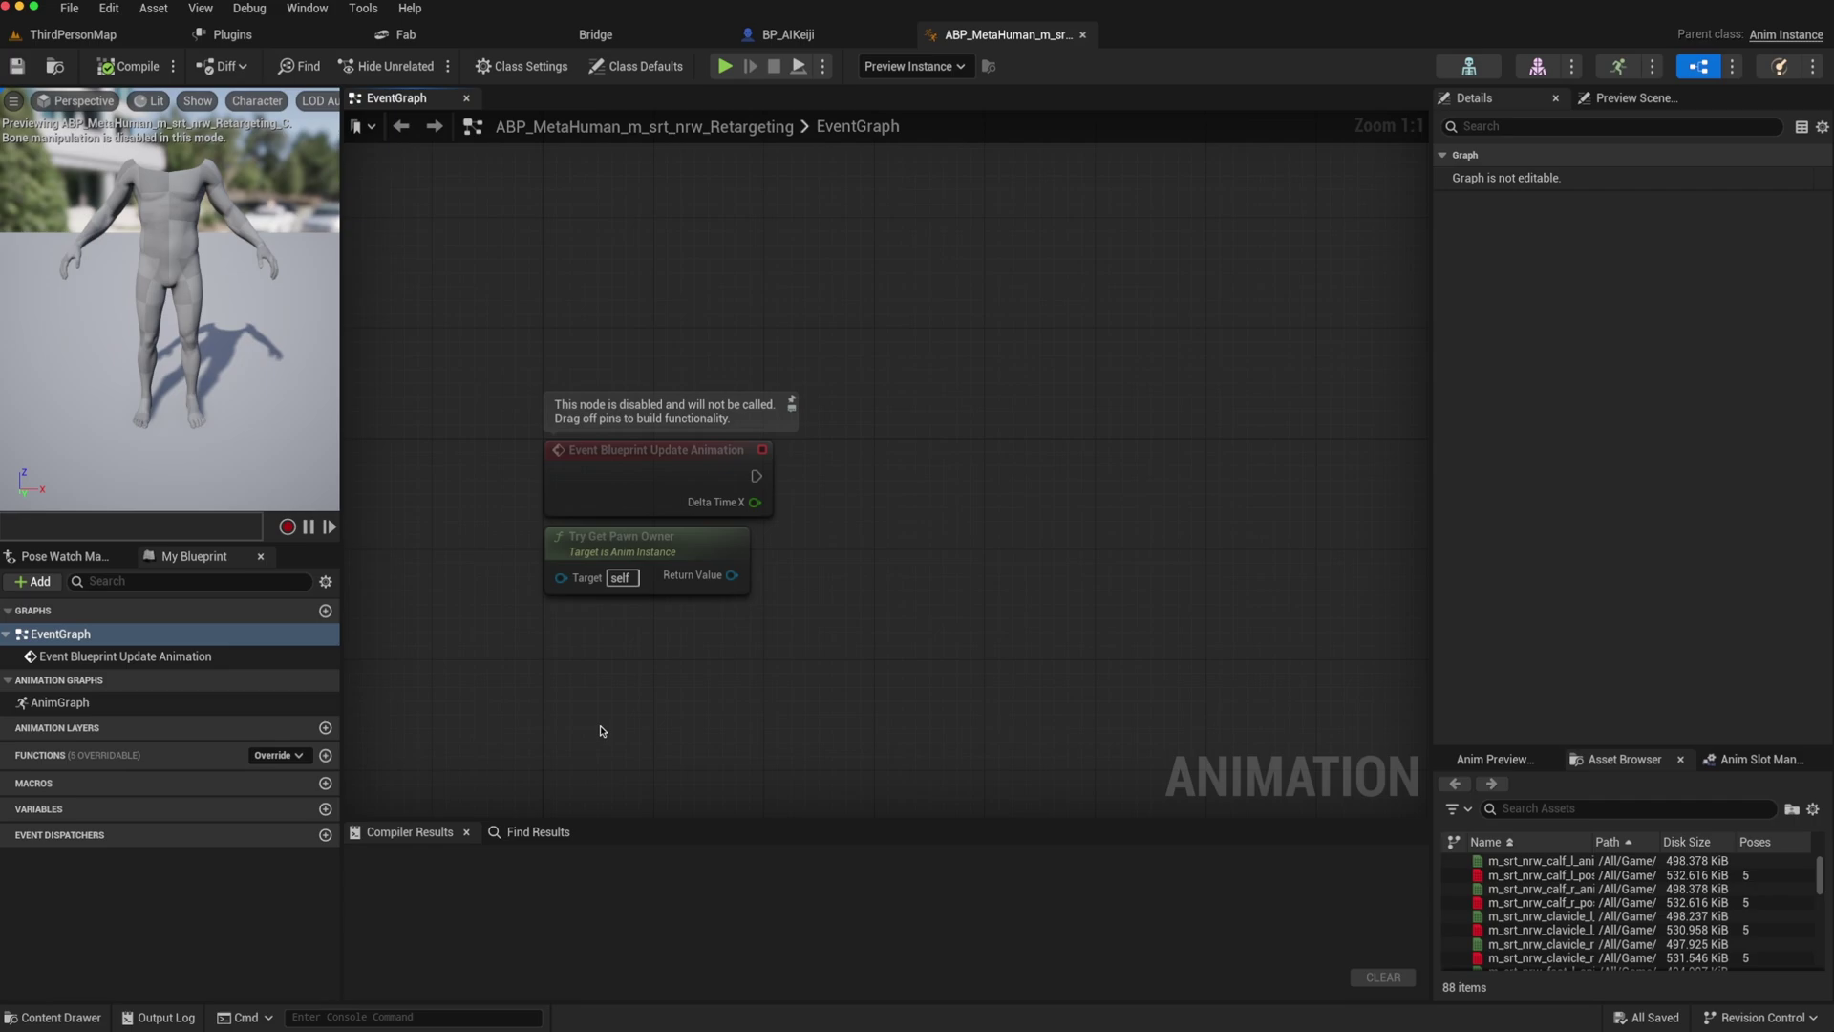
{"action": "double_click", "coordinate": [57, 703]}
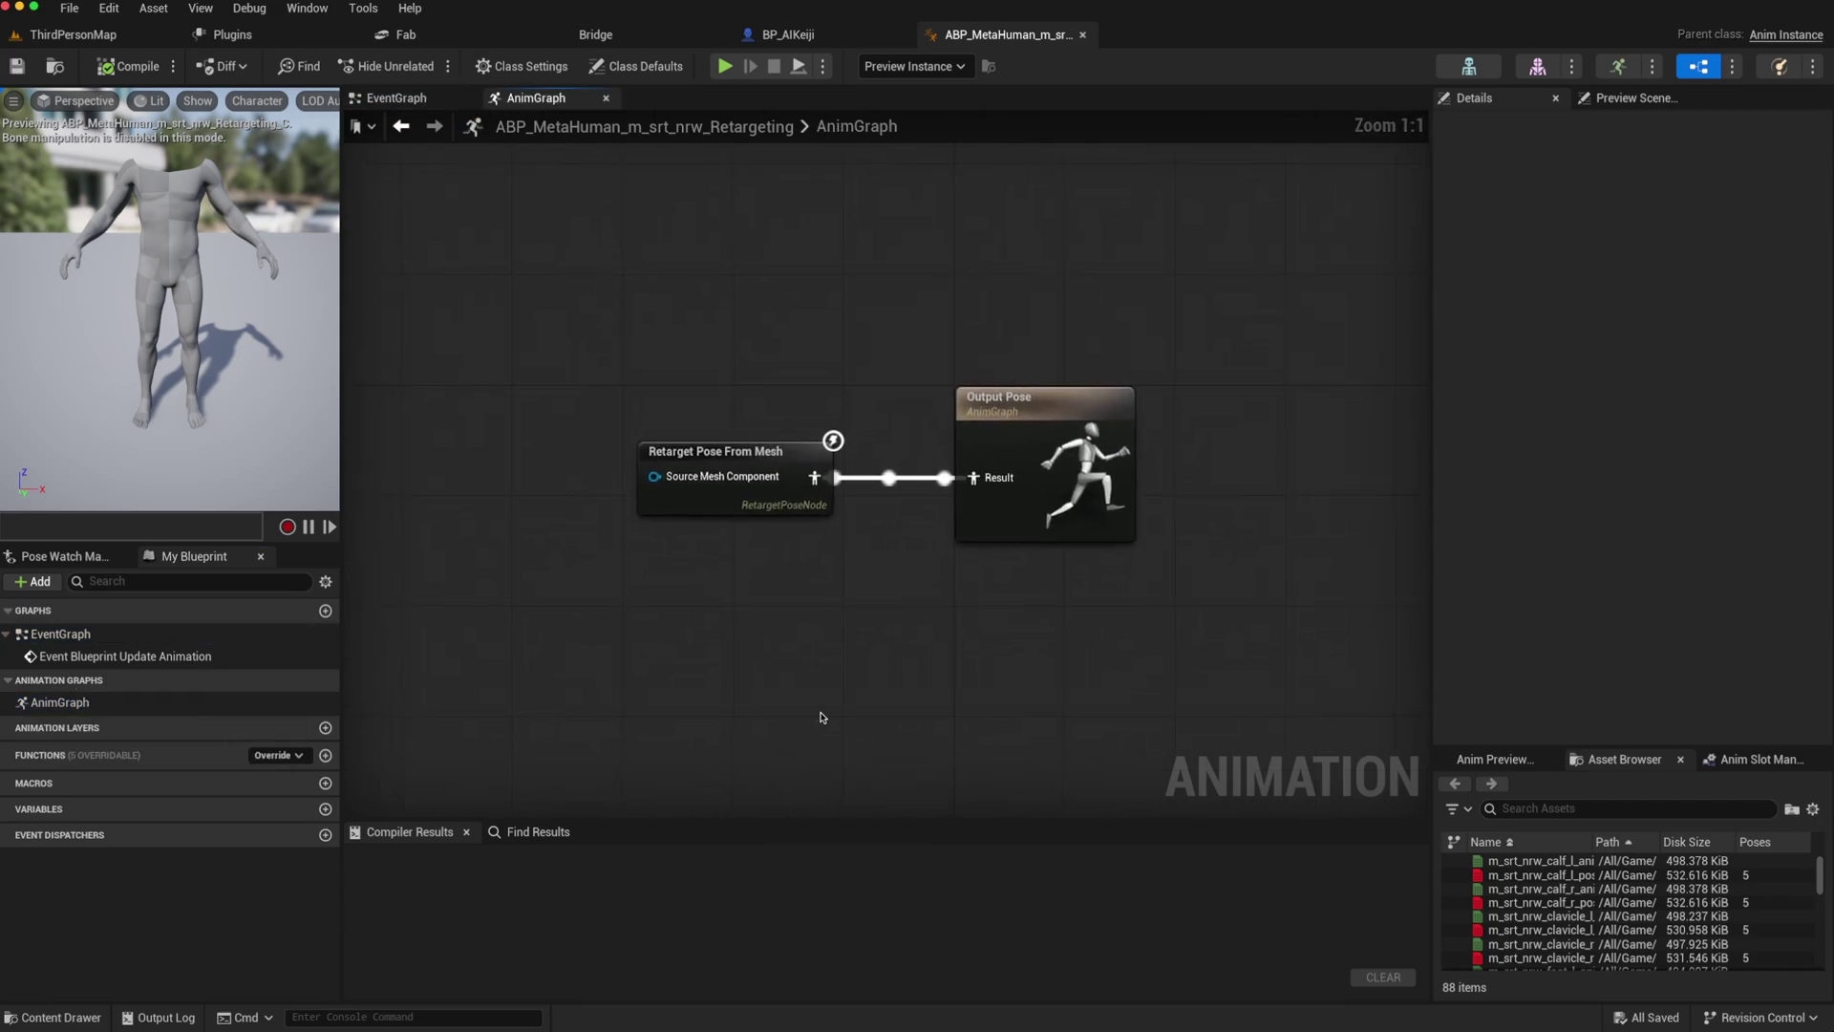
{"action": "right_click_drag", "start_coordinate": [793, 674], "coordinate": [772, 709]}
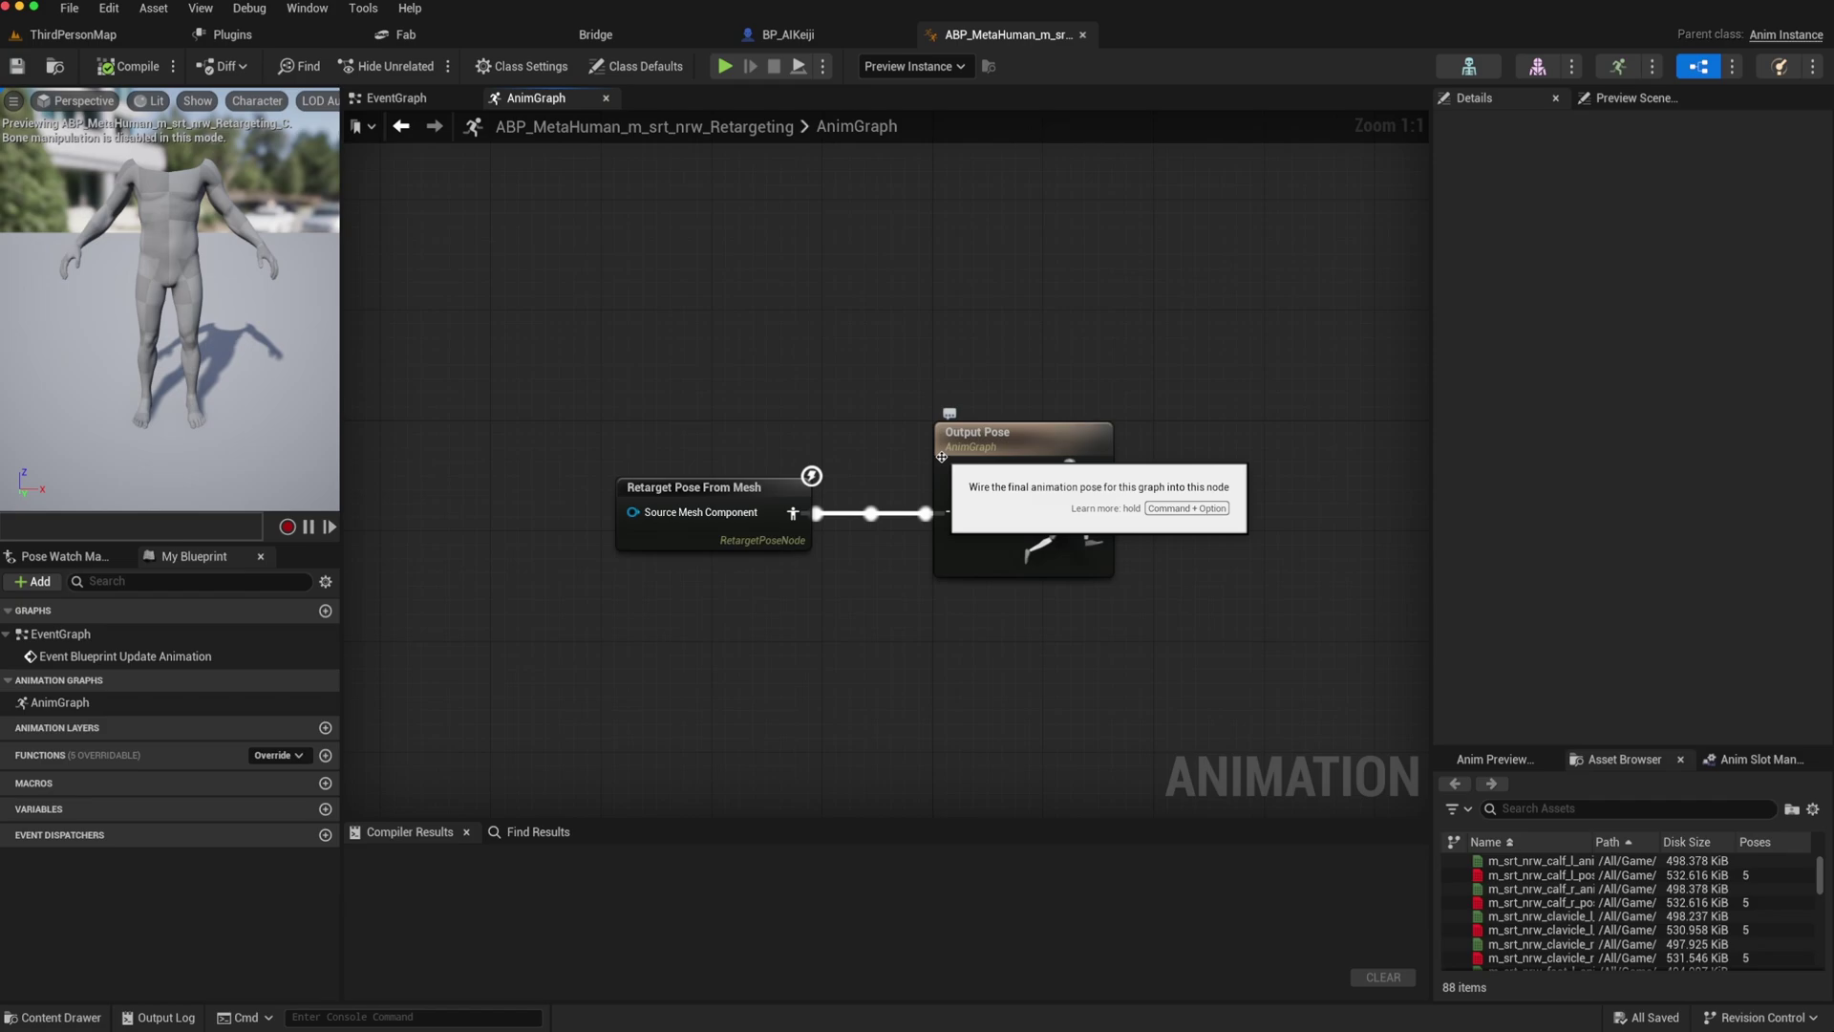
{"action": "left_click", "coordinate": [975, 445]}
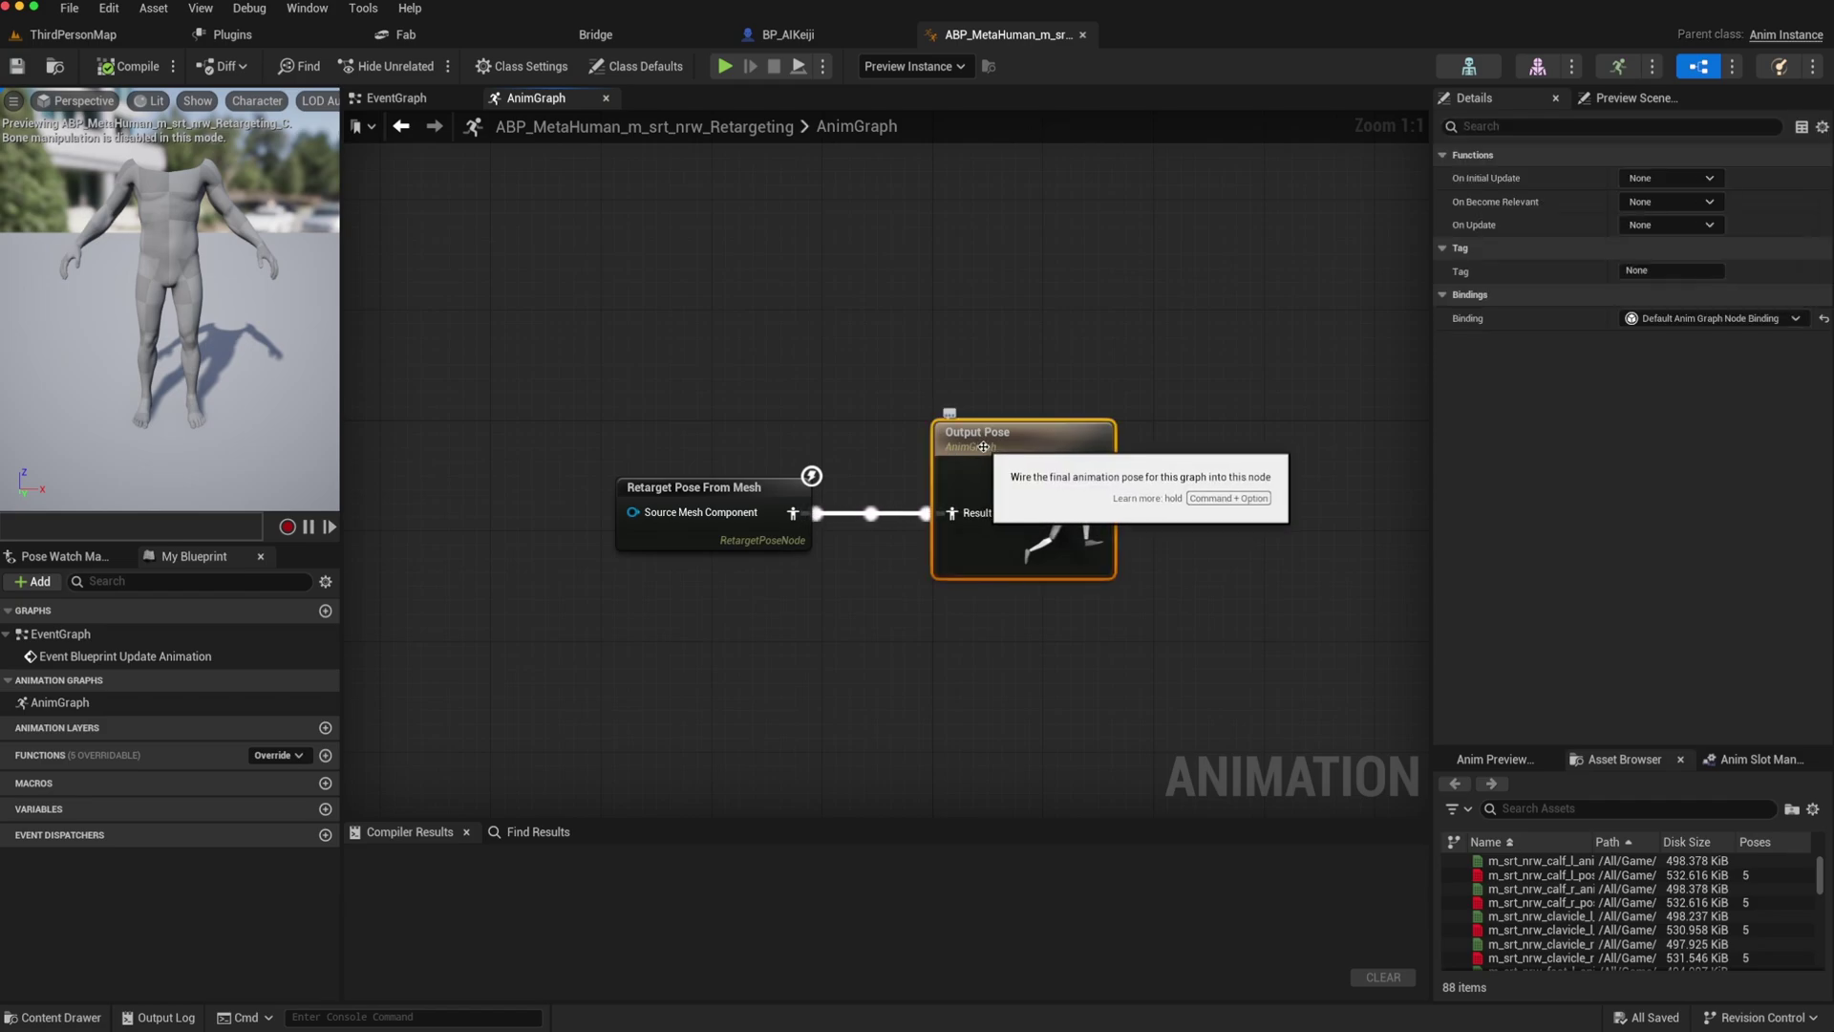
{"action": "left_click", "coordinate": [658, 411]}
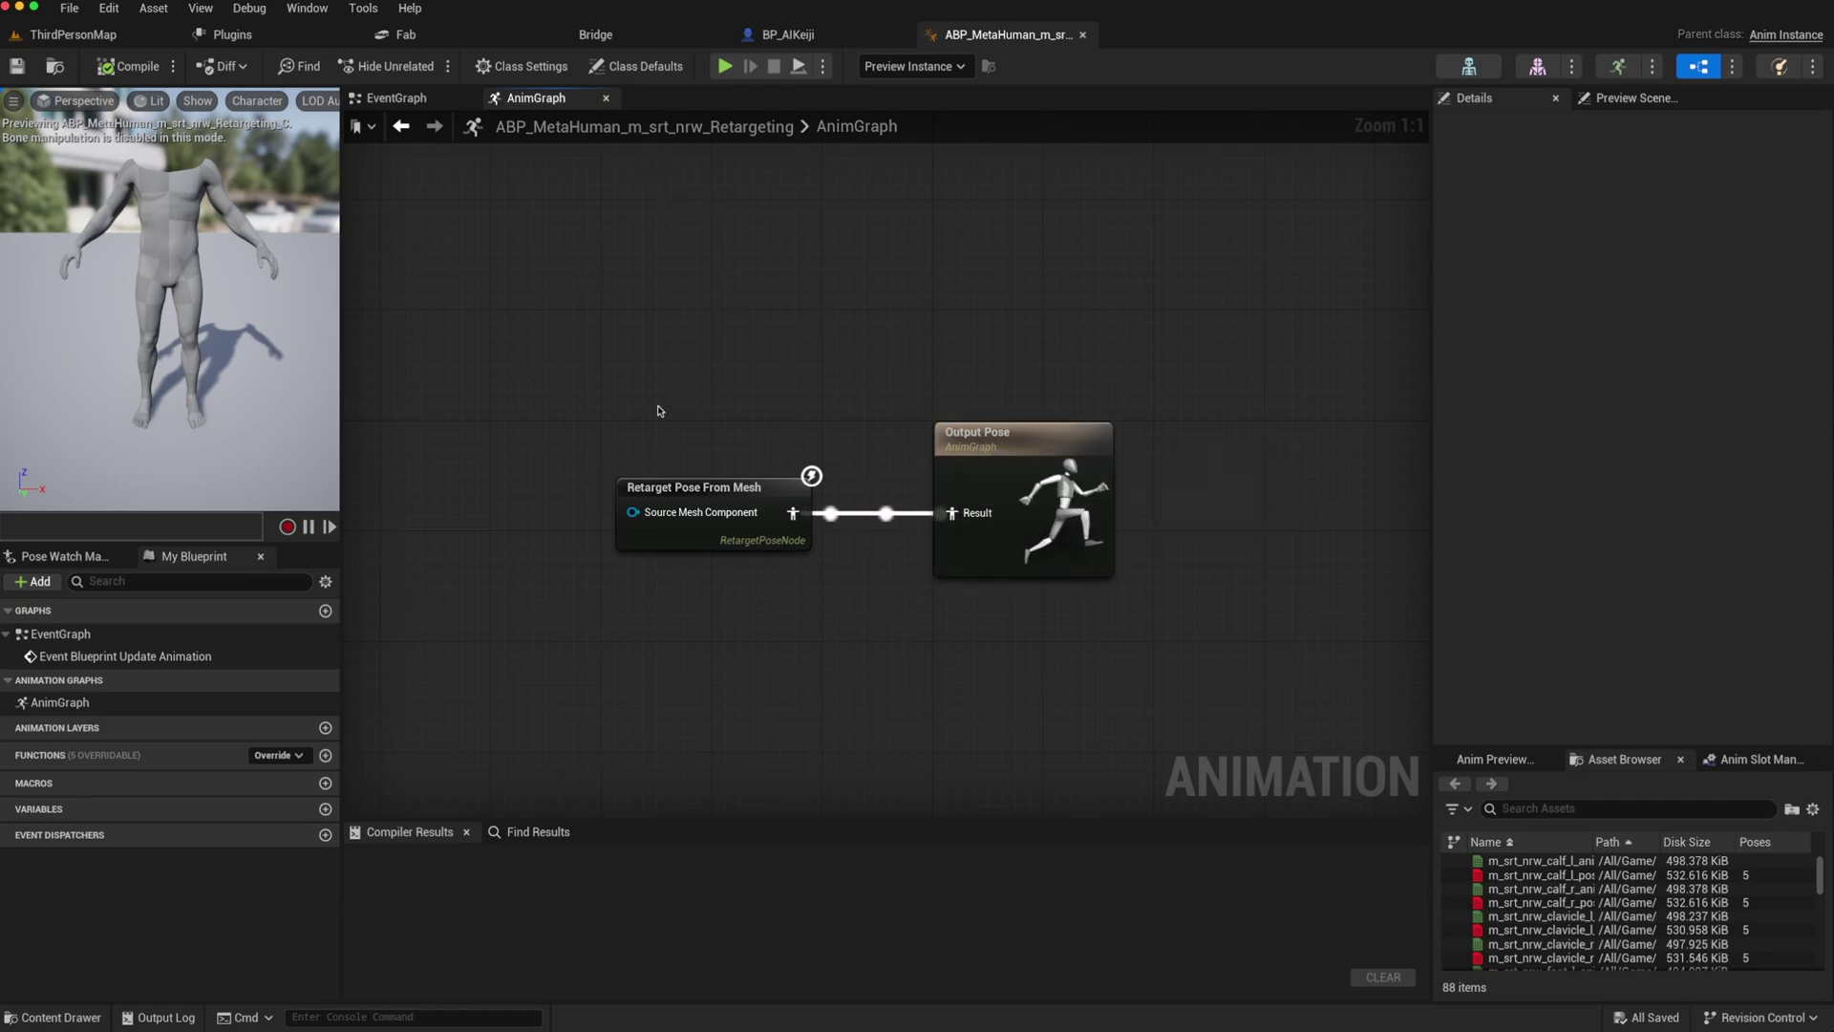
Step: Review the Retarget Pose From Mesh node's Custom Retarget Profile, Class Settings and Class Defaults
{"action": "left_click", "coordinate": [687, 489]}
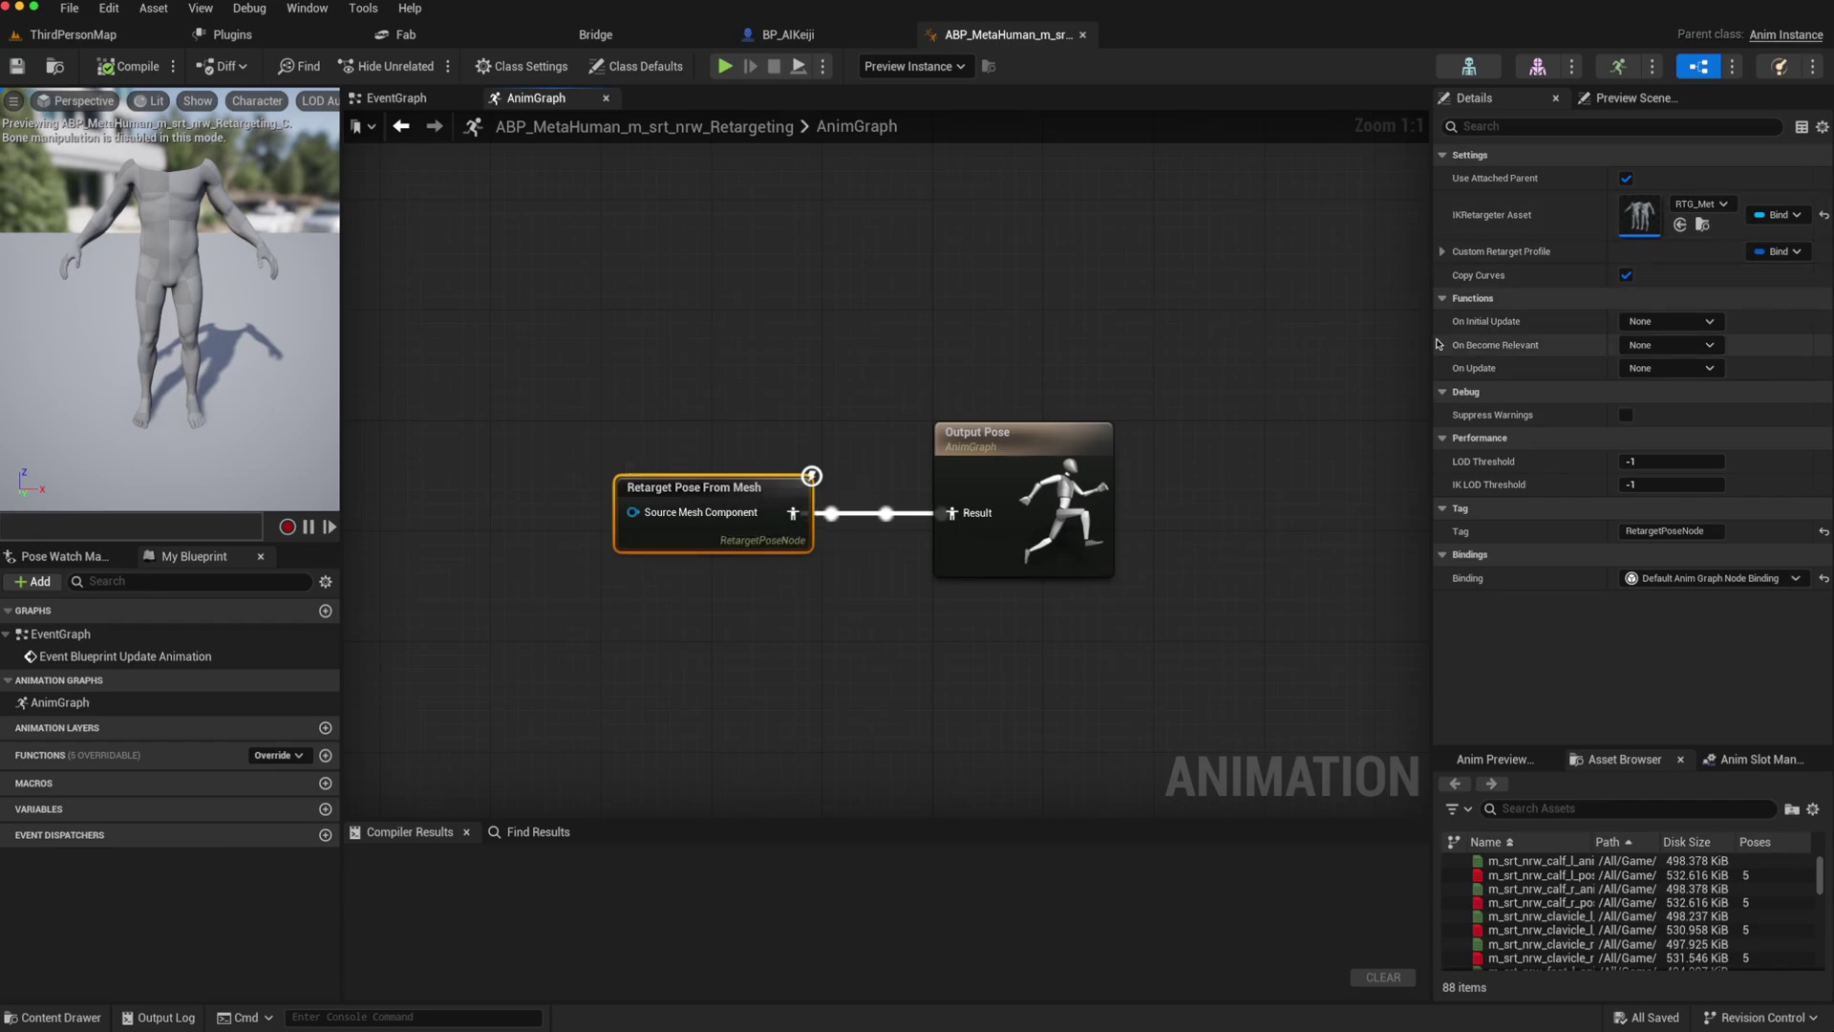
{"action": "left_click_drag", "start_coordinate": [1438, 344], "coordinate": [1339, 334]}
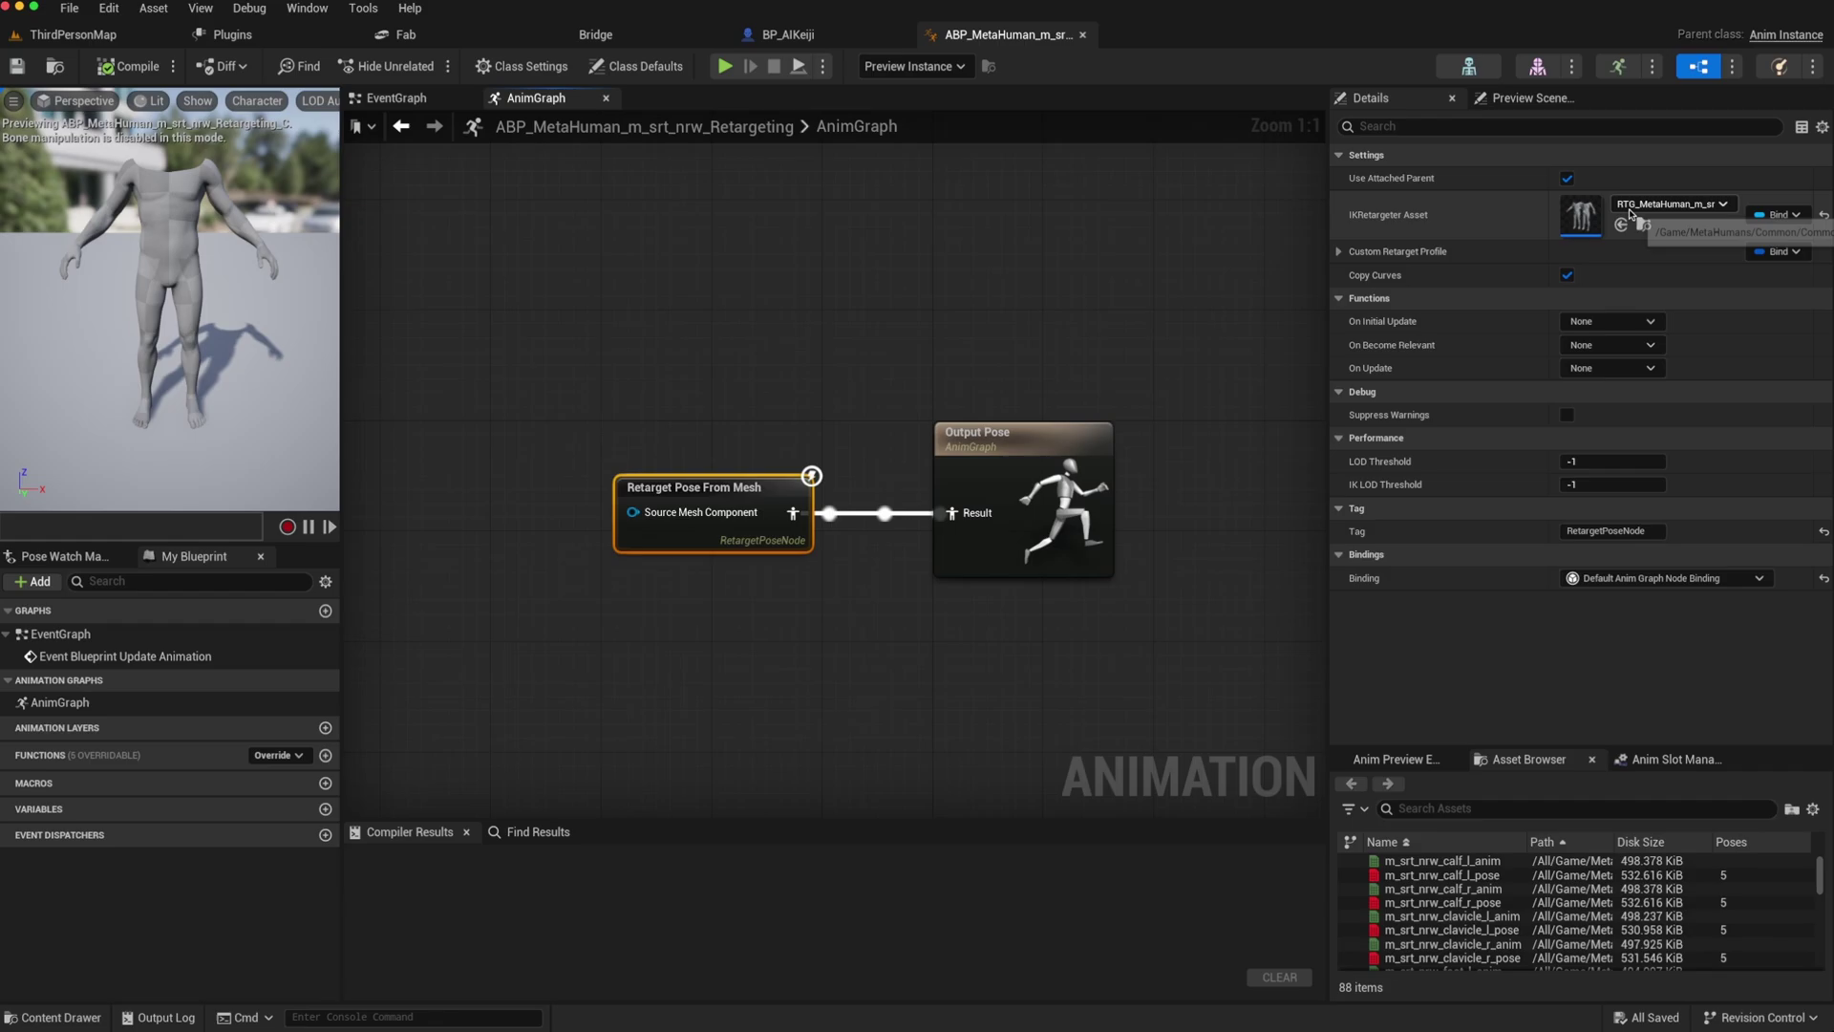
{"action": "left_click", "coordinate": [1400, 252]}
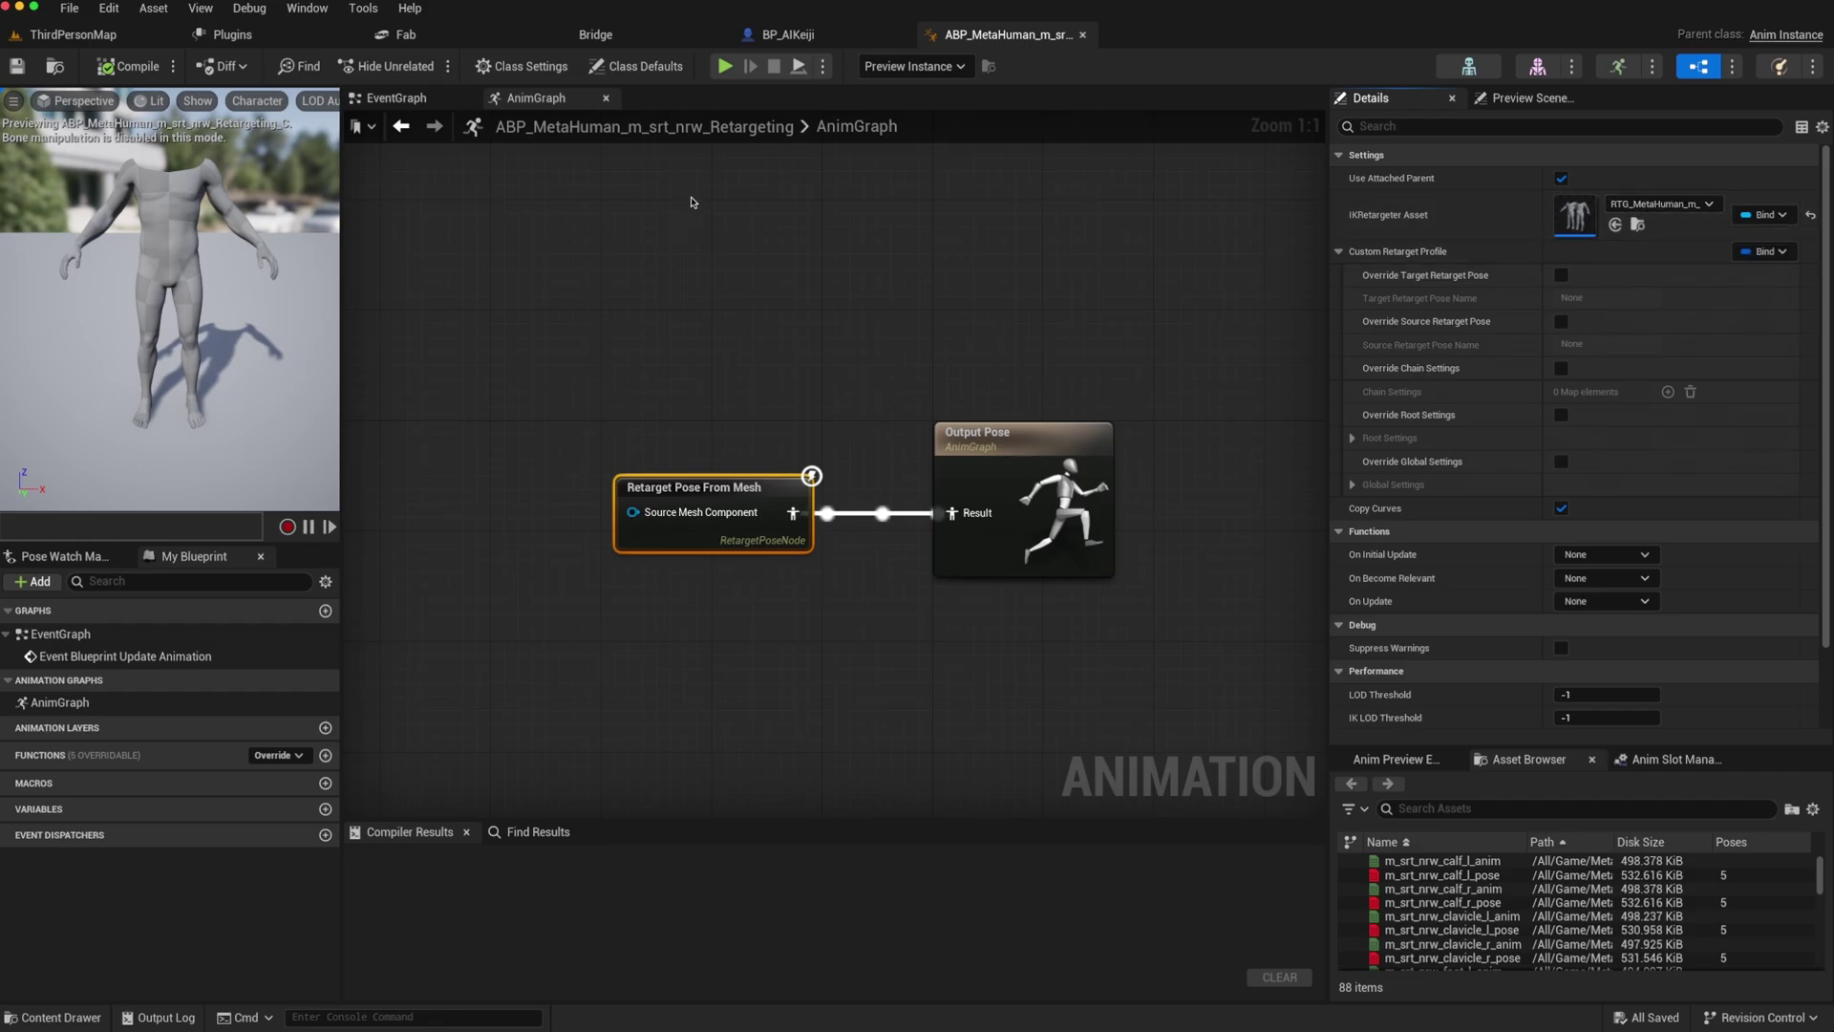
{"action": "left_click", "coordinate": [522, 66]}
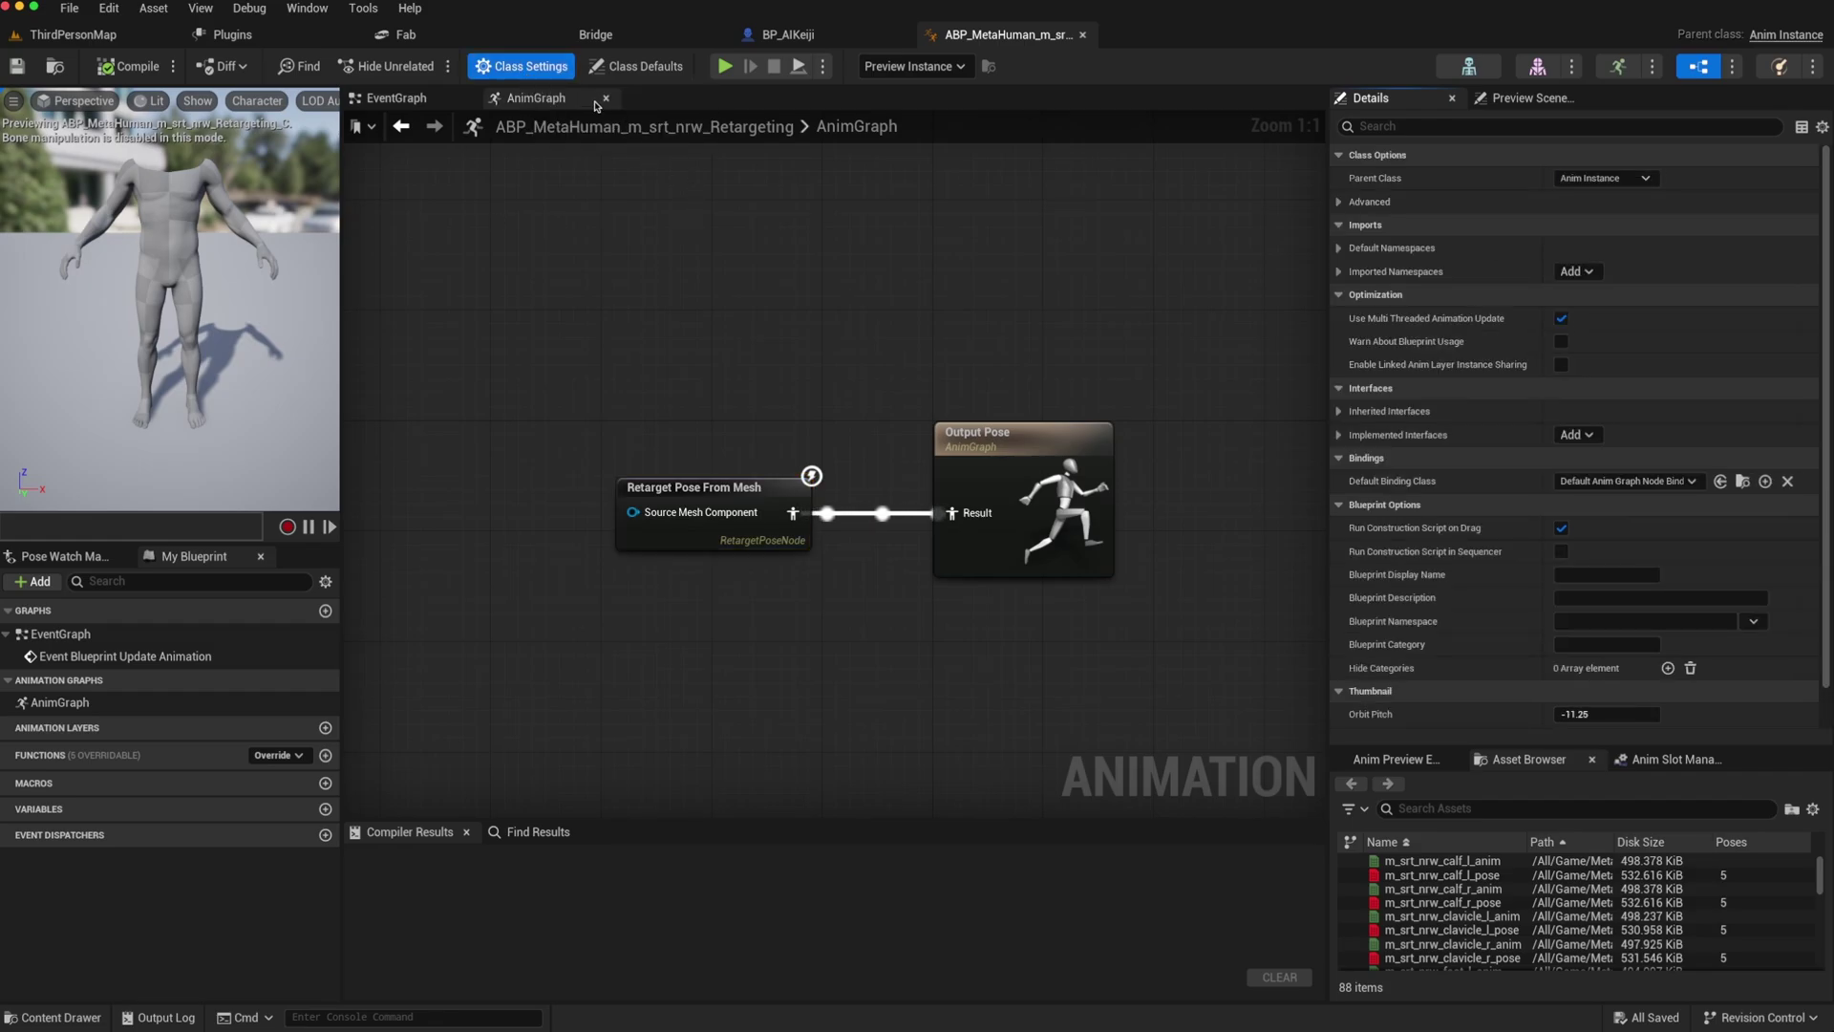
{"action": "left_click", "coordinate": [636, 65]}
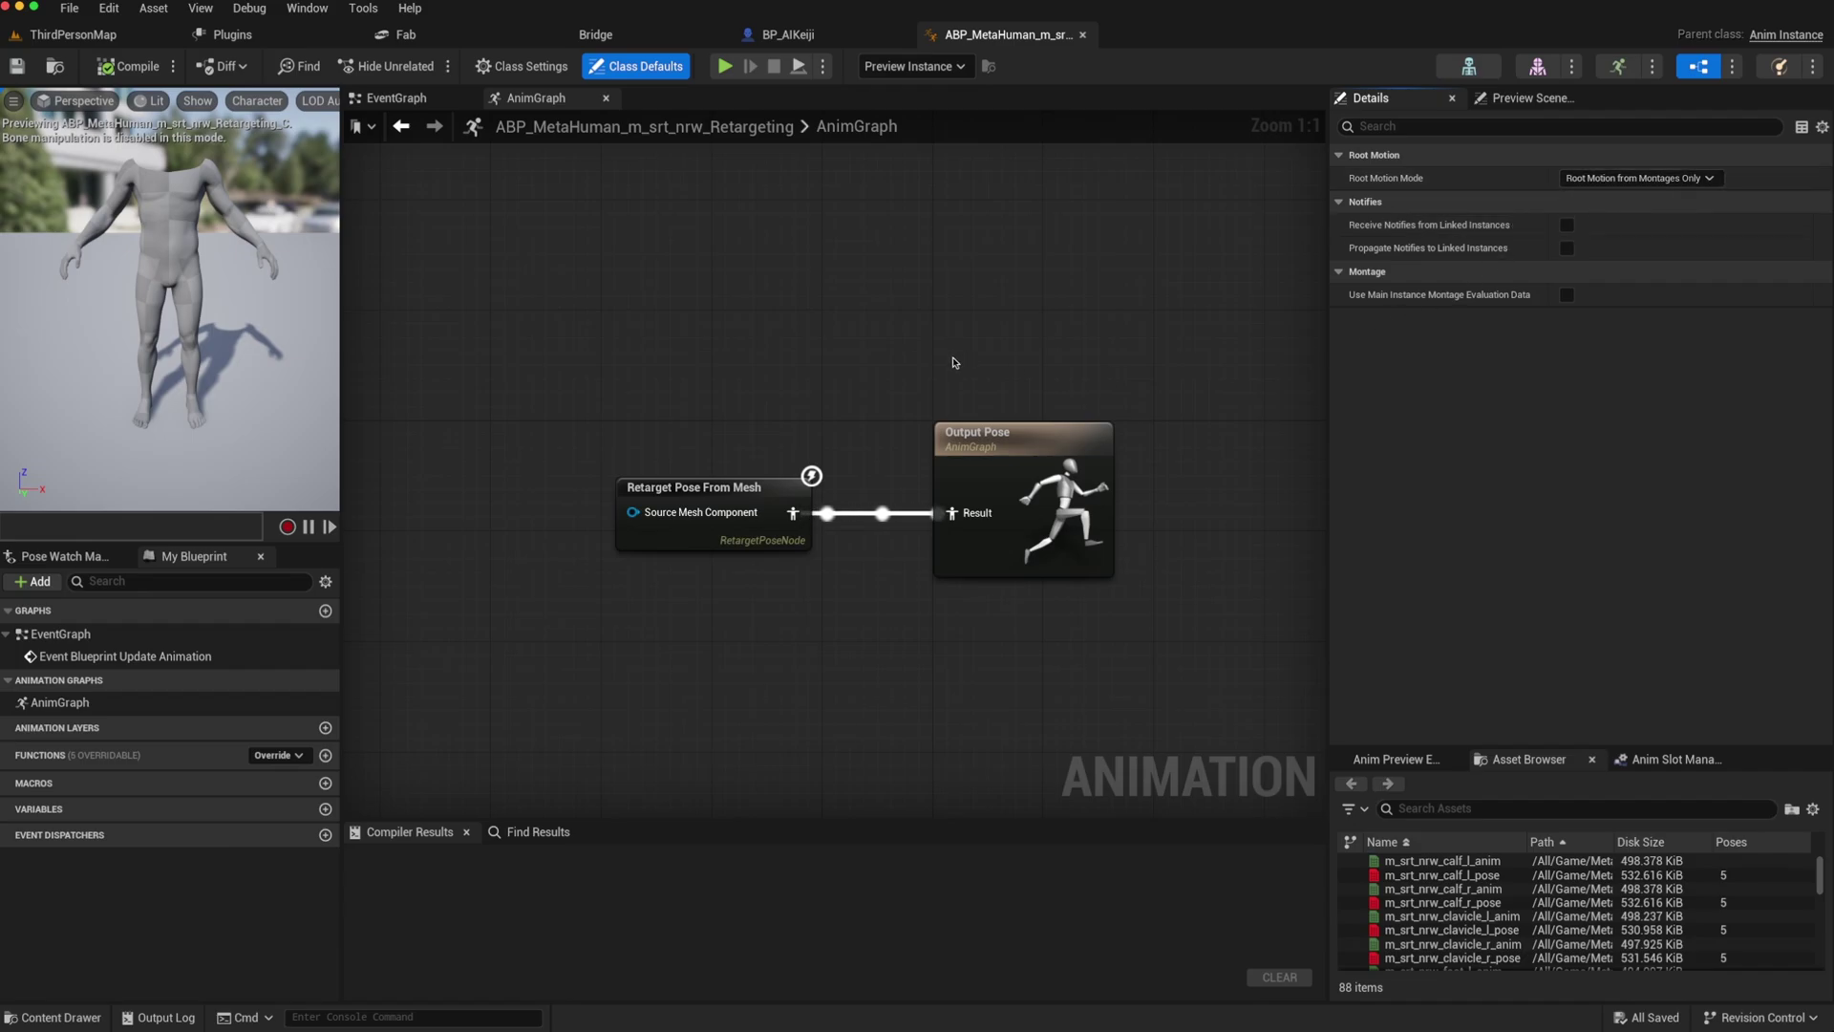
Step: Rename the retargeting animation blueprint to ABP_Keiji_Meta and return to BP_AIKeiji
{"action": "left_click", "coordinate": [73, 34]}
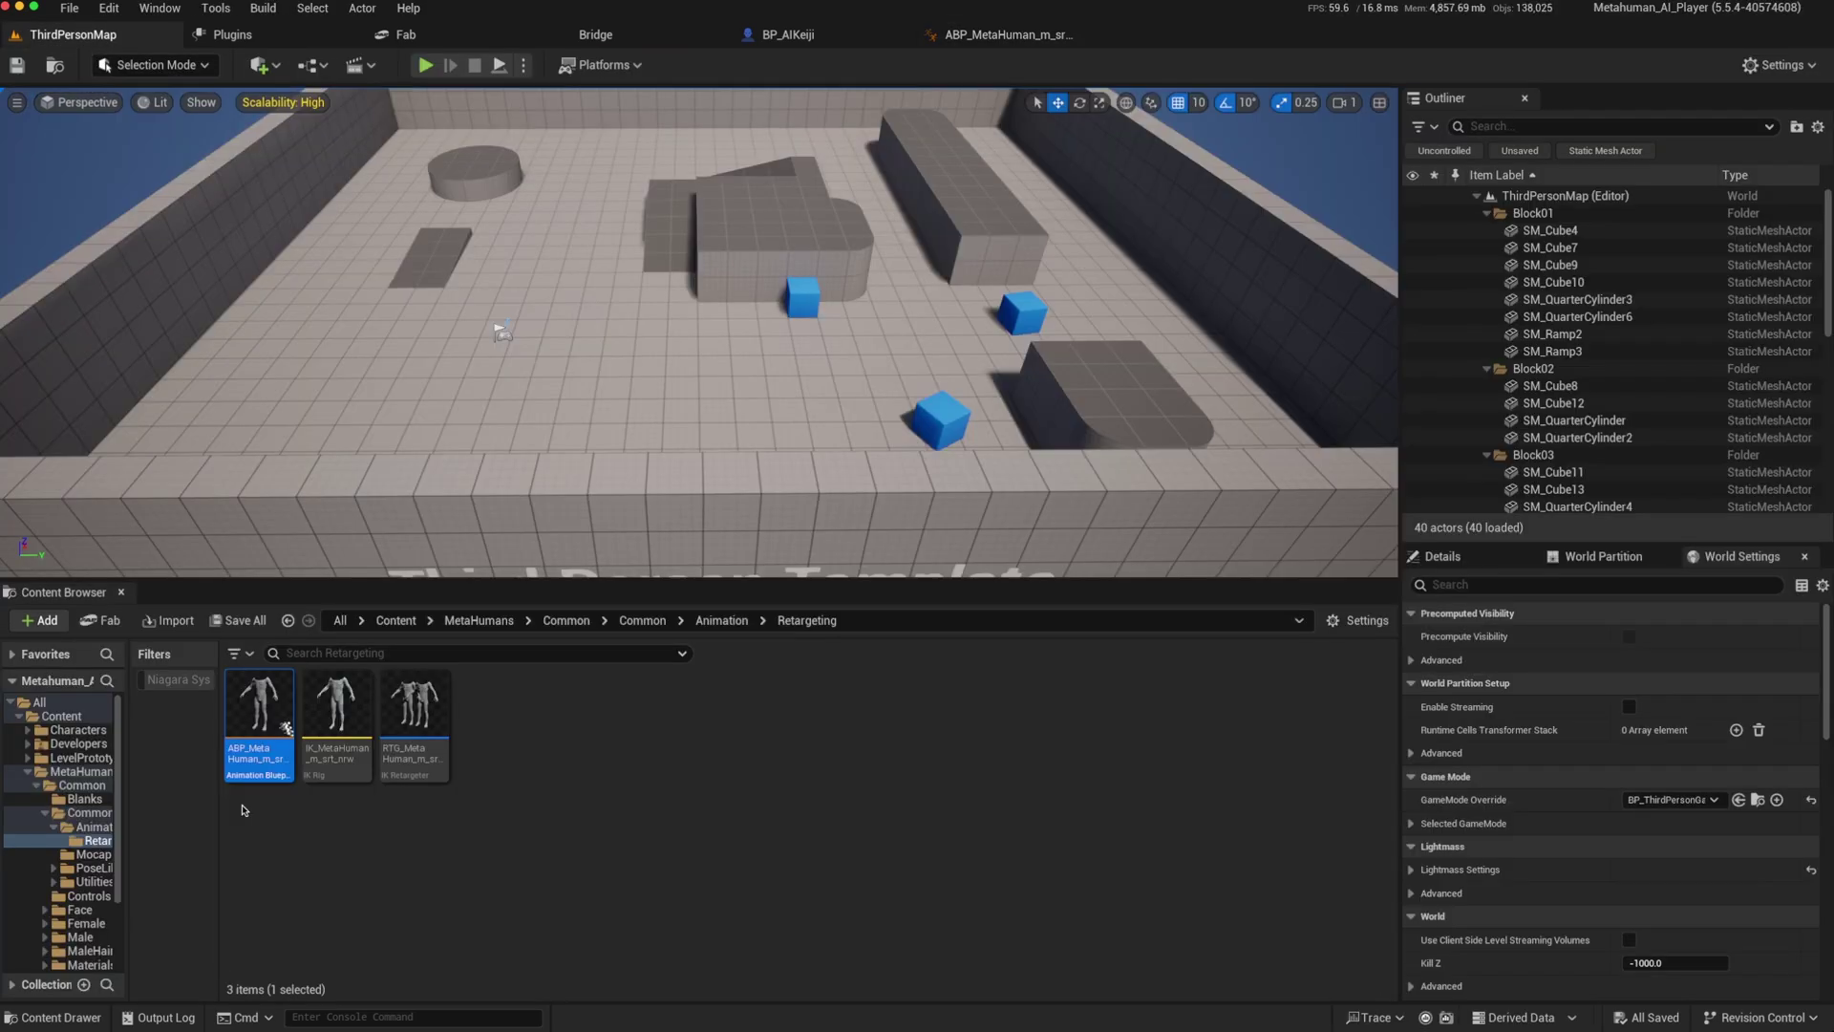
{"action": "mouse_move", "coordinate": [243, 753]}
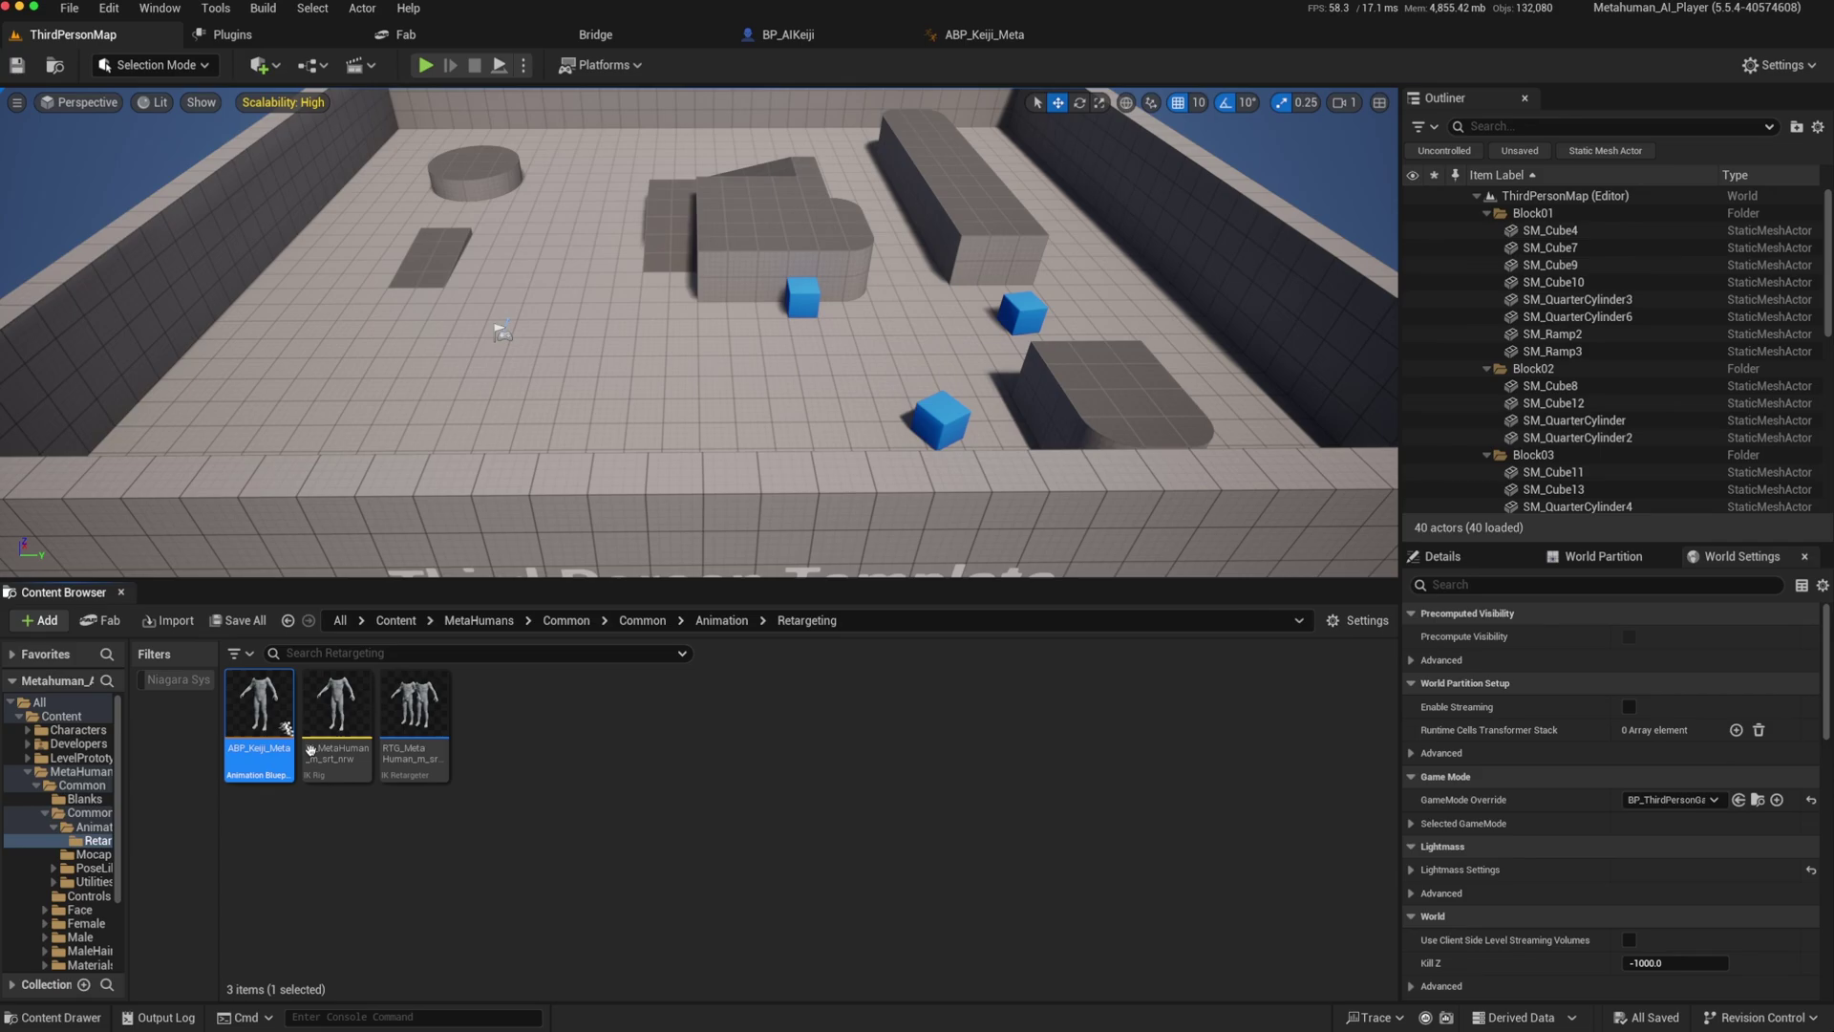
{"action": "left_click", "coordinate": [820, 38]}
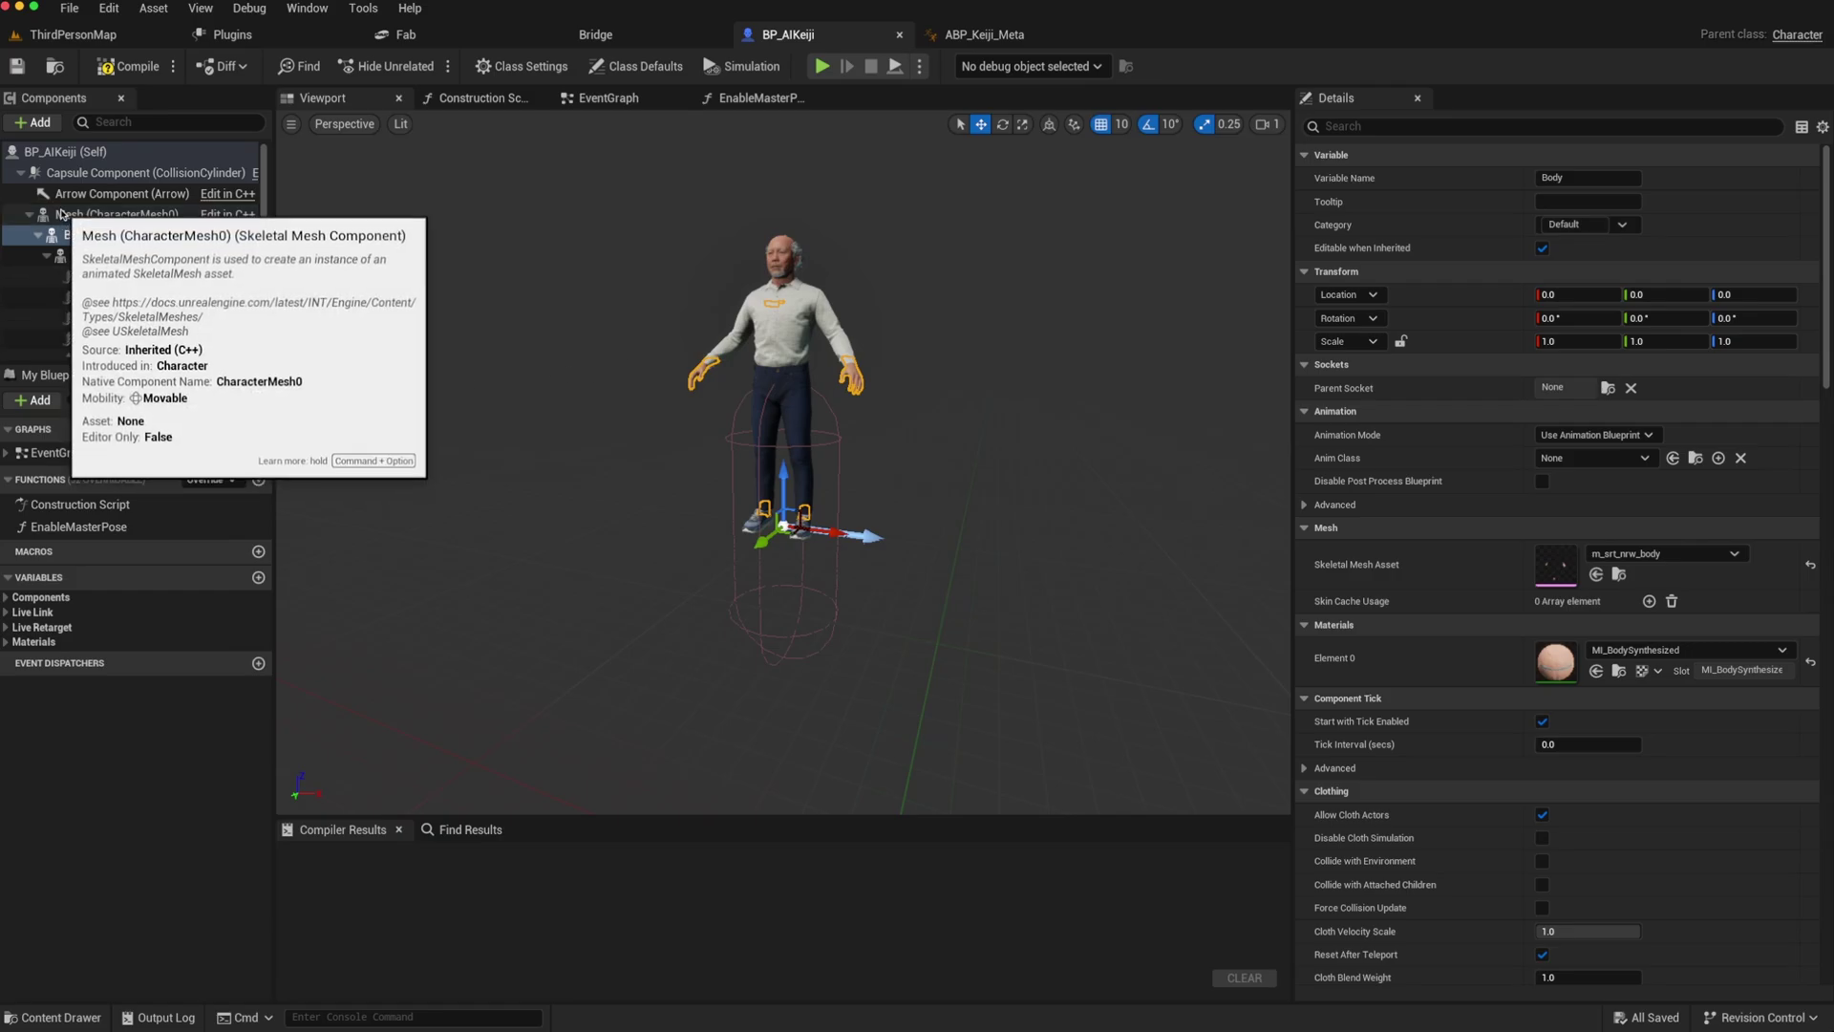
Step: Assign SKM_Quinn as the skeletal mesh of the inherited Mesh component
{"action": "left_click", "coordinate": [60, 214]}
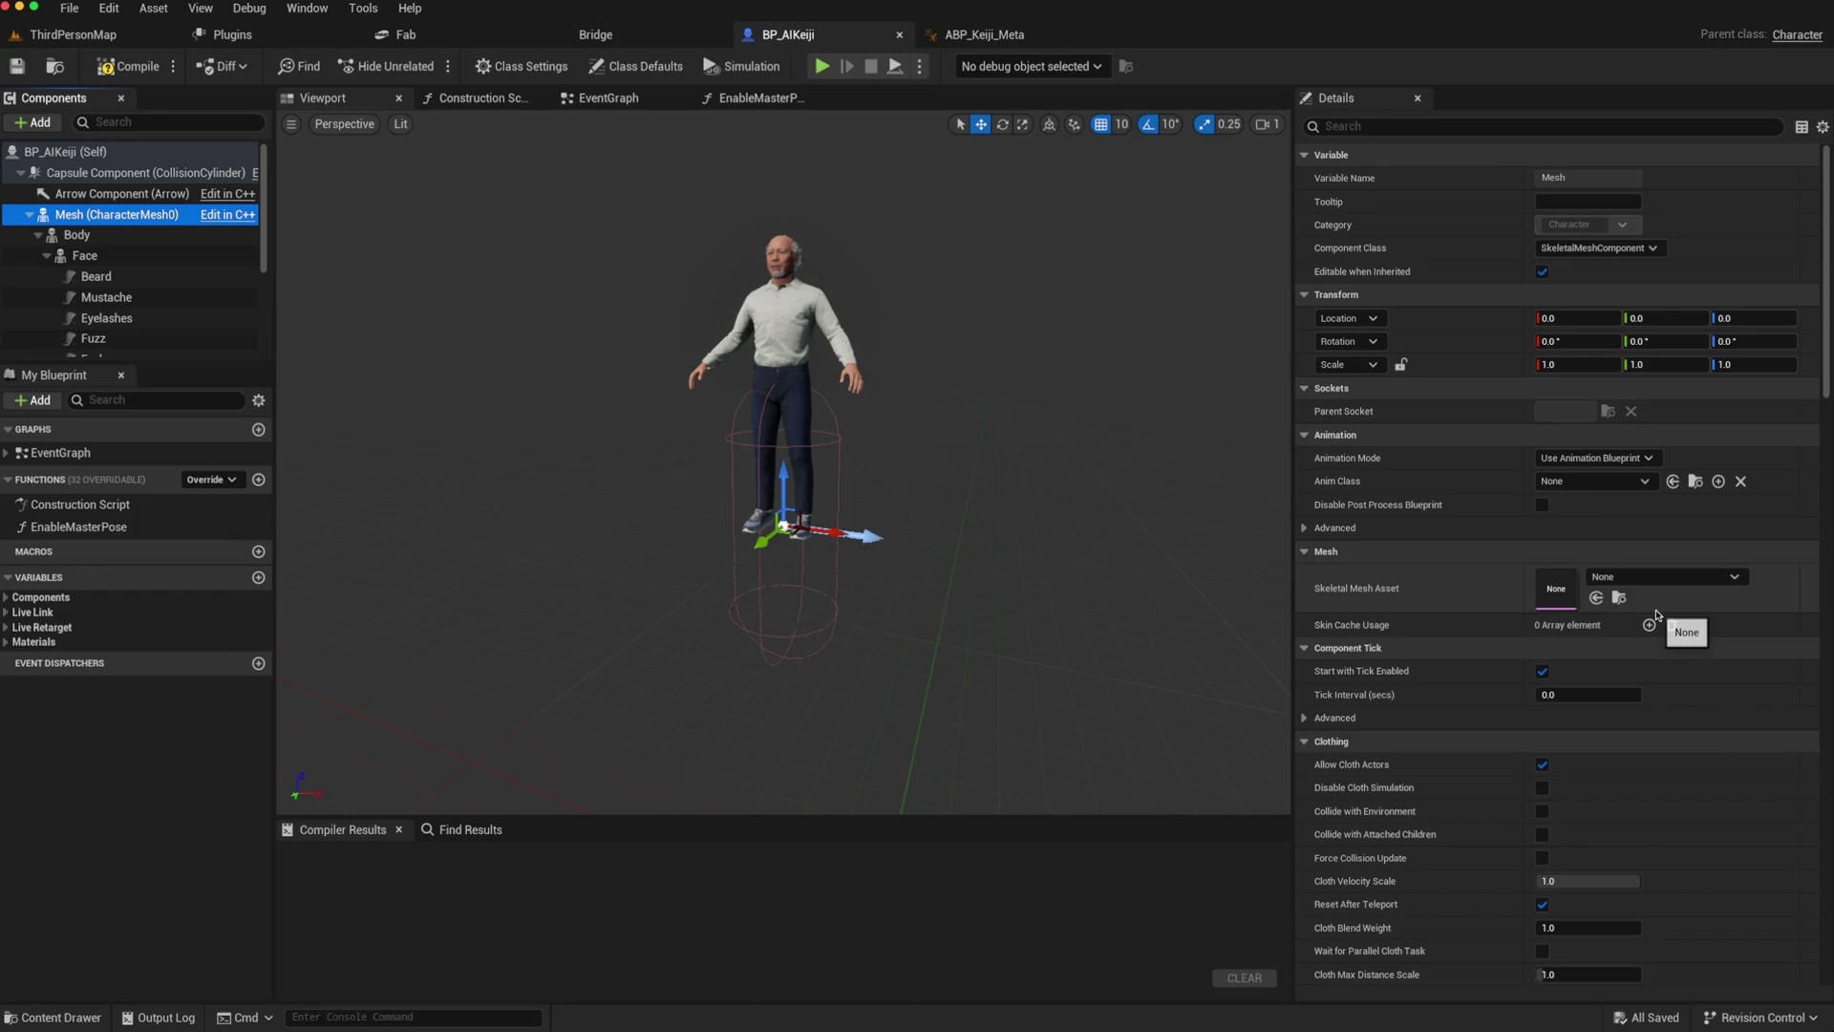
{"action": "left_click", "coordinate": [1735, 579]}
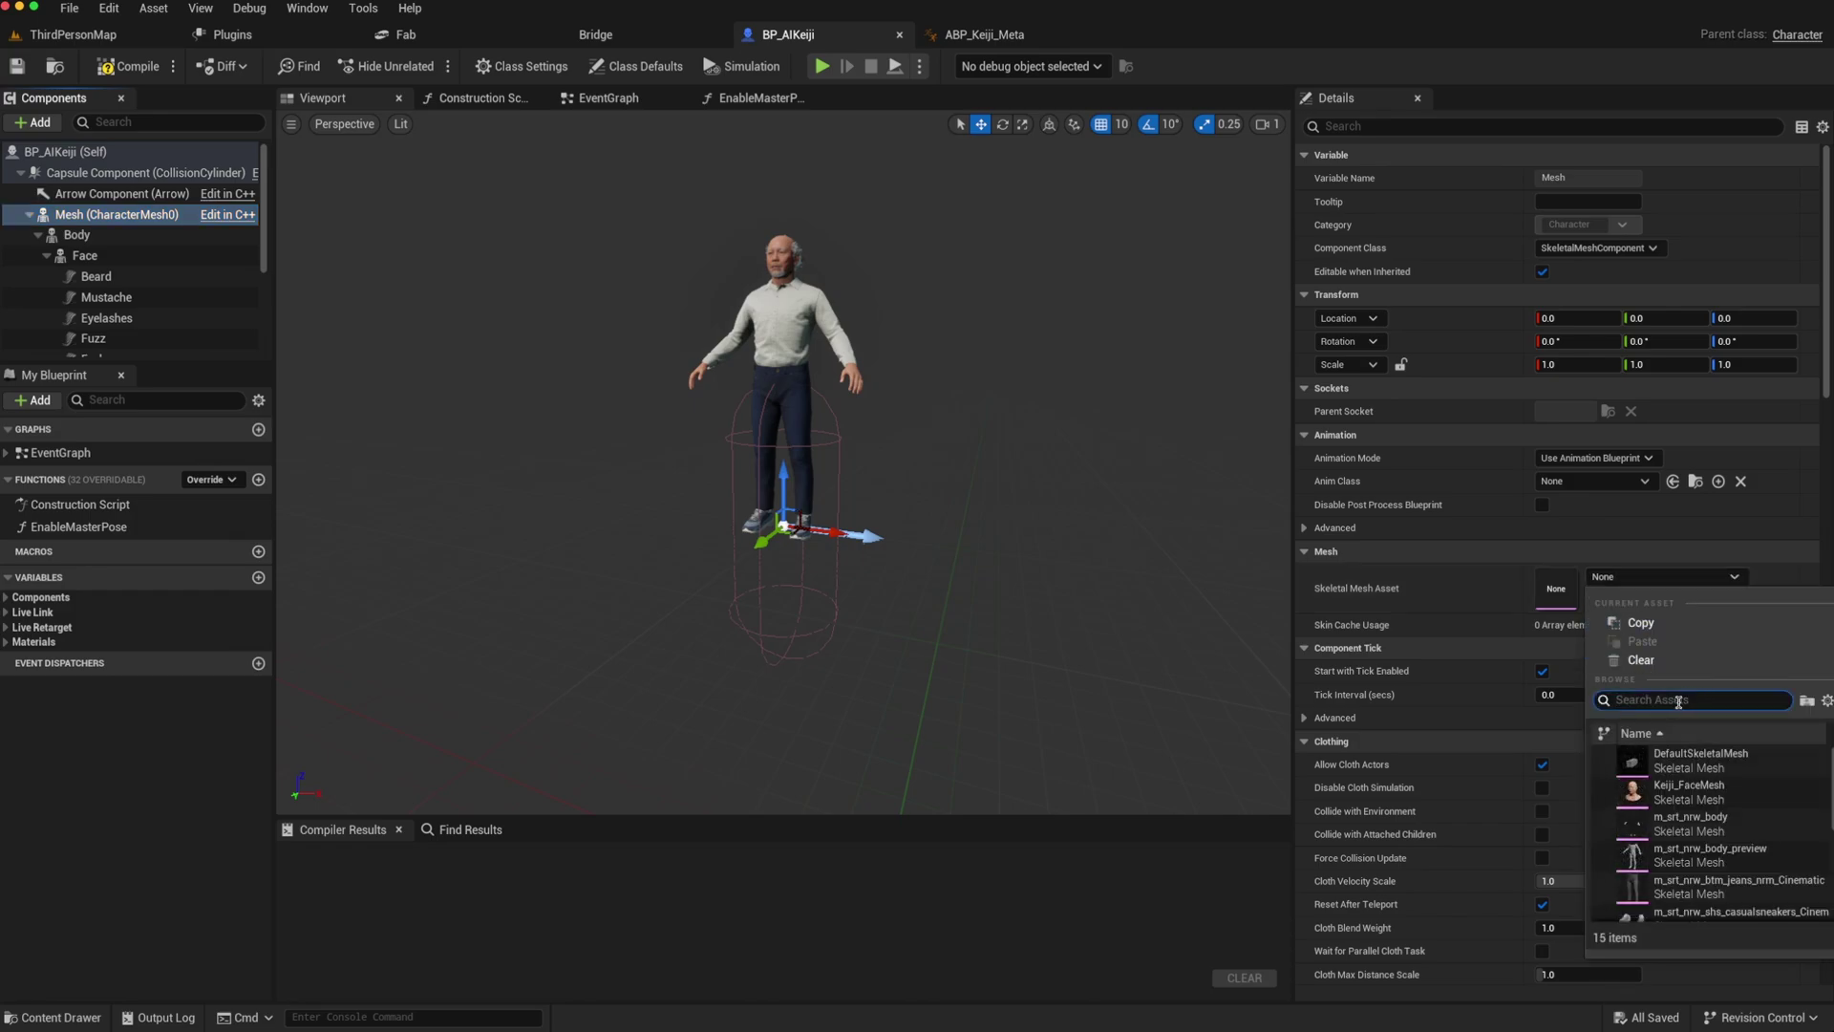
{"action": "type", "text": "qui"}
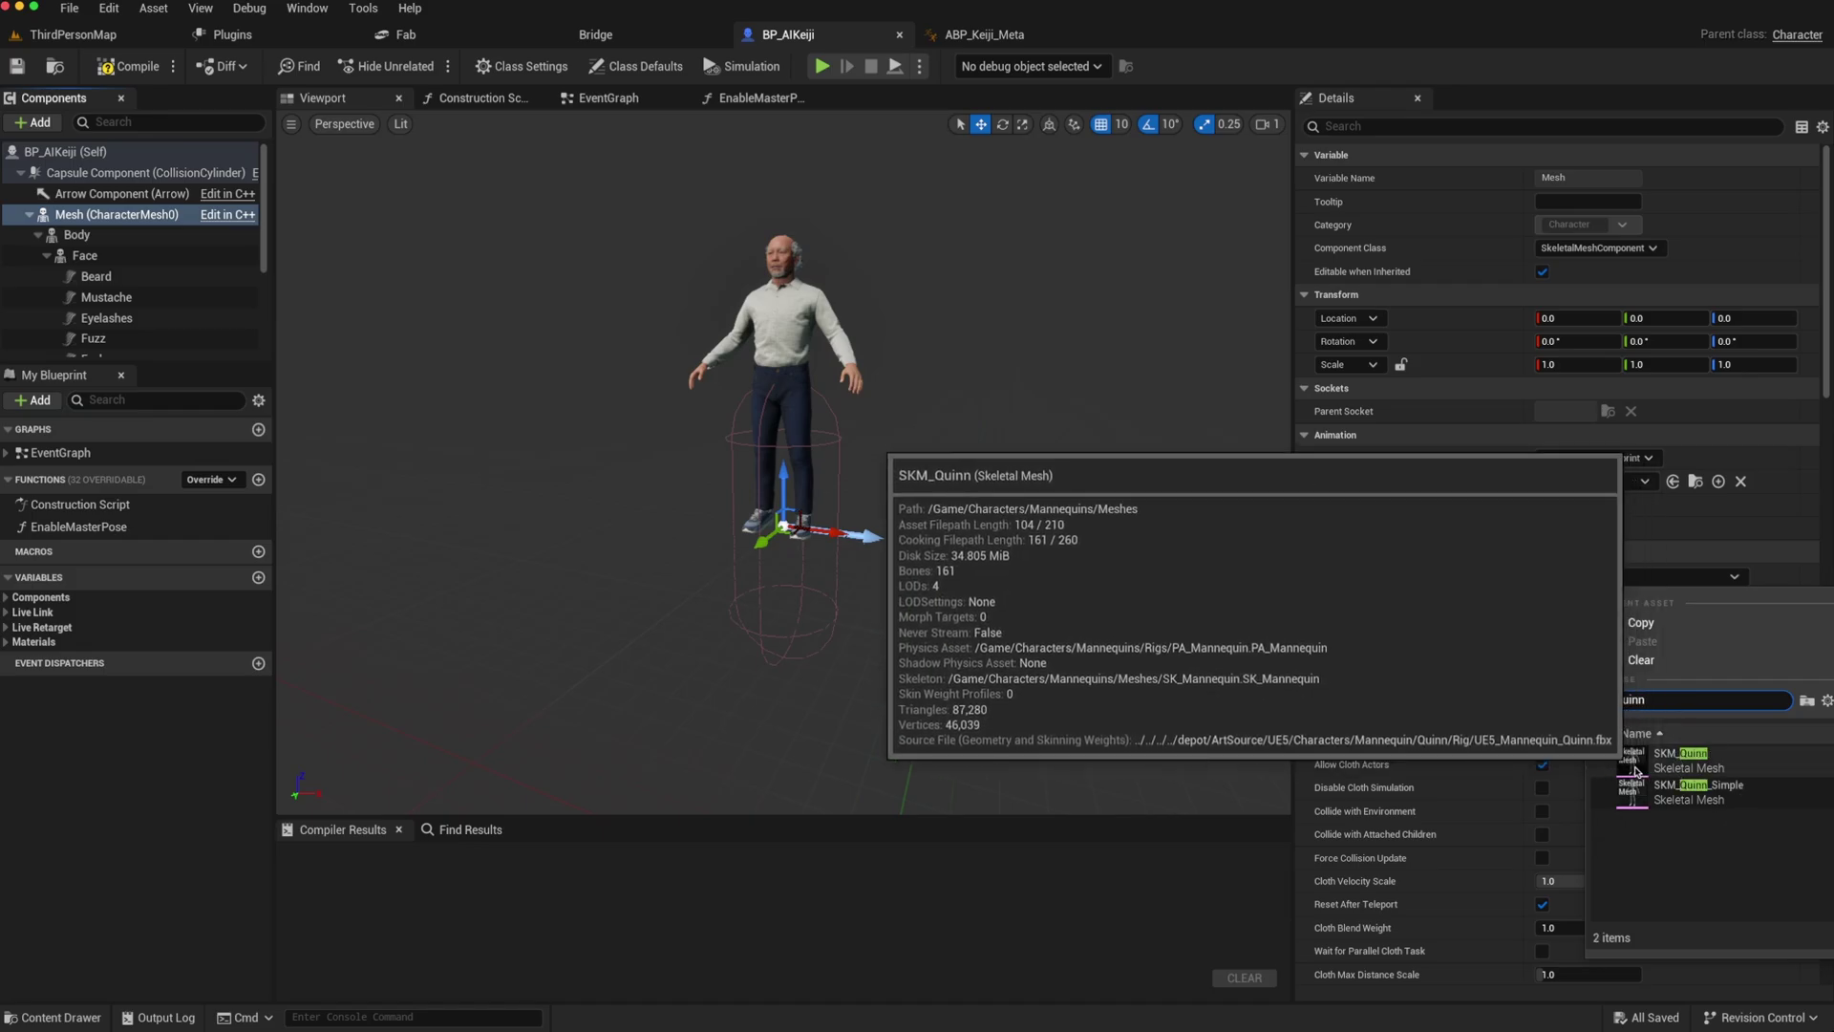
{"action": "left_click", "coordinate": [1638, 769]}
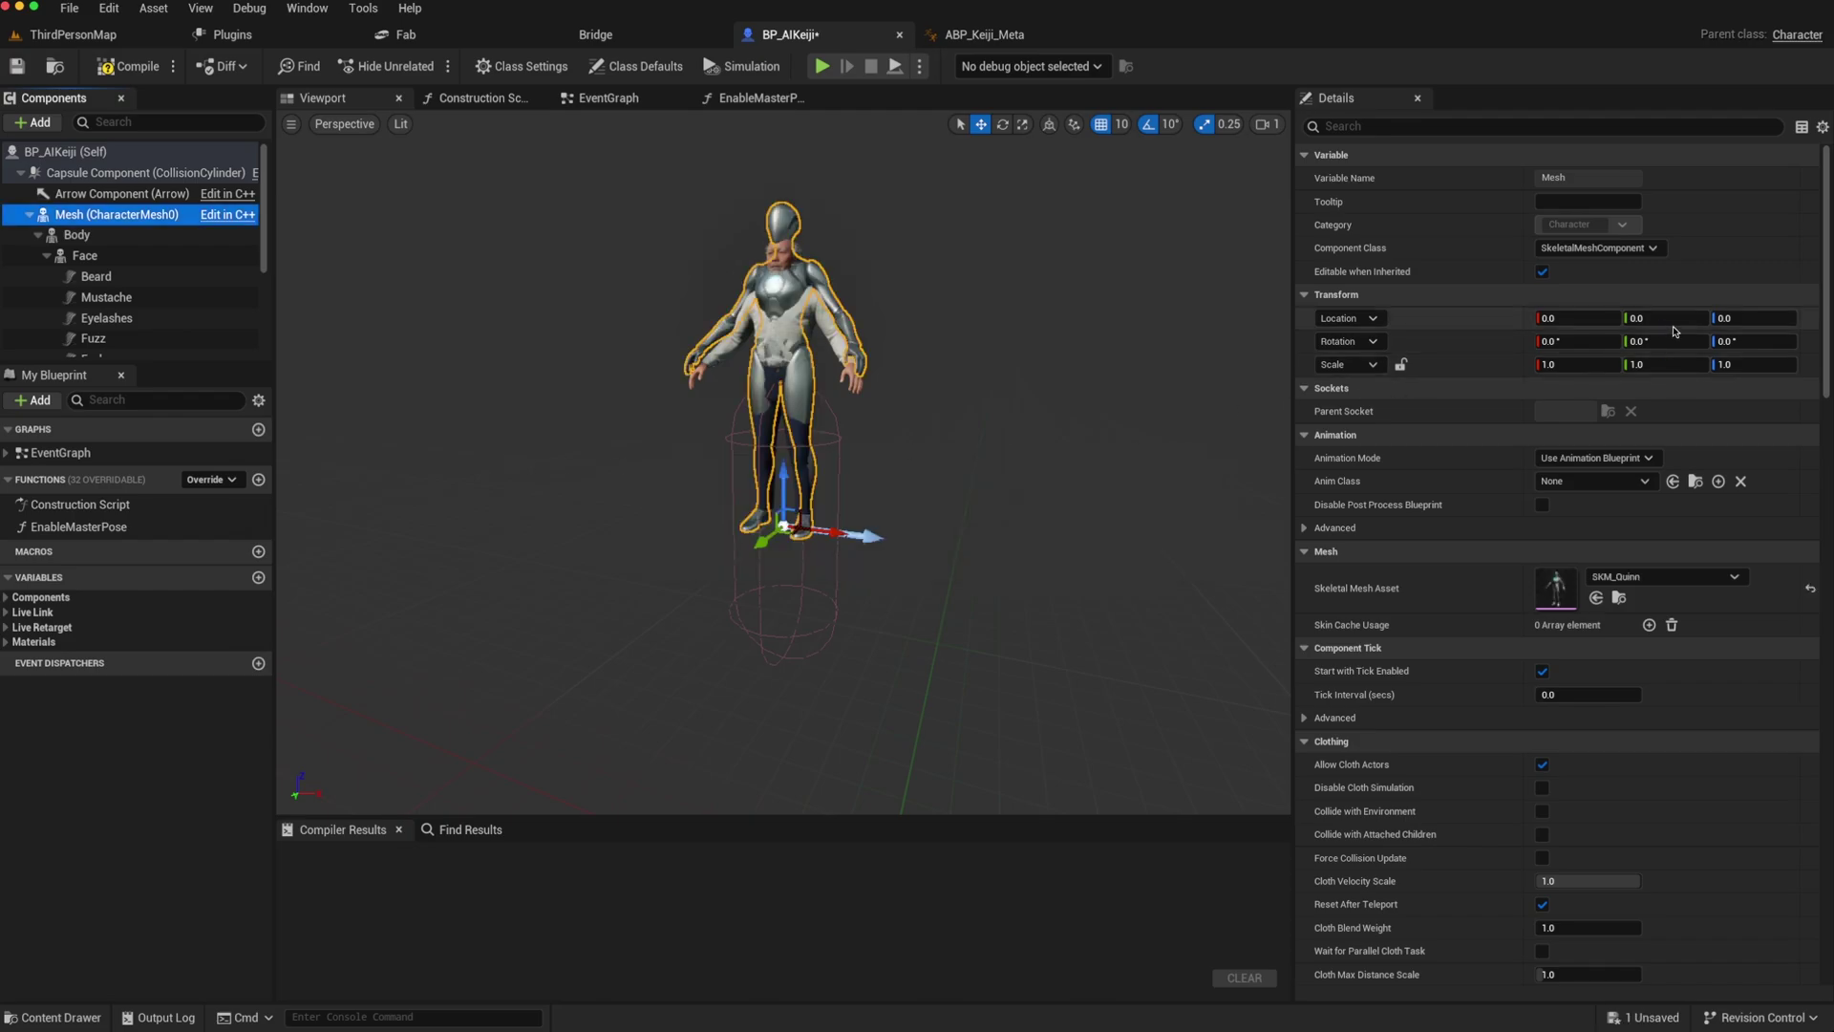
Step: Set the mesh's Location Z and Rotation Z to -90, then compile and save
{"action": "left_click", "coordinate": [1719, 325]}
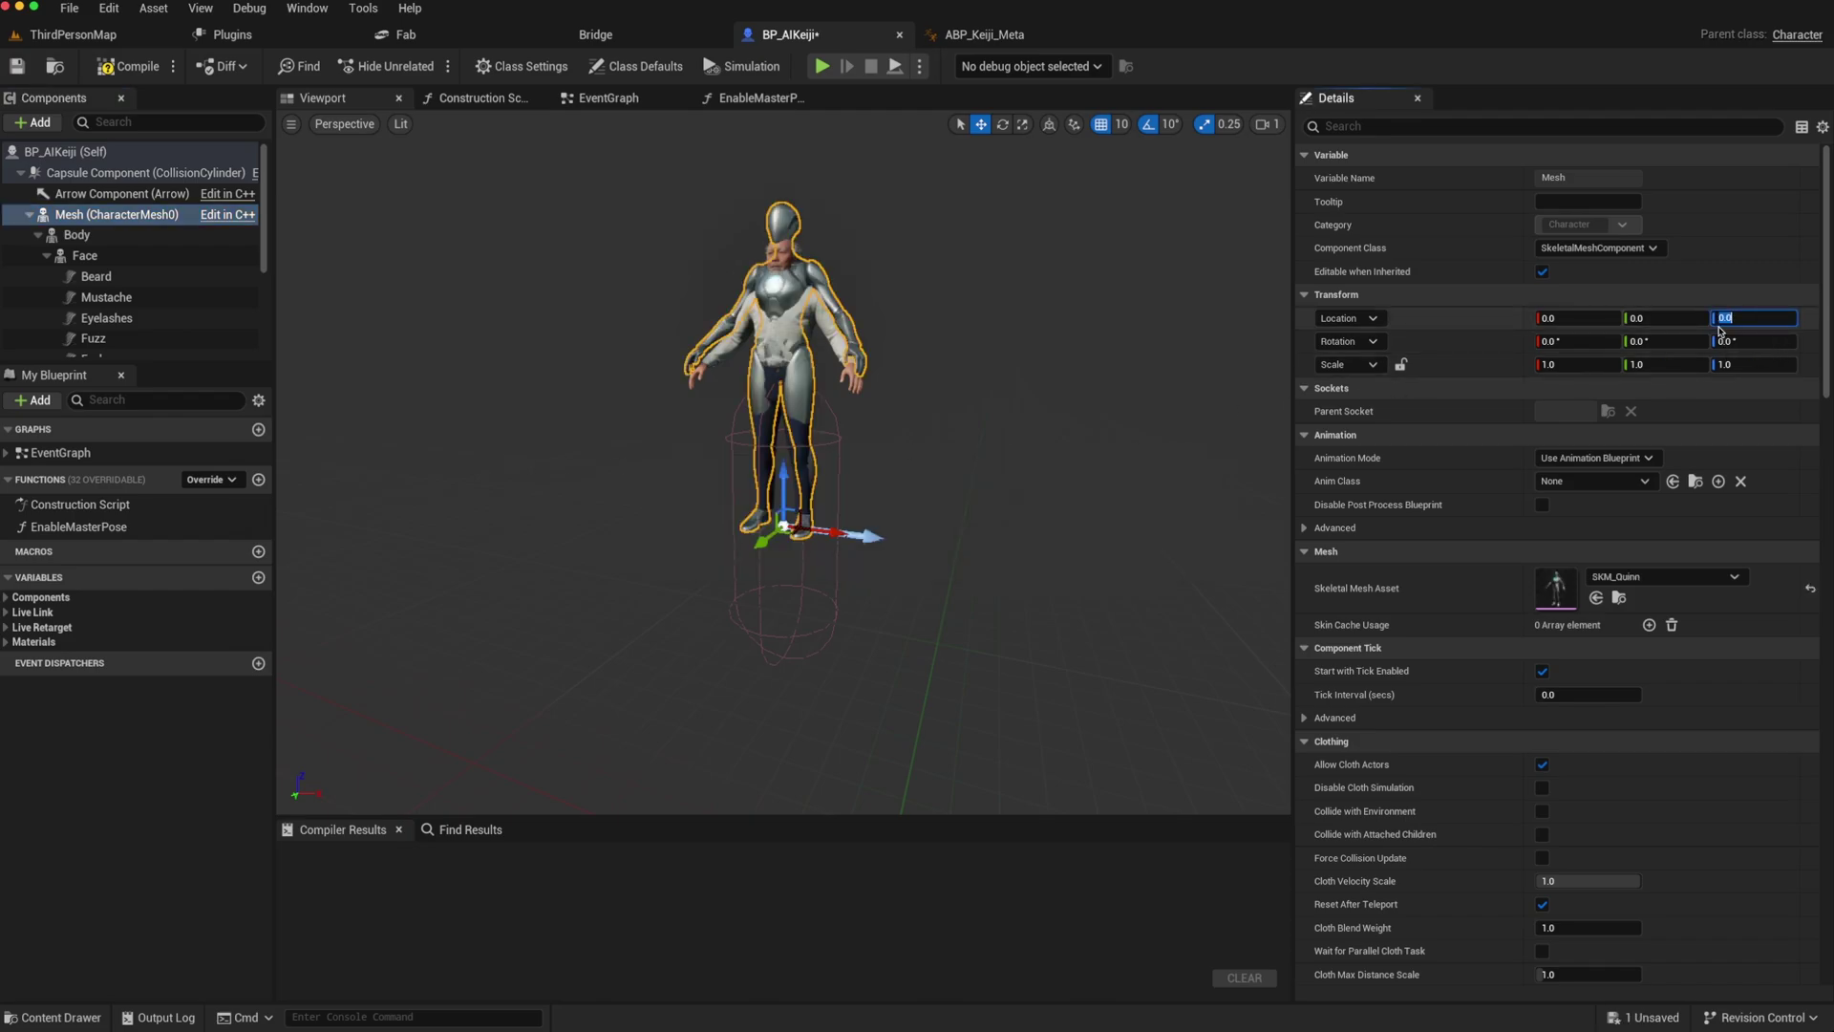
{"action": "type", "text": "-90"}
{"action": "key", "text": "Tab"}
{"action": "key", "text": "Tab"}
{"action": "key", "text": "Tab"}
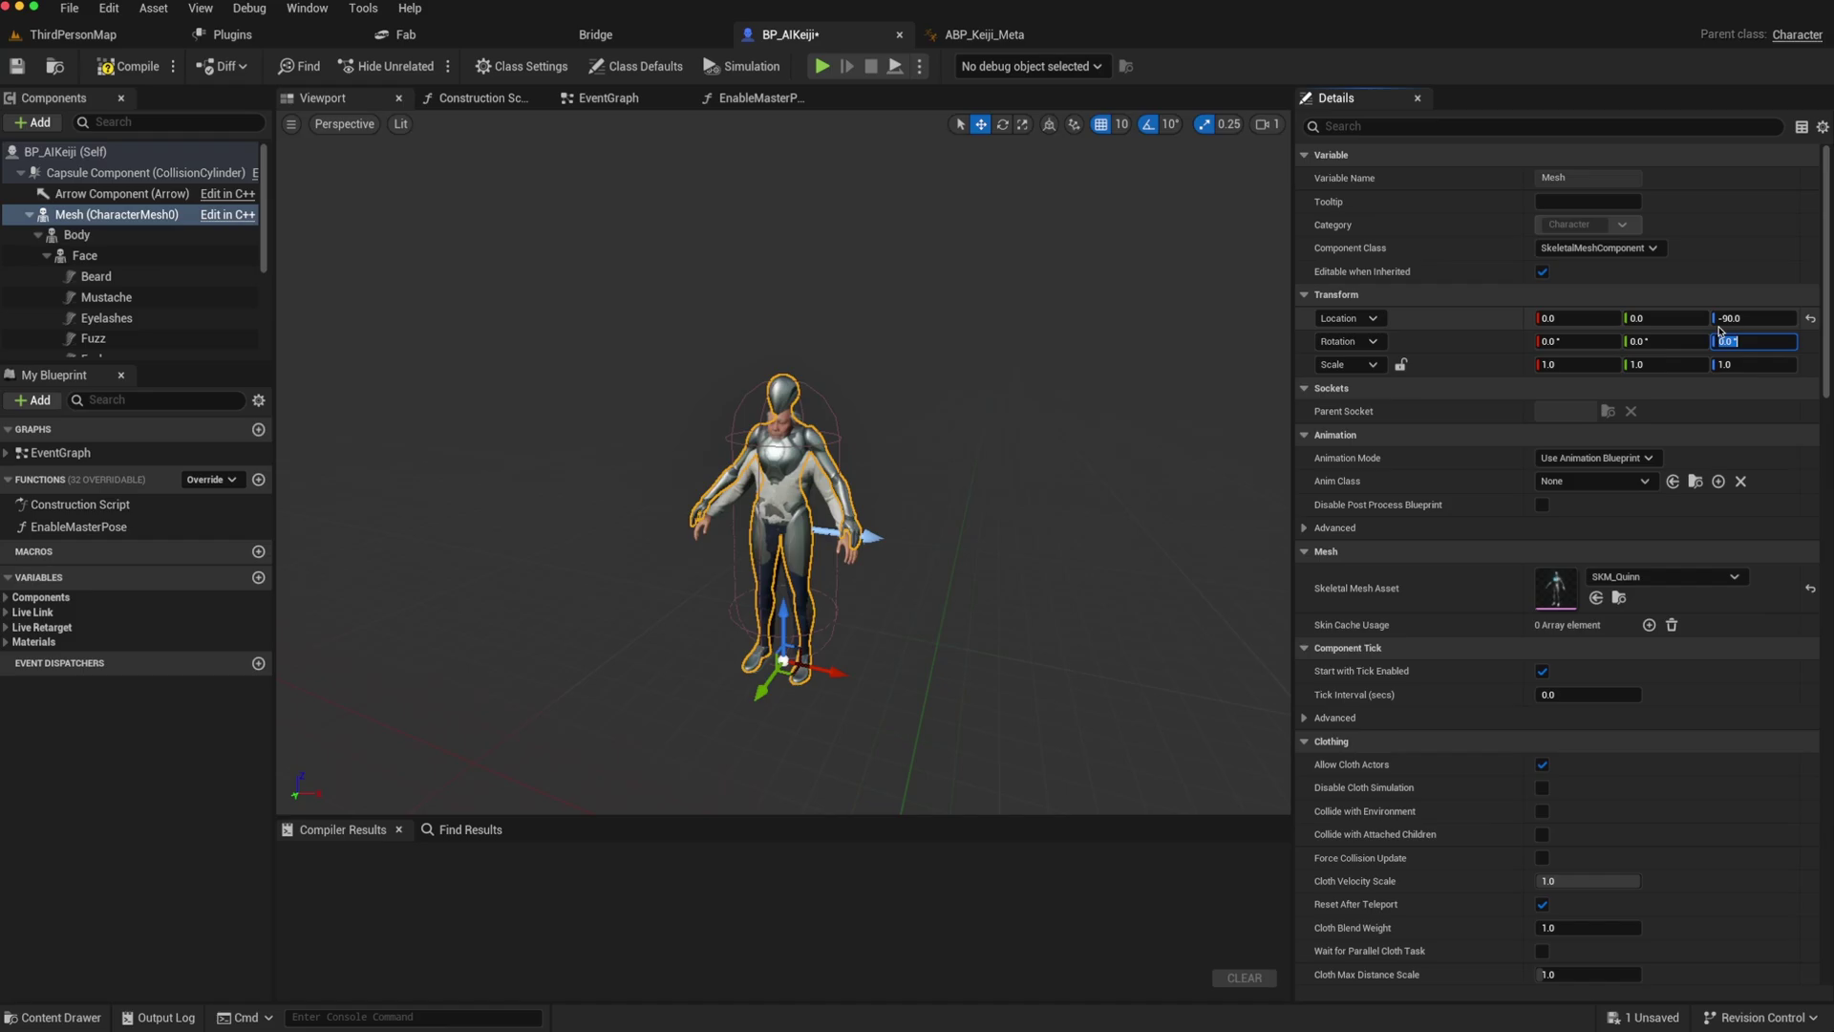
{"action": "key", "text": "Return"}
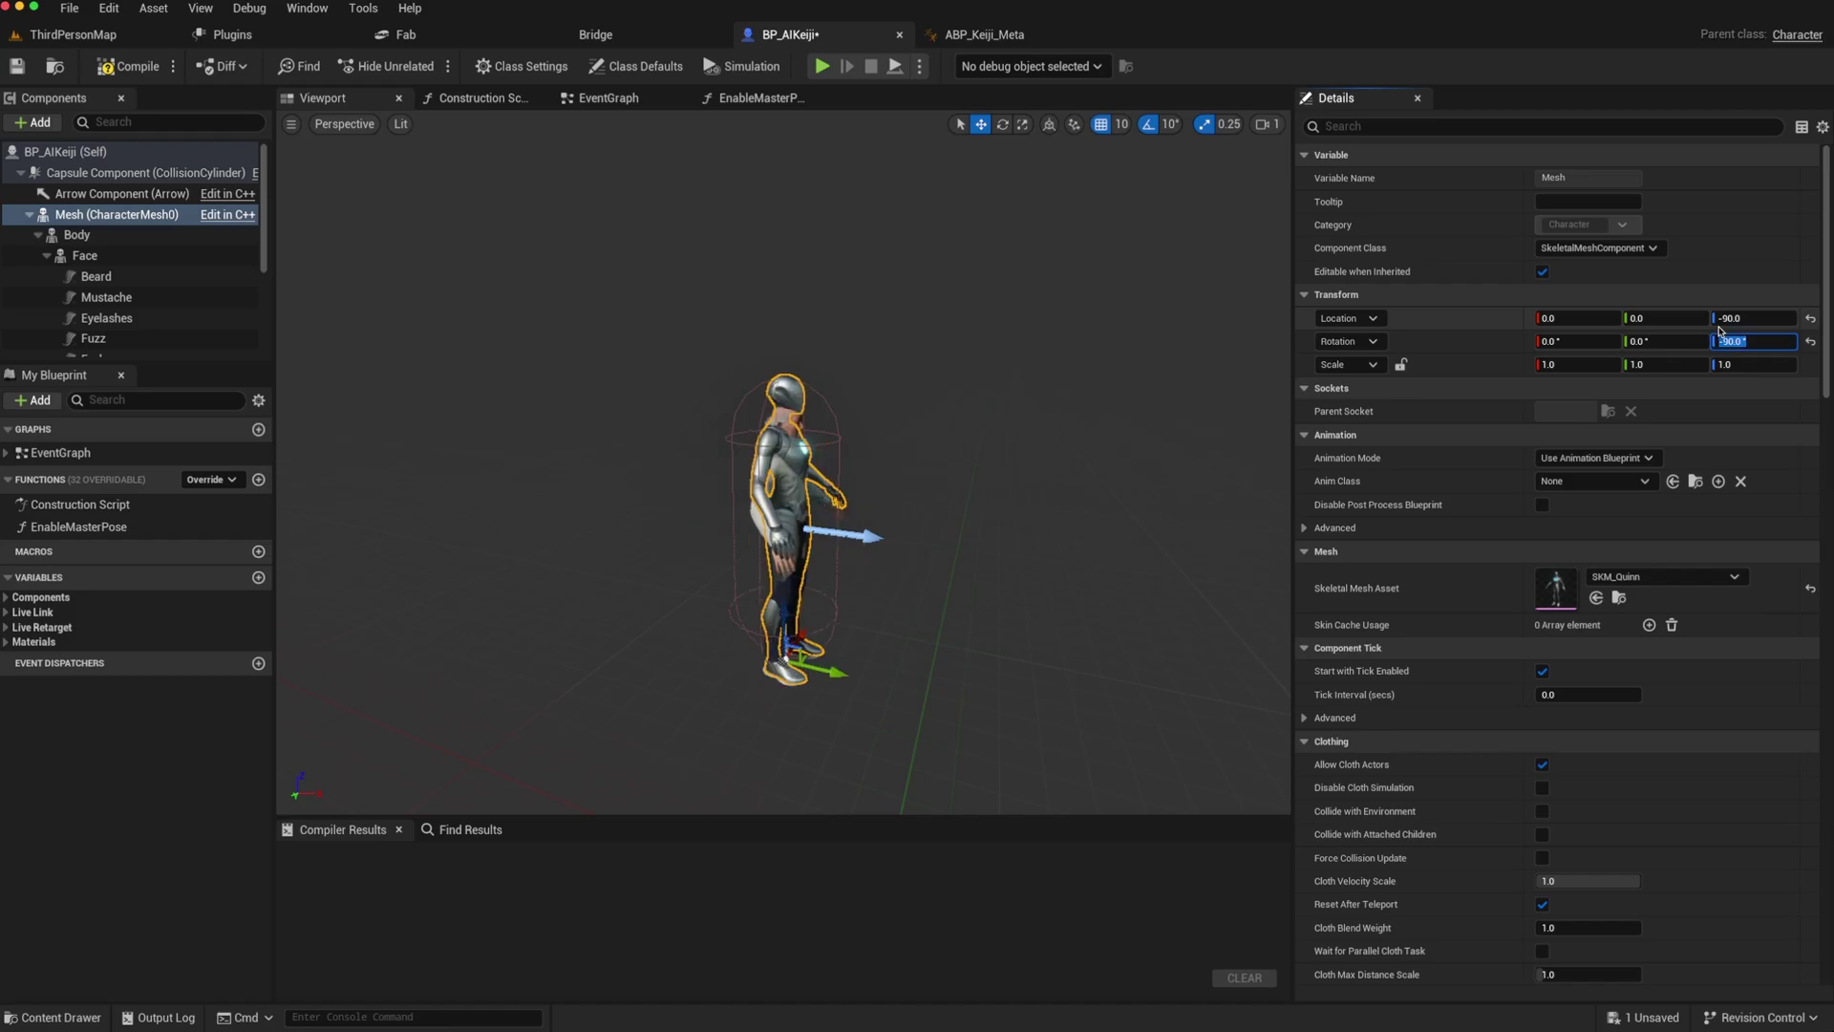
{"action": "key", "text": "ctrl+s"}
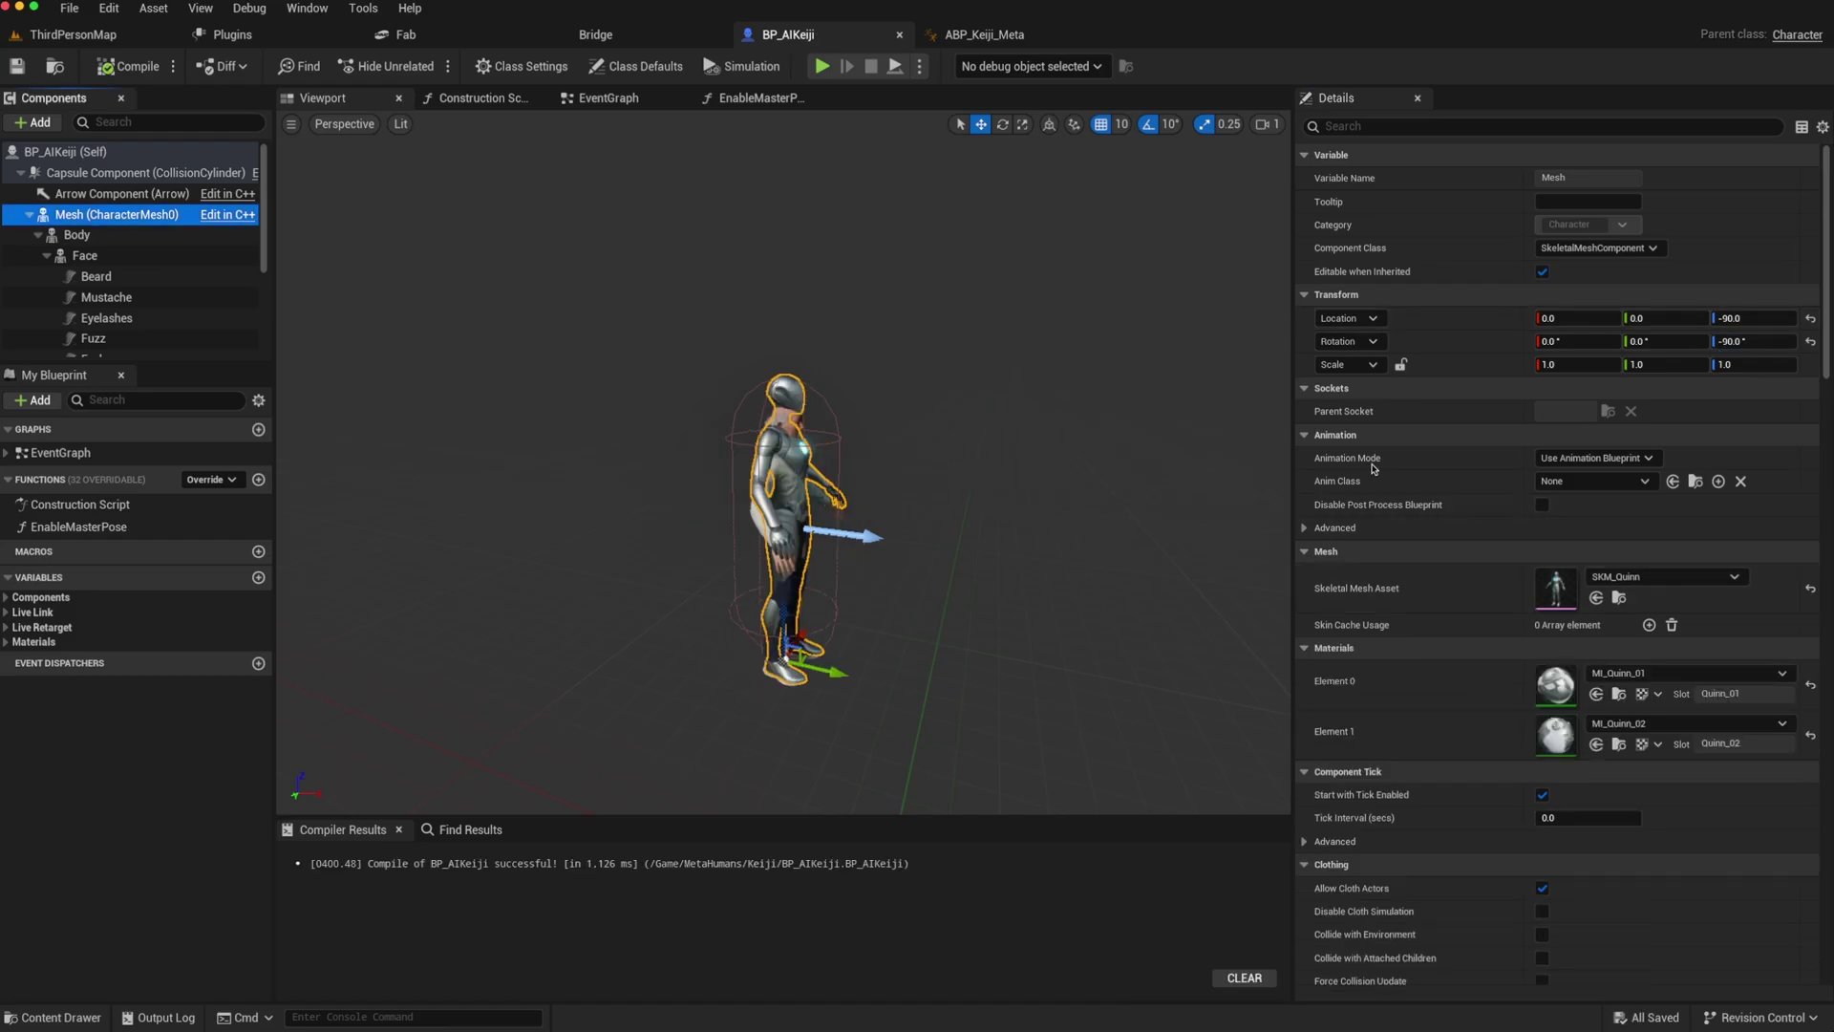
{"action": "left_click", "coordinate": [1638, 485]}
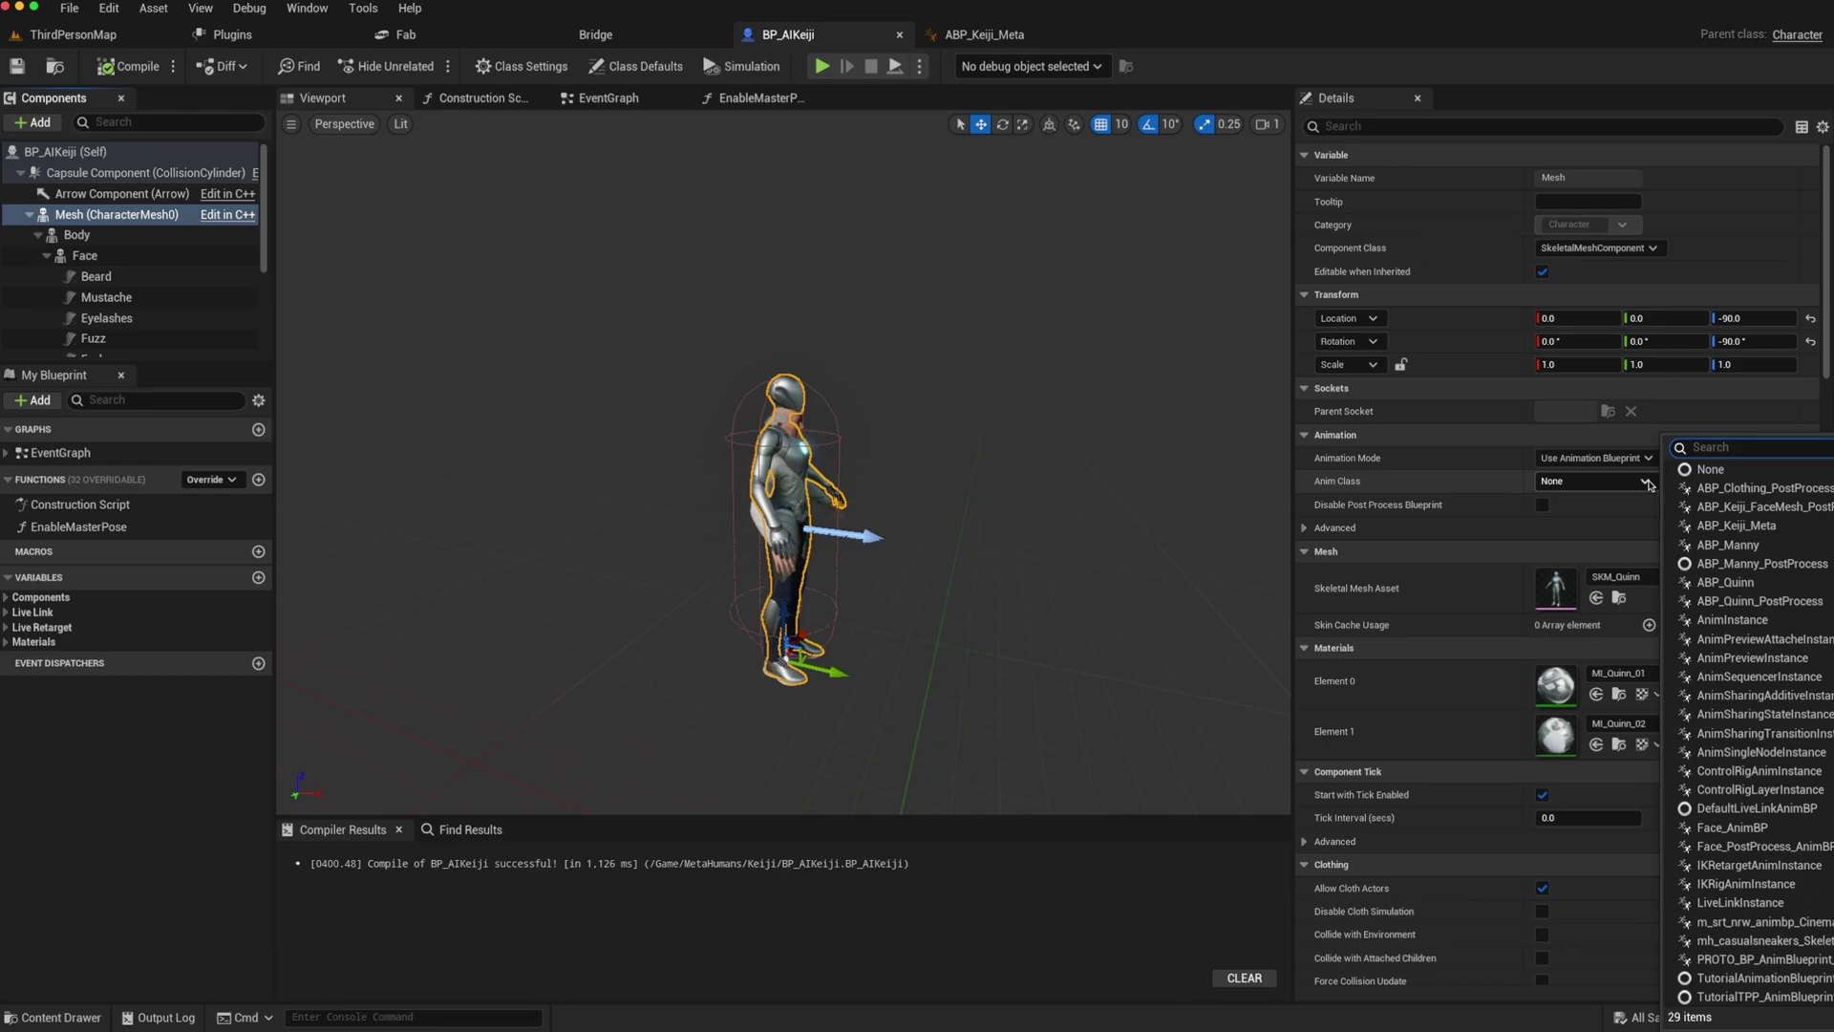
Step: Set the Mesh component's Anim Class to ABP_Manny_C
{"action": "left_click", "coordinate": [1731, 546]}
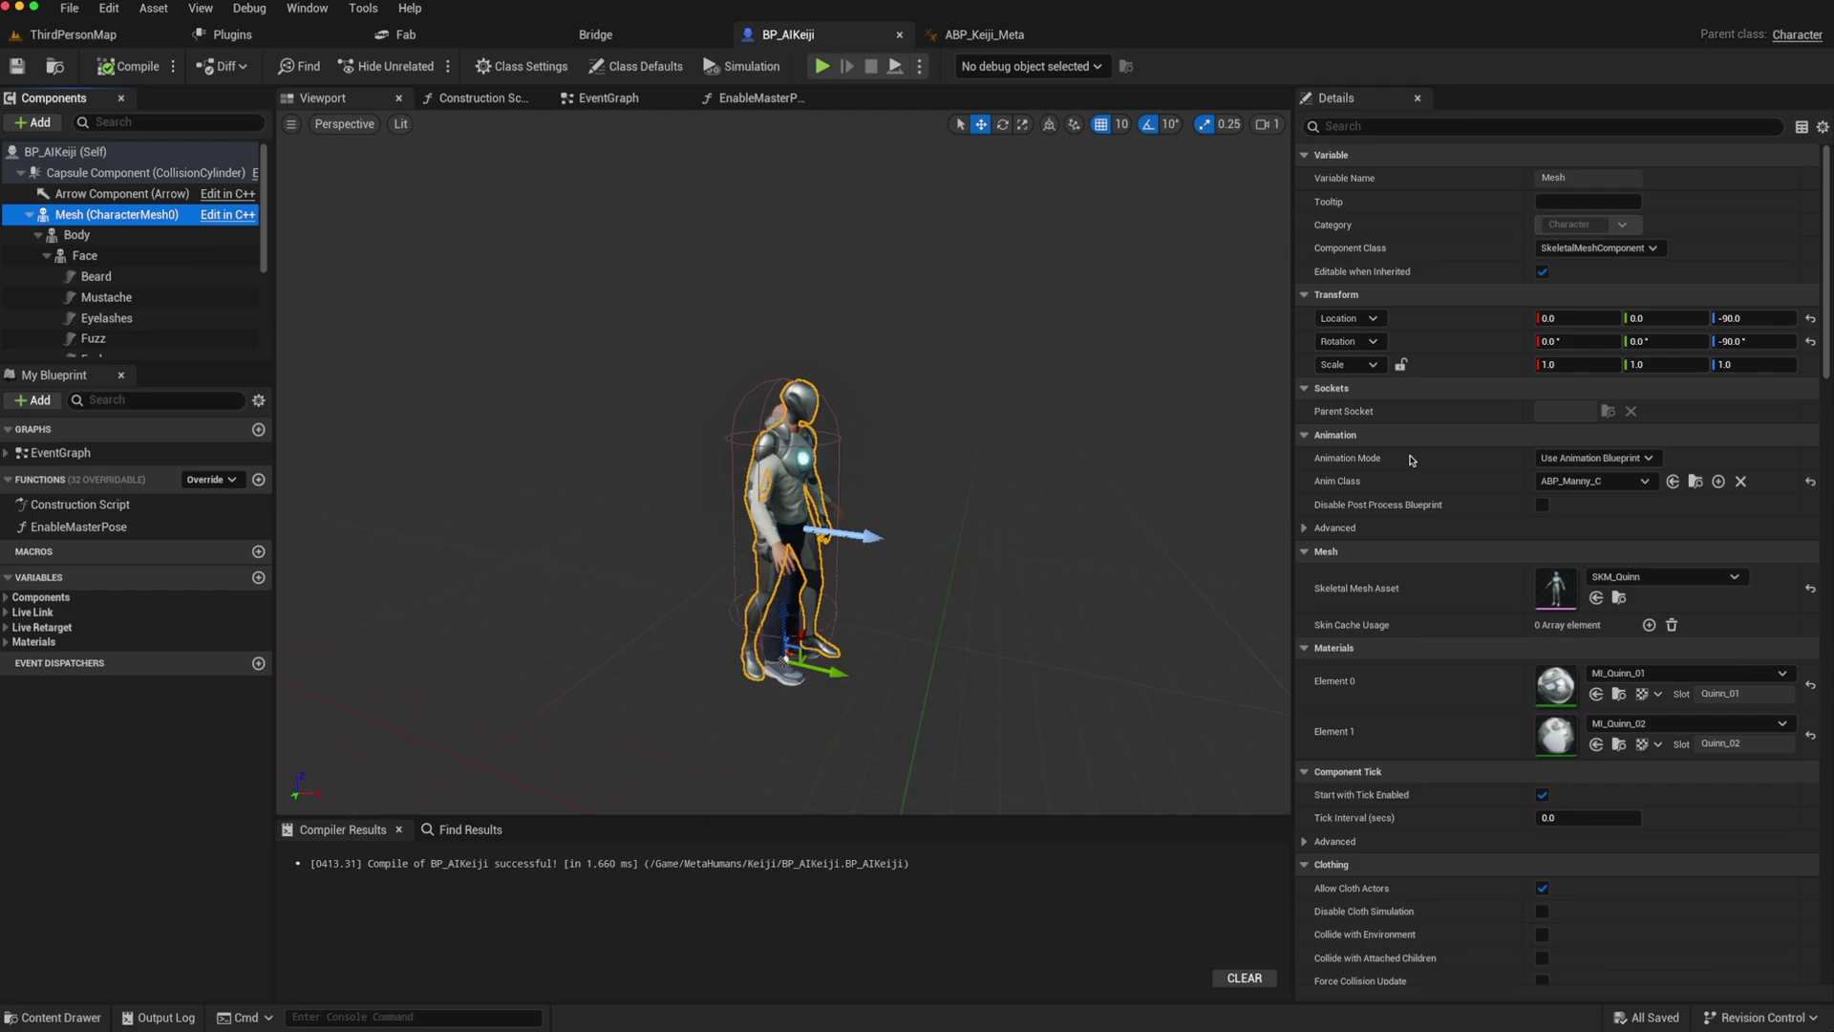
Step: Untick Visible on the mannequin mesh to hide it
{"action": "left_click", "coordinate": [1387, 125]}
{"action": "type", "text": "visi"}
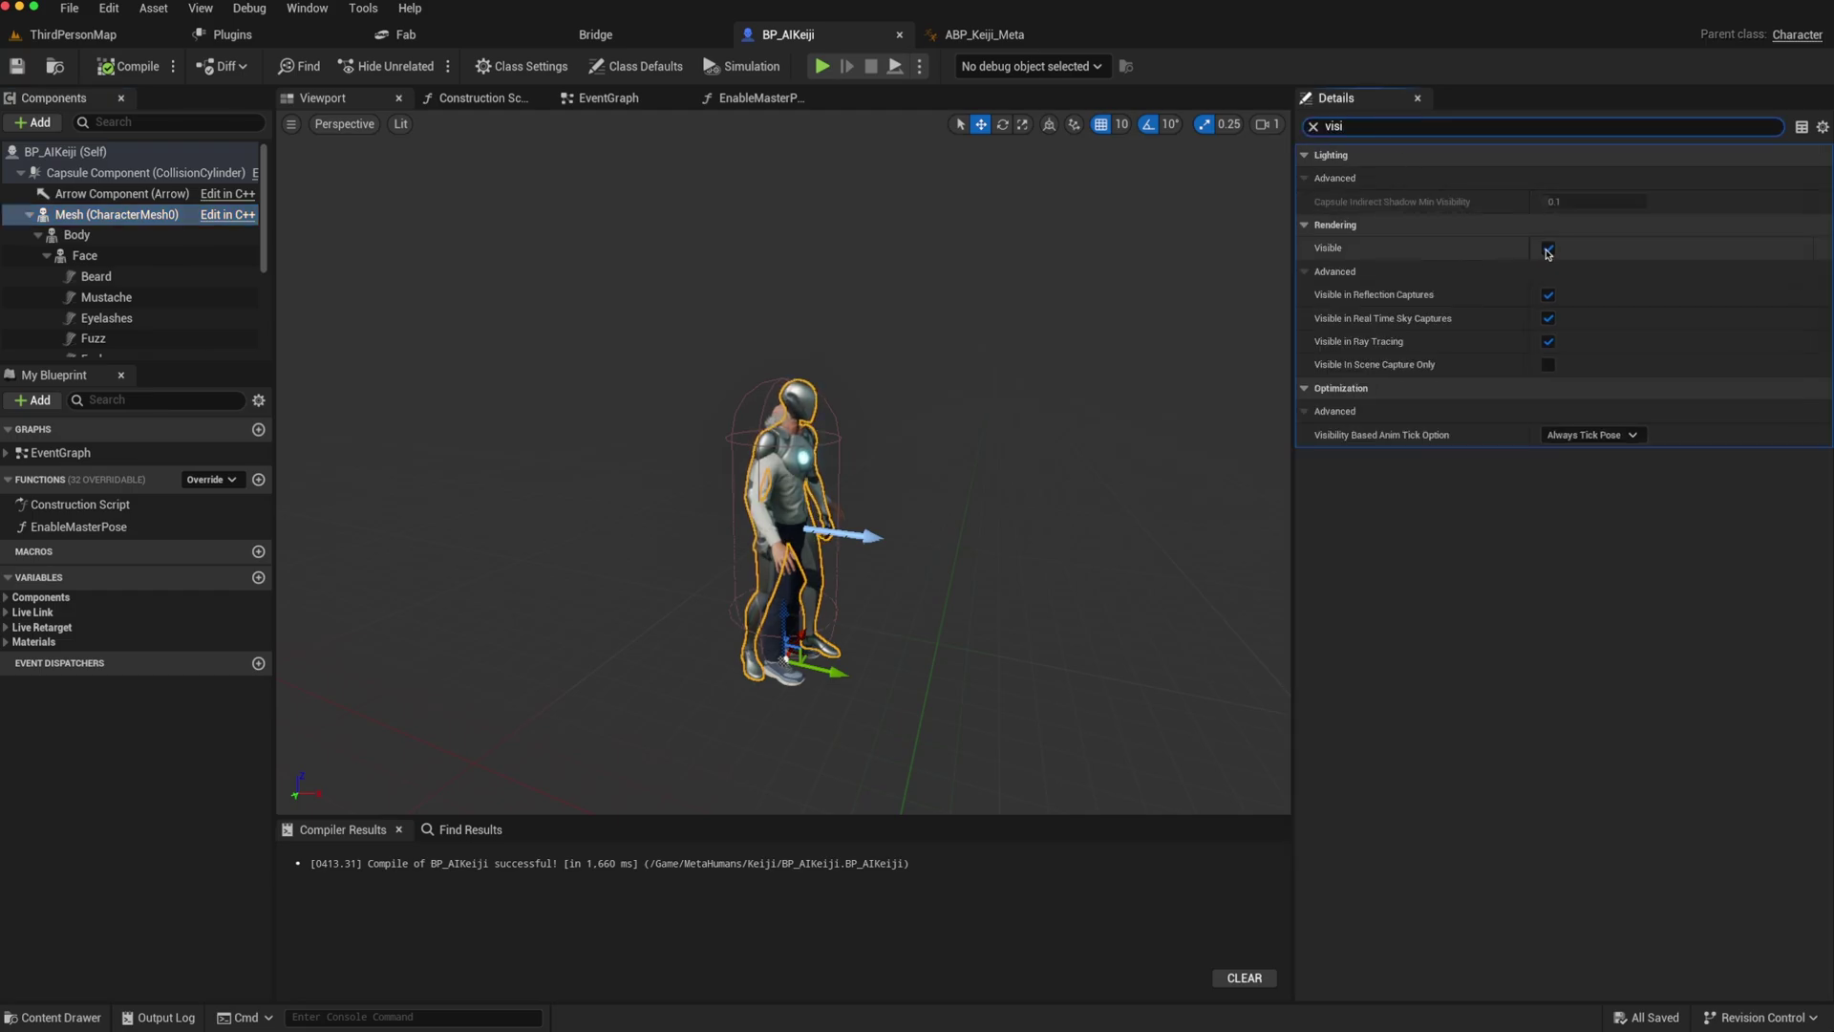
{"action": "left_click", "coordinate": [1548, 249]}
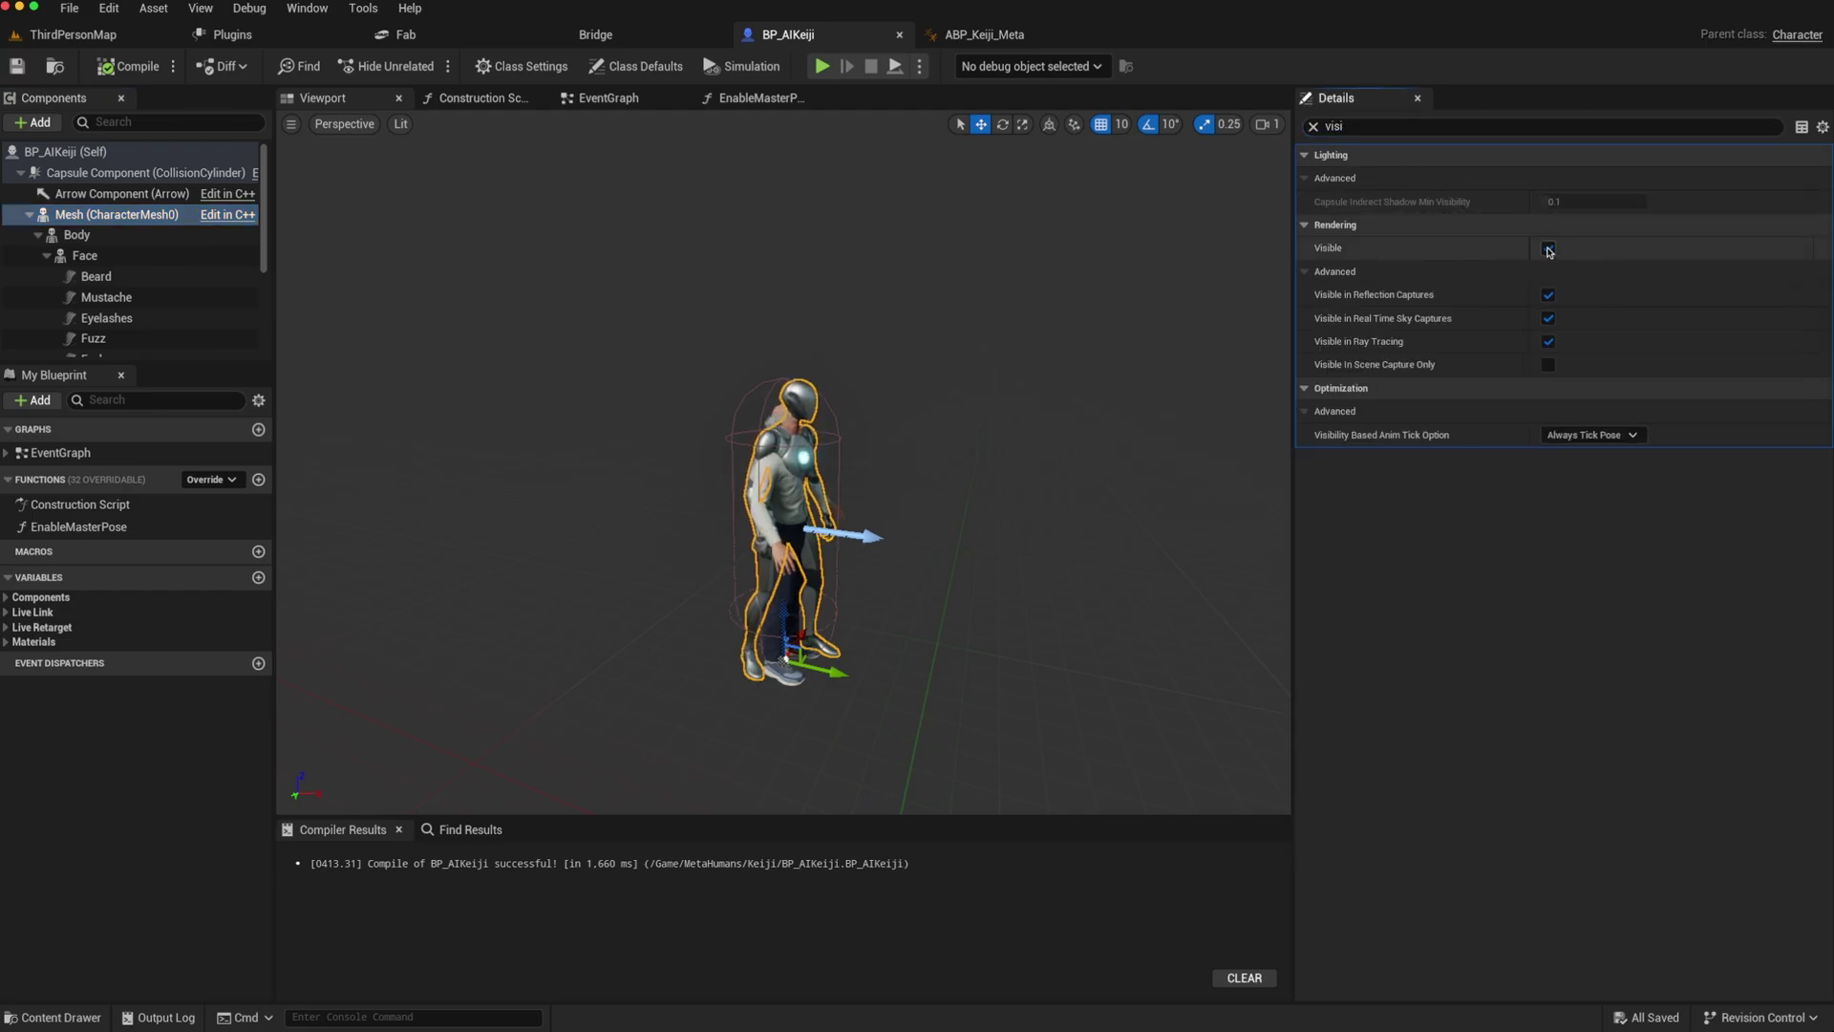
{"action": "left_click", "coordinate": [1312, 127]}
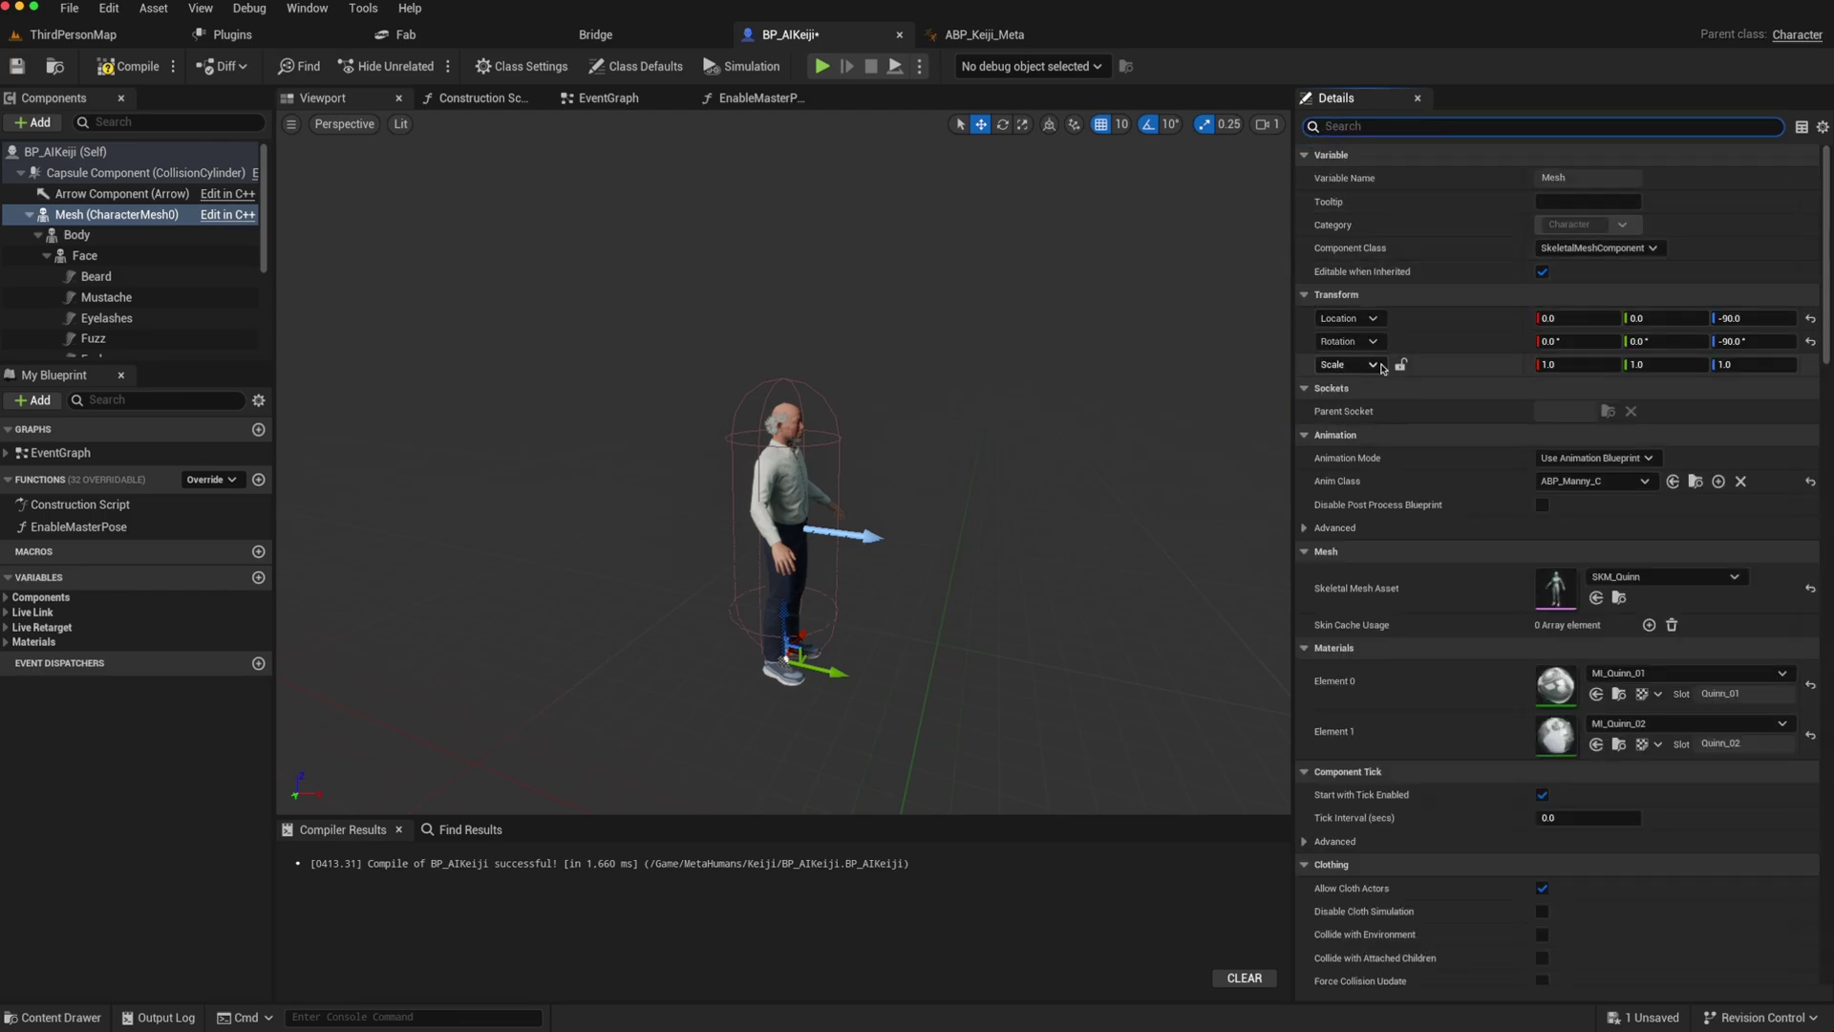
Step: Set Visibility Based Anim Tick Option to Always Tick Pose and Refresh Bones, then compile
{"action": "scroll", "coordinate": [1400, 401], "scroll_direction": "down", "scroll_amount": 15}
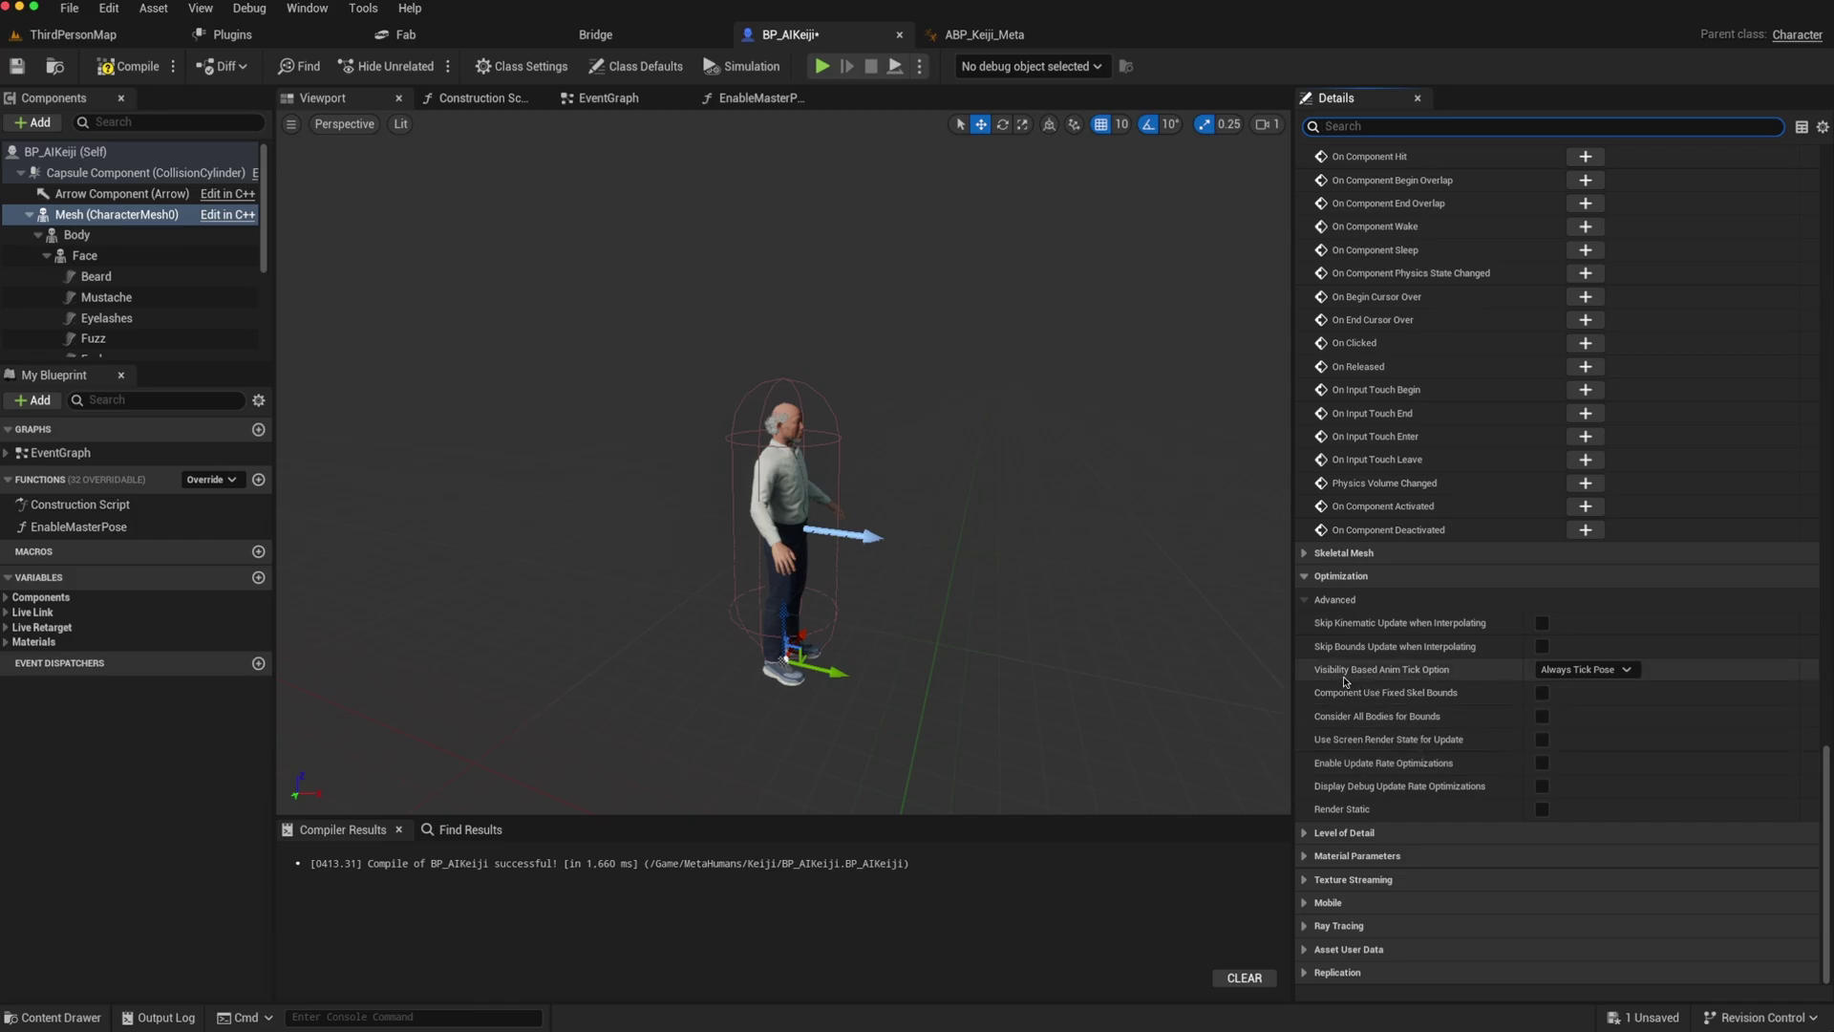
{"action": "mouse_move", "coordinate": [1380, 676]}
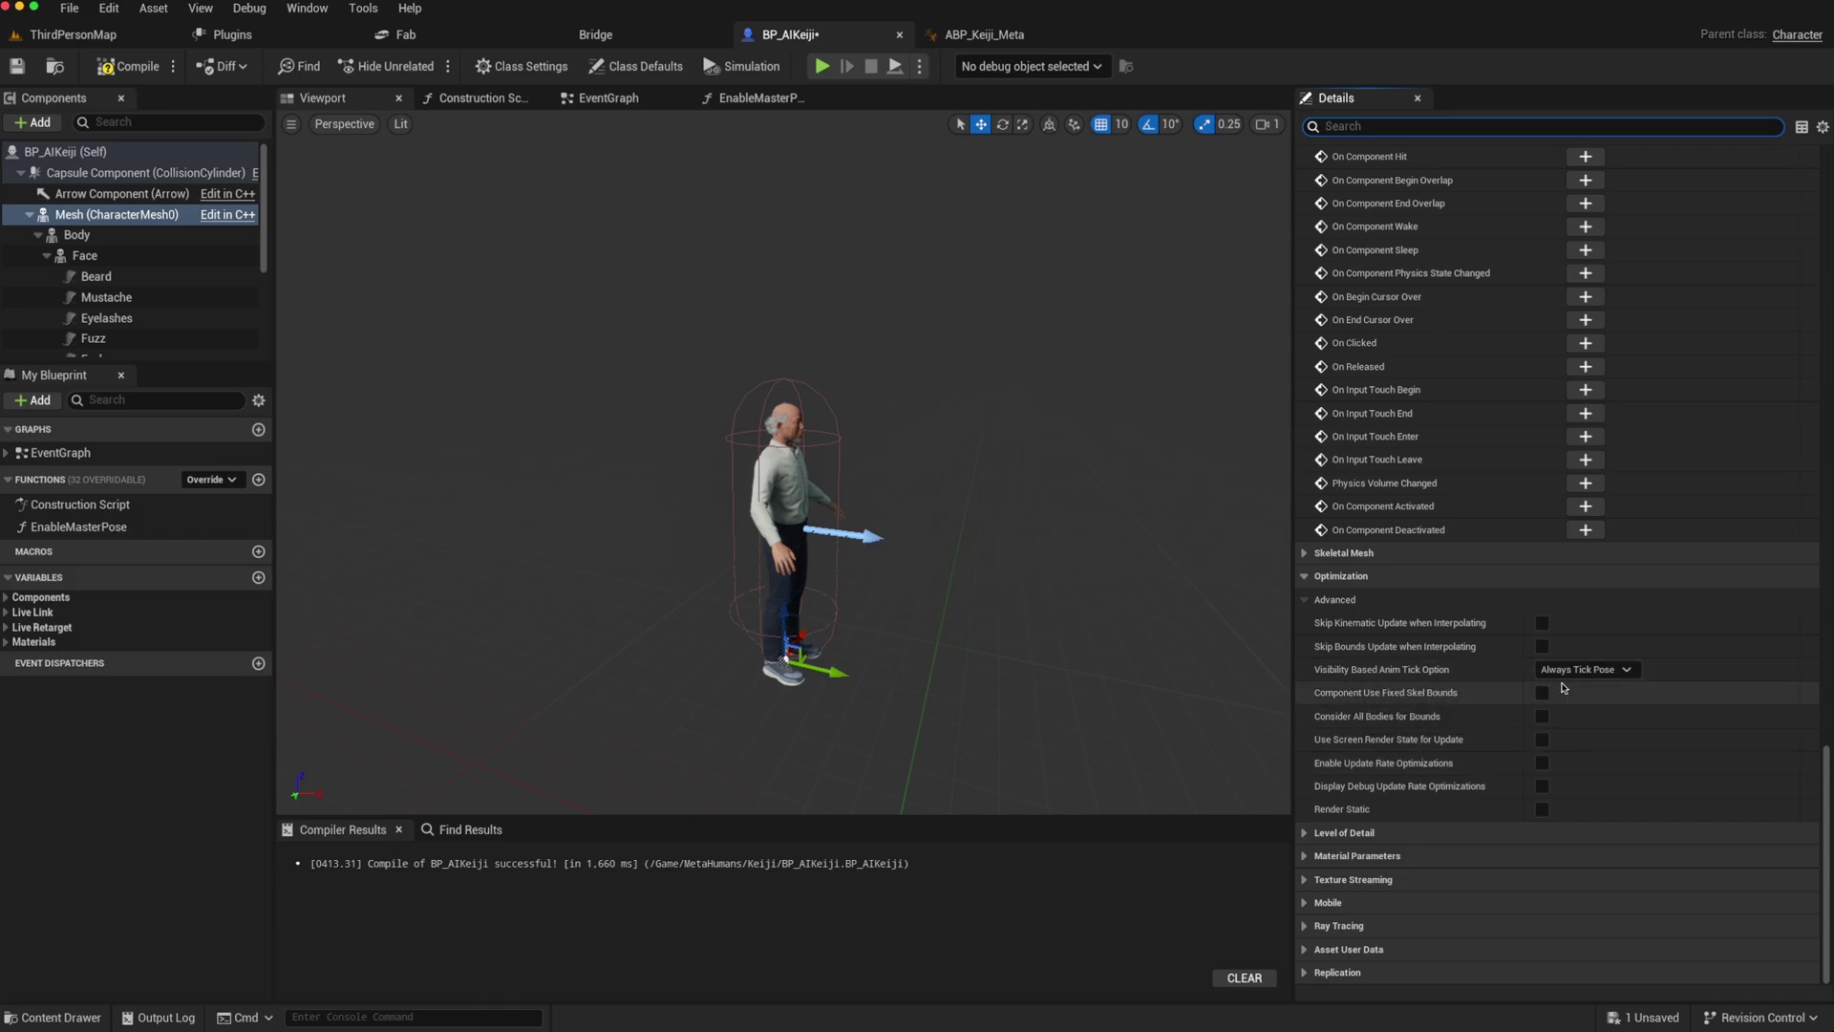
{"action": "left_click", "coordinate": [1629, 672]}
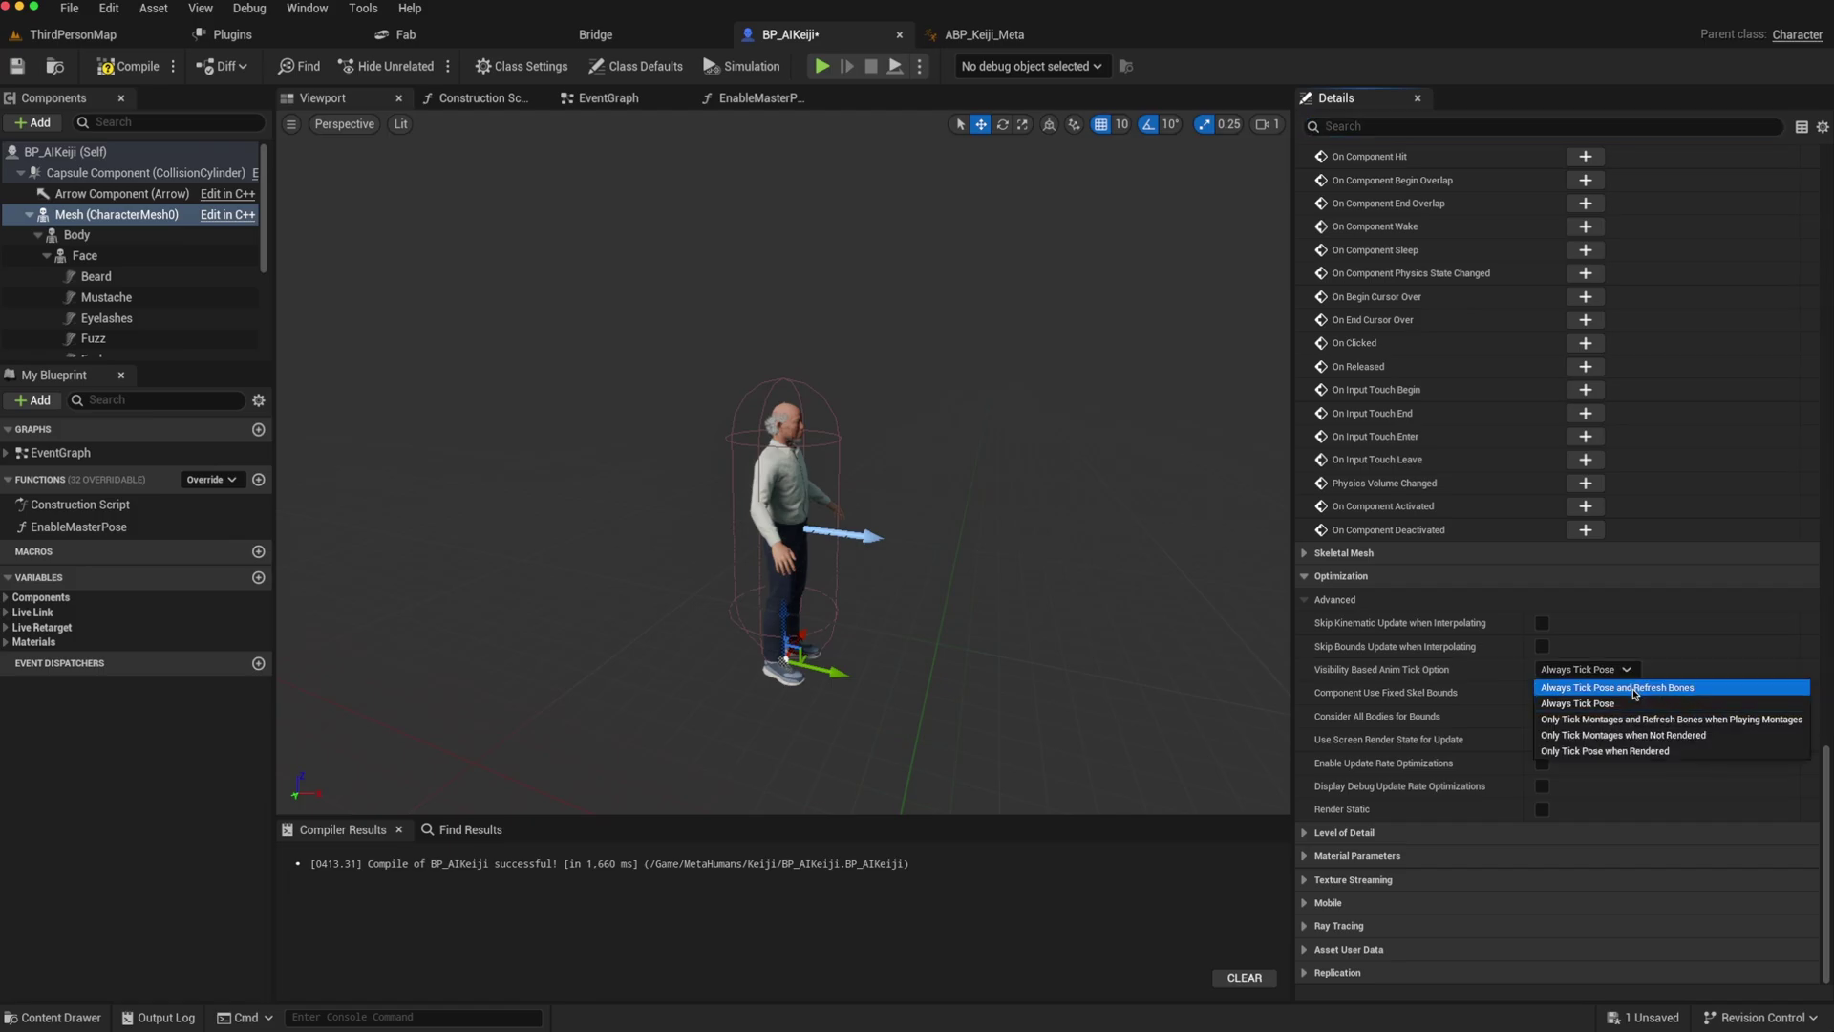
{"action": "left_click", "coordinate": [1633, 688]}
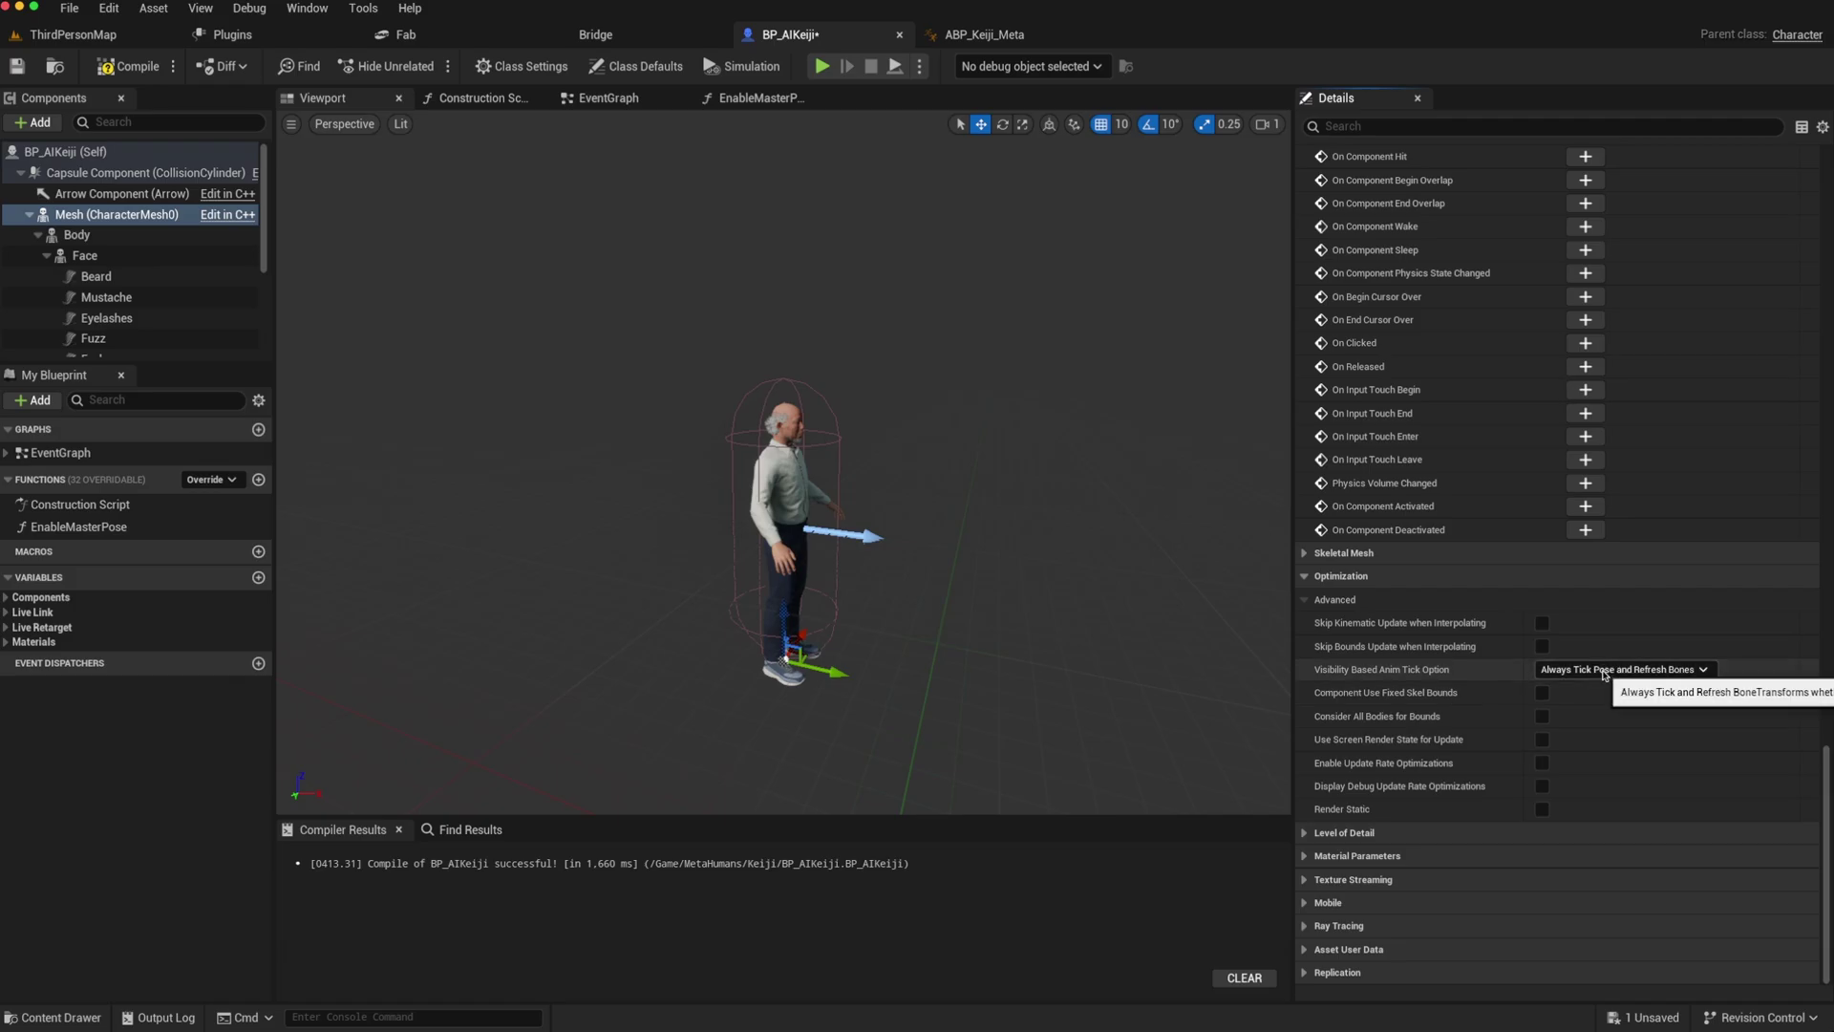
{"action": "left_click", "coordinate": [130, 69]}
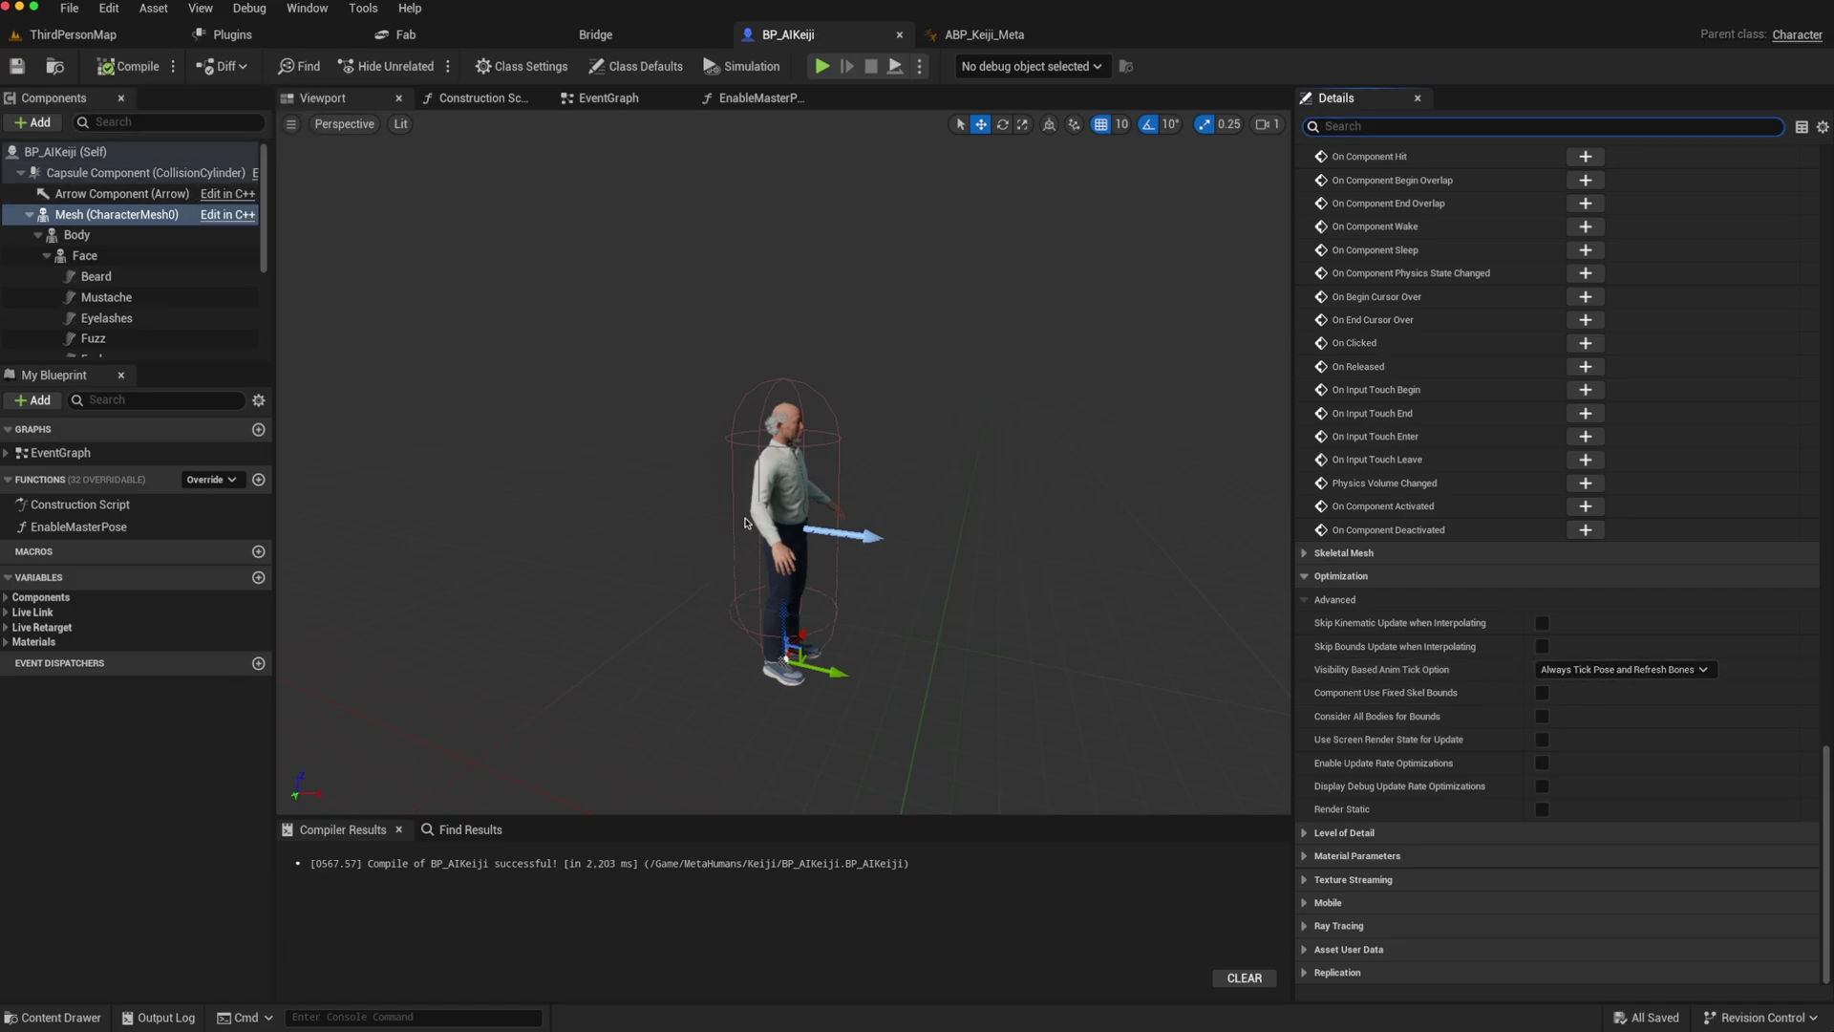
Step: Give the Body component the ABP_Keiji_Meta_C Anim Class, then compile and save BP_AIKeiji
{"action": "left_click", "coordinate": [782, 427]}
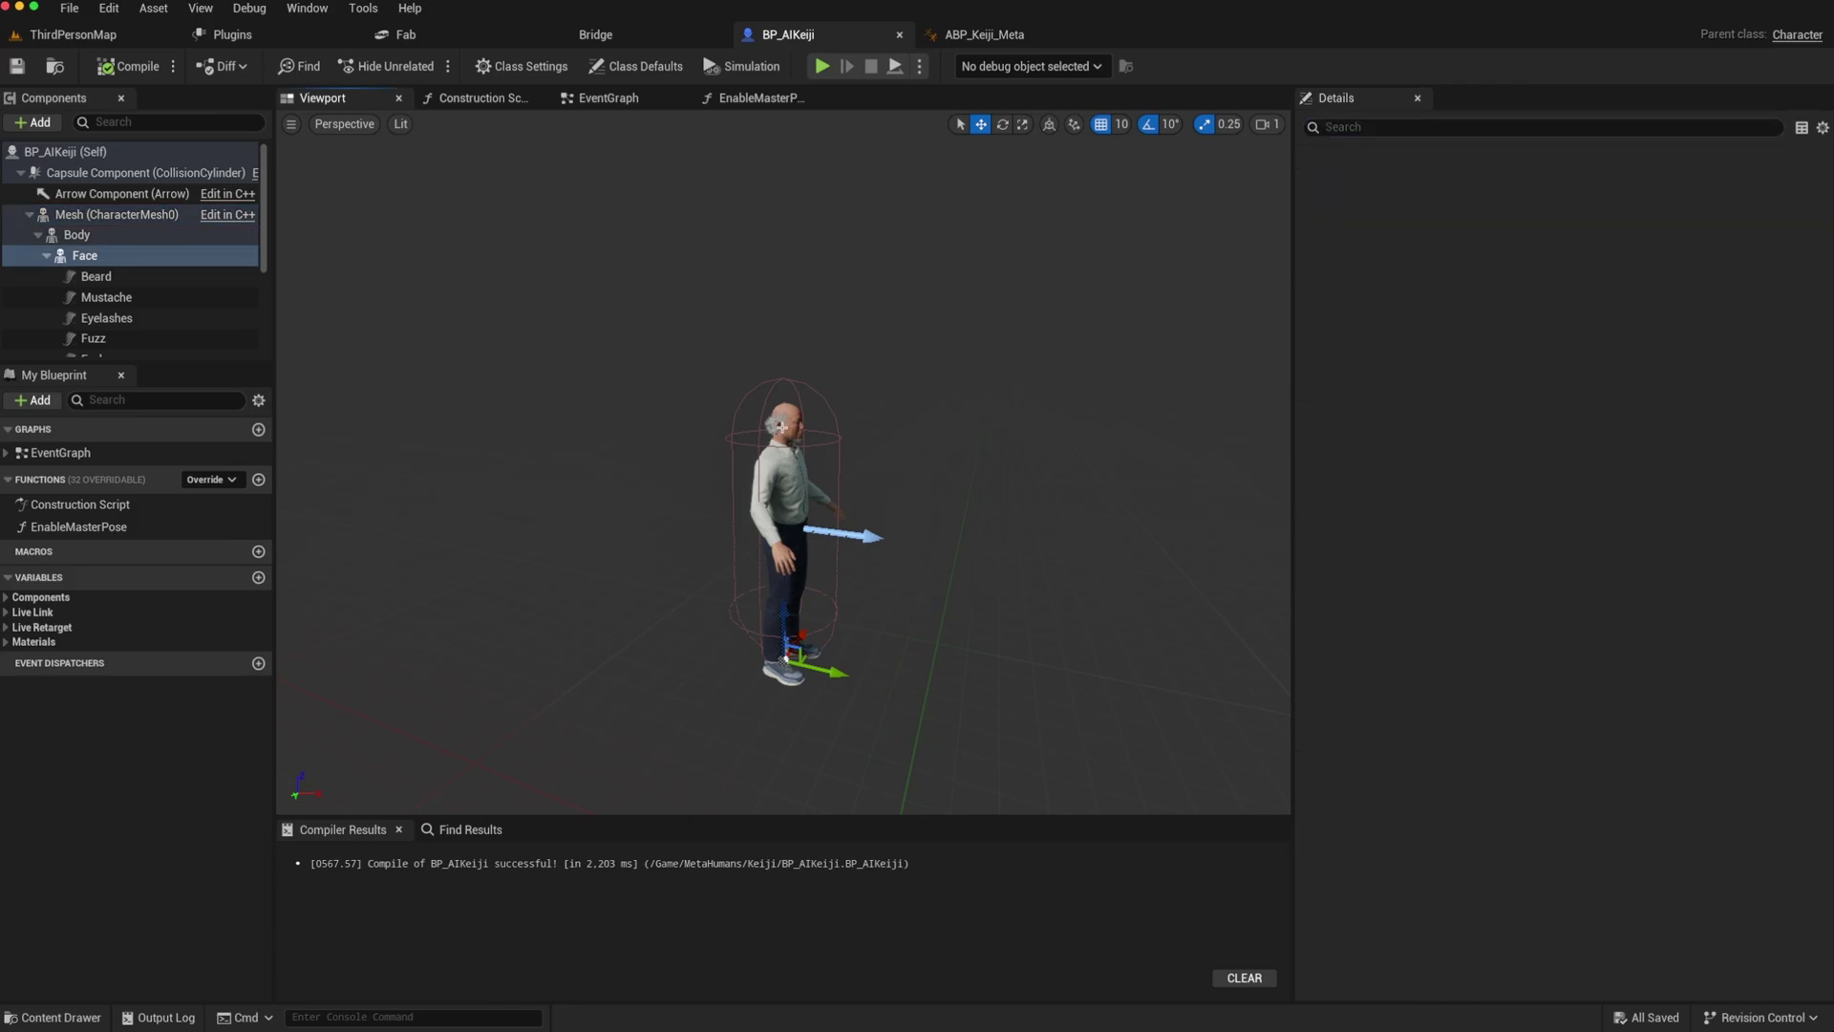
{"action": "left_click", "coordinate": [77, 235]}
{"action": "scroll", "coordinate": [1410, 526], "scroll_direction": "up", "scroll_amount": 10}
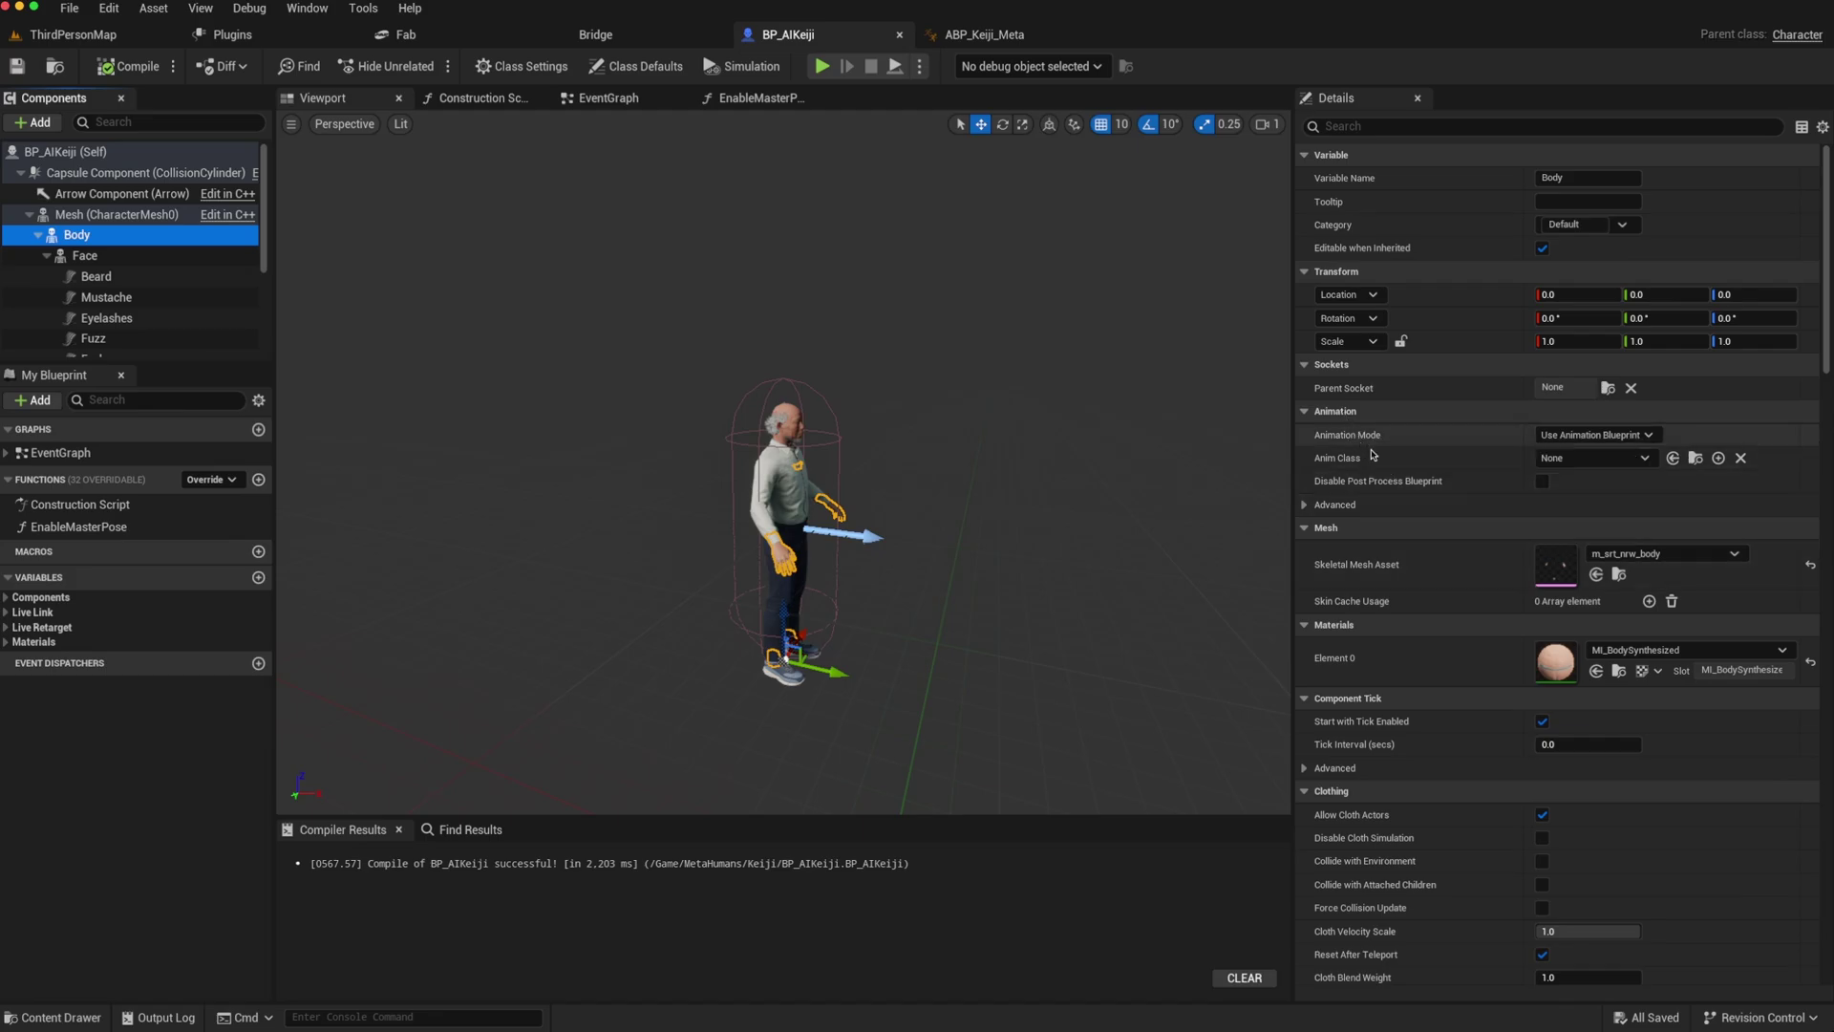
{"action": "left_click", "coordinate": [1643, 460]}
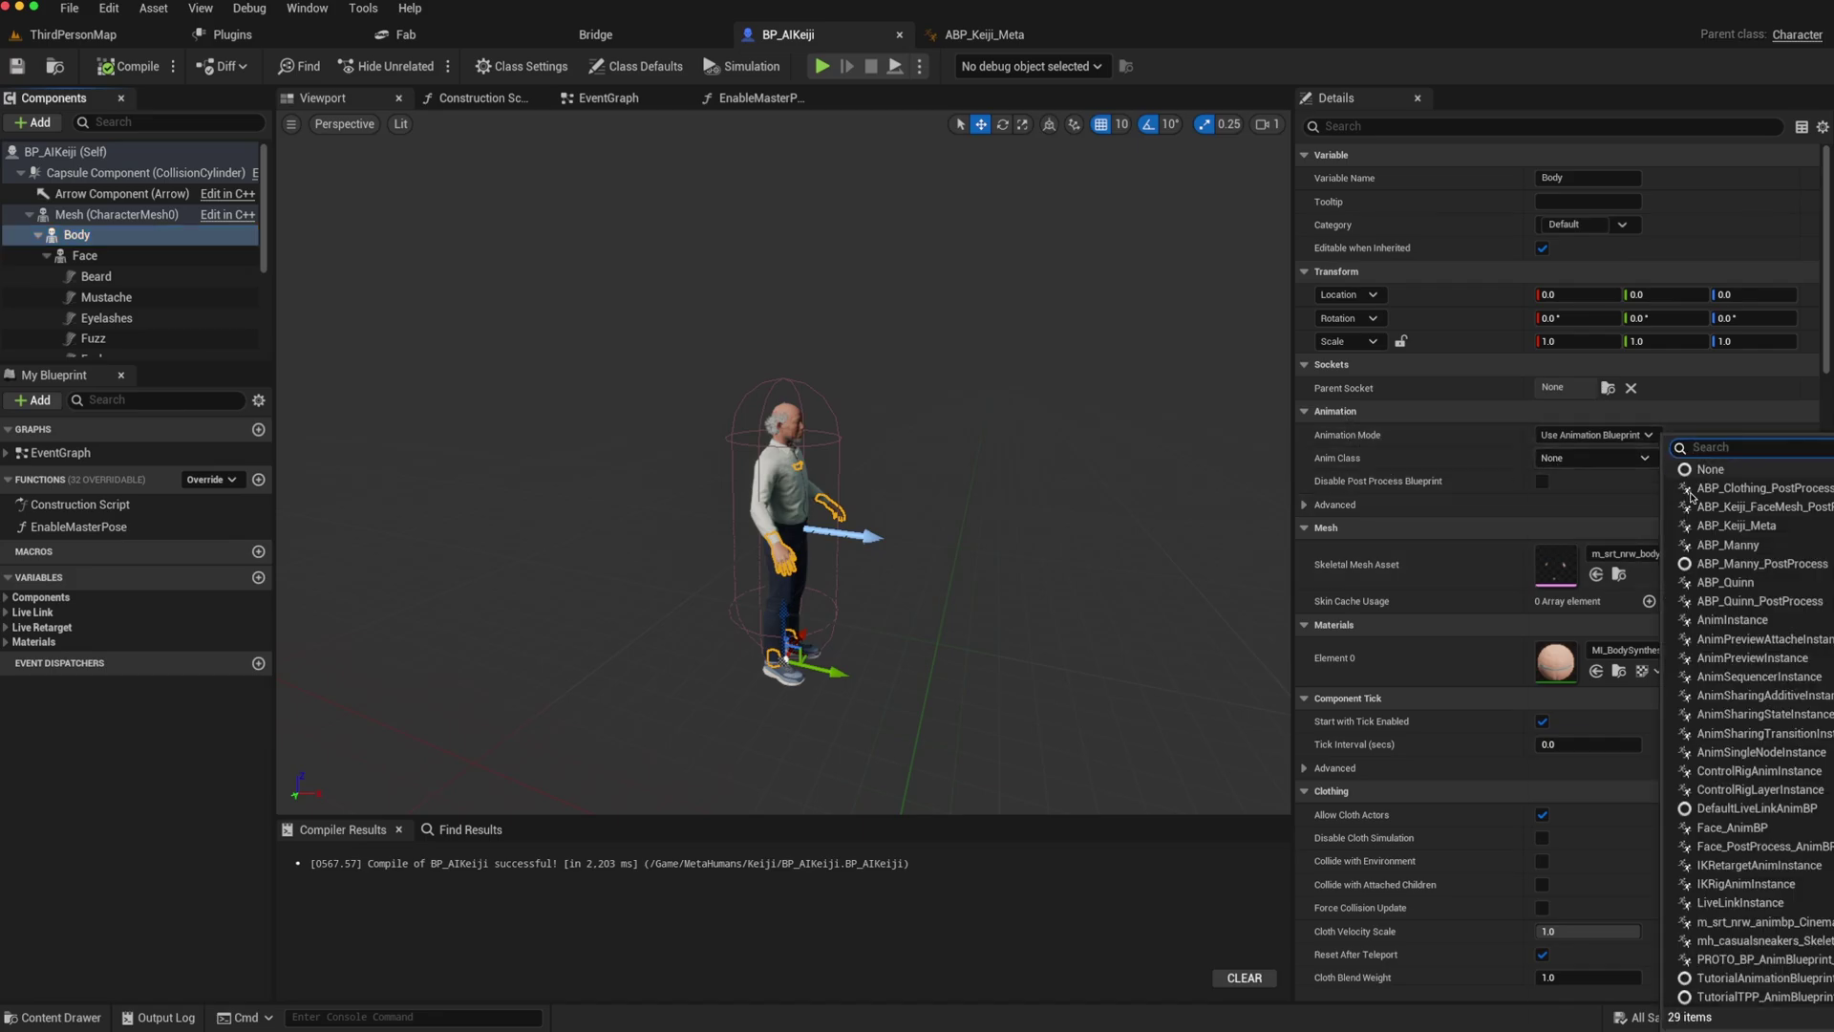
{"action": "left_click", "coordinate": [1717, 526]}
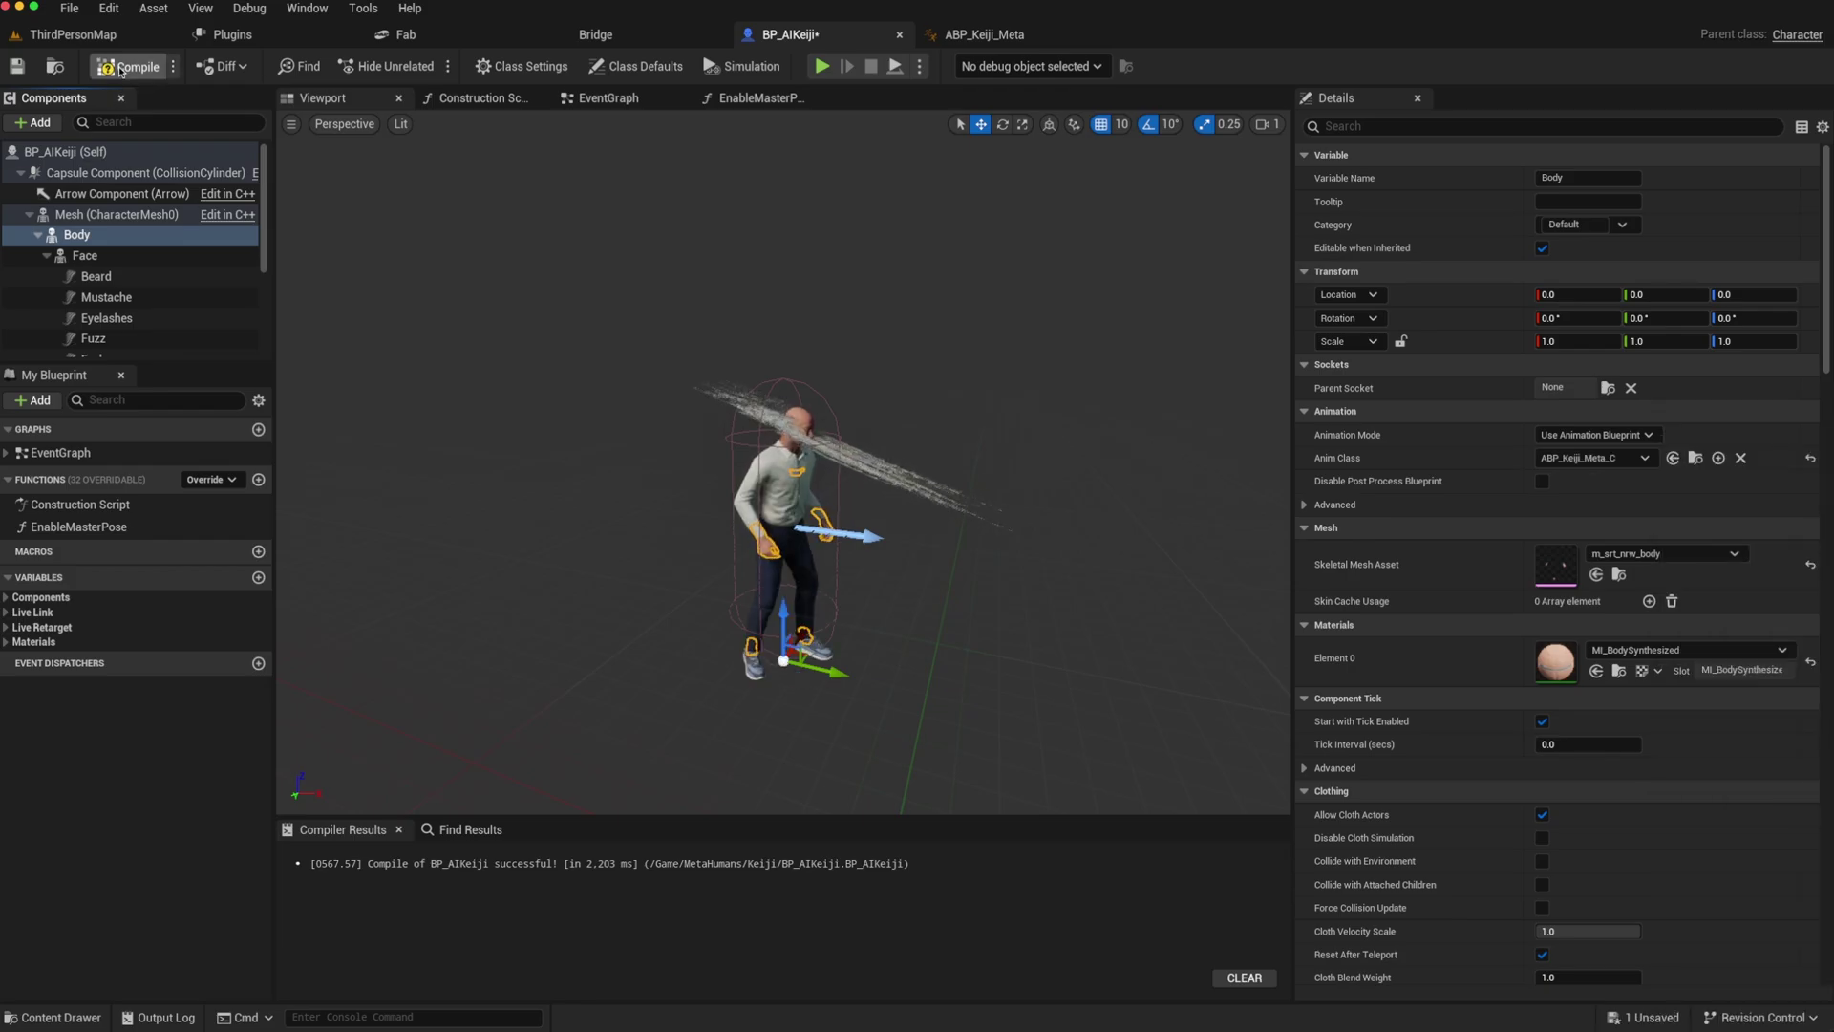
{"action": "left_click", "coordinate": [17, 67]}
{"action": "left_click", "coordinate": [244, 238]}
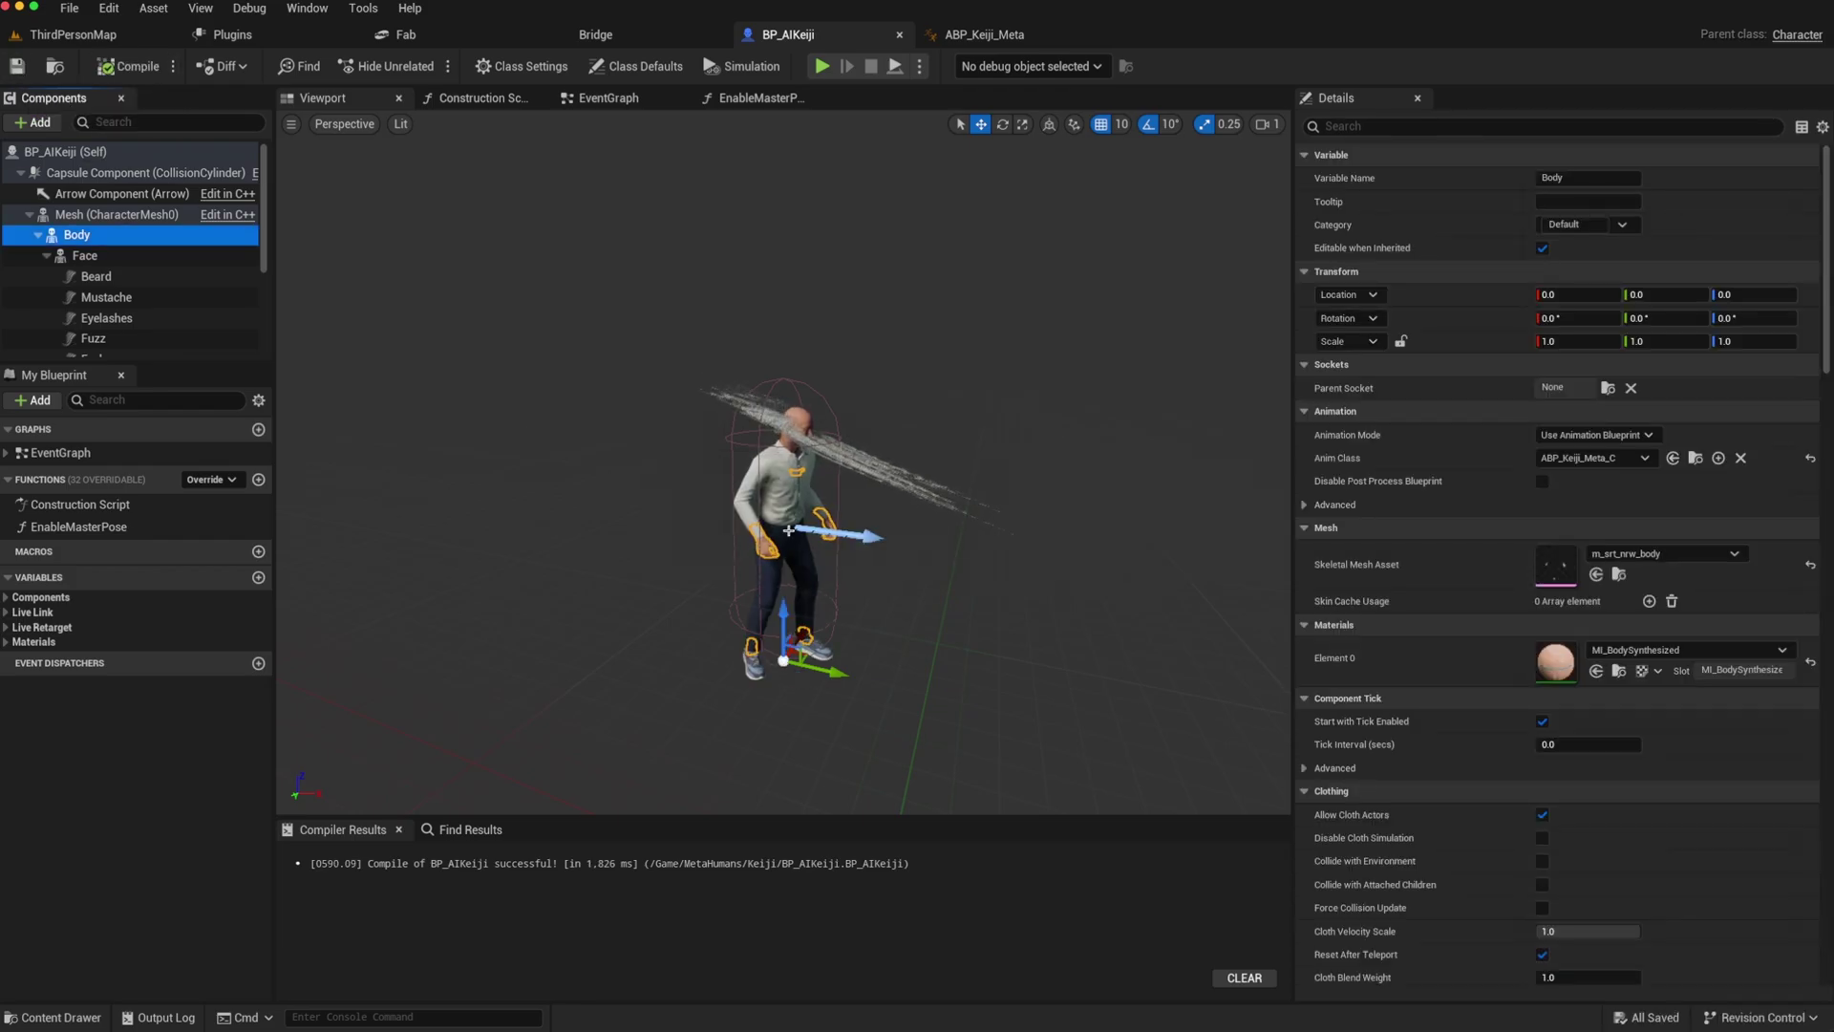
Step: Select the Hair component and bring up its Groom settings showing Hair_S_RecedeMessy
{"action": "scroll", "coordinate": [822, 537], "scroll_direction": "up", "scroll_amount": 2}
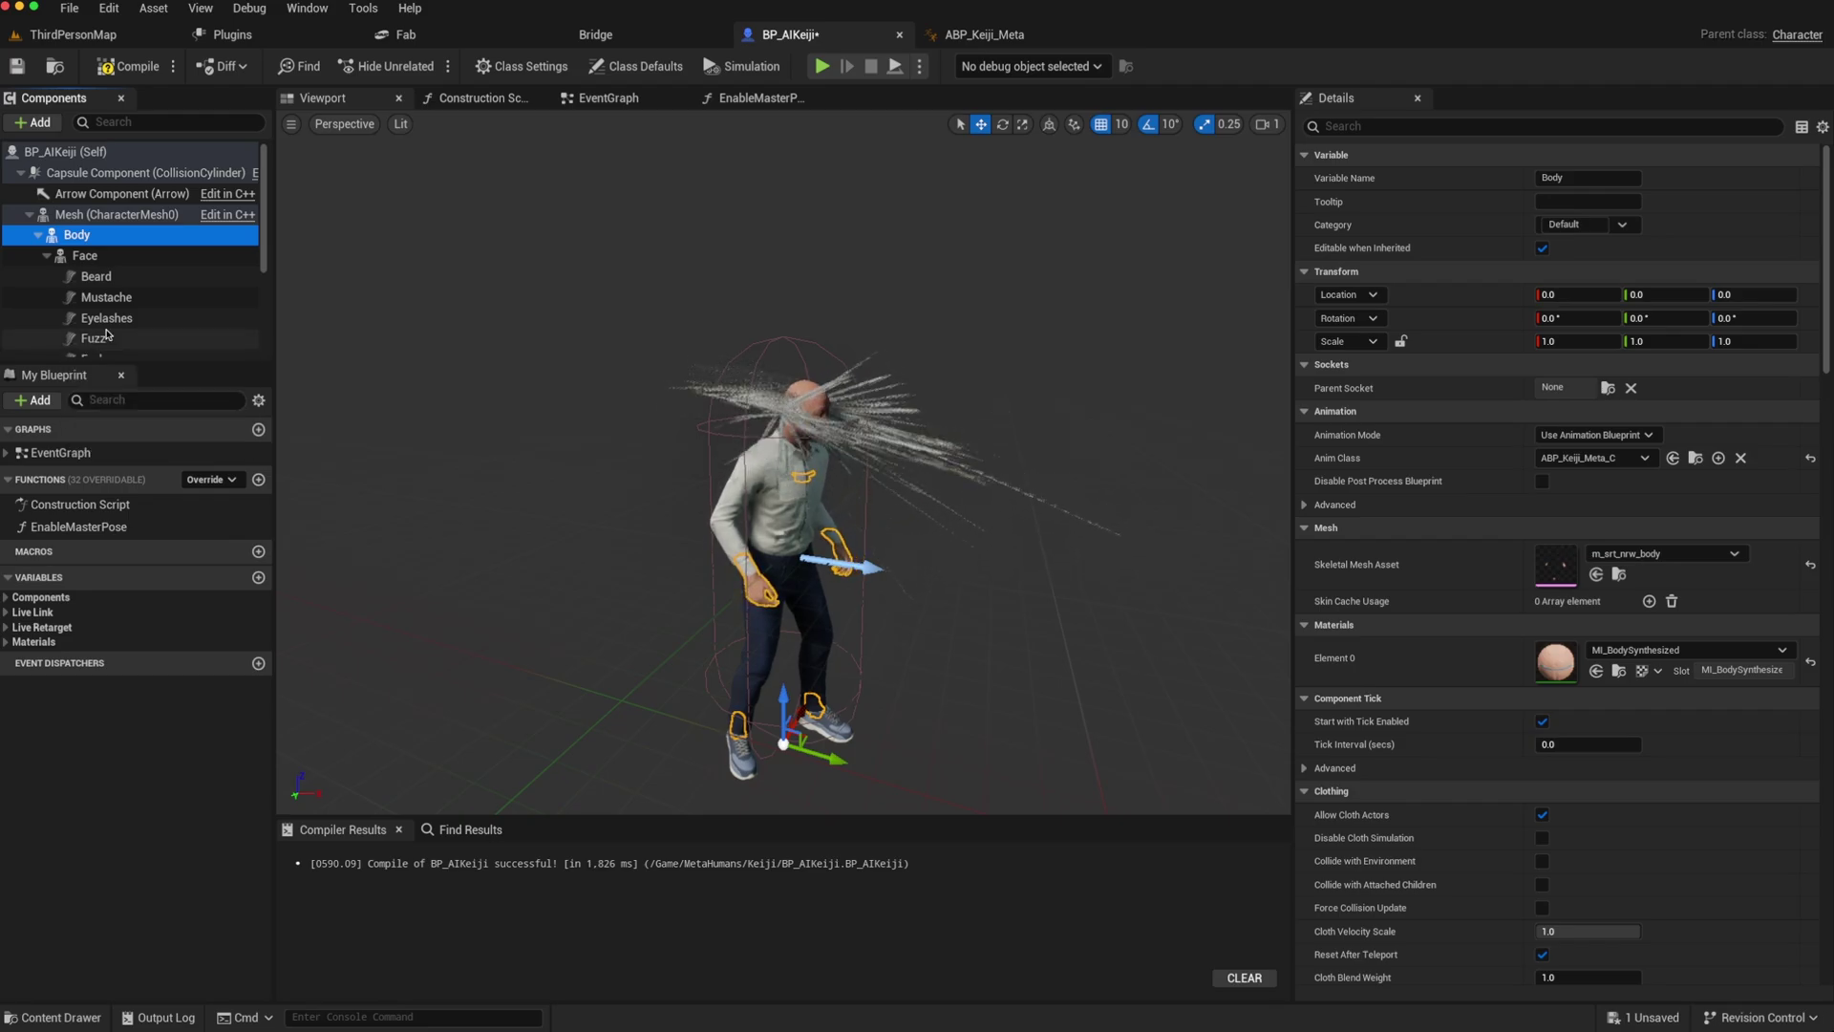
{"action": "scroll", "coordinate": [124, 287], "scroll_direction": "down", "scroll_amount": 1}
{"action": "scroll", "coordinate": [122, 284], "scroll_direction": "down", "scroll_amount": 3}
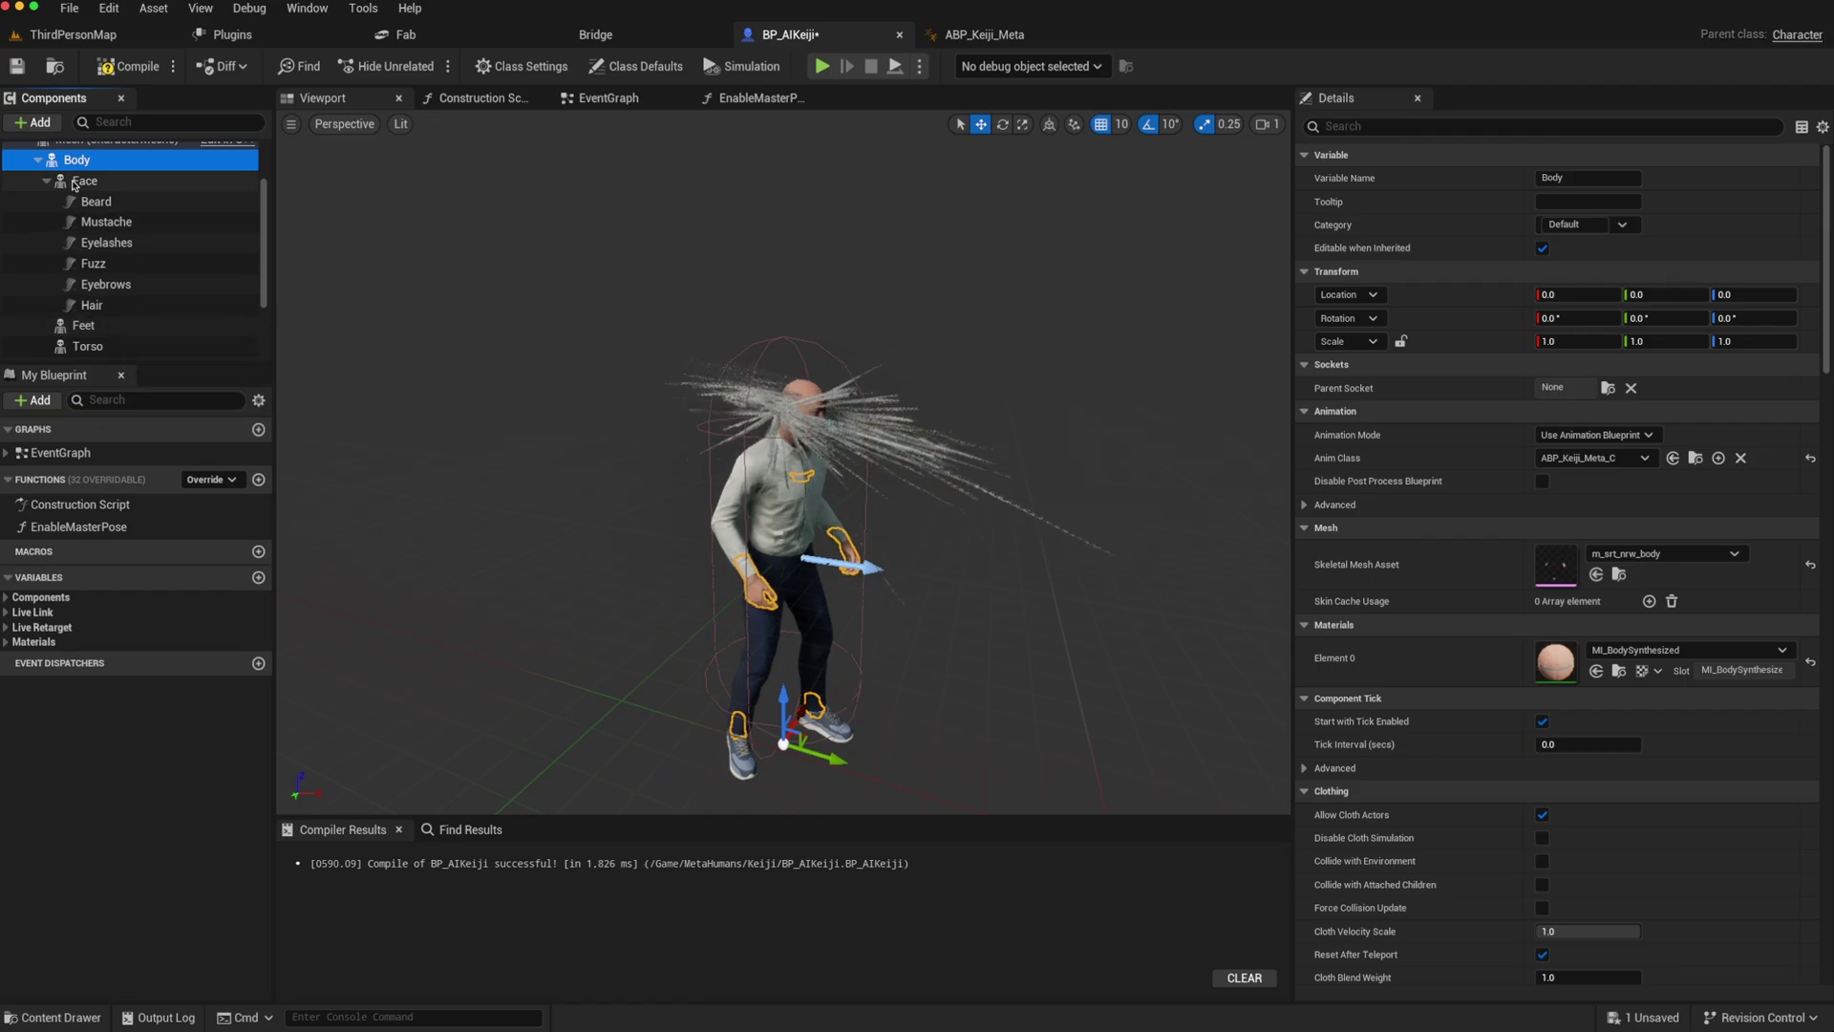
{"action": "left_click", "coordinate": [96, 307]}
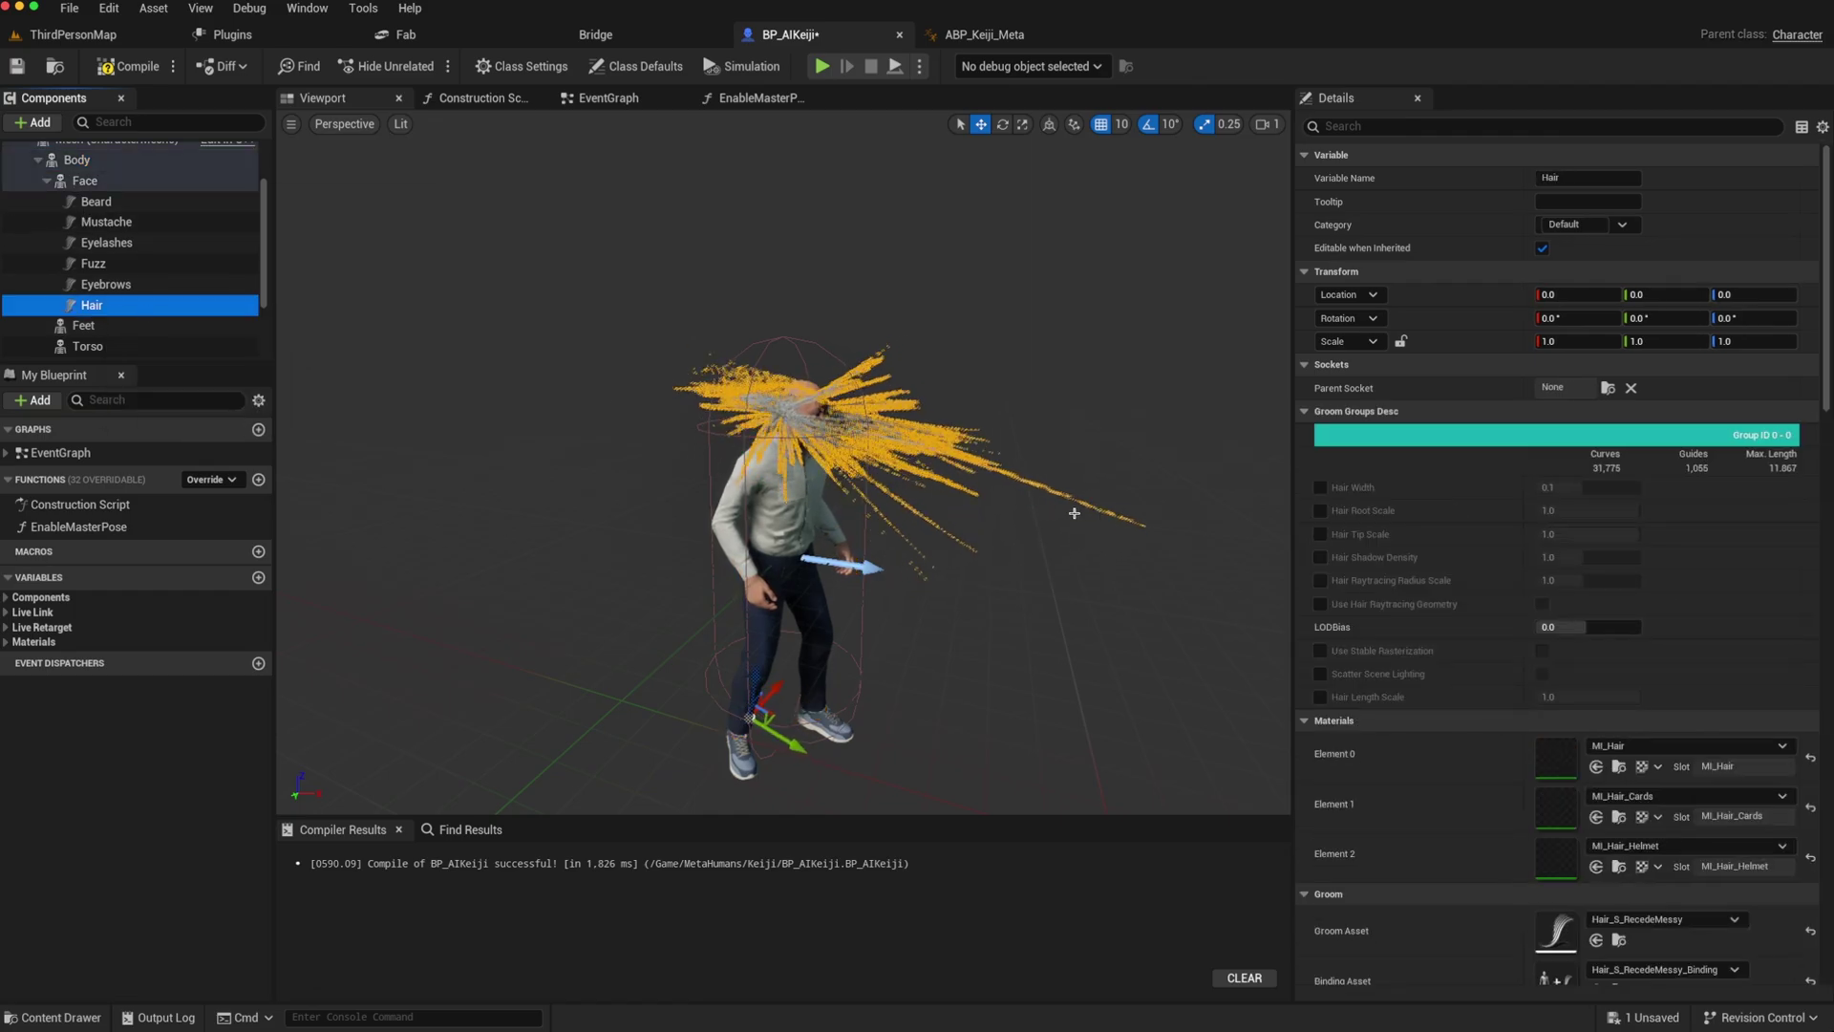
{"action": "scroll", "coordinate": [1460, 545], "scroll_direction": "down", "scroll_amount": 4}
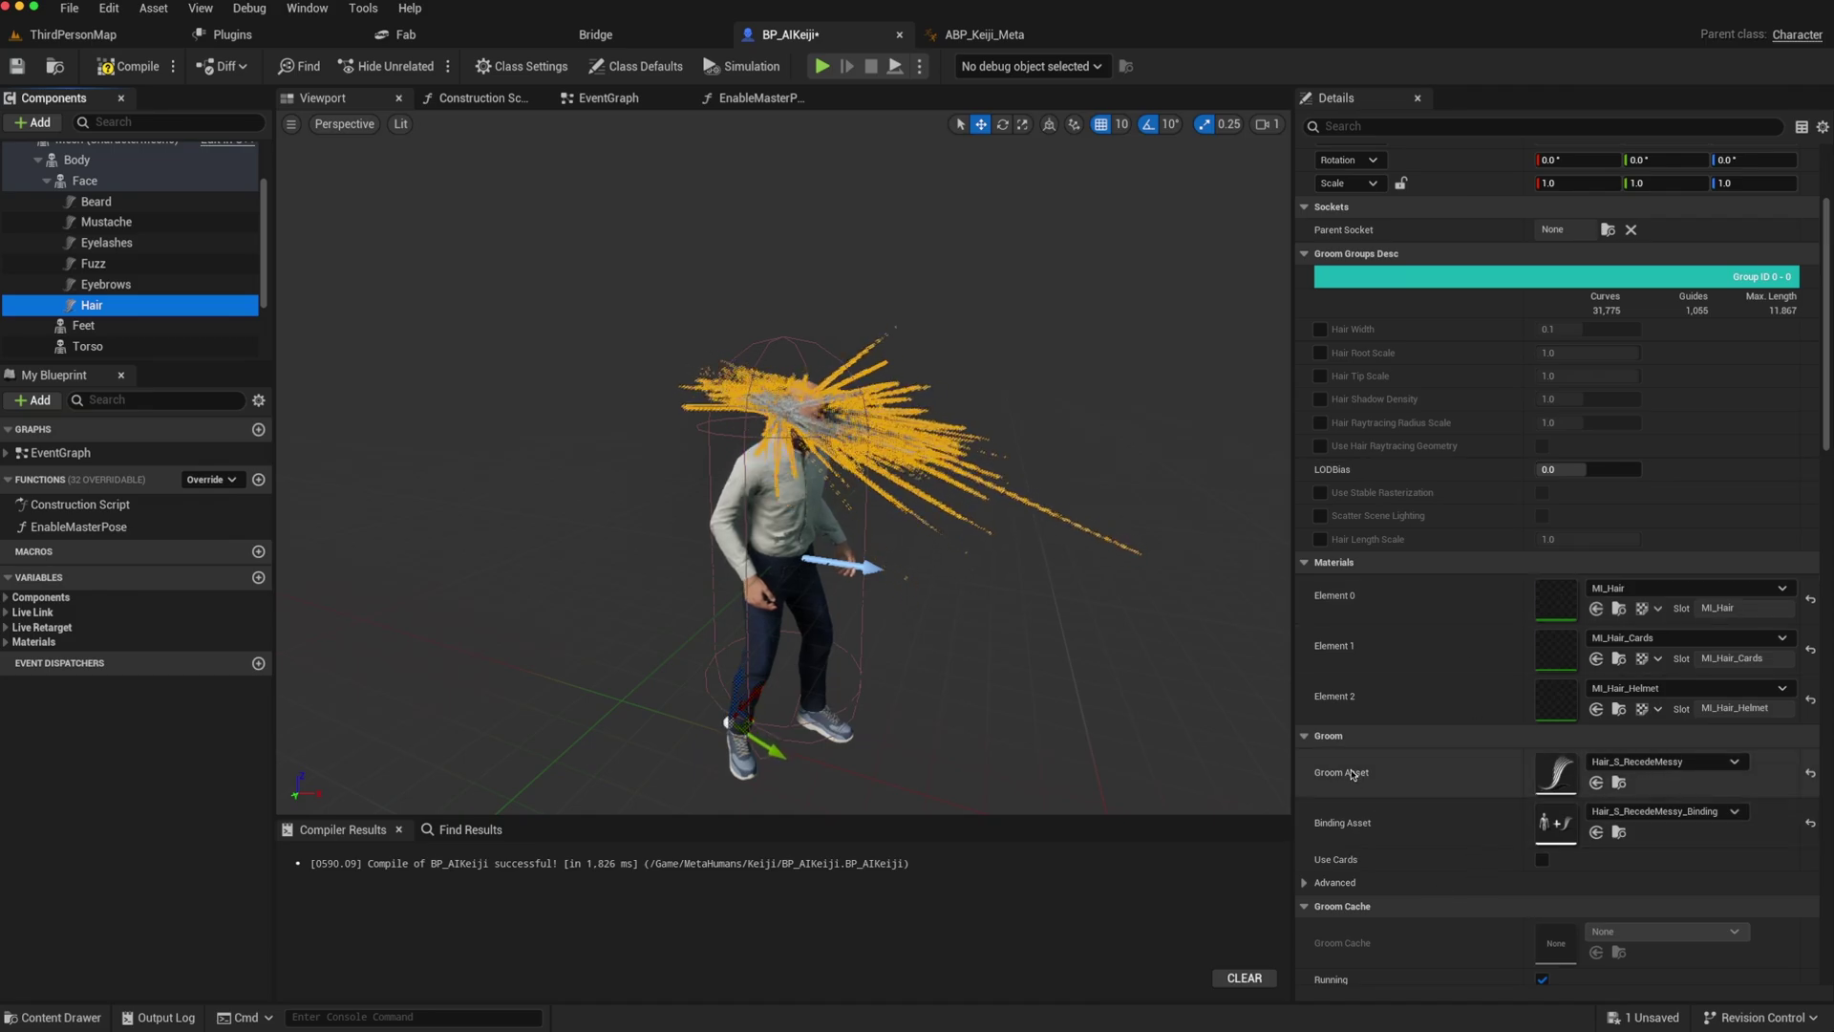
Step: Untick RBF Interpolation on the Hair_S_RecedeMessy groom asset, save it, and close its editor
{"action": "double_click", "coordinate": [1557, 773]}
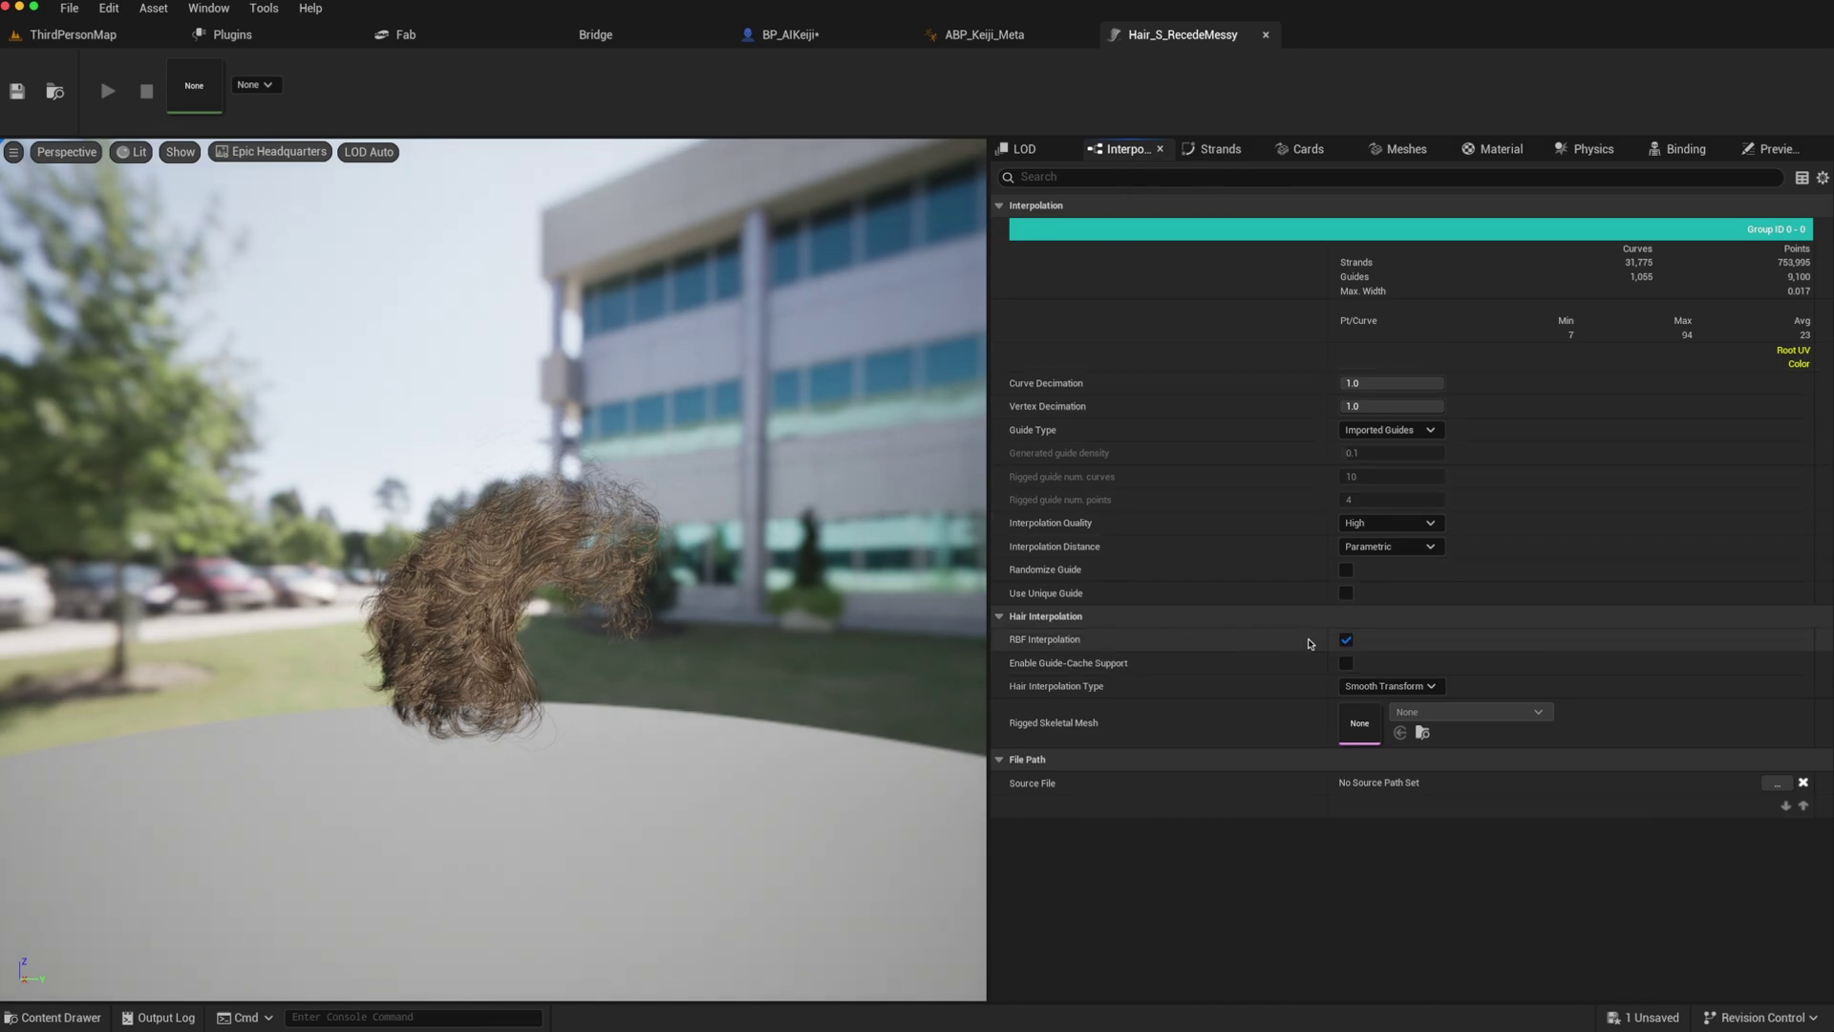
{"action": "left_click", "coordinate": [1346, 639]}
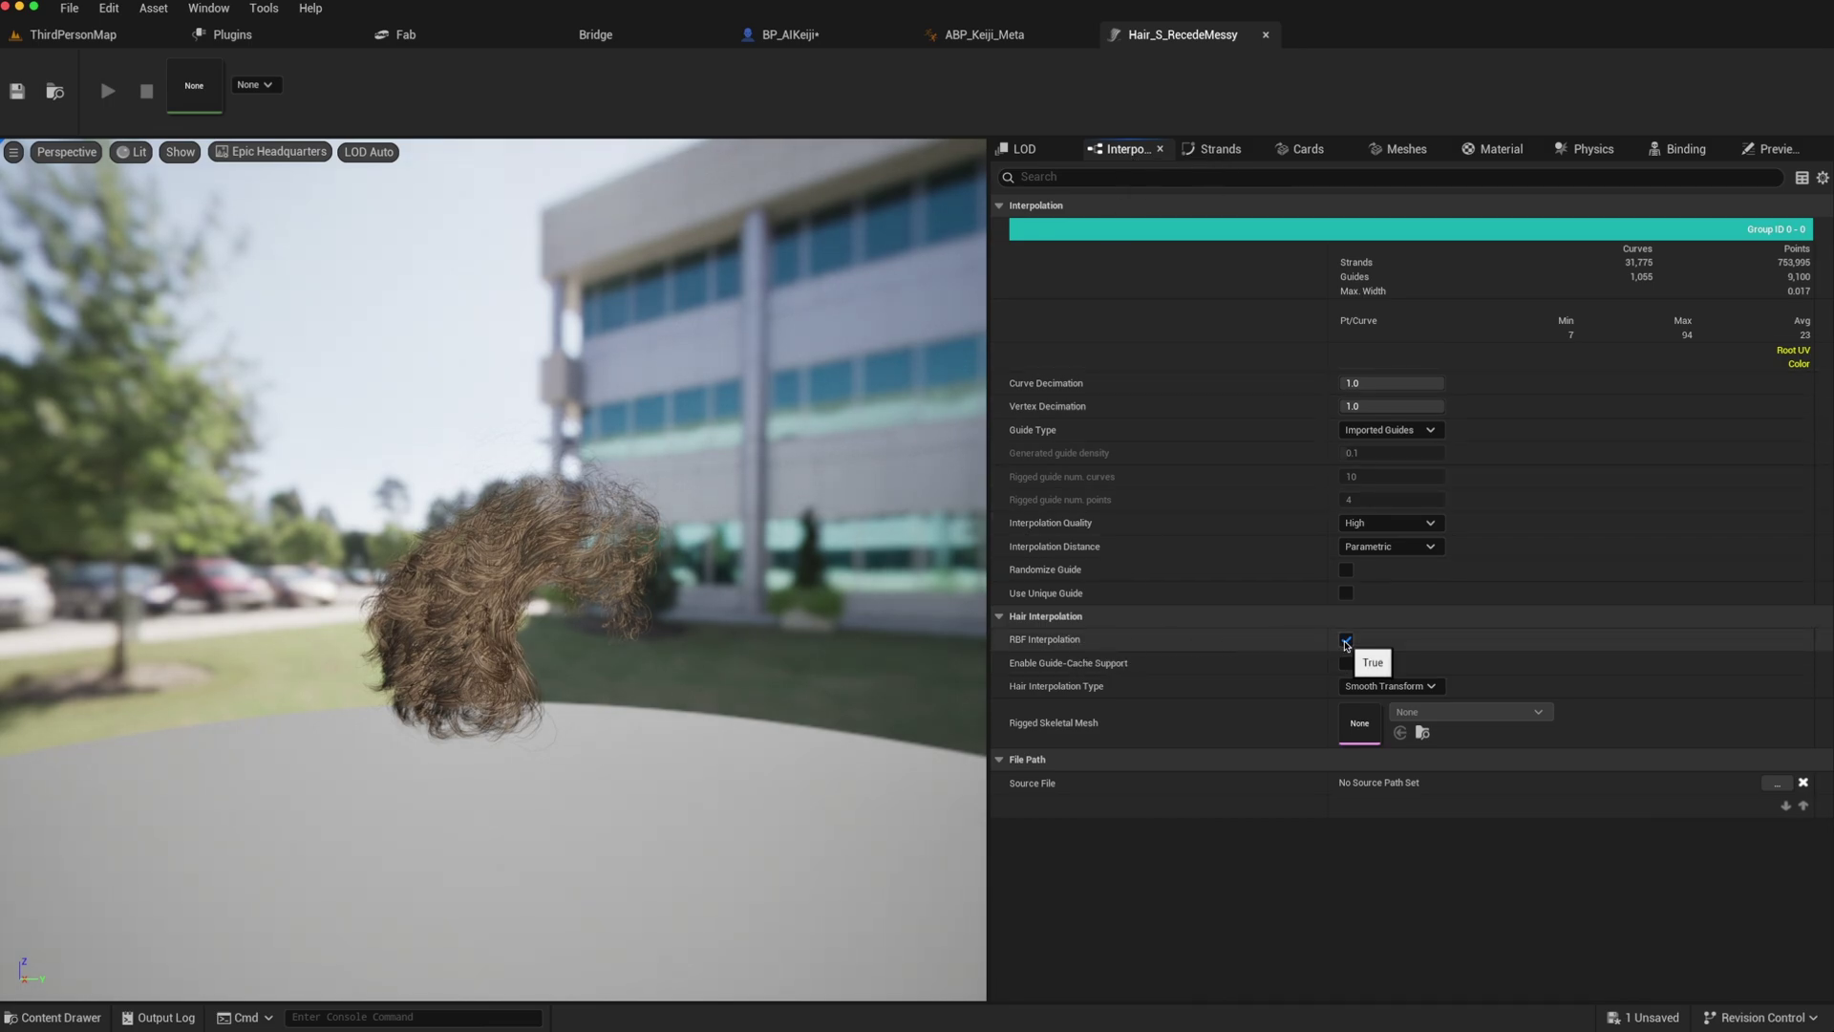
{"action": "left_click", "coordinate": [16, 92]}
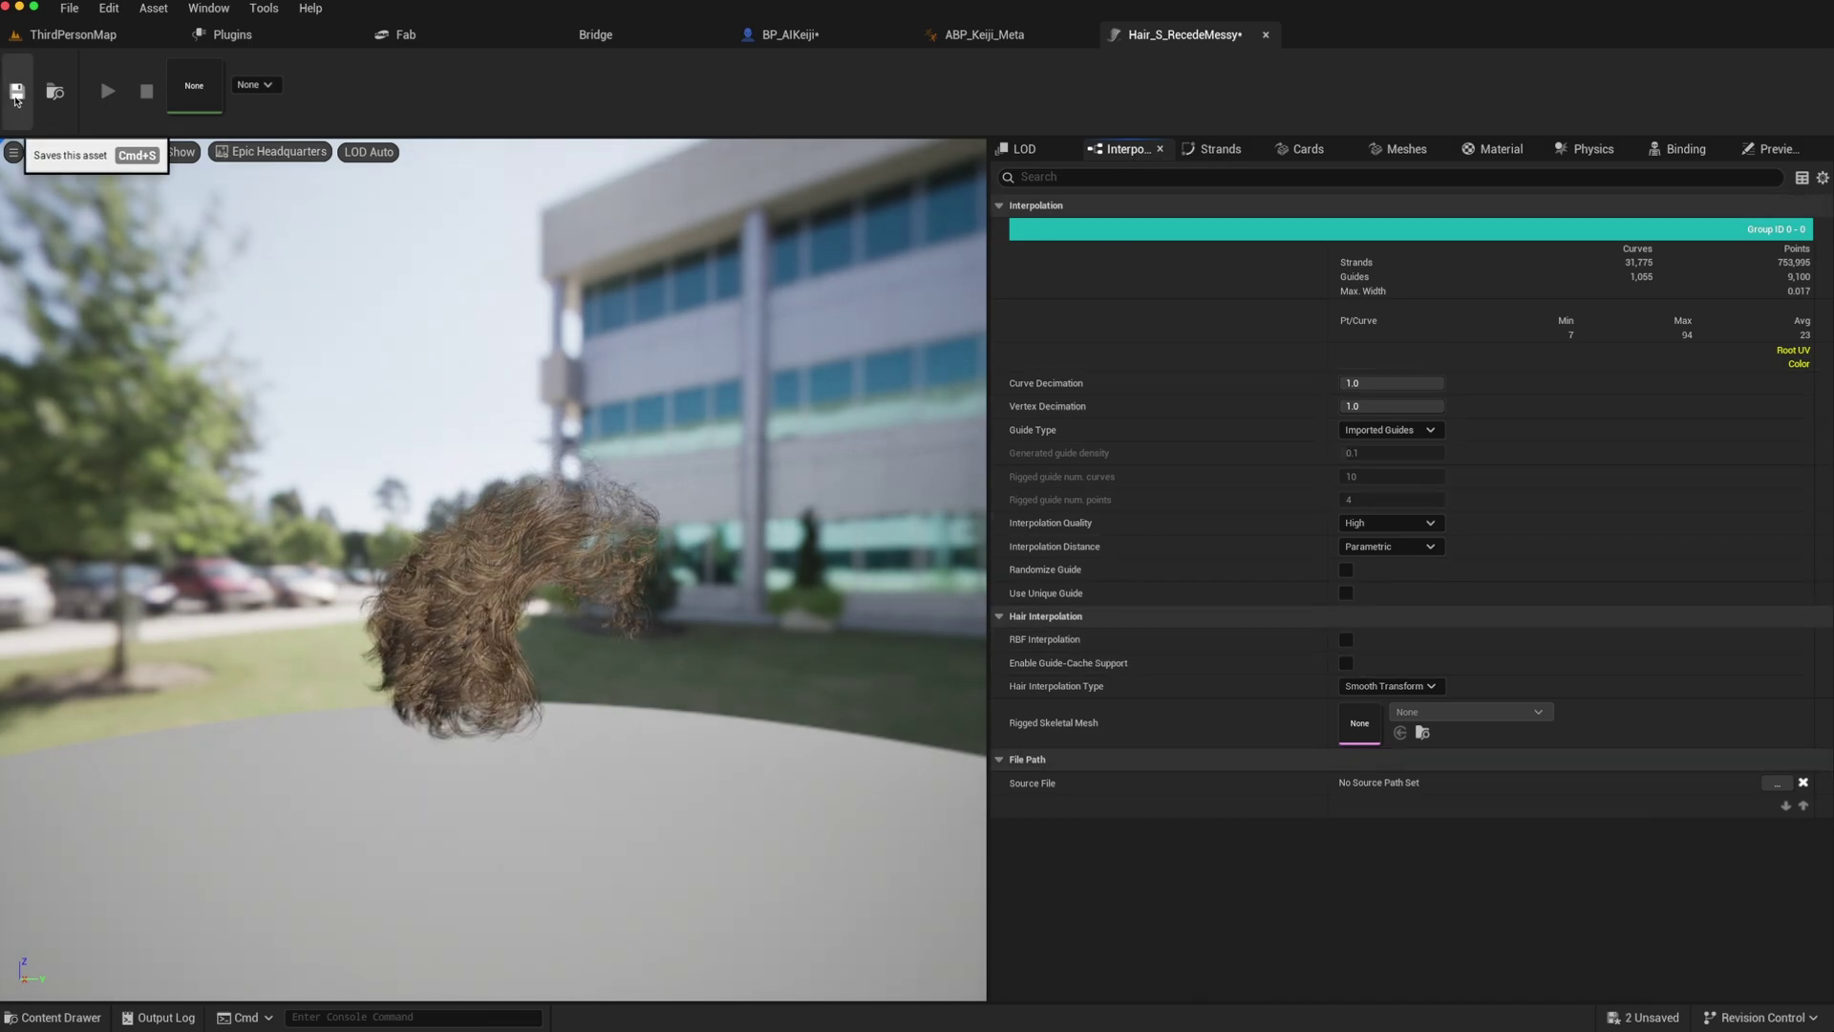
{"action": "left_click", "coordinate": [1267, 38]}
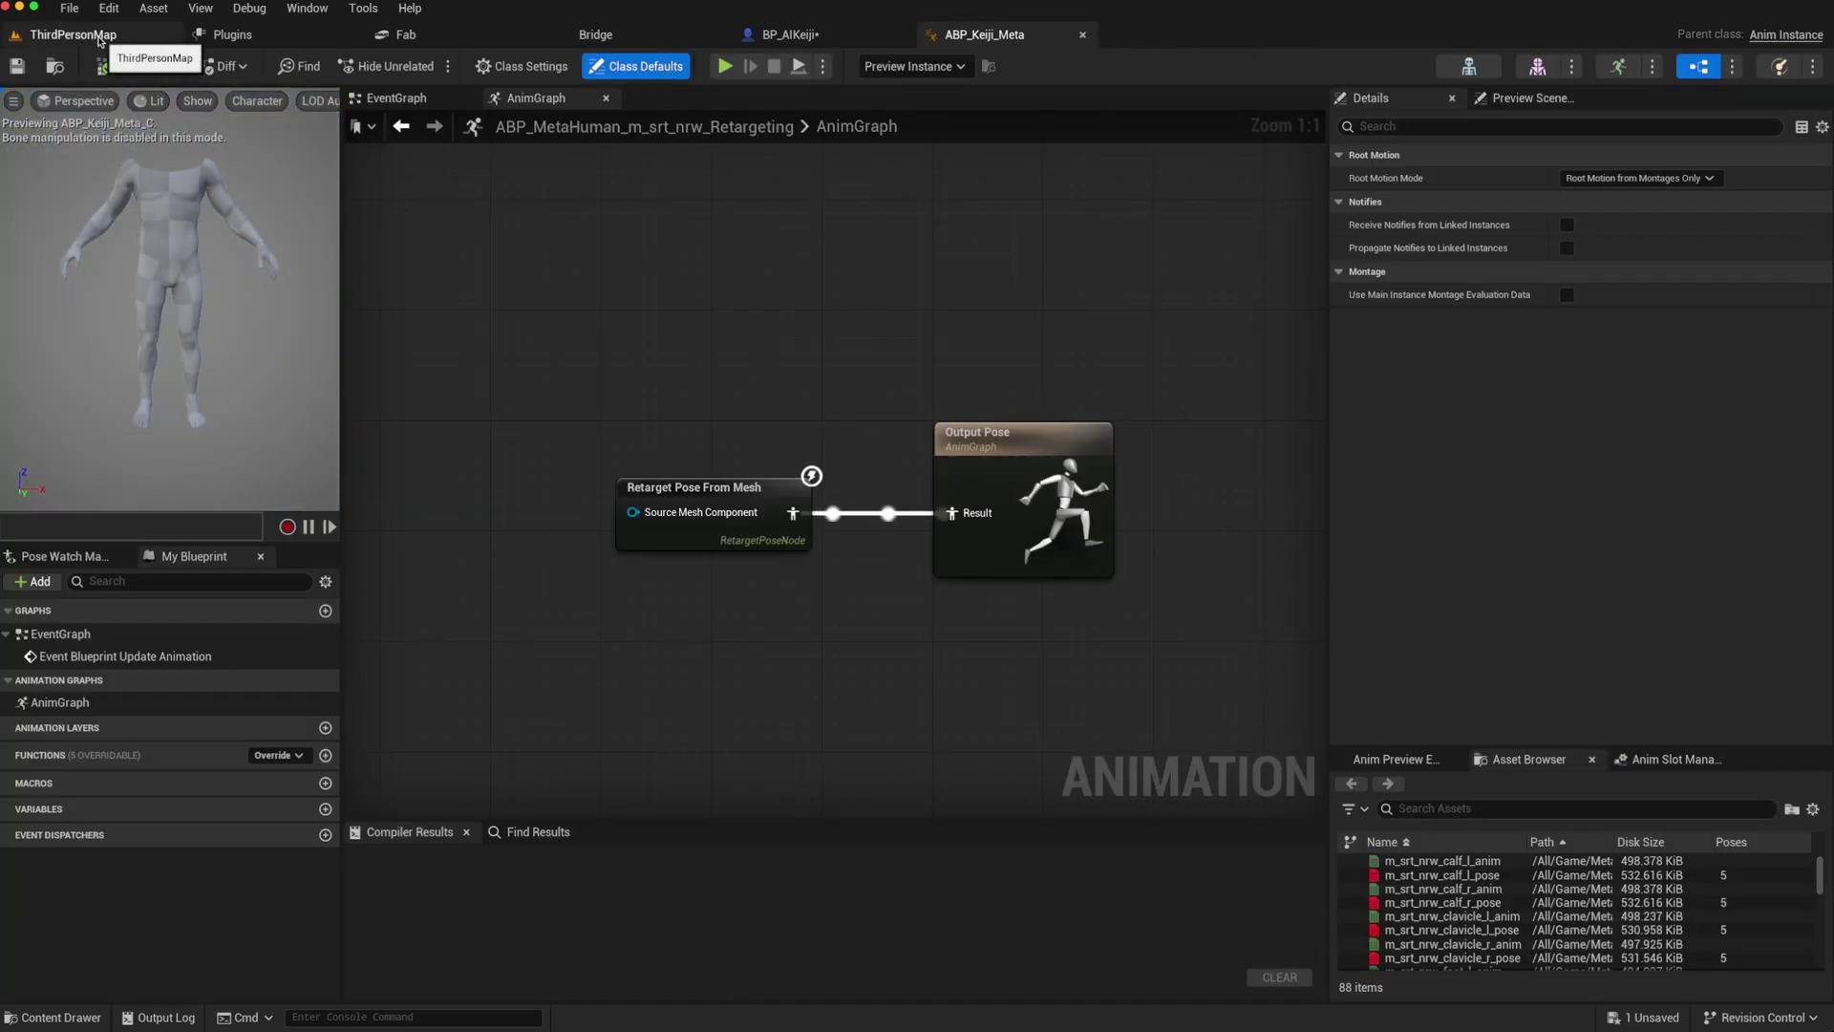
Step: Back in BP_AIKeiji, set the LODSync component's Forced LOD to 1, then compile and save
{"action": "left_click", "coordinate": [77, 35]}
{"action": "left_click", "coordinate": [791, 34]}
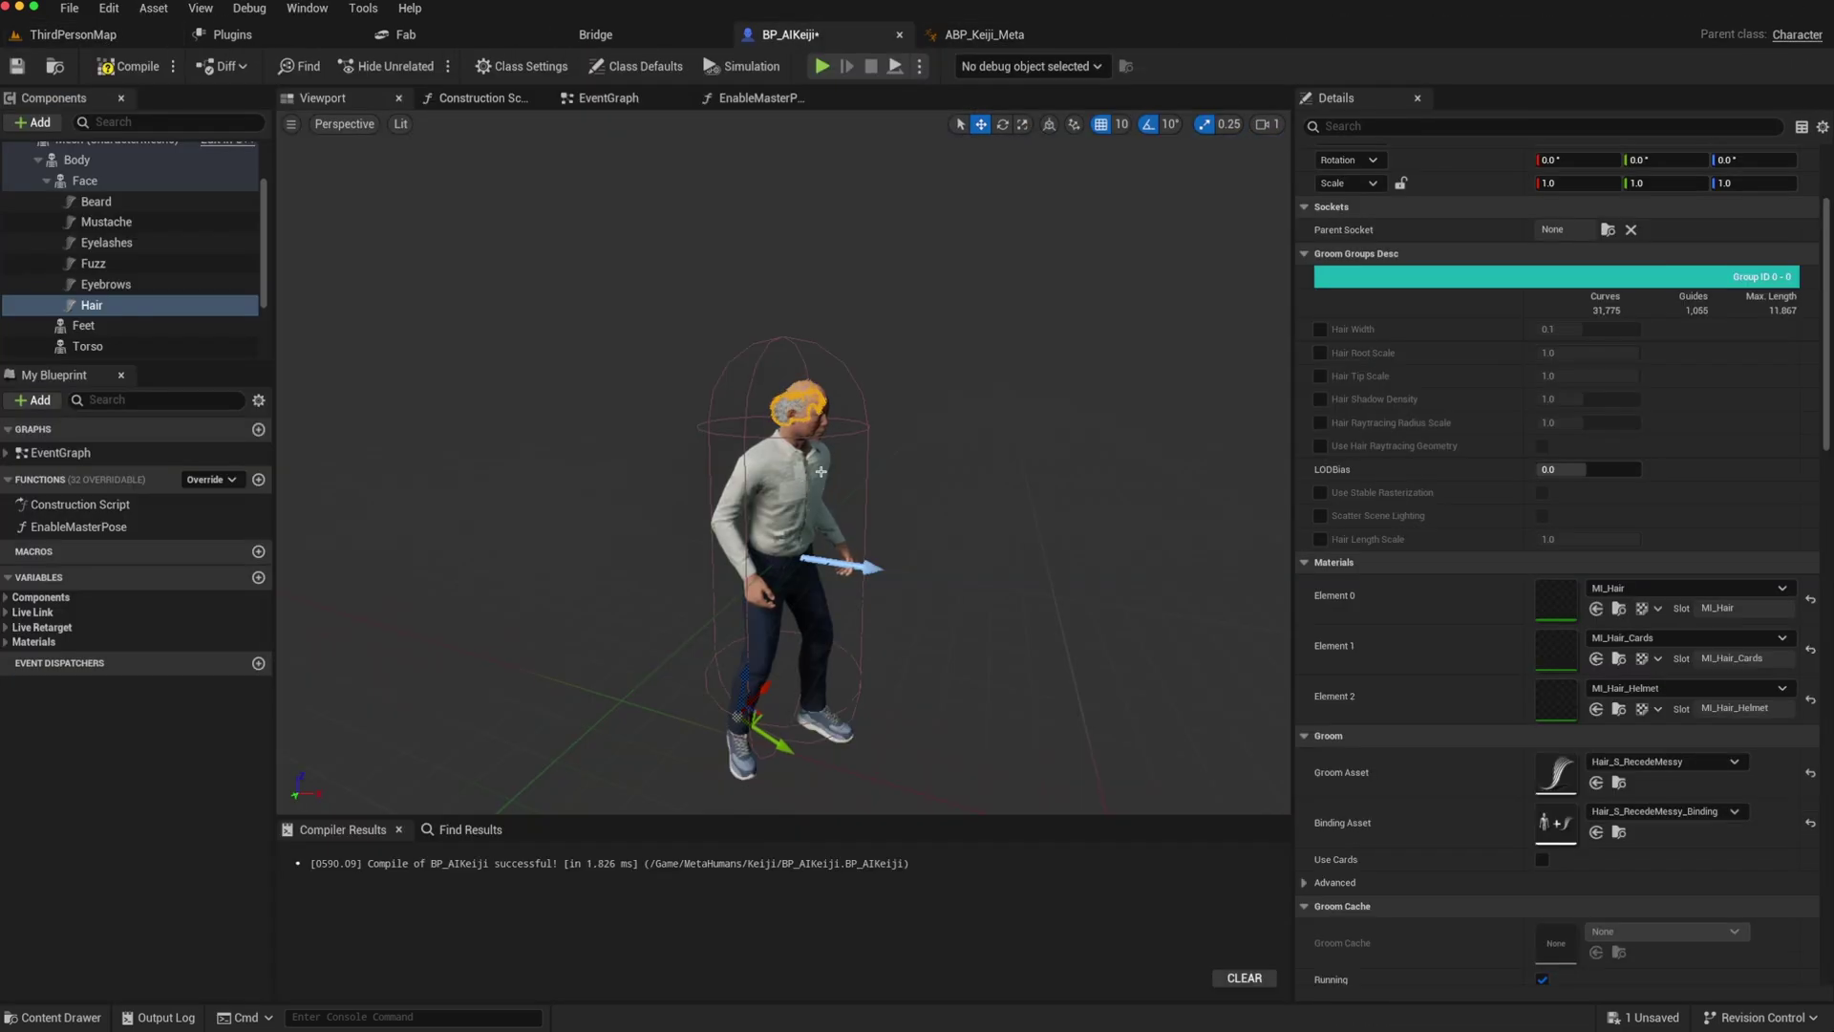
{"action": "scroll", "coordinate": [839, 406], "scroll_direction": "up", "scroll_amount": 3}
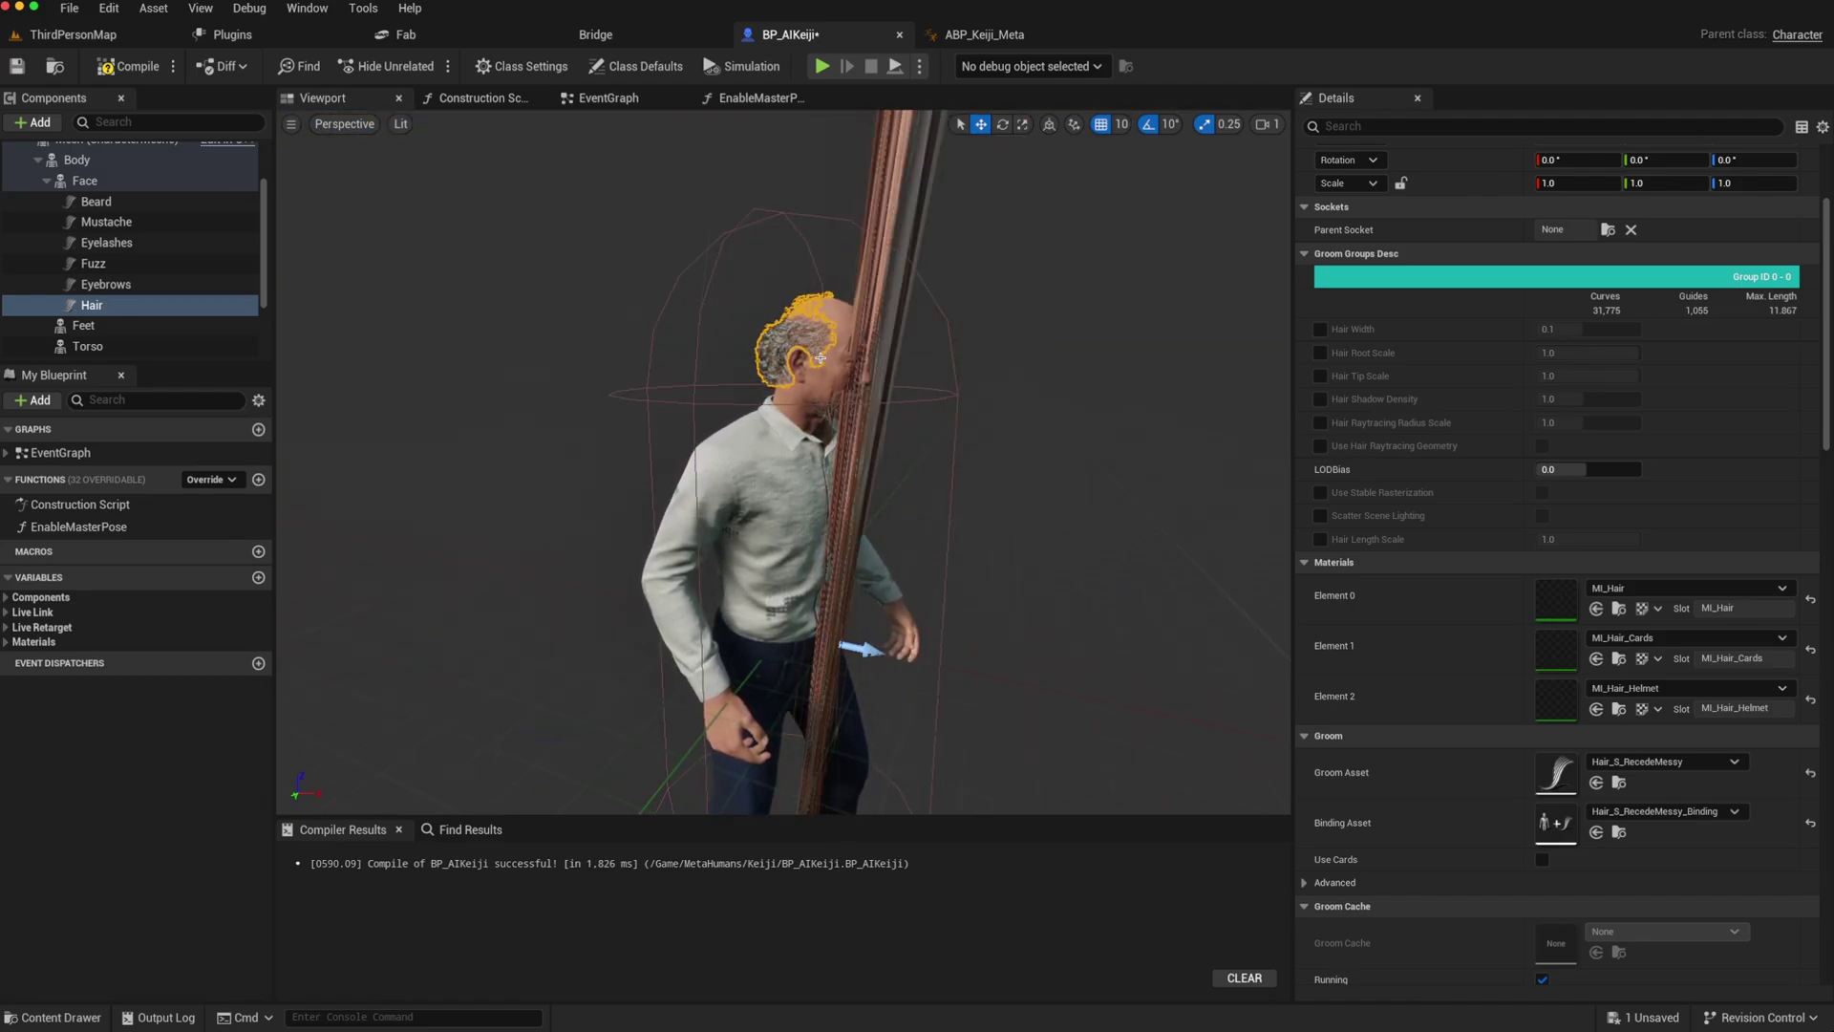
{"action": "scroll", "coordinate": [141, 292], "scroll_direction": "down", "scroll_amount": 3}
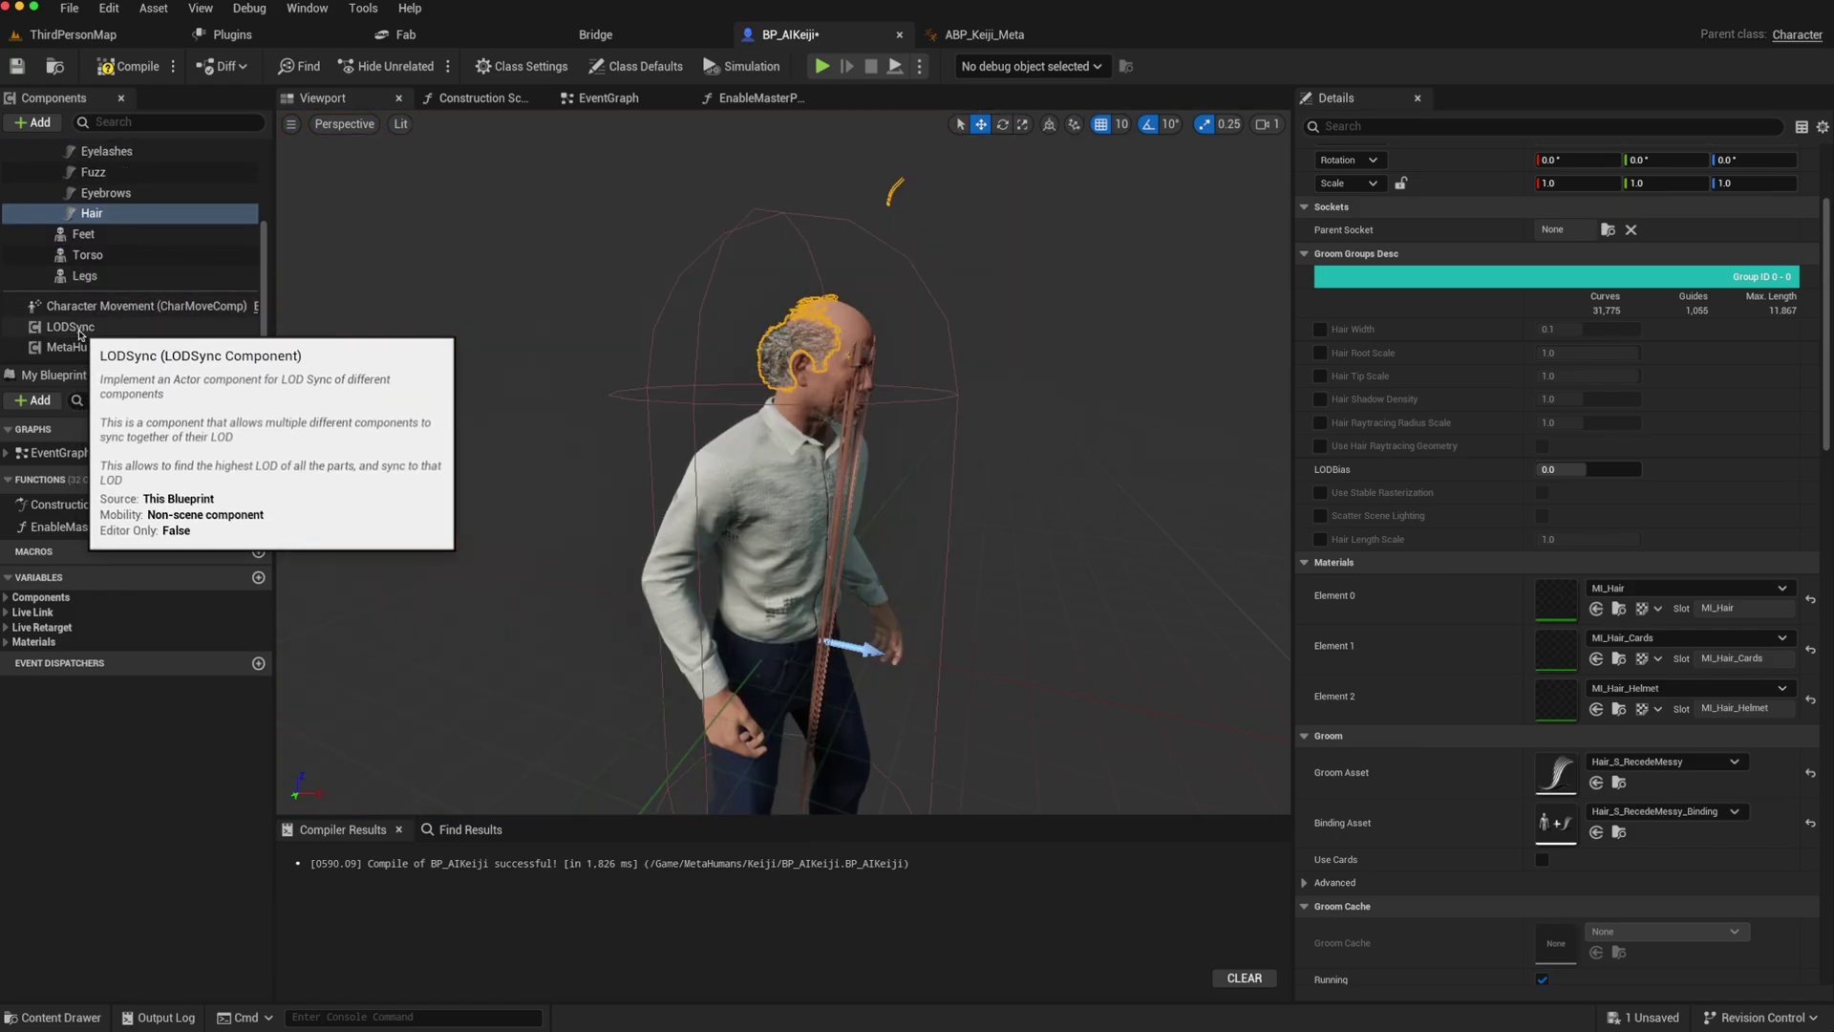
{"action": "left_click", "coordinate": [70, 328]}
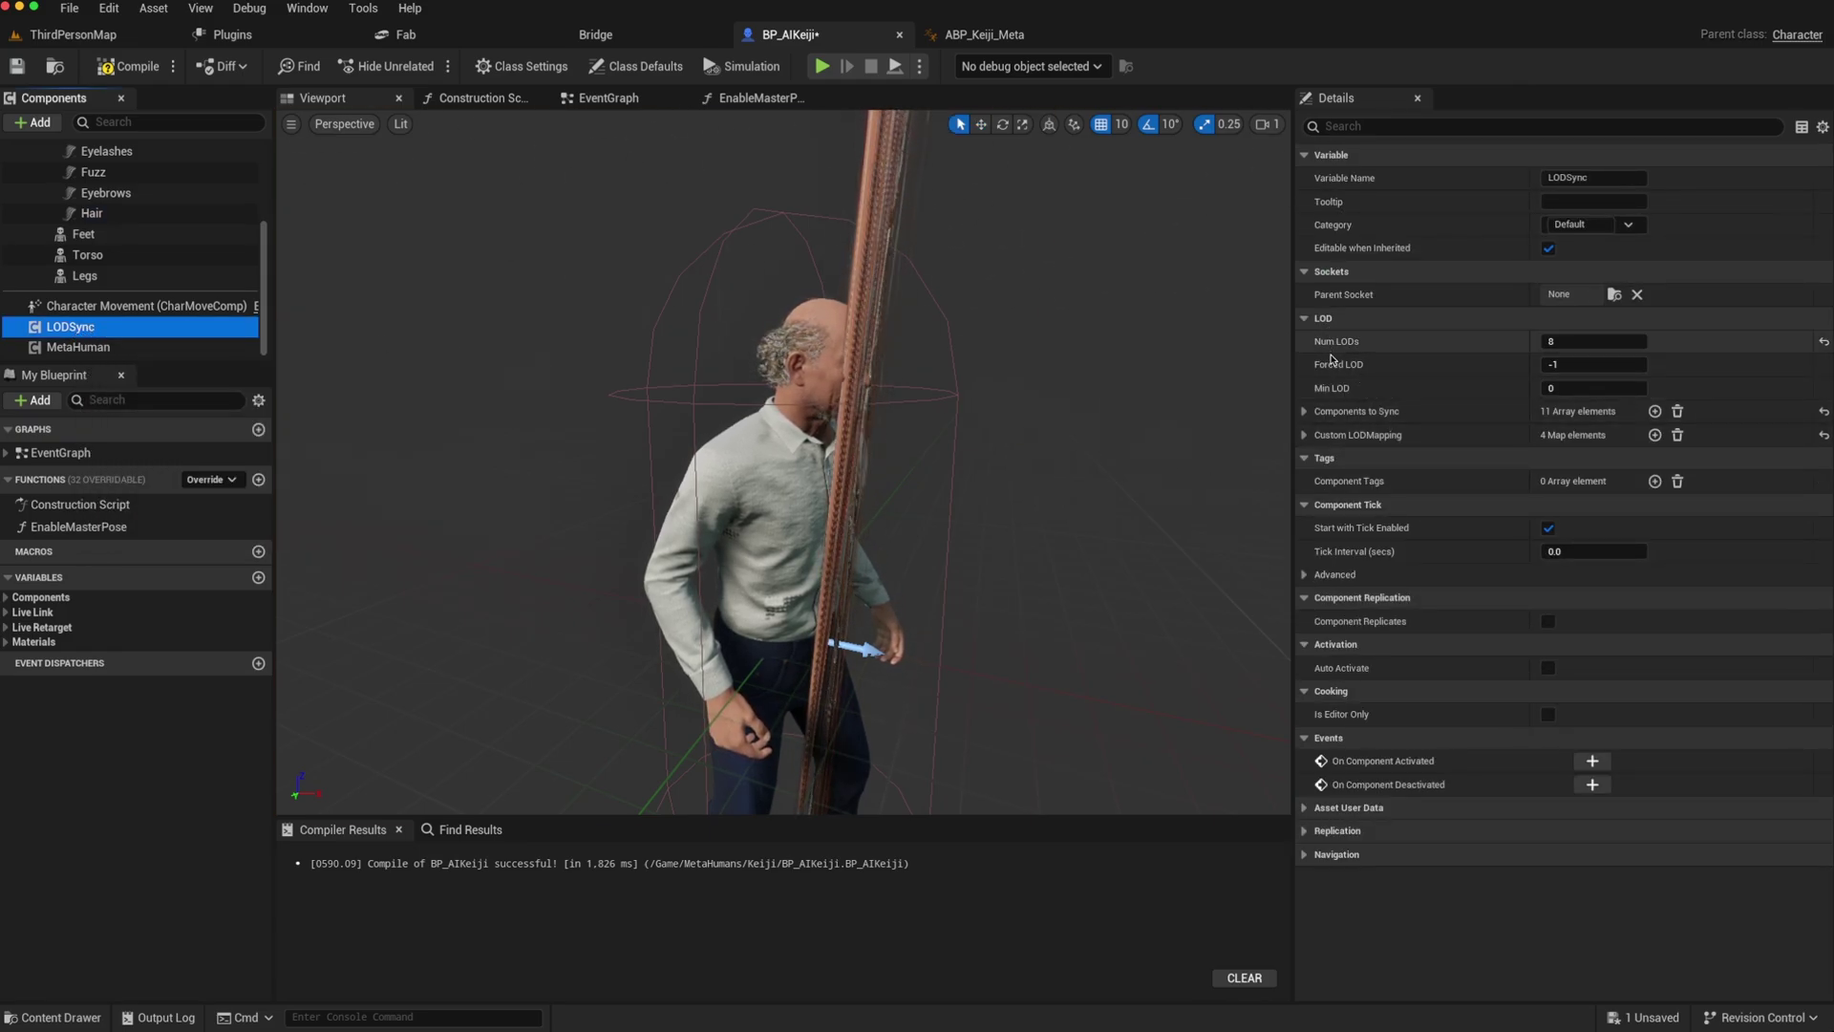
{"action": "left_click", "coordinate": [1561, 366]}
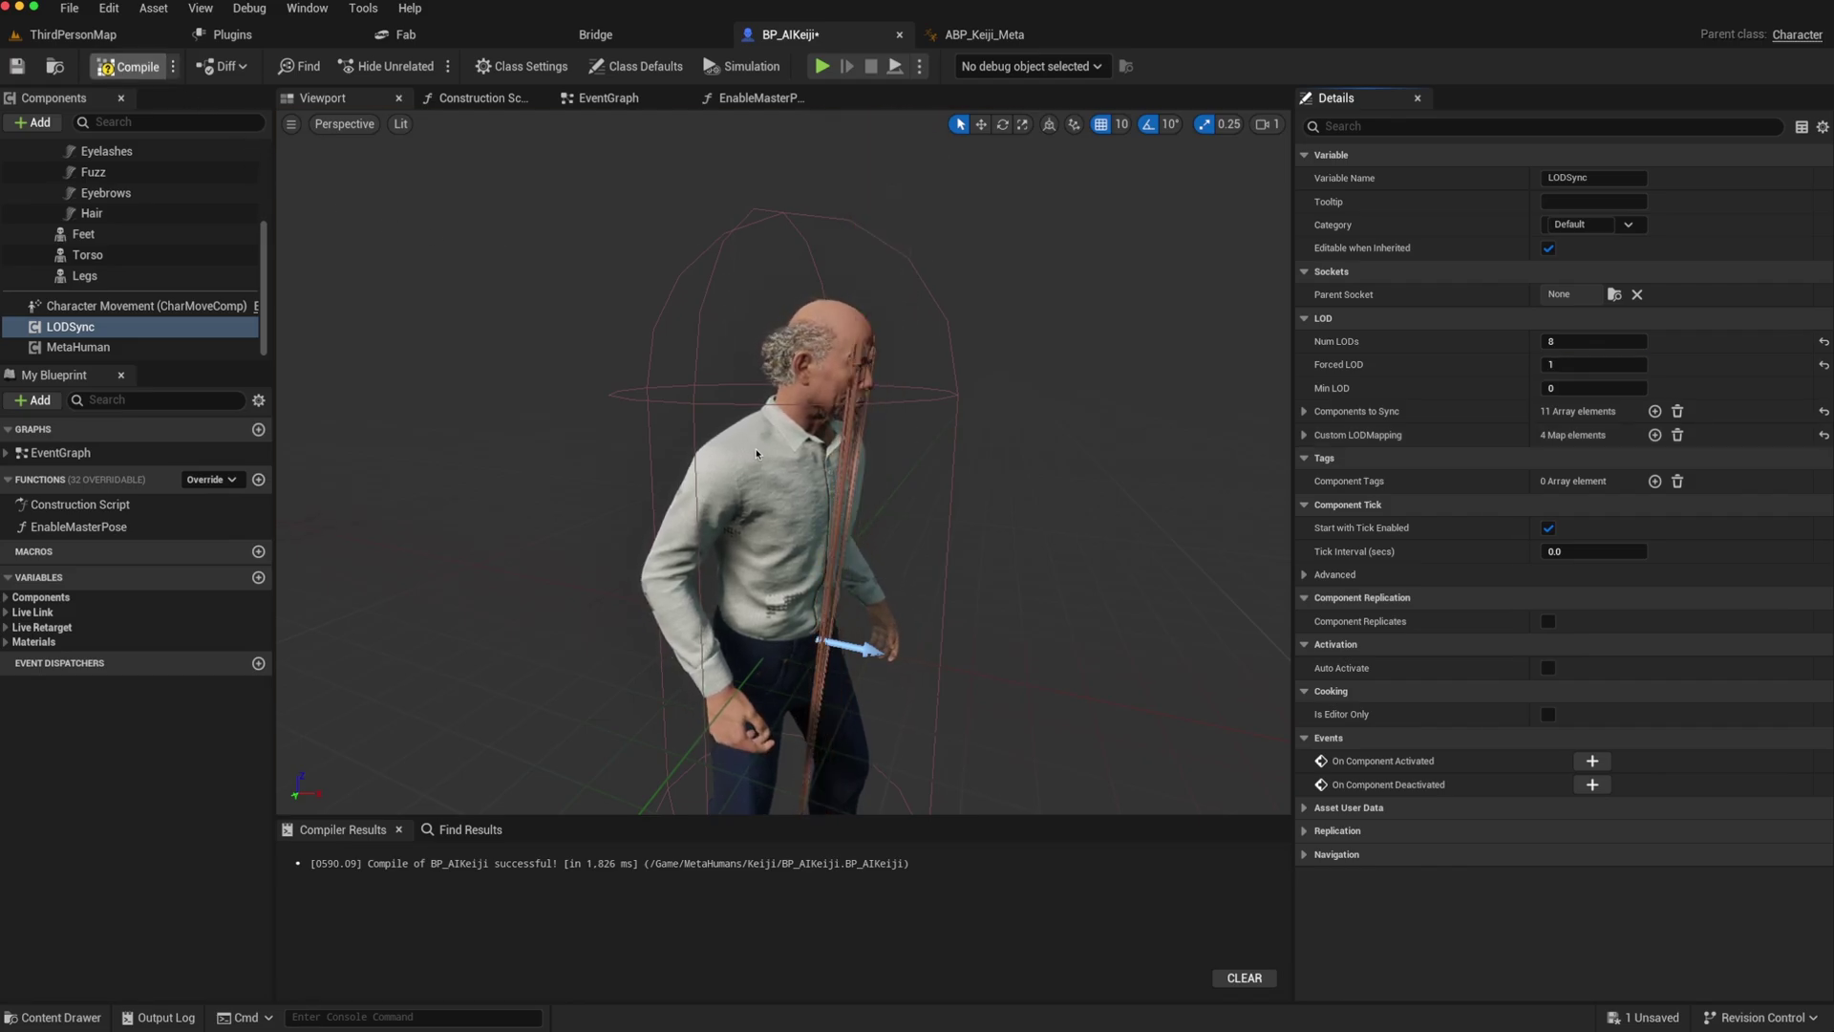
{"action": "key", "text": "ctrl+s"}
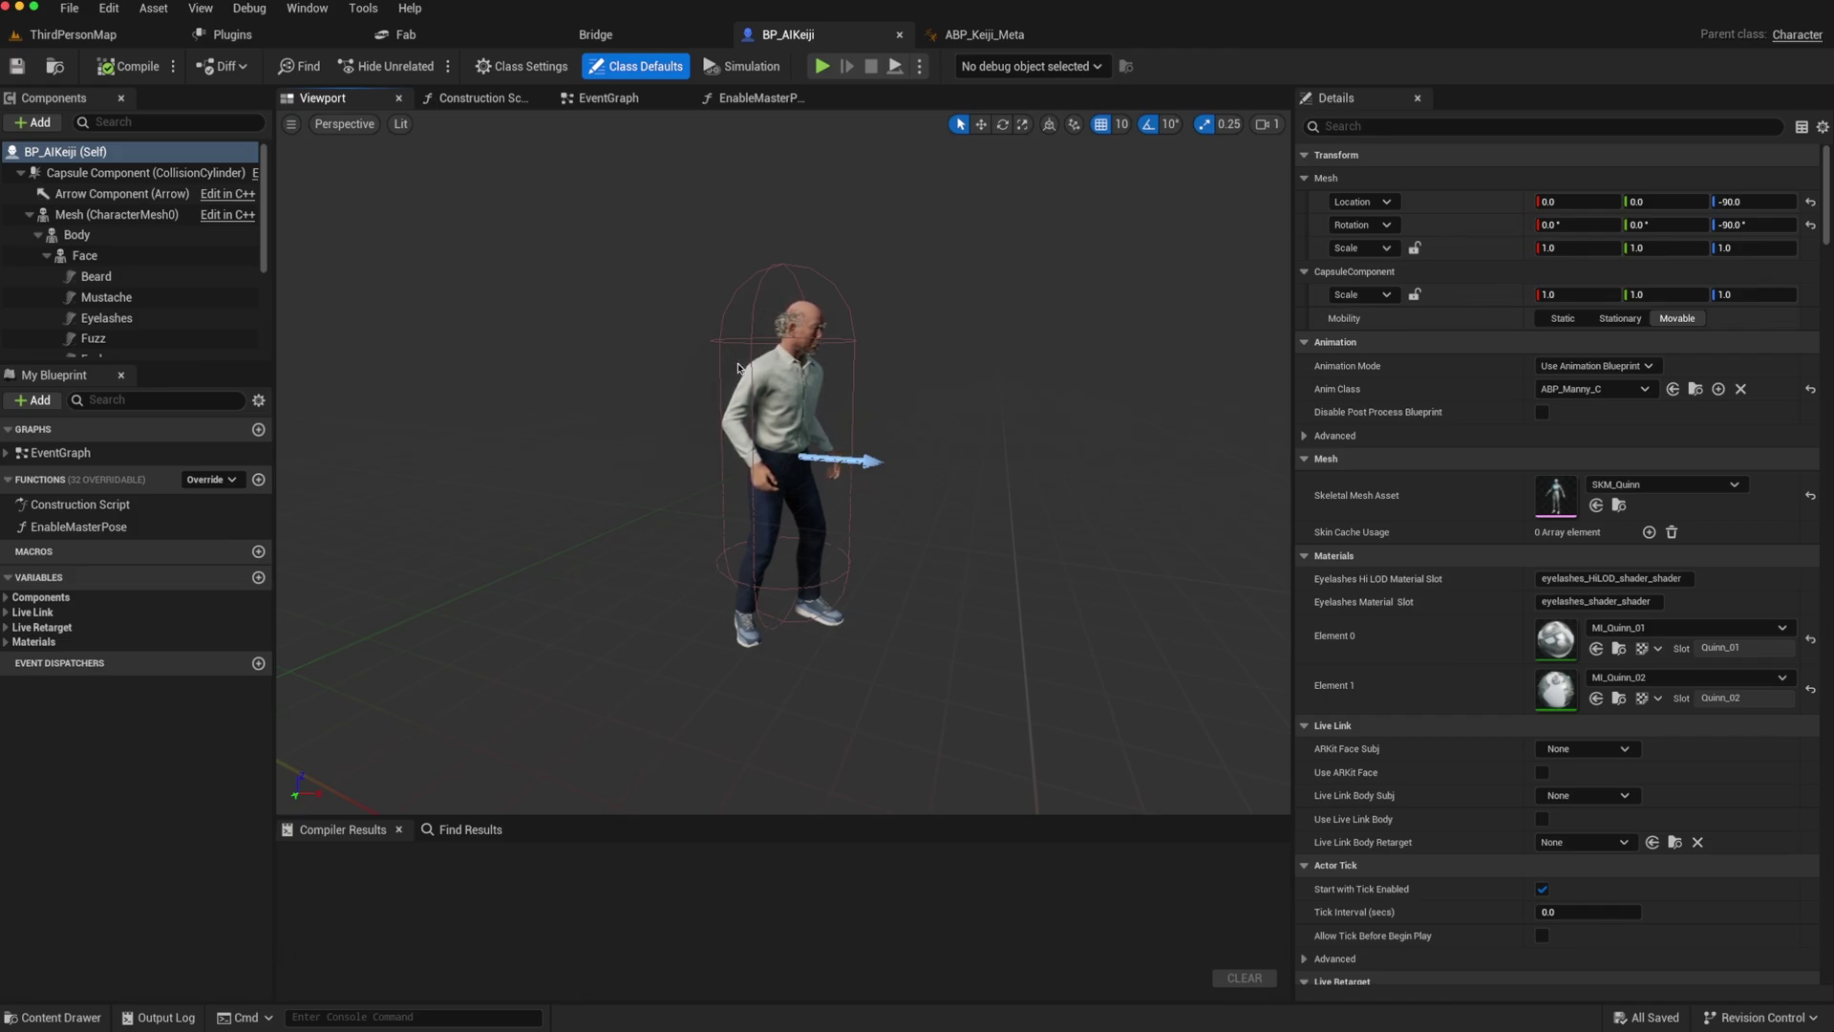
Step: Override the Eyebrows groom component's Hair Length Scale to 0.1
{"action": "scroll", "coordinate": [738, 368], "scroll_direction": "up", "scroll_amount": 5}
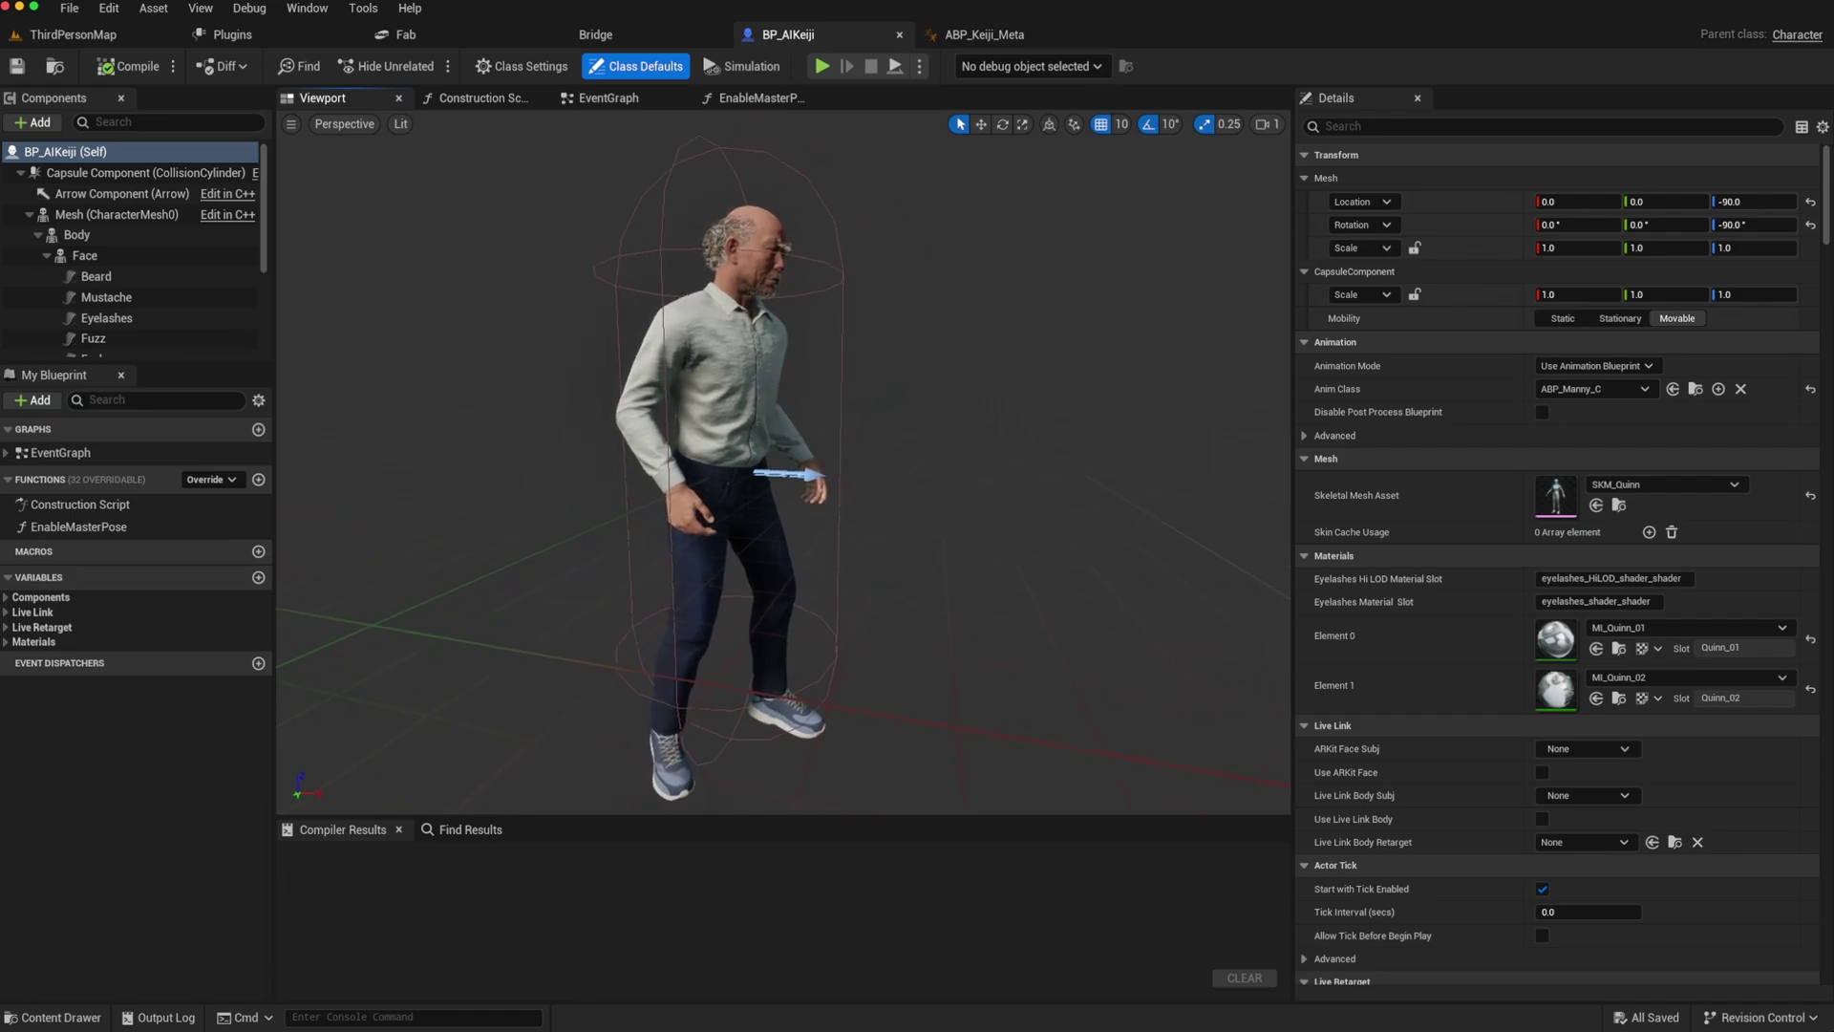
{"action": "right_click_drag", "start_coordinate": [752, 322], "coordinate": [752, 296]}
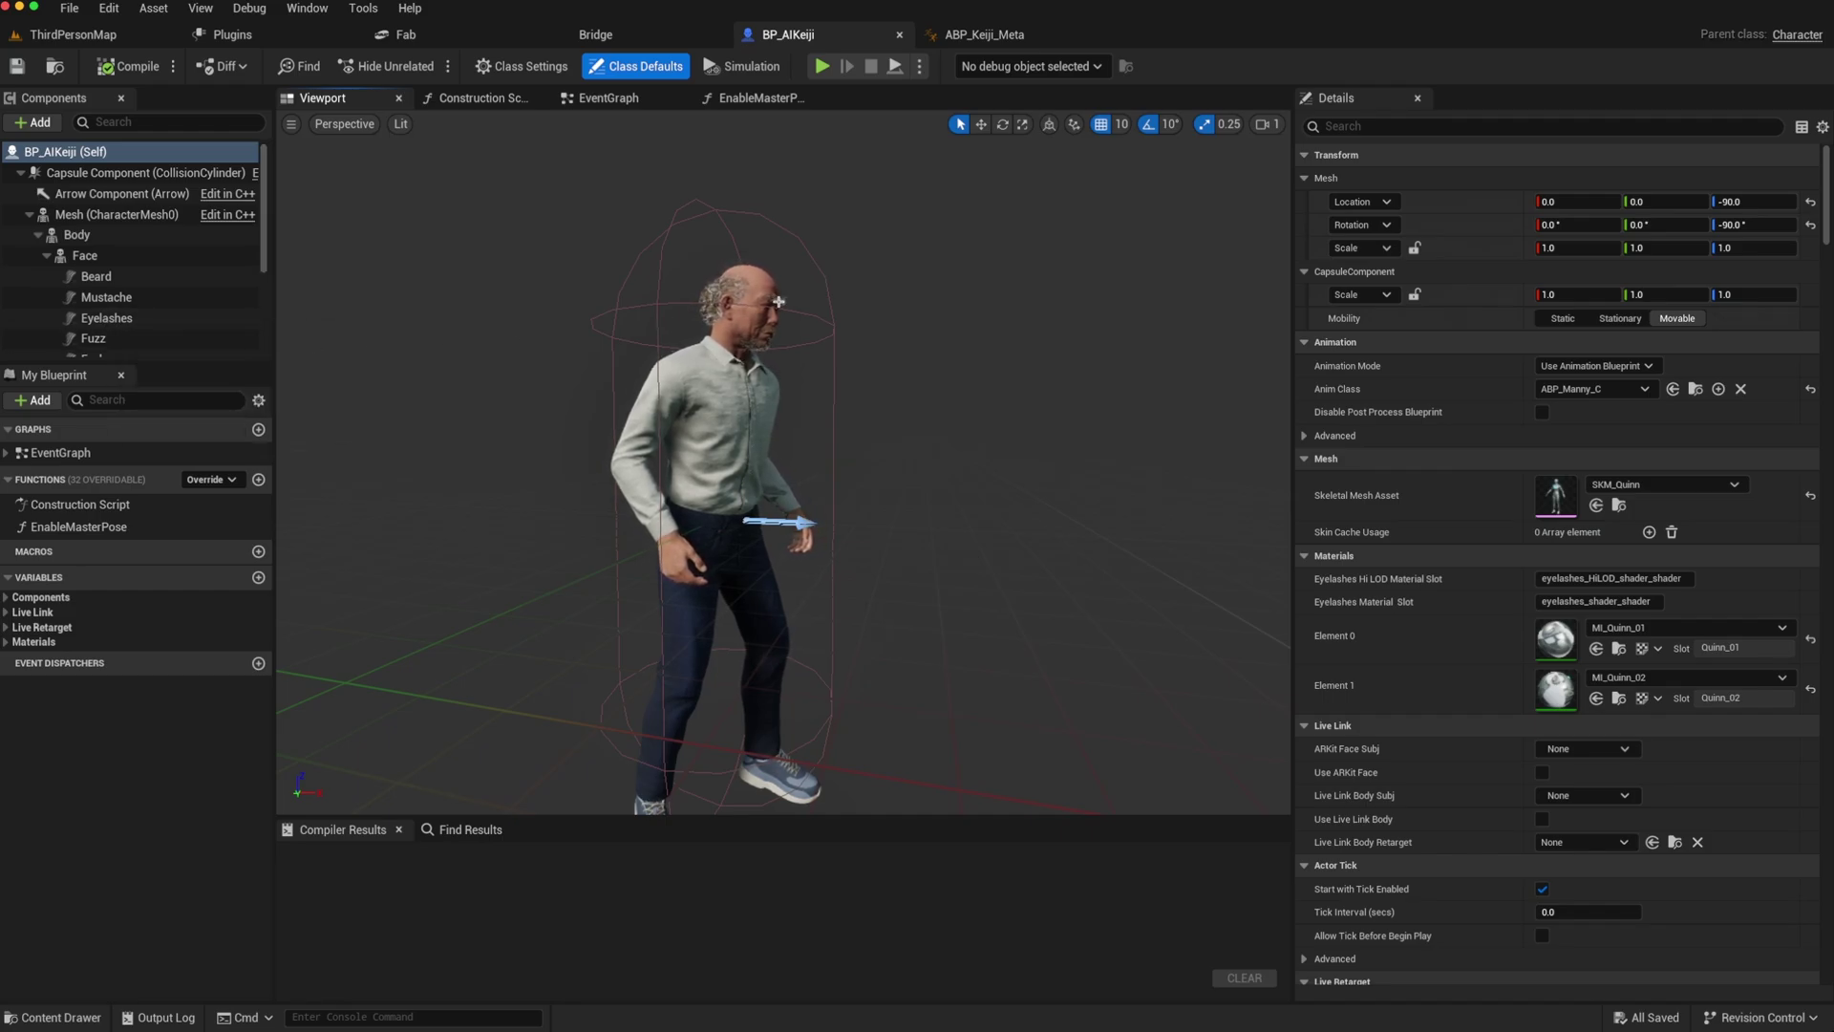
{"action": "left_click", "coordinate": [104, 320]}
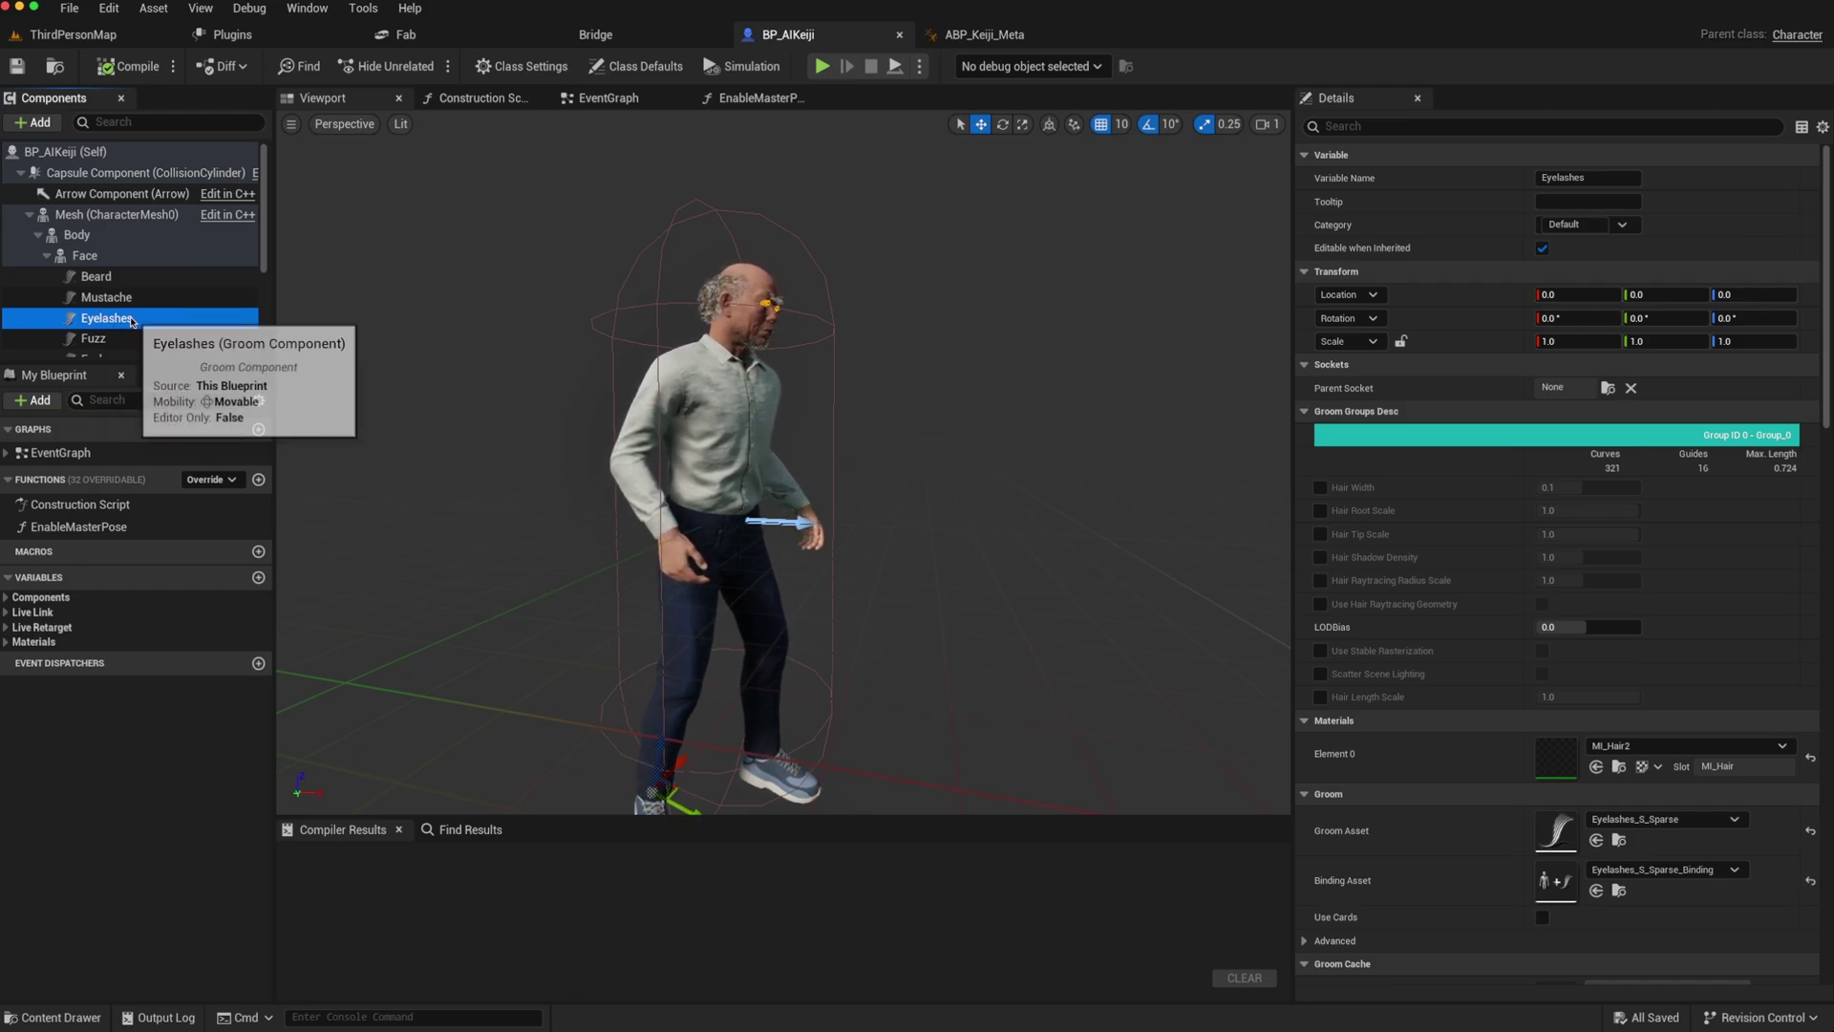
{"action": "scroll", "coordinate": [133, 332], "scroll_direction": "down", "scroll_amount": 1}
{"action": "left_click", "coordinate": [107, 351]}
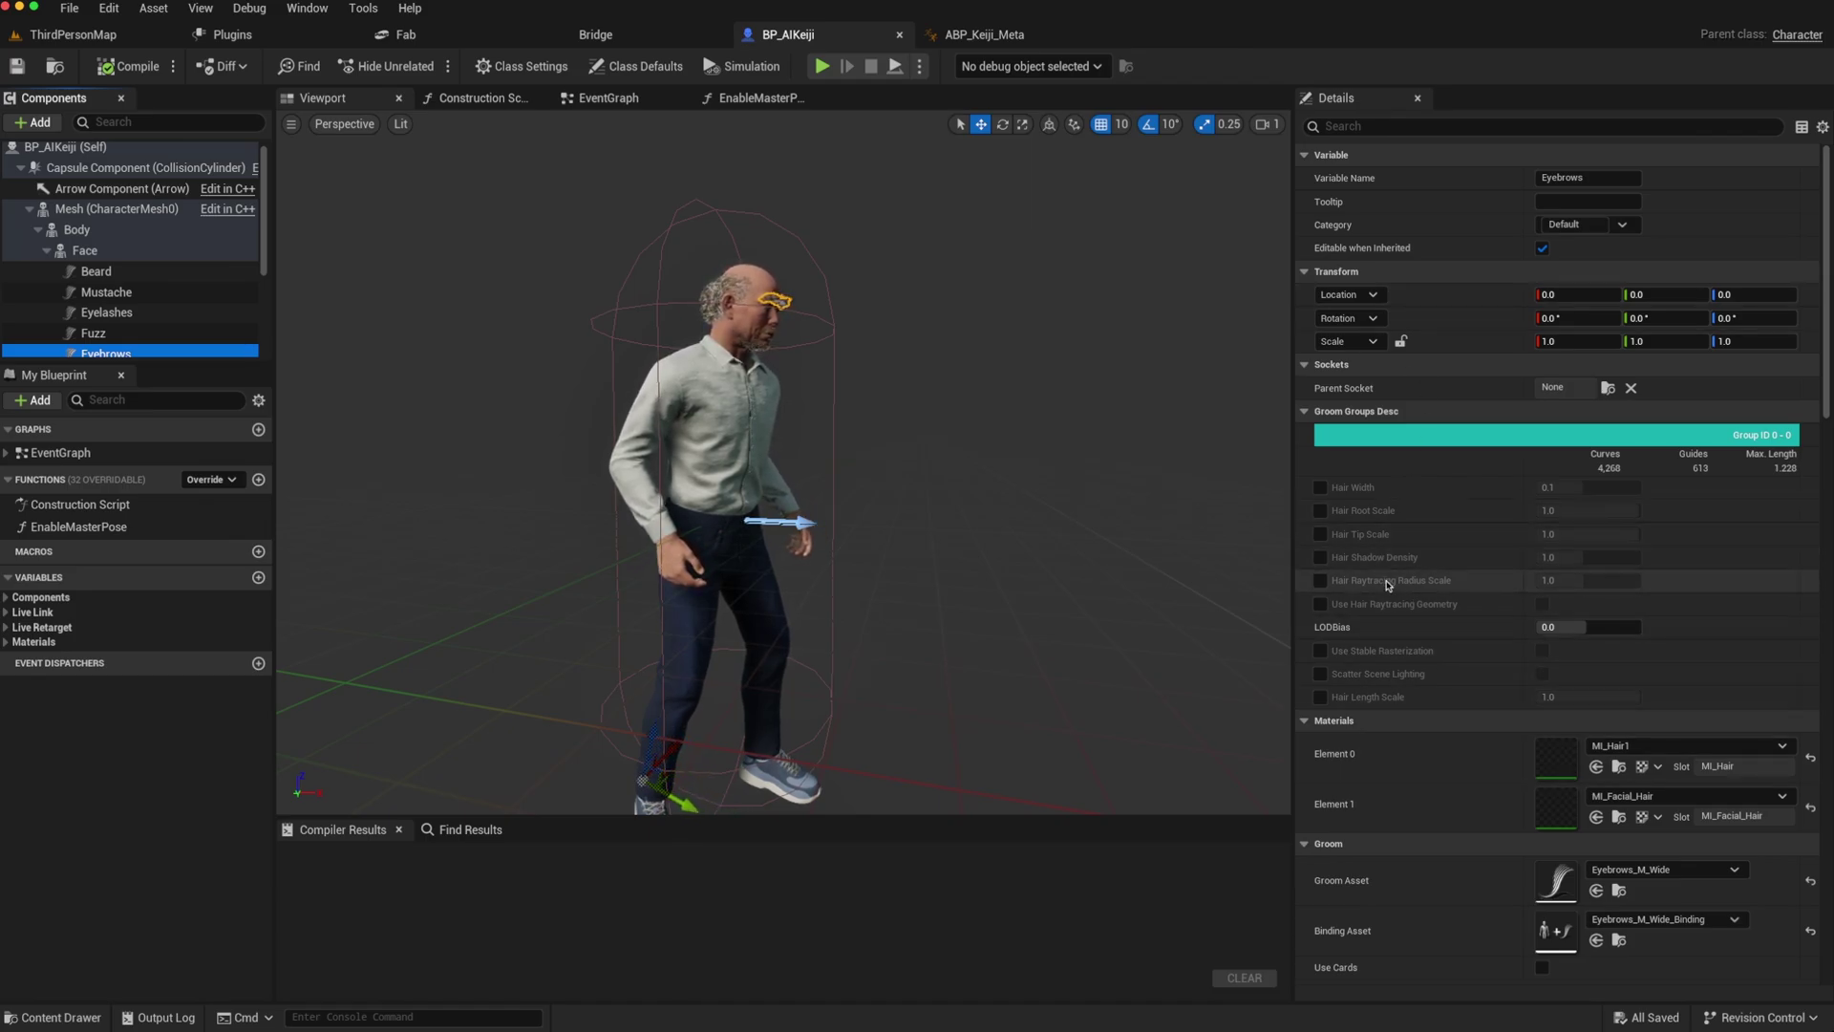
{"action": "scroll", "coordinate": [1390, 596], "scroll_direction": "down", "scroll_amount": 1}
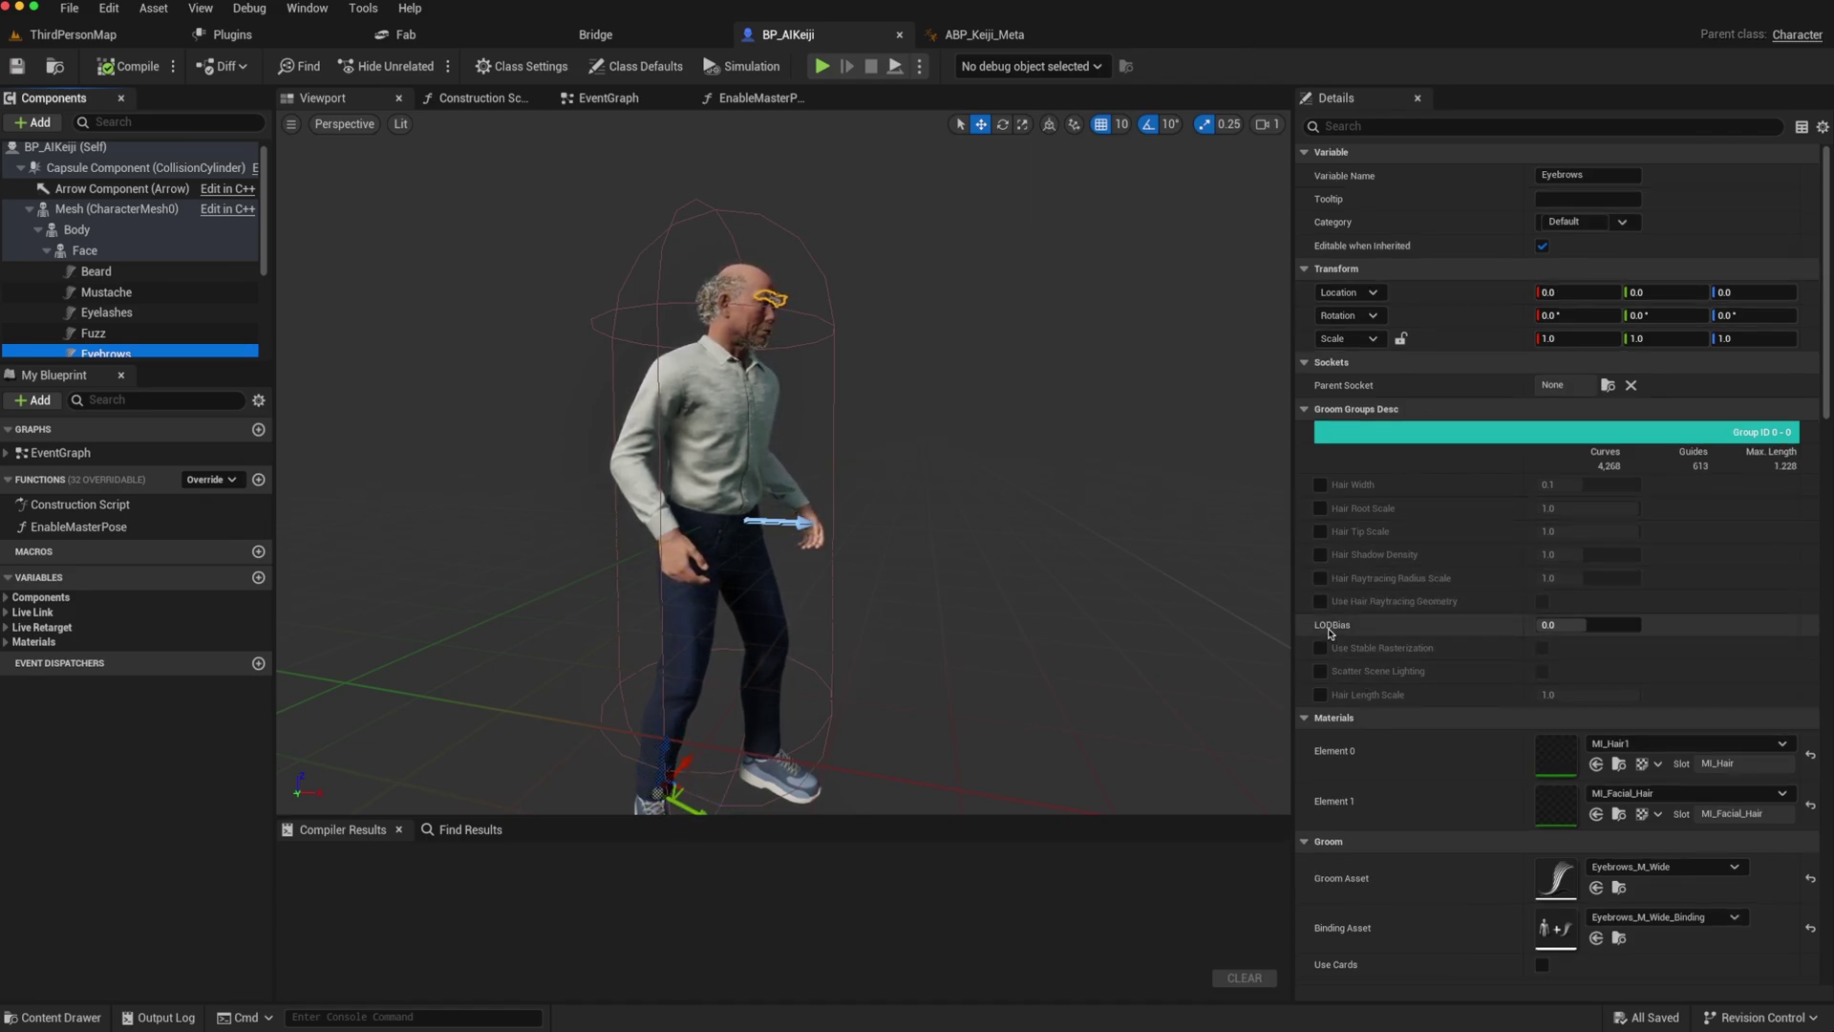
{"action": "left_click", "coordinate": [1320, 696]}
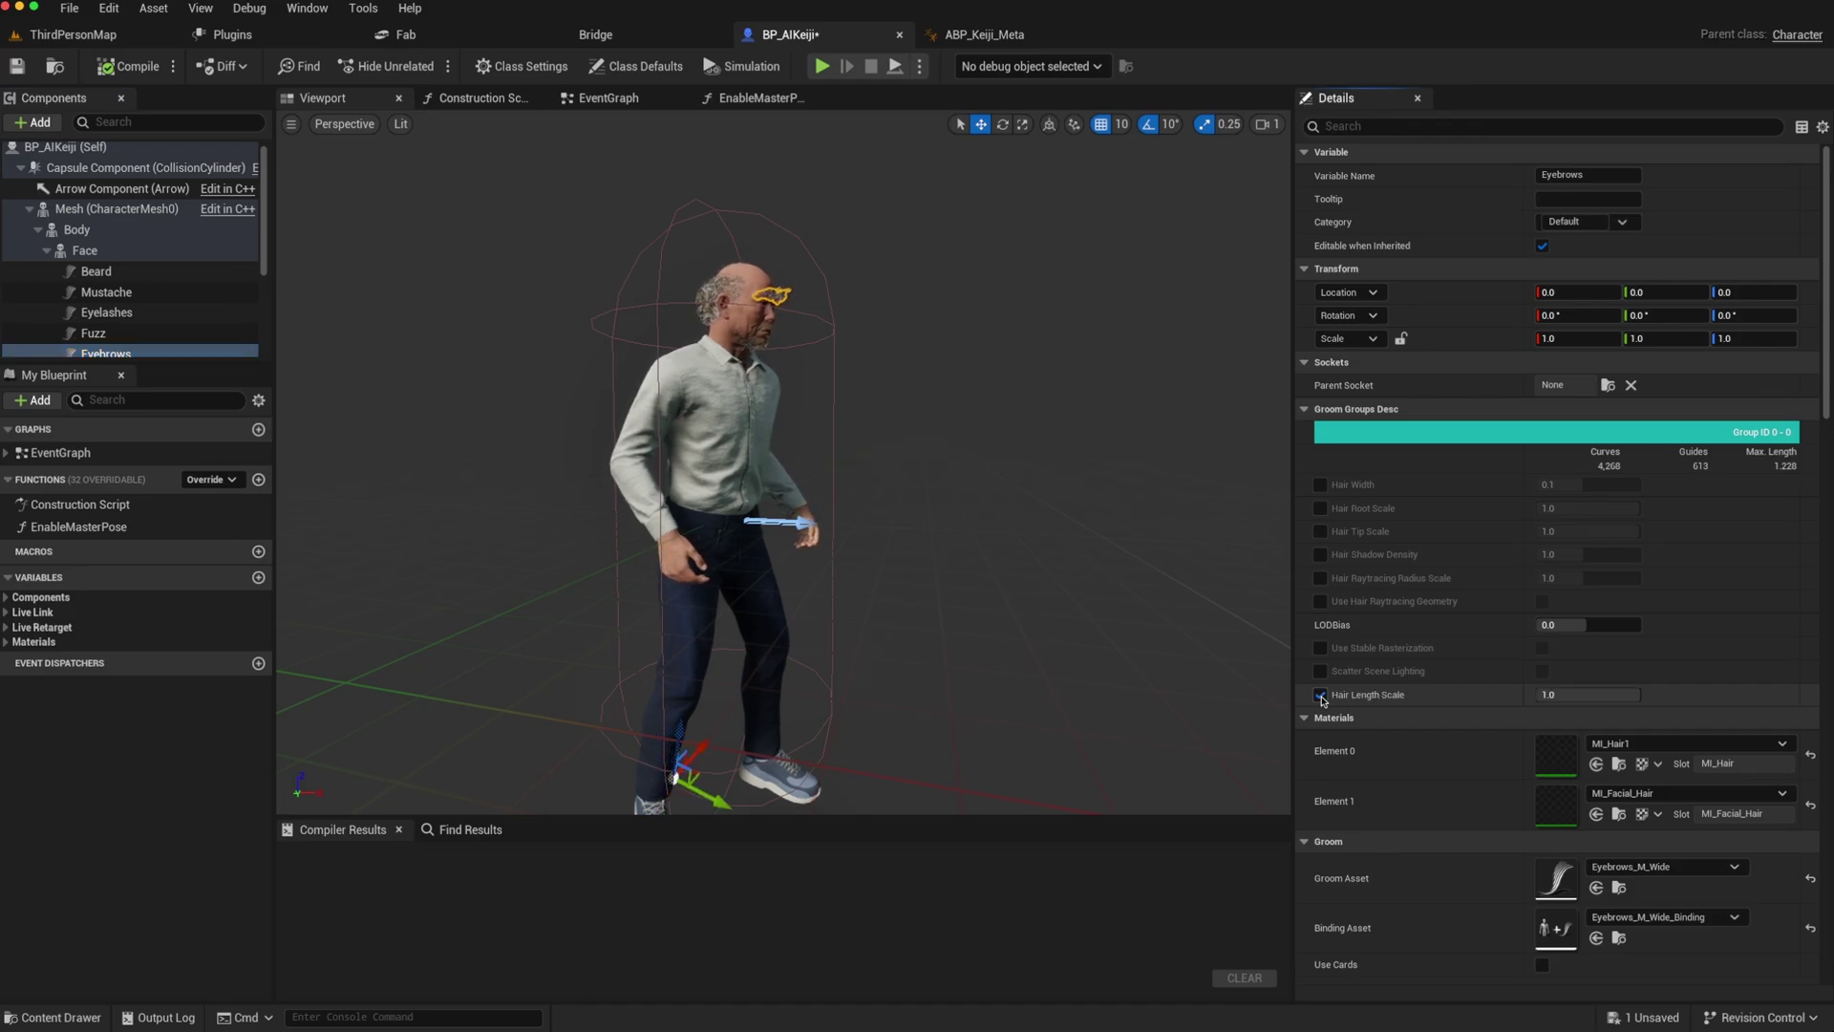
{"action": "left_click", "coordinate": [1563, 695]}
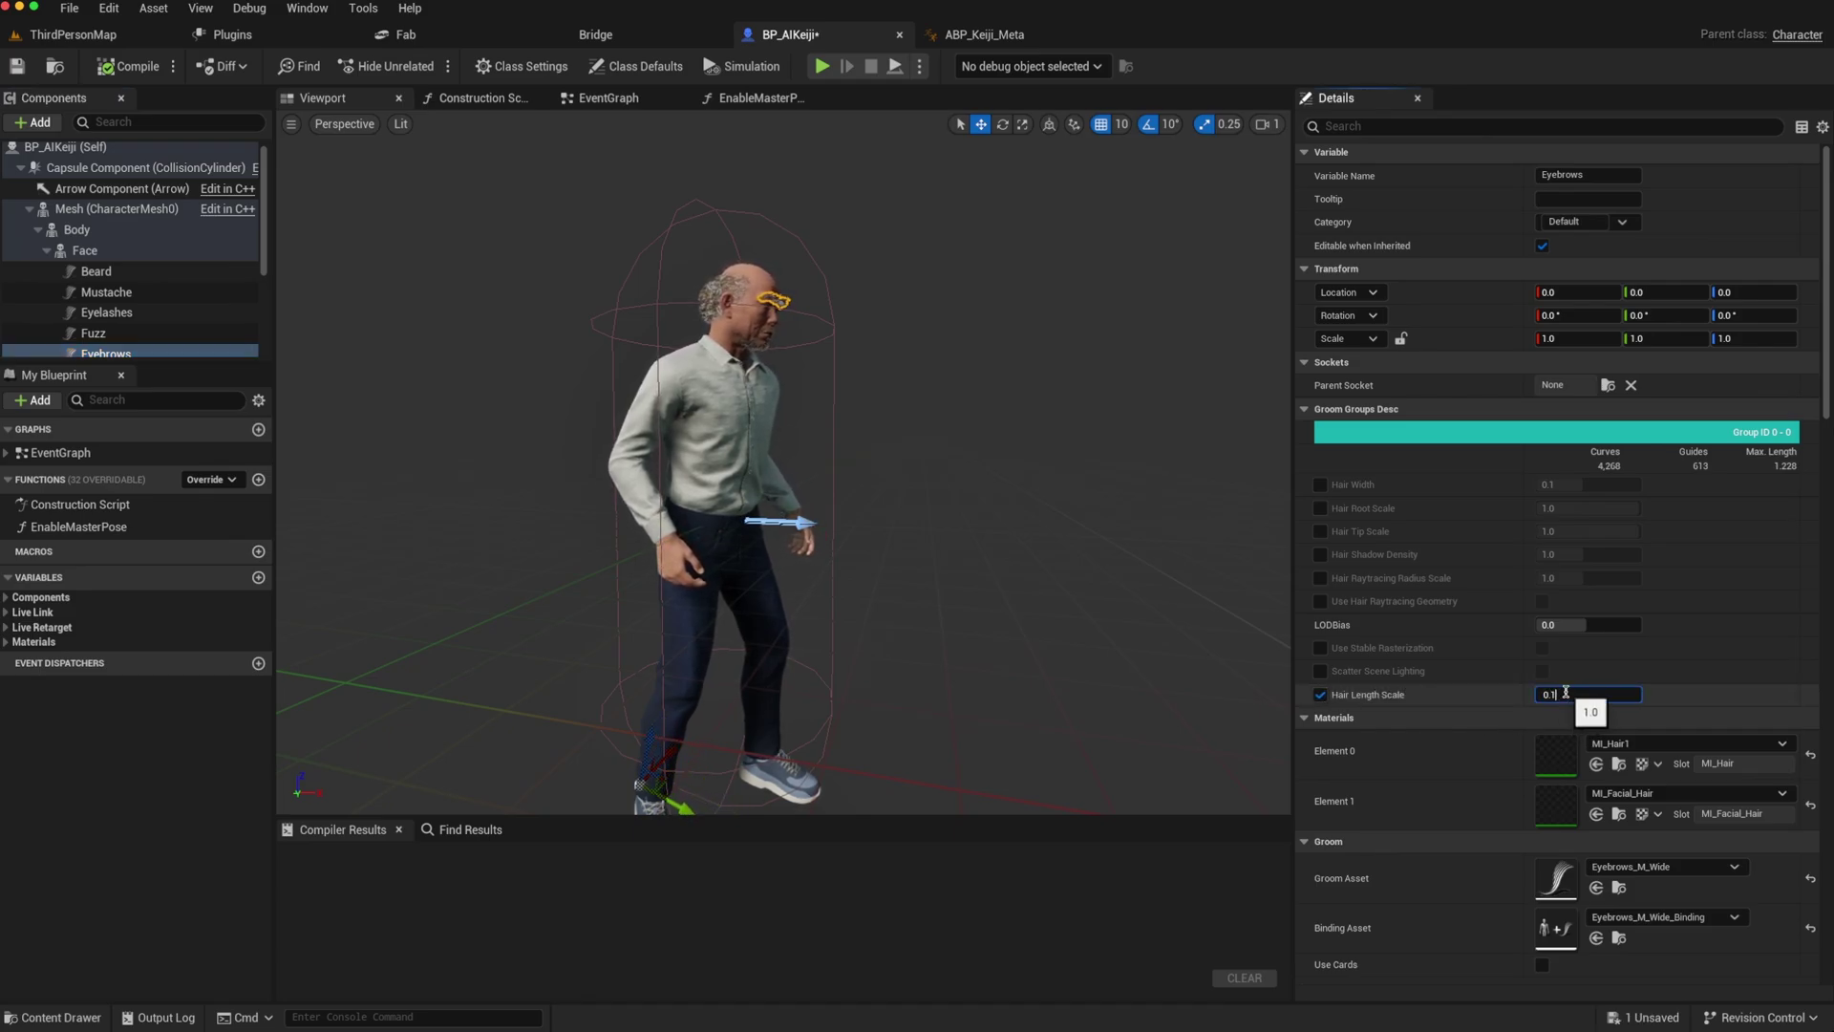
{"action": "key", "text": "Return"}
Step: Compile and save BP_AIKeiji, frame the eyebrows, then select the capsule component
{"action": "left_click", "coordinate": [17, 66]}
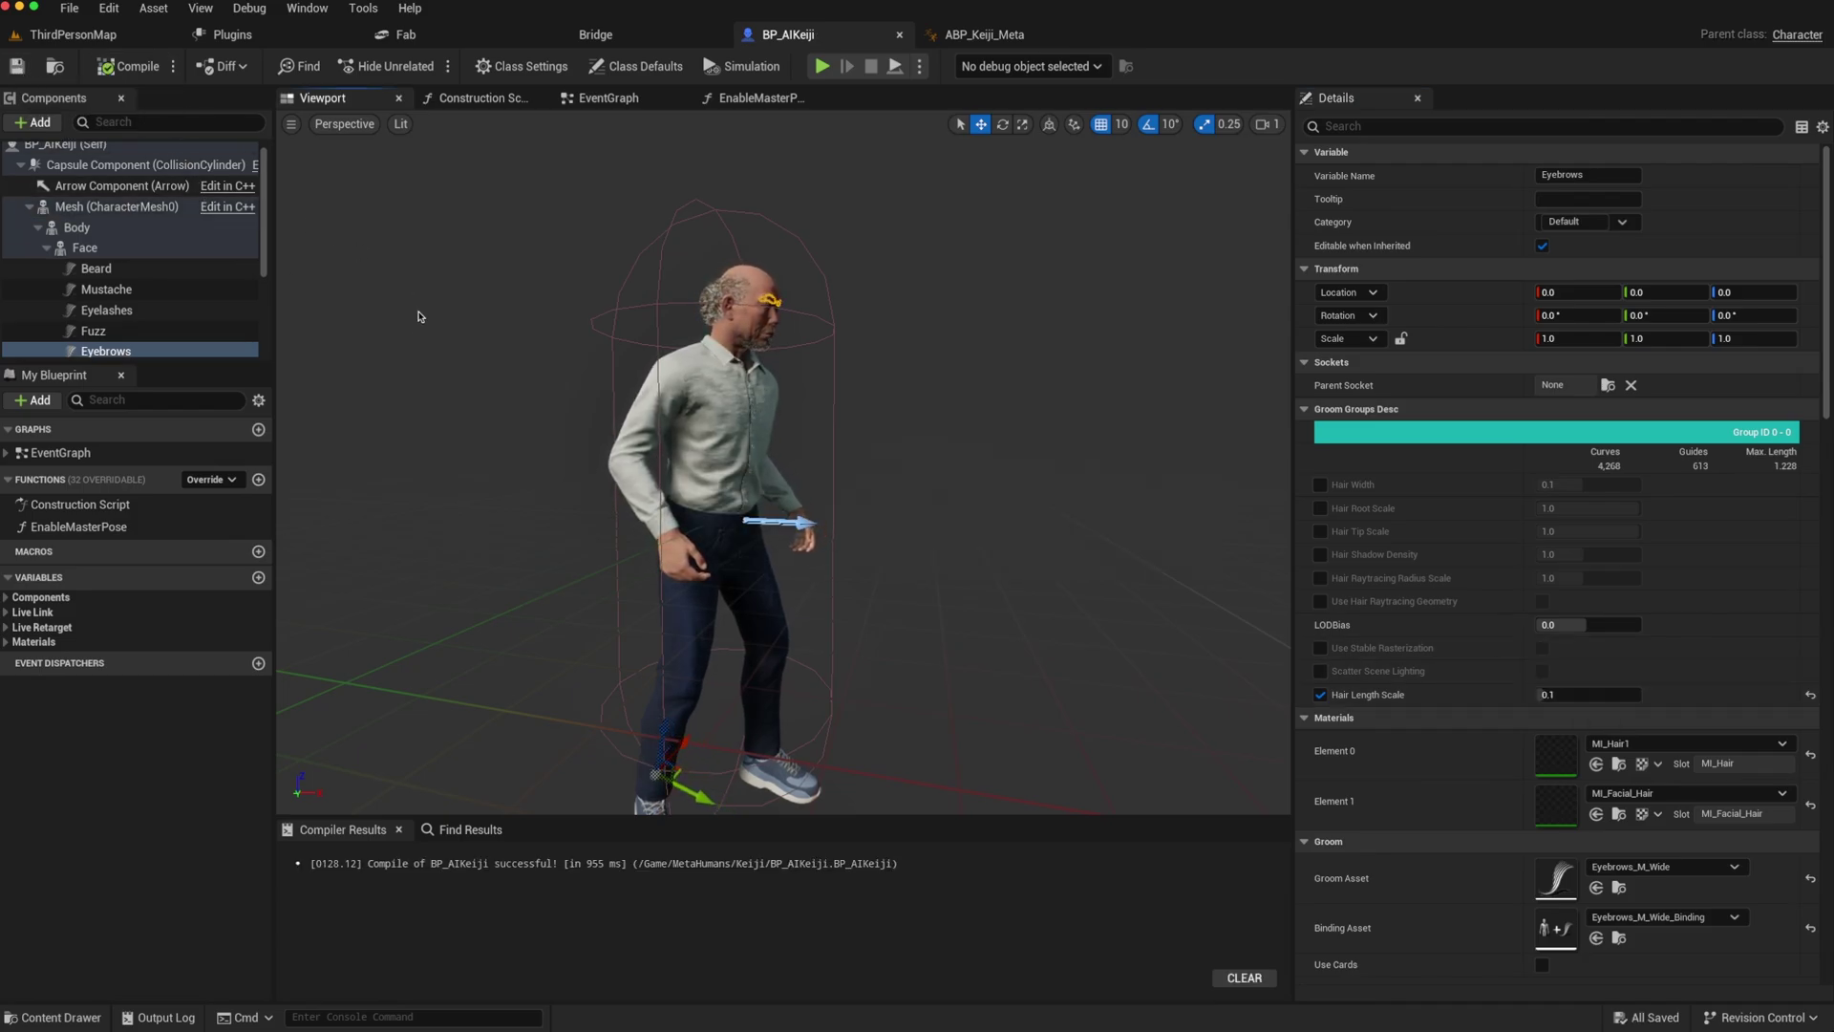
{"action": "key", "text": "f"}
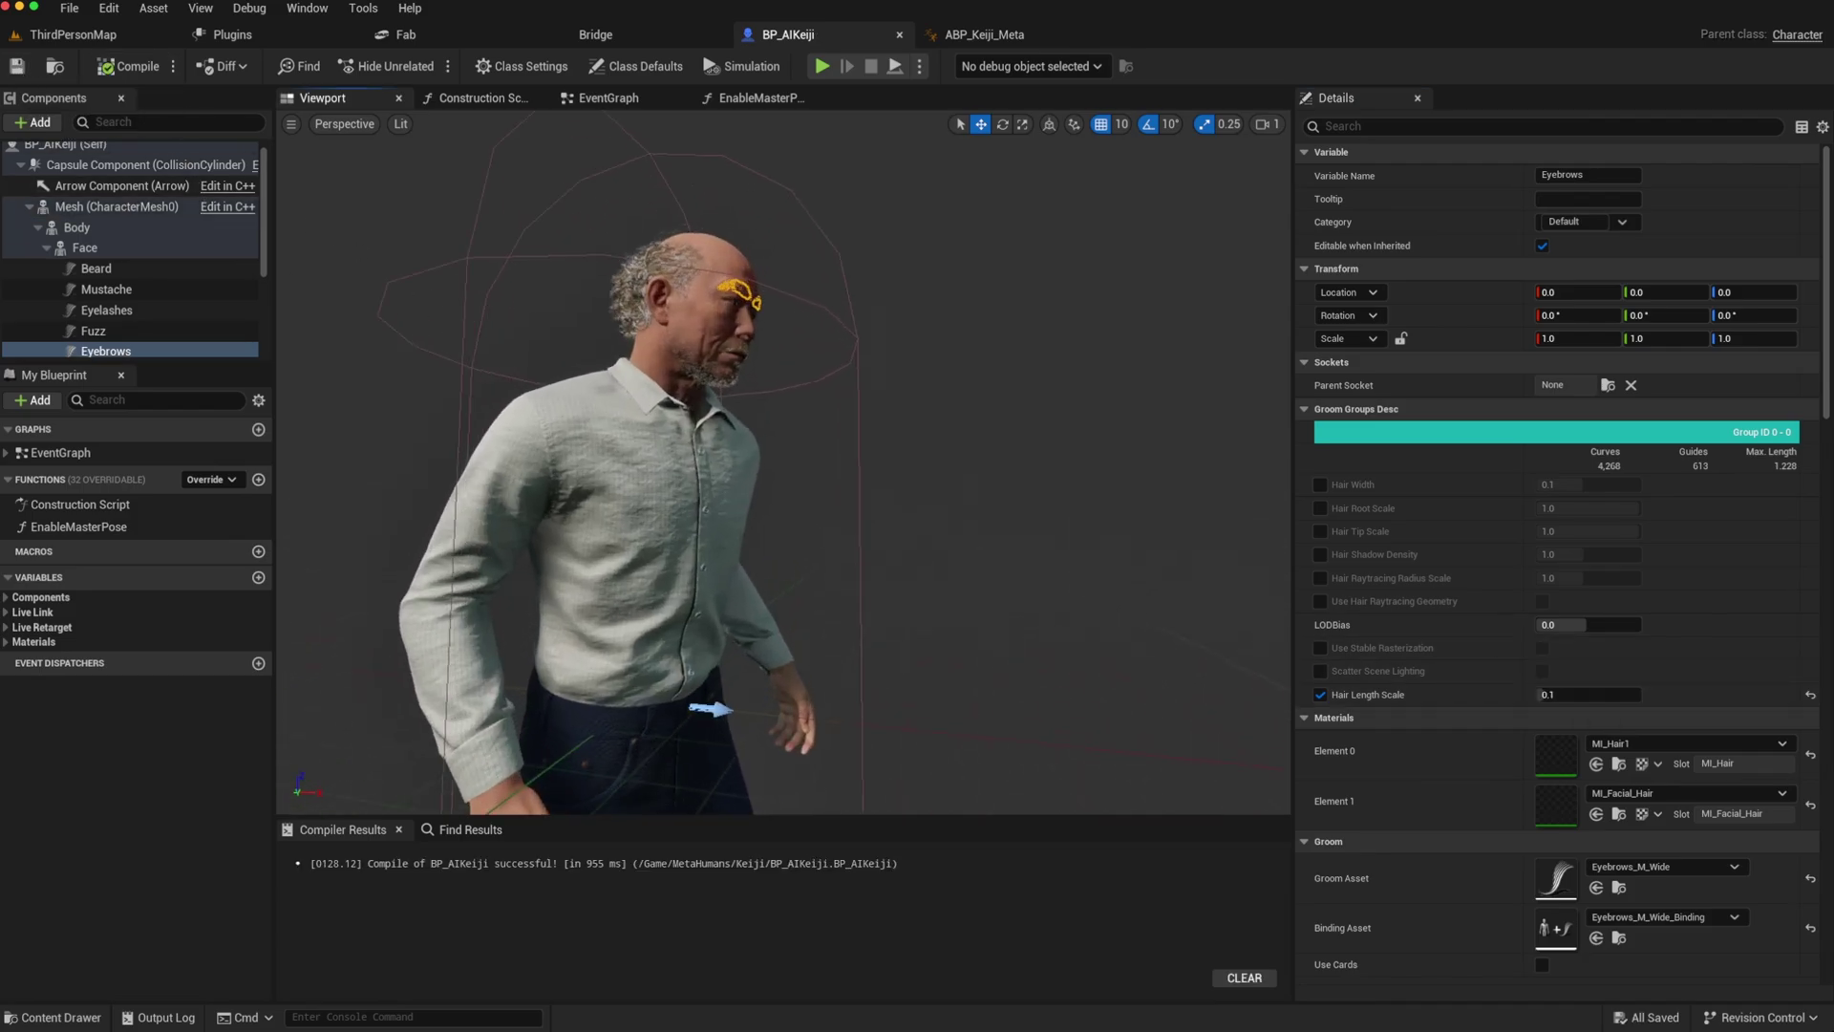
{"action": "scroll", "coordinate": [547, 448], "scroll_direction": "down", "scroll_amount": 5}
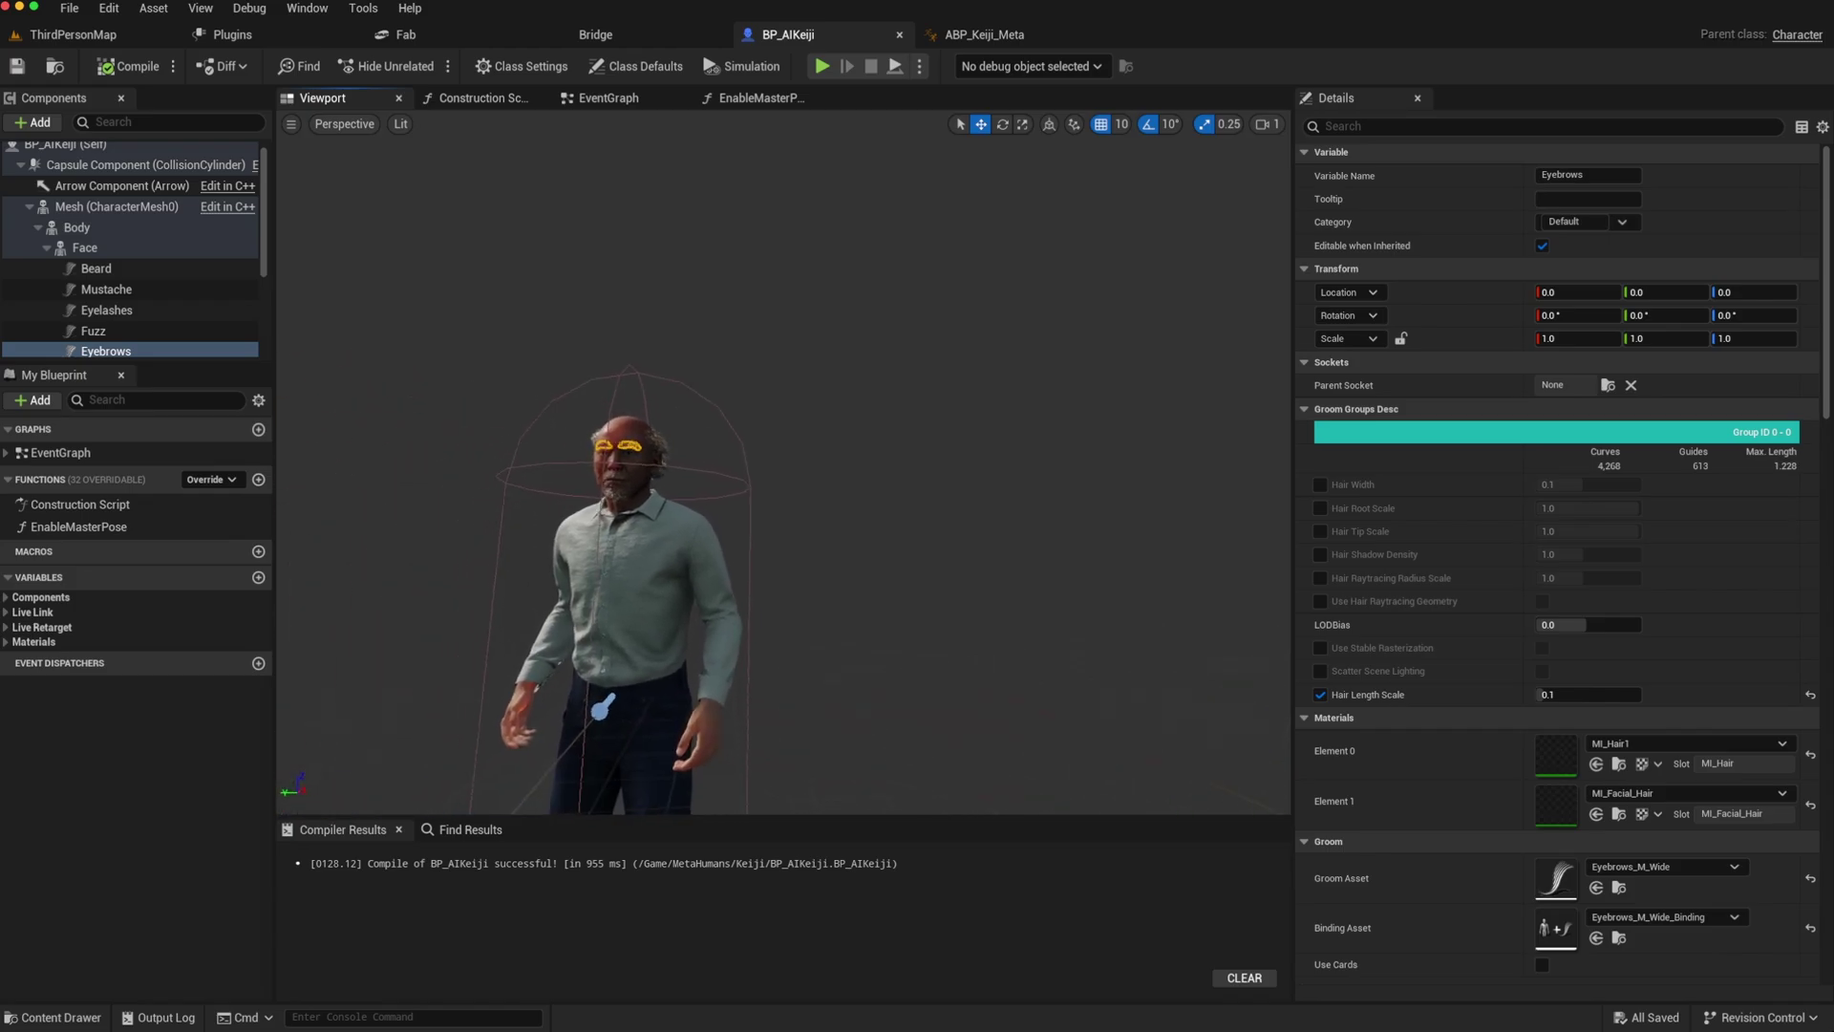
{"action": "left_click", "coordinate": [426, 348]}
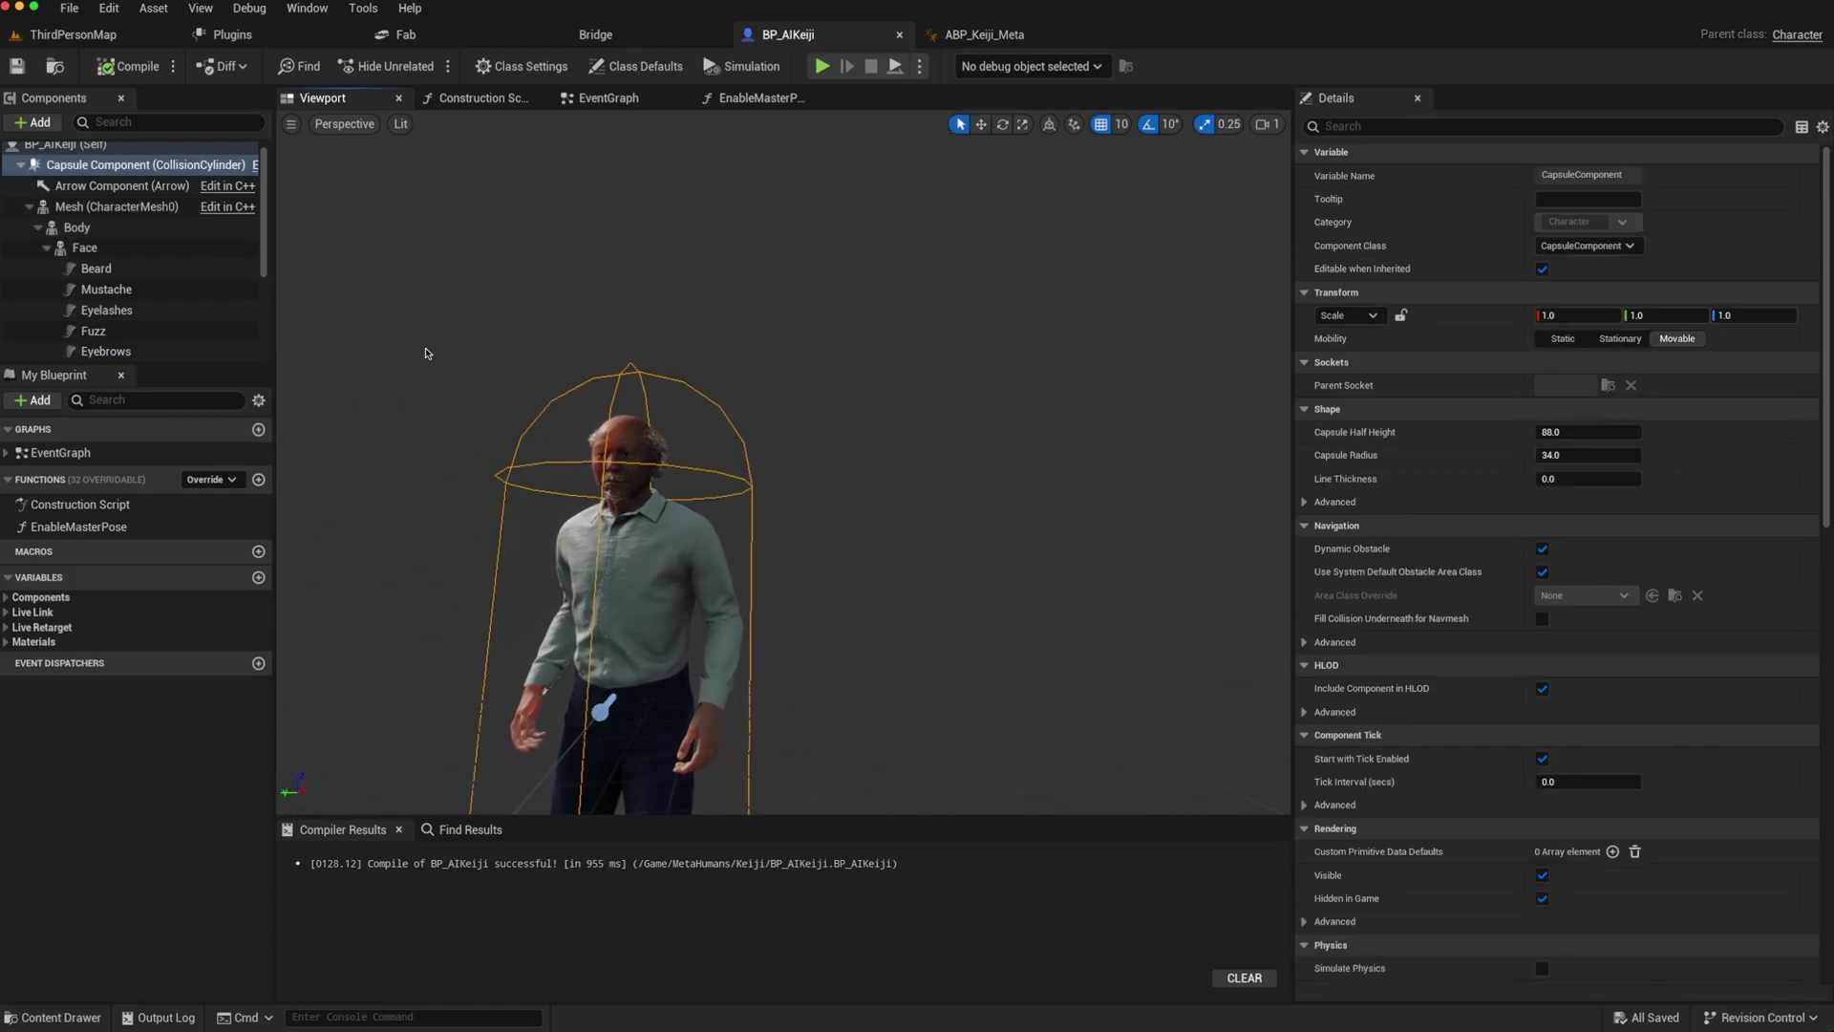
Step: Play-test ThirdPersonMap, using the debug camera to watch AI Keiji follow the mannequin, then stop
{"action": "left_click", "coordinate": [74, 35]}
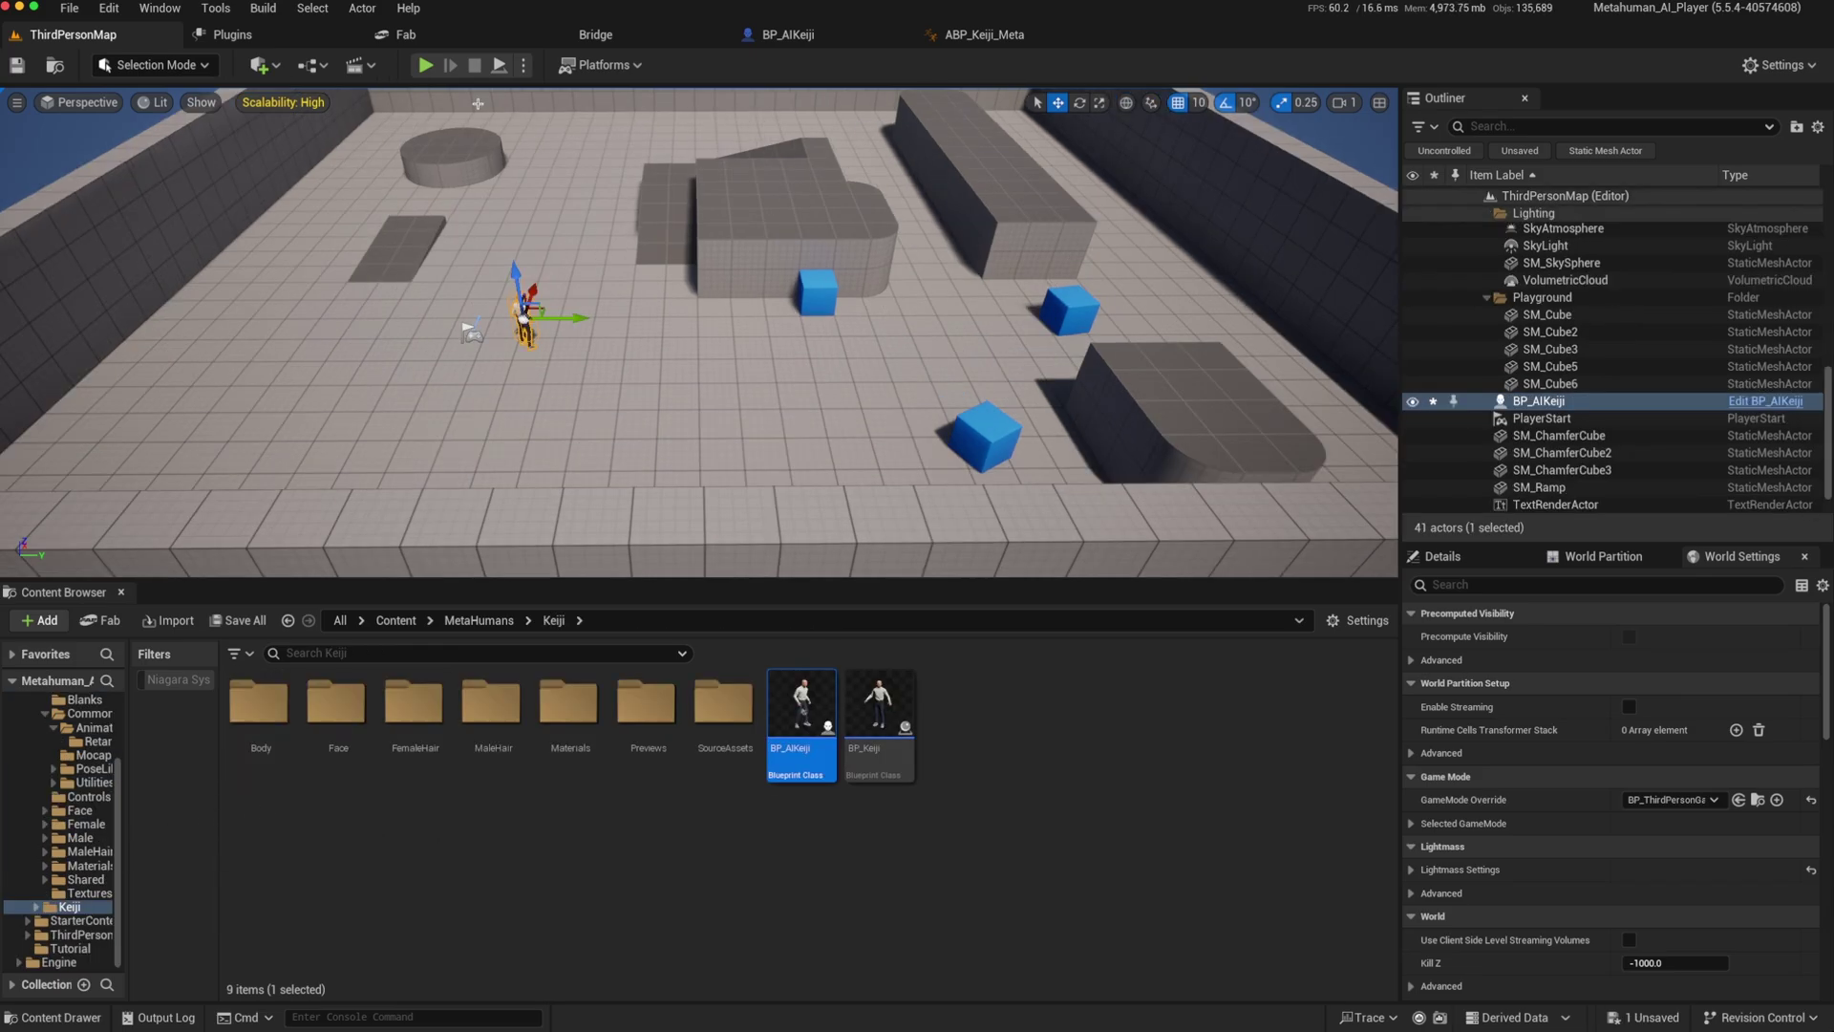
{"action": "left_click", "coordinate": [425, 65]}
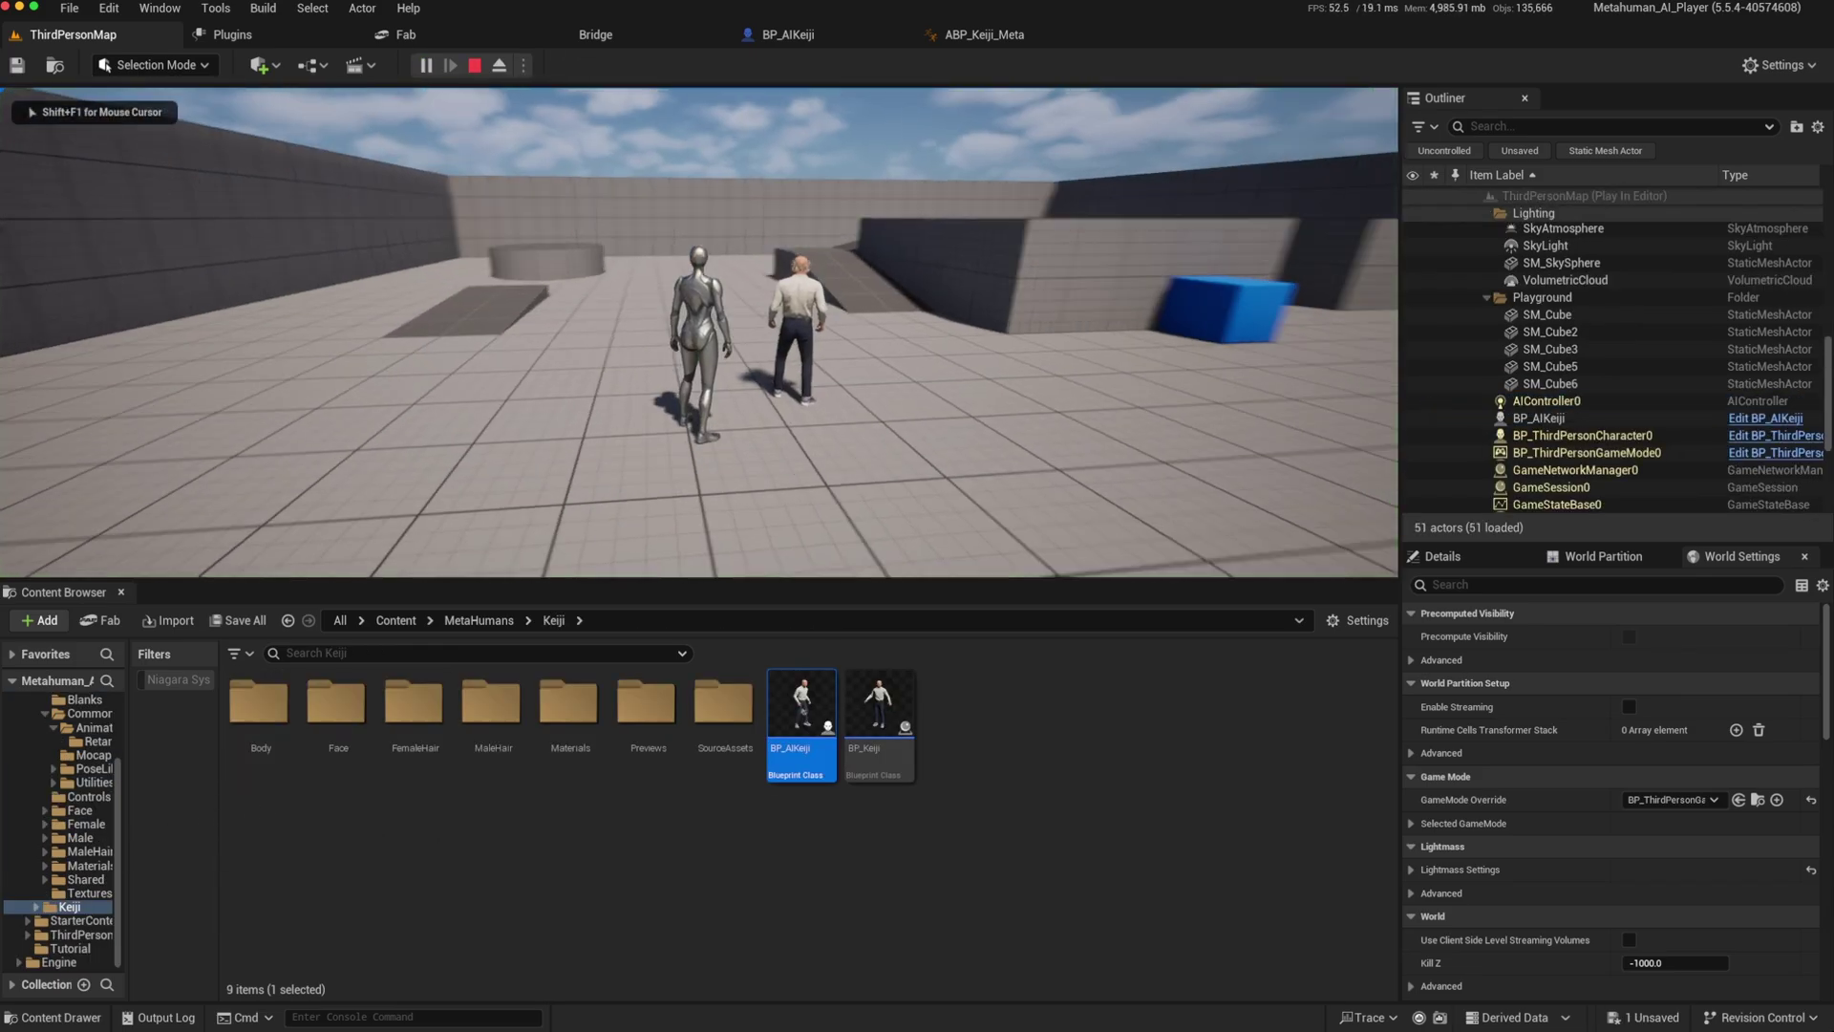
{"action": "key", "text": "w"}
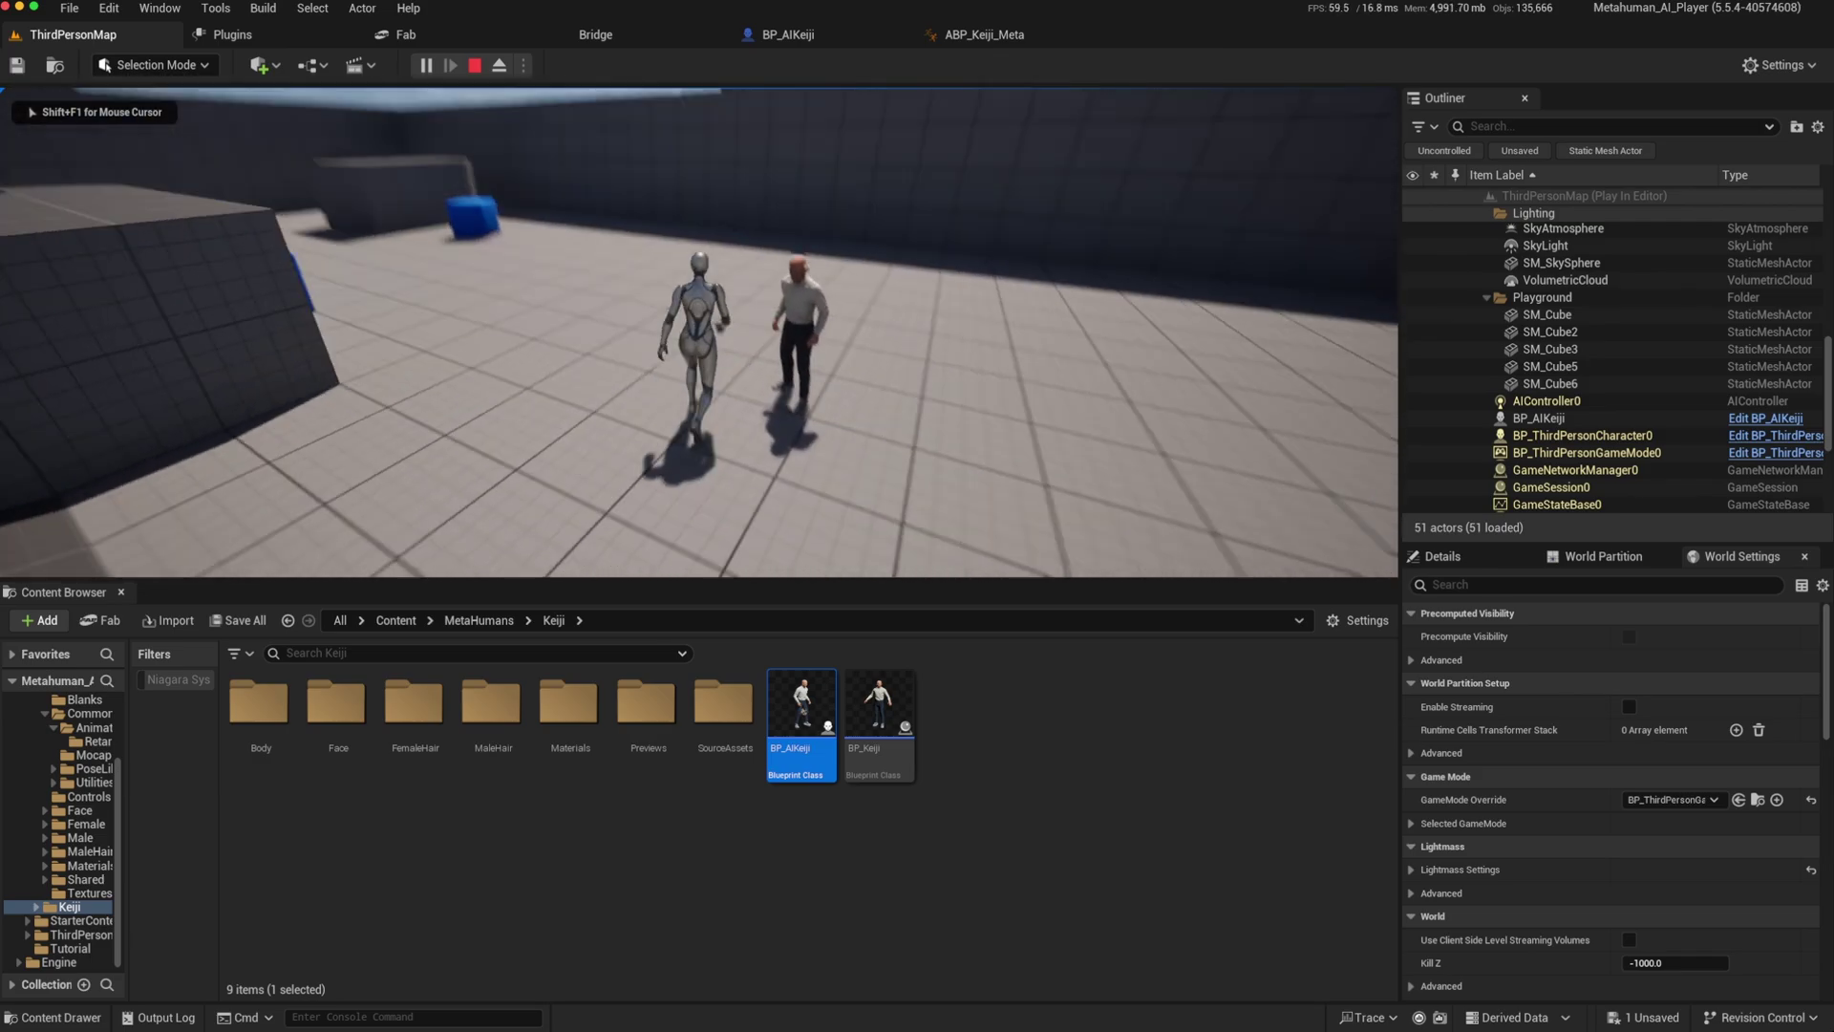
{"action": "key", "text": "semicolon"}
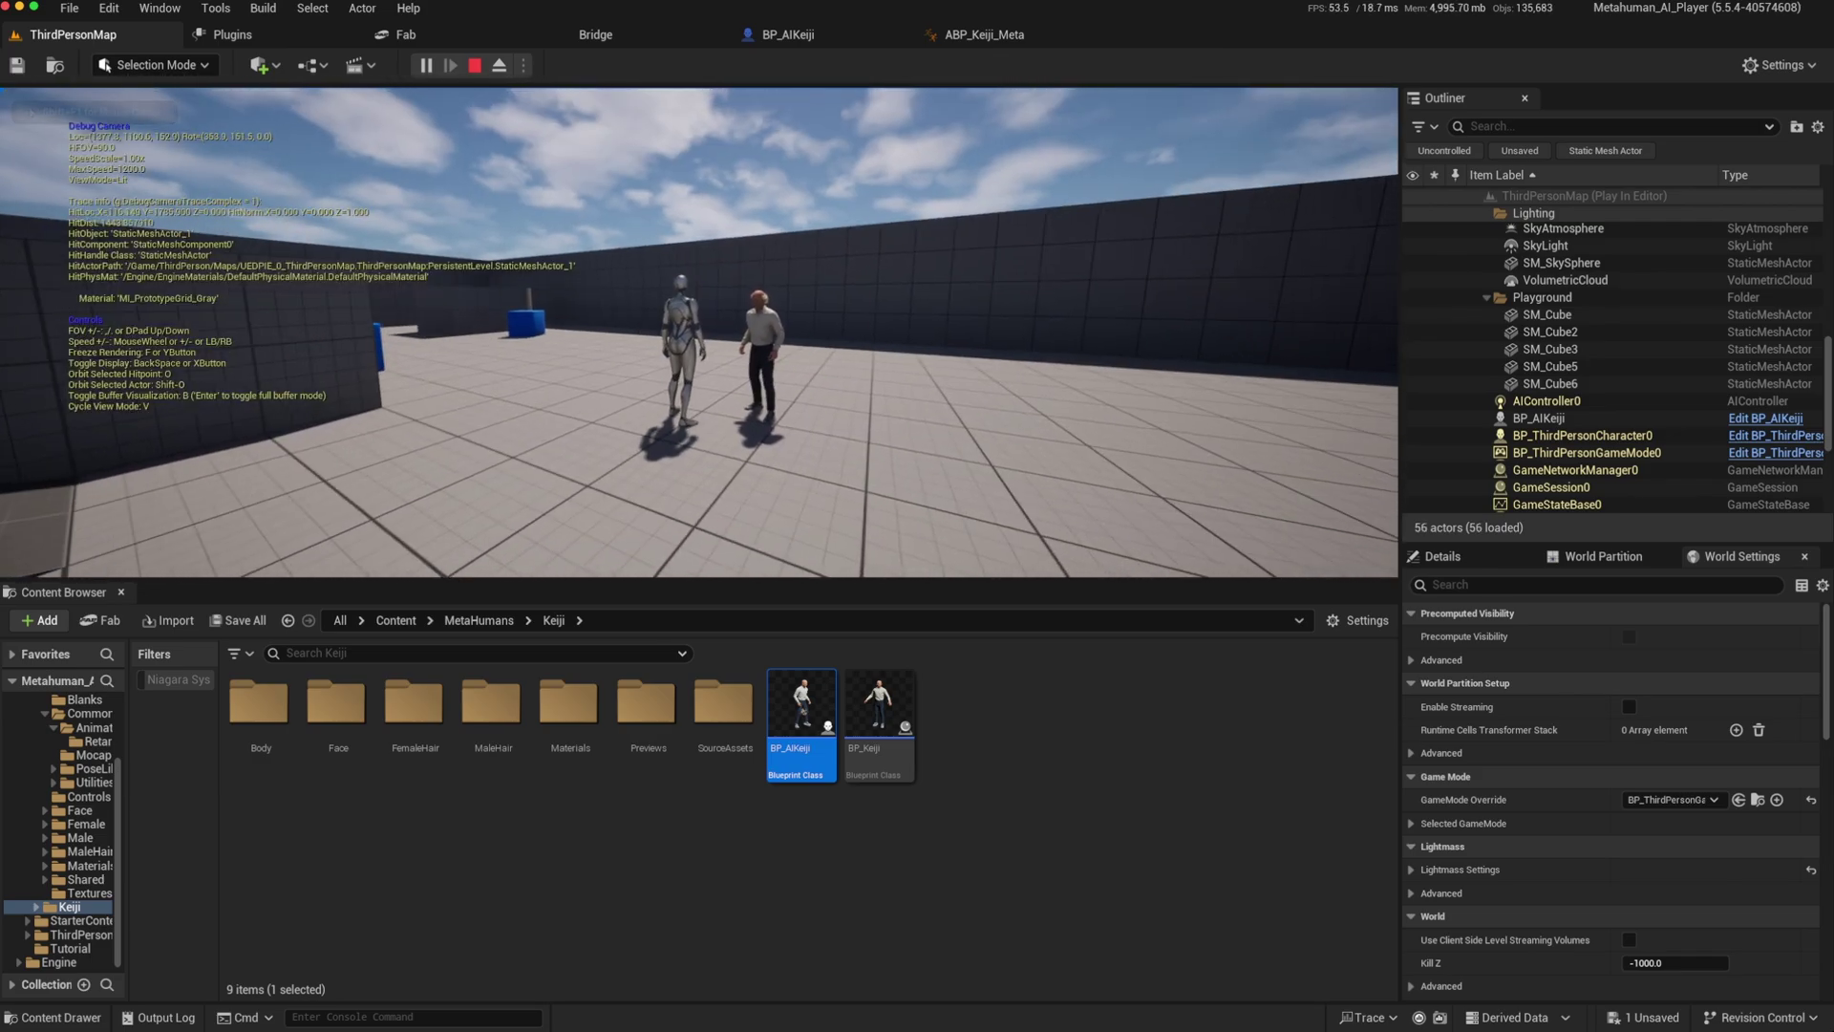
{"action": "key", "text": "w"}
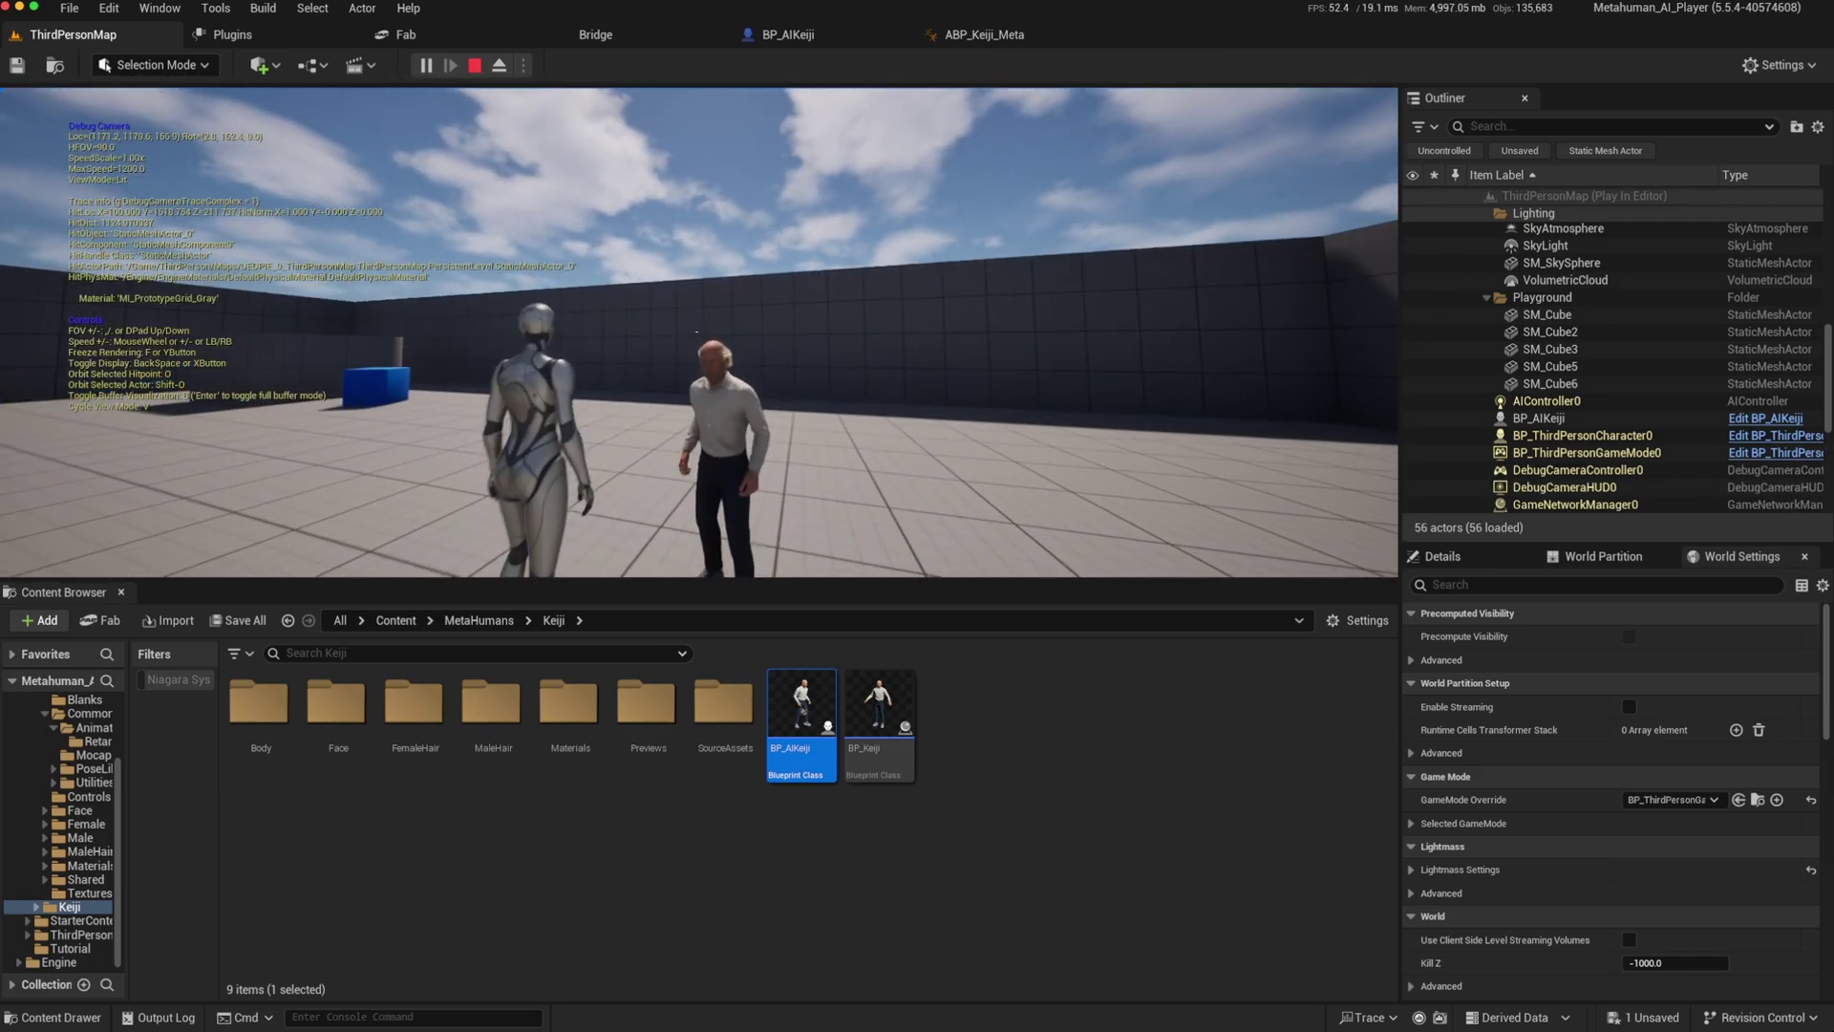
{"action": "key", "text": "w"}
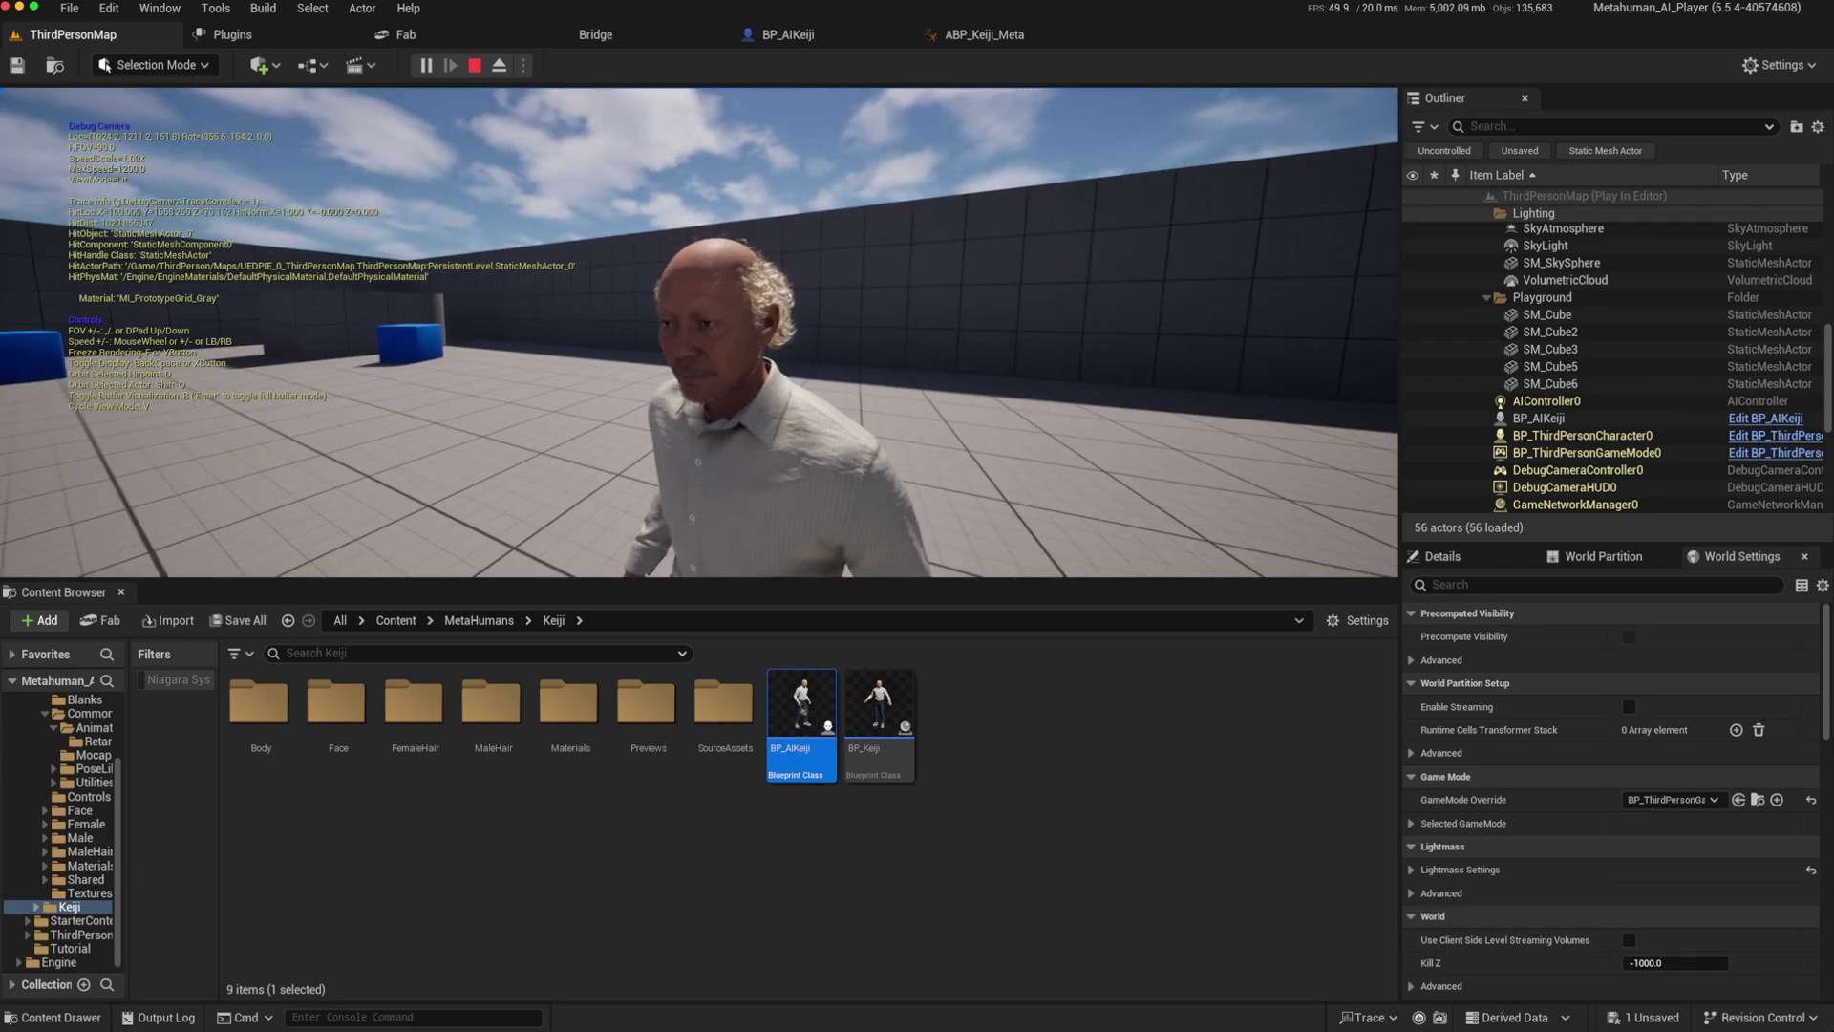
{"action": "key", "text": "s"}
{"action": "key", "text": "w"}
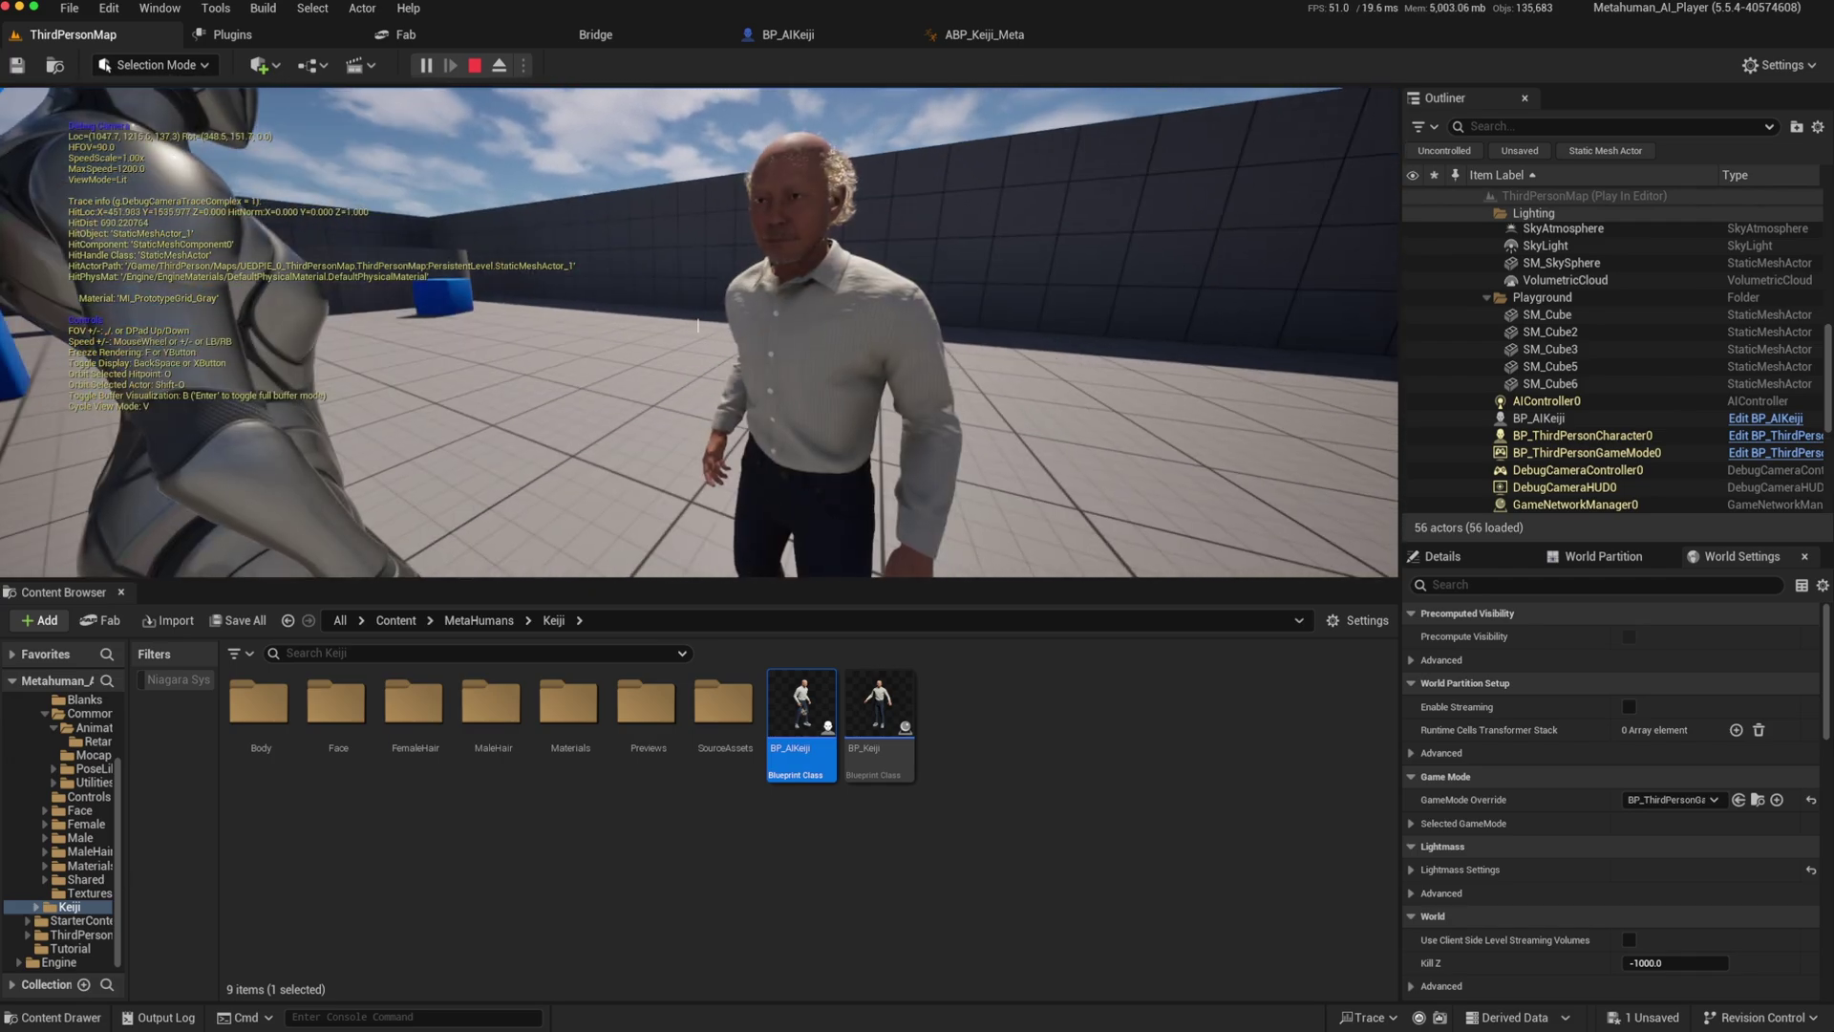
{"action": "key", "text": "s"}
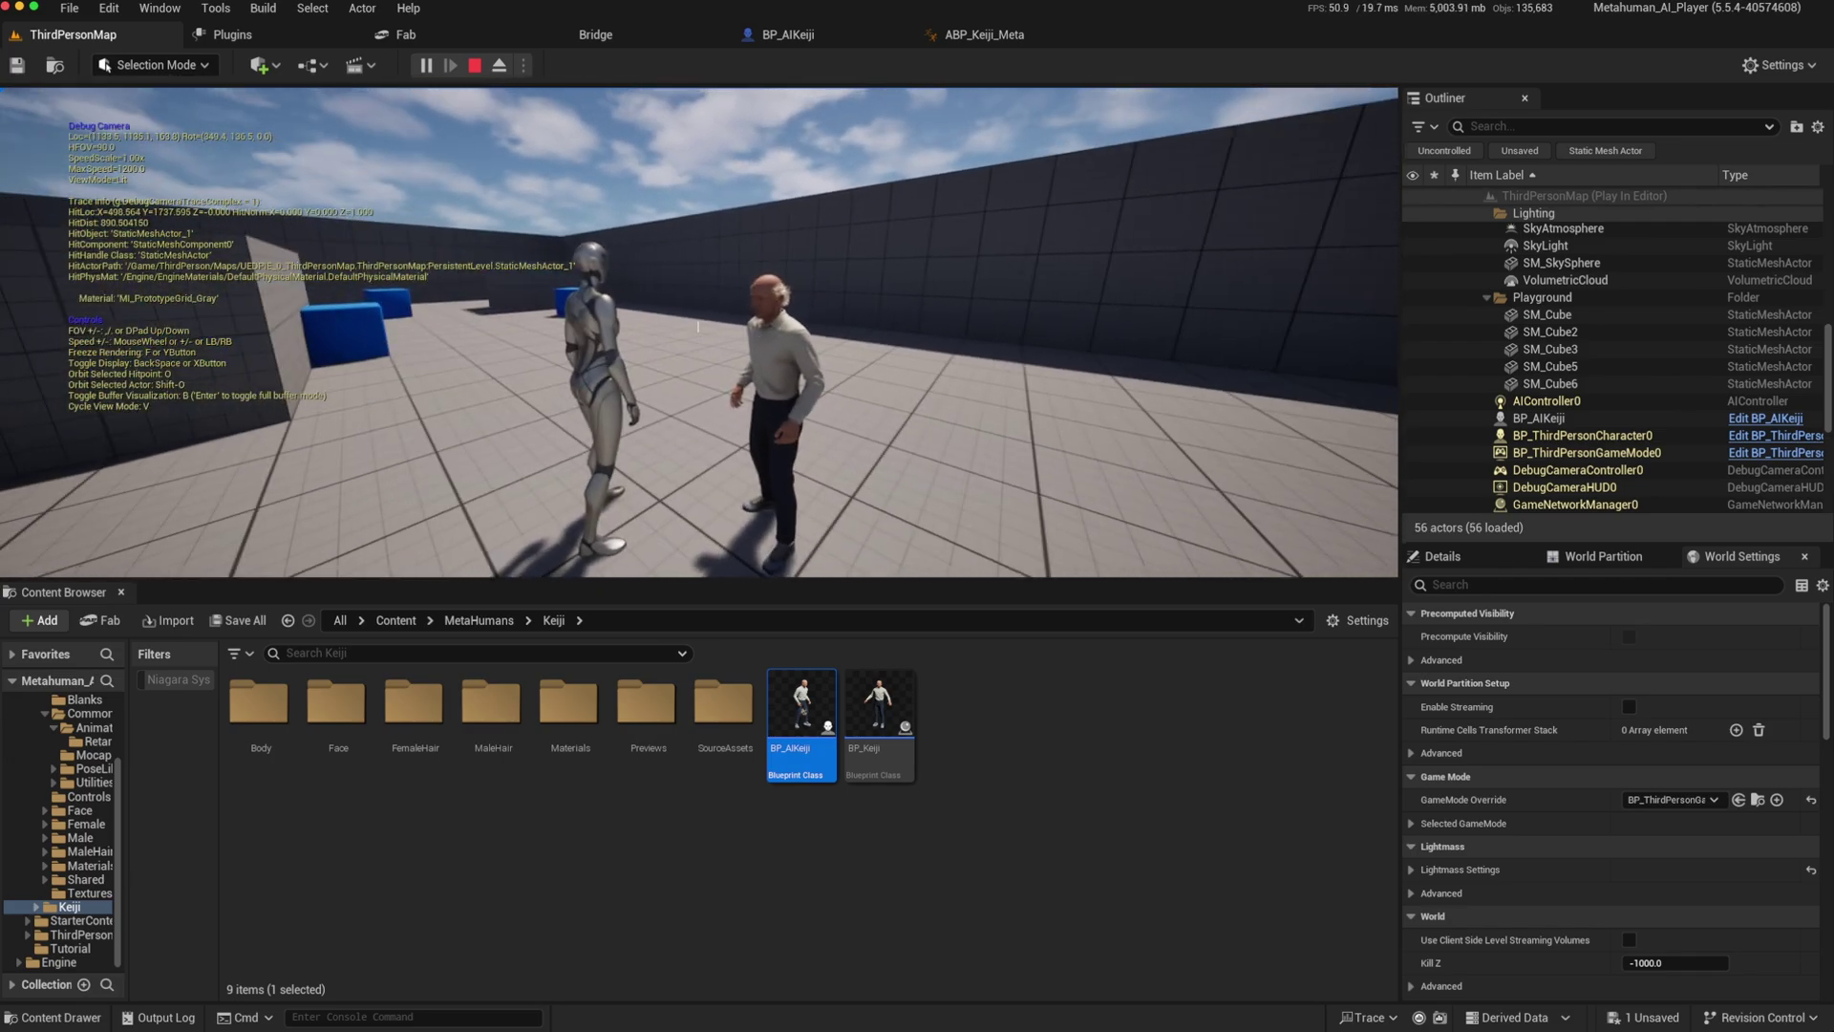
{"action": "mouse_move", "coordinate": [698, 325]}
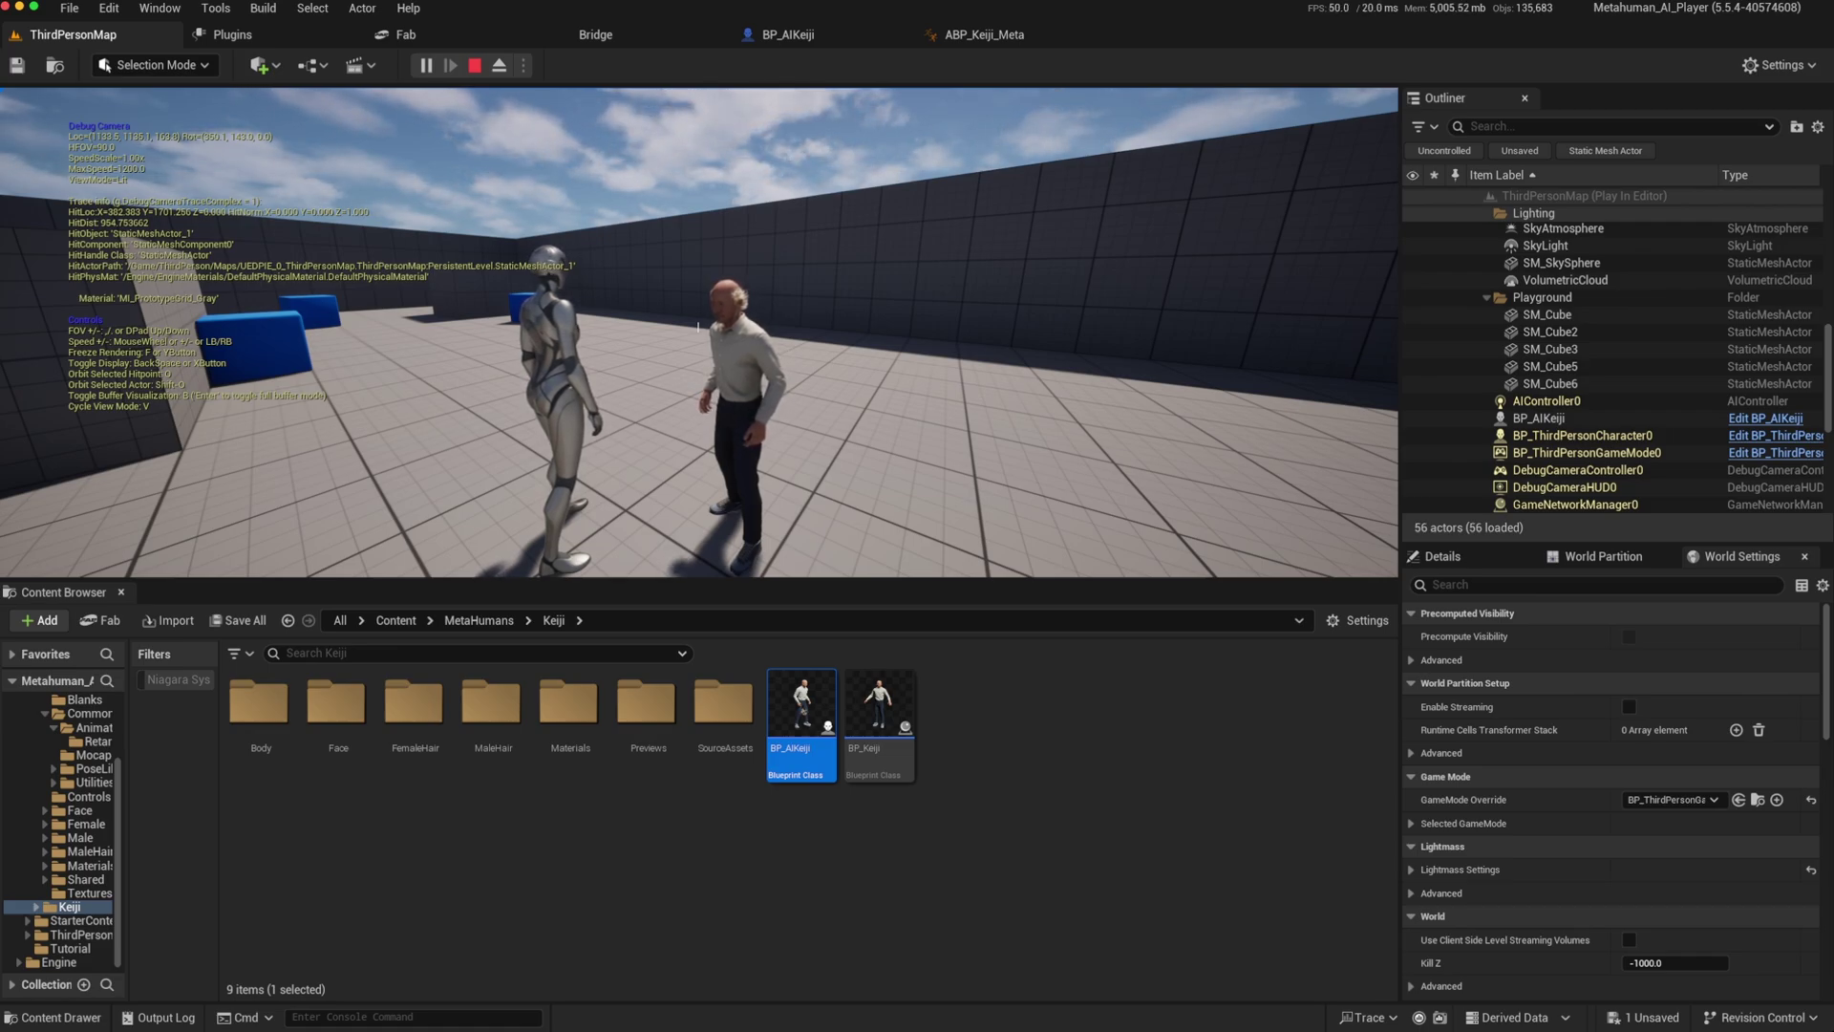
{"action": "key", "text": "Escape"}
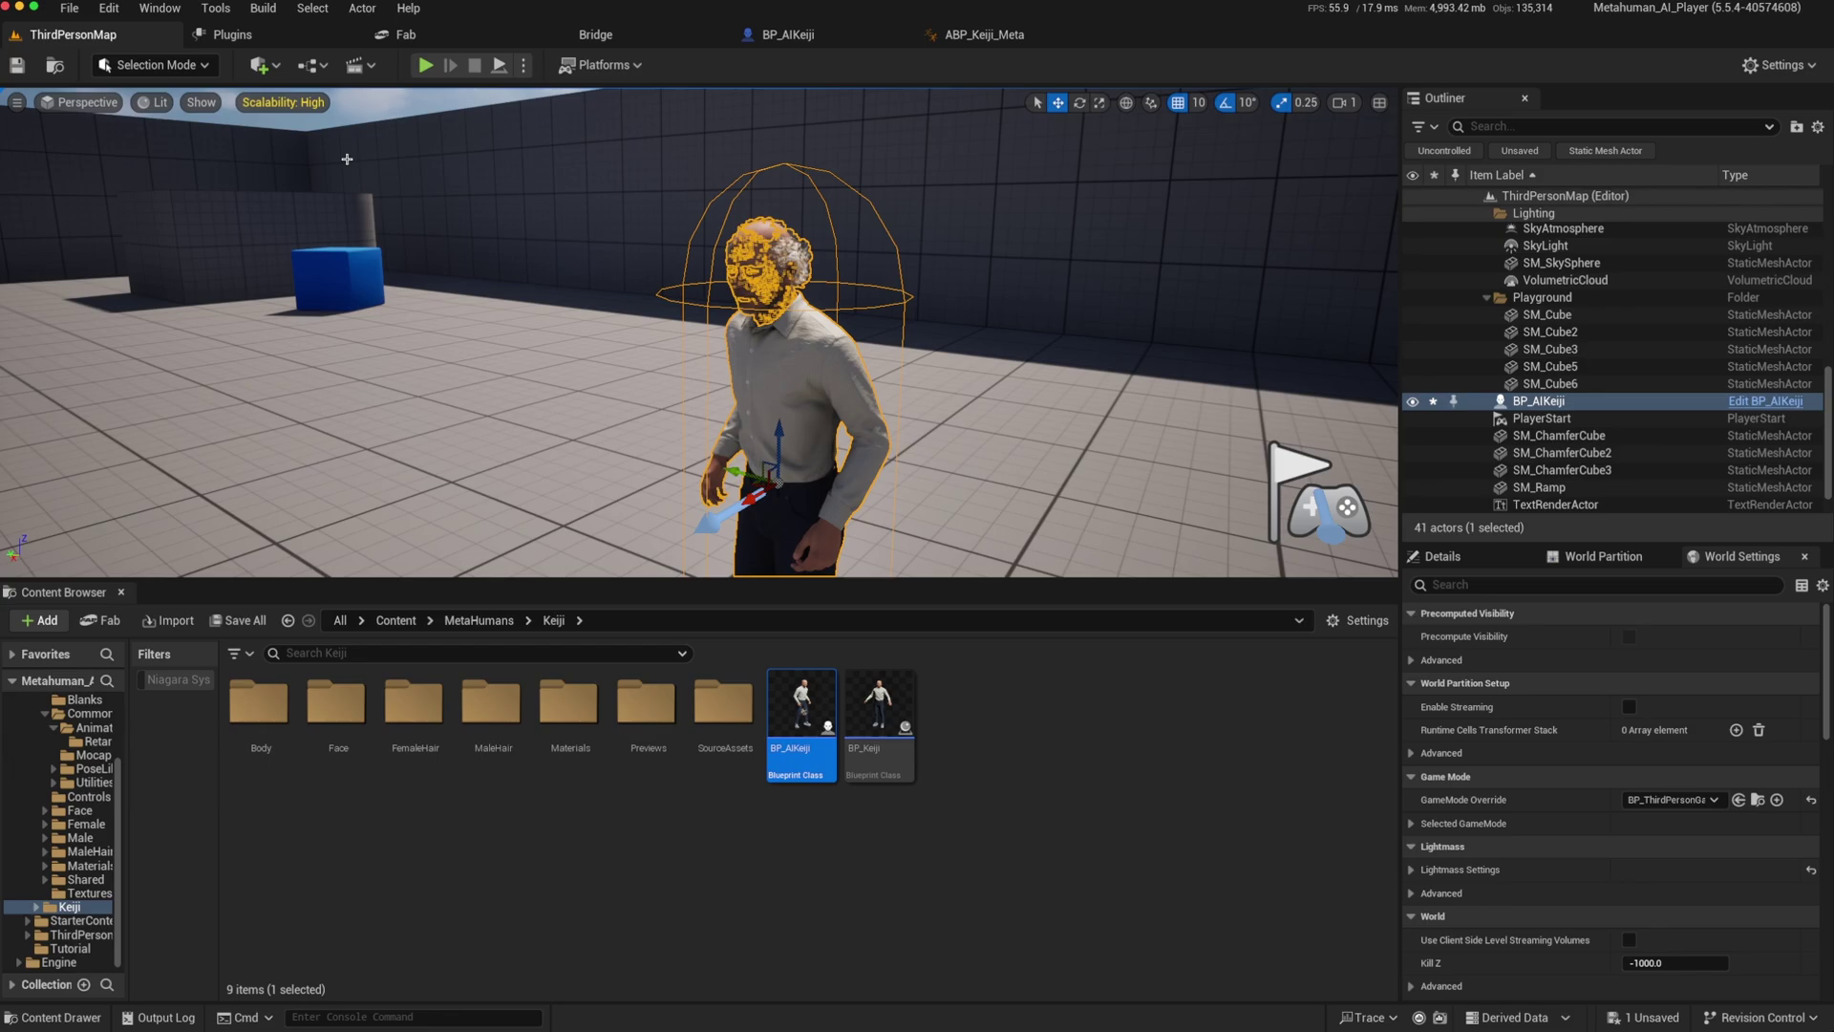
Step: Place a Nav Mesh Bounds Volume scaled 30 × 30 × 10, then save all modified assets
{"action": "left_click", "coordinate": [276, 68]}
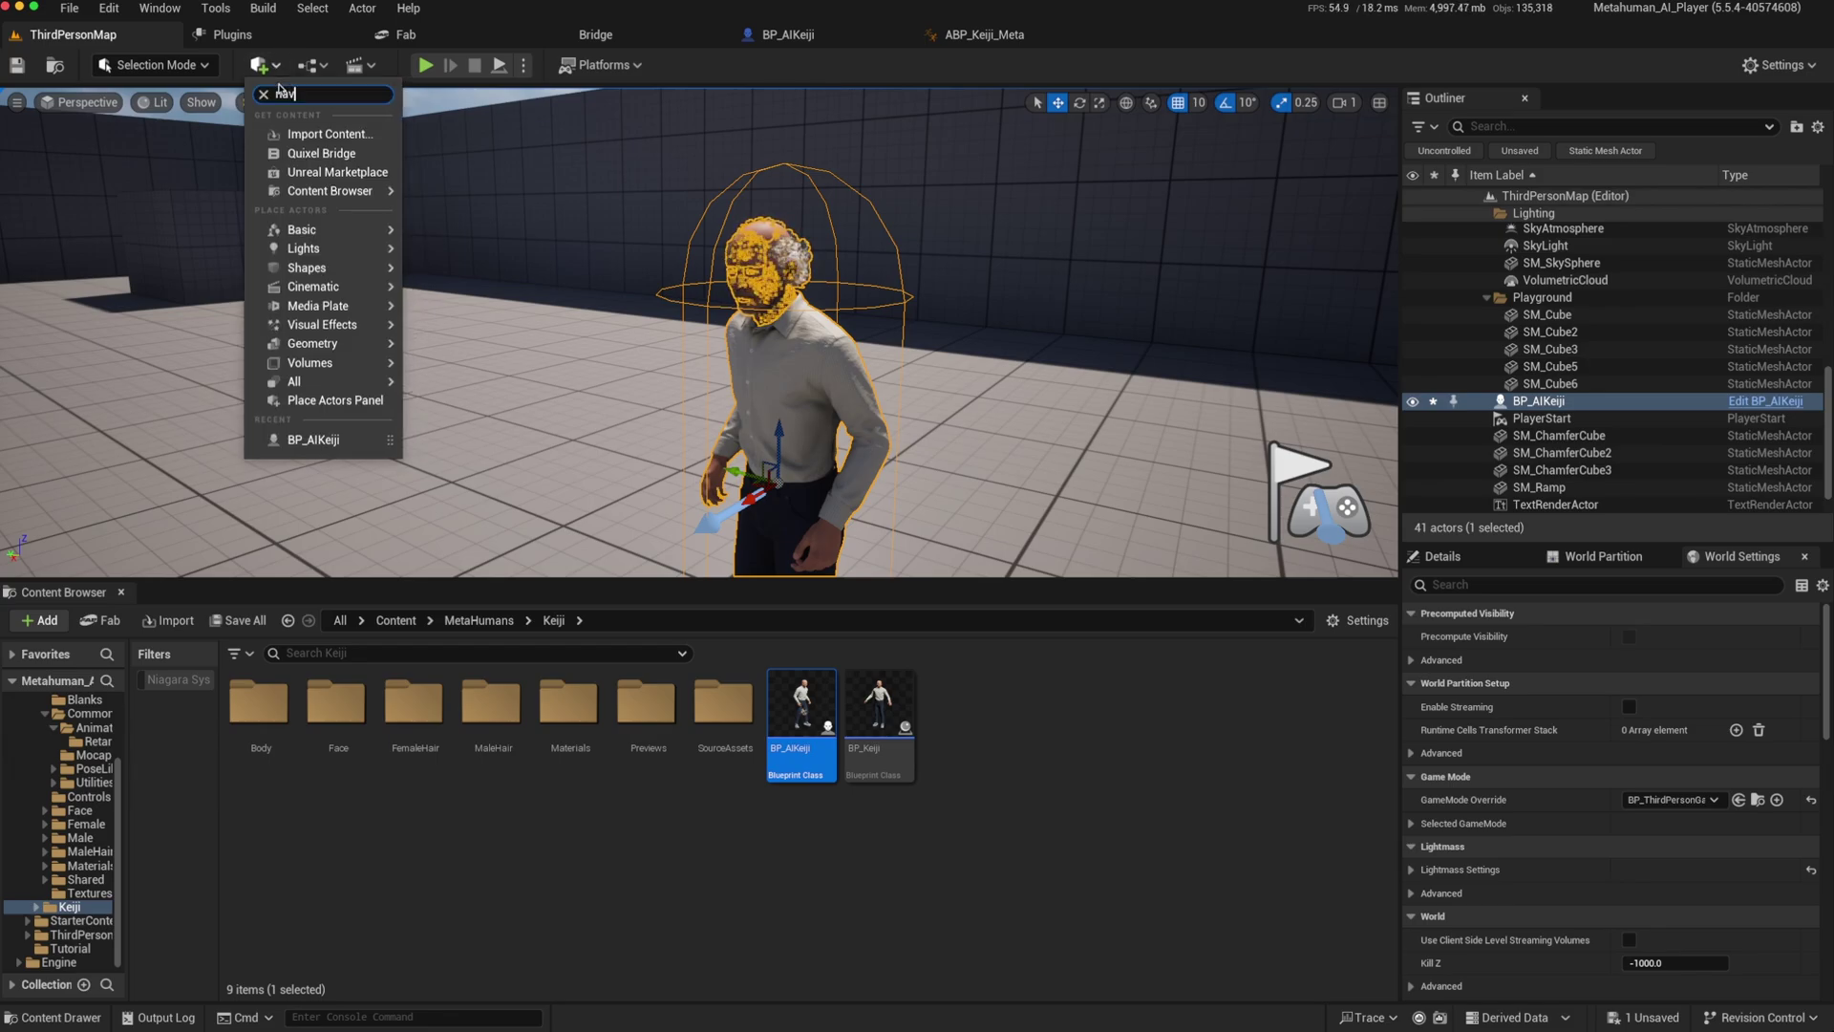
{"action": "type", "text": "nav"}
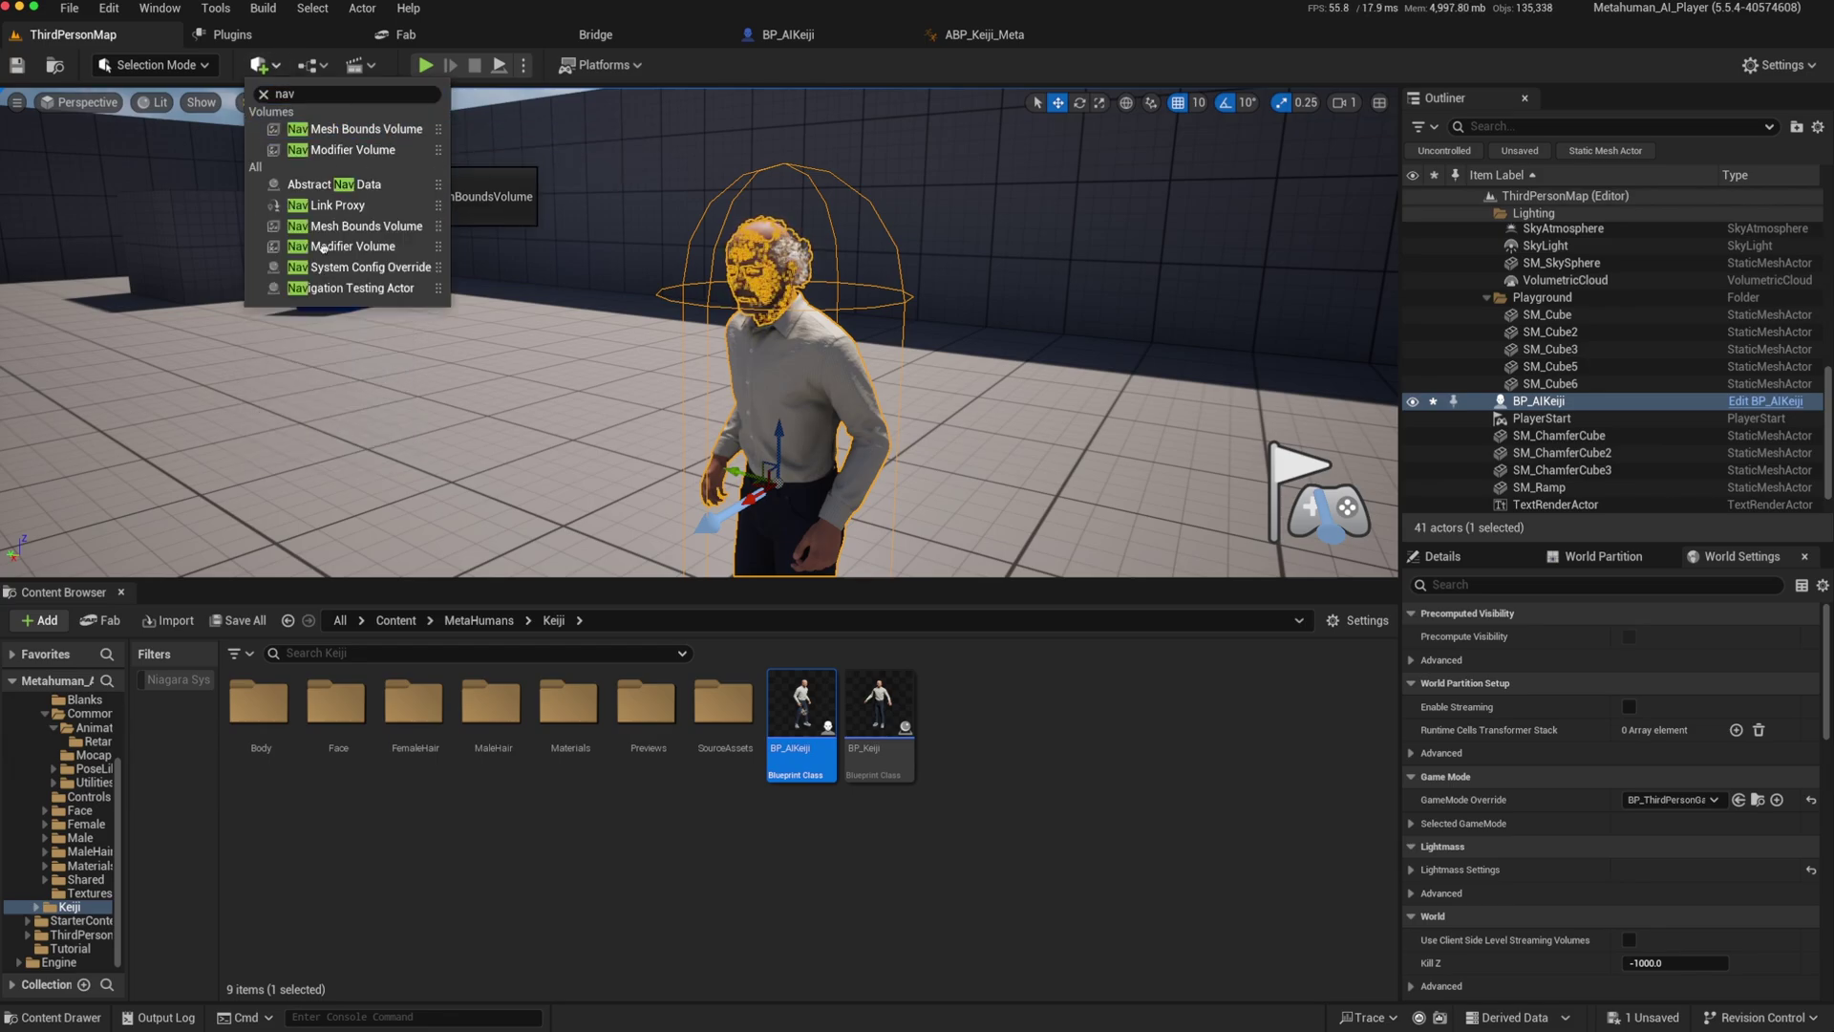
{"action": "left_click_drag", "start_coordinate": [354, 225], "coordinate": [259, 517]}
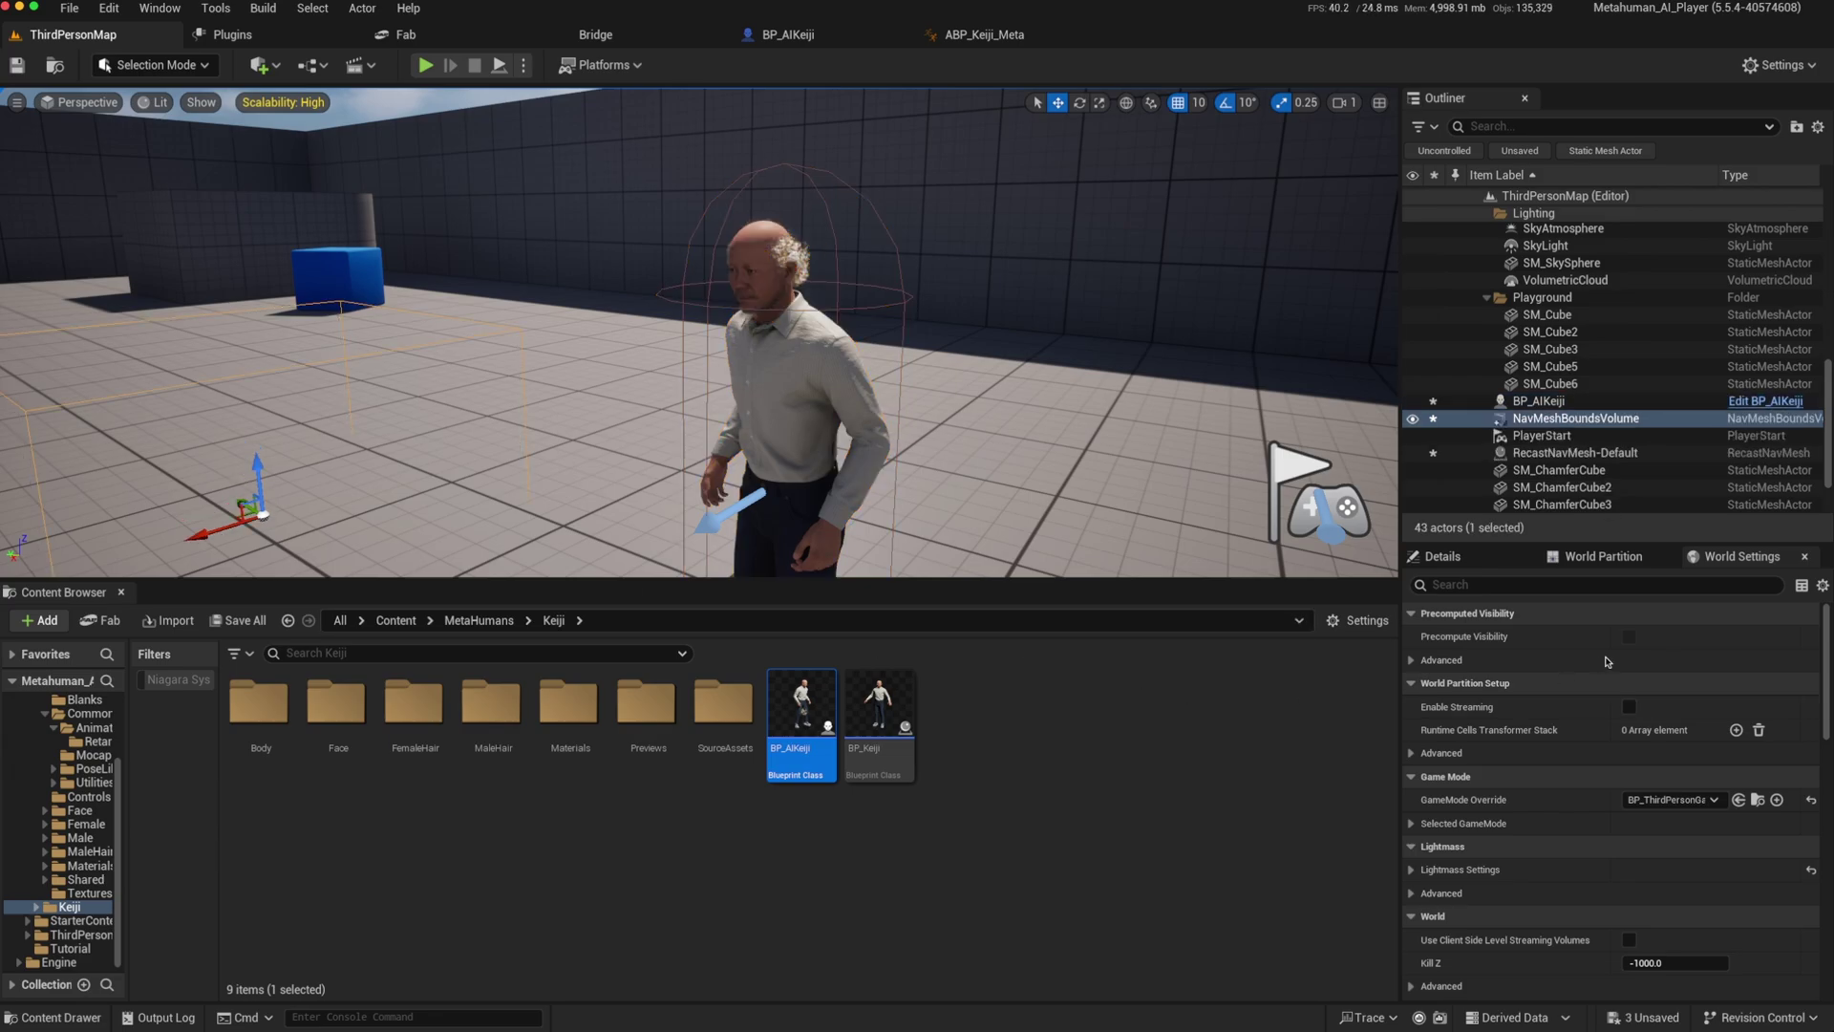
{"action": "left_click", "coordinate": [1505, 562]}
{"action": "left_click", "coordinate": [1606, 865]}
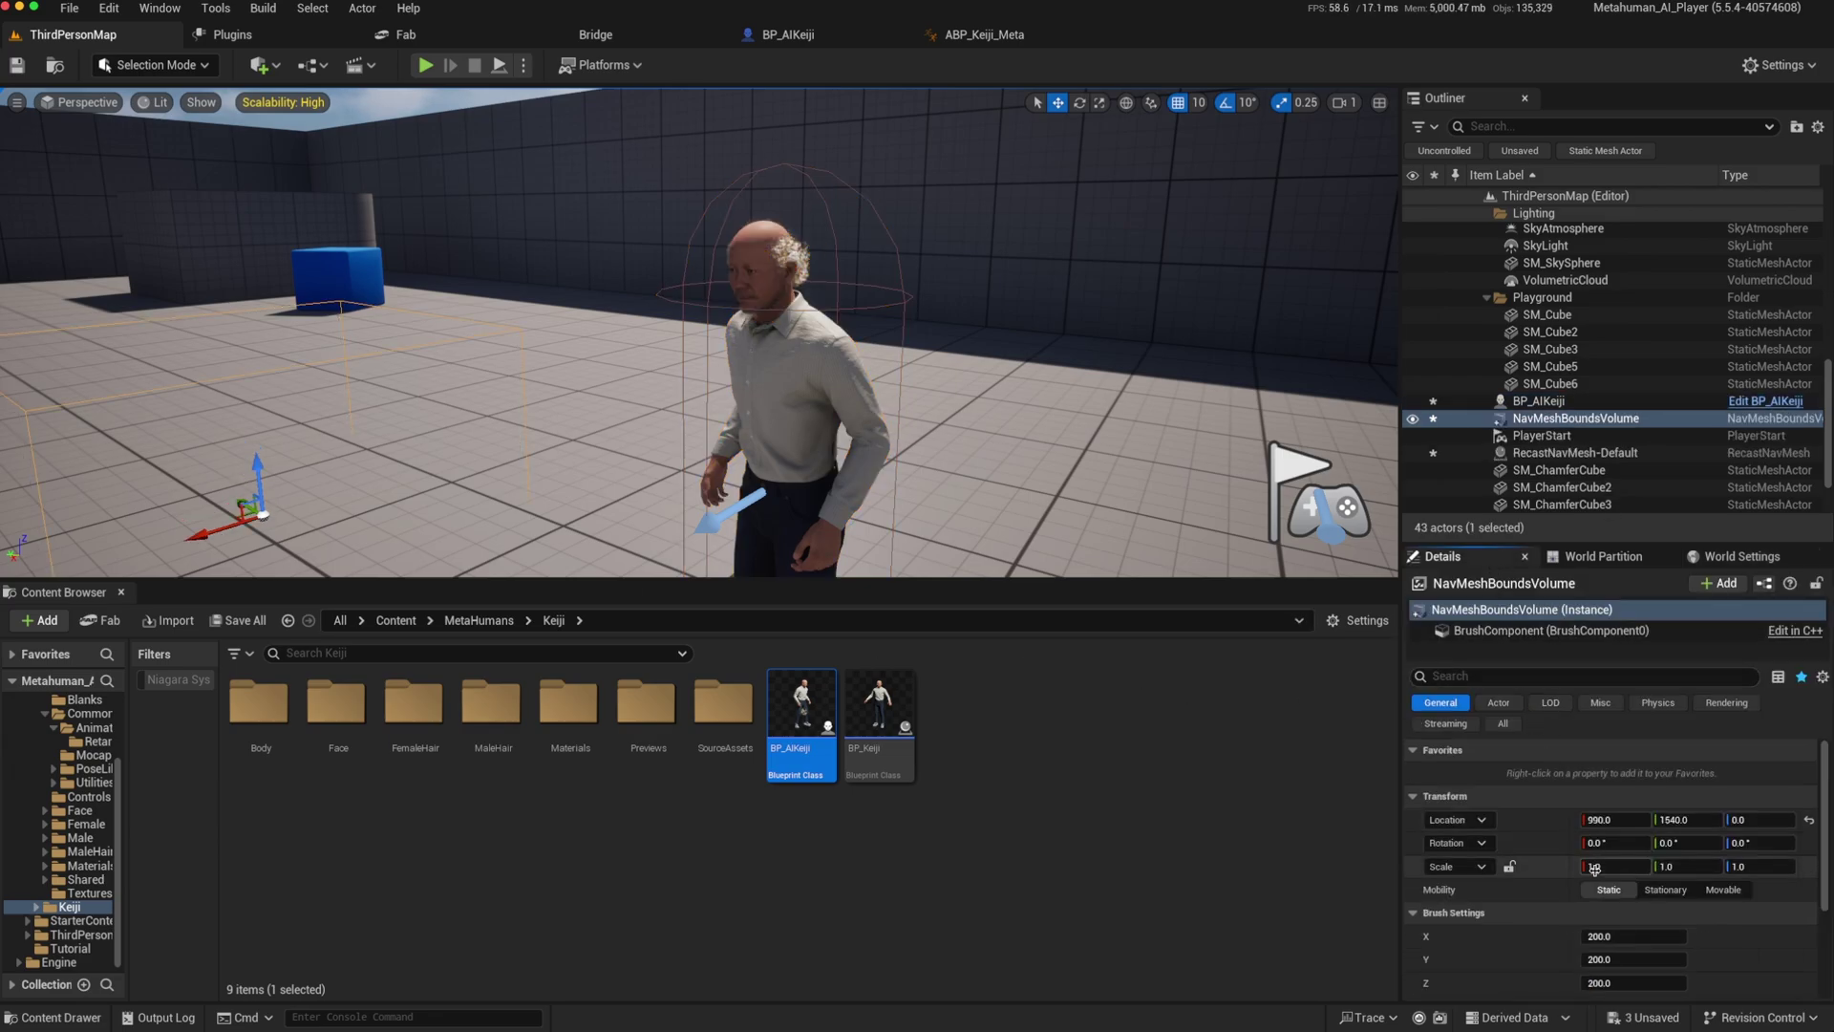
{"action": "type", "text": "30"}
{"action": "key", "text": "Tab"}
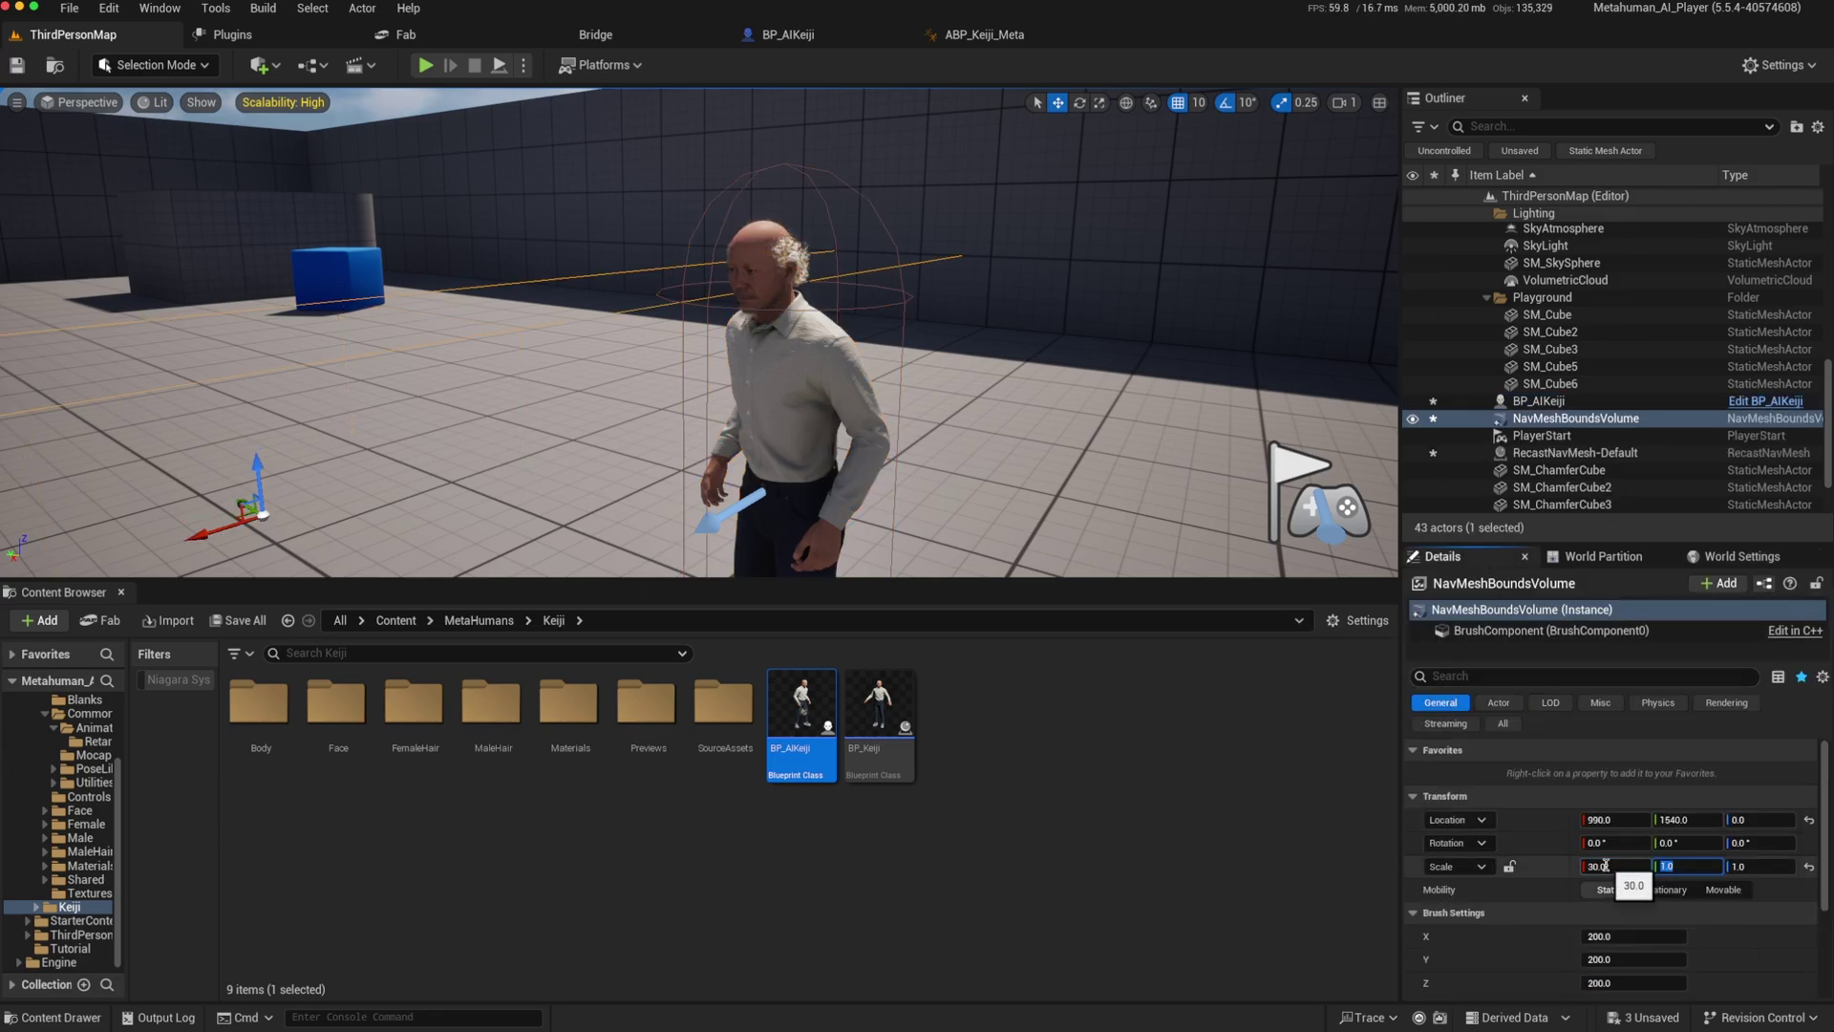
{"action": "type", "text": "10"}
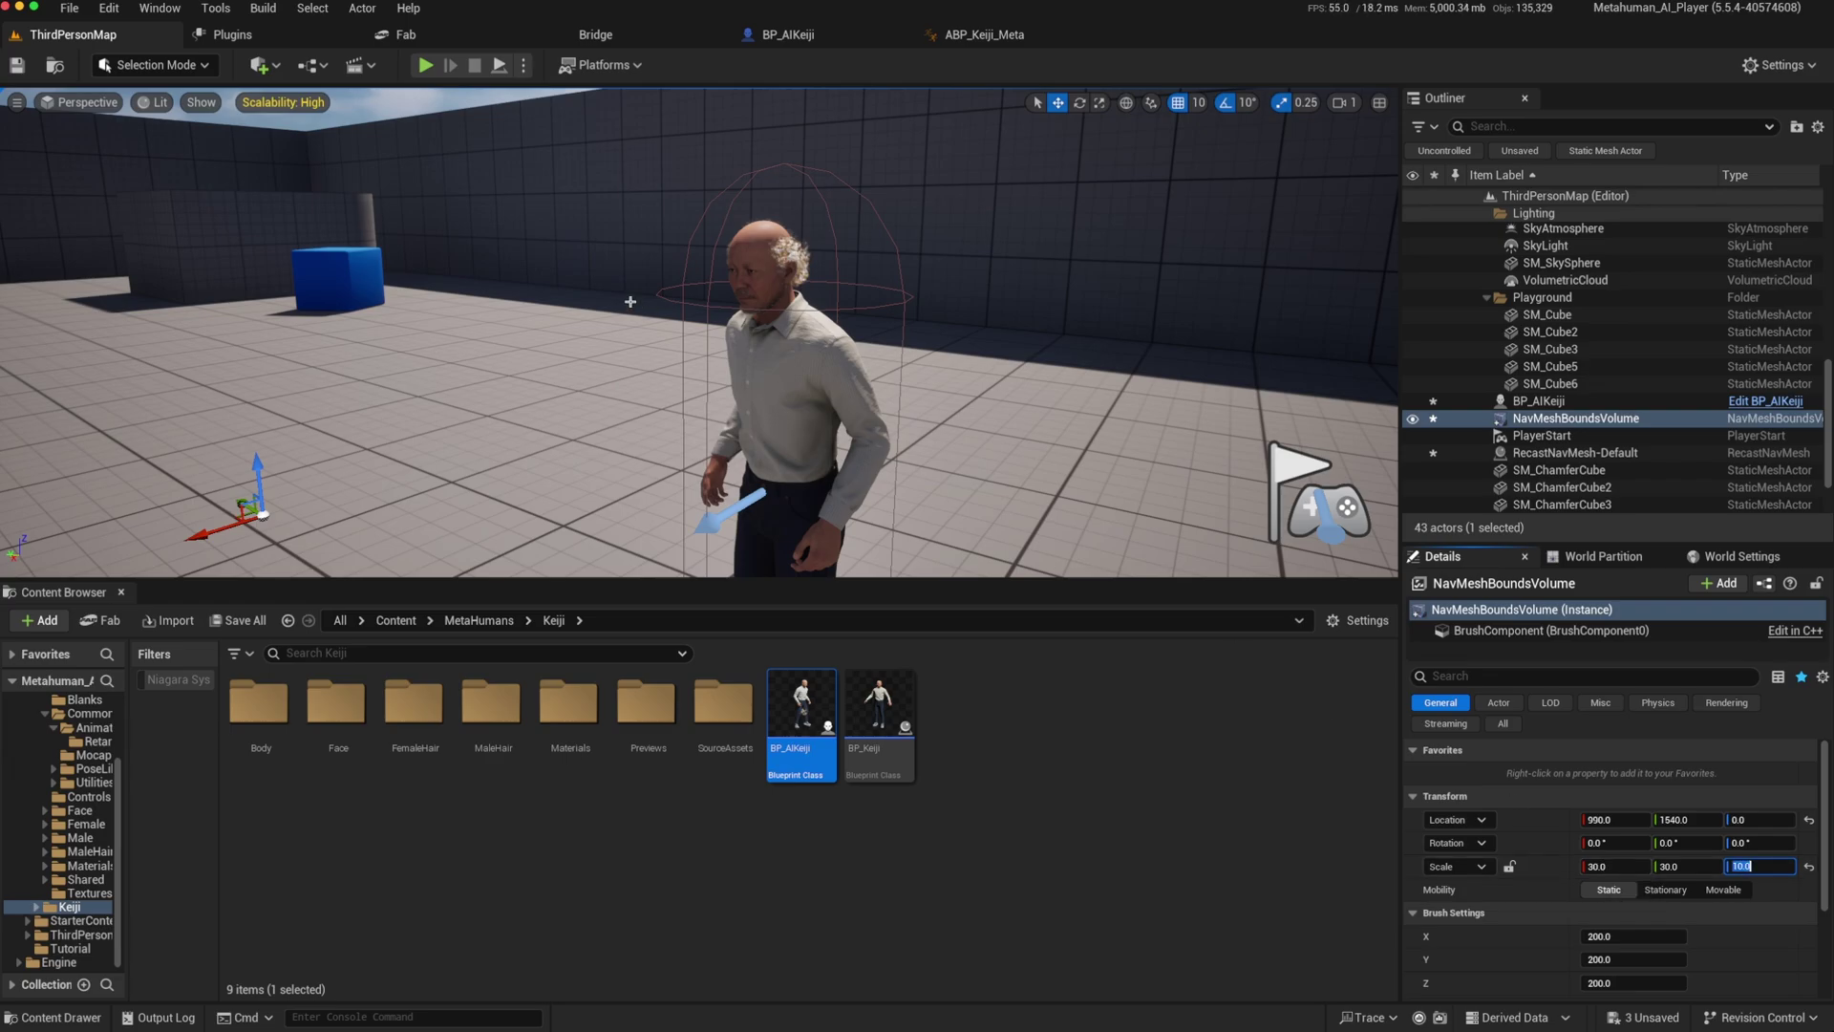
{"action": "left_click", "coordinate": [243, 621]}
{"action": "left_click", "coordinate": [1027, 679]}
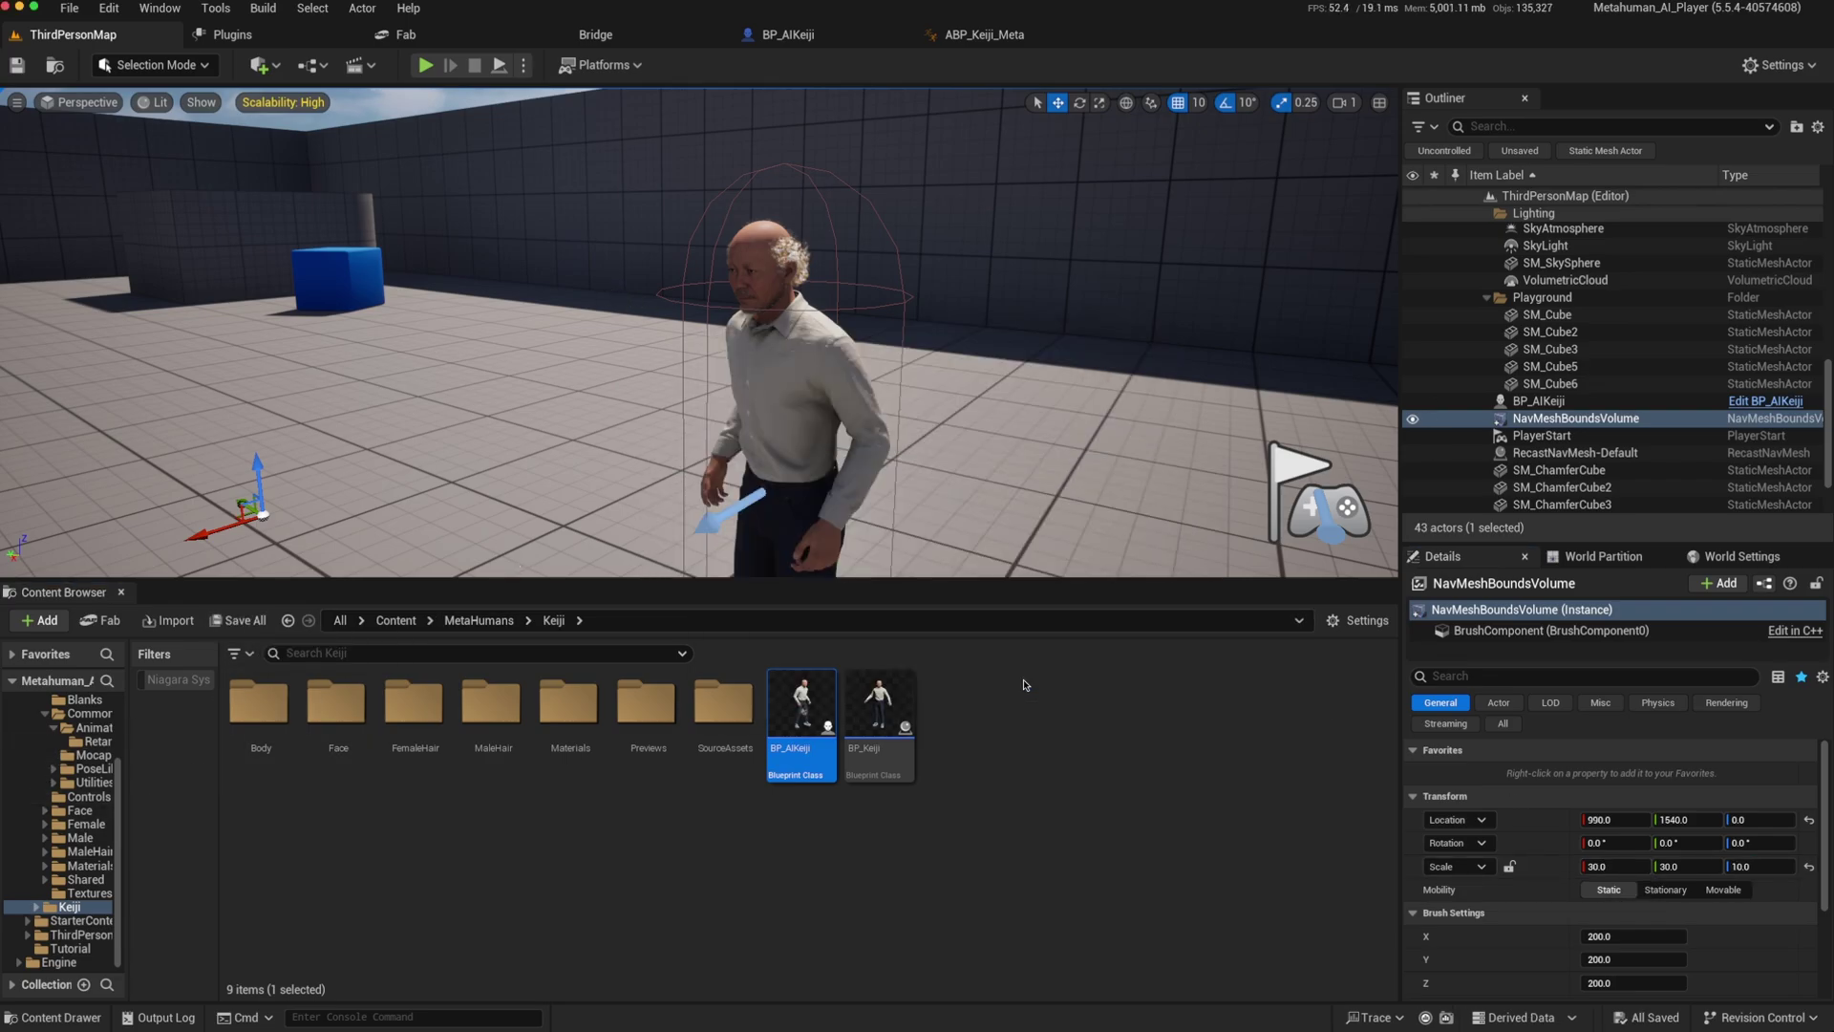
Step: Enable Use Acceleration for Paths in BP_AIKeiji's Character Movement component
{"action": "left_click", "coordinate": [524, 251]}
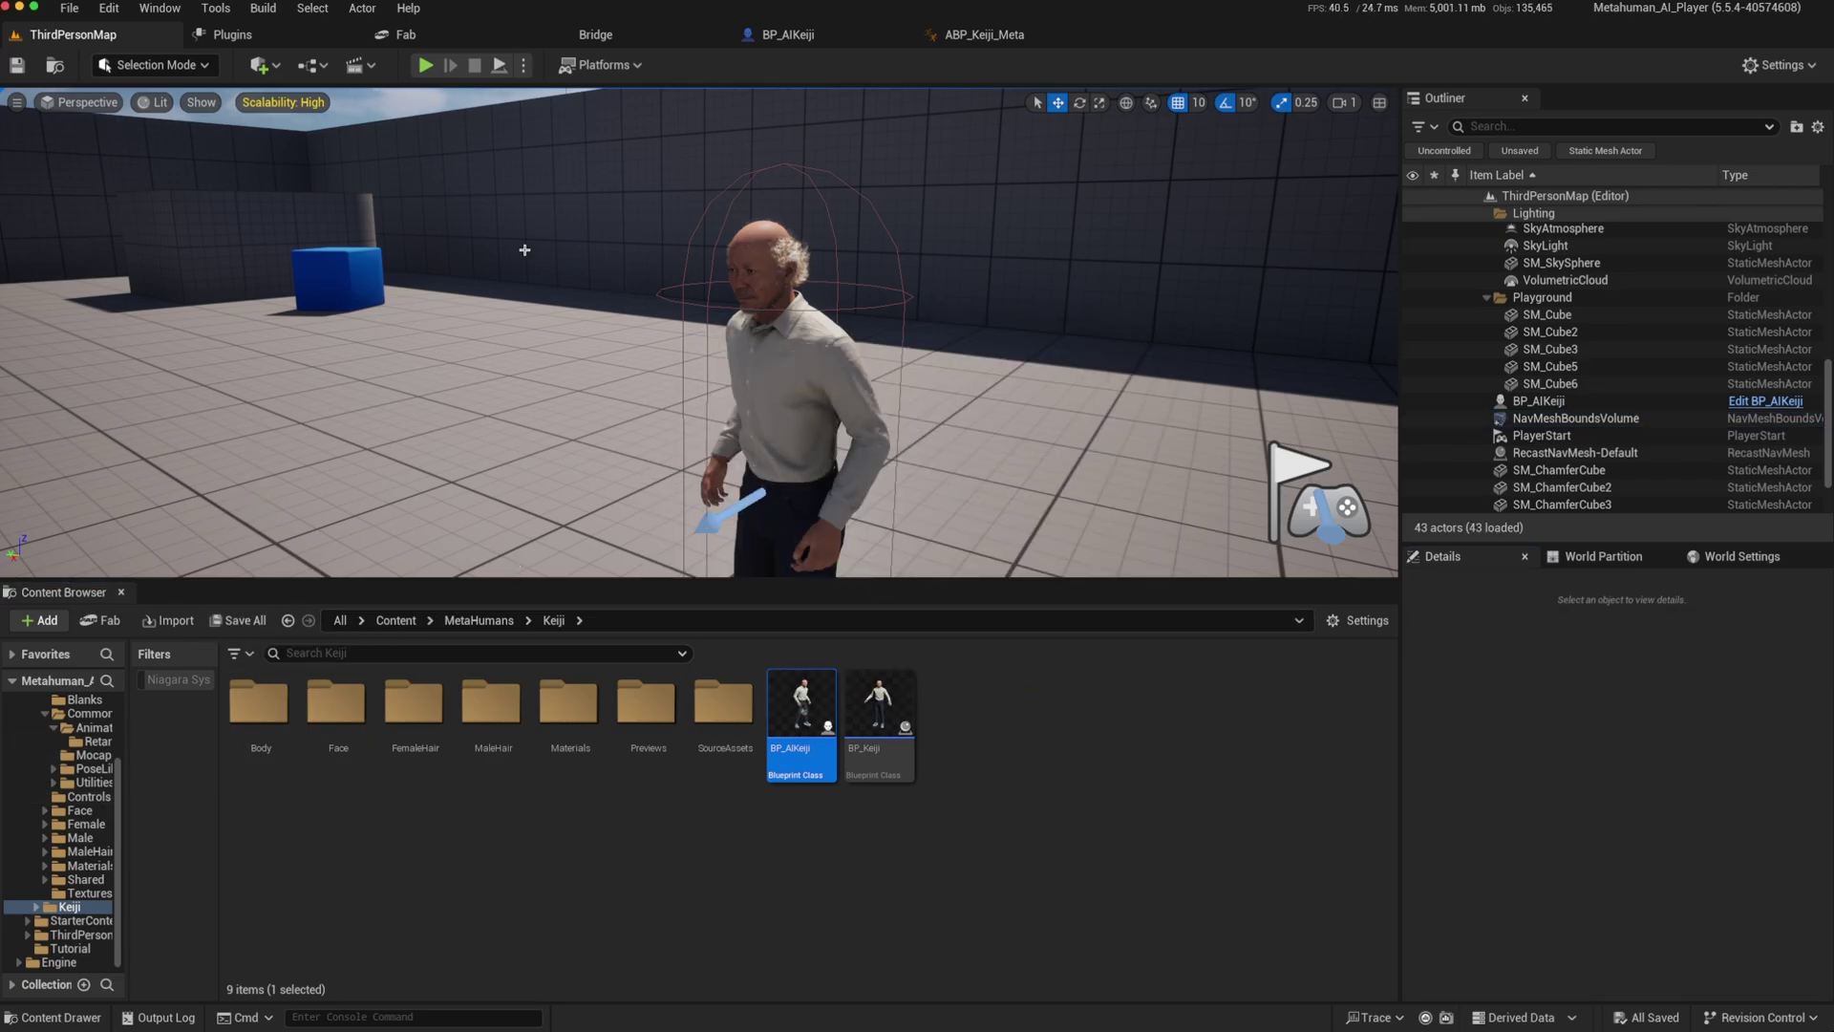
{"action": "left_click", "coordinate": [851, 38]}
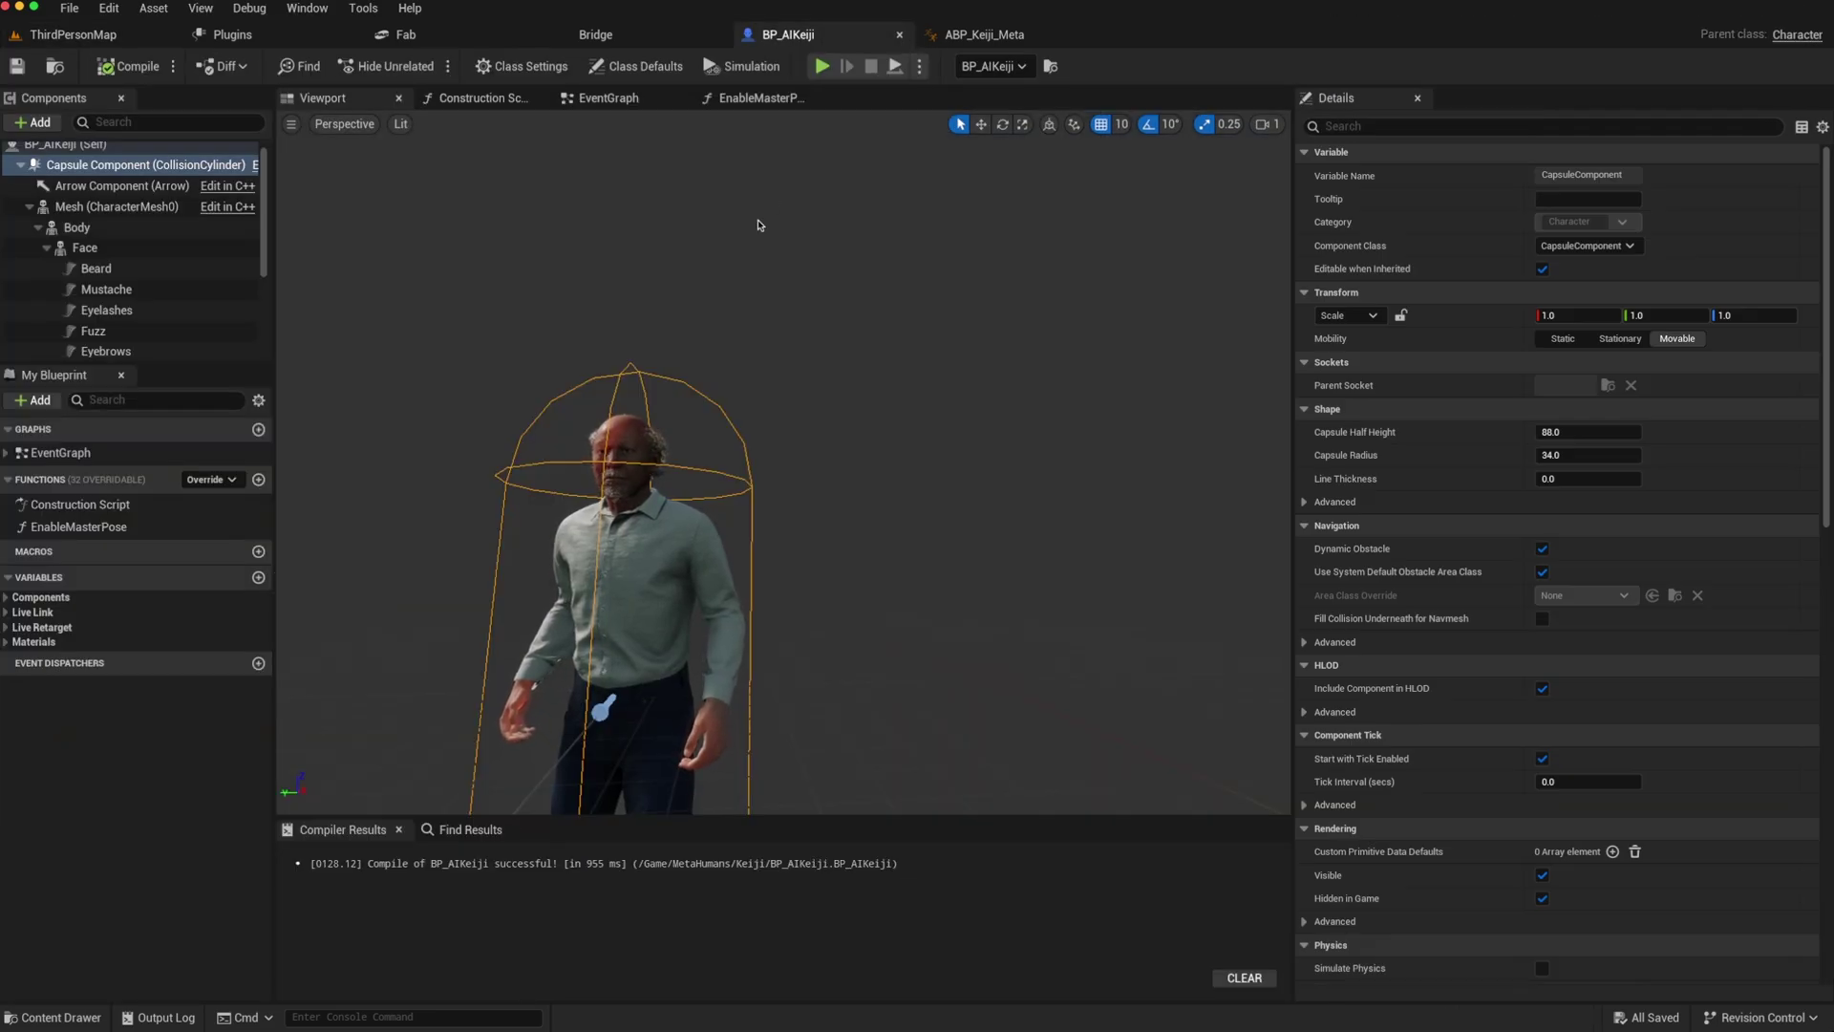
{"action": "scroll", "coordinate": [124, 301], "scroll_direction": "down", "scroll_amount": 5}
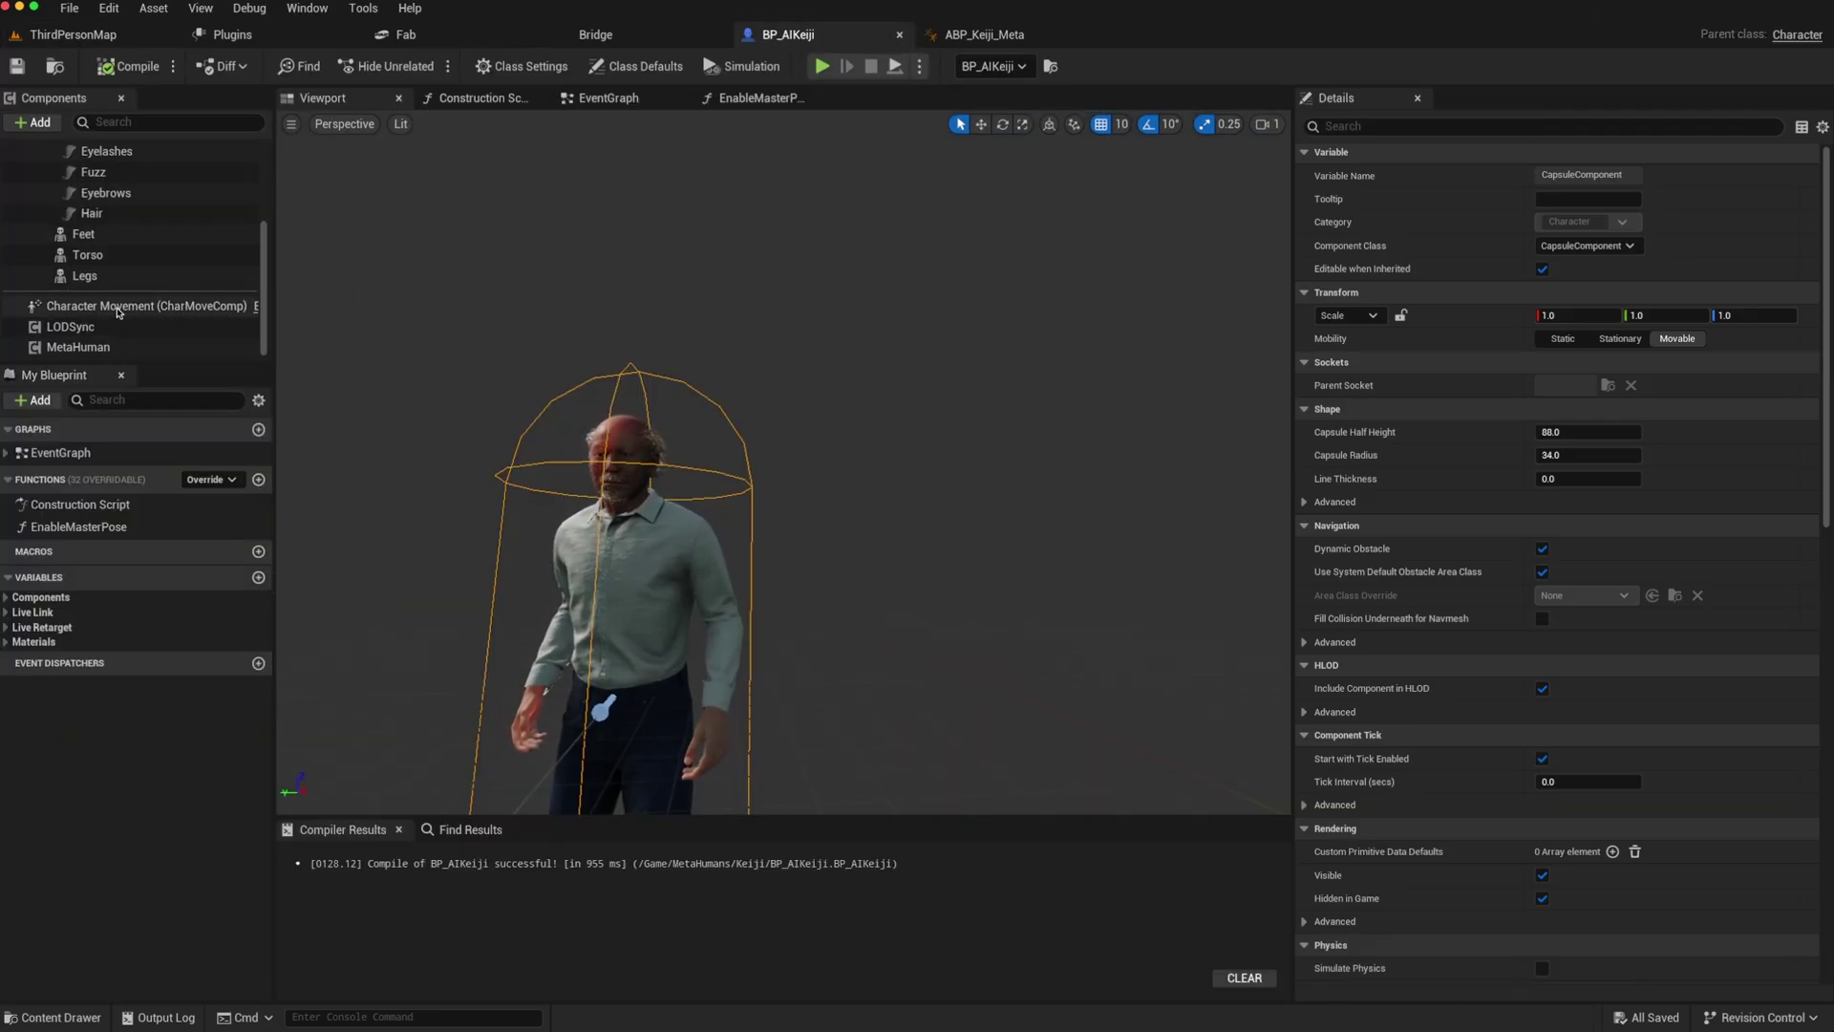
{"action": "left_click", "coordinate": [119, 308]}
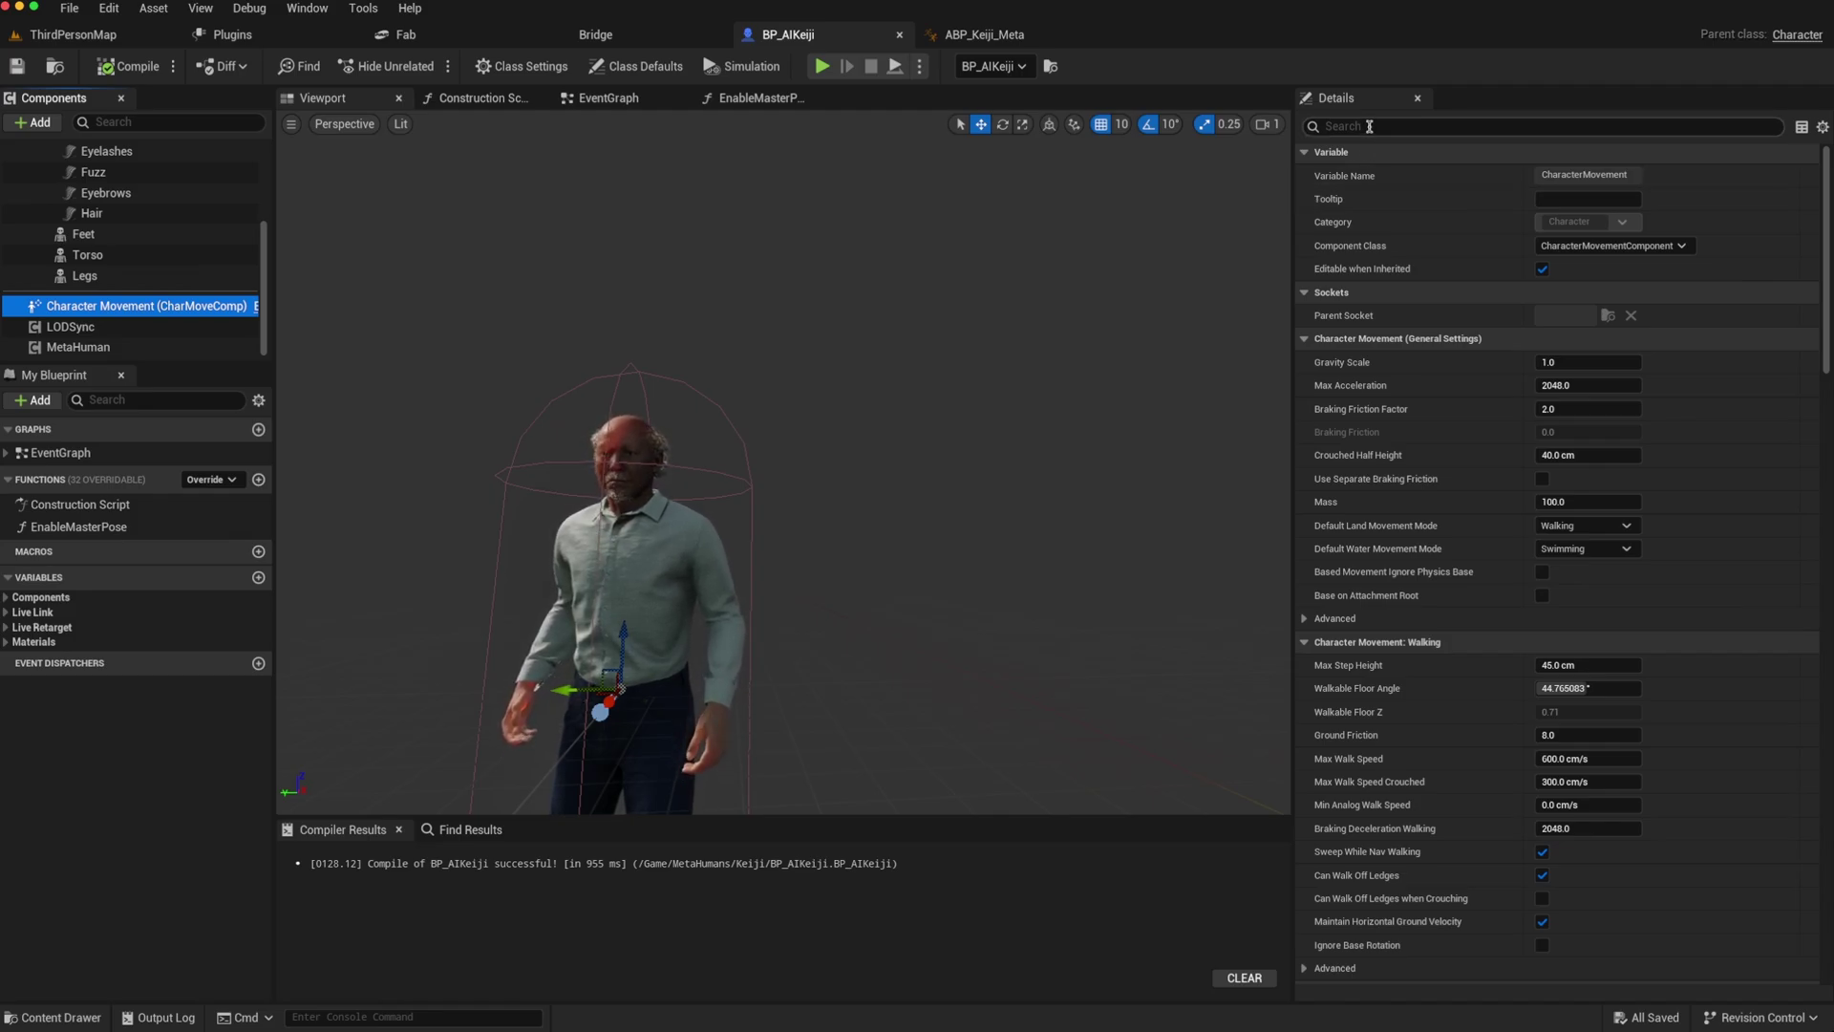
{"action": "left_click", "coordinate": [1369, 126]}
{"action": "type", "text": "accel"}
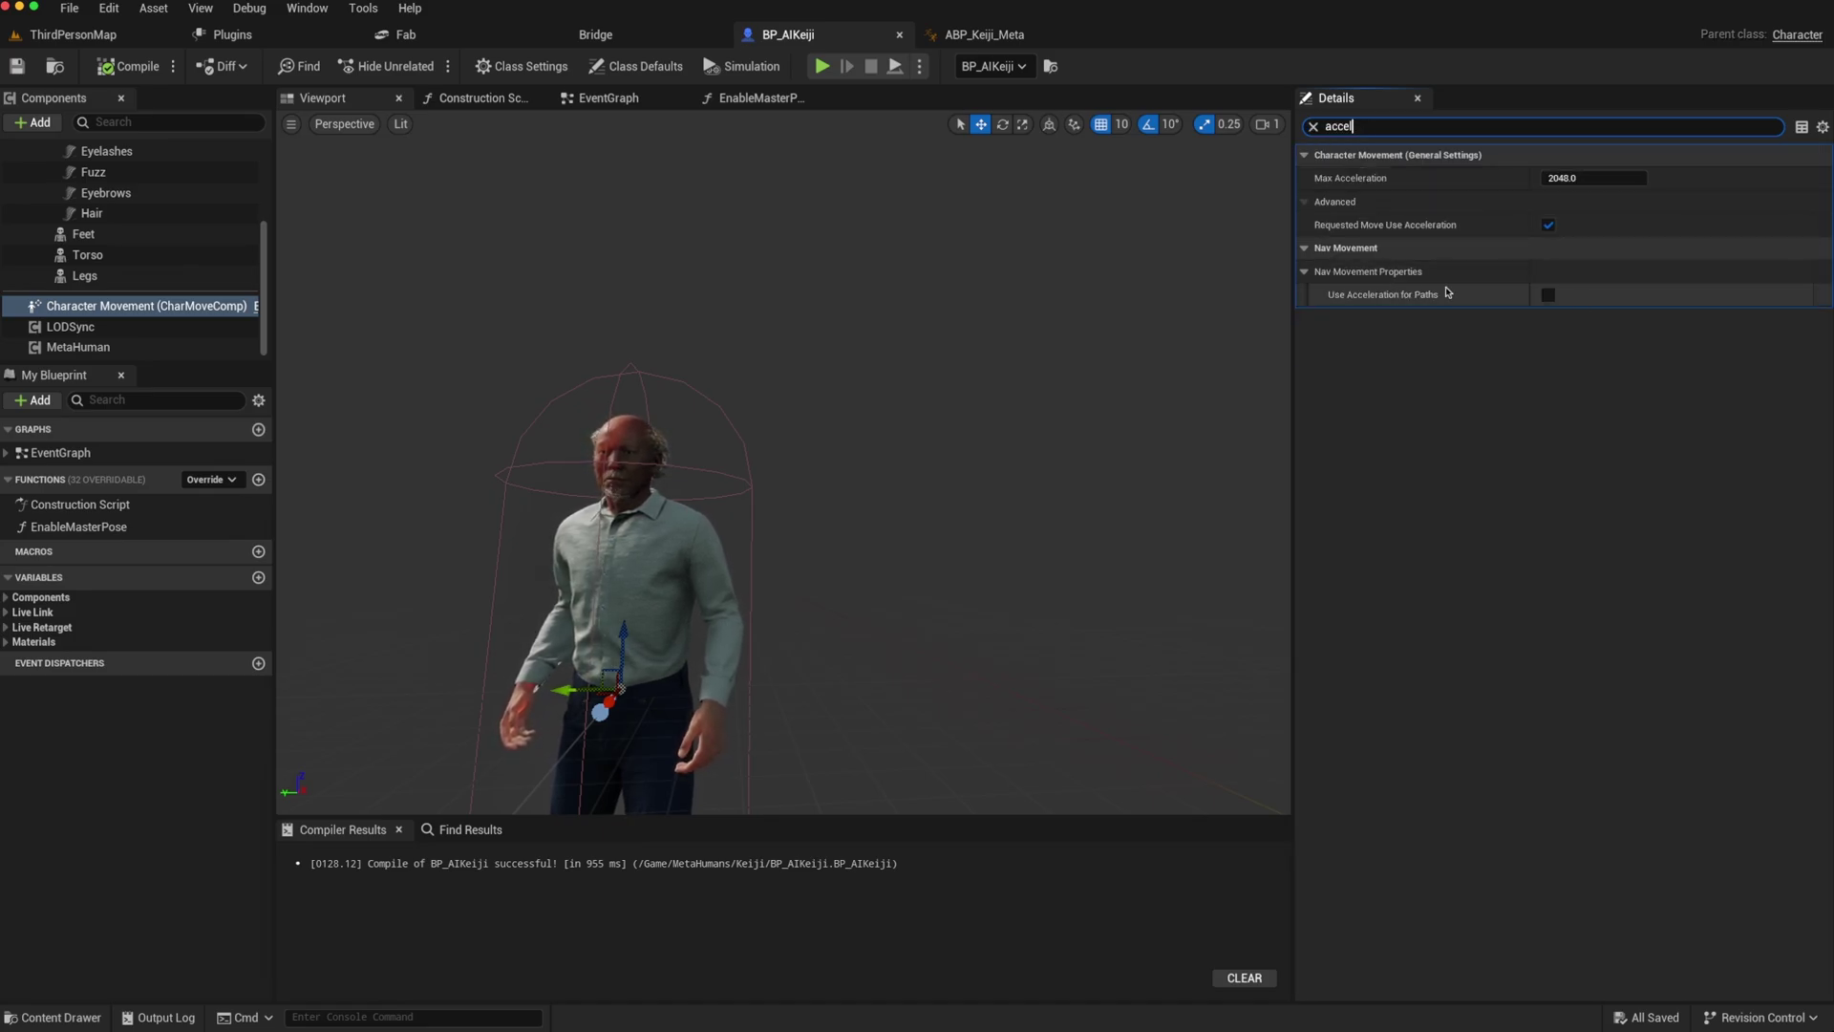
{"action": "left_click", "coordinate": [1548, 295]}
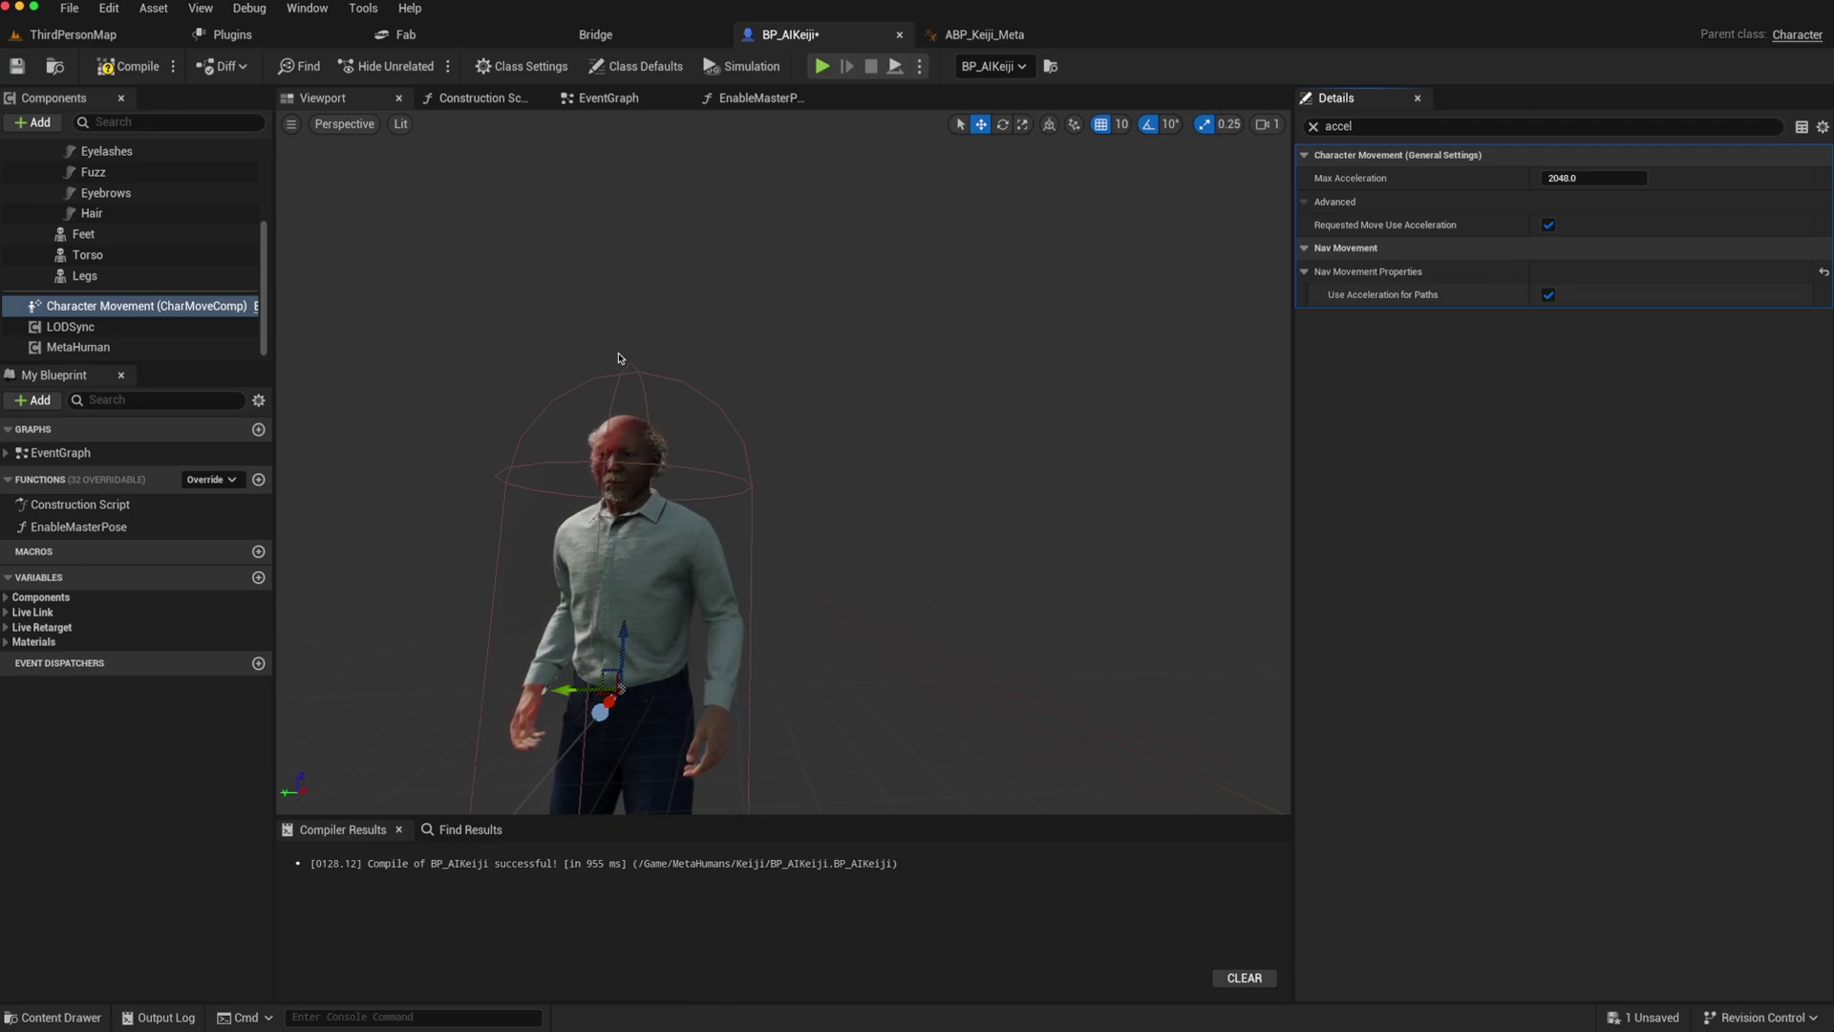
{"action": "left_click", "coordinate": [604, 97]}
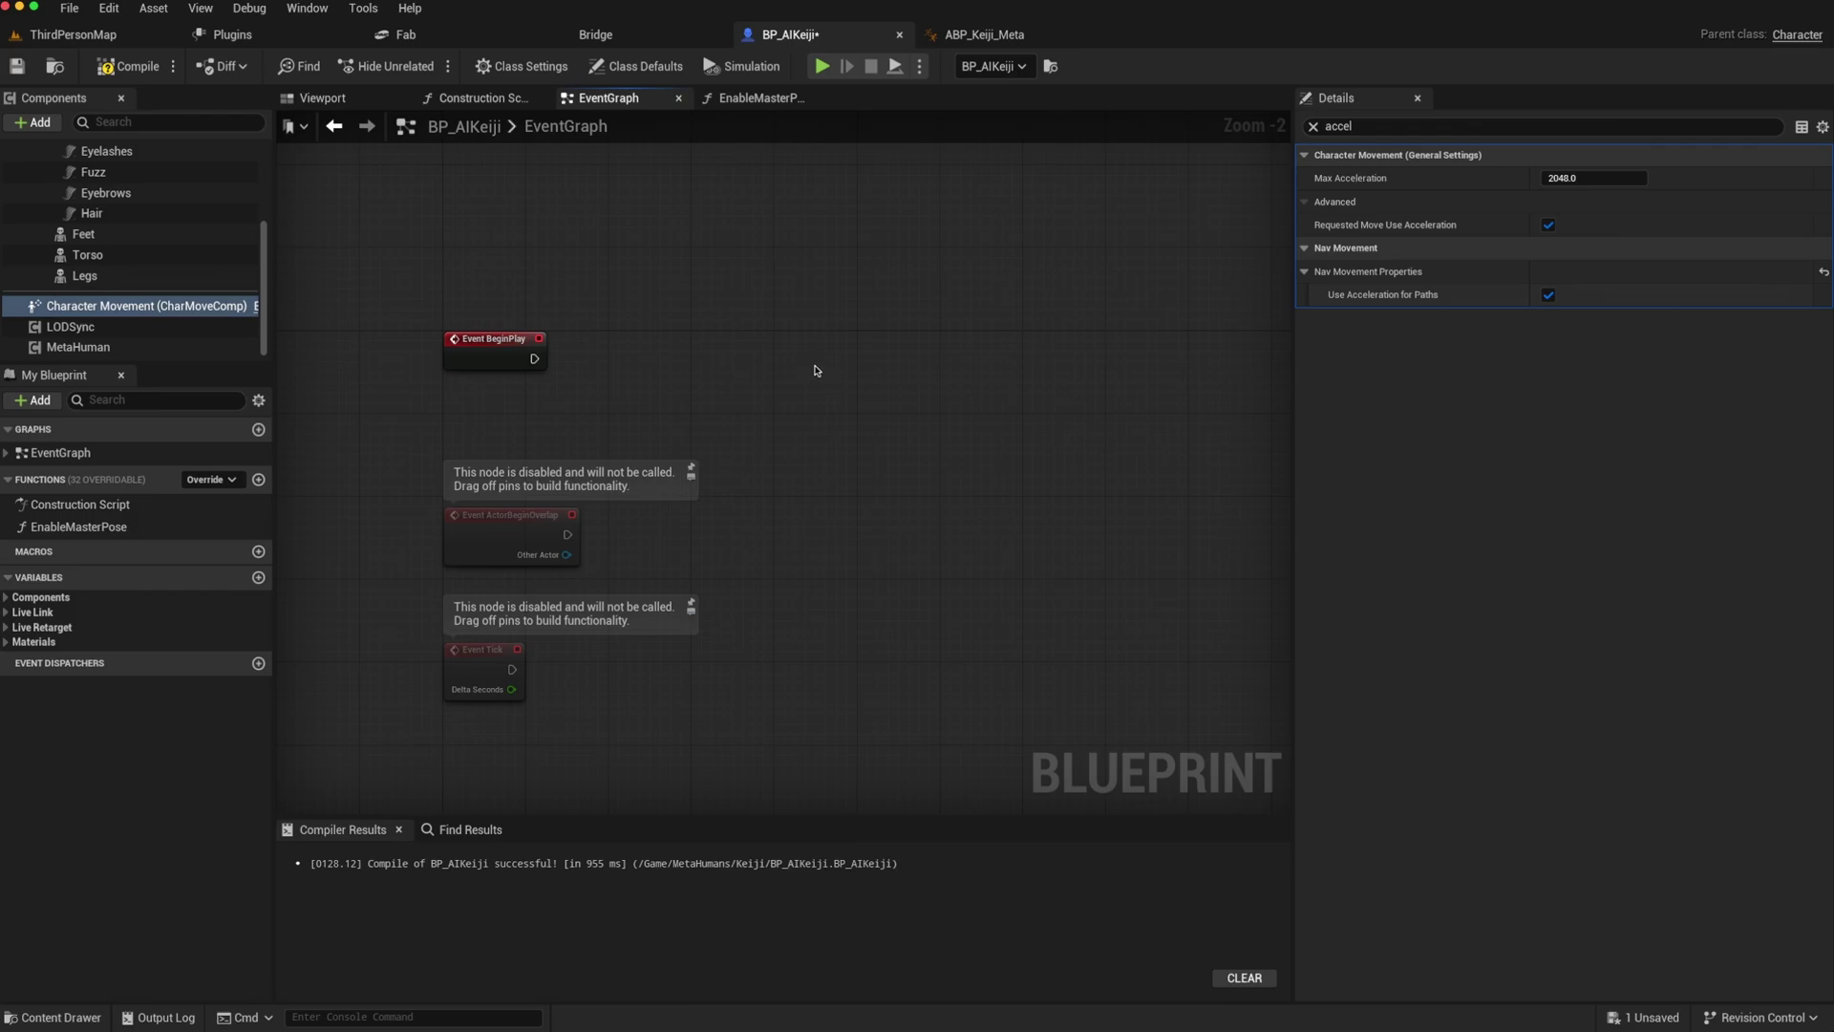
Step: Add an AI MoveTo node with a Self reference wired to its Pawn input
{"action": "right_click", "coordinate": [816, 368]}
{"action": "type", "text": "ai move"}
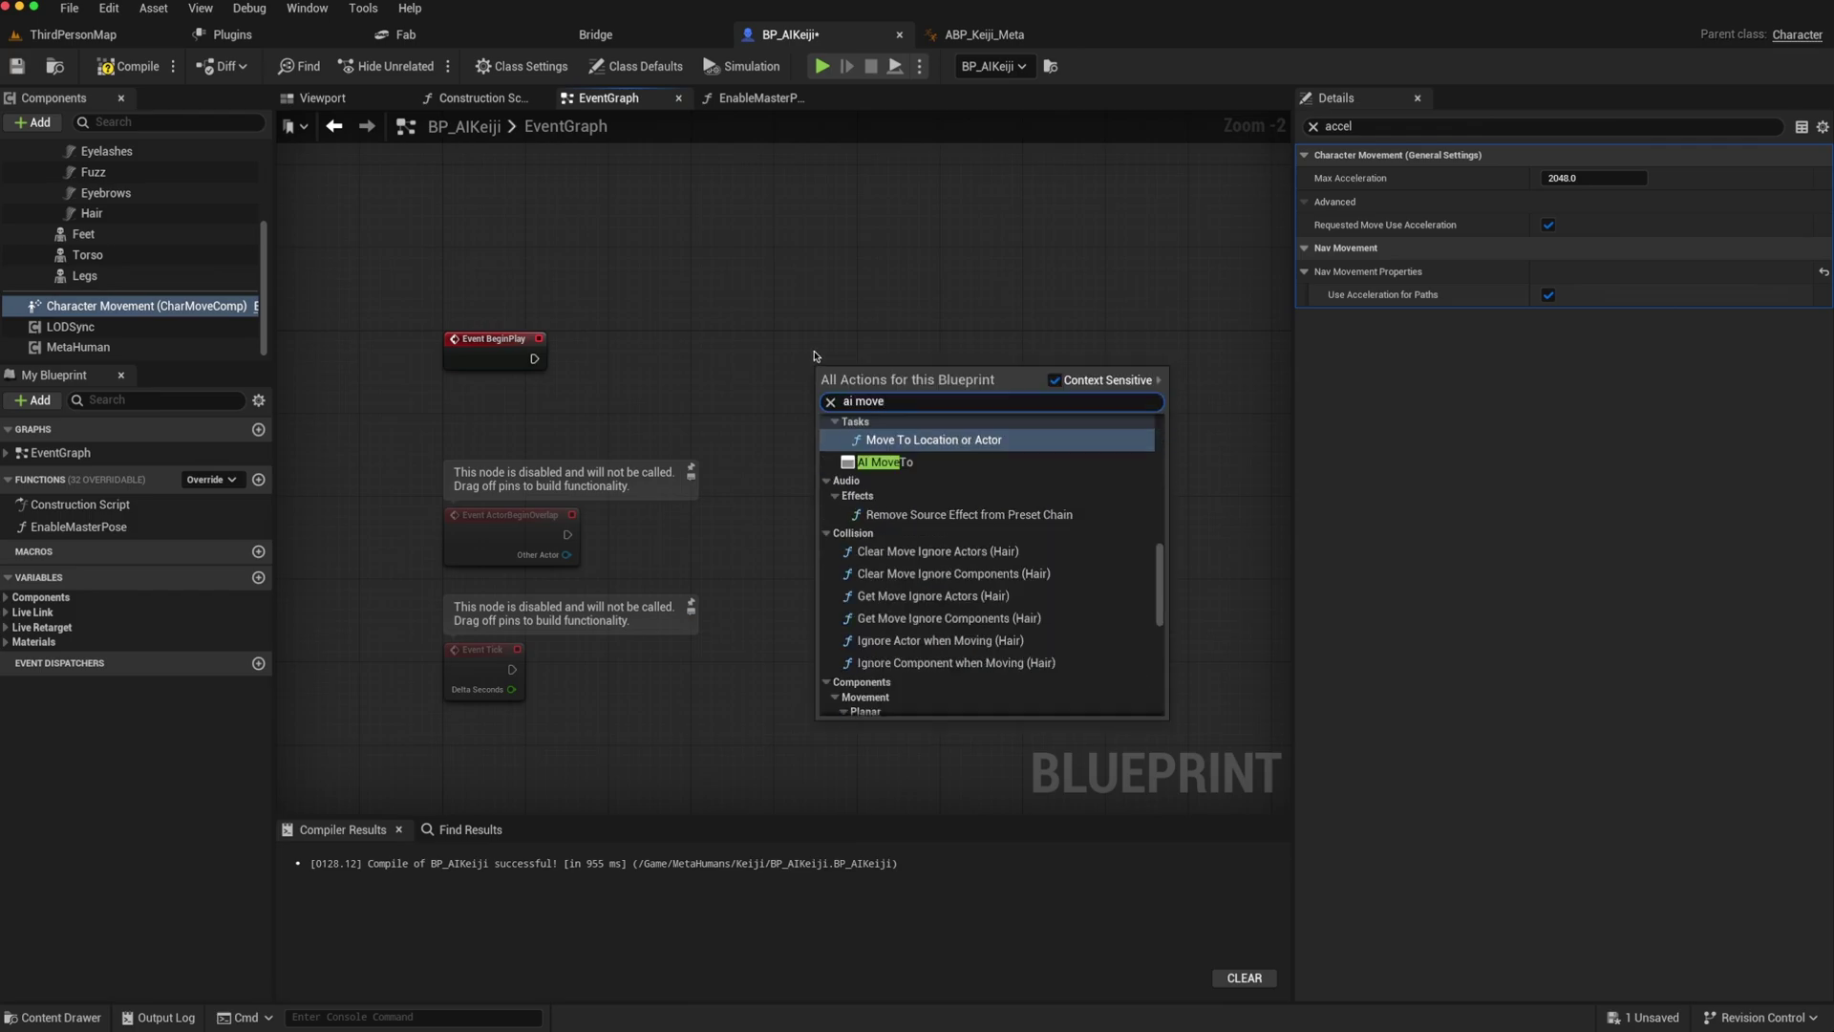
{"action": "left_click", "coordinate": [907, 462]}
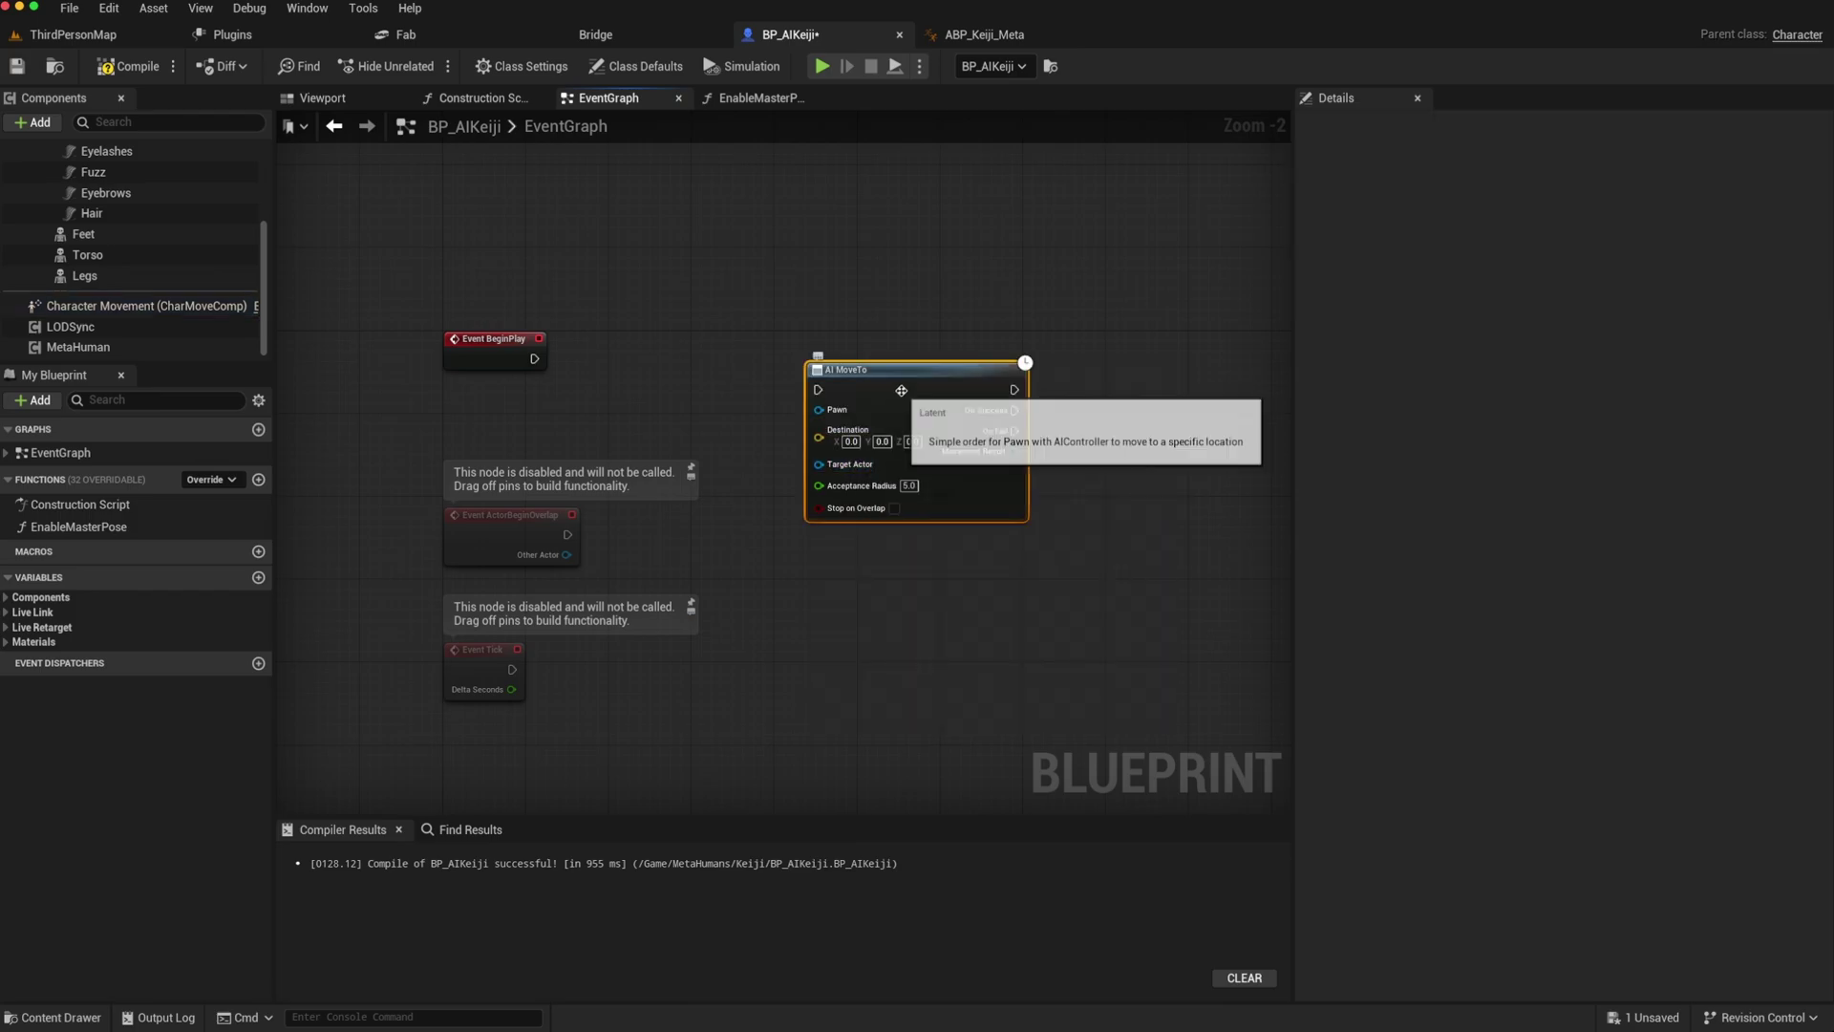
{"action": "left_click_drag", "start_coordinate": [1020, 361], "coordinate": [1071, 361]}
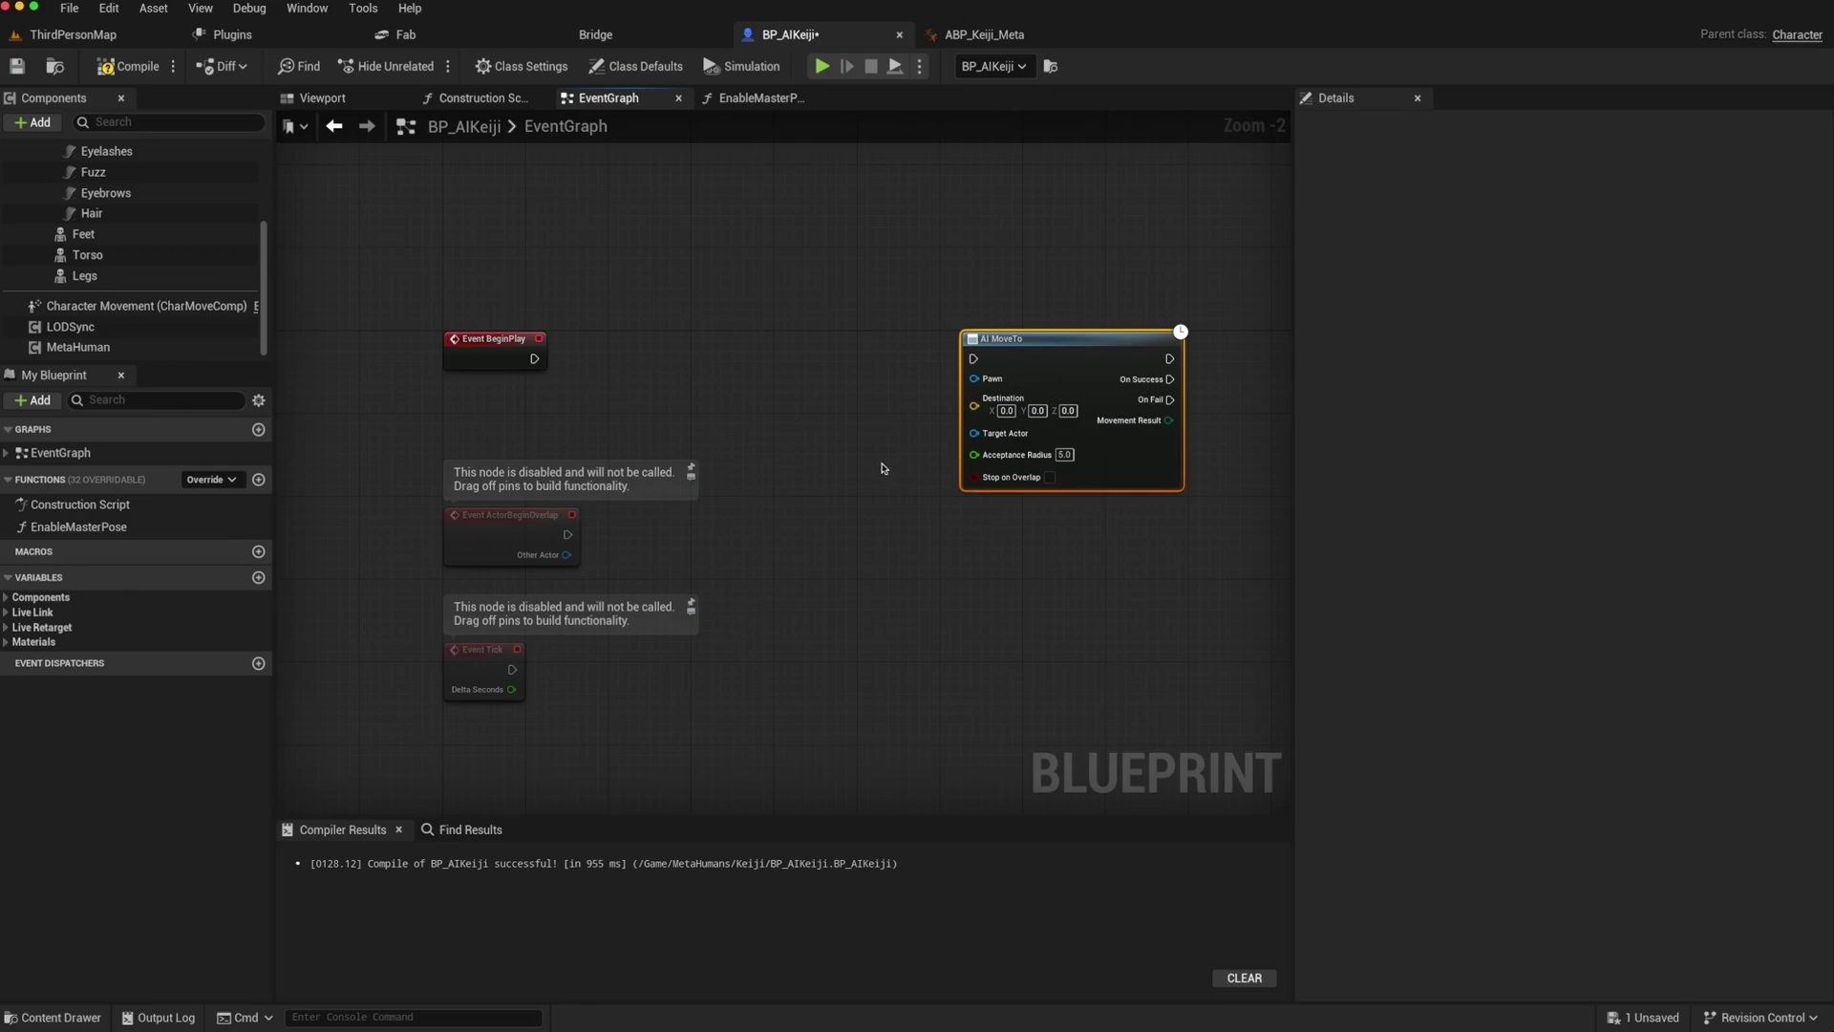
{"action": "left_click_drag", "start_coordinate": [973, 379], "coordinate": [872, 395]}
{"action": "type", "text": "self"}
{"action": "key", "text": "Return"}
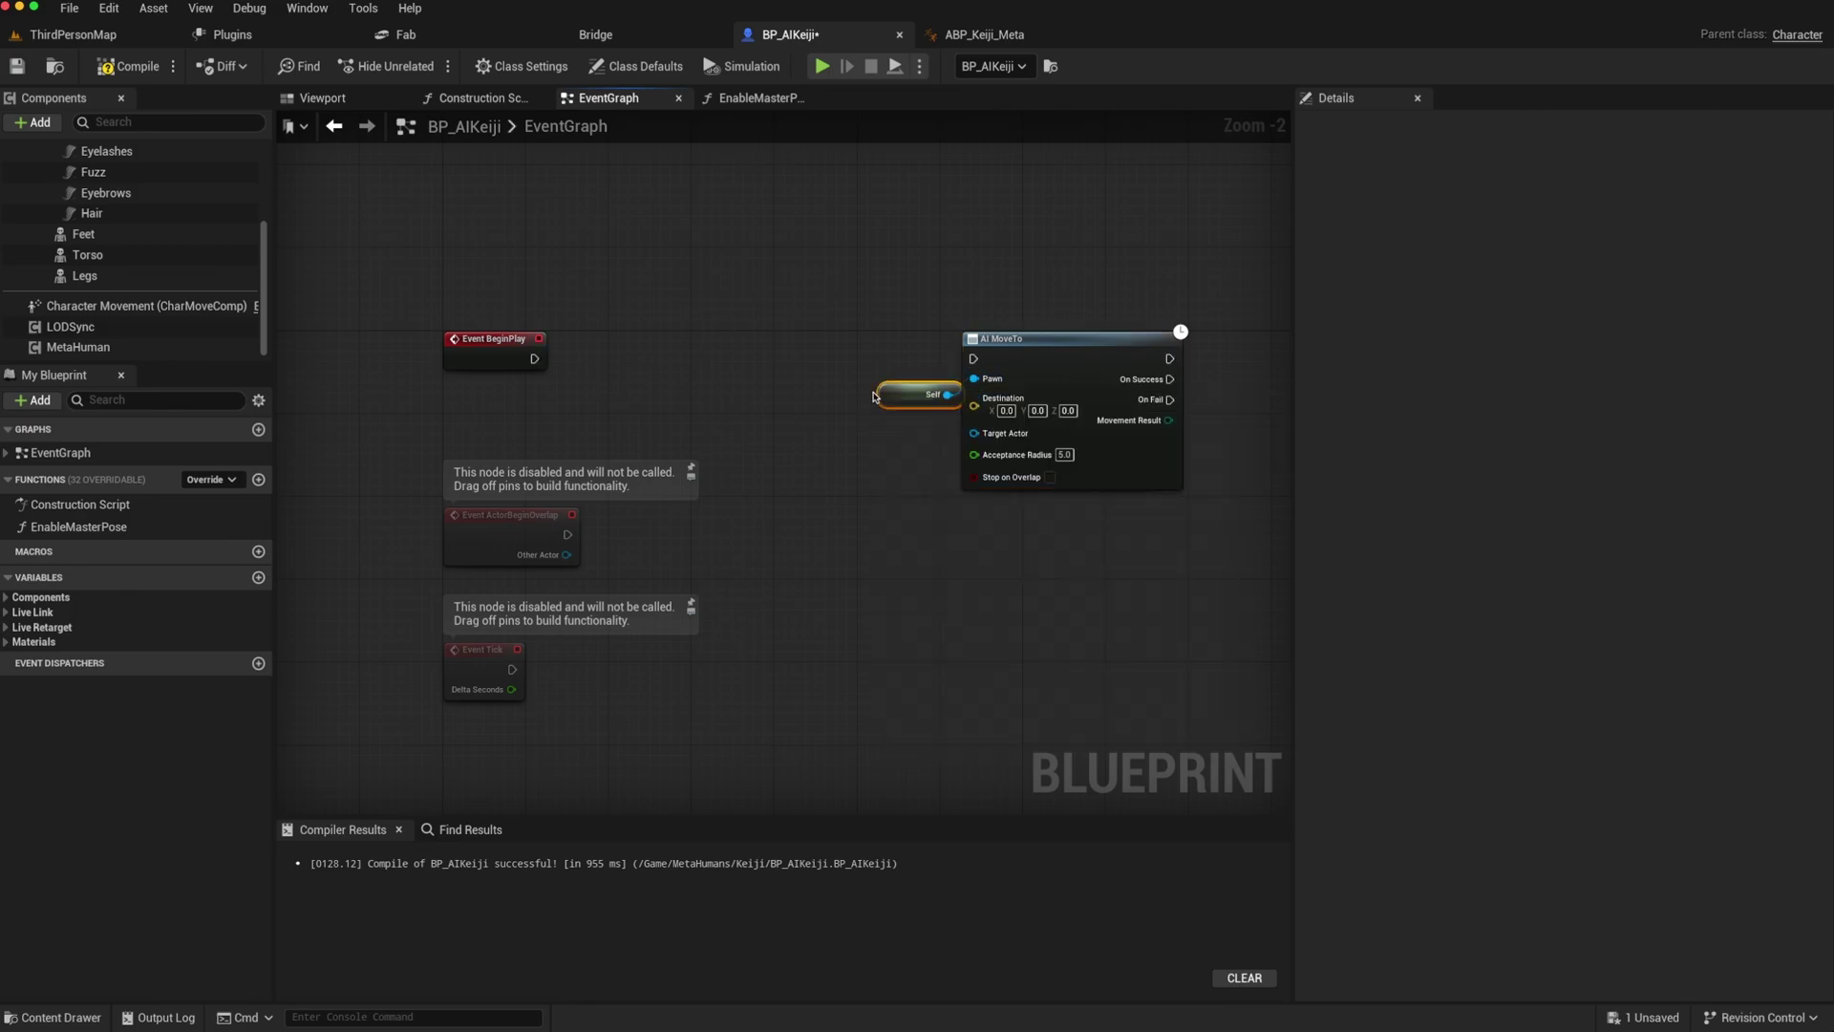
{"action": "left_click_drag", "start_coordinate": [903, 396], "coordinate": [817, 387]}
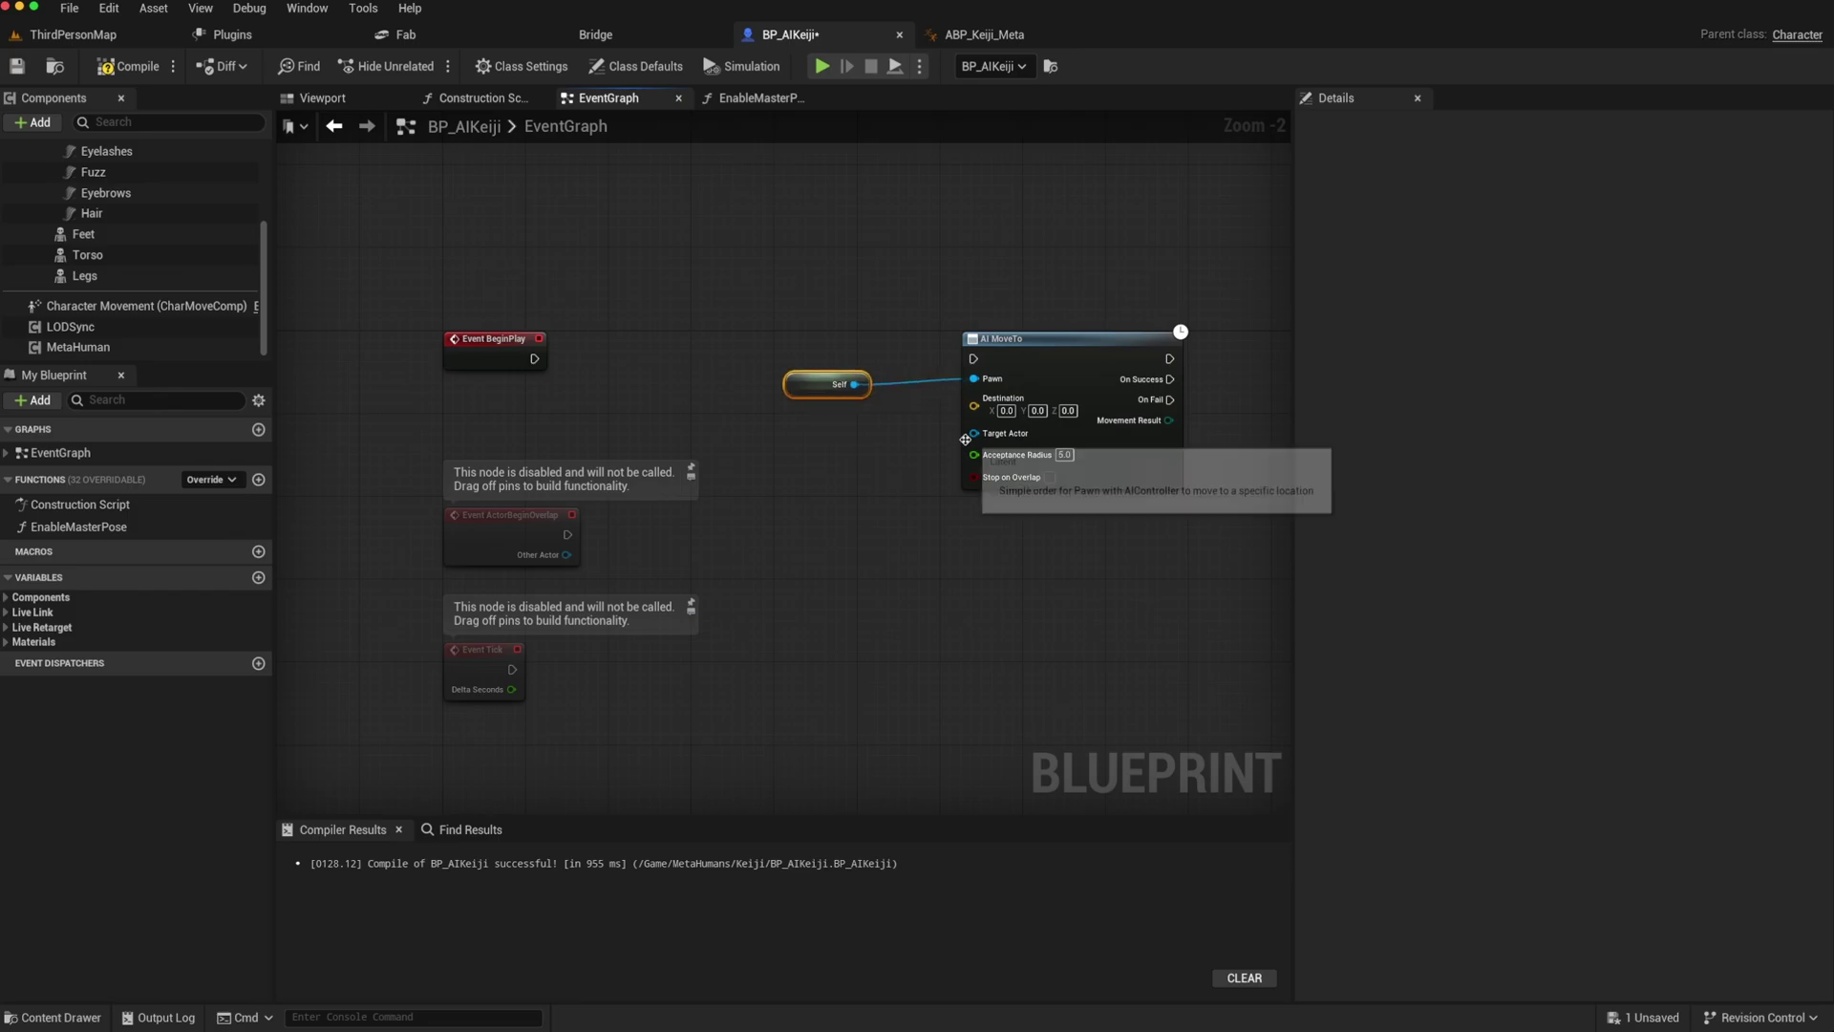
Step: Wire Get Player Character to Target Actor and trigger AI MoveTo from BeginPlay
{"action": "left_click_drag", "start_coordinate": [973, 433], "coordinate": [849, 511]}
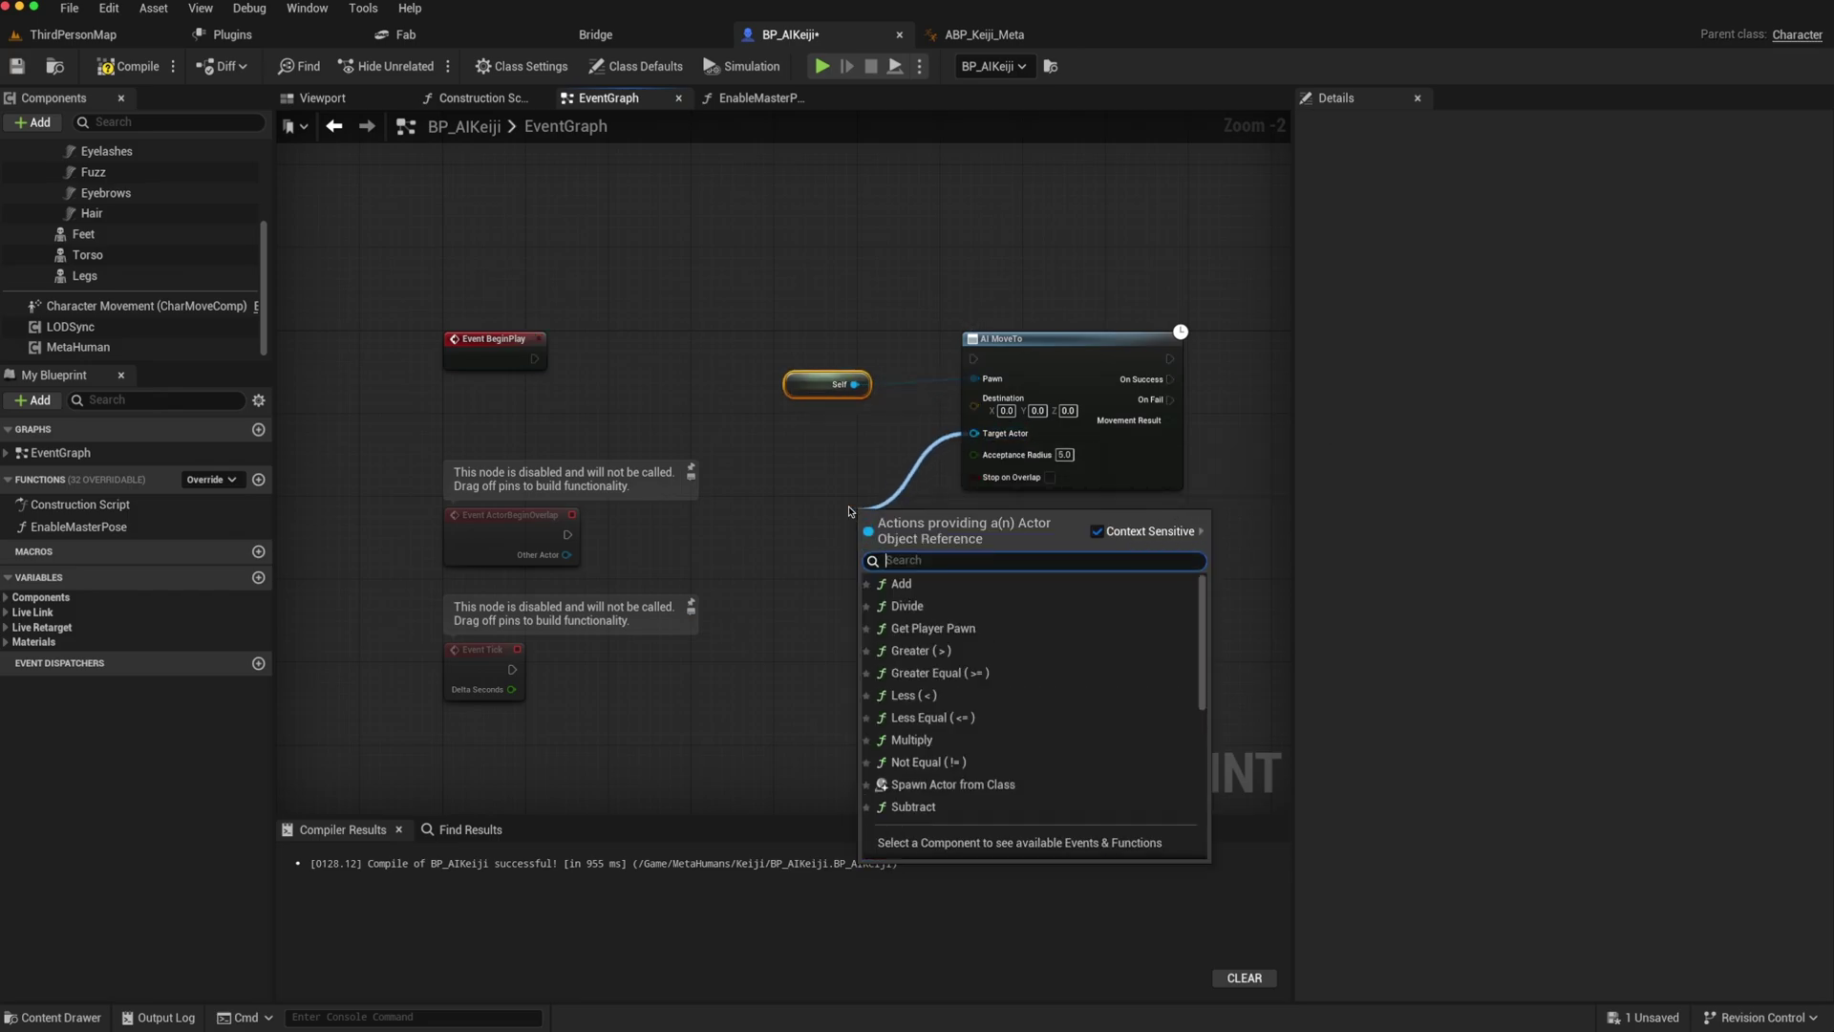
{"action": "type", "text": "get player char"}
{"action": "key", "text": "Return"}
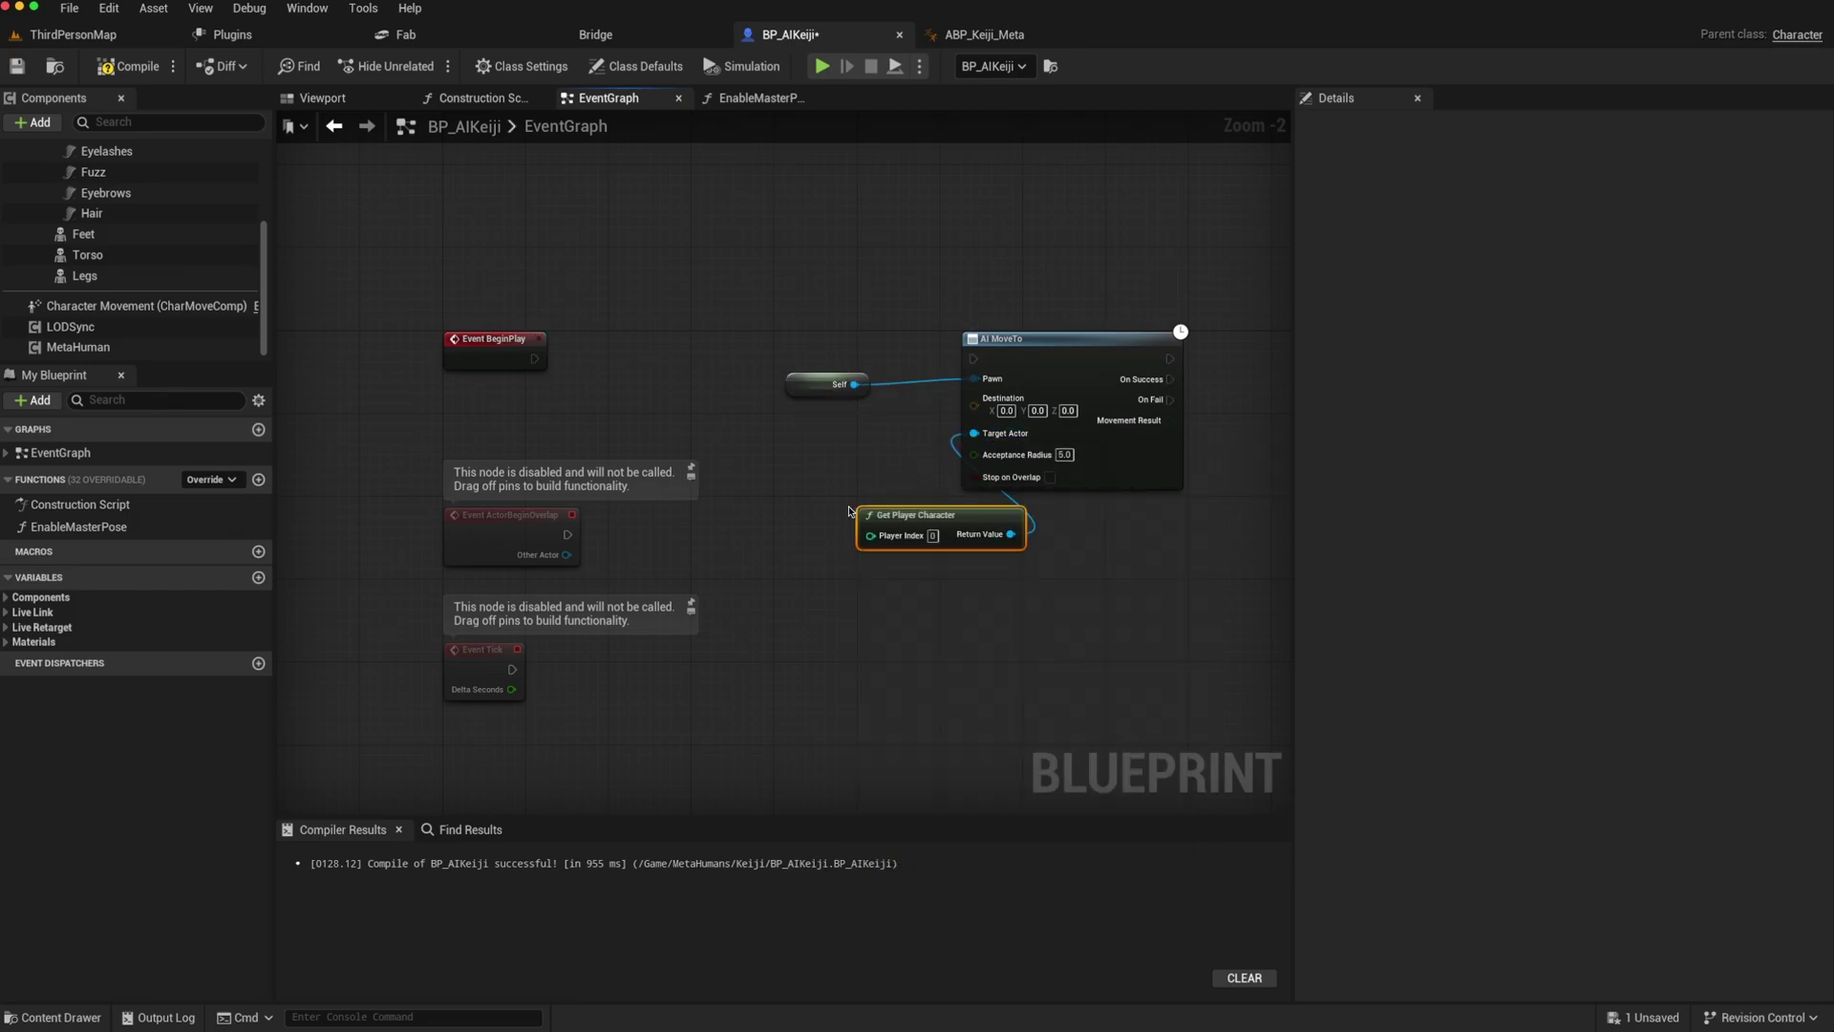
{"action": "scroll", "coordinate": [850, 512], "scroll_direction": "up", "scroll_amount": 1}
{"action": "left_click_drag", "start_coordinate": [860, 513], "coordinate": [774, 504]}
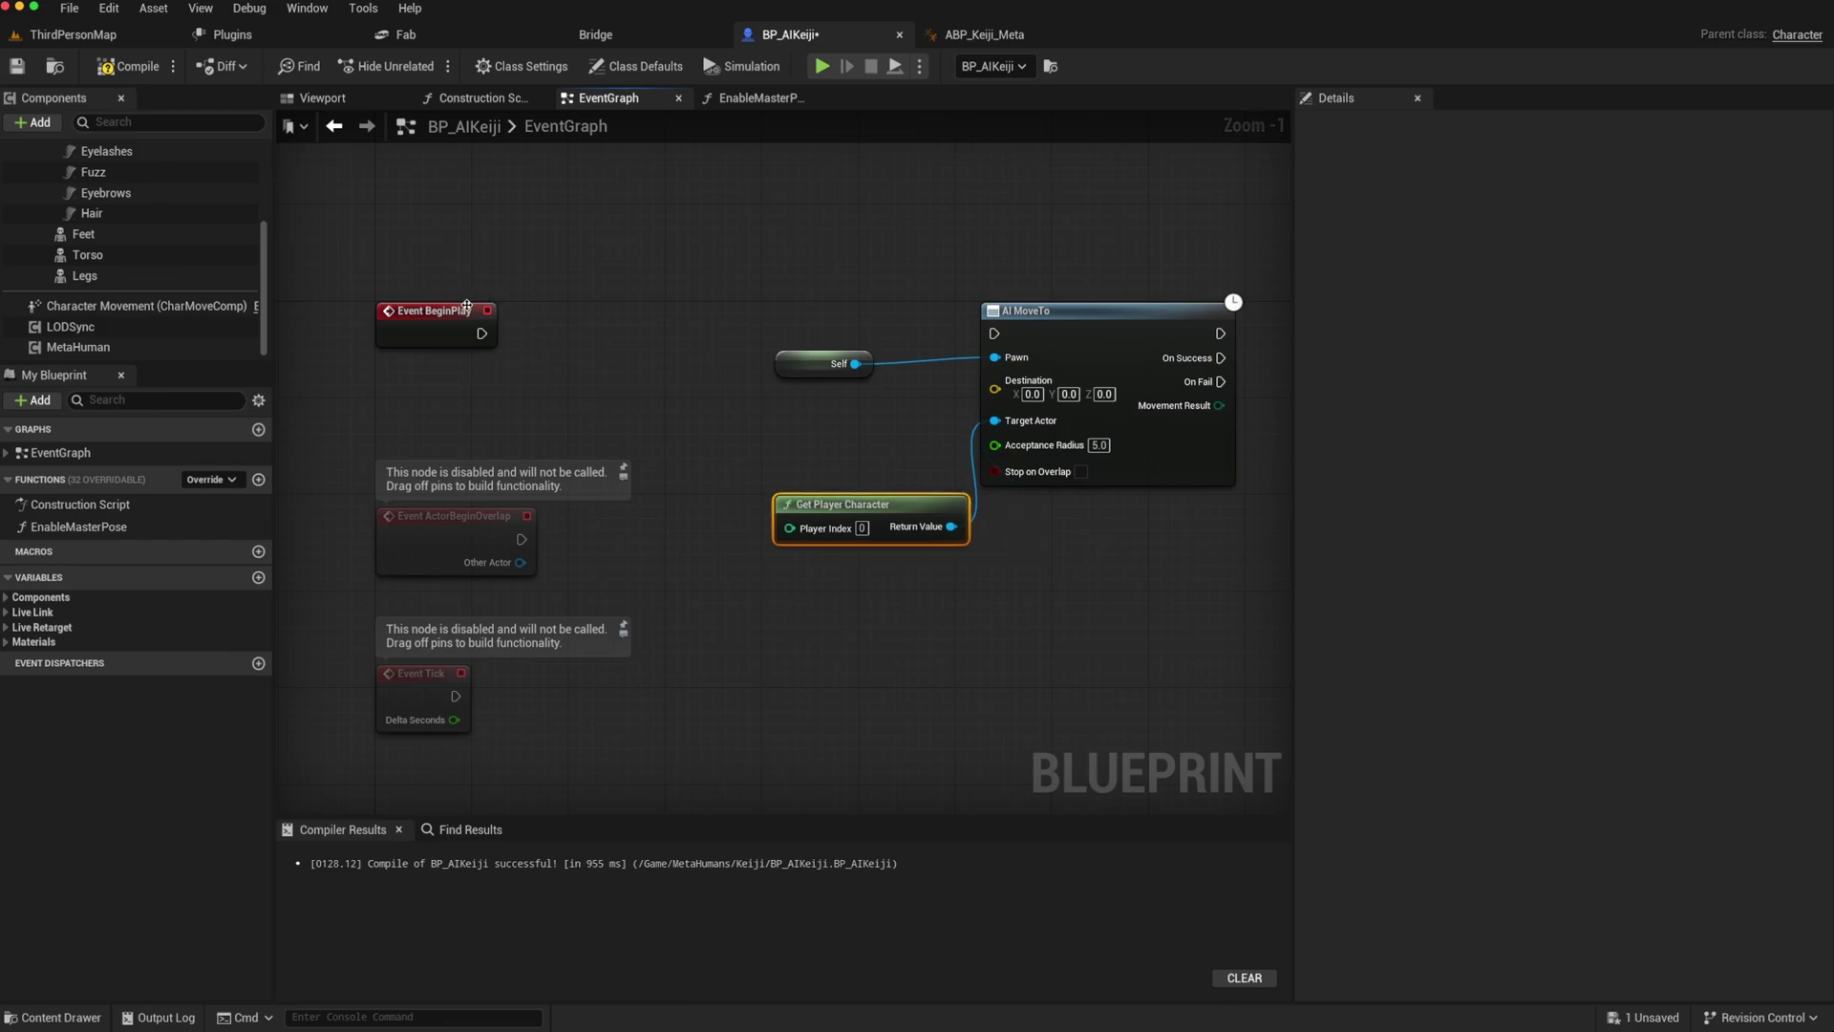
{"action": "left_click_drag", "start_coordinate": [481, 333], "coordinate": [995, 334]}
Step: Set Character Movement's Max Walk Speed to 400 cm/s, then compile and save
{"action": "left_click", "coordinate": [120, 304]}
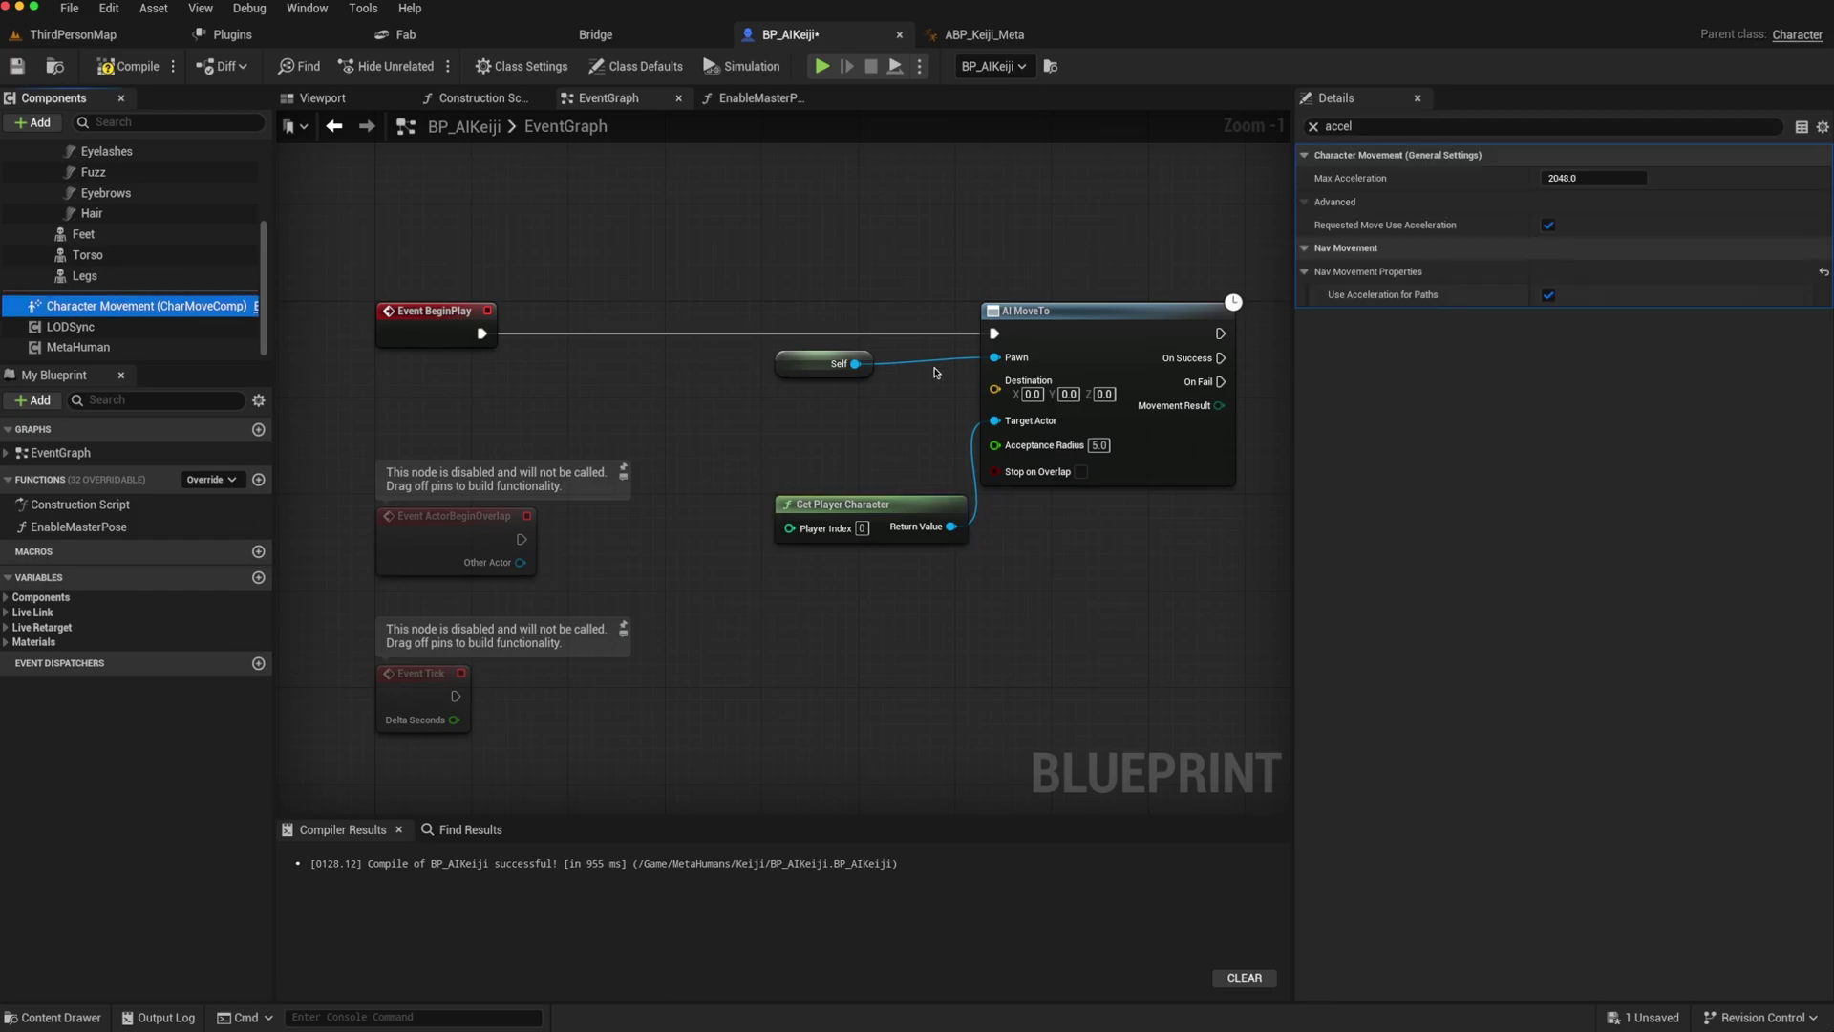
{"action": "left_click", "coordinate": [1352, 127]}
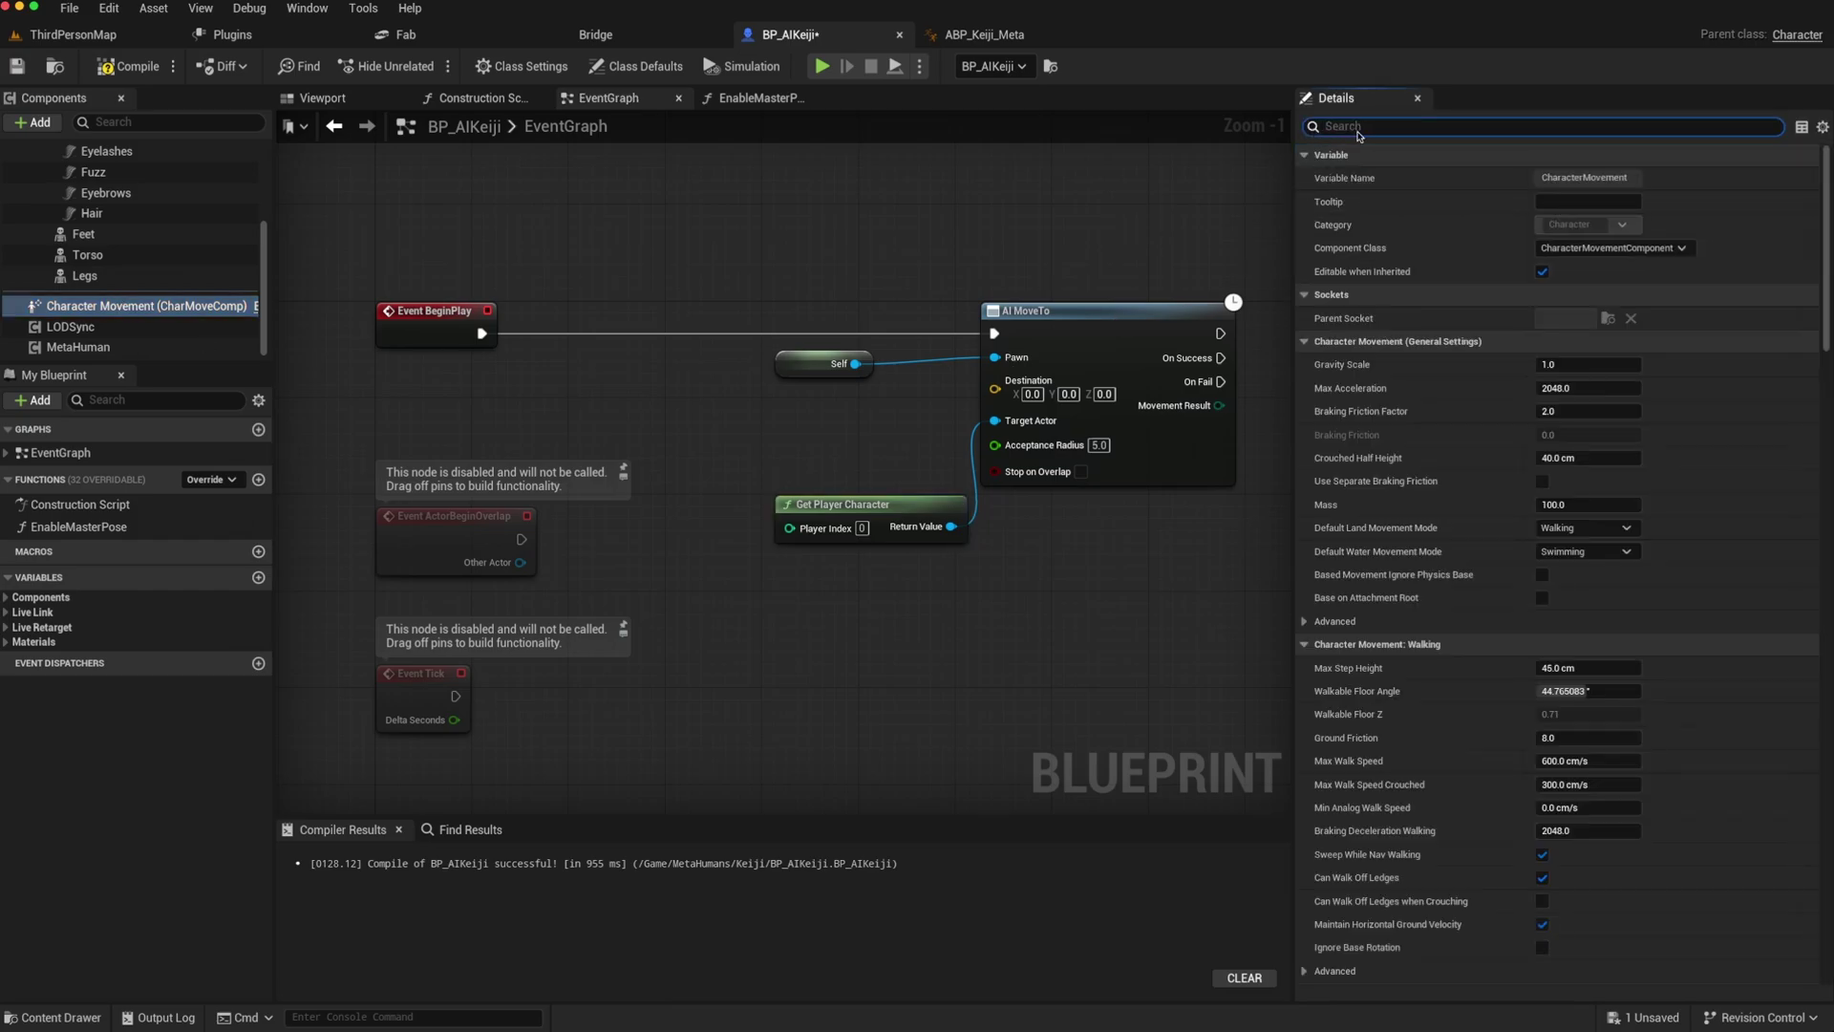
{"action": "type", "text": "walk"}
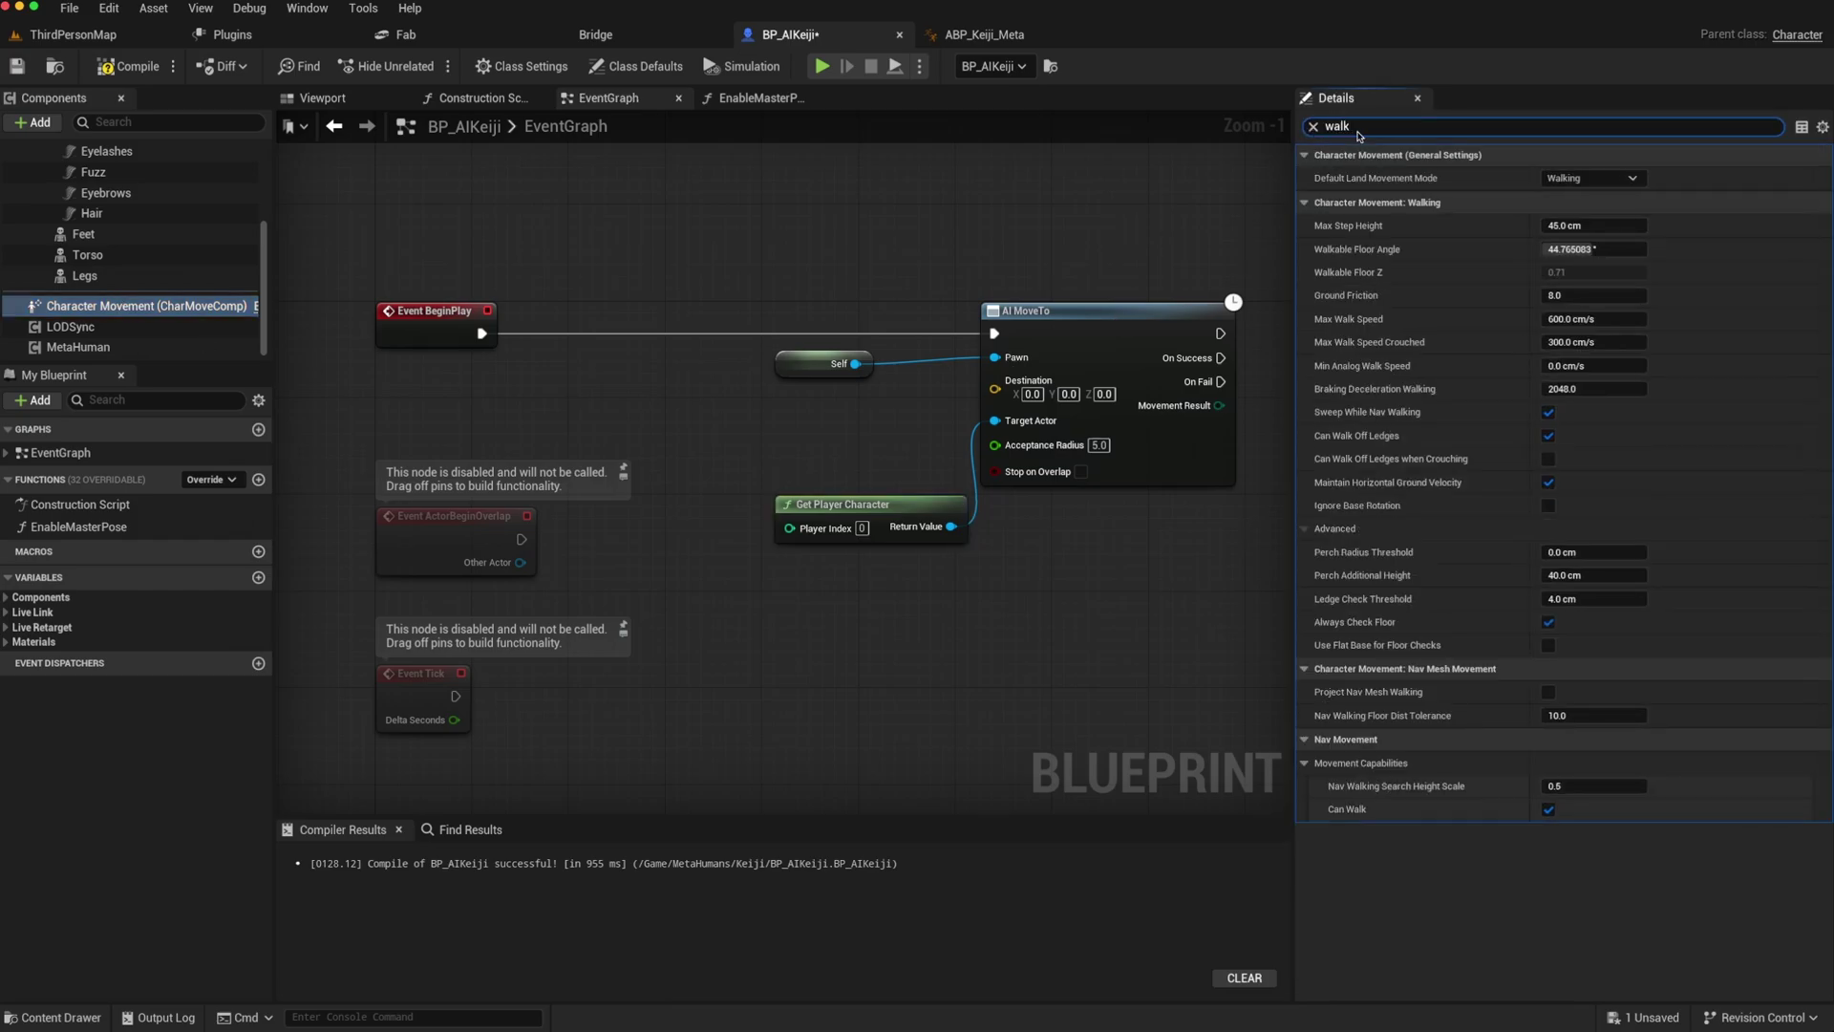
{"action": "left_click", "coordinate": [1569, 323]}
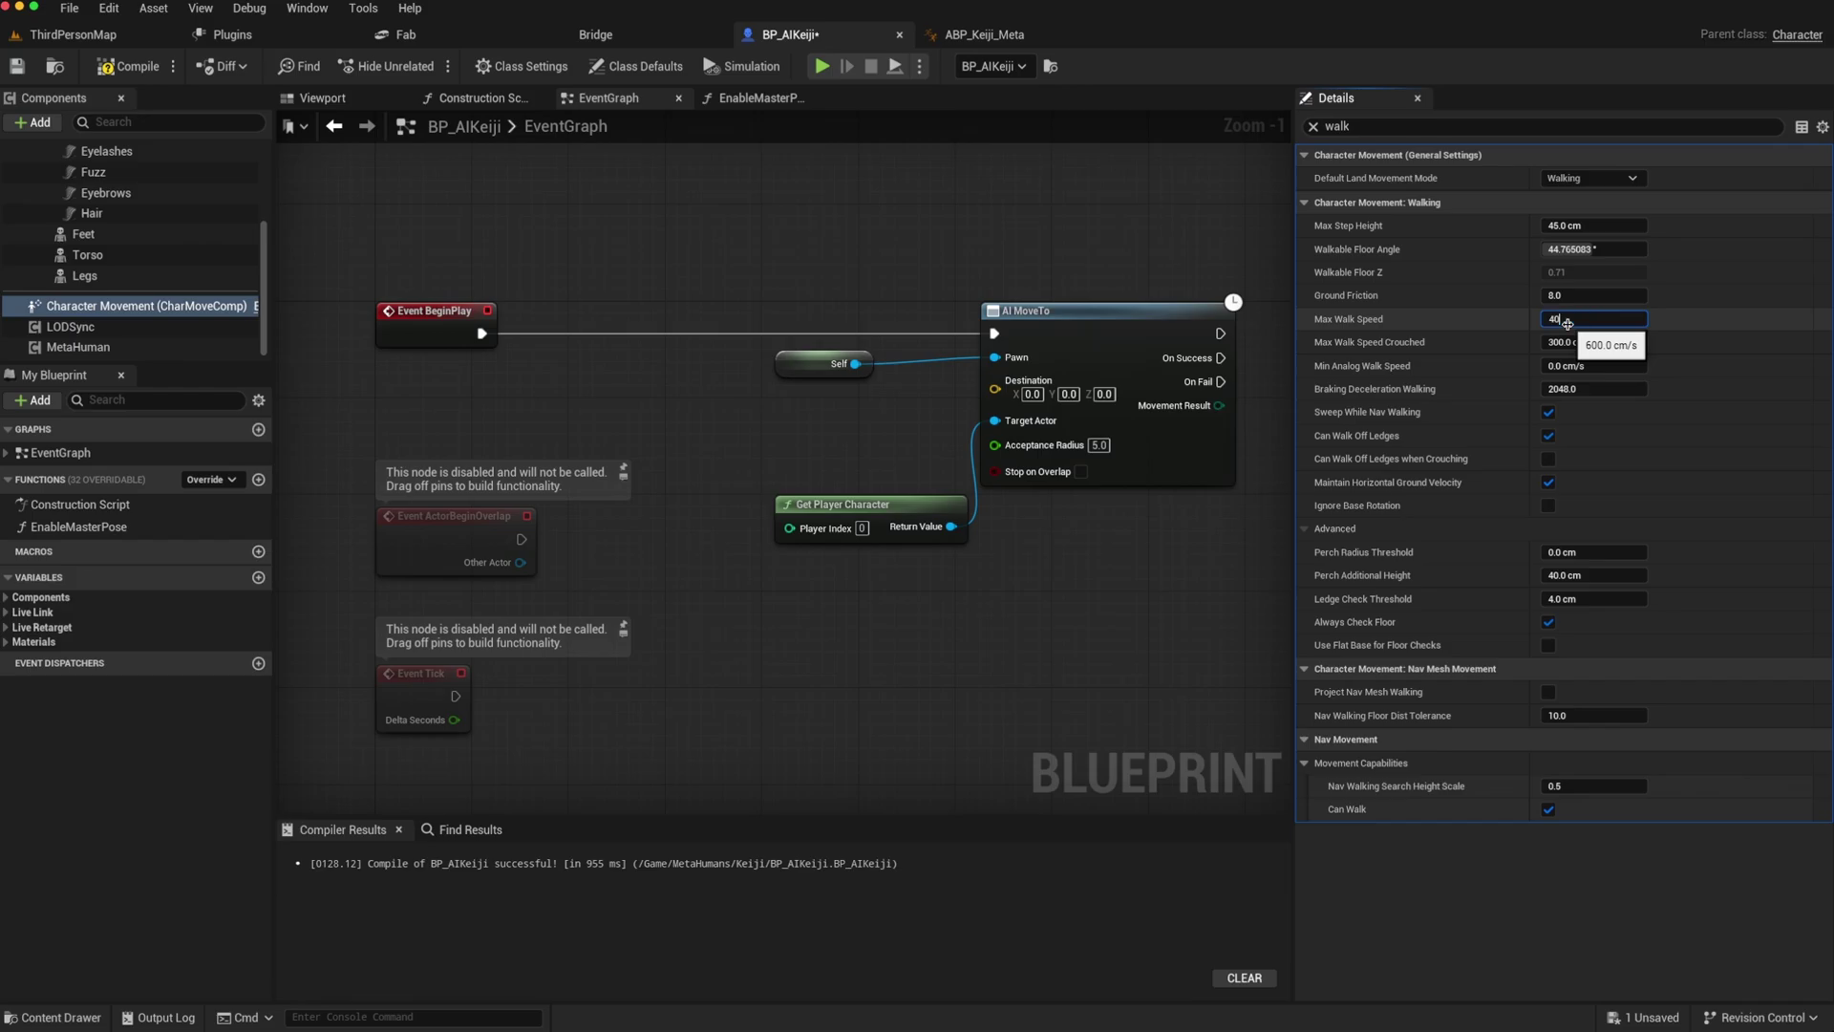
{"action": "key", "text": "Return"}
{"action": "left_click", "coordinate": [116, 71]}
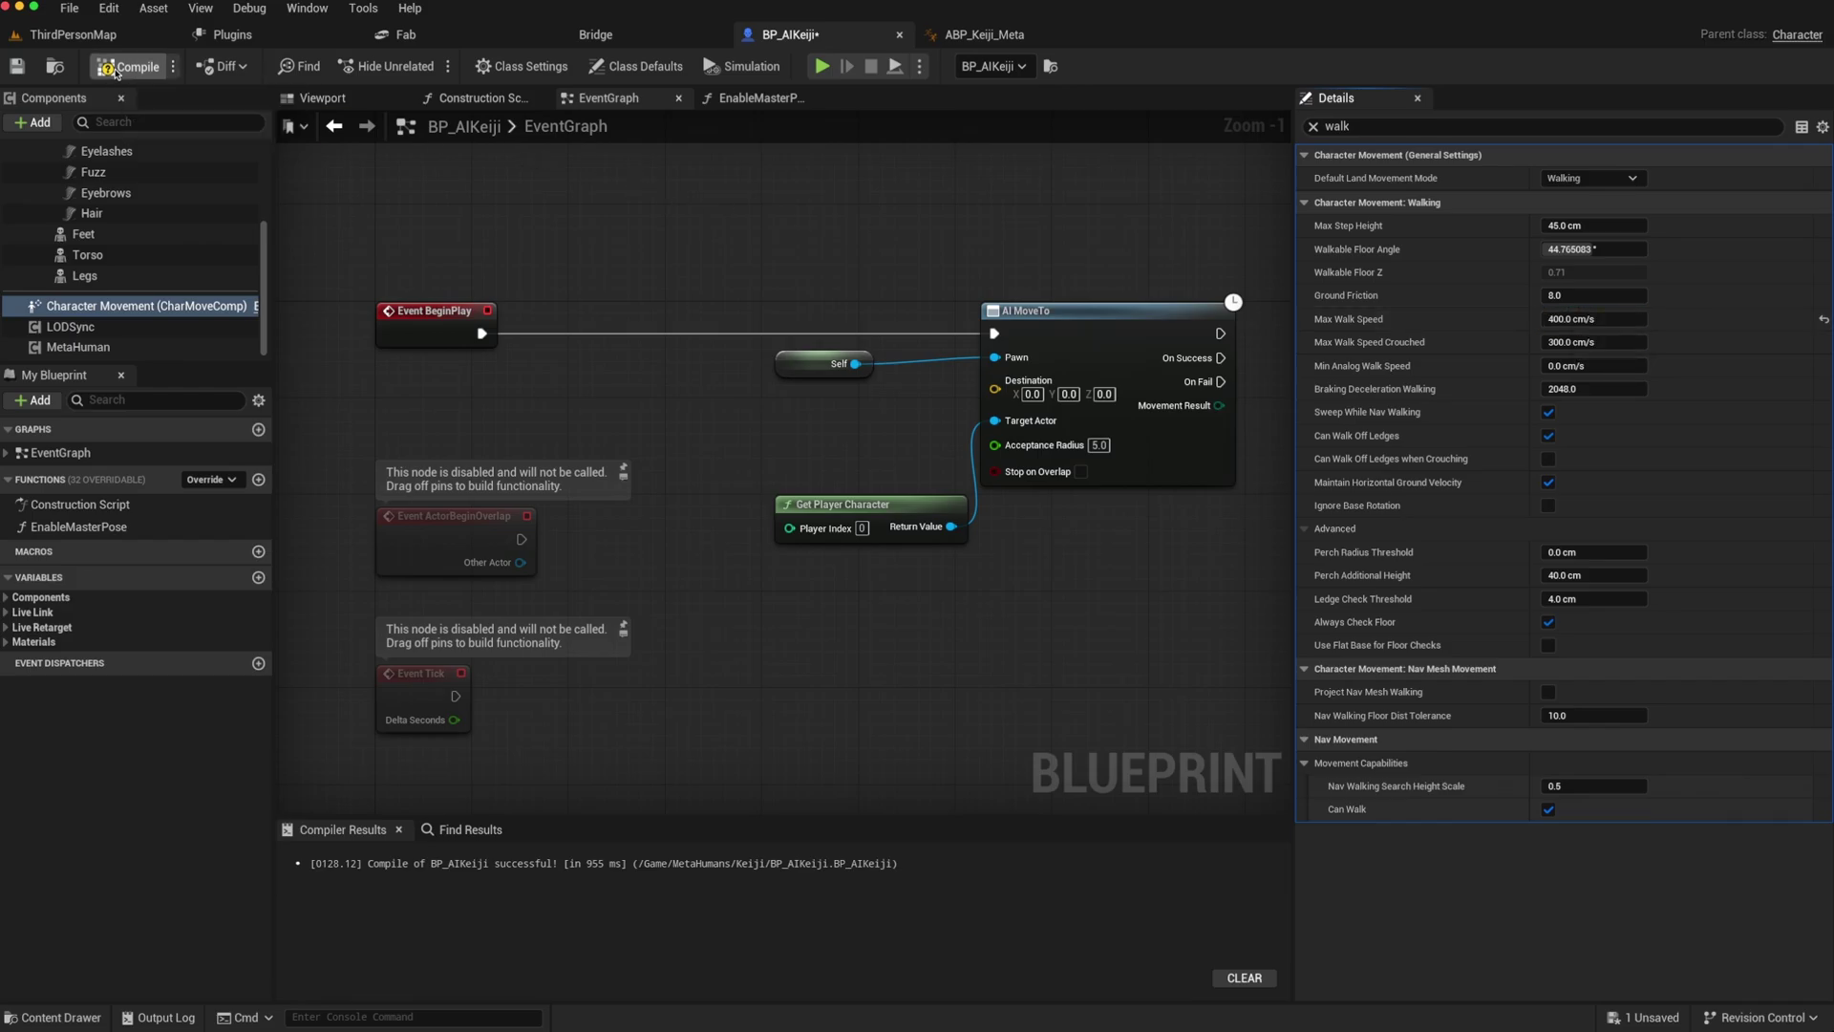
{"action": "left_click", "coordinate": [15, 69]}
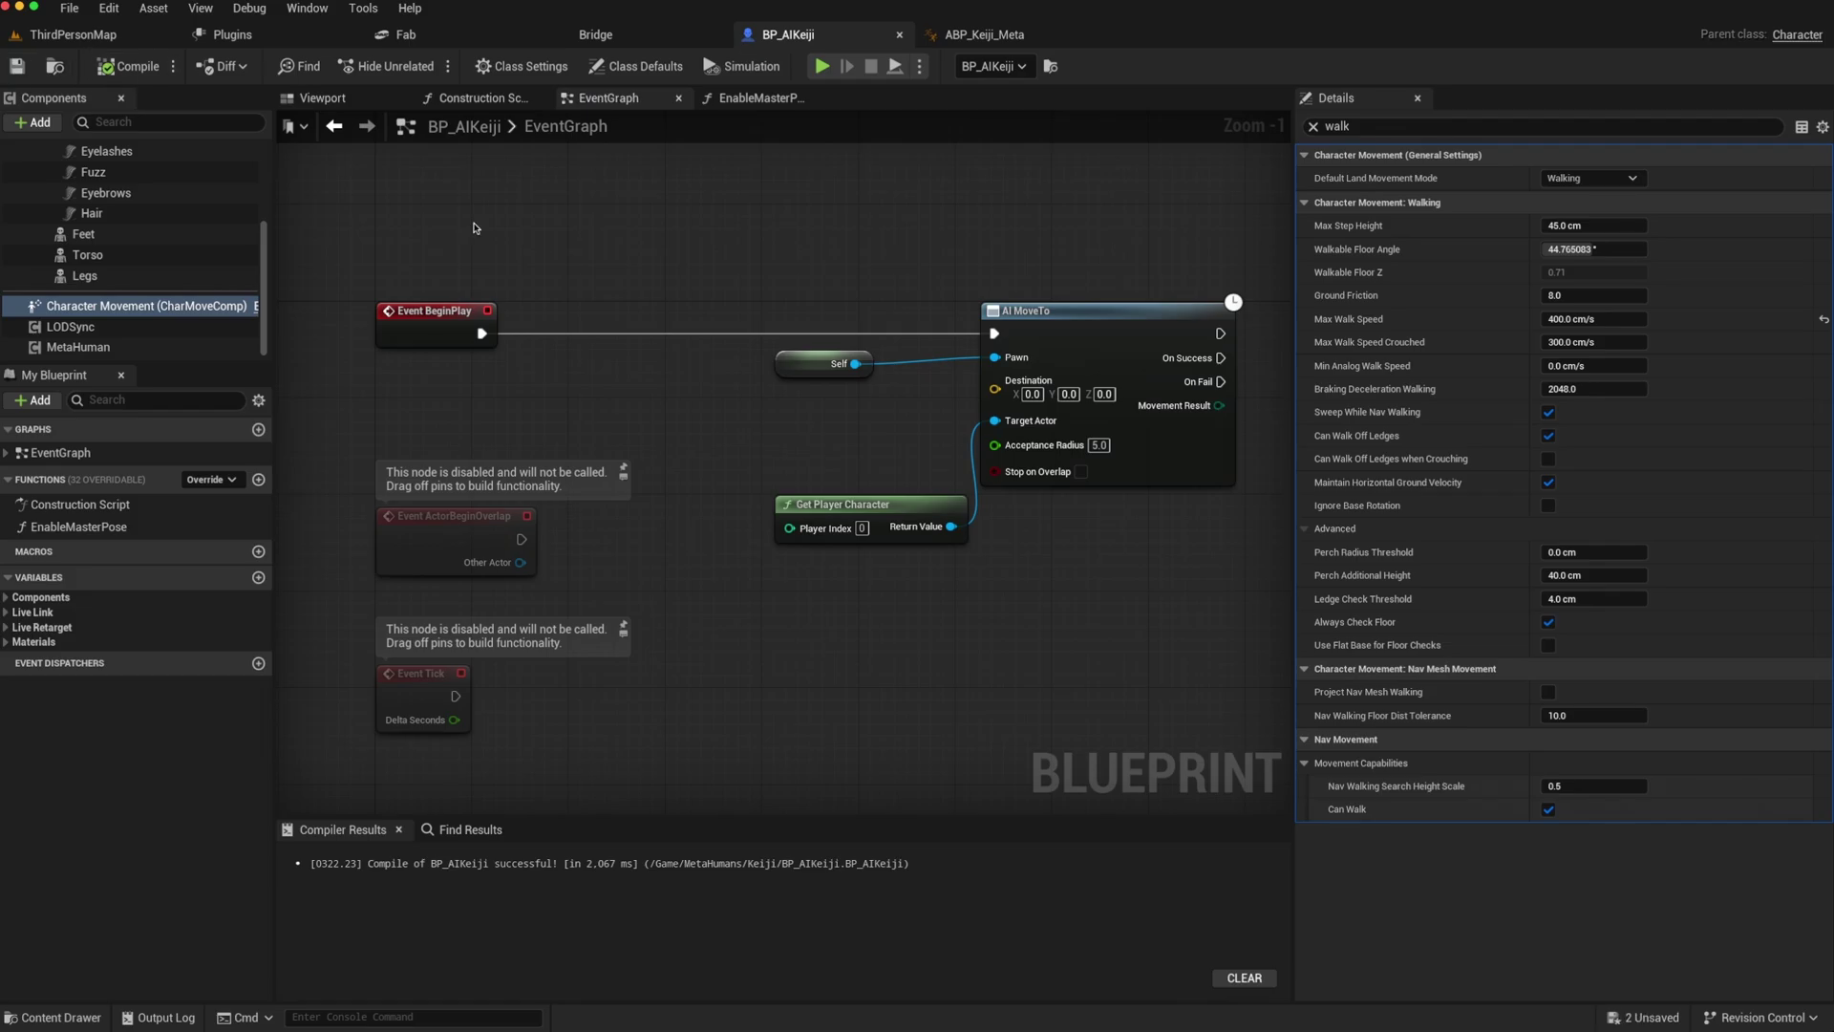
Step: Play-test ThirdPersonMap, running the mannequin around while Keiji chases it, then stop
{"action": "left_click", "coordinate": [97, 37]}
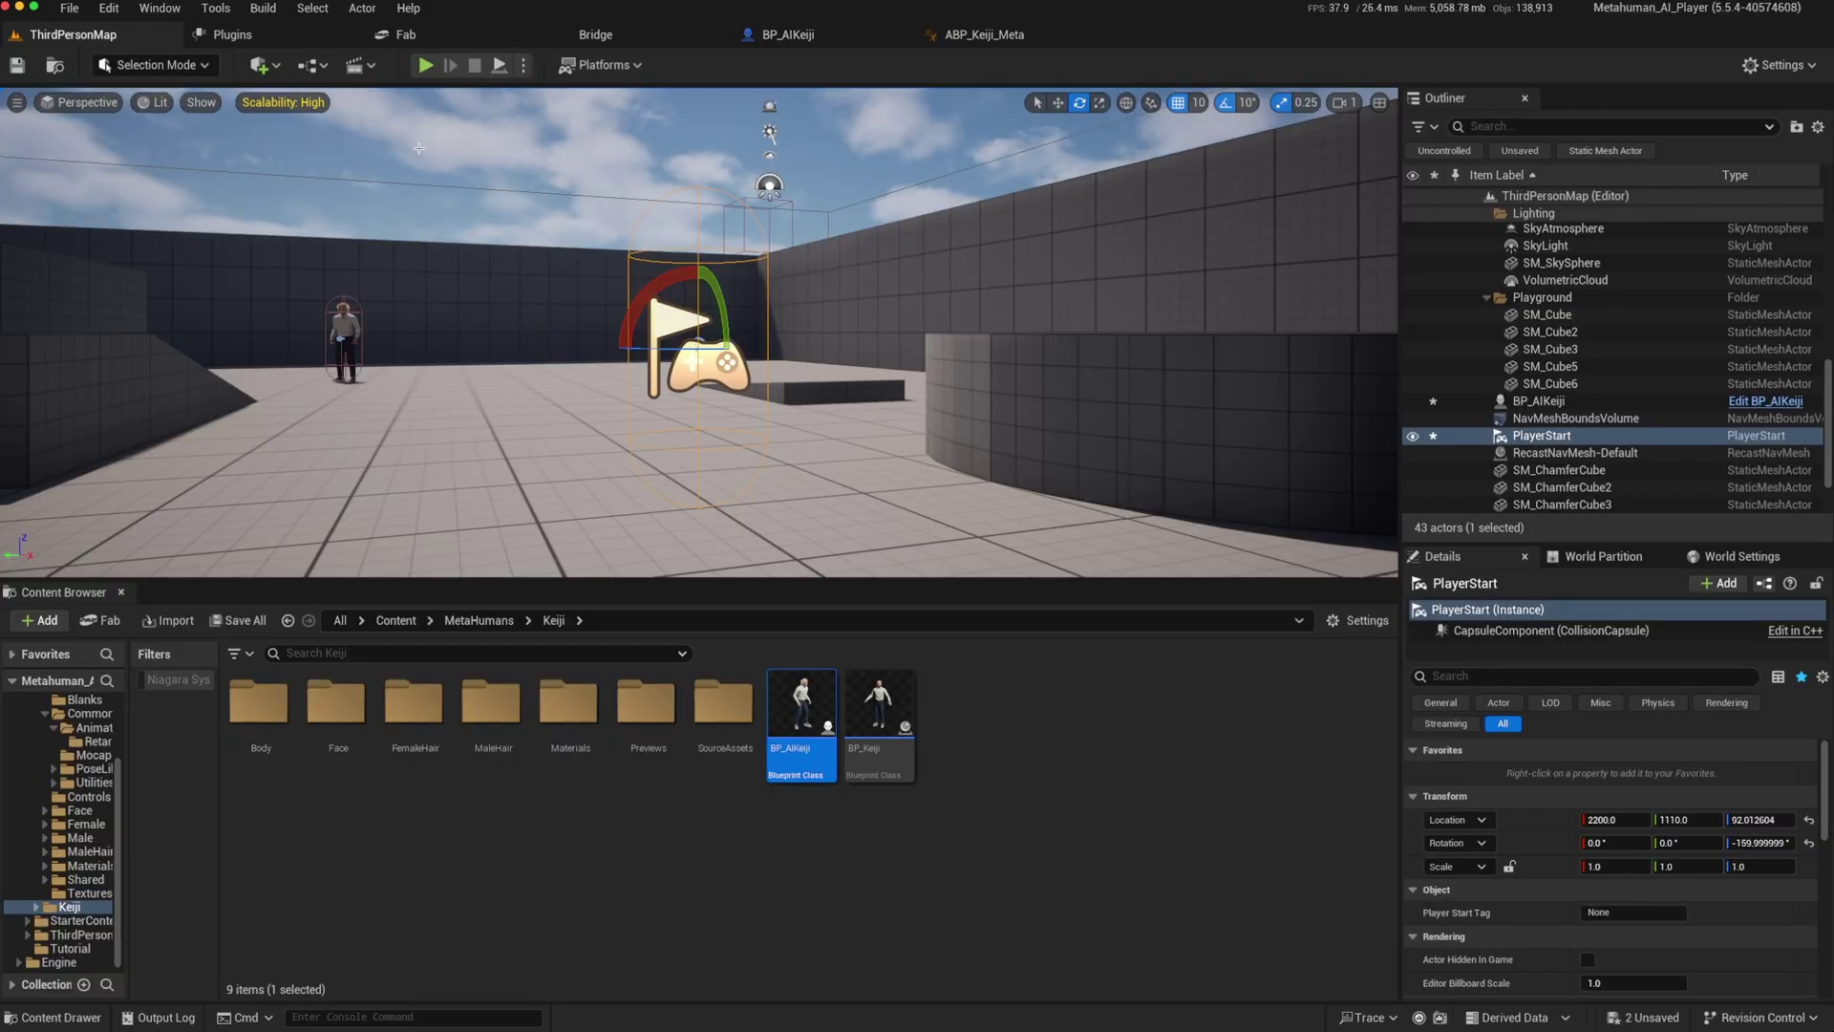
{"action": "left_click", "coordinate": [424, 65]}
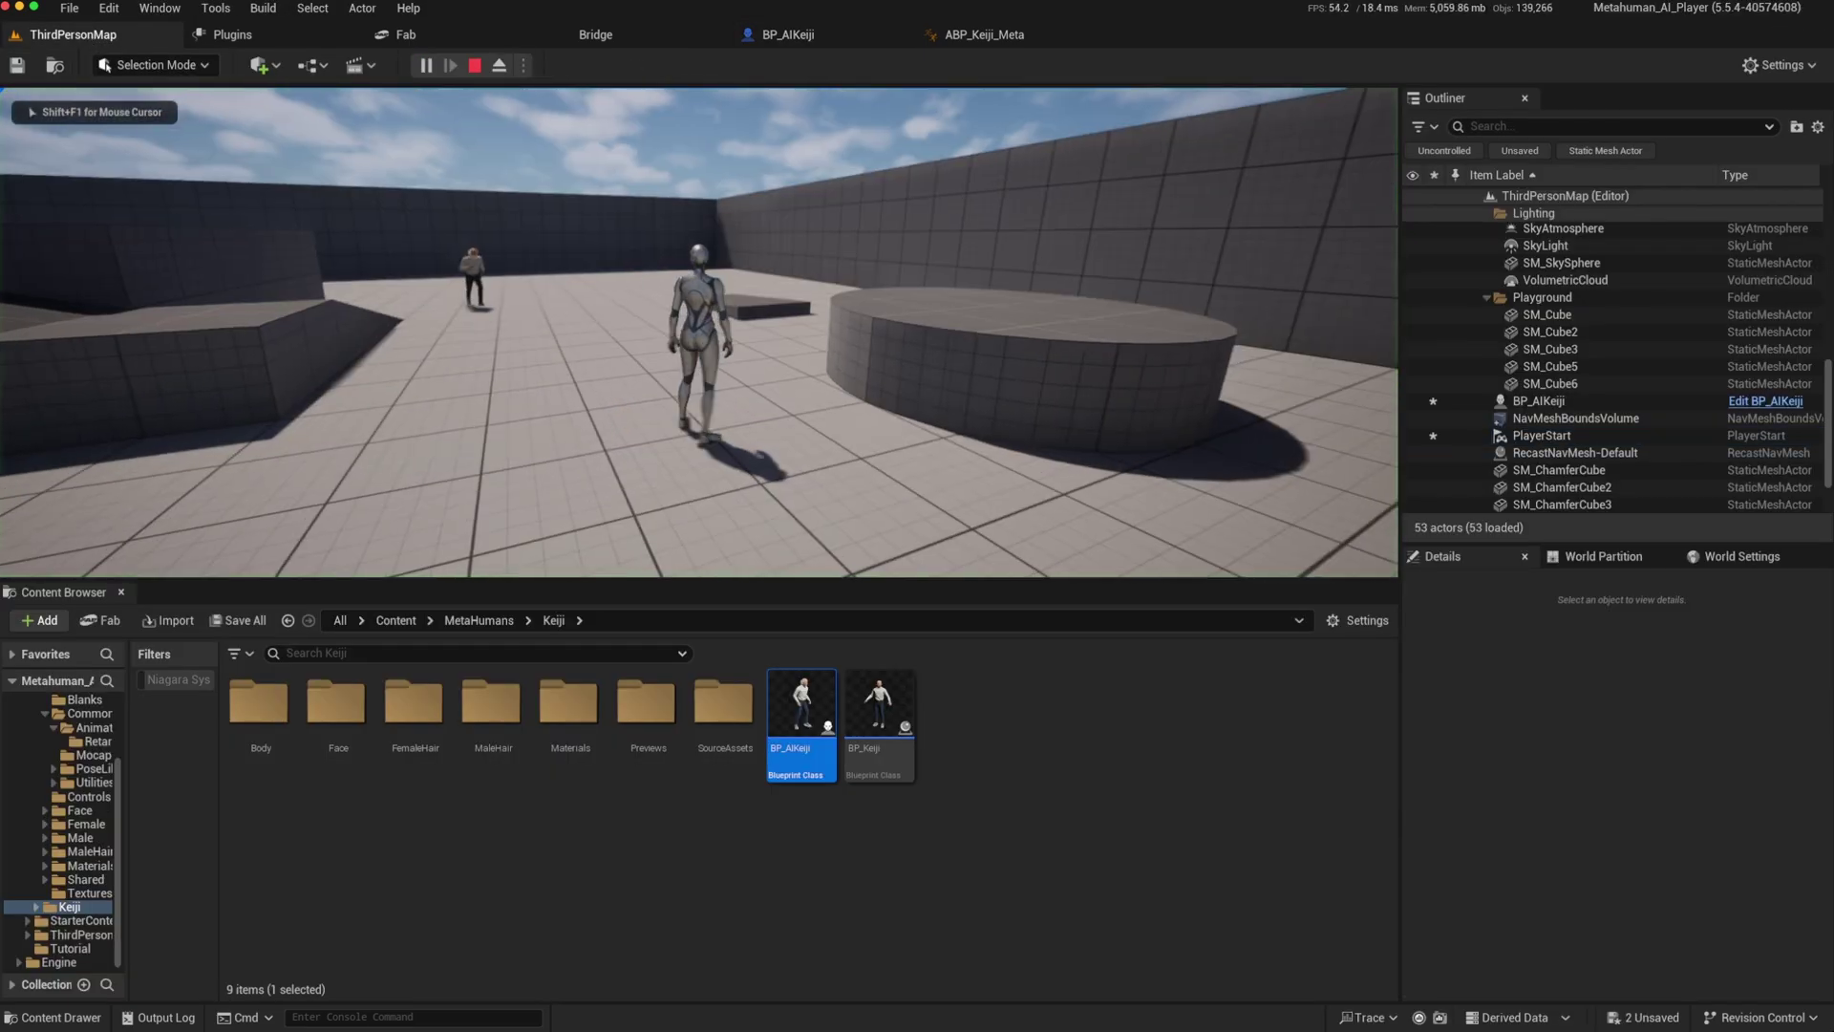
{"action": "key", "text": "s"}
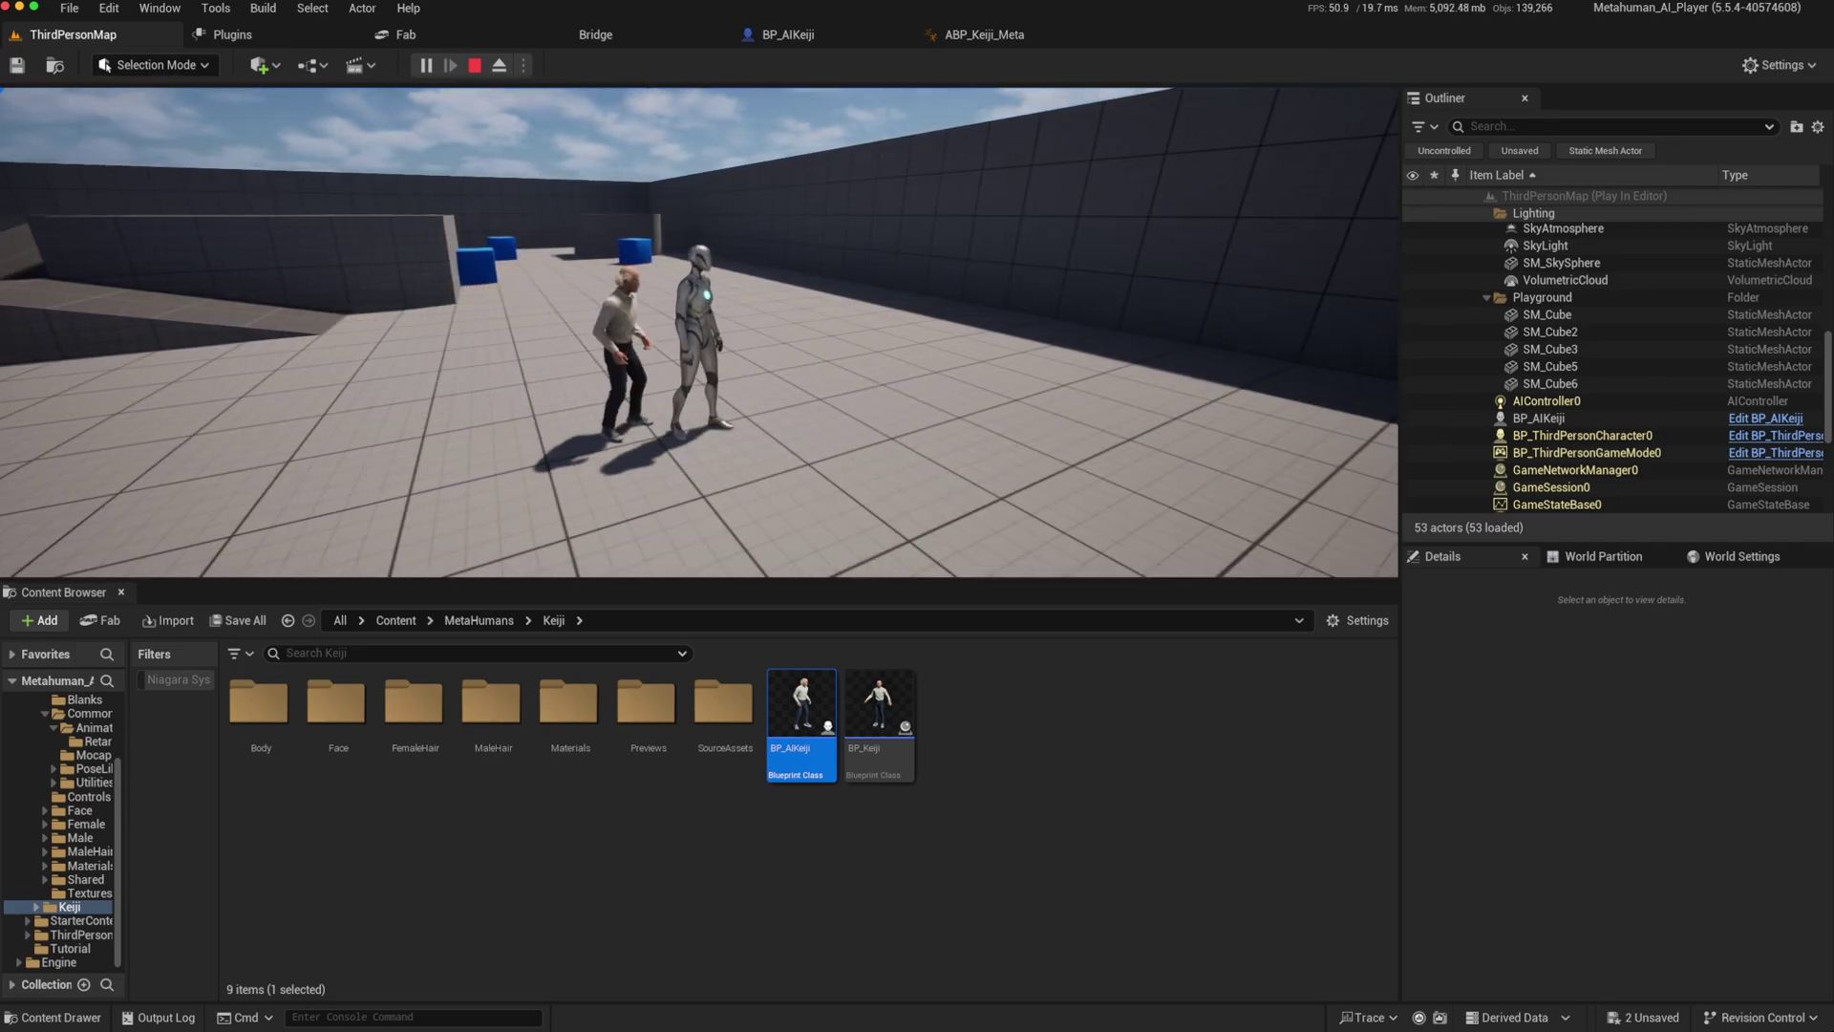
{"action": "key", "text": "Escape"}
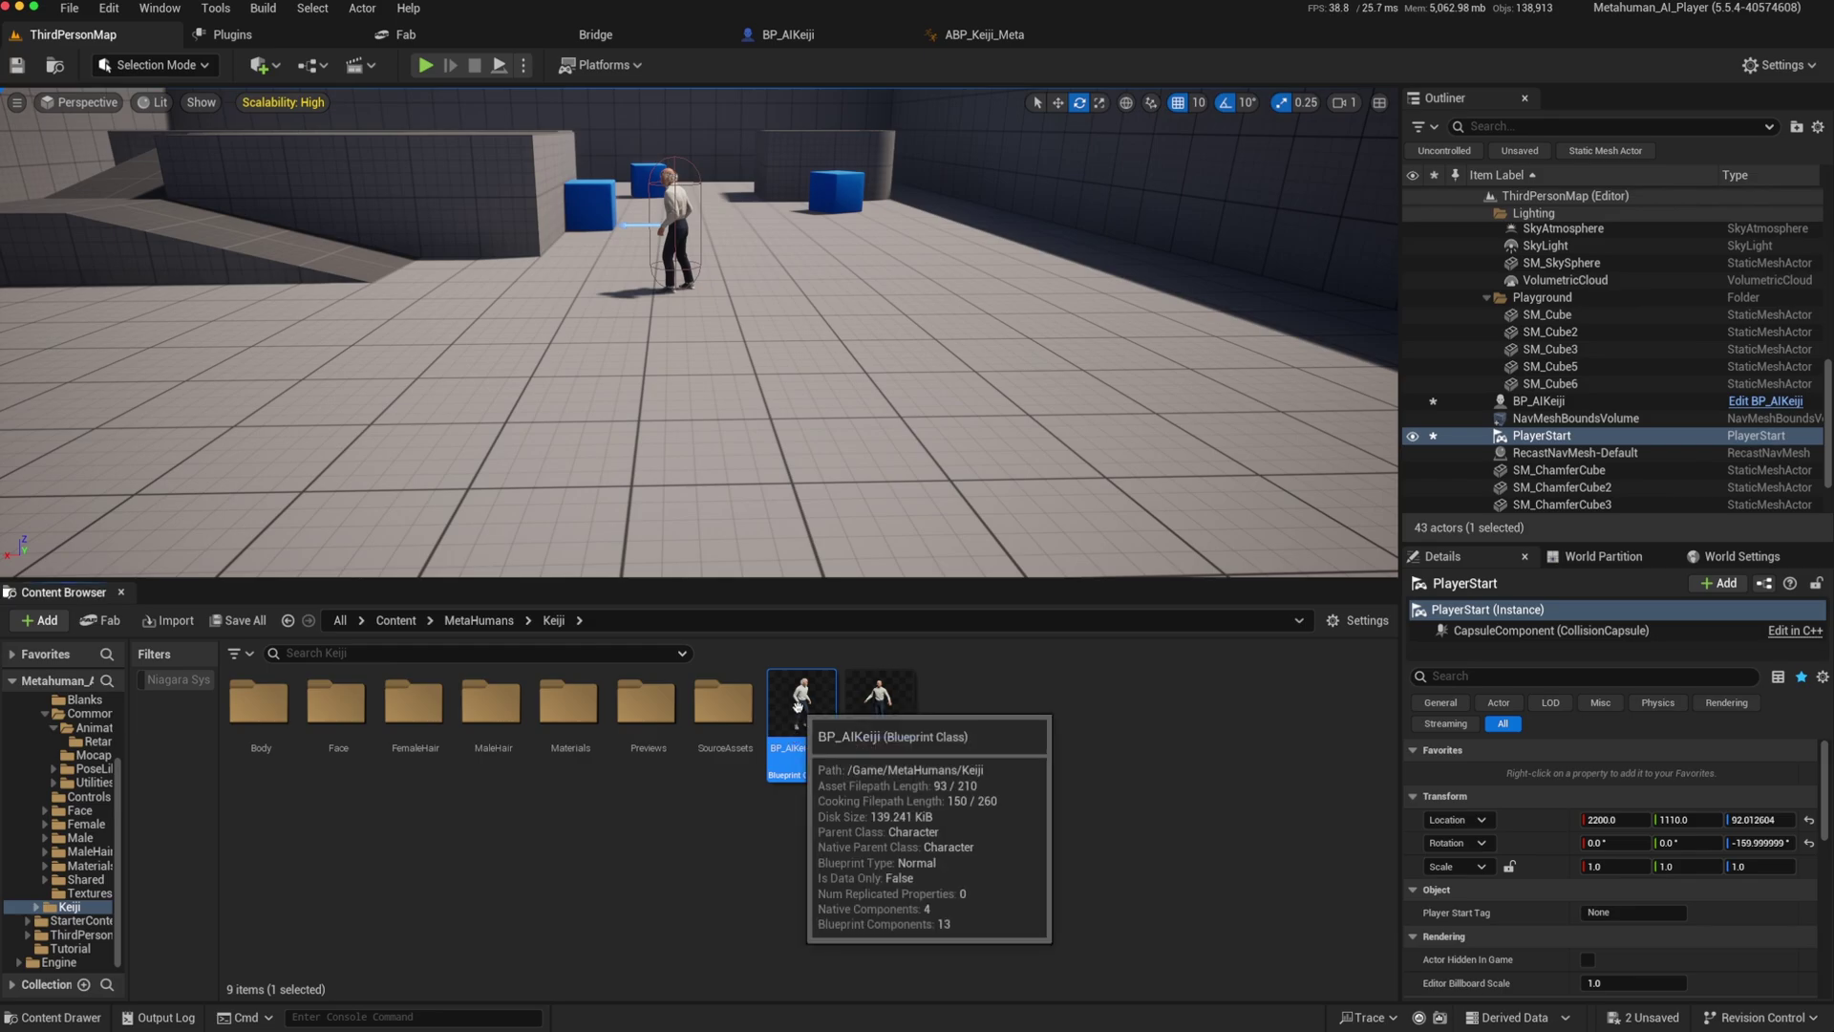
Step: Duplicate BP_AIKeiji as BP_PlayerKeiji and open it for editing
{"action": "right_click", "coordinate": [795, 736]}
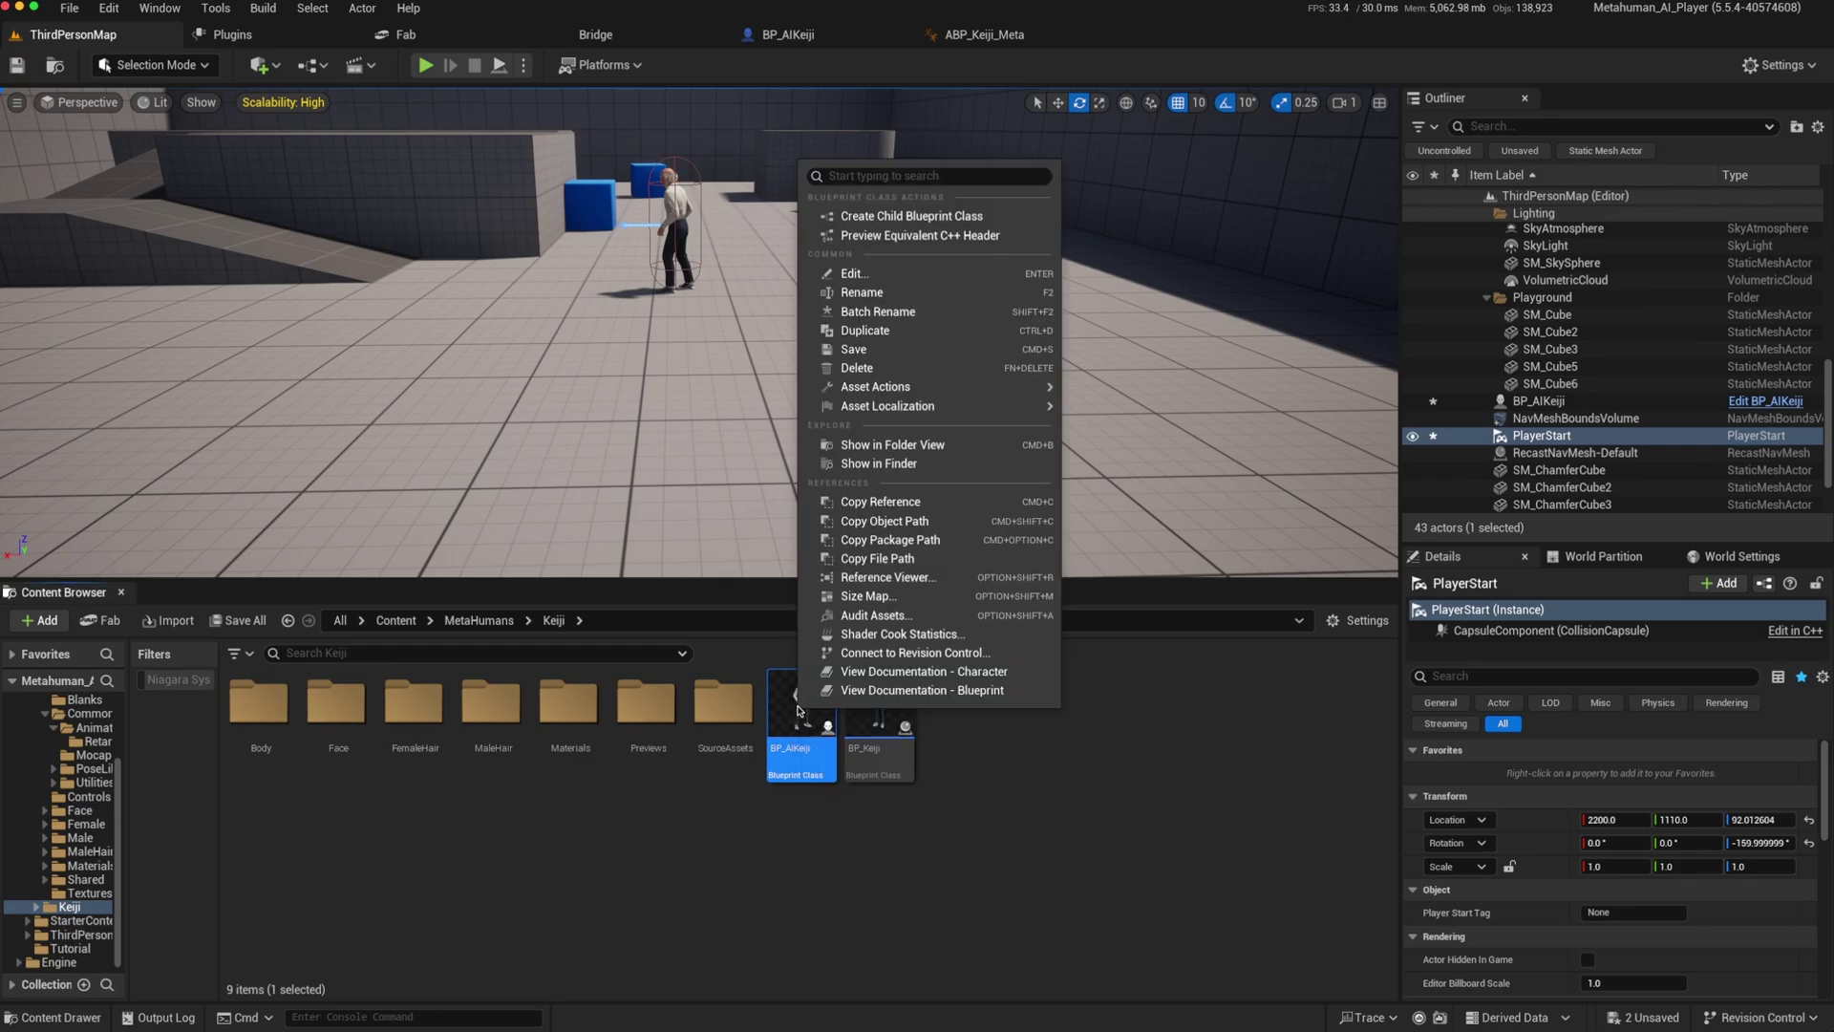
{"action": "left_click", "coordinate": [887, 331]}
{"action": "type", "text": "BP_Player"}
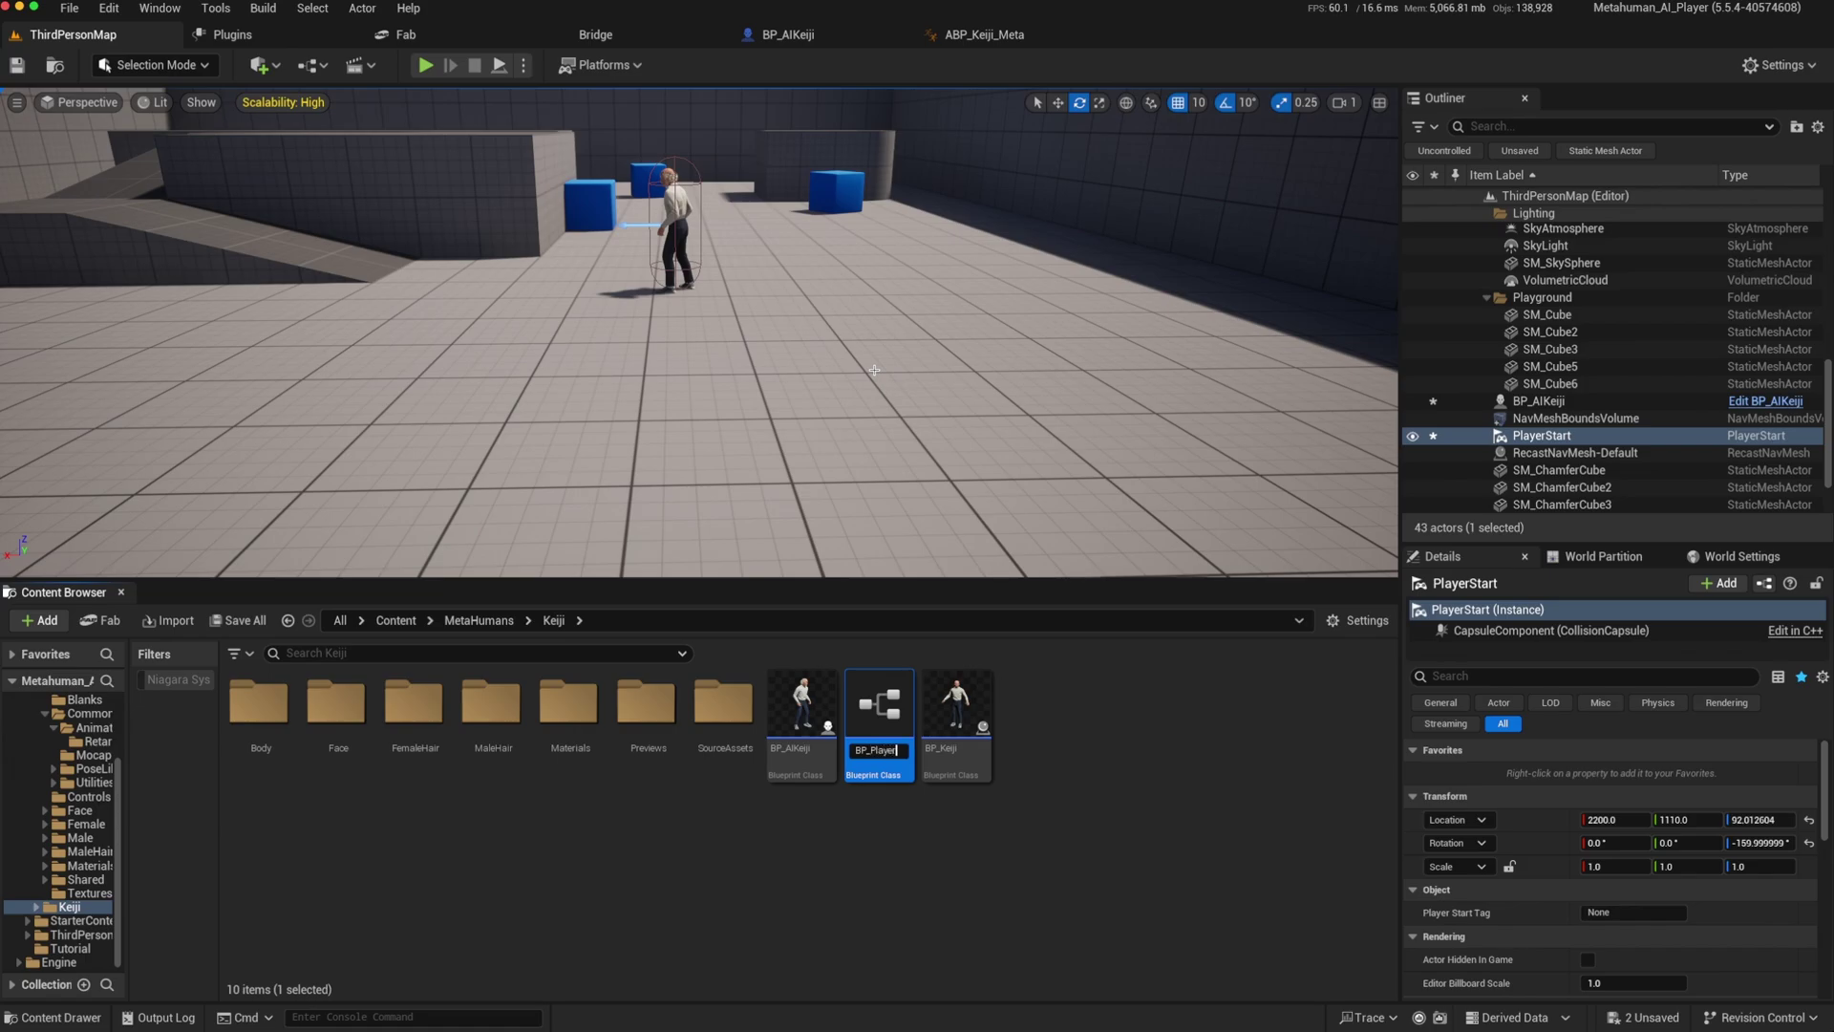
{"action": "key", "text": "Return"}
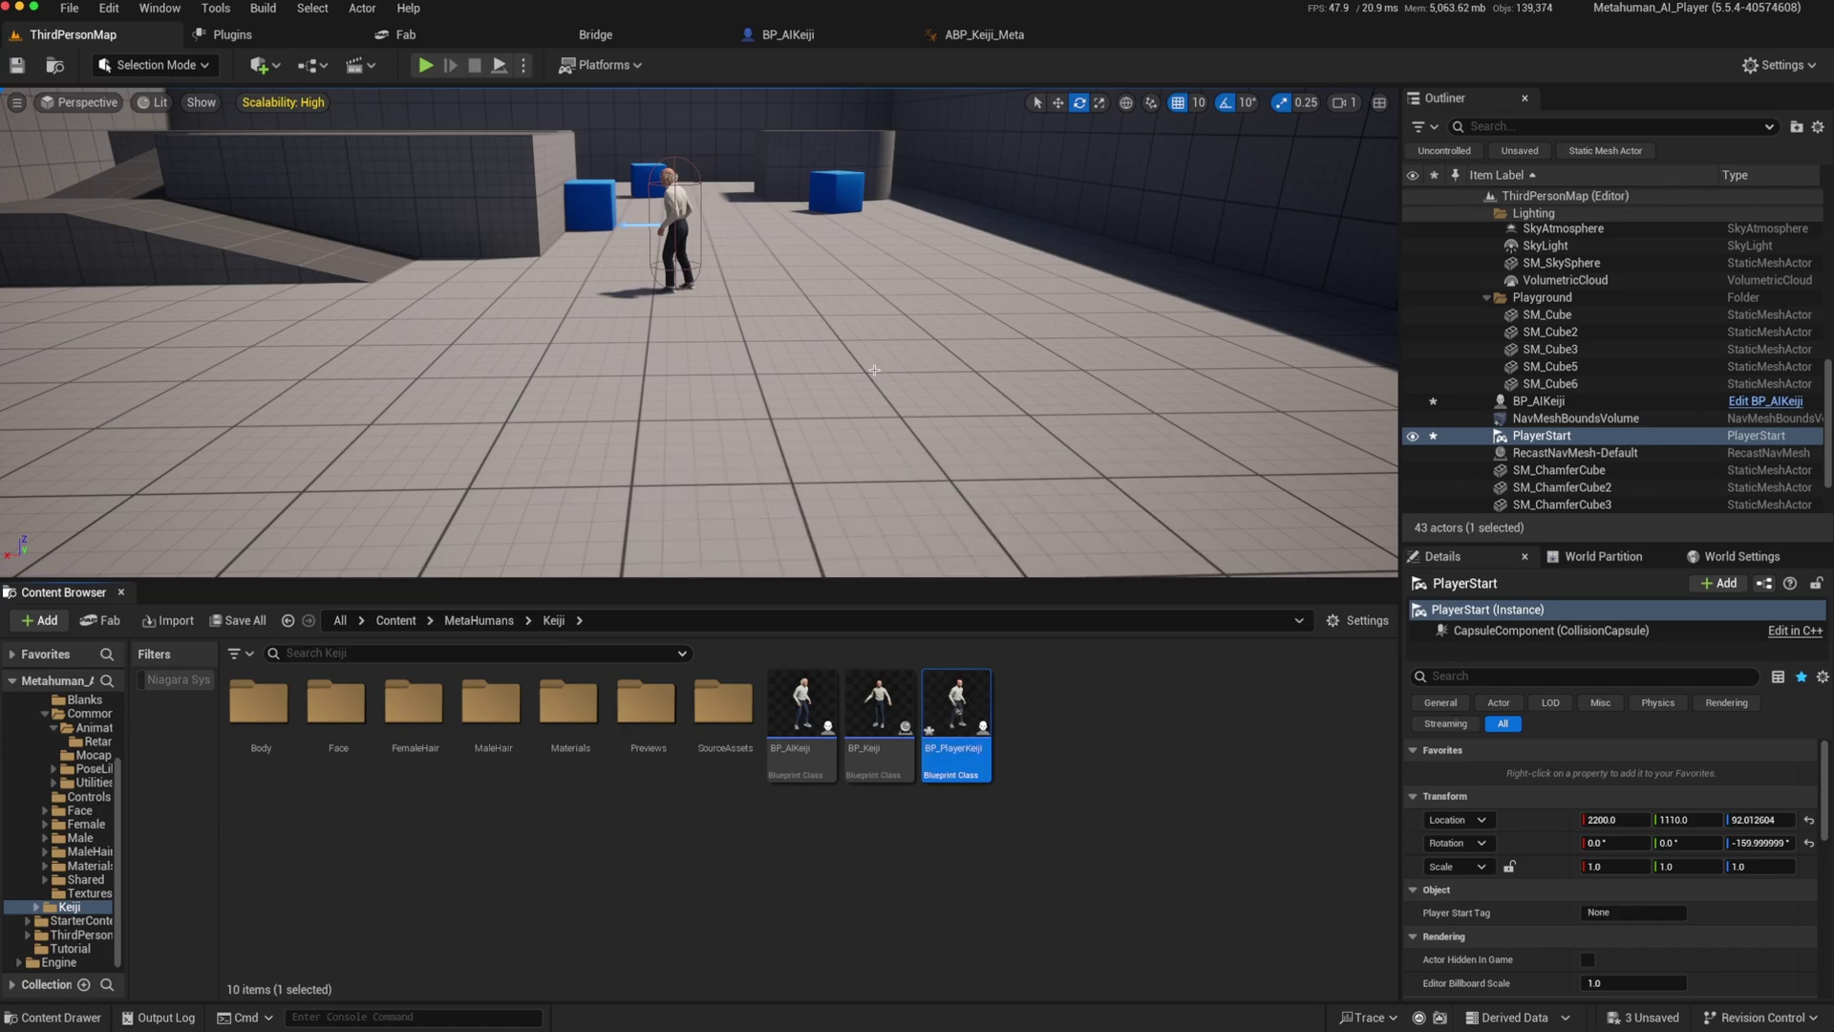
{"action": "double_click", "coordinate": [951, 684]}
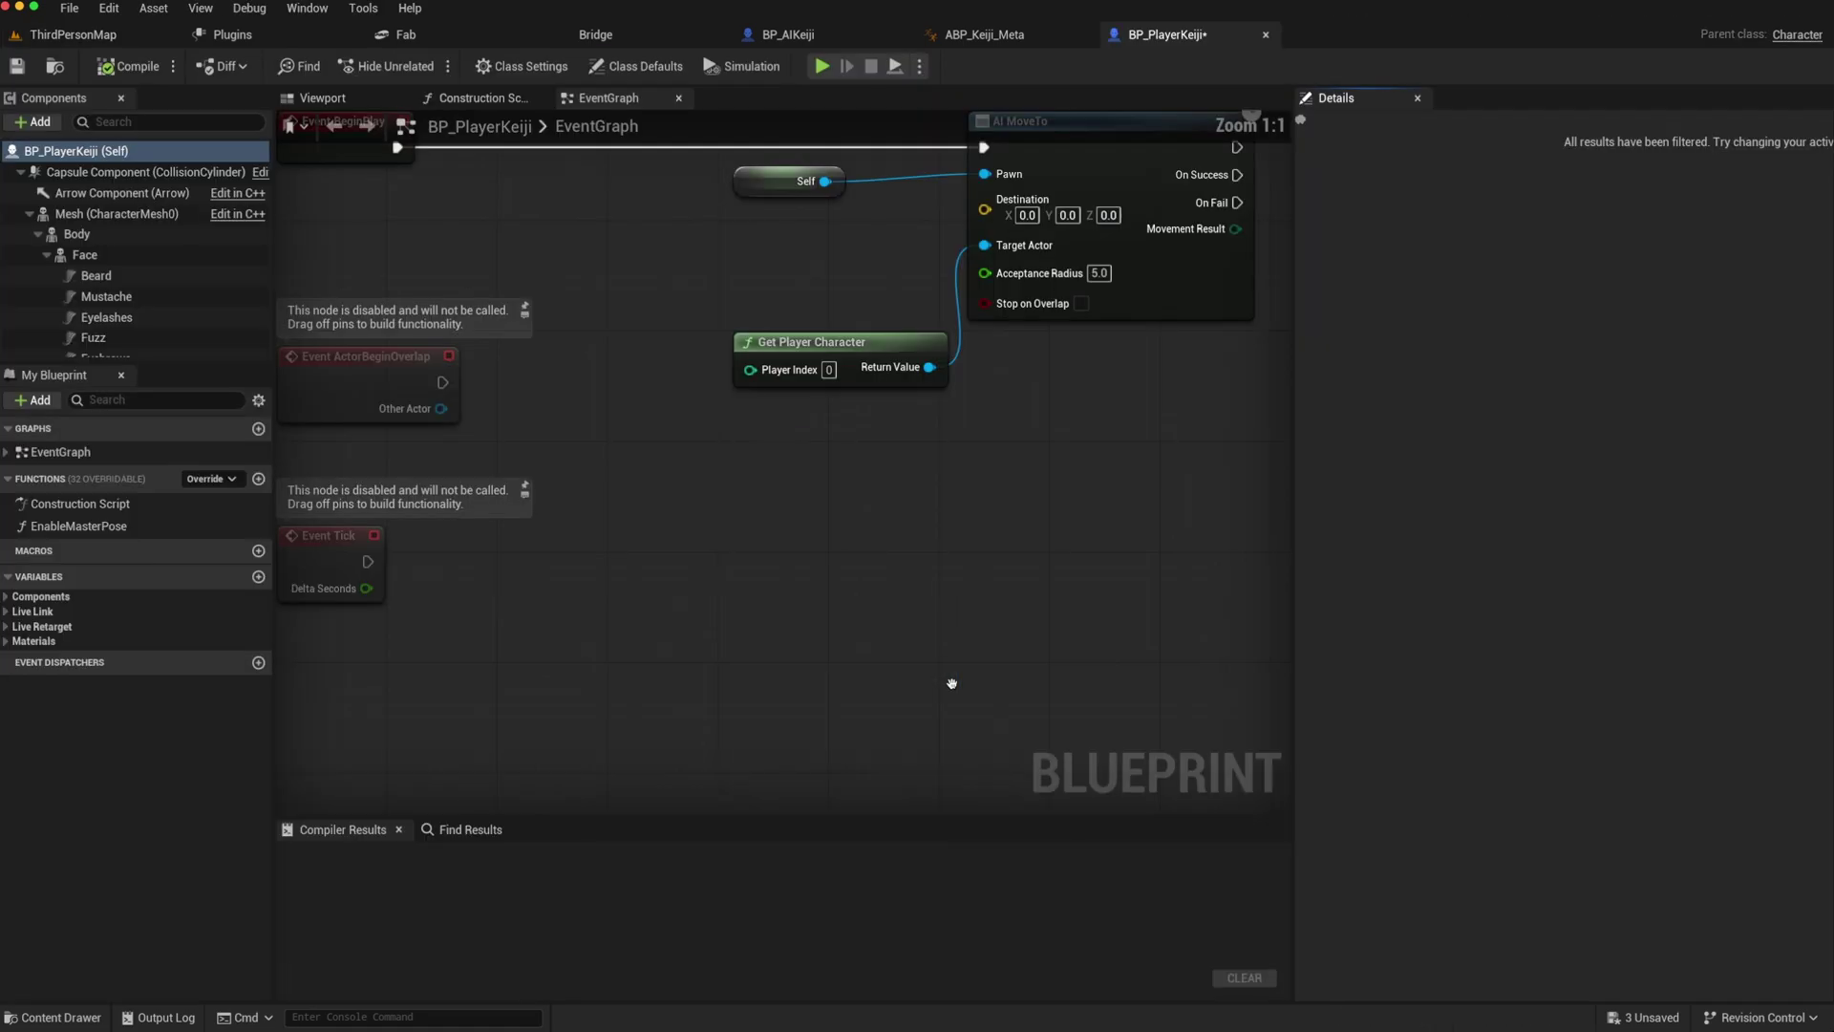
Step: Delete the AI MoveTo, Self and Get Player Character chase nodes from BP_PlayerKeiji
{"action": "right_click_drag", "start_coordinate": [643, 400], "coordinate": [556, 389]}
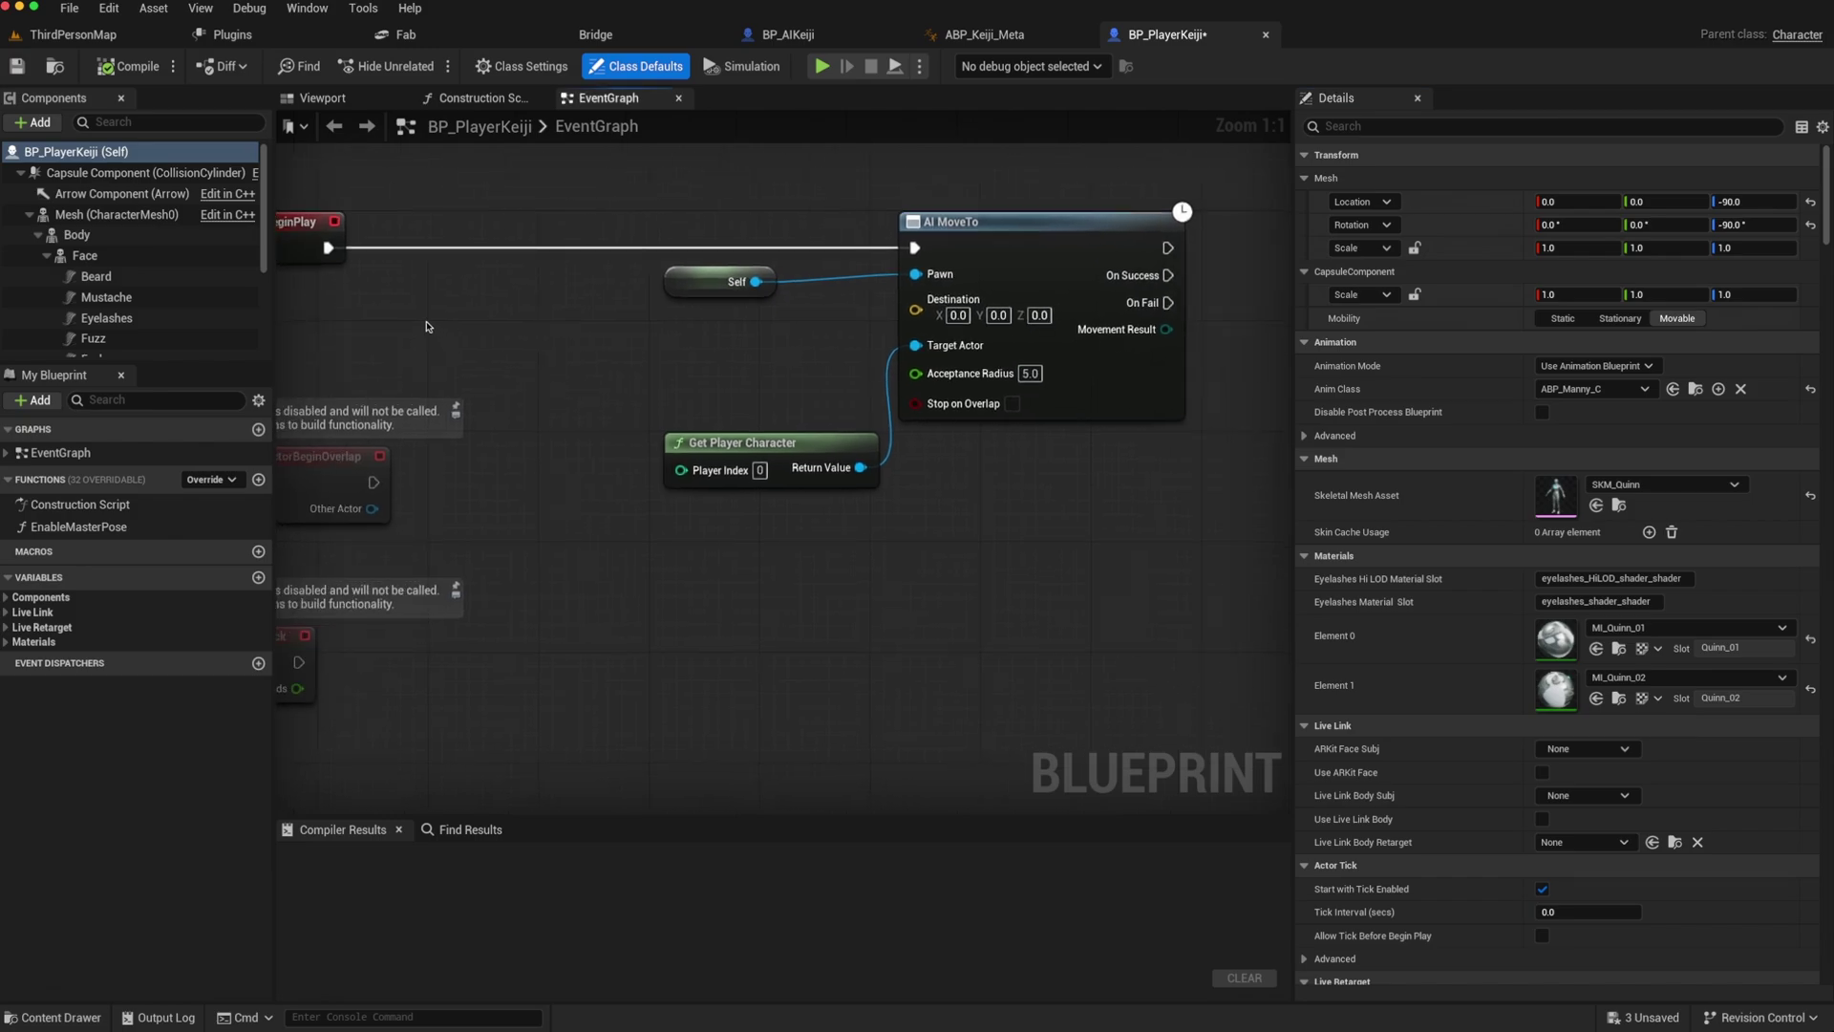
{"action": "key", "text": "ctrl+z"}
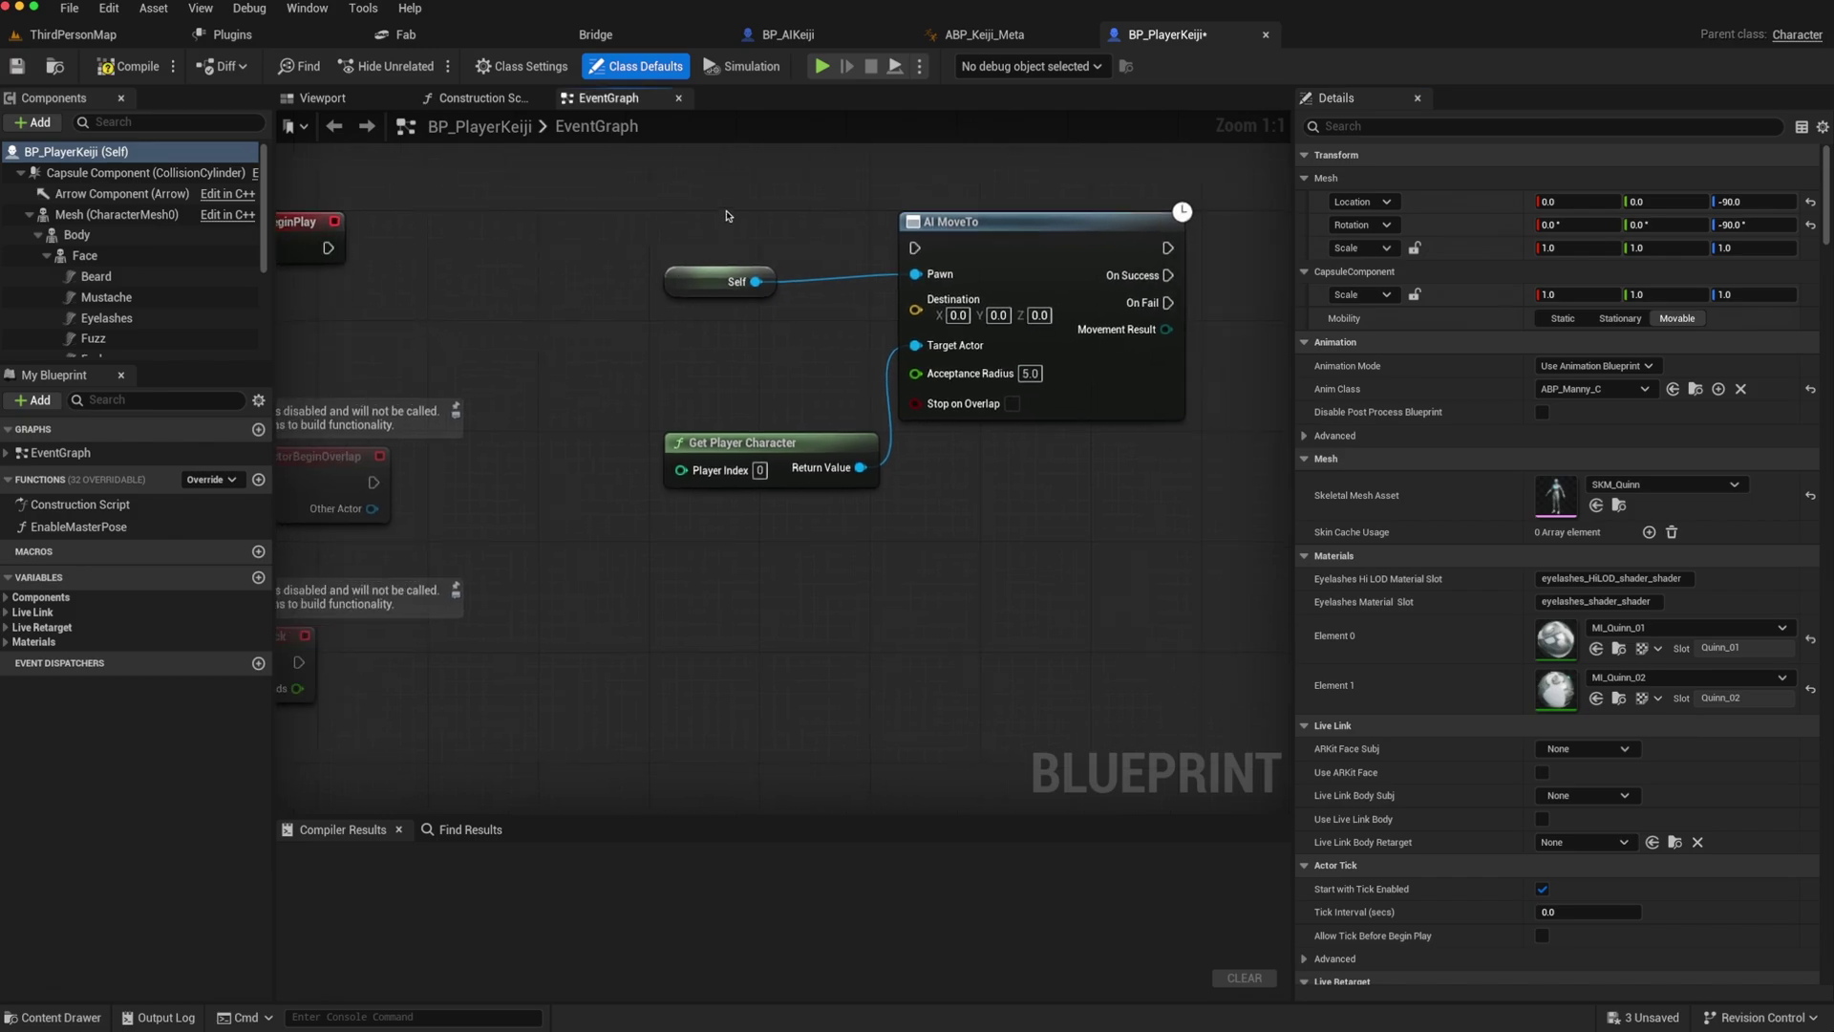
{"action": "left_click_drag", "start_coordinate": [649, 221], "coordinate": [983, 462]}
{"action": "key", "text": "Delete"}
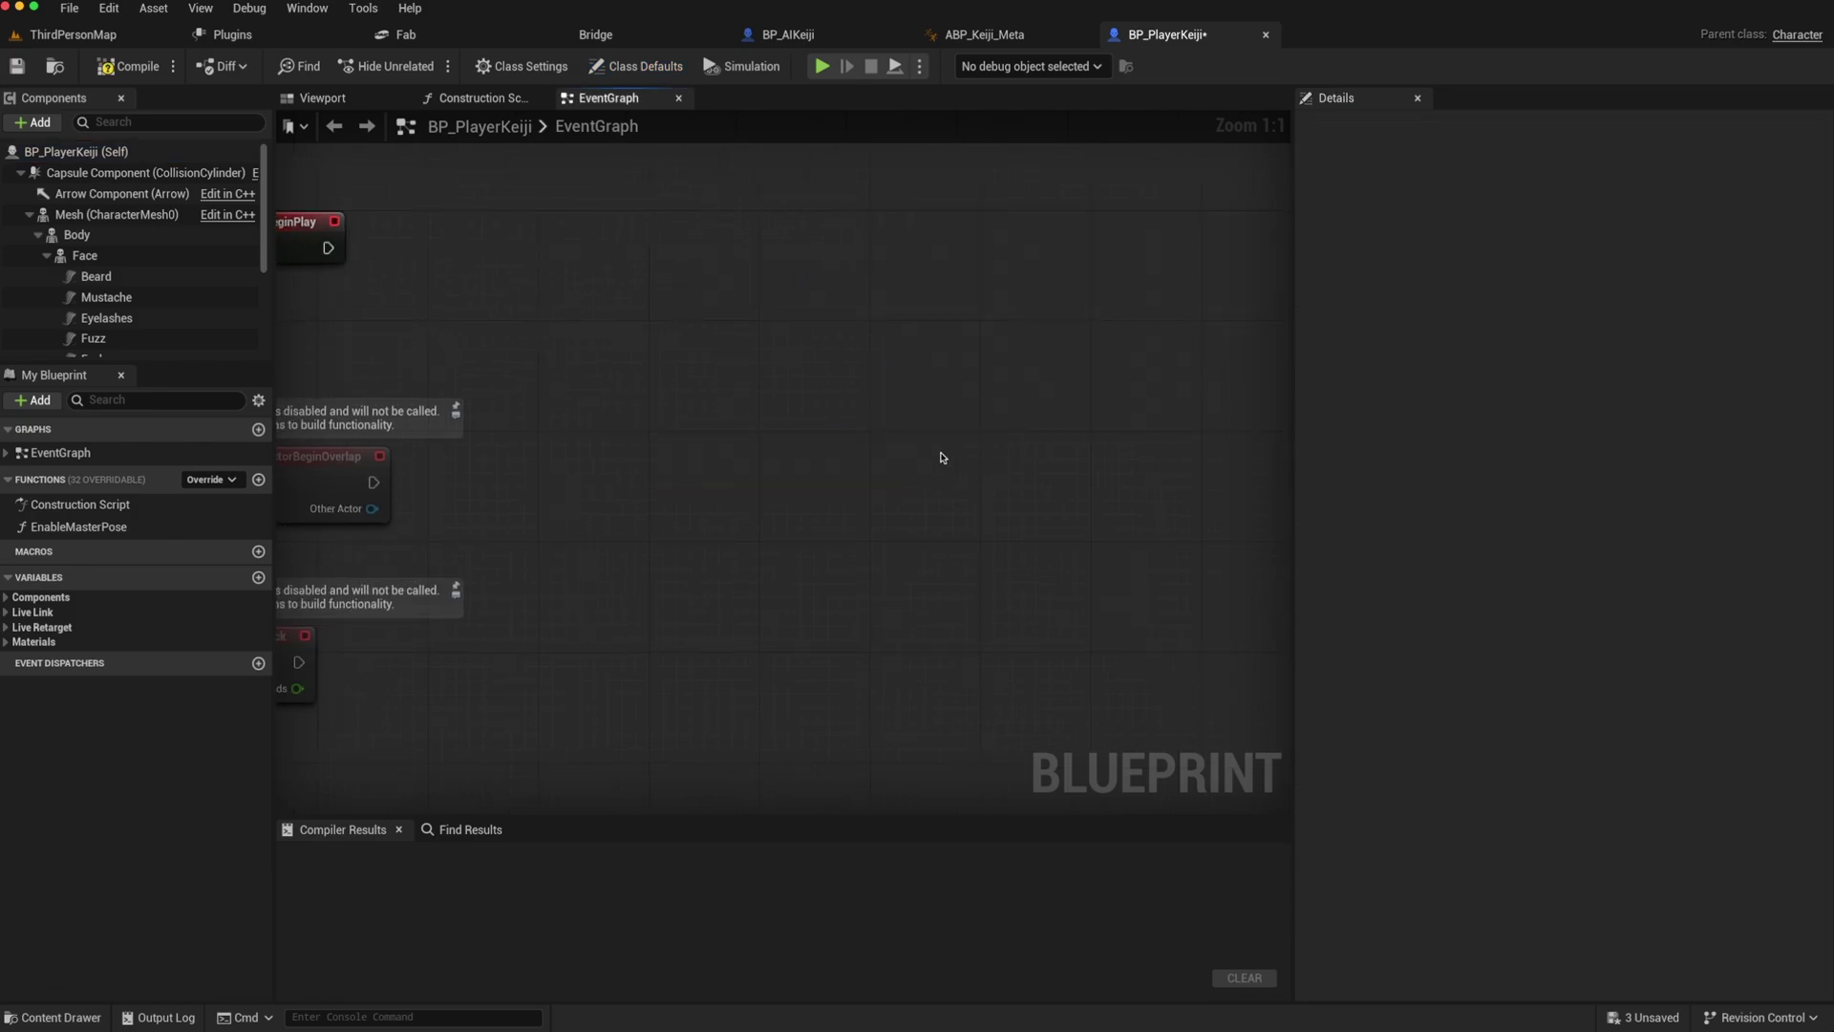
Step: Reparent BP_PlayerKeiji to BP_ThirdPersonCharacter, compile, and return to ThirdPersonMap
{"action": "left_click", "coordinate": [528, 69]}
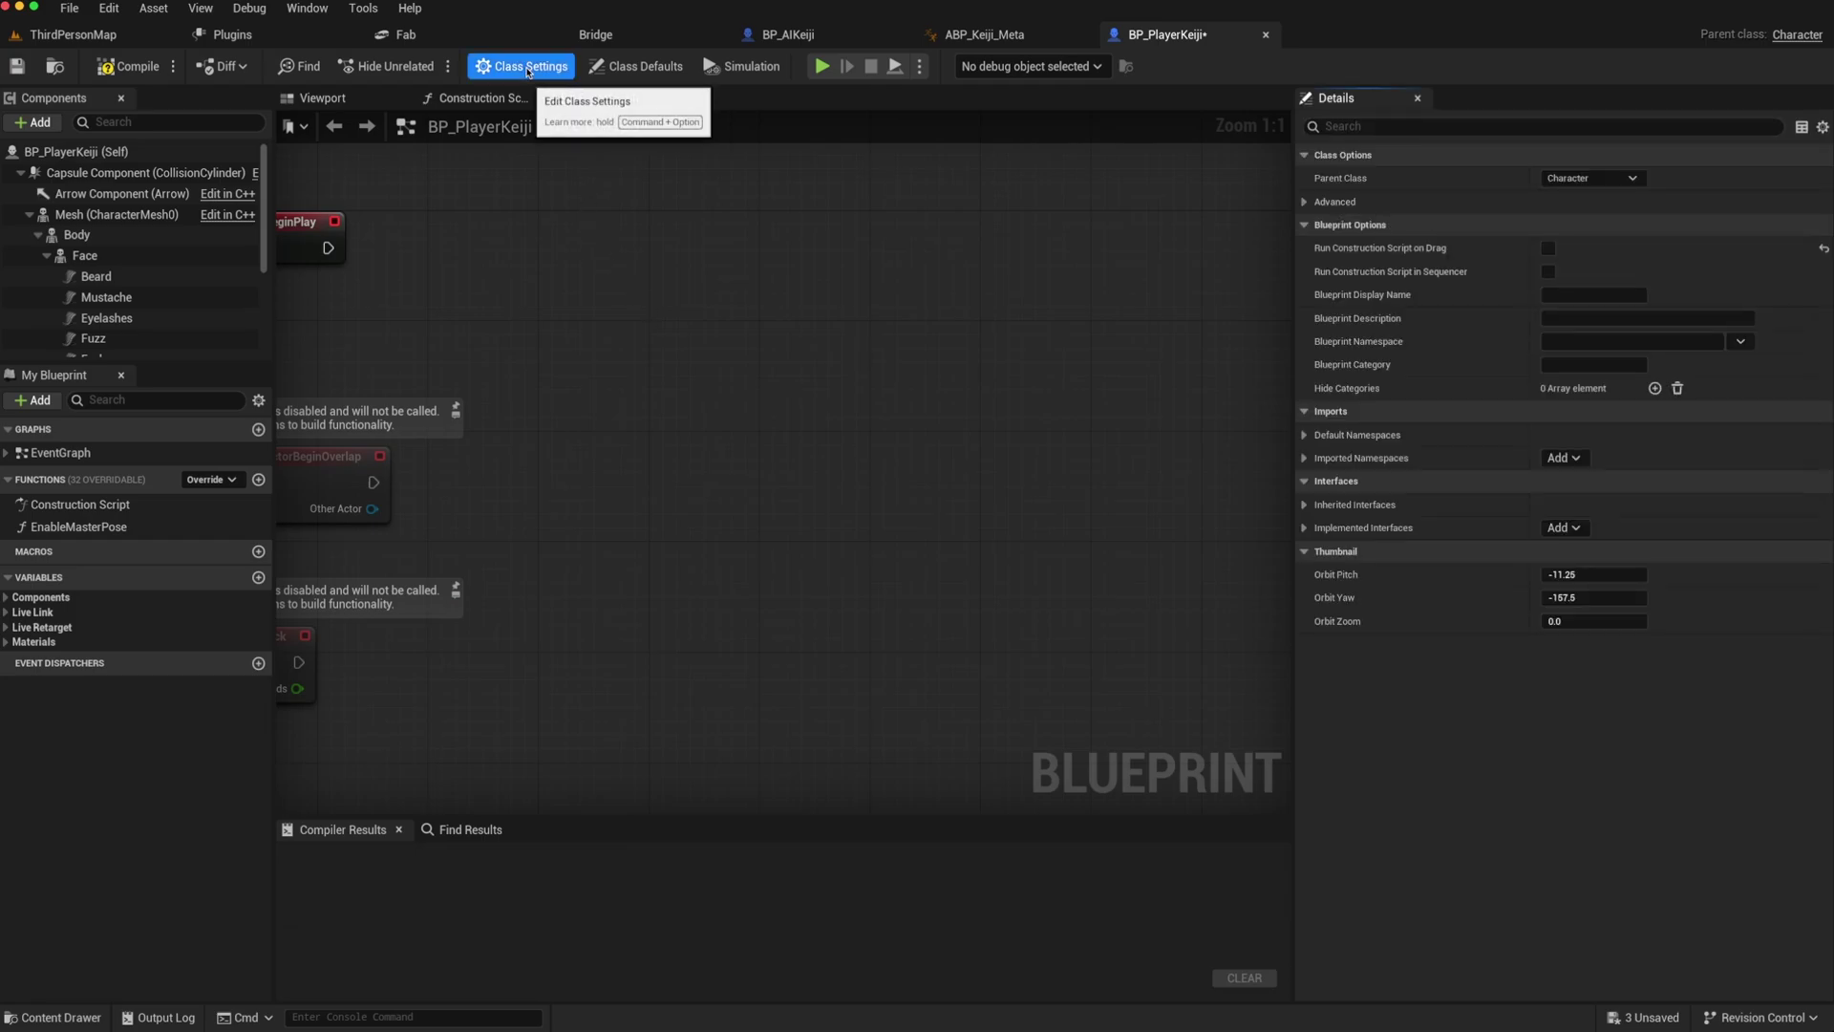
{"action": "left_click", "coordinate": [1630, 179]}
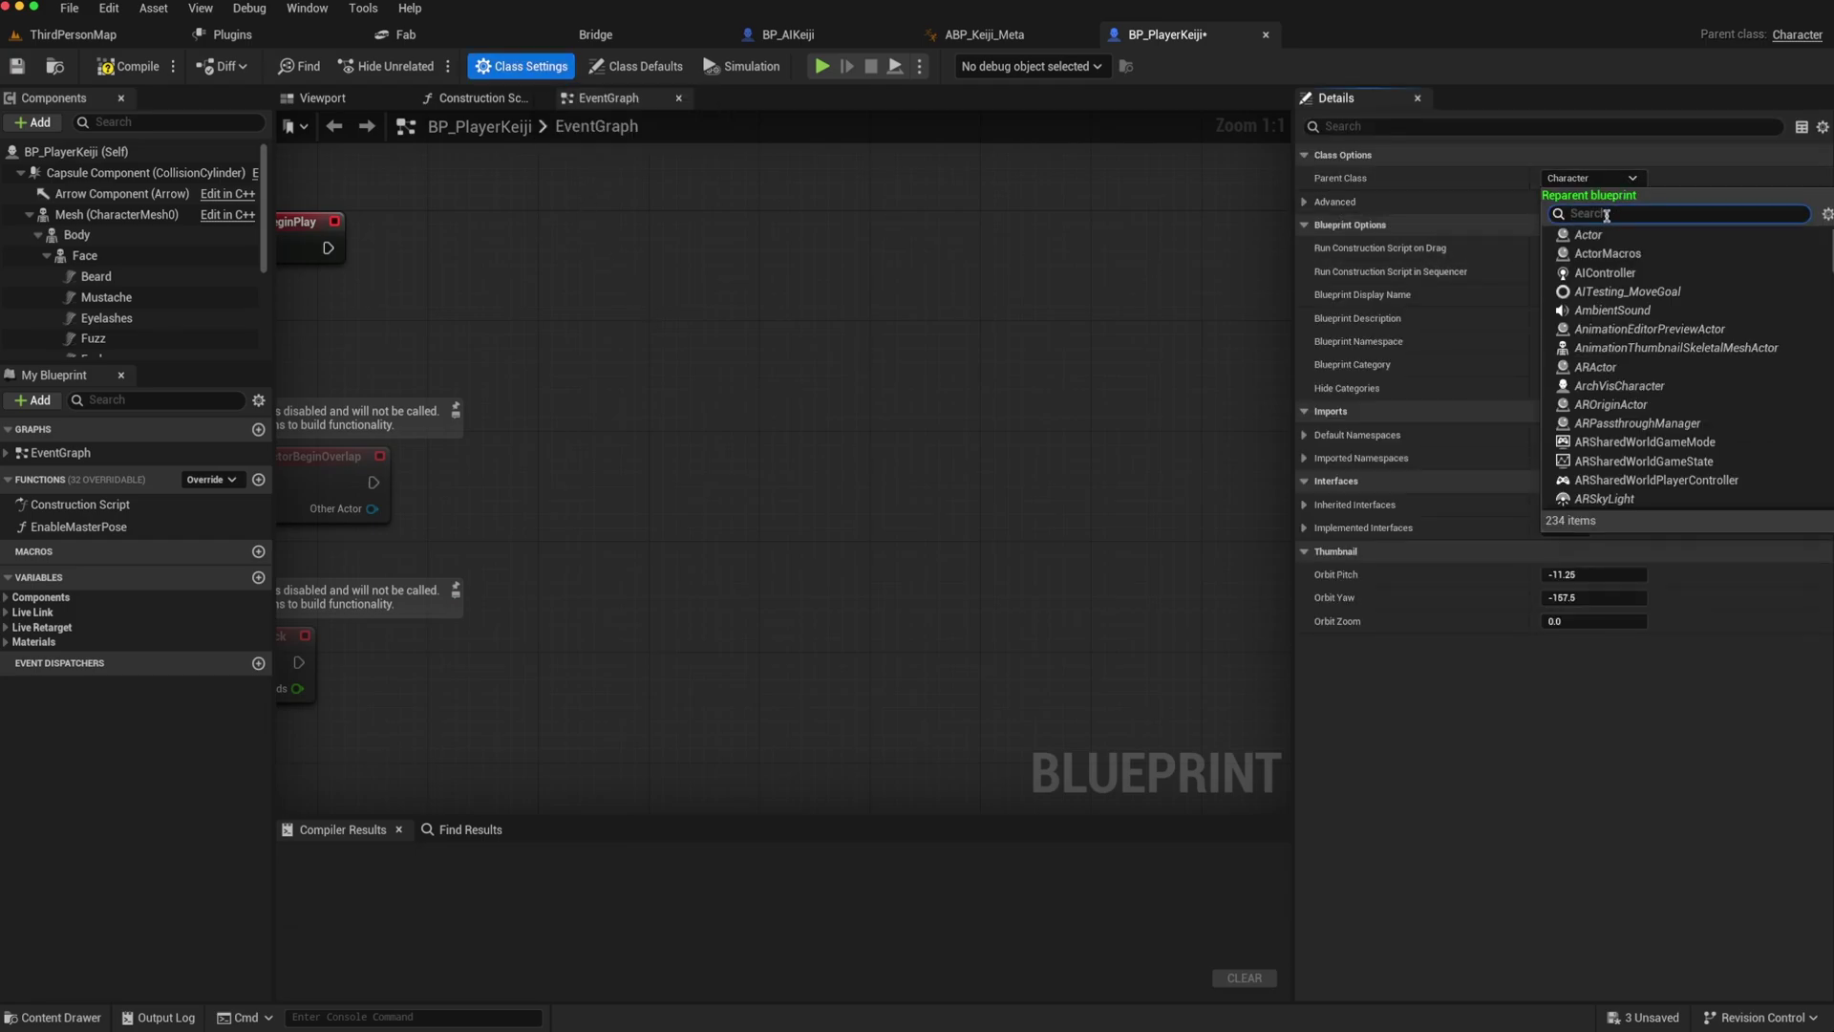
{"action": "type", "text": "third"}
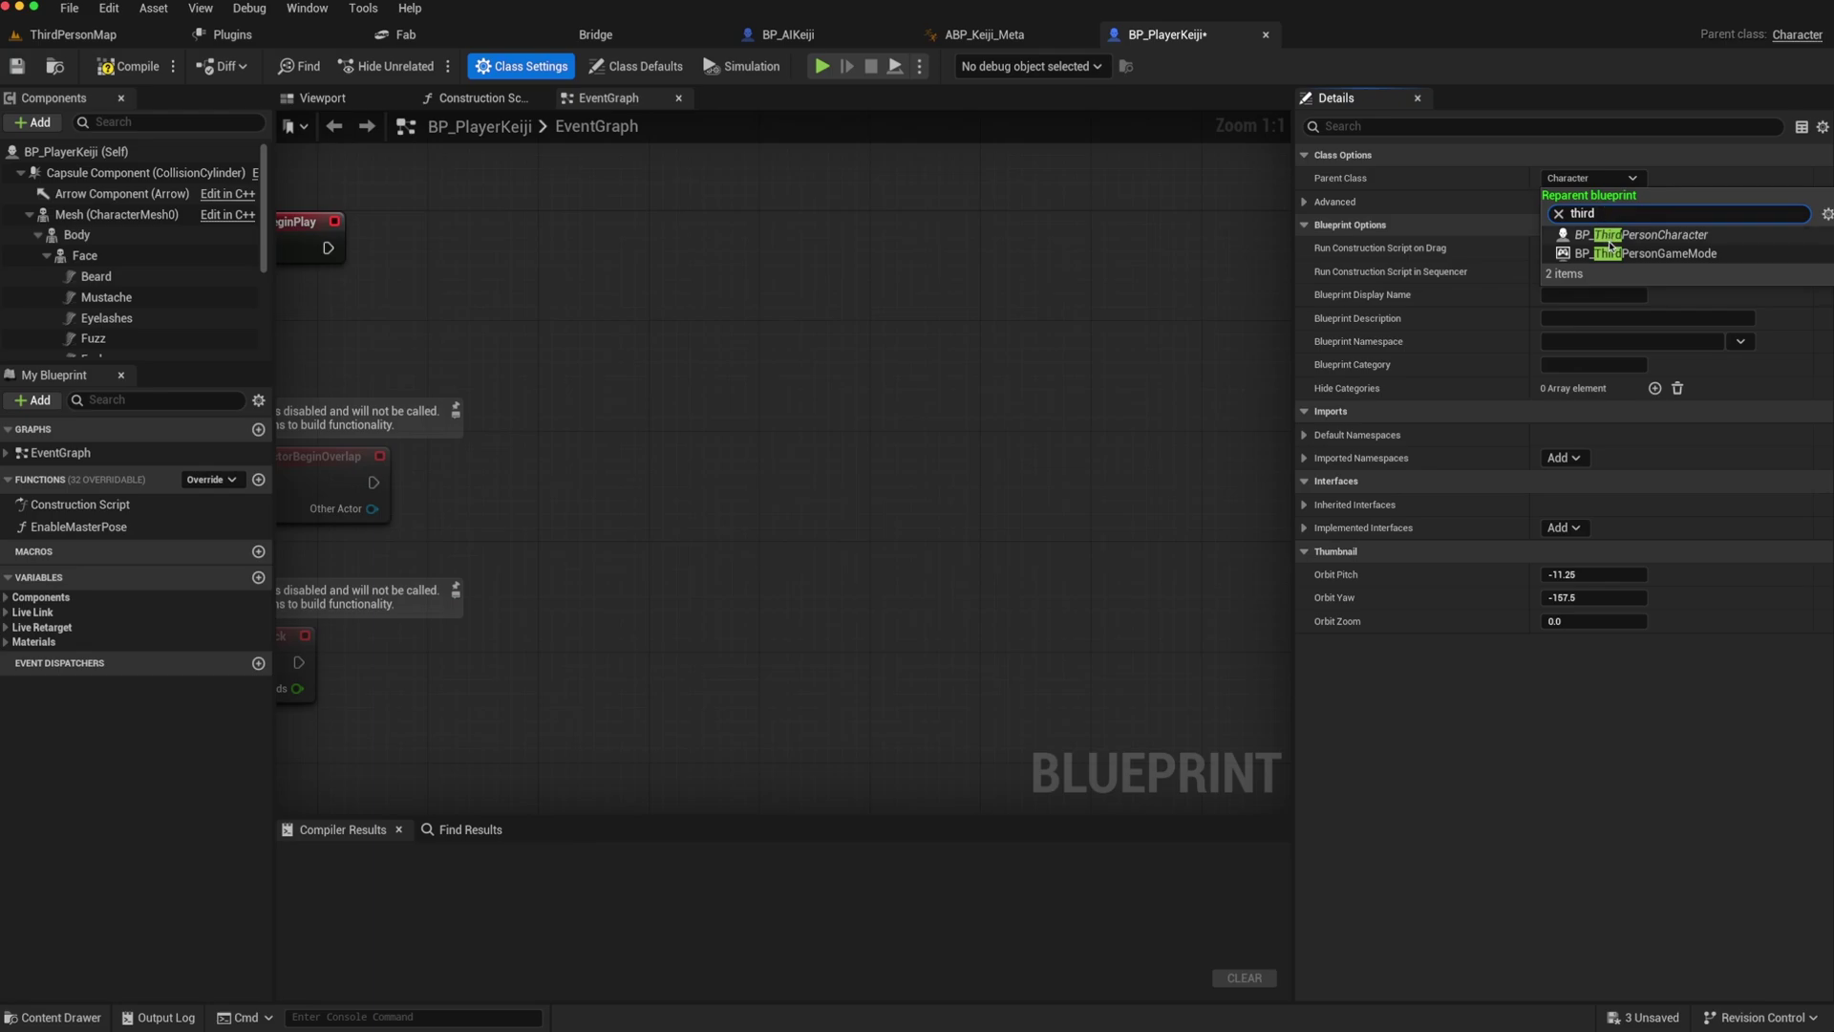
{"action": "left_click", "coordinate": [1605, 235]}
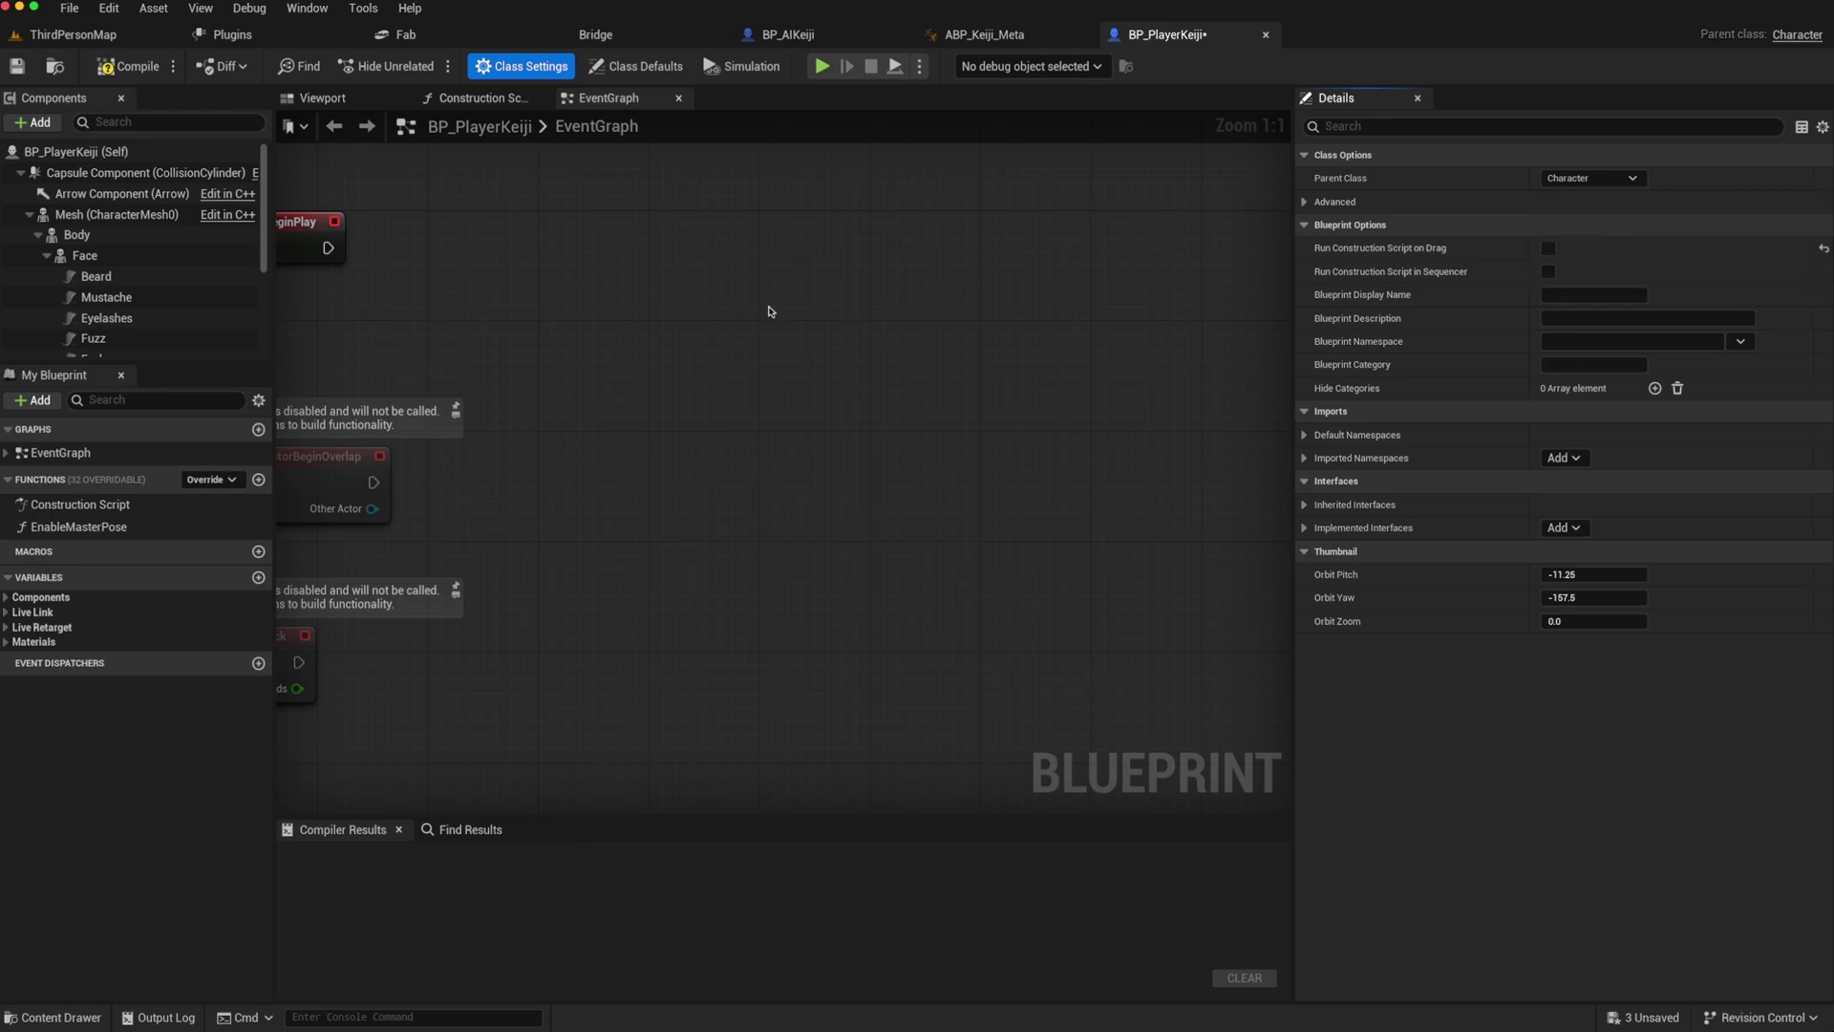
{"action": "left_click", "coordinate": [127, 66]}
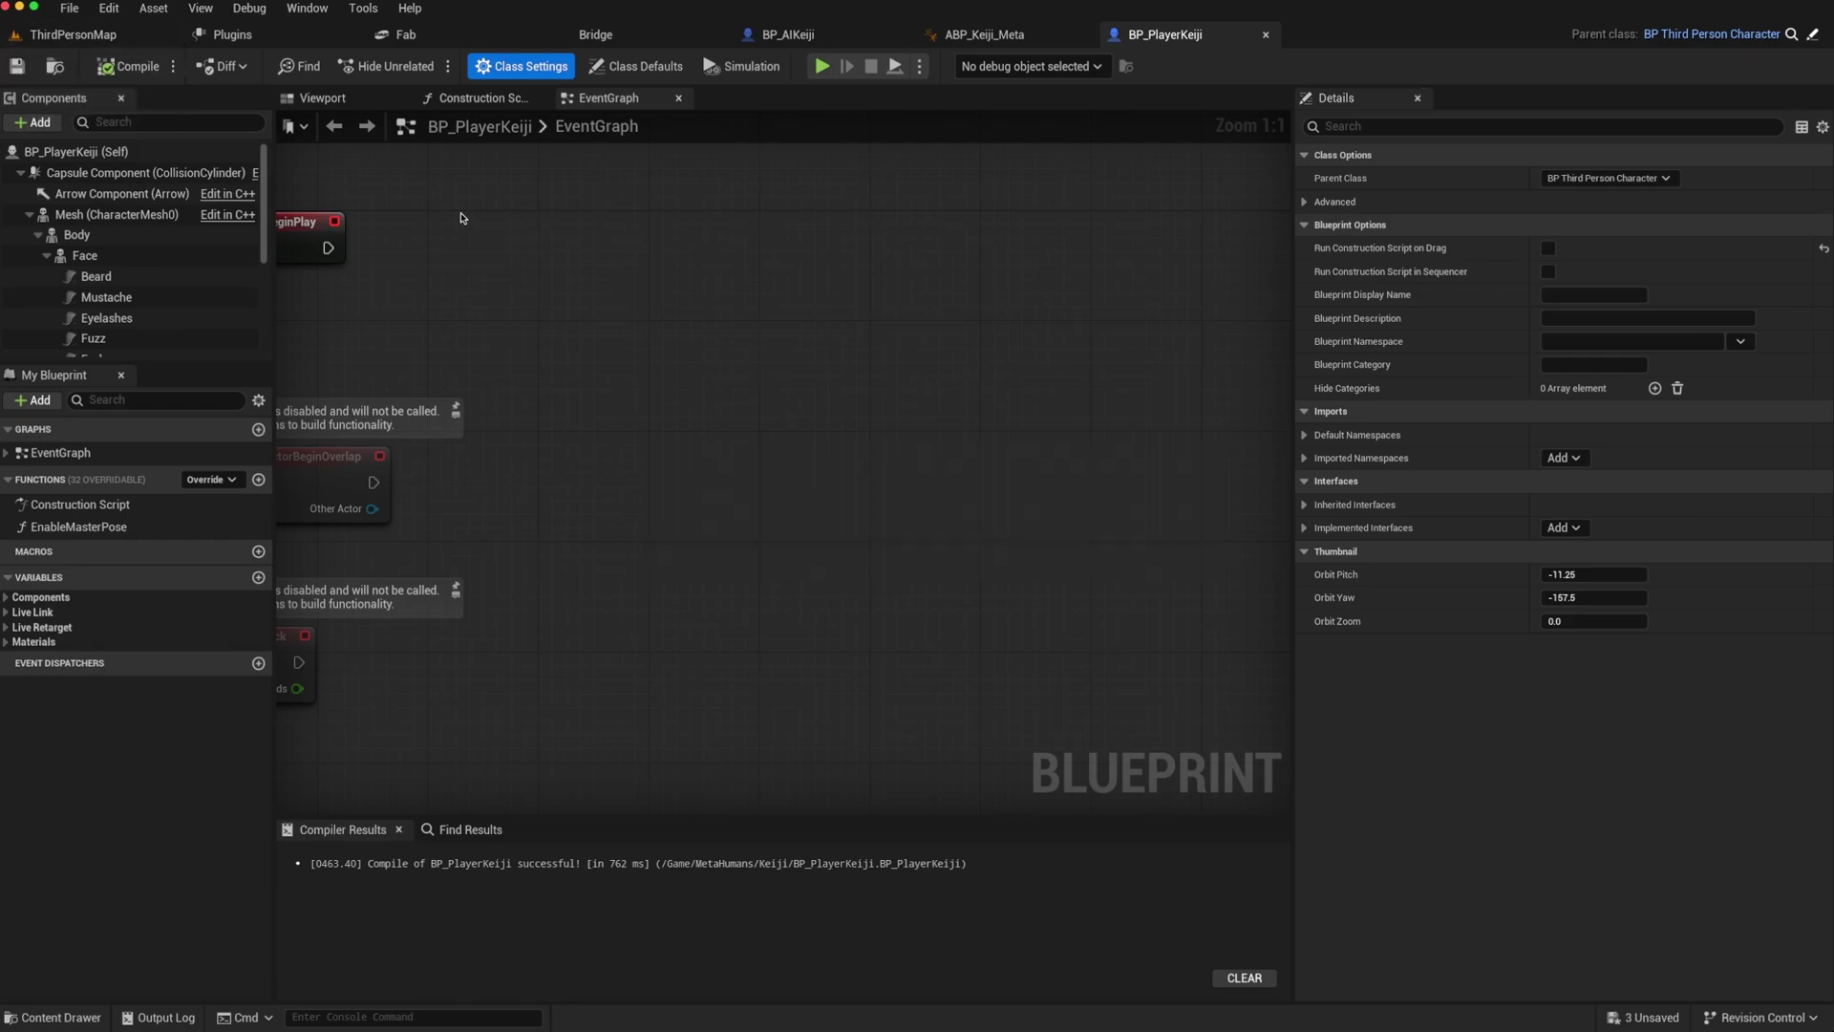
{"action": "left_click", "coordinate": [74, 34]}
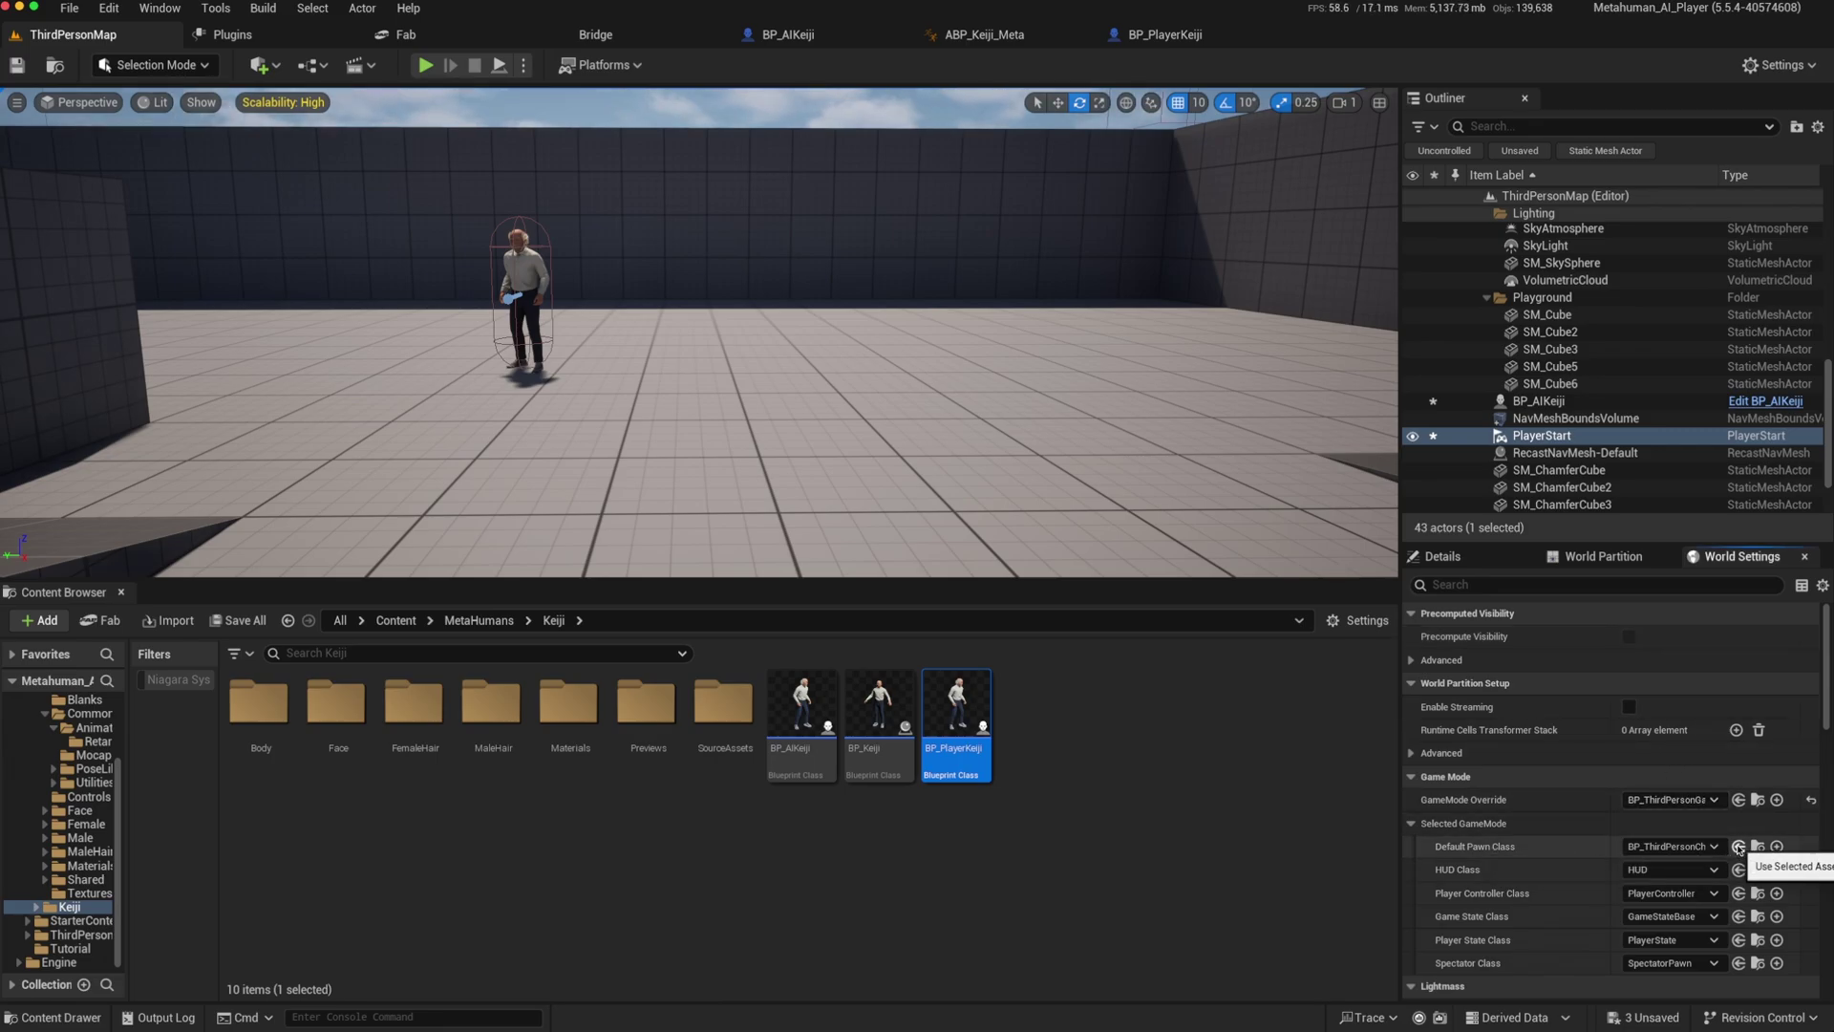
Step: Set Default Pawn Class to BP_PlayerKeiji and play-test, running Keiji toward the AI Keiji
{"action": "left_click", "coordinate": [1740, 848]}
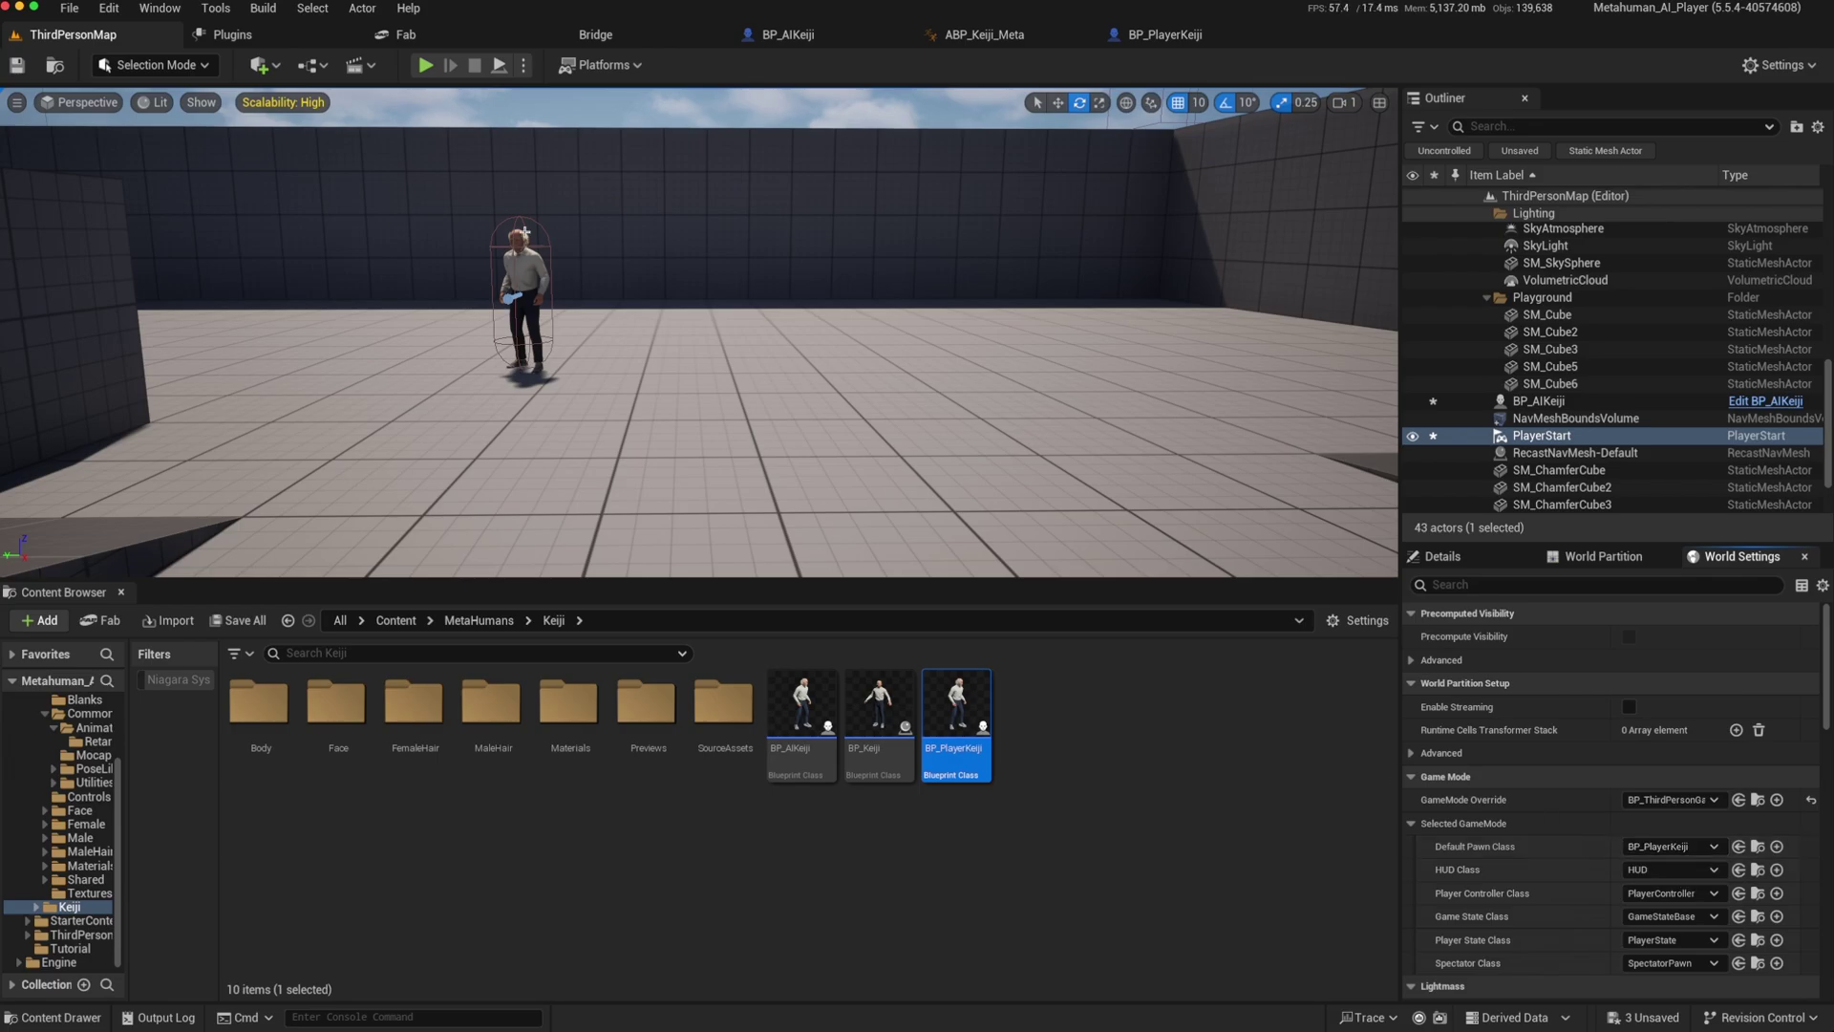
{"action": "left_click", "coordinate": [426, 65]}
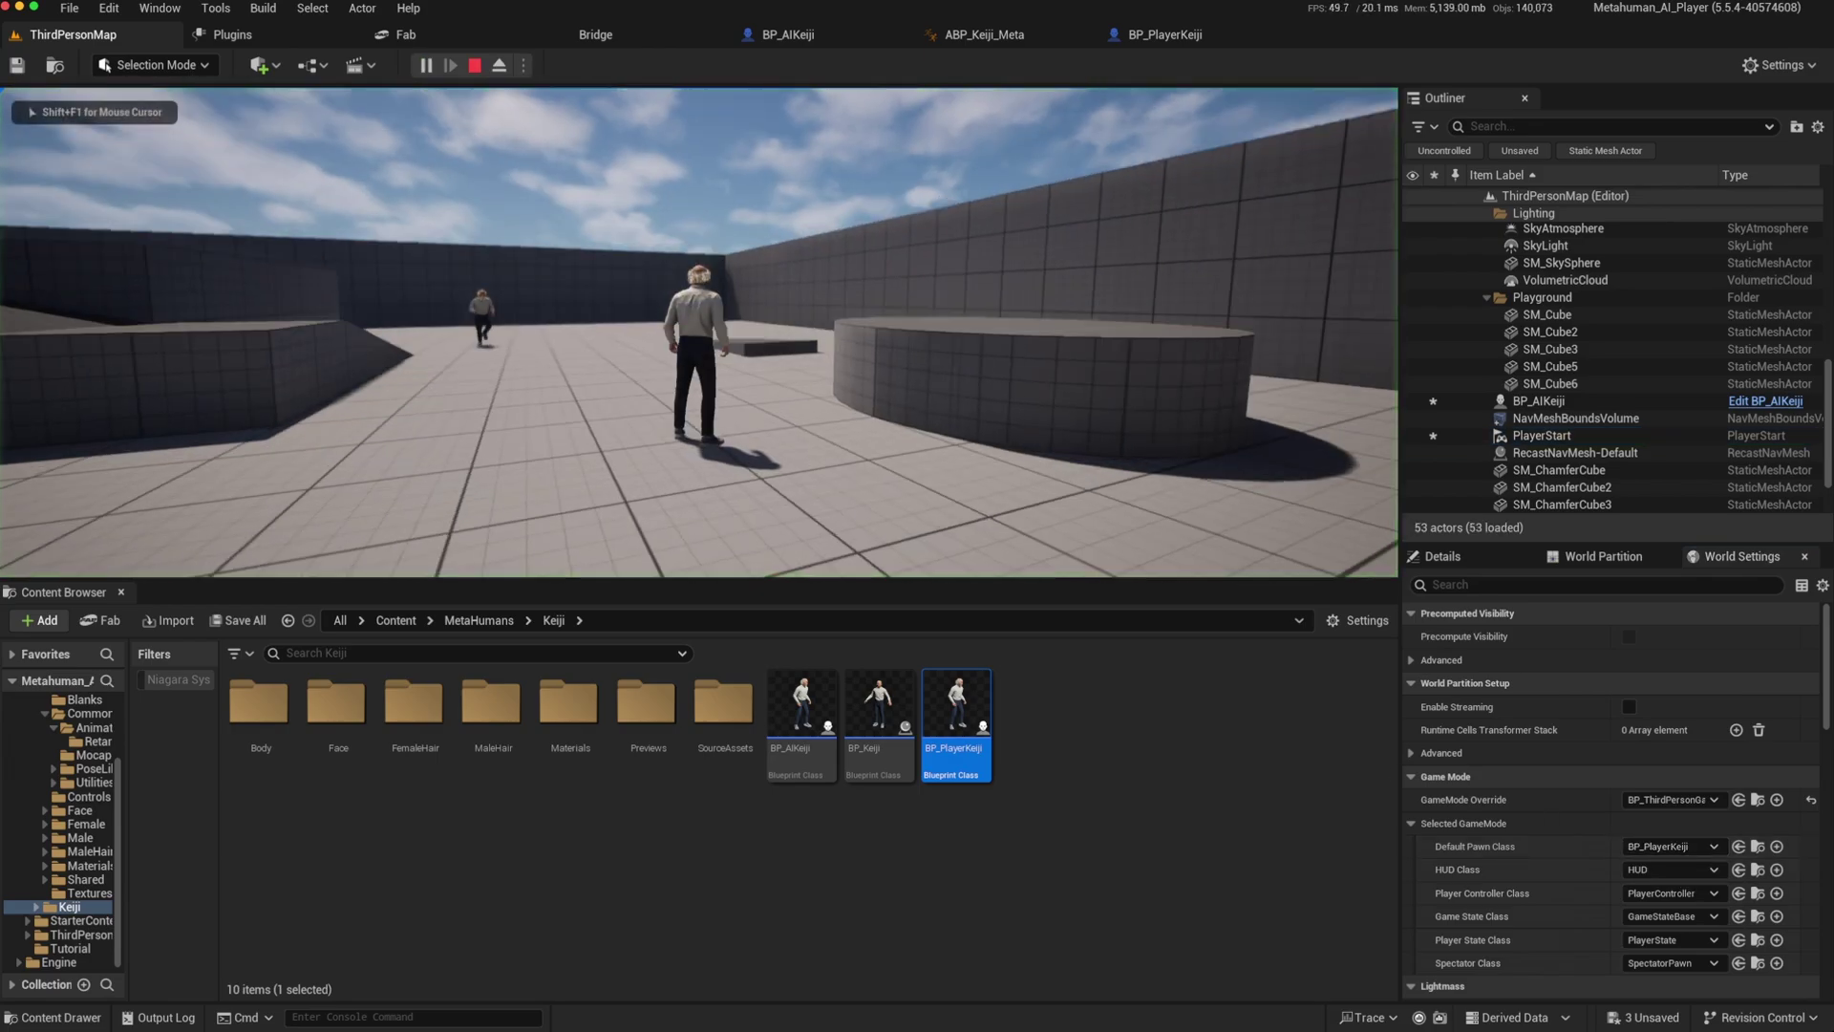
{"action": "key", "text": "w"}
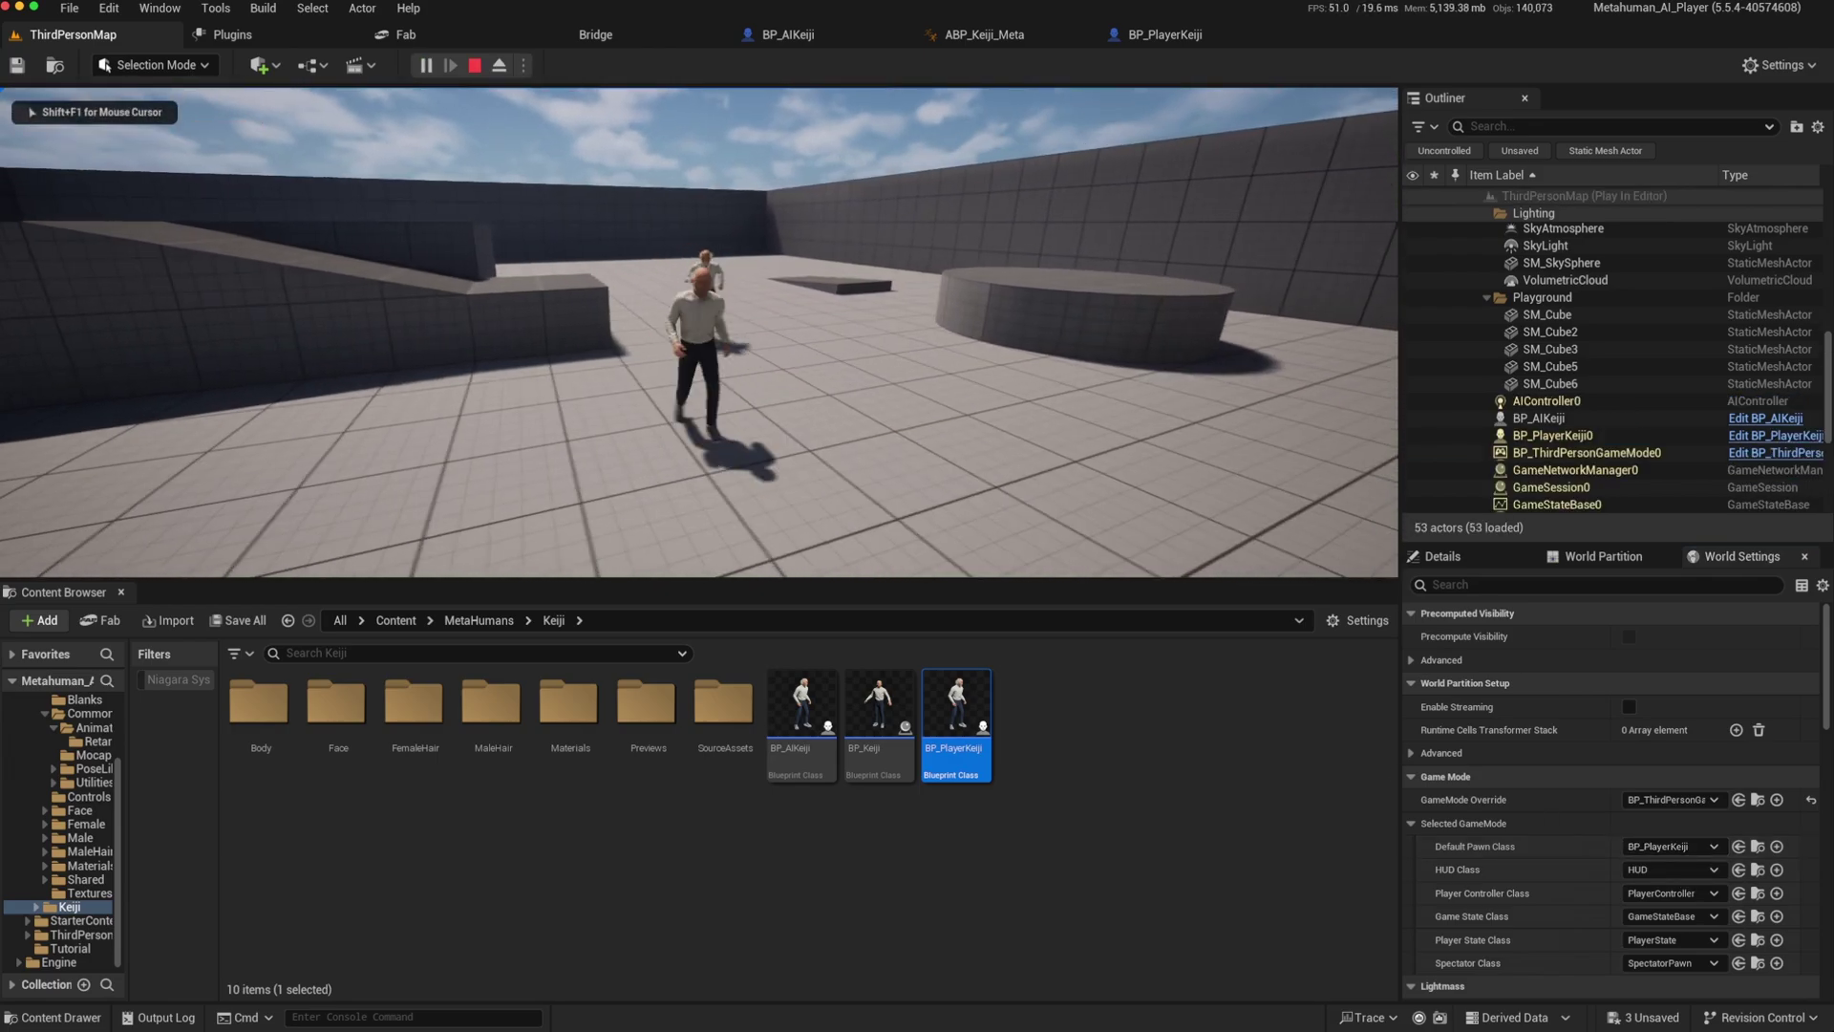
{"action": "key", "text": "w"}
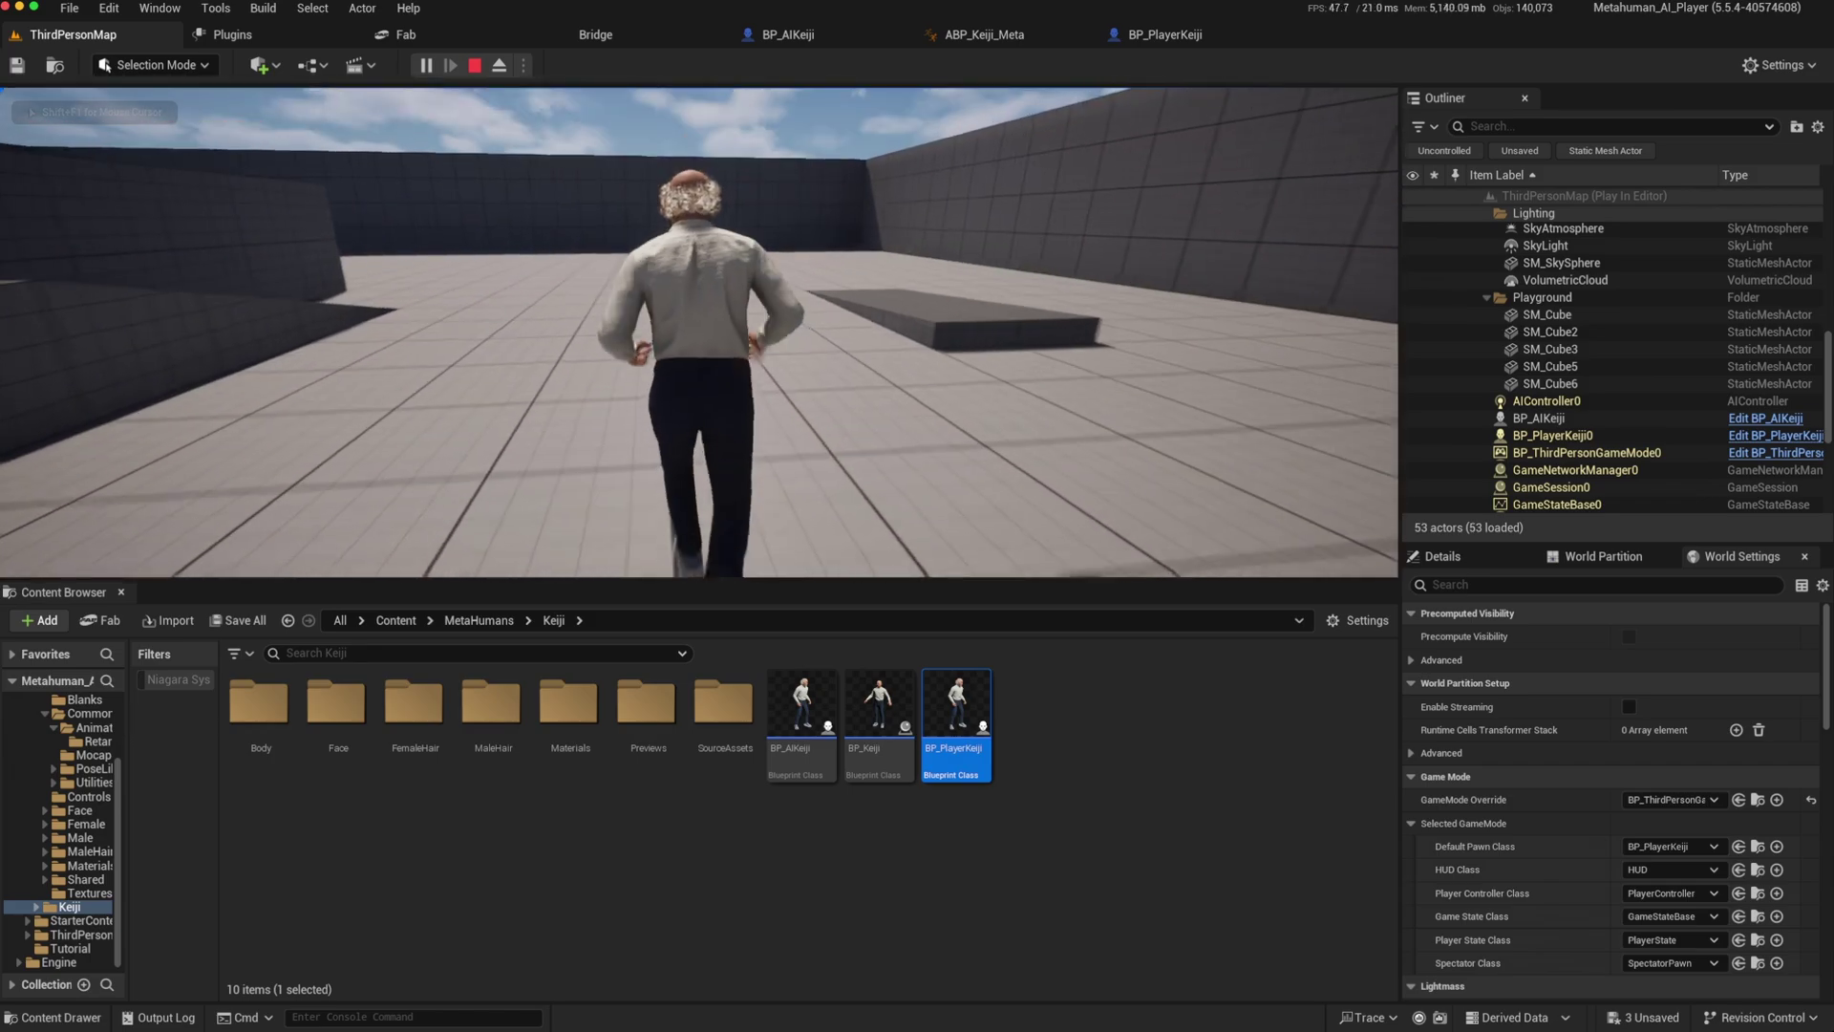
{"action": "key", "text": "w"}
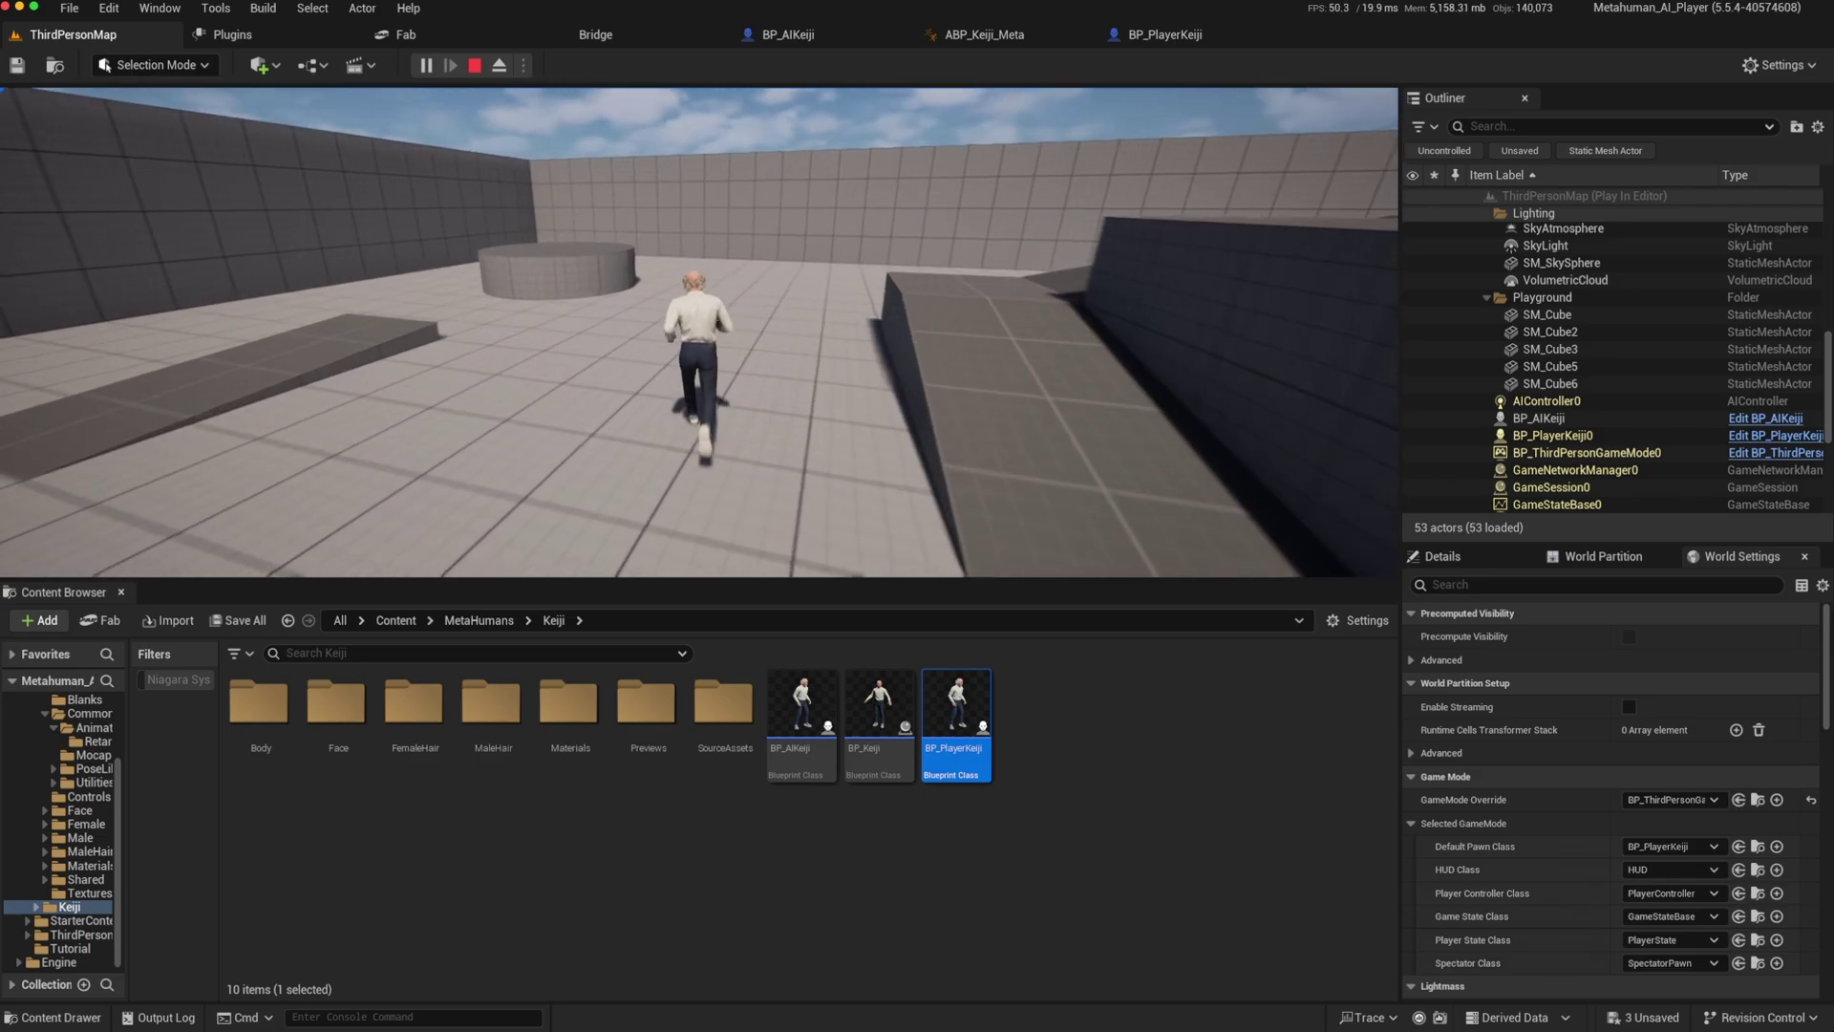
{"action": "key", "text": "shift+F1"}
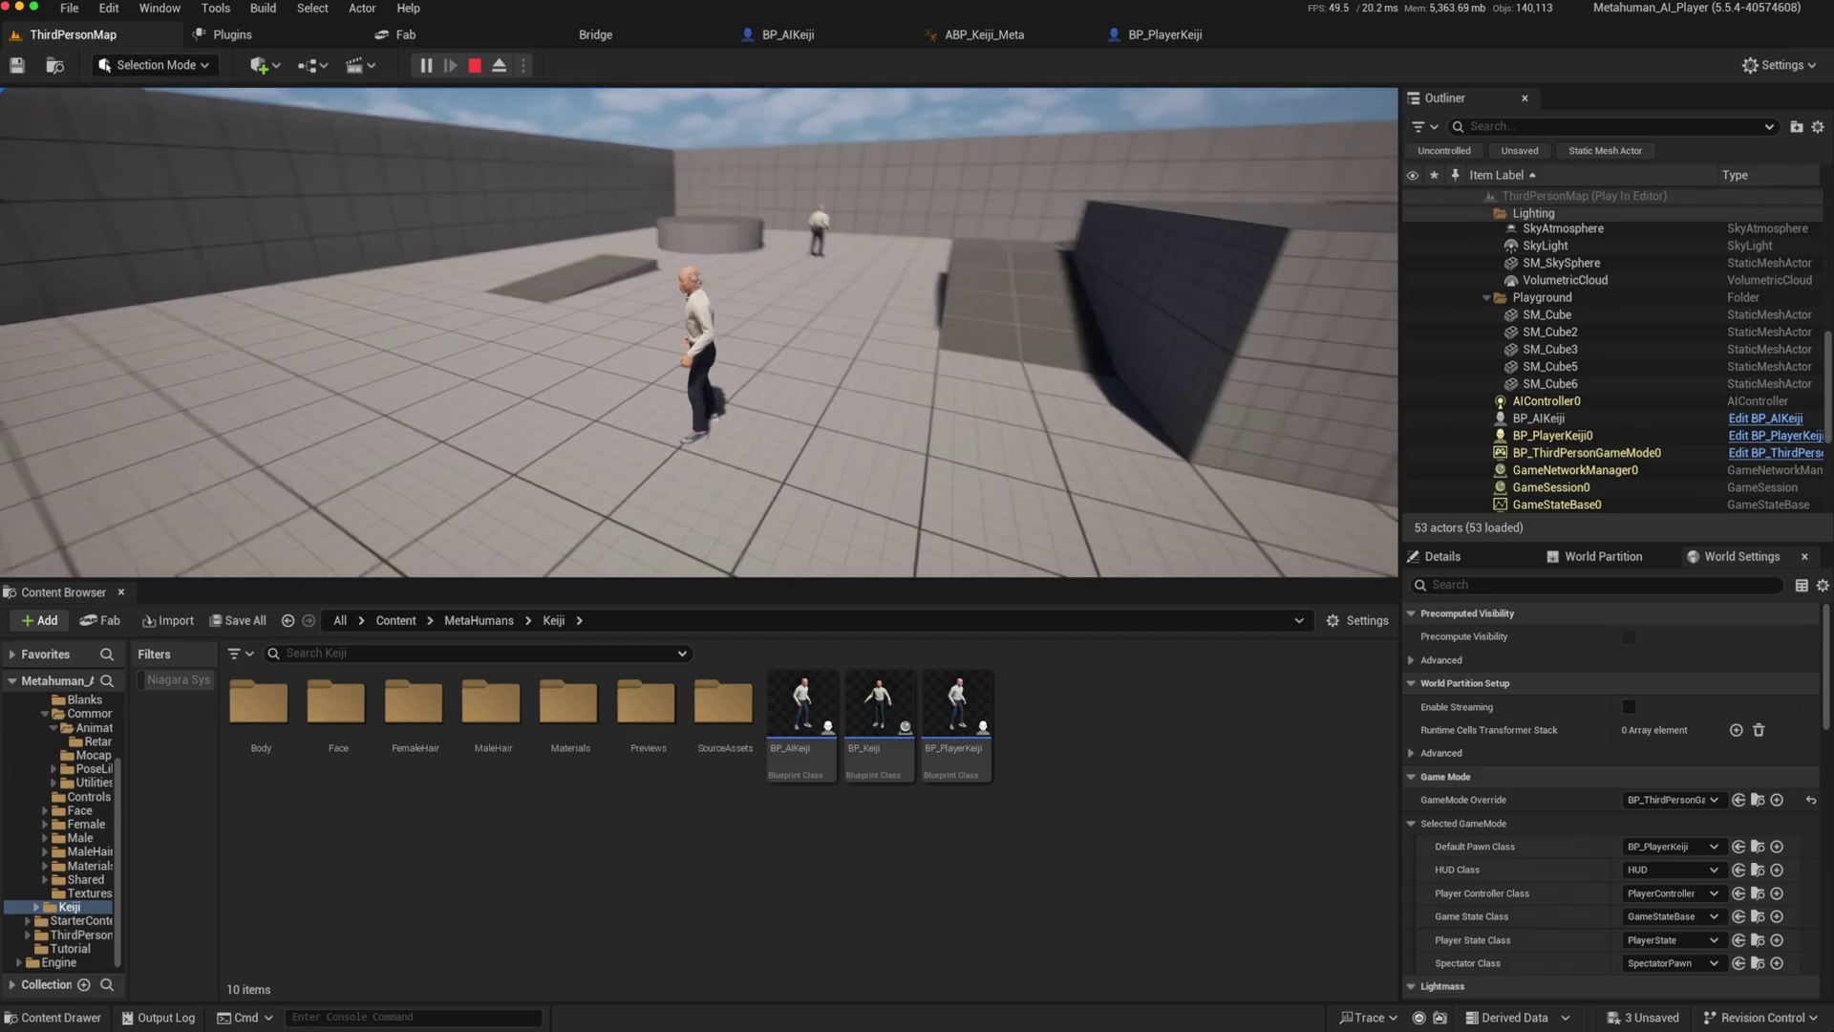
{"action": "key", "text": "Escape"}
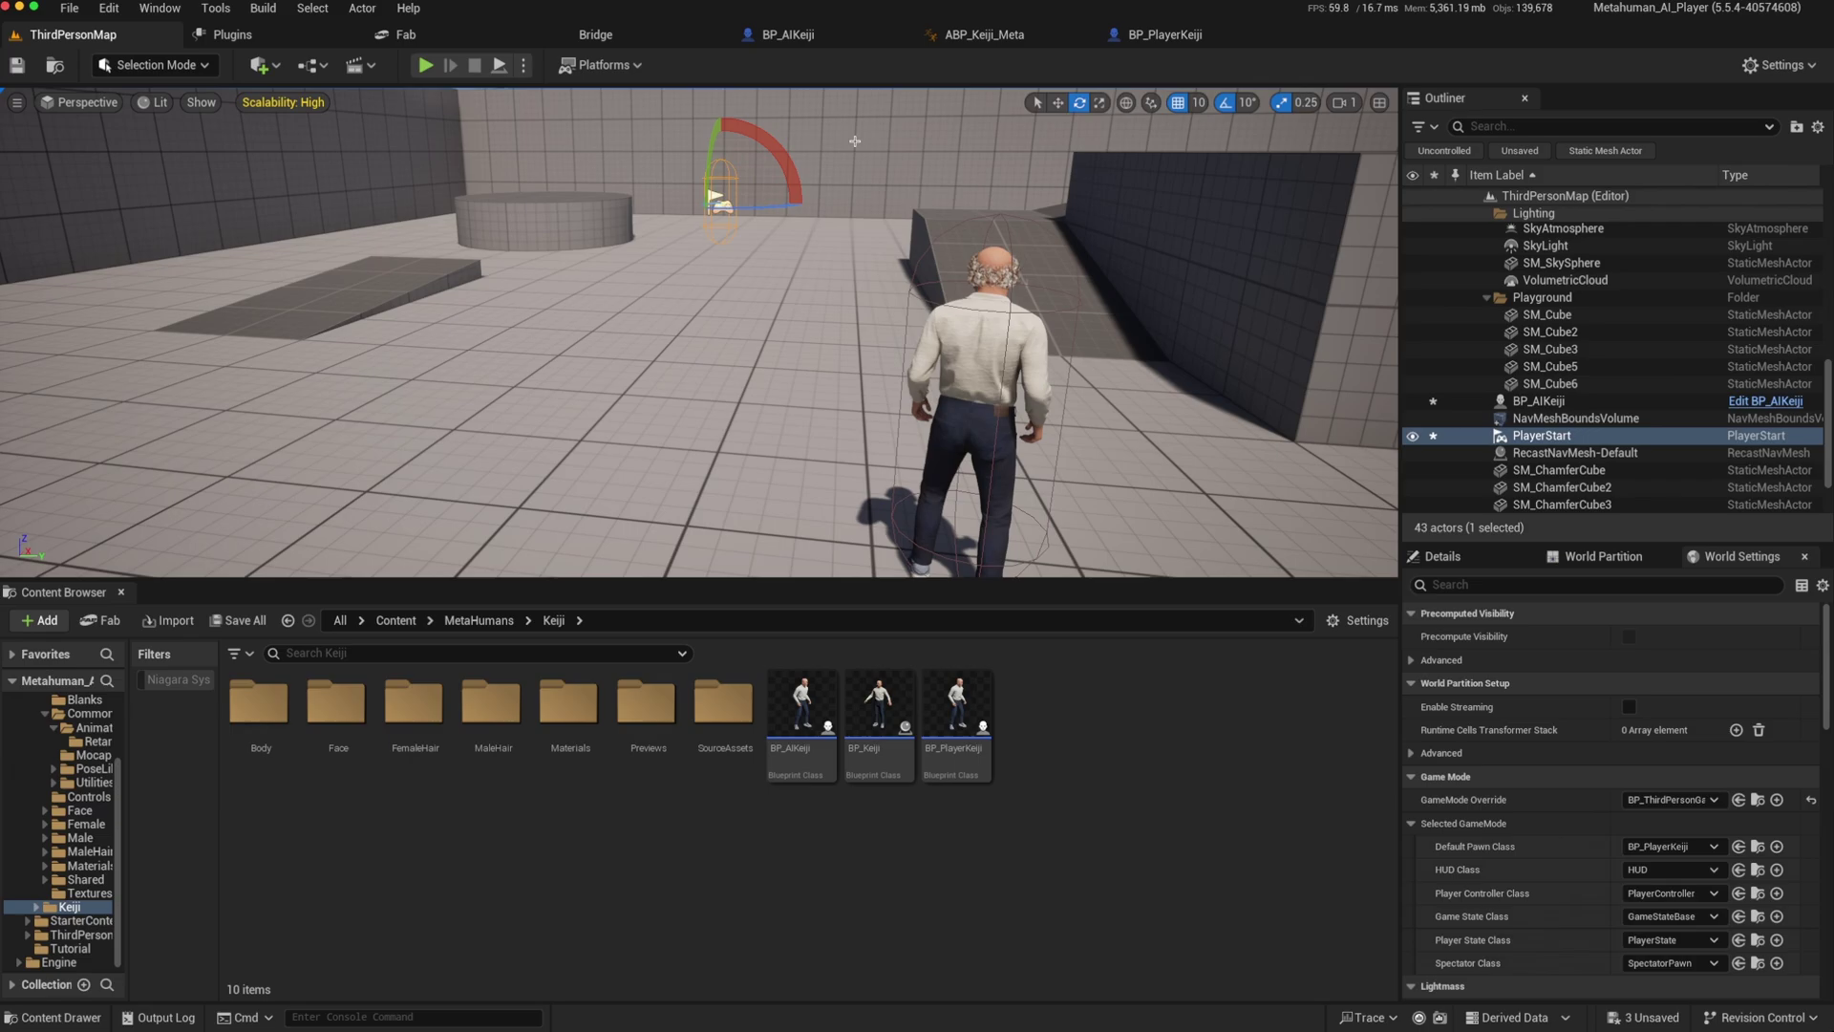
Step: Turn off Enable Simulation on the Hair component's Hair_S_RecedeMessy groom in BP_PlayerKeiji and save it
{"action": "left_click", "coordinate": [1164, 35]}
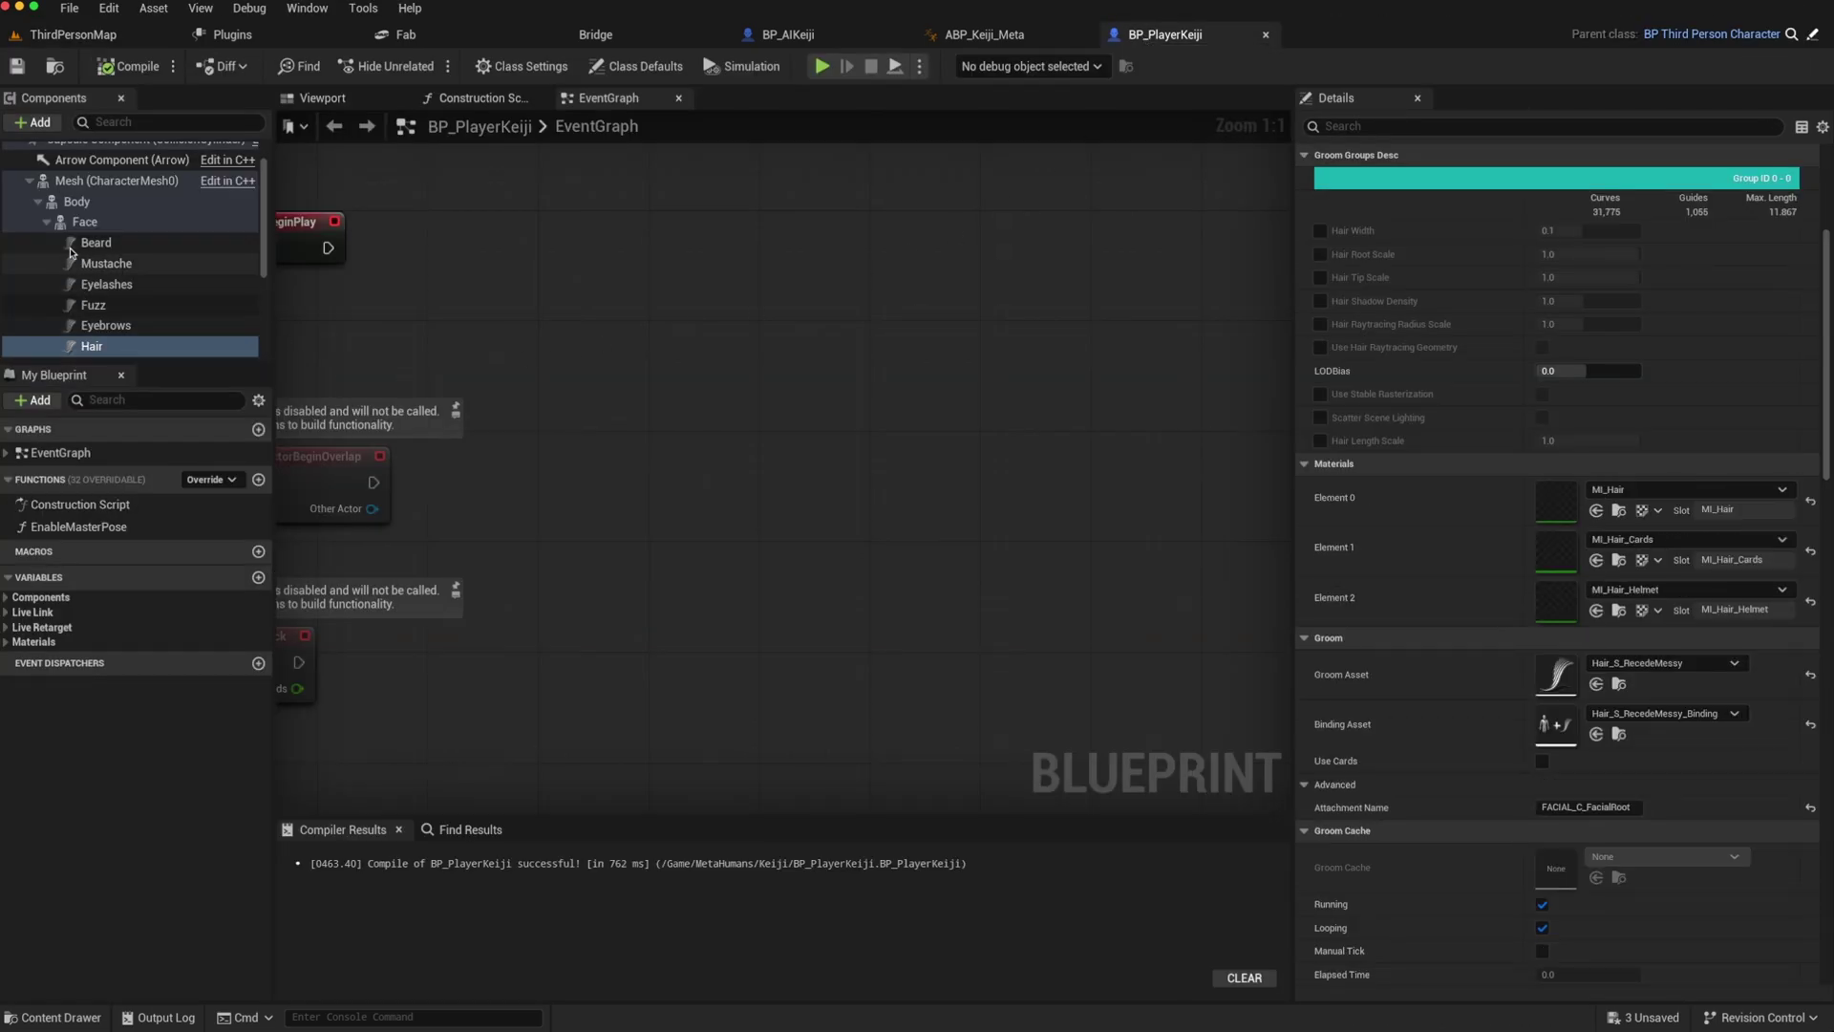
{"action": "left_click", "coordinate": [88, 346]}
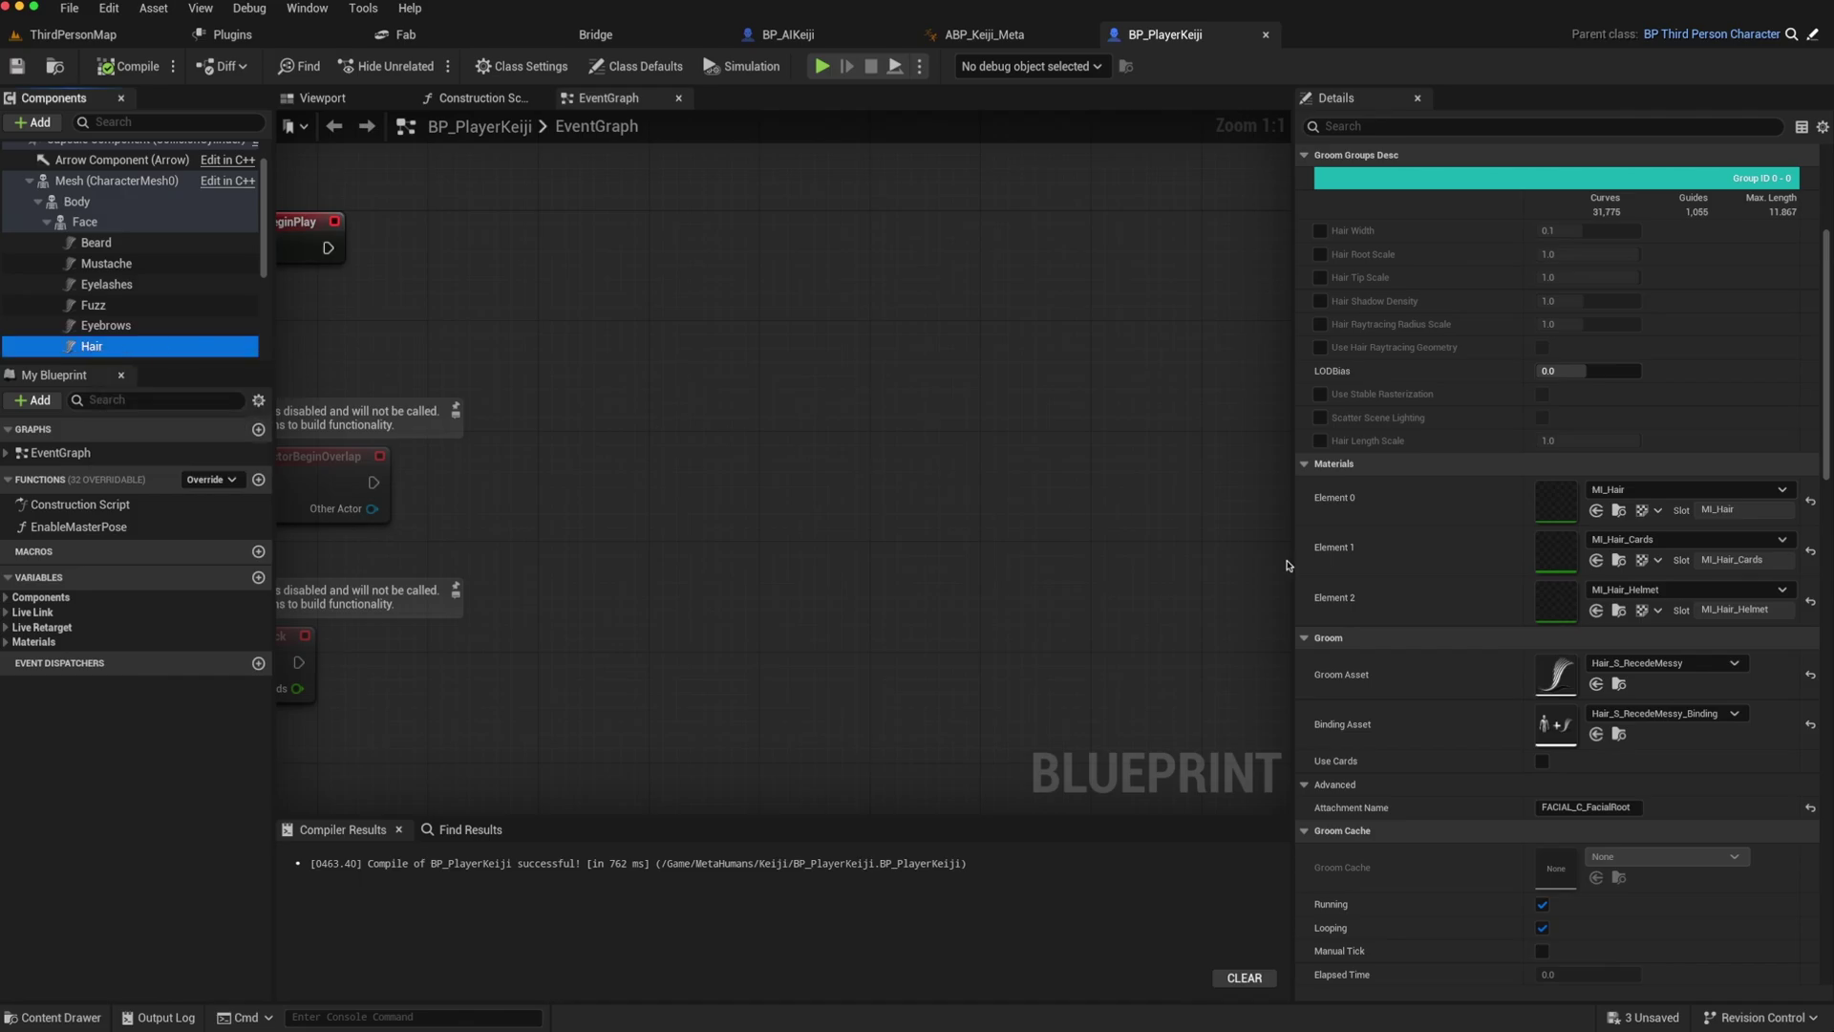
{"action": "double_click", "coordinate": [1553, 677]}
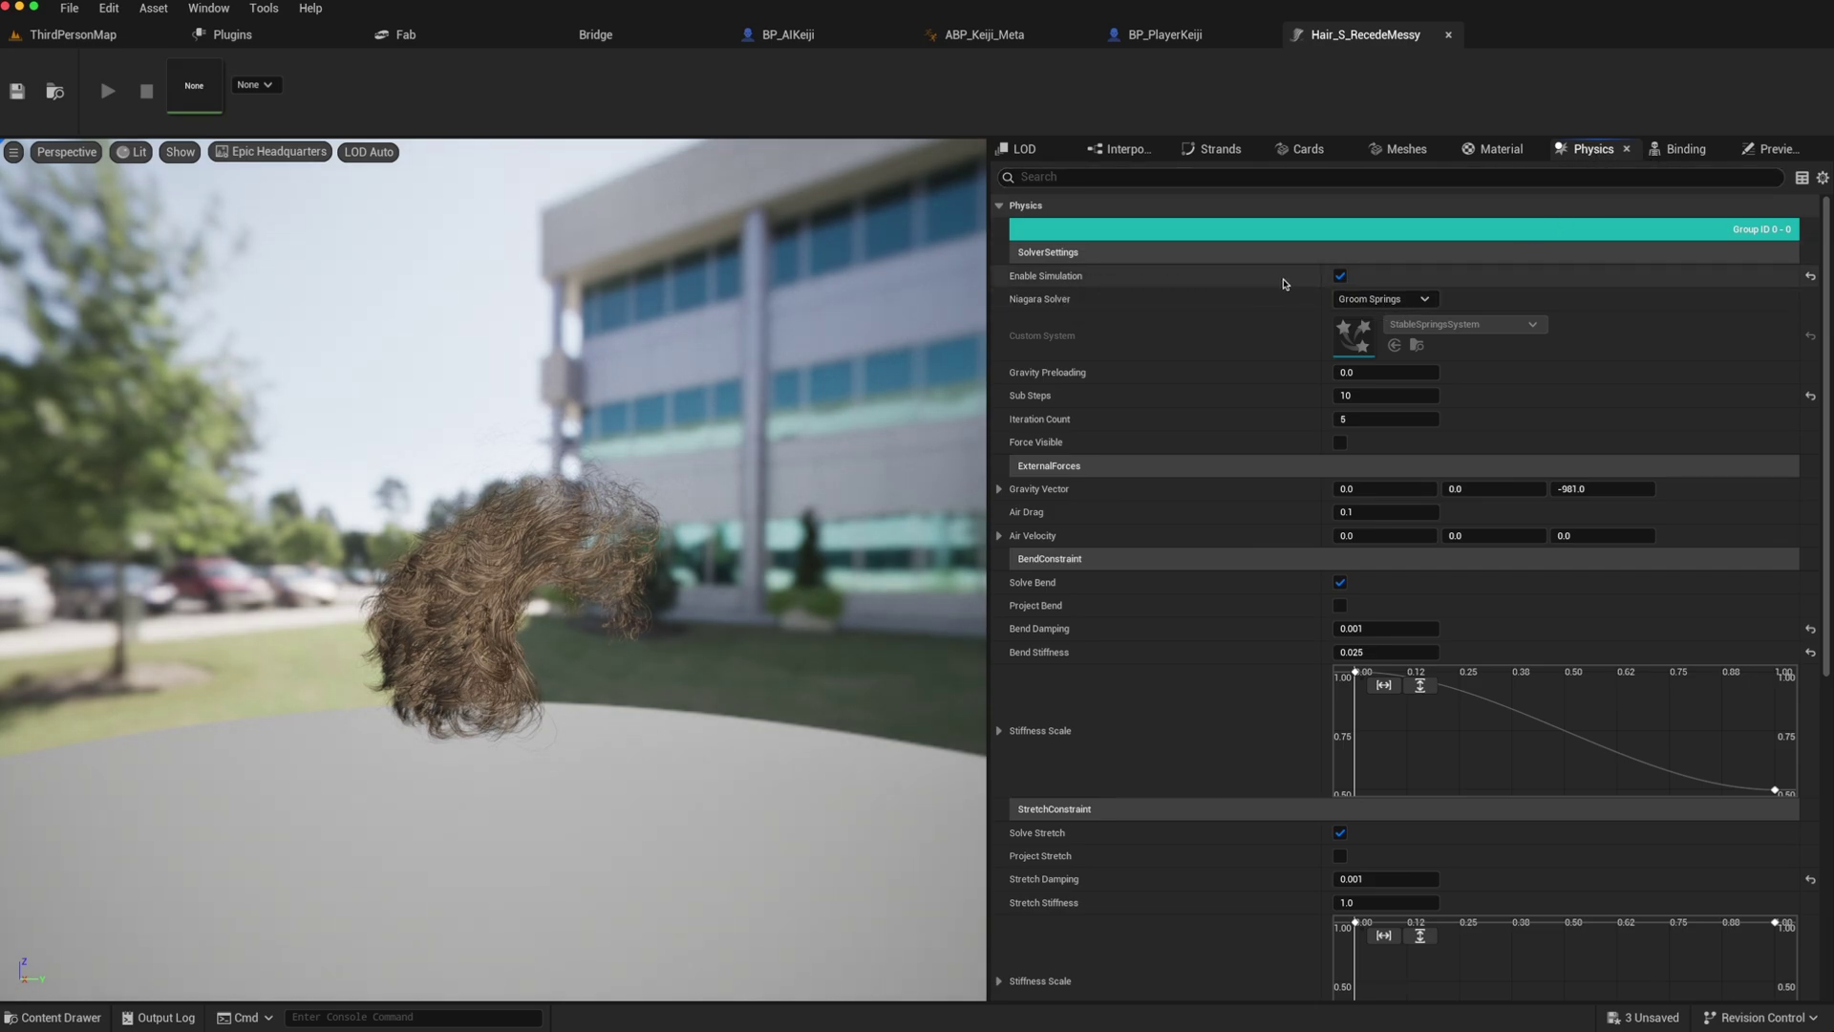
{"action": "left_click", "coordinate": [1340, 276]}
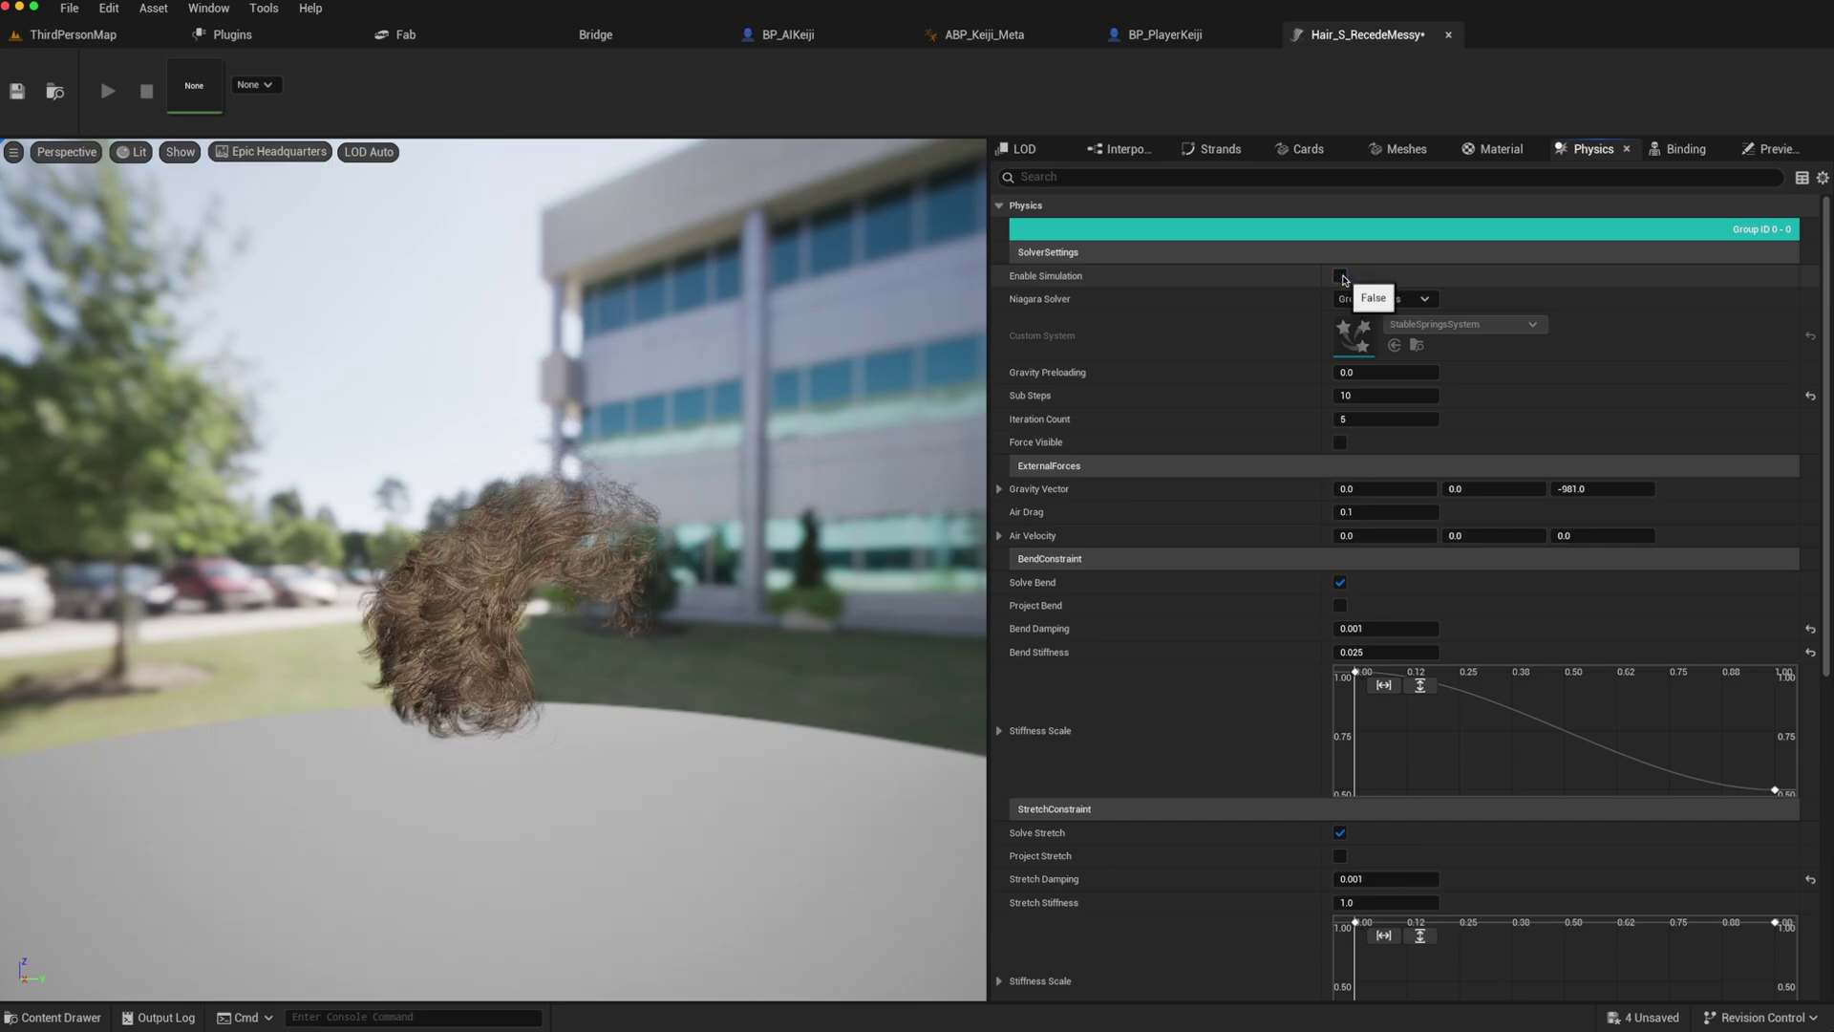
{"action": "left_click", "coordinate": [16, 91]}
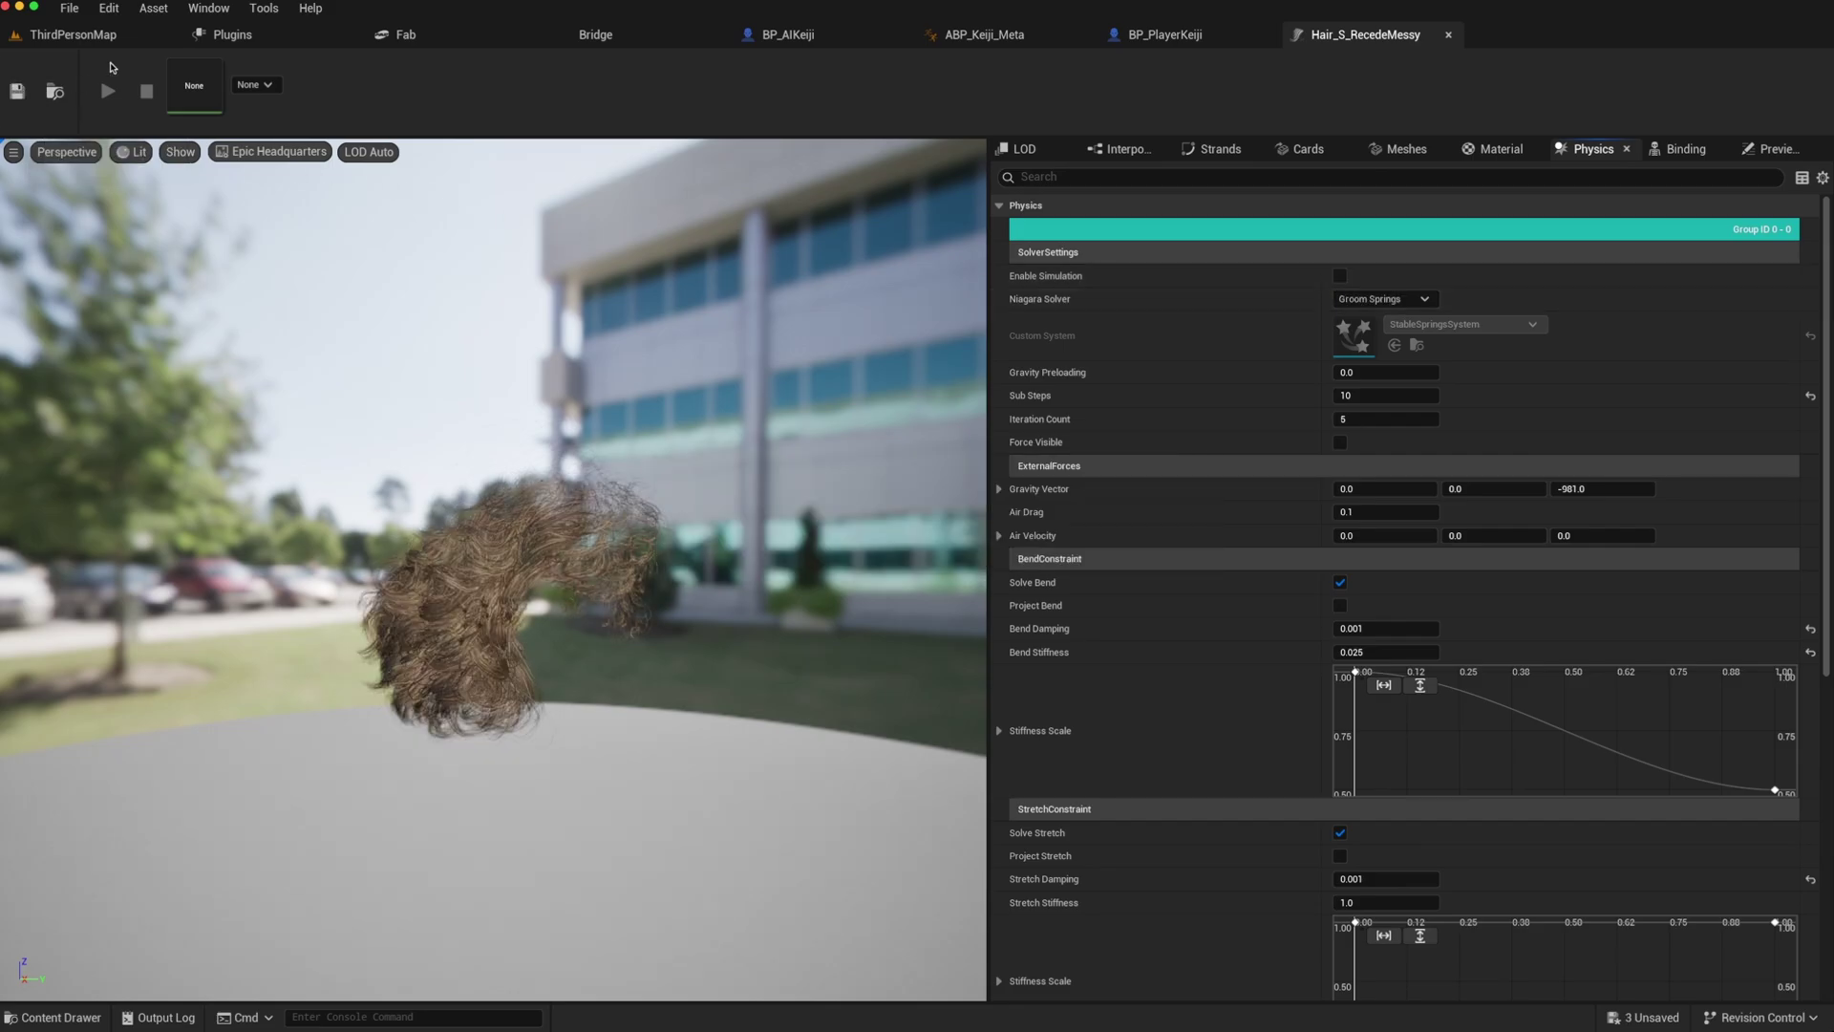
{"action": "left_click", "coordinate": [104, 41]}
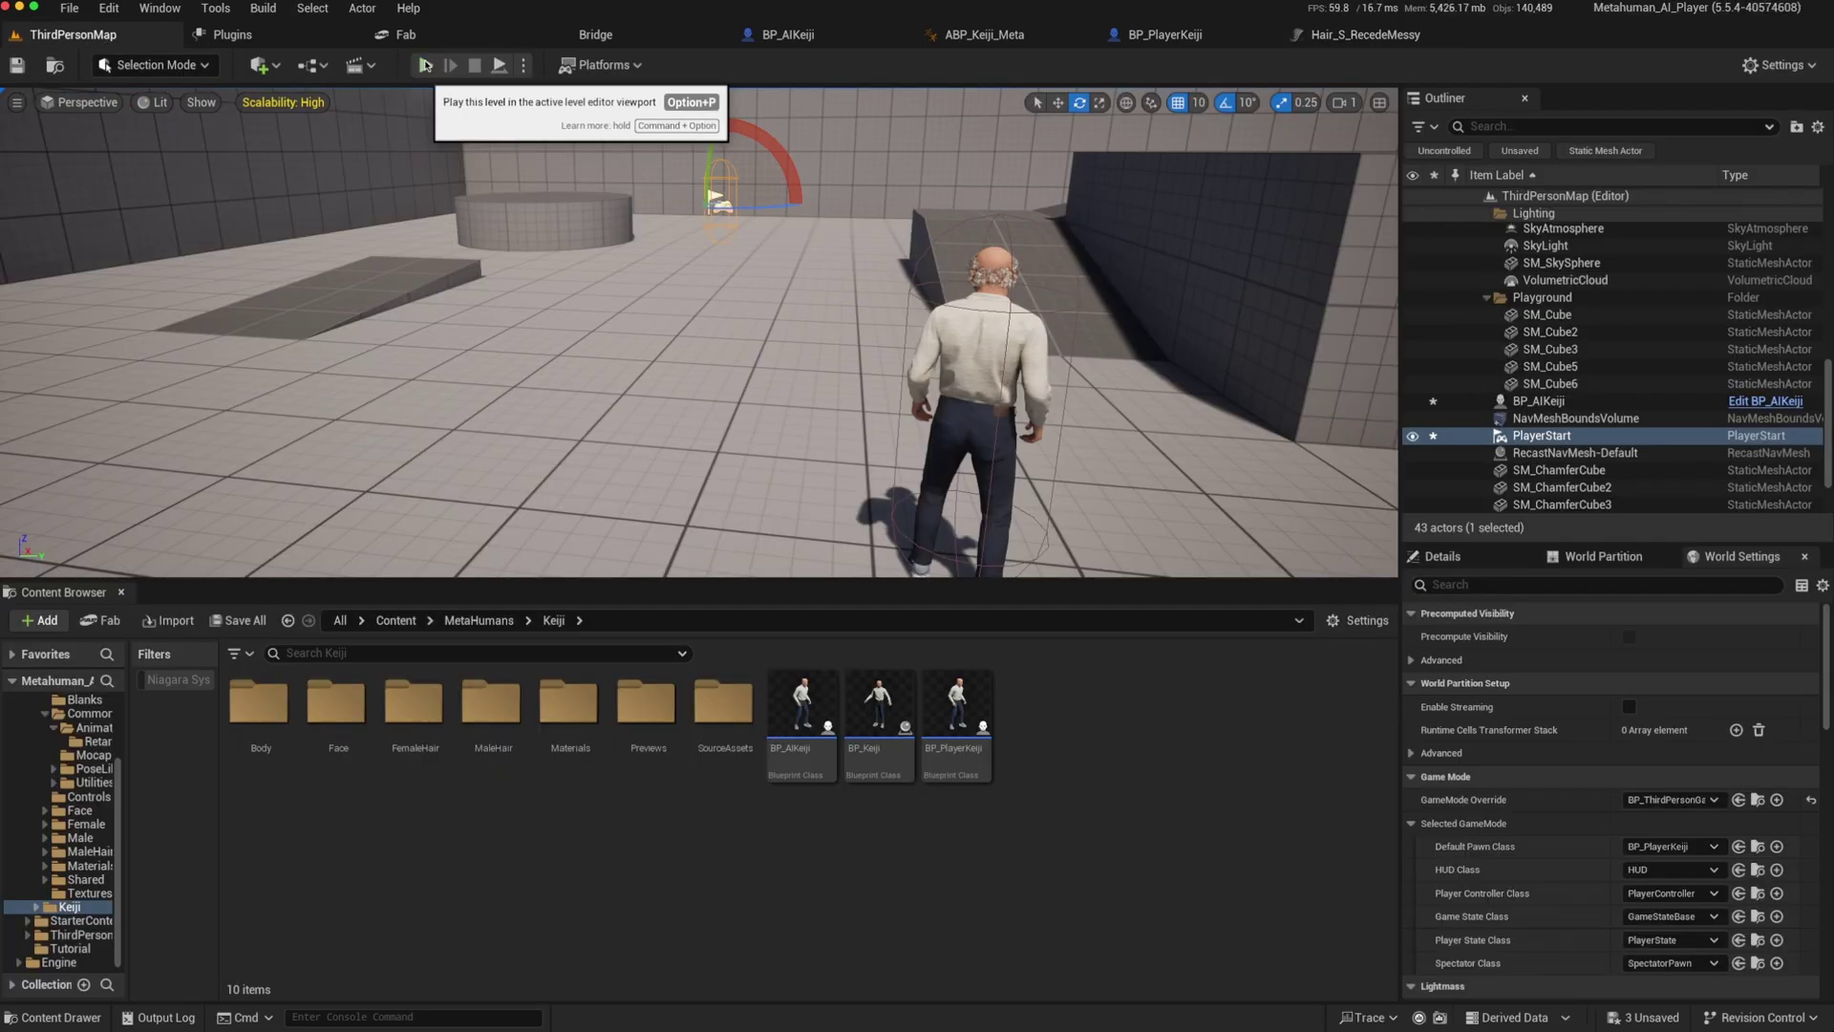
{"action": "left_click", "coordinate": [426, 65]}
{"action": "key", "text": "w"}
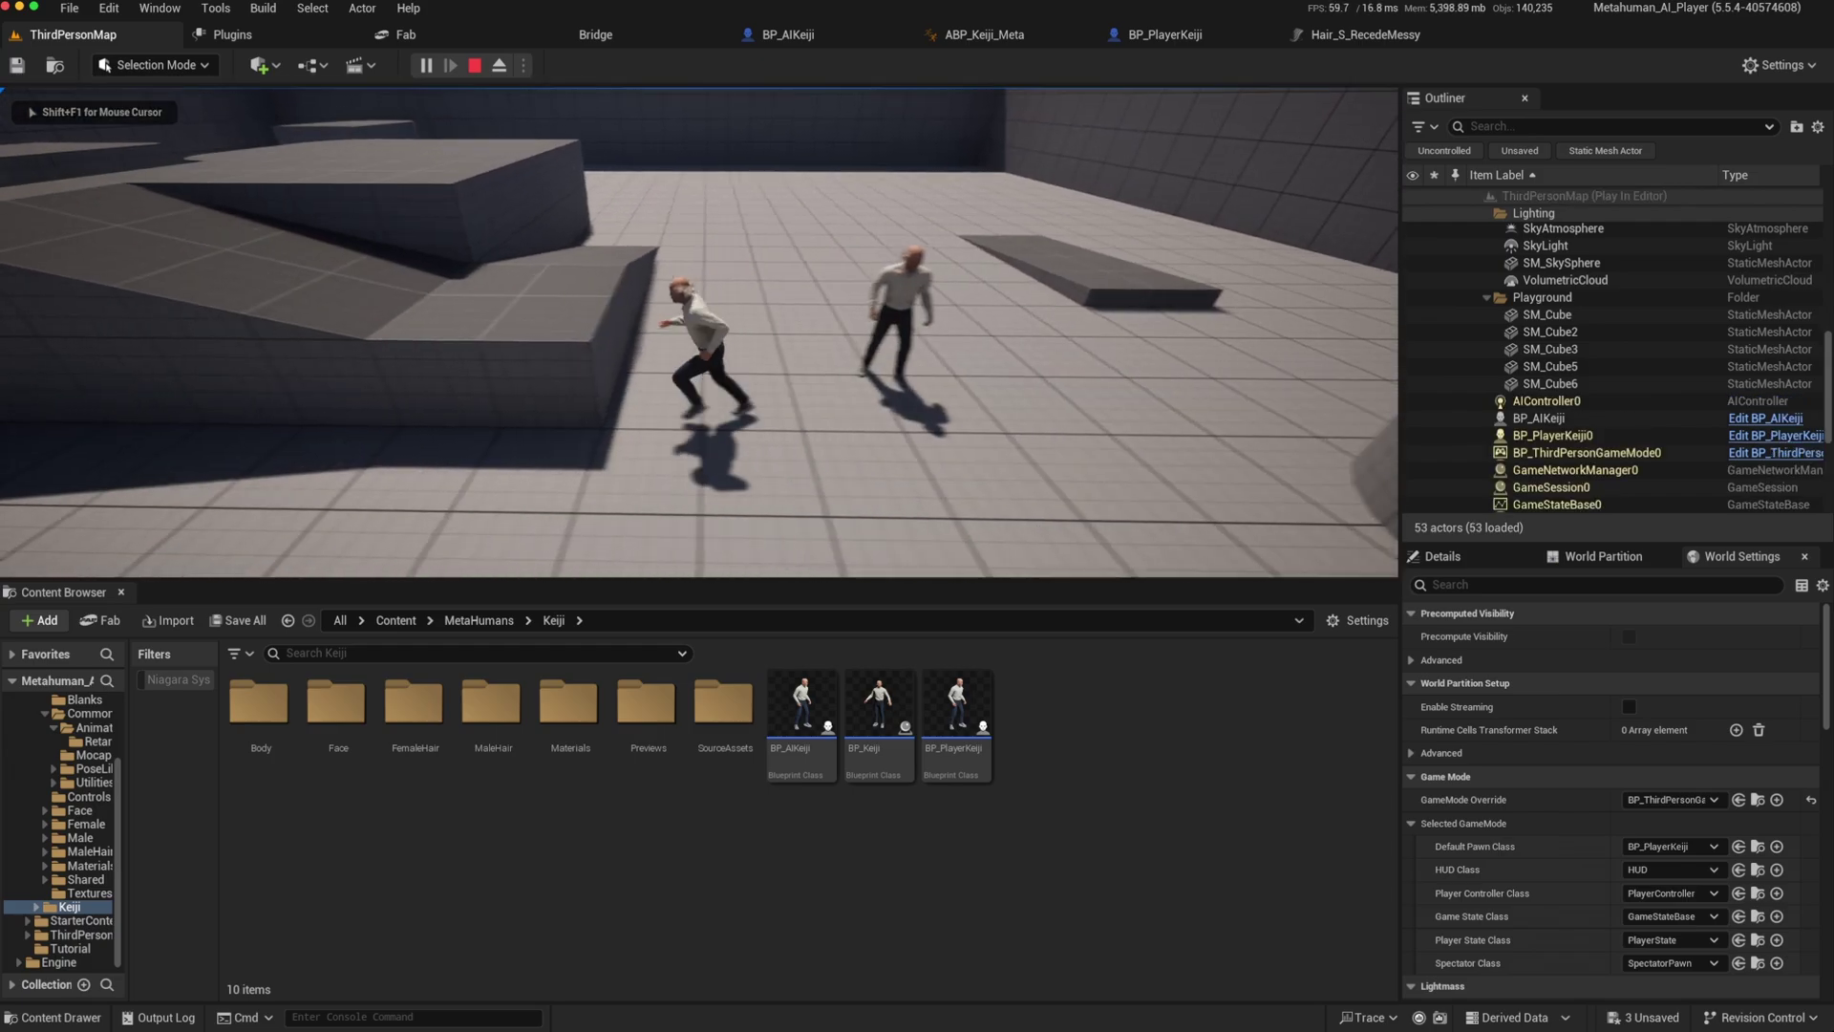
{"action": "key", "text": "w"}
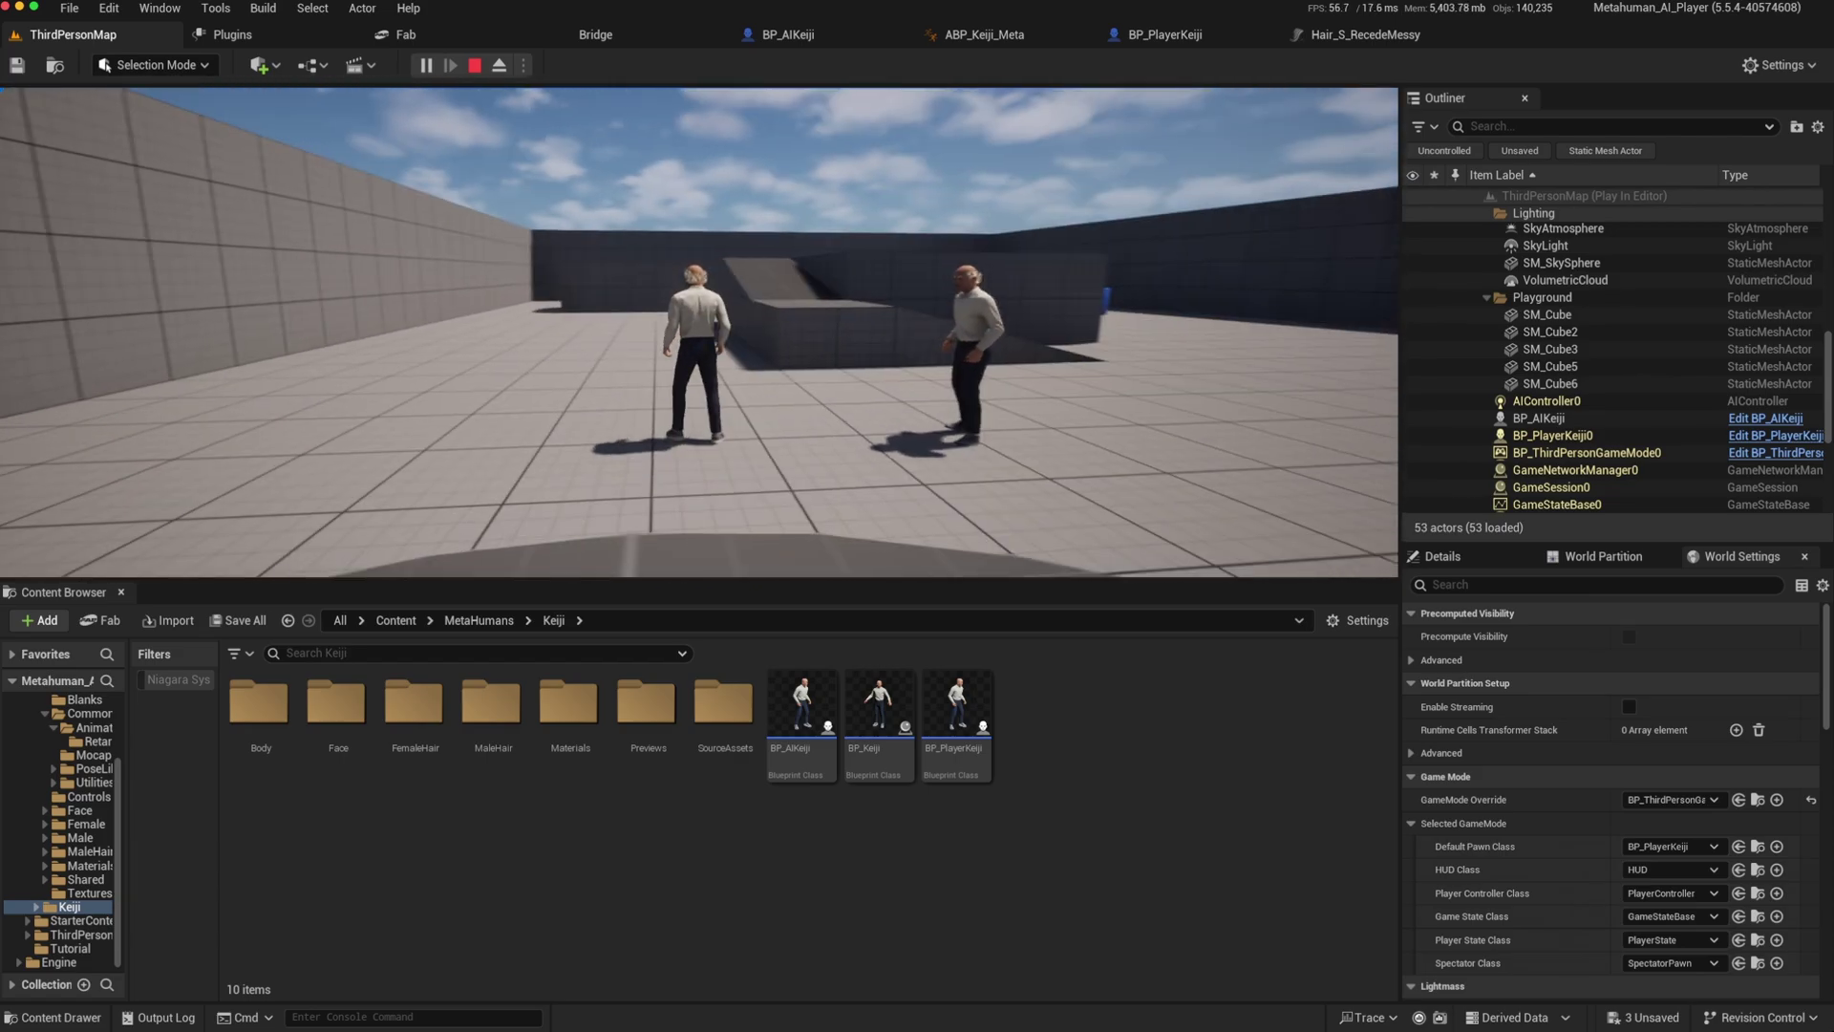
{"action": "key", "text": "w"}
{"action": "key", "text": "s"}
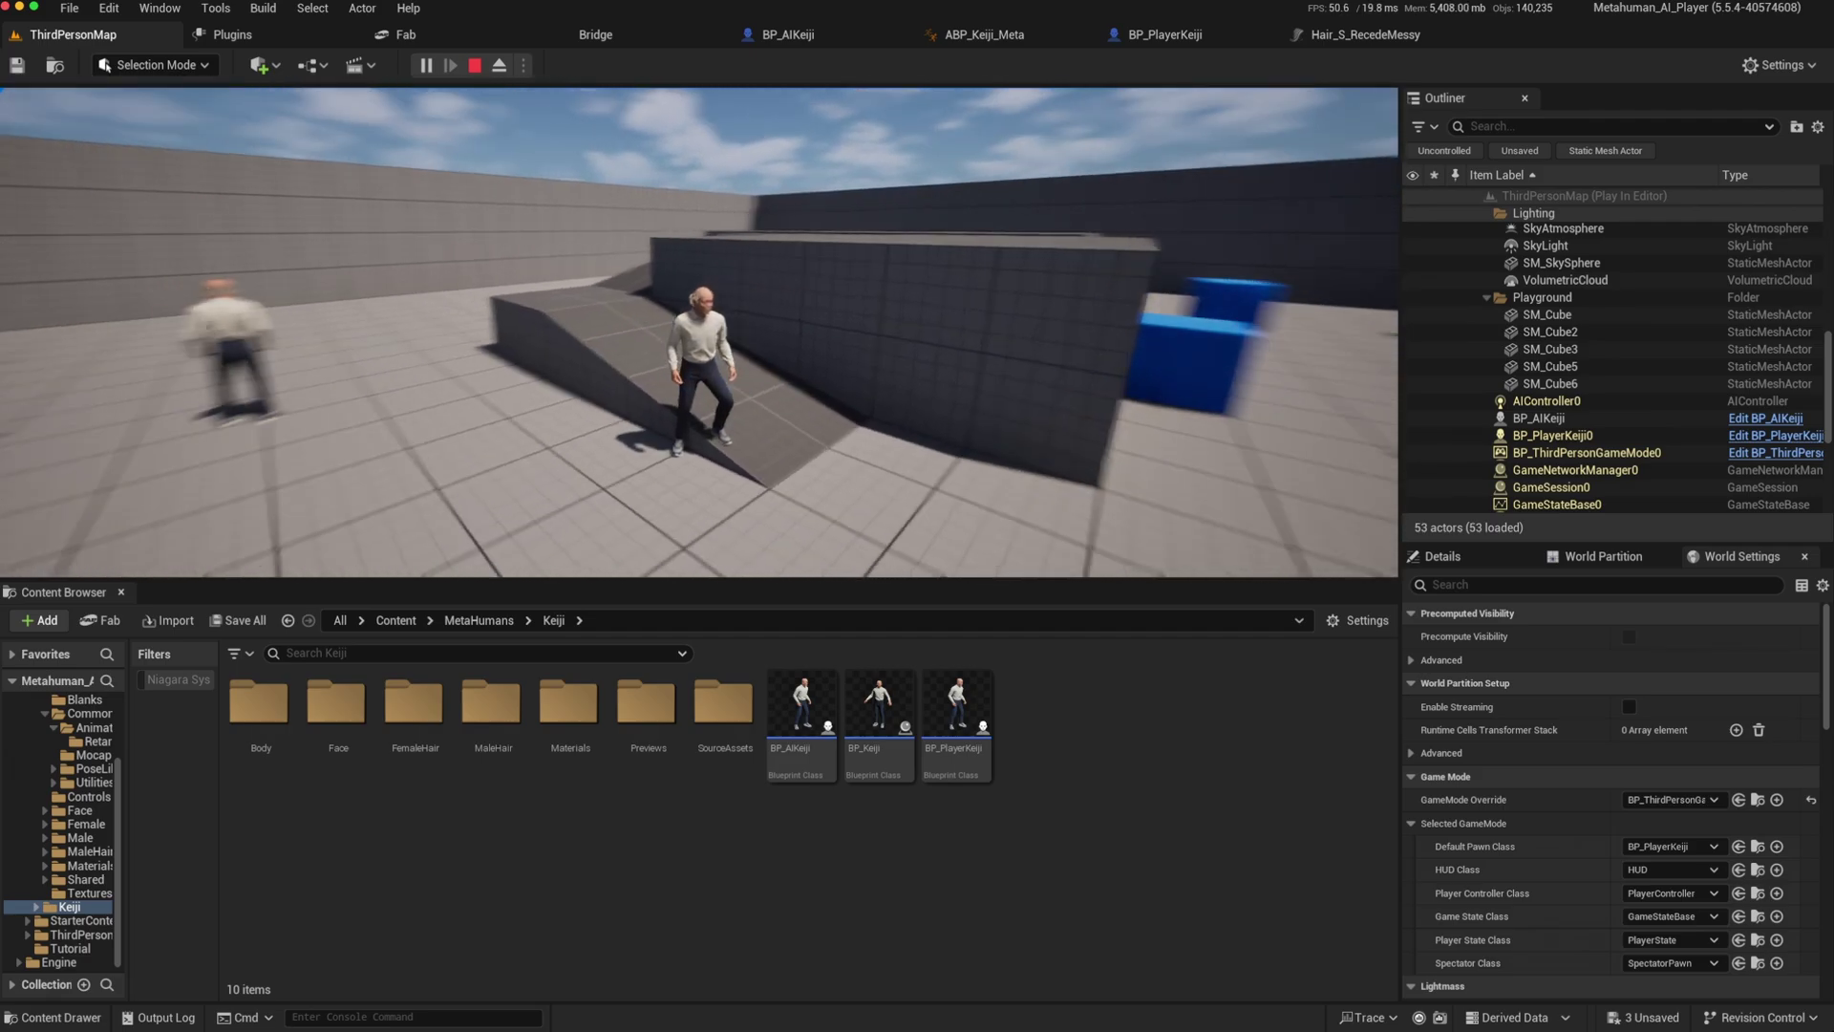
{"action": "key", "text": "Escape"}
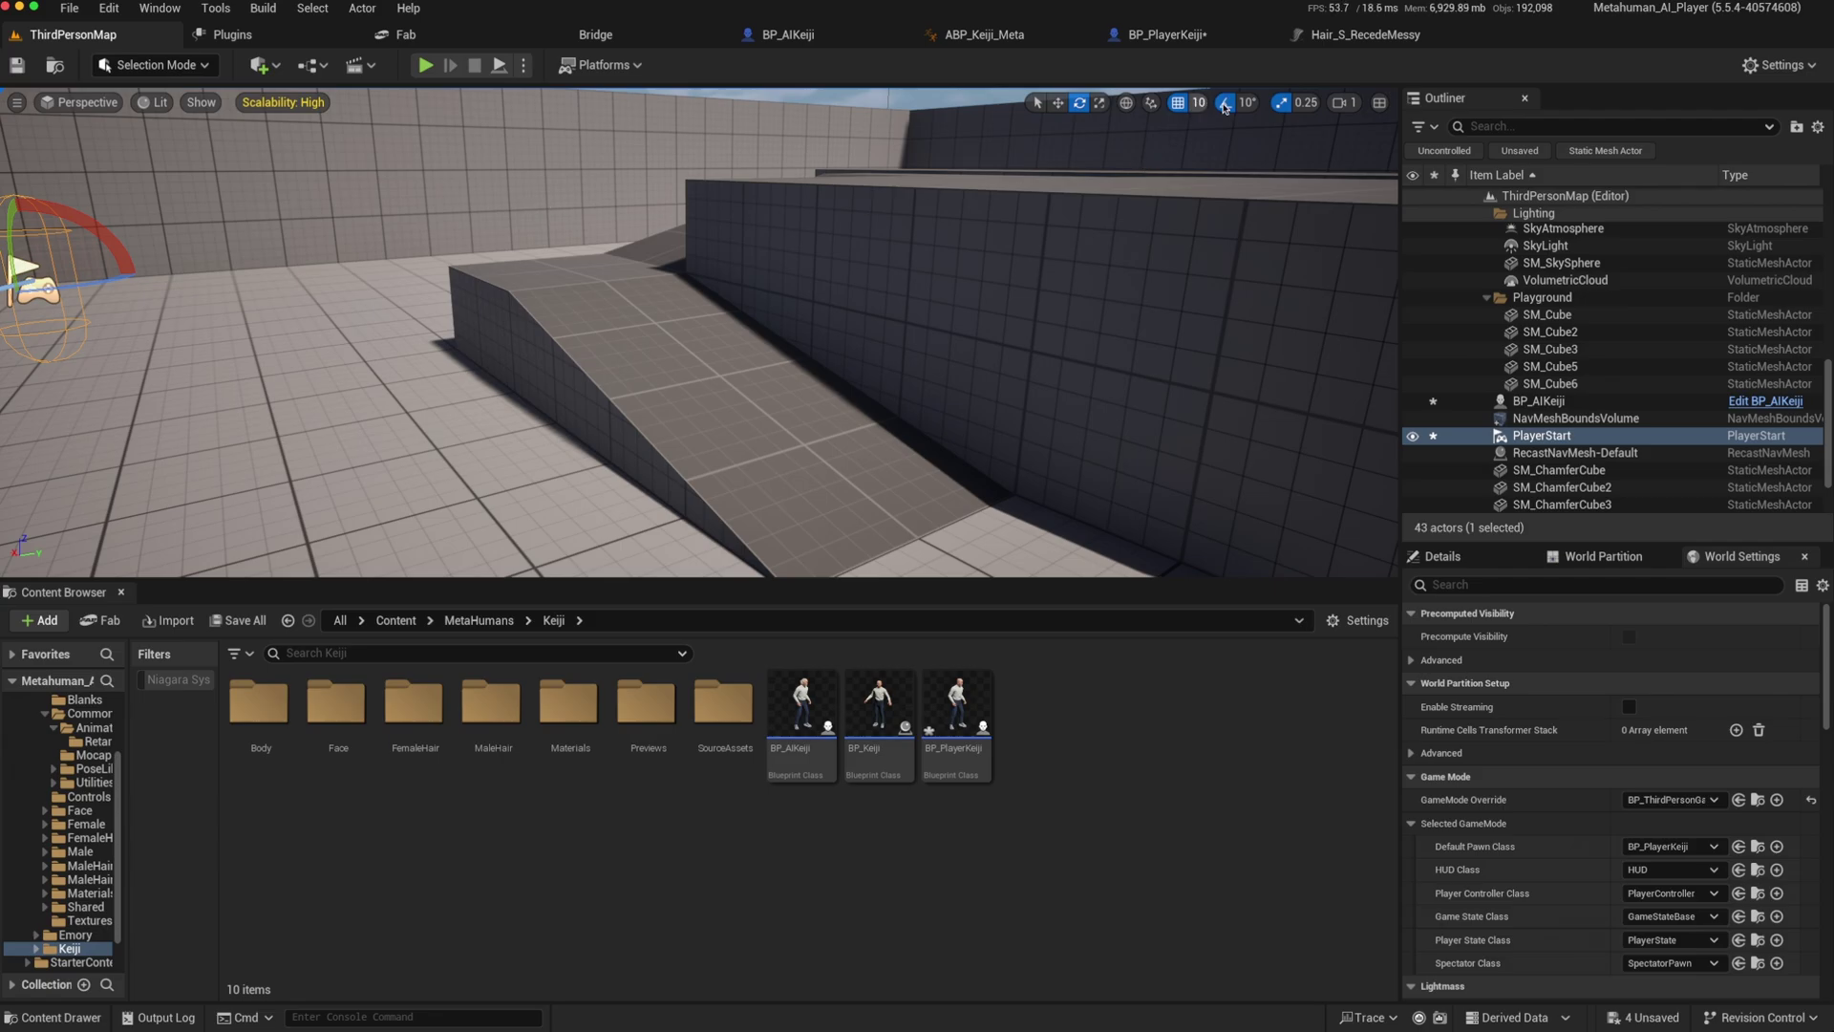
Step: Look over the Hair_S_RecedeMessy physics settings, then go back to BP_PlayerKeiji
{"action": "left_click", "coordinate": [1355, 36]}
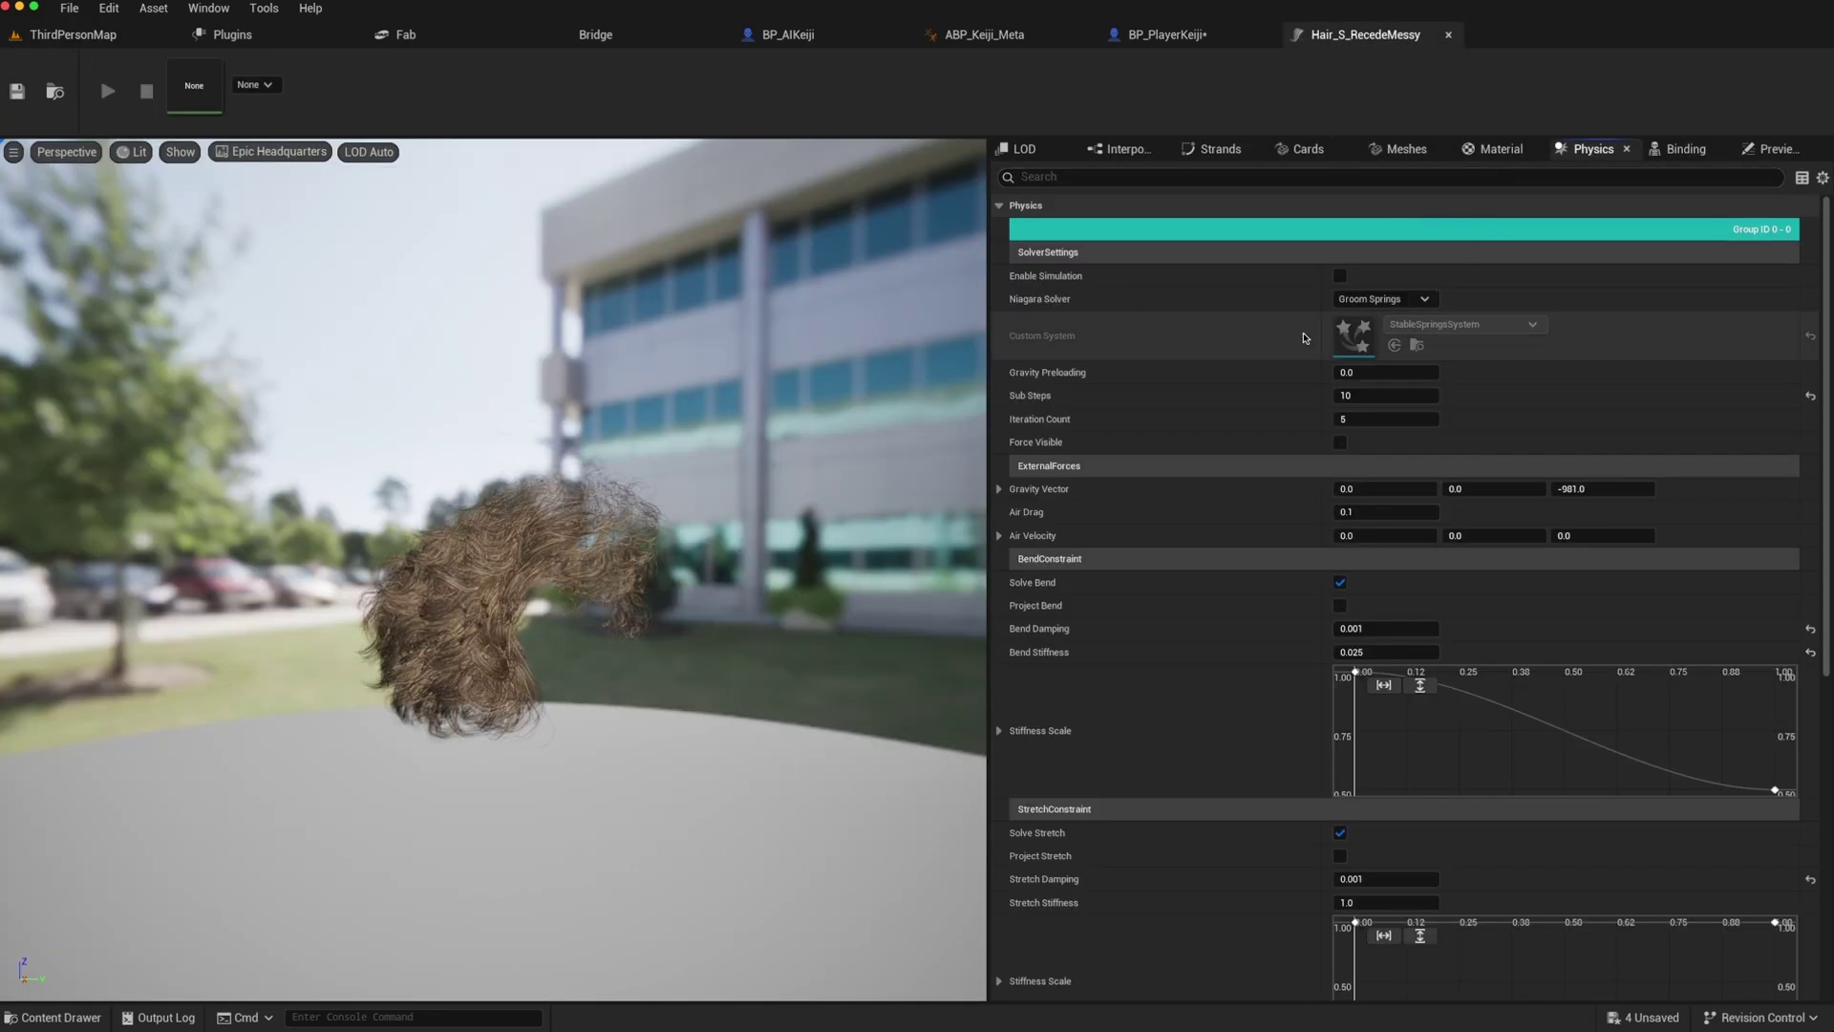
{"action": "scroll", "coordinate": [1242, 442], "scroll_direction": "down", "scroll_amount": 1}
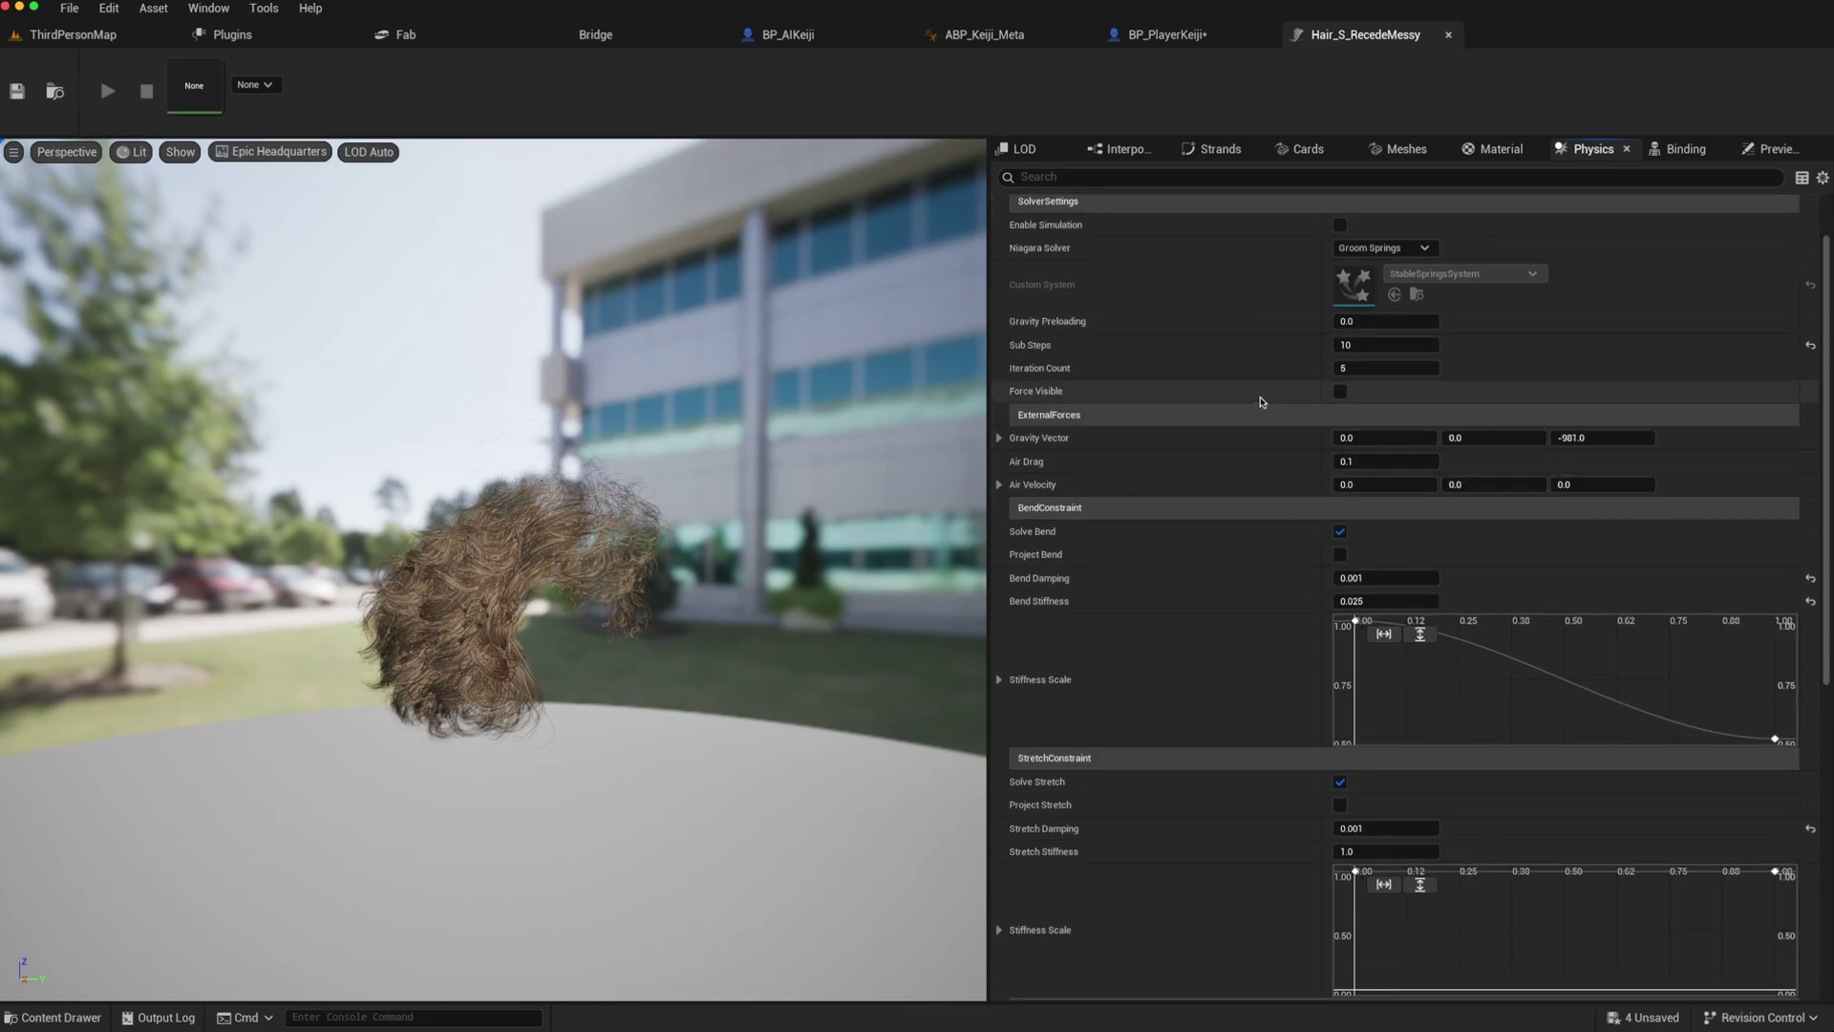
{"action": "left_click", "coordinate": [1168, 34]}
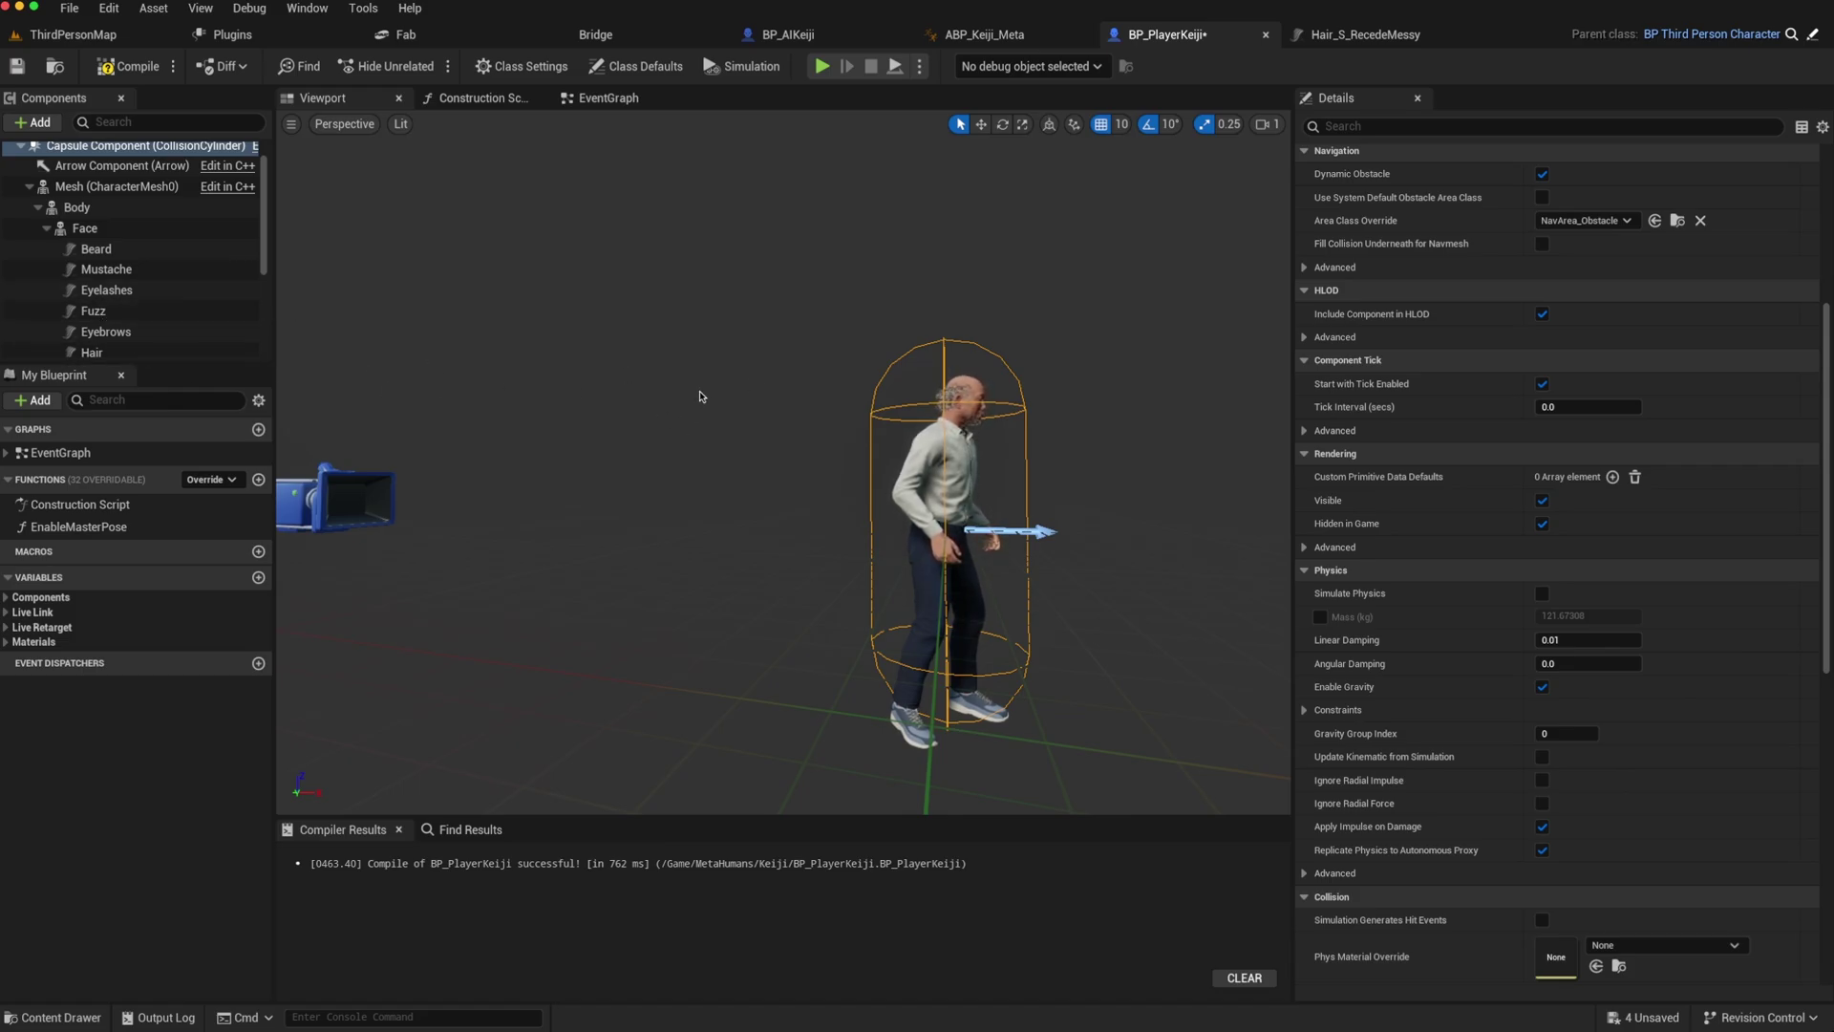
Step: Set the Hair component's groom to Hair_S_Coil and its binding to Hair_S_Coil_Binding
{"action": "left_click", "coordinate": [94, 355]}
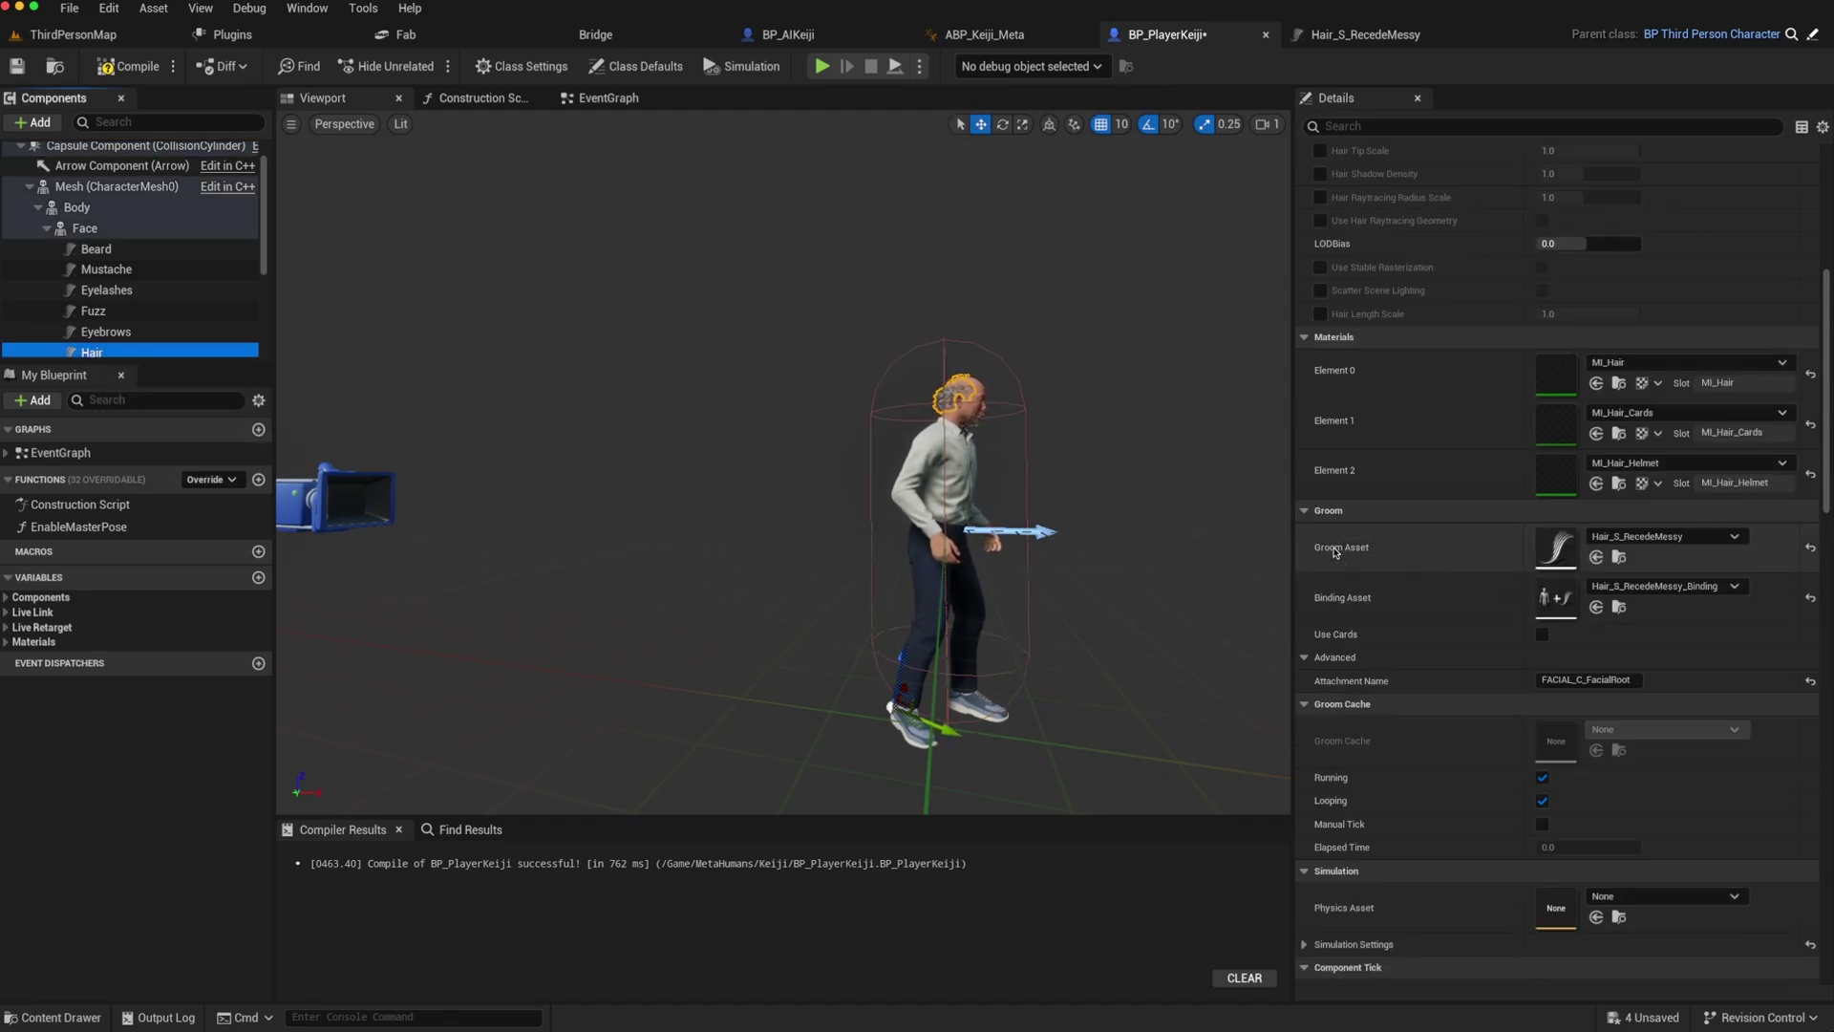
{"action": "left_click", "coordinate": [1734, 536]}
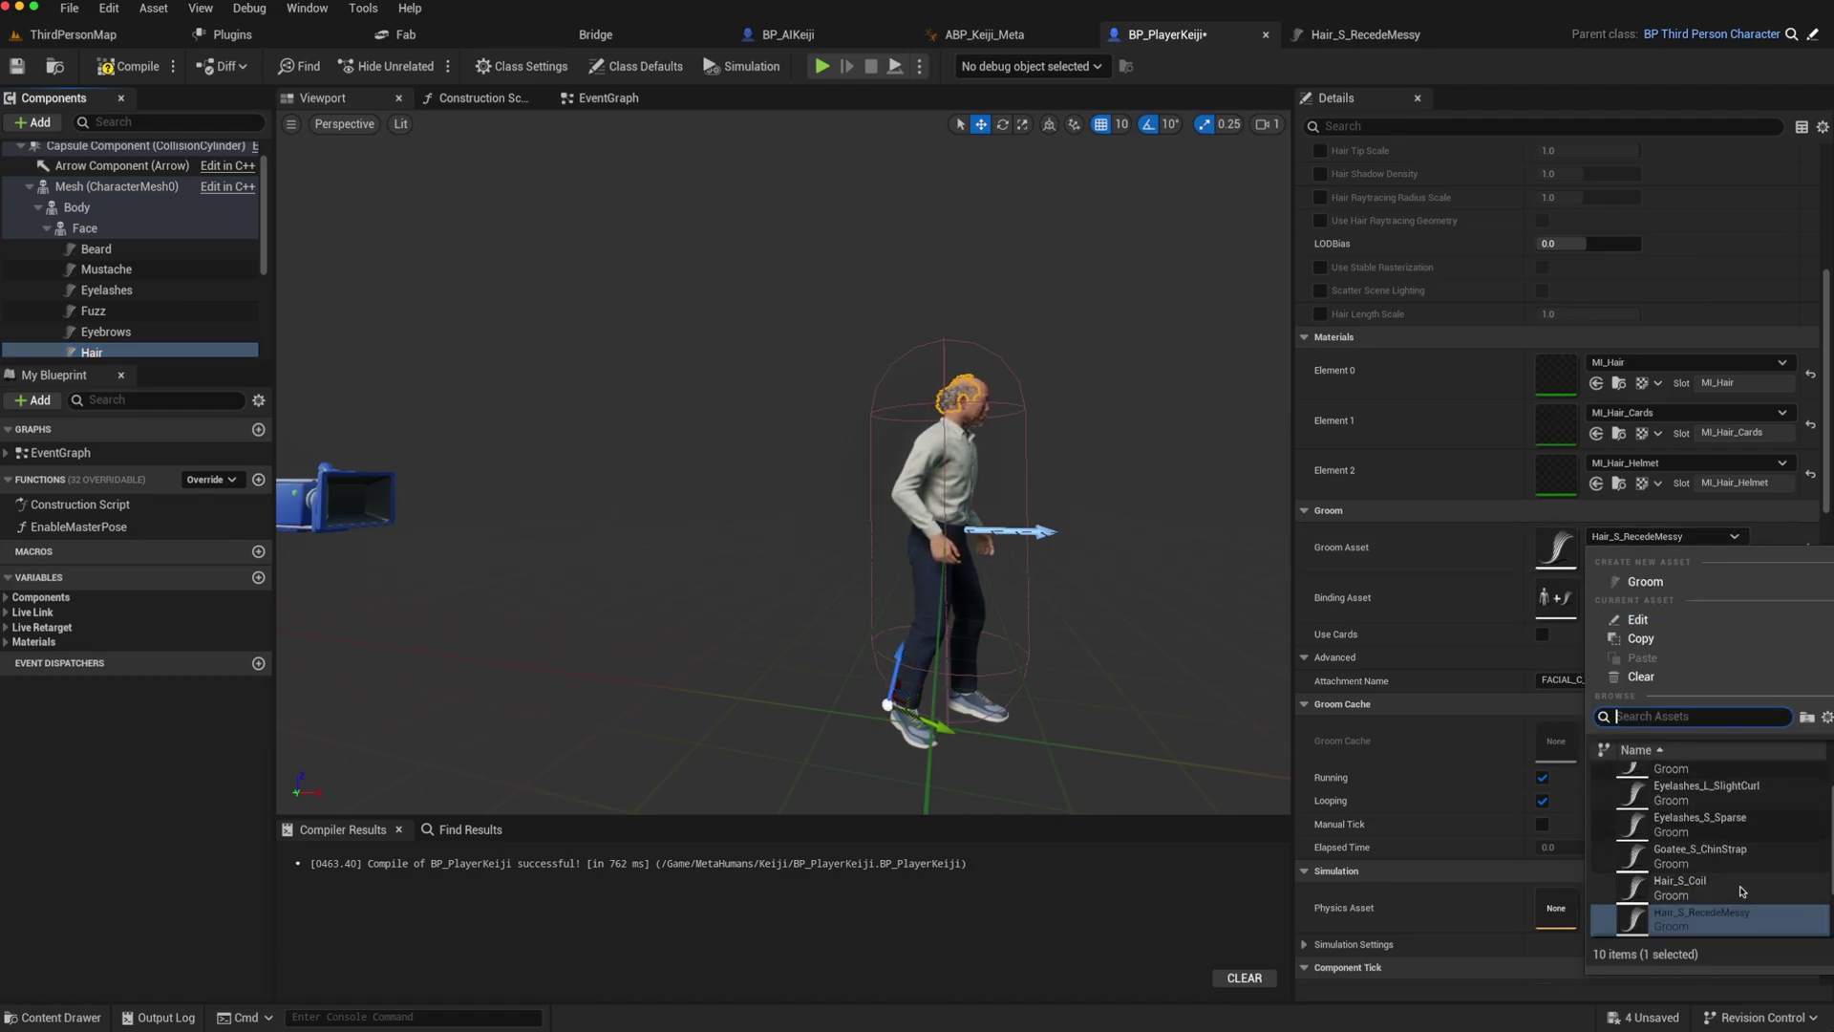
{"action": "left_click", "coordinate": [1672, 889]}
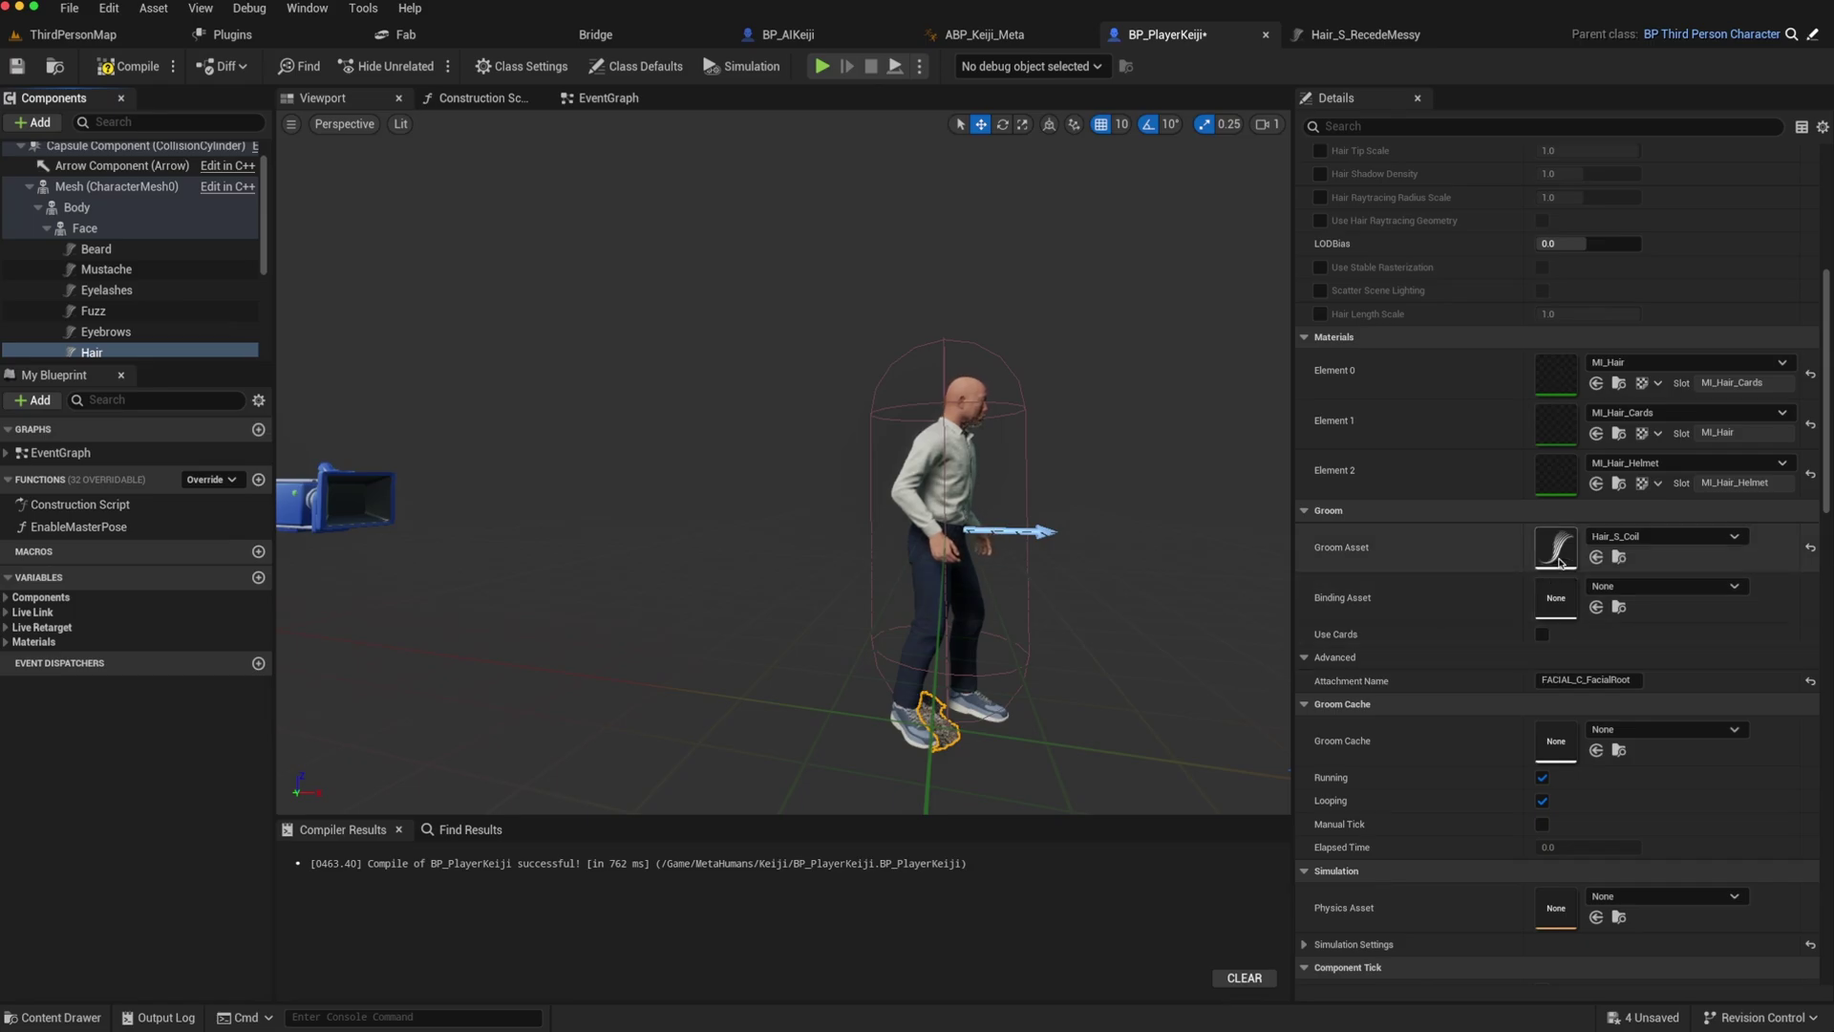
{"action": "left_click", "coordinate": [1710, 587]}
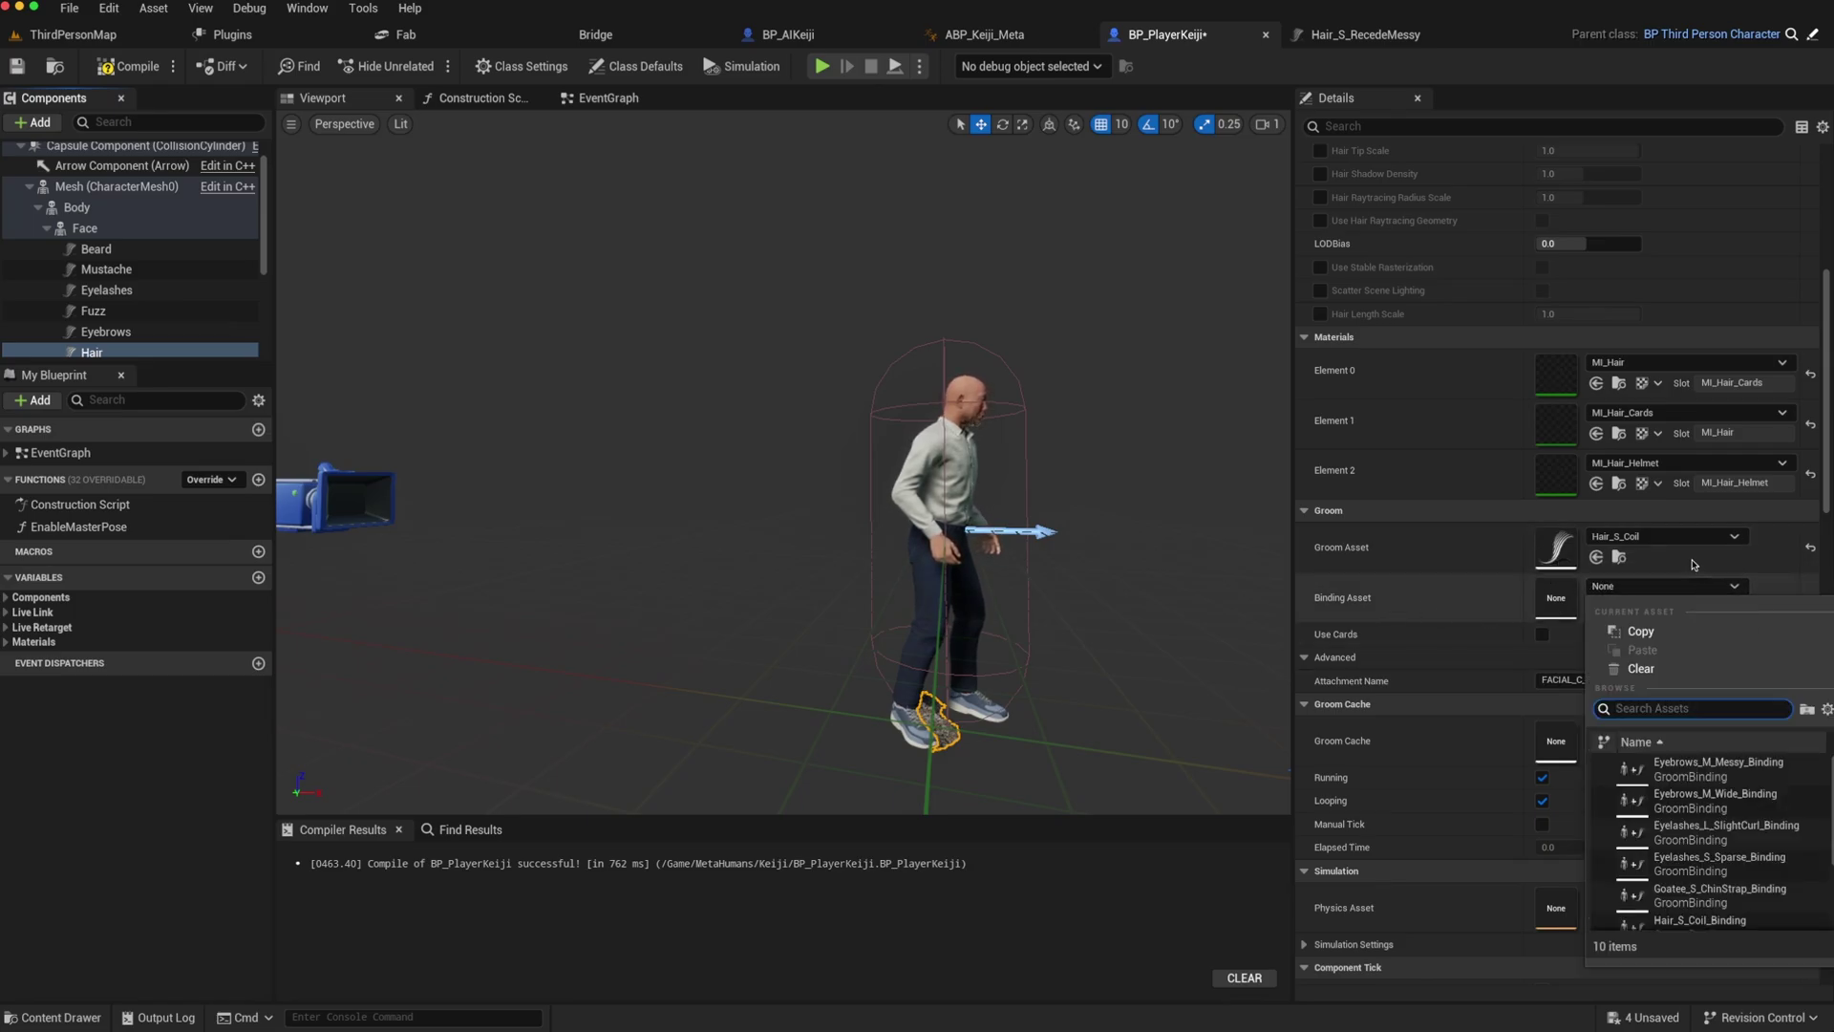
{"action": "left_click", "coordinate": [1675, 917]}
{"action": "right_click_drag", "start_coordinate": [784, 573], "coordinate": [819, 667]}
{"action": "left_click", "coordinate": [617, 639]}
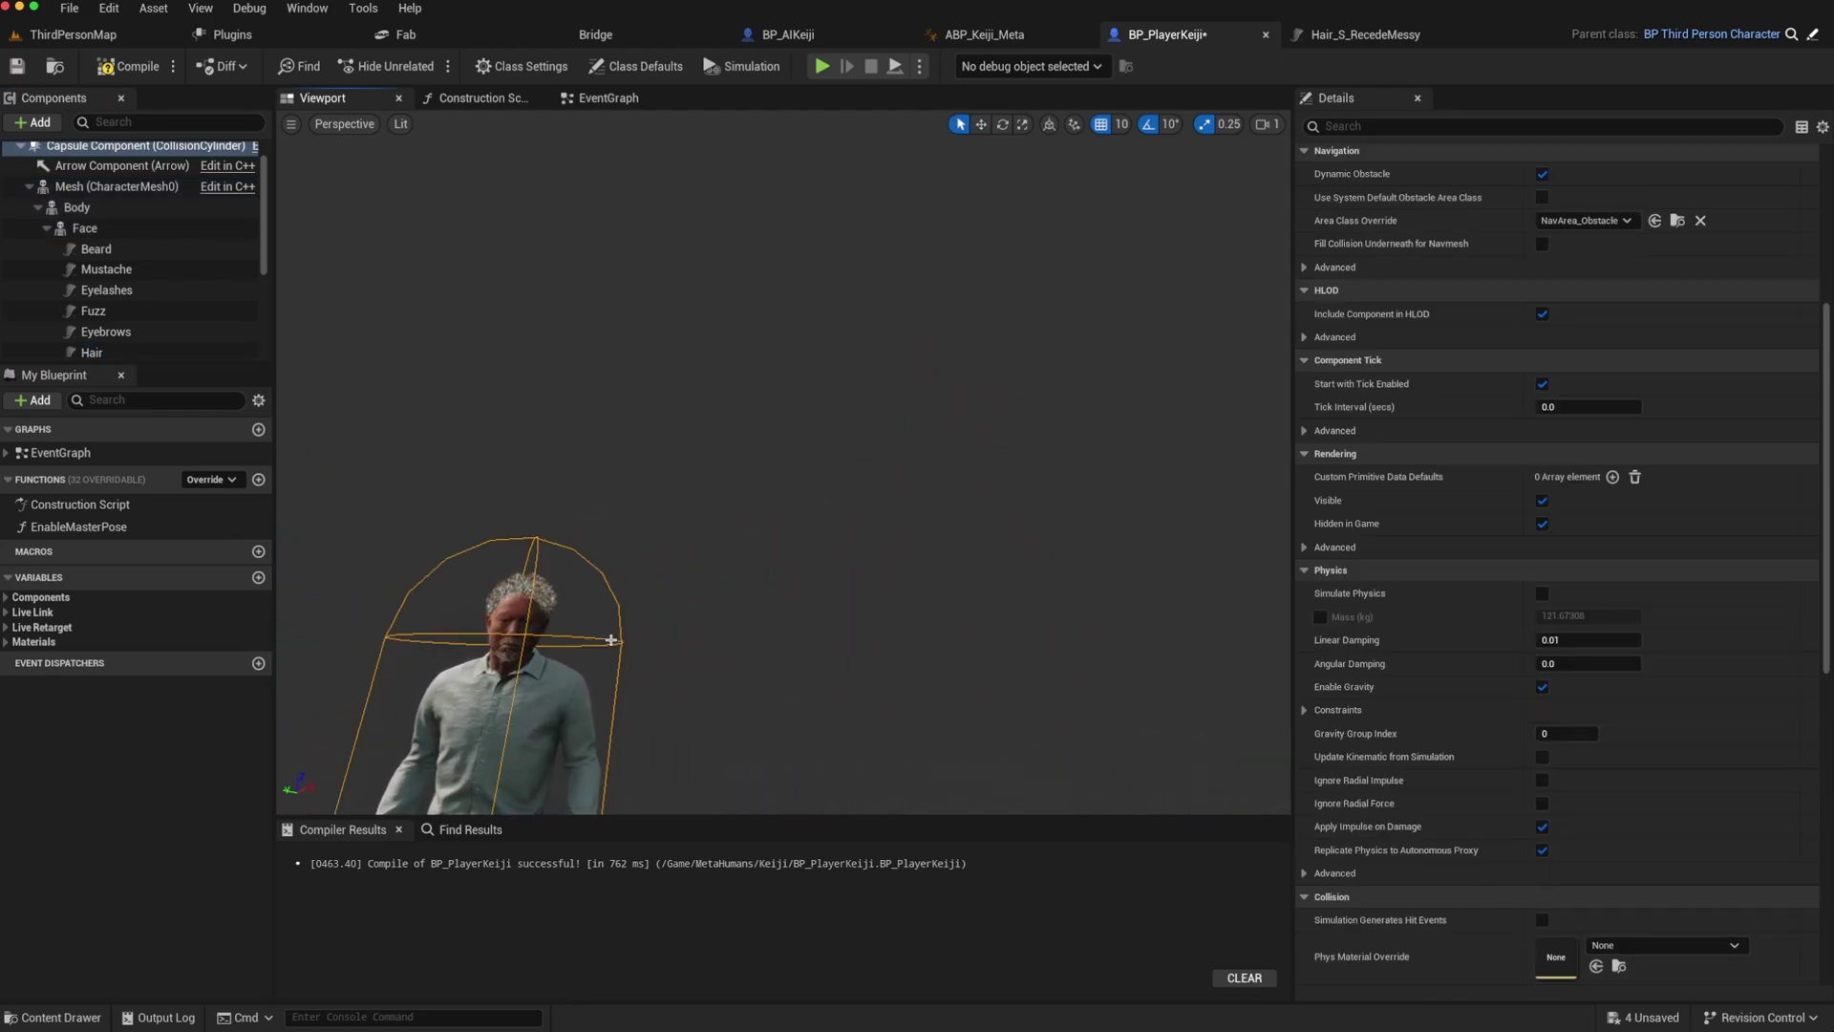
{"action": "left_click", "coordinate": [524, 592]}
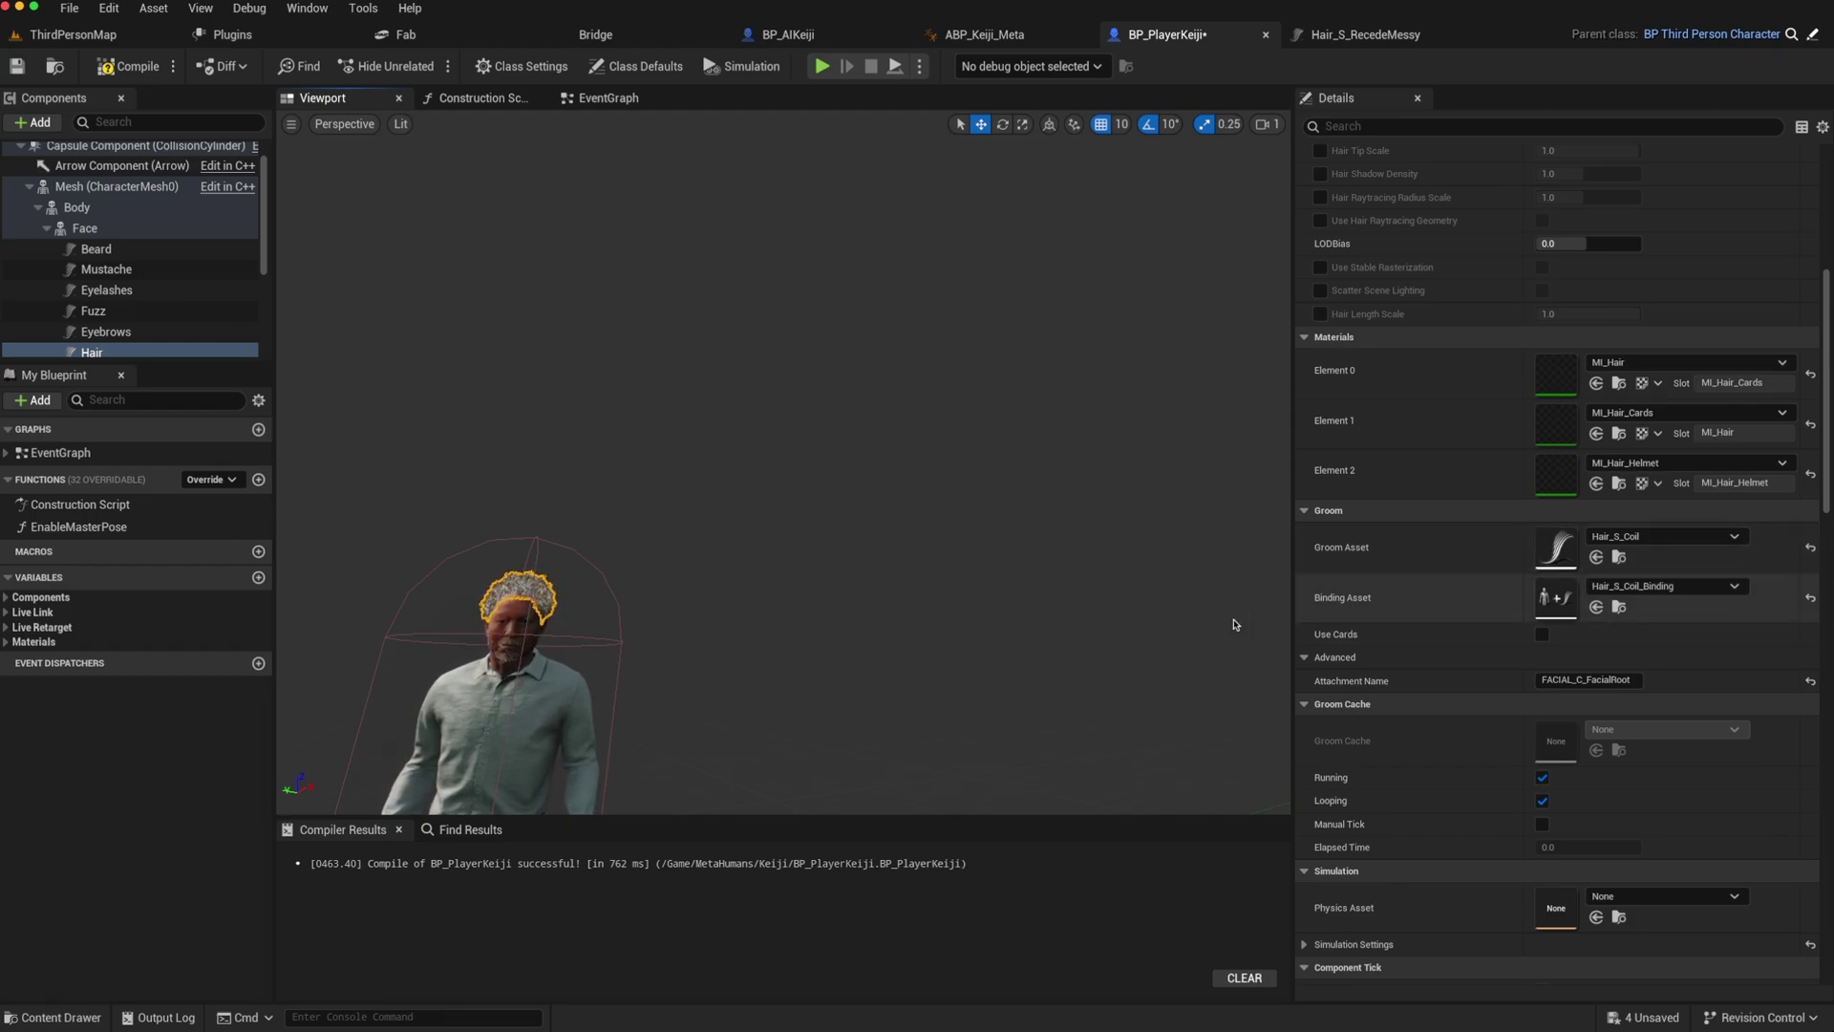
{"action": "middle_click_drag", "start_coordinate": [937, 704], "coordinate": [812, 707]}
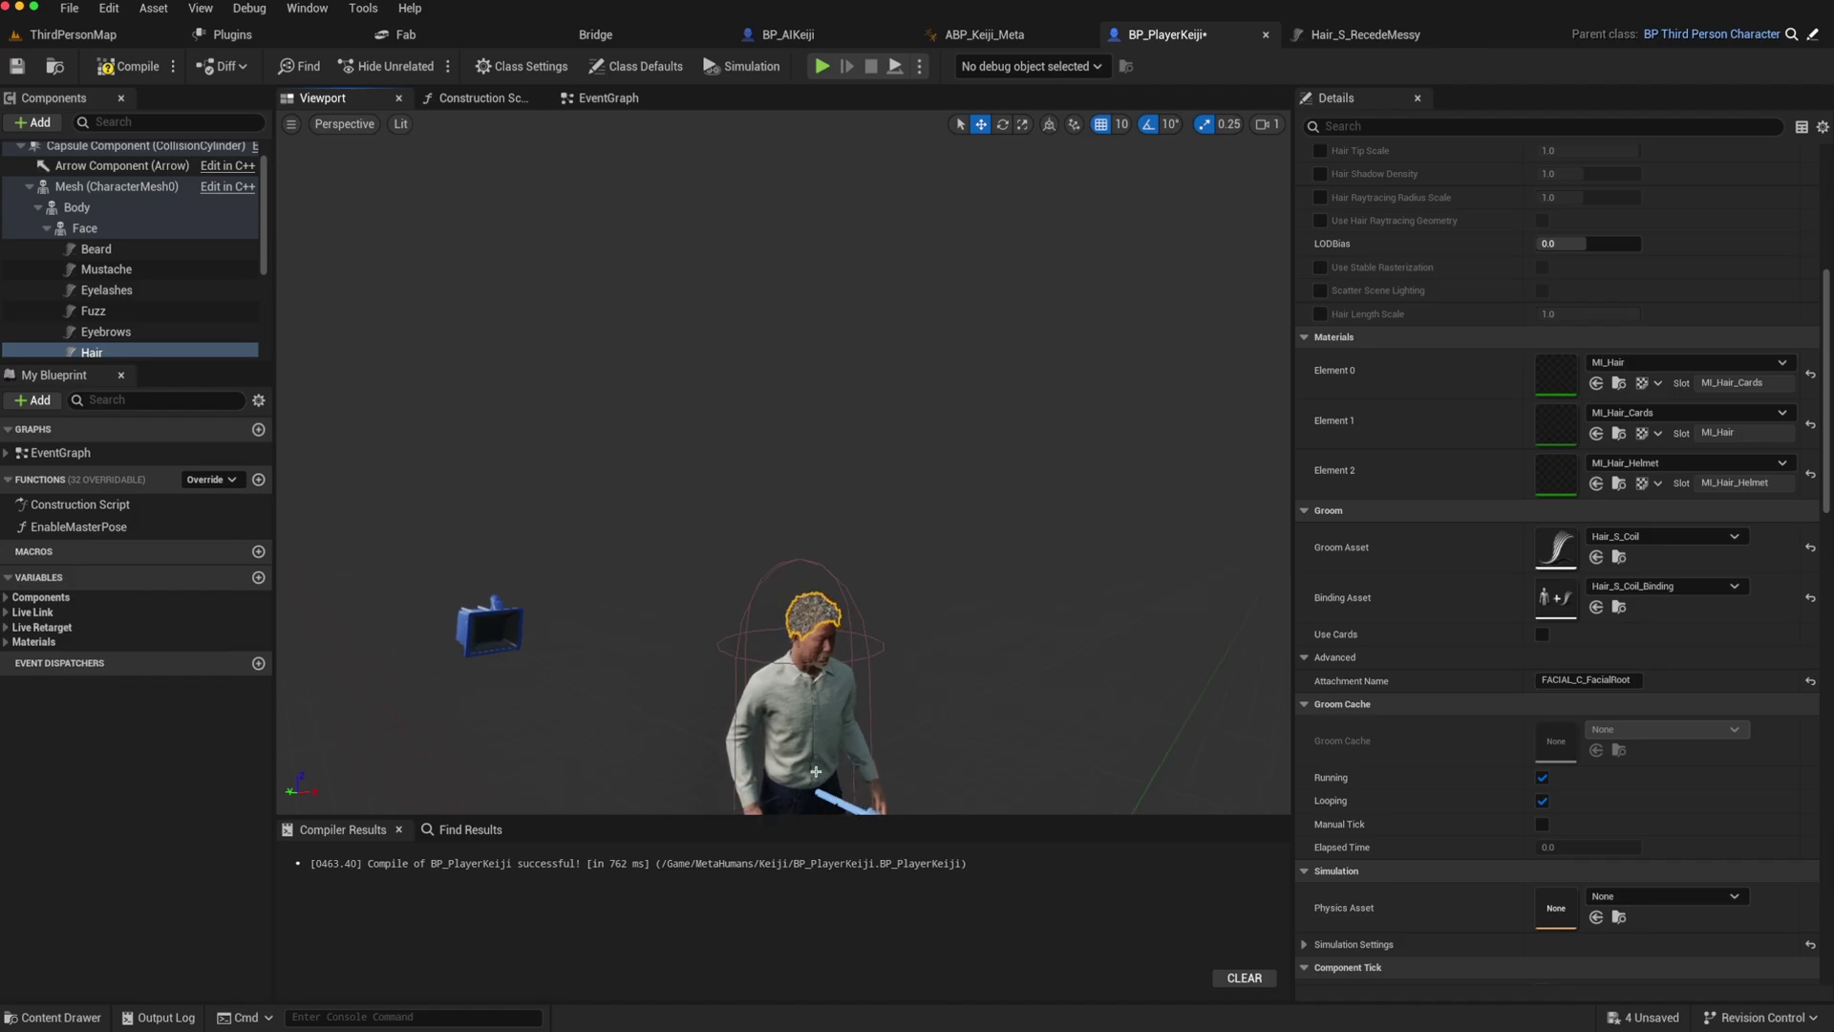
Step: Give the Torso's Material Element 0 the darker M_m_top_shirt instance and check the Legs material
{"action": "left_click", "coordinate": [805, 710]}
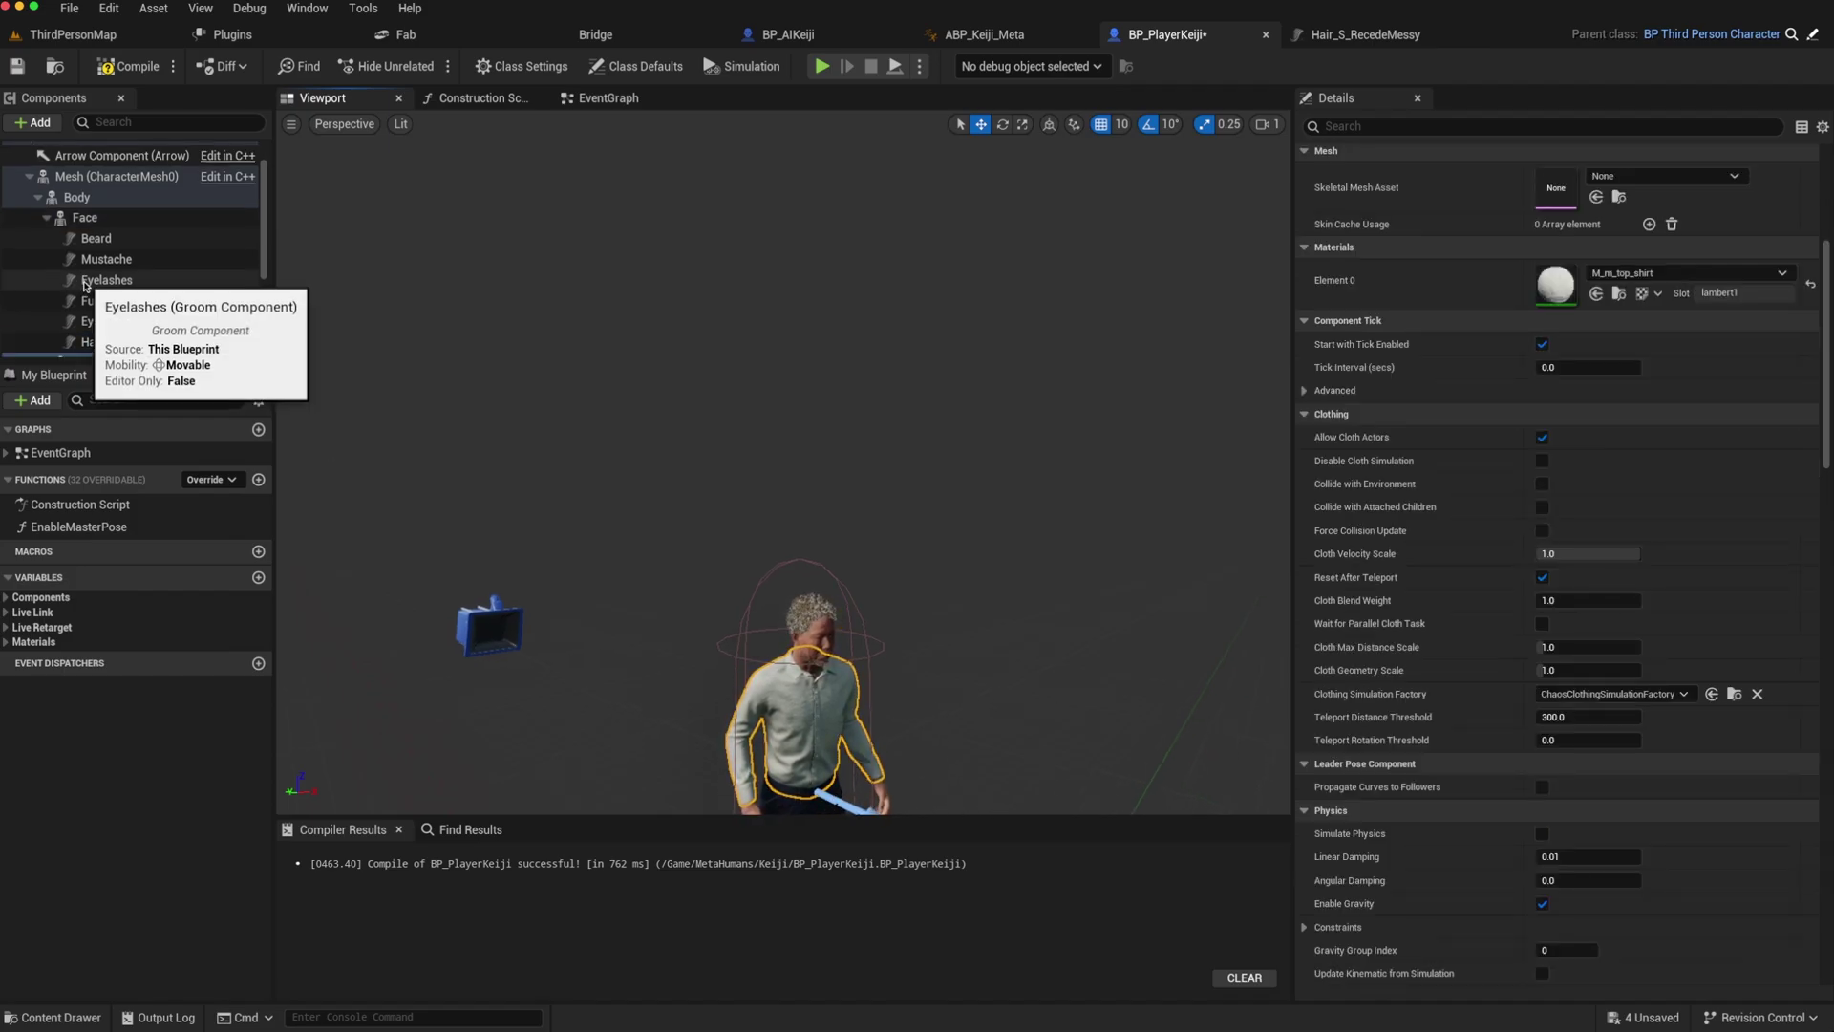
{"action": "scroll", "coordinate": [84, 287], "scroll_direction": "down", "scroll_amount": 5}
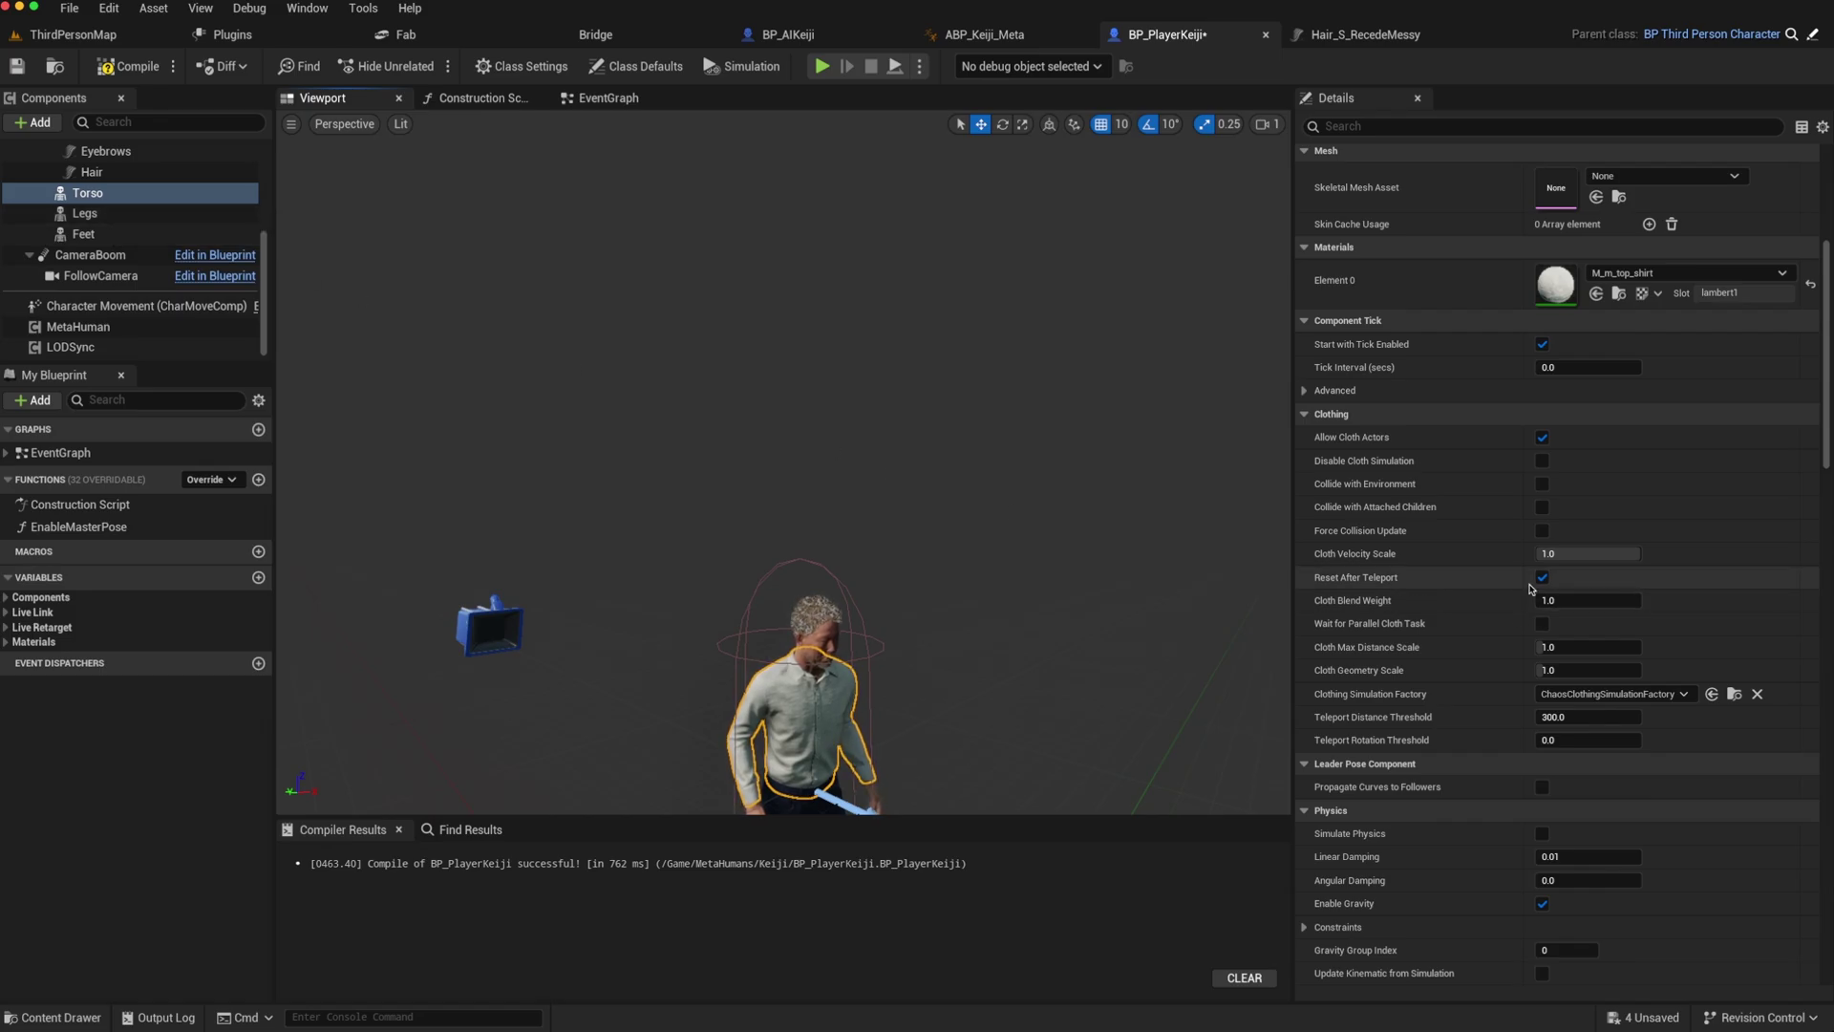
{"action": "scroll", "coordinate": [1509, 578], "scroll_direction": "up", "scroll_amount": 3}
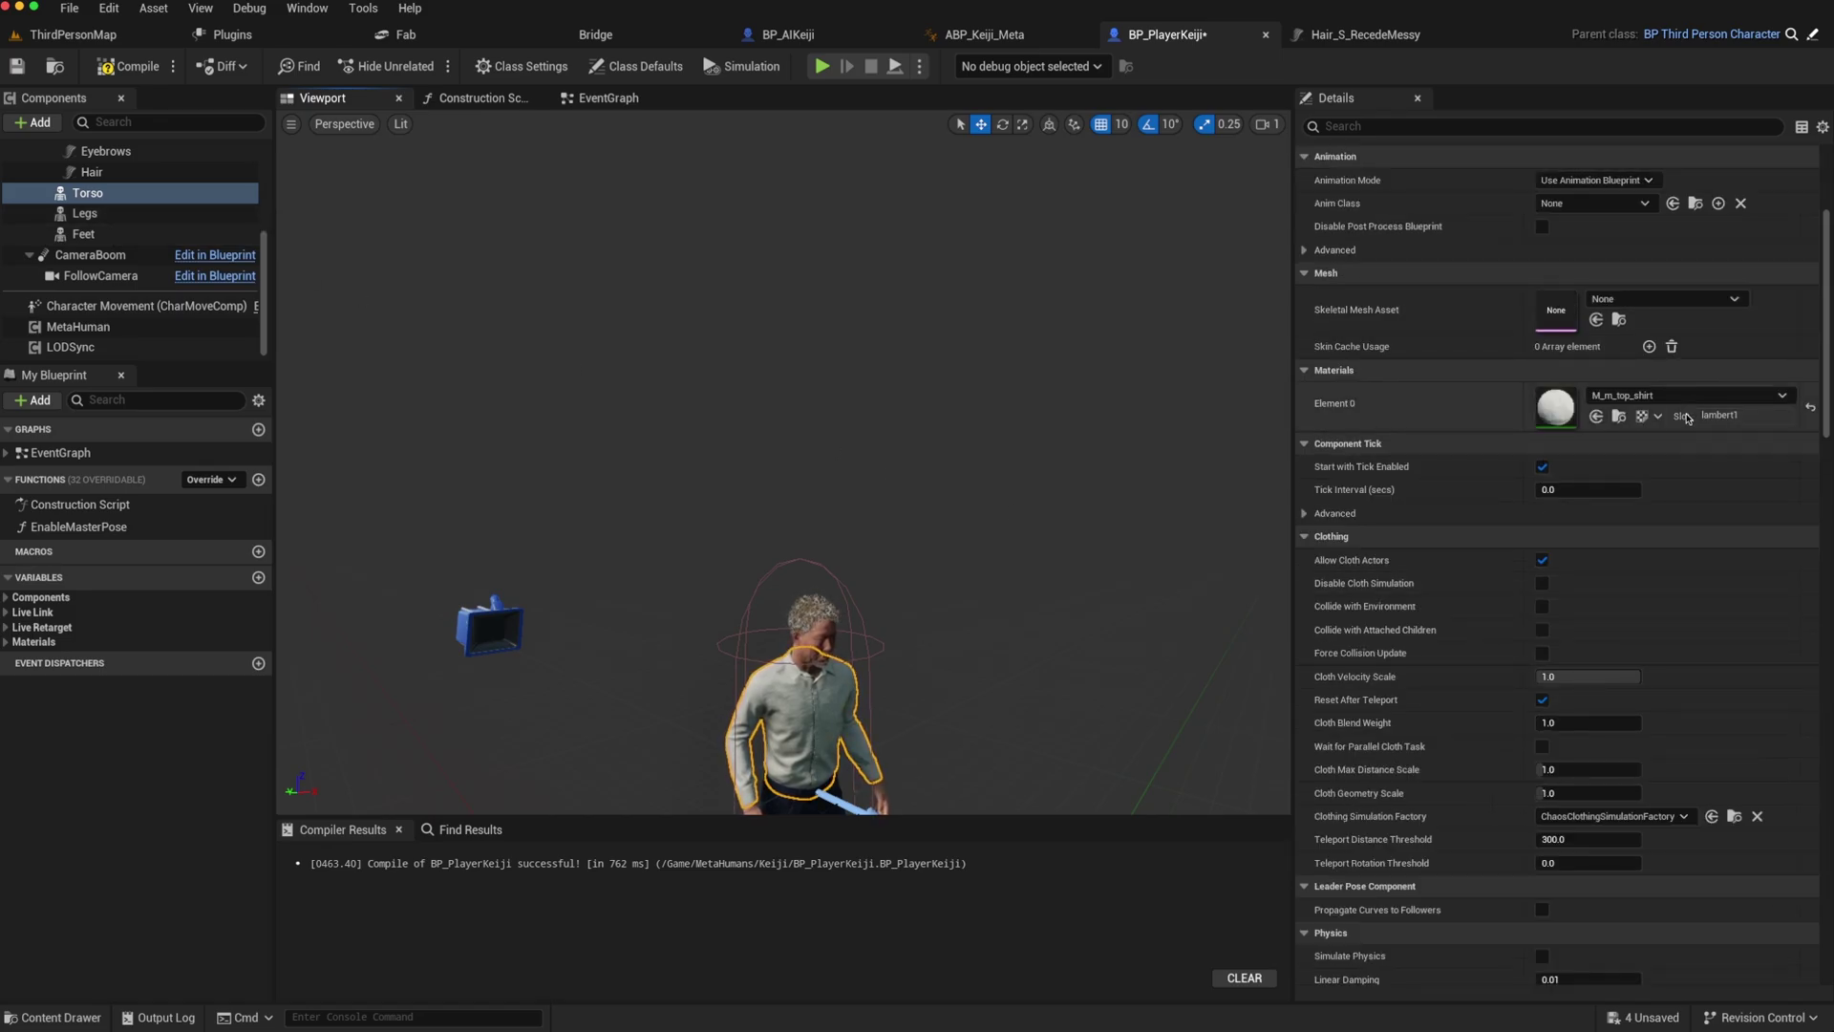
{"action": "left_click", "coordinate": [1782, 395]}
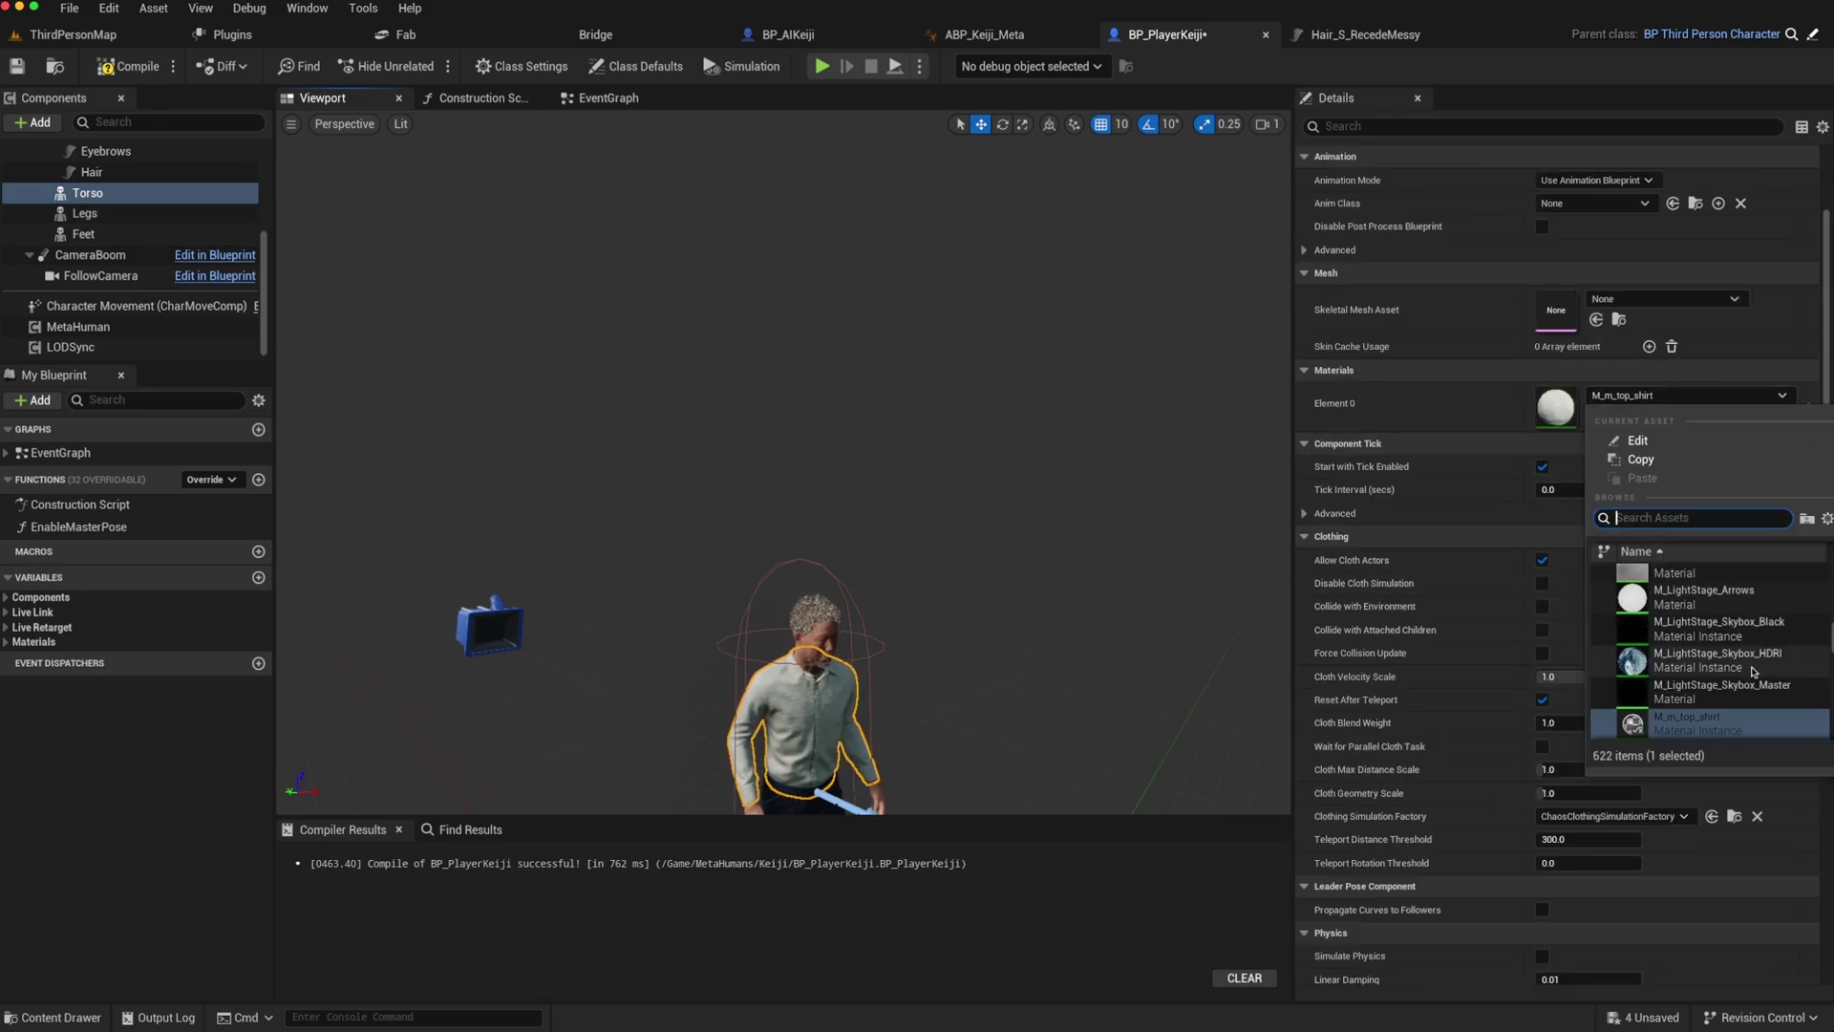
{"action": "scroll", "coordinate": [1752, 683], "scroll_direction": "down", "scroll_amount": 1}
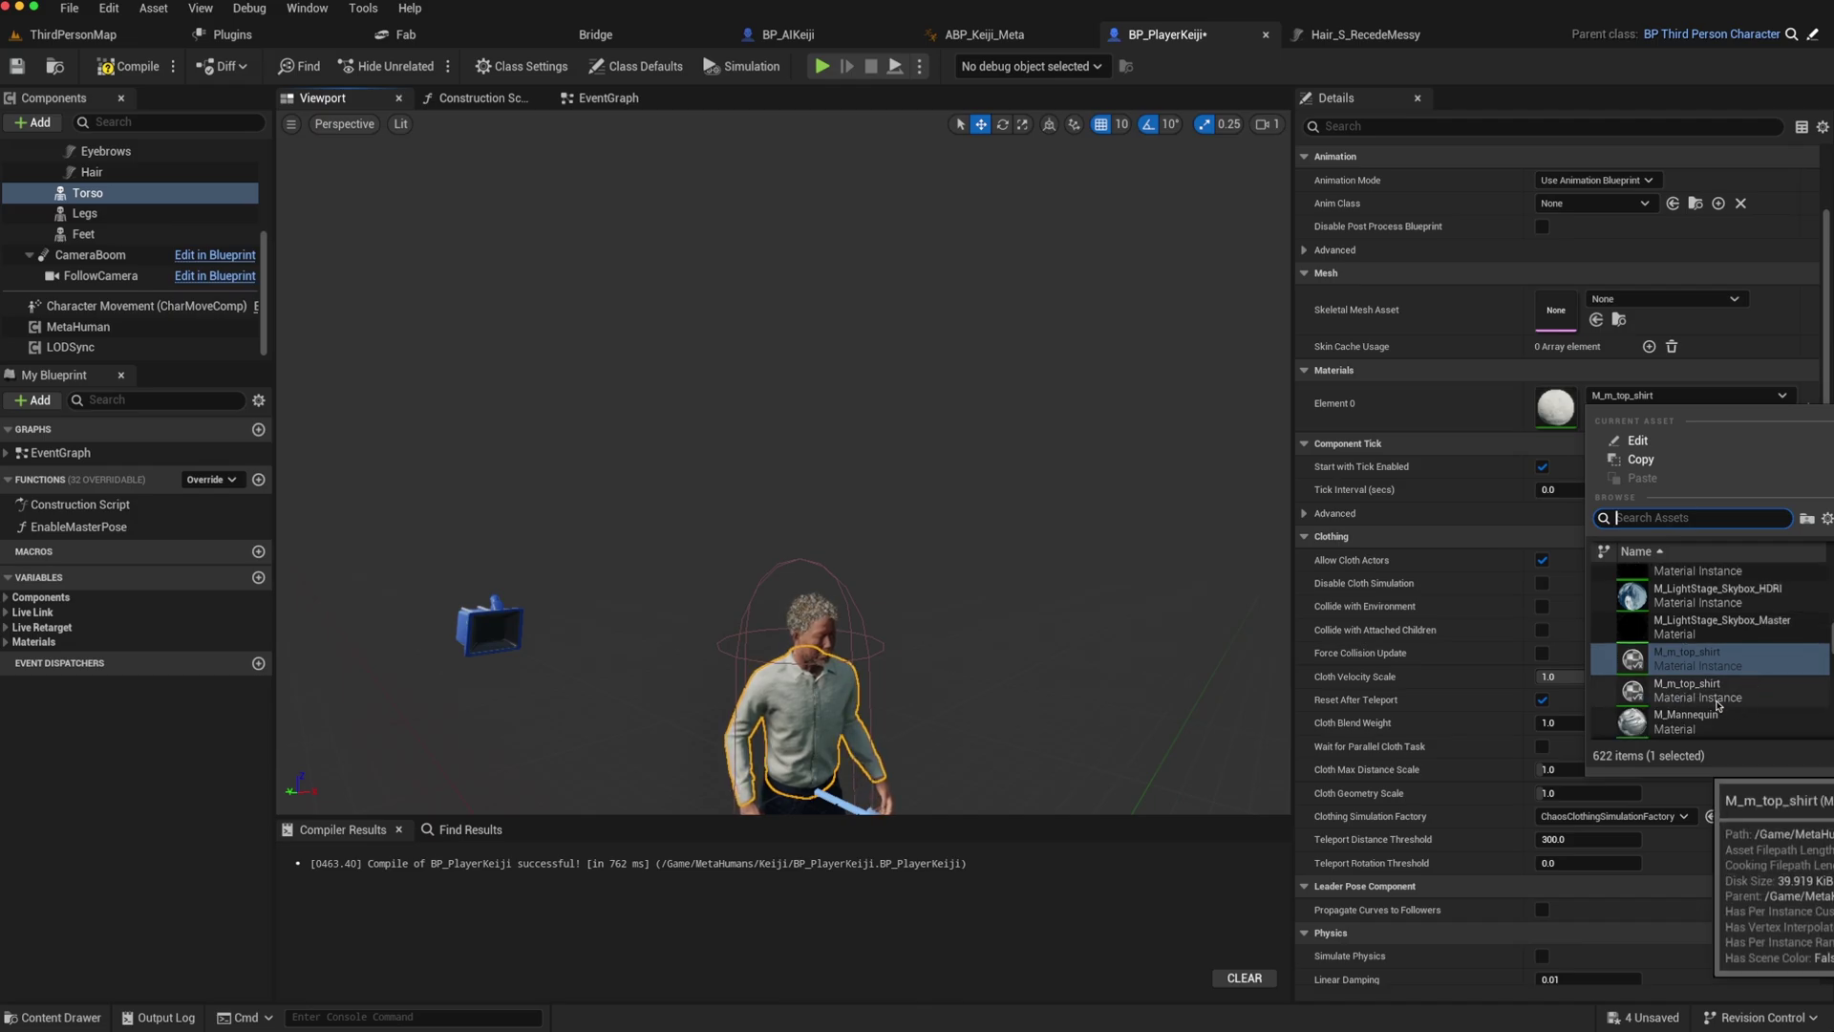
{"action": "left_click", "coordinate": [1719, 703]}
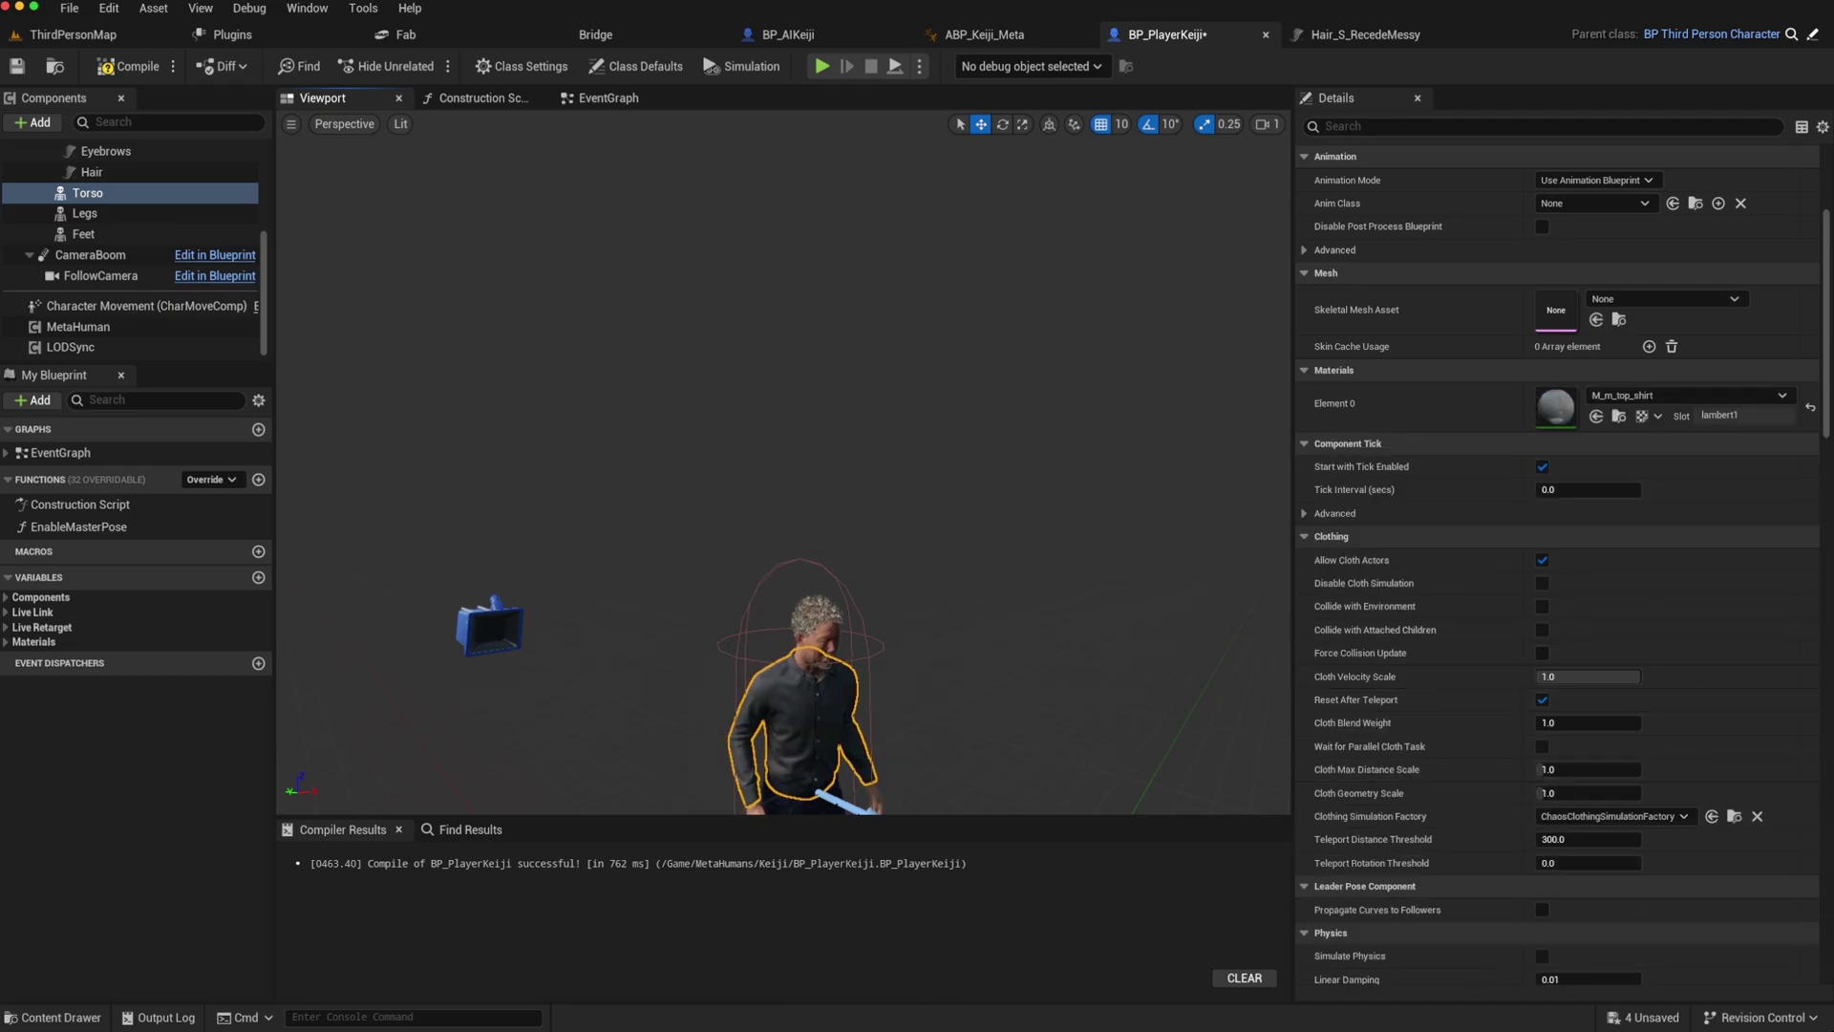
{"action": "right_click_drag", "start_coordinate": [783, 468], "coordinate": [745, 525]}
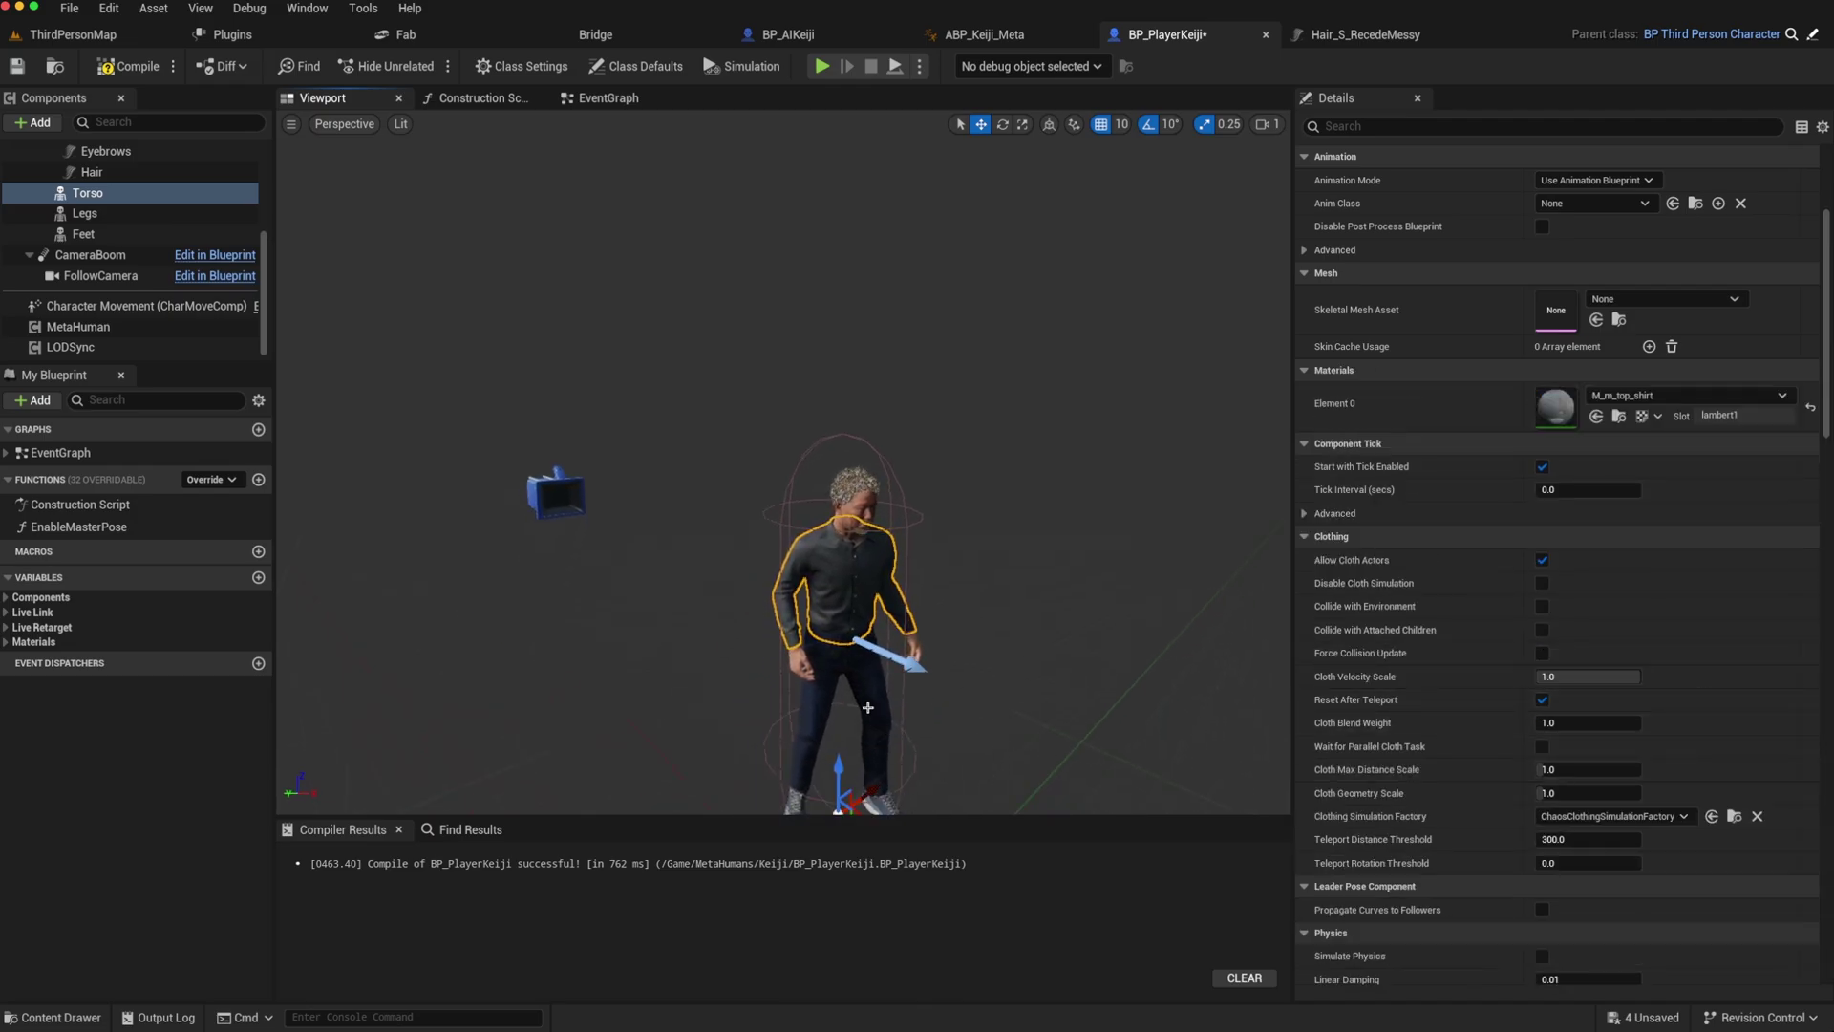
{"action": "left_click", "coordinate": [814, 704]}
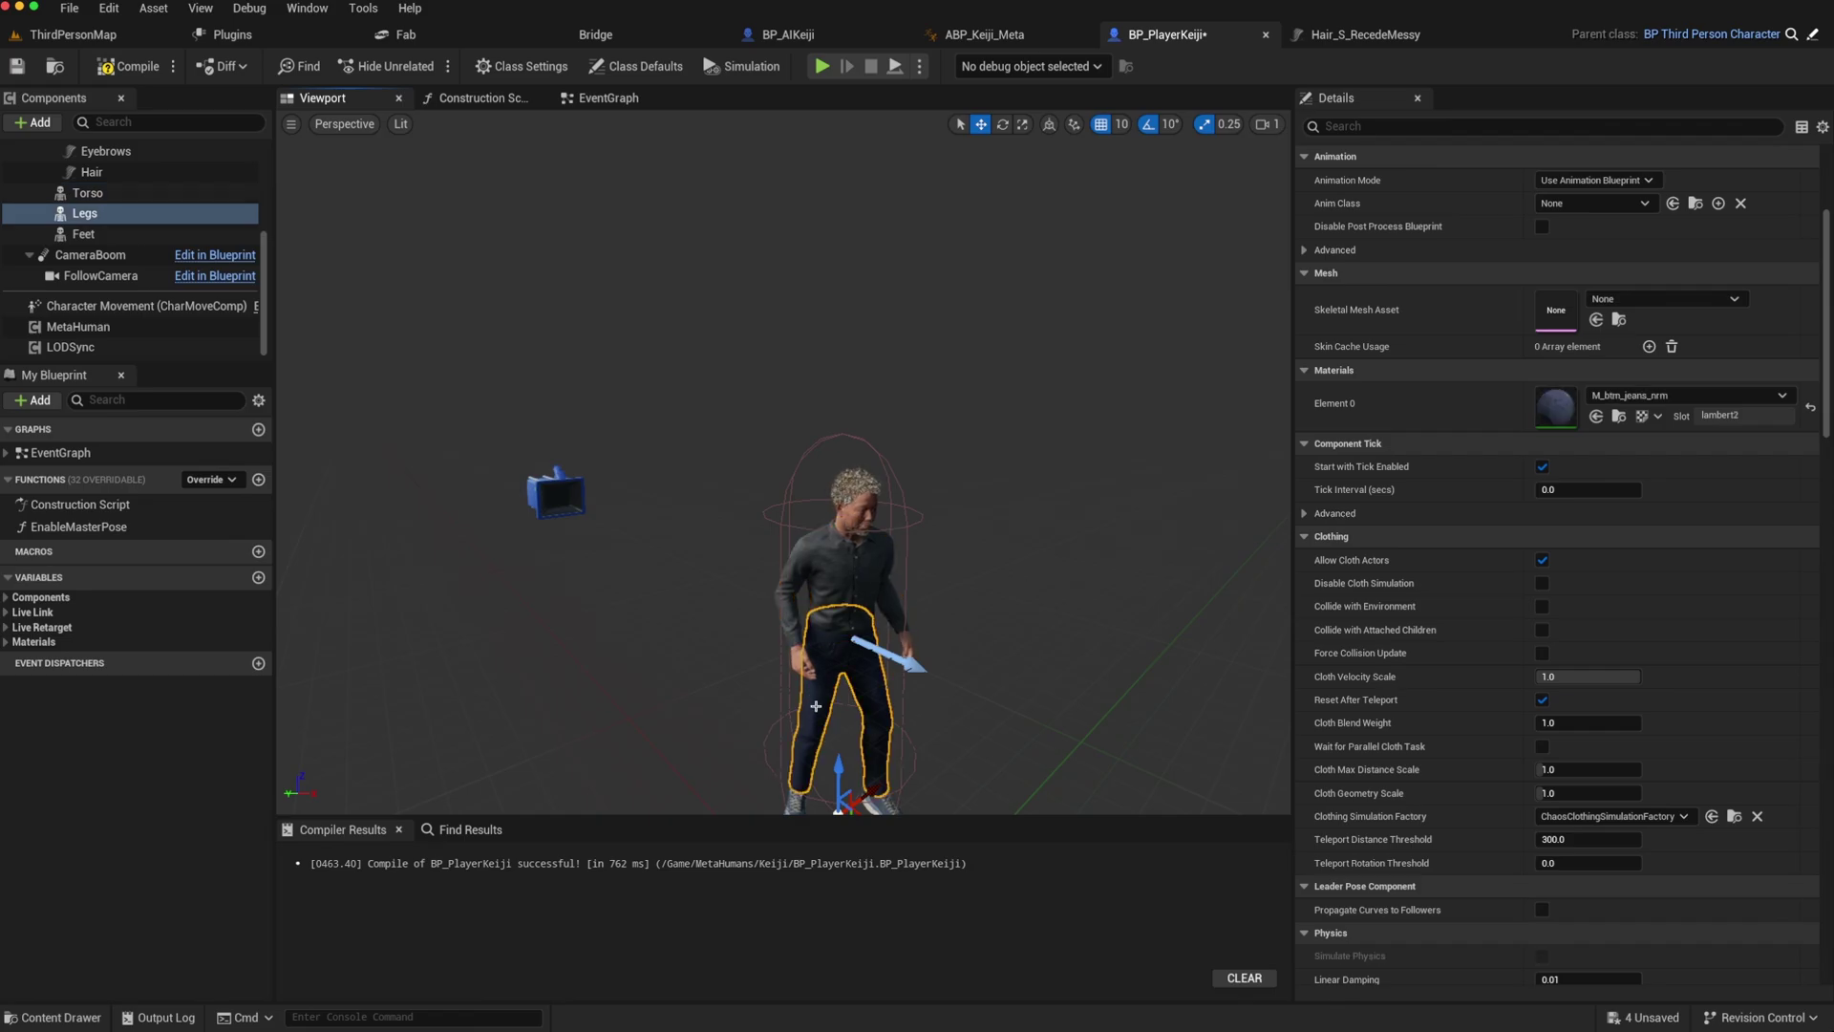
{"action": "left_click", "coordinate": [72, 34]}
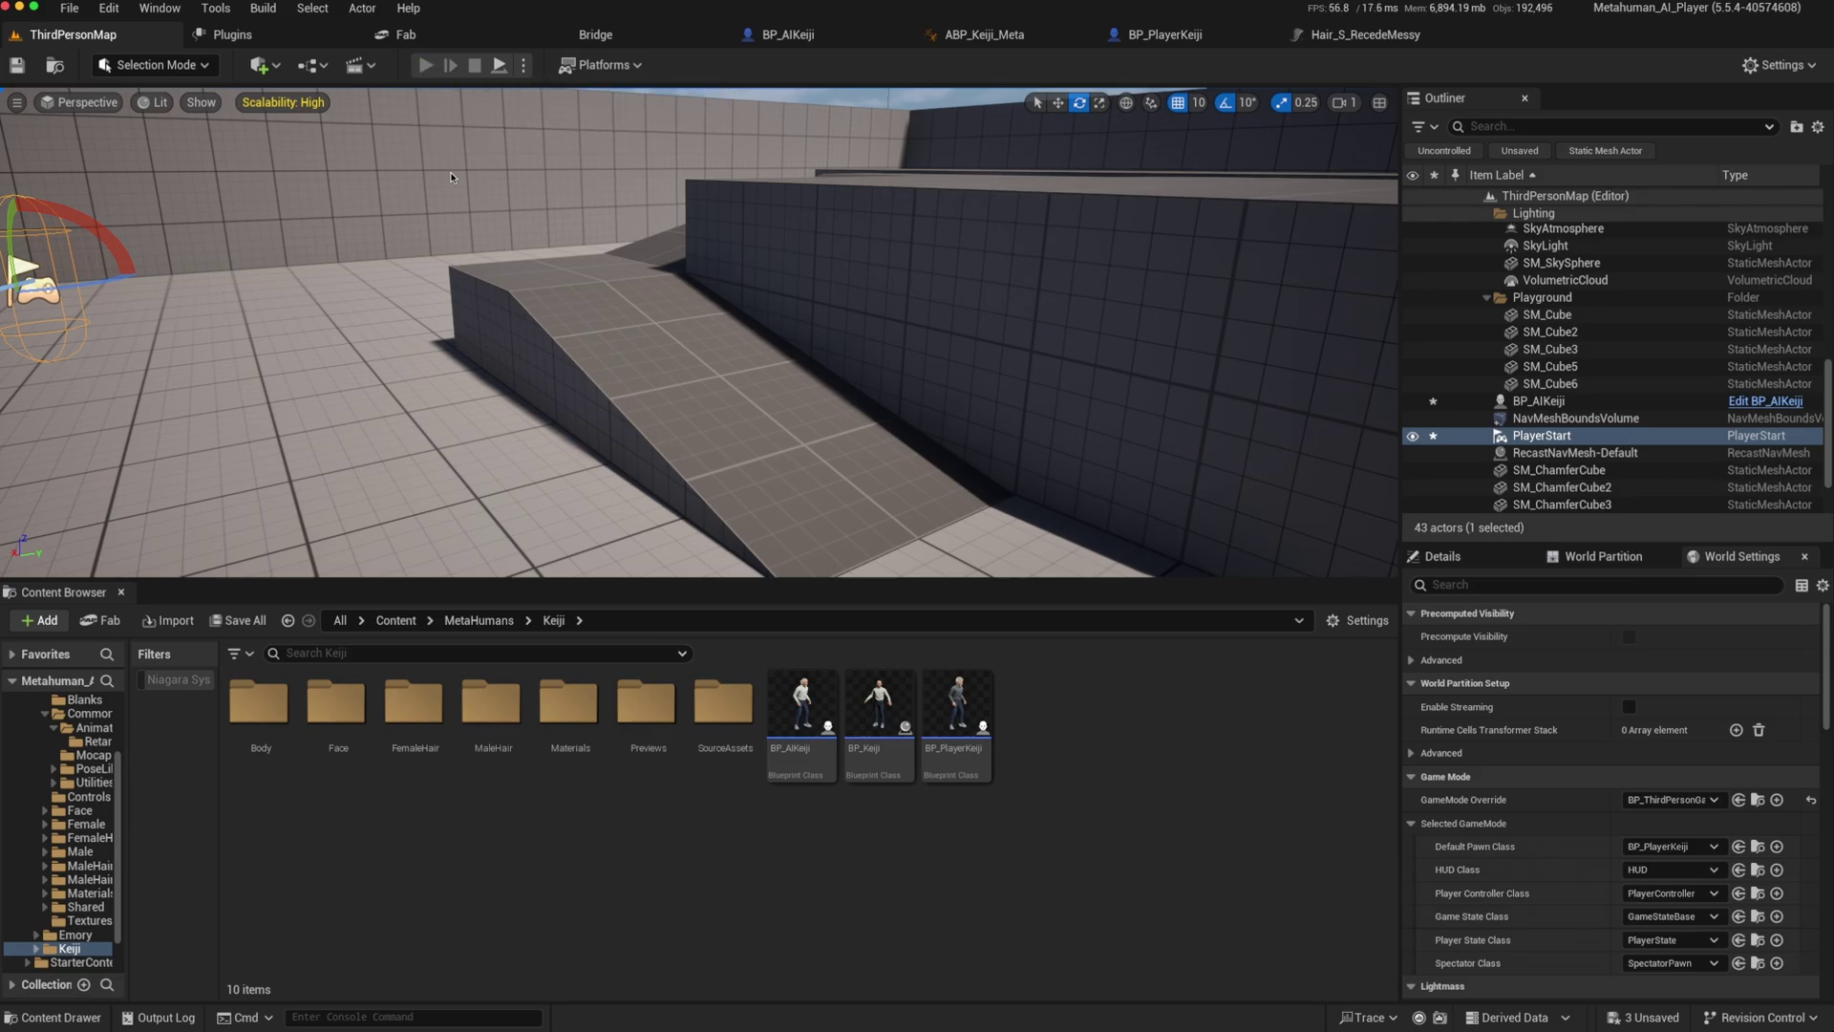
Step: Test-play the level, walking the player Keiji toward the AI Keiji, then stop
{"action": "key", "text": "alt+p"}
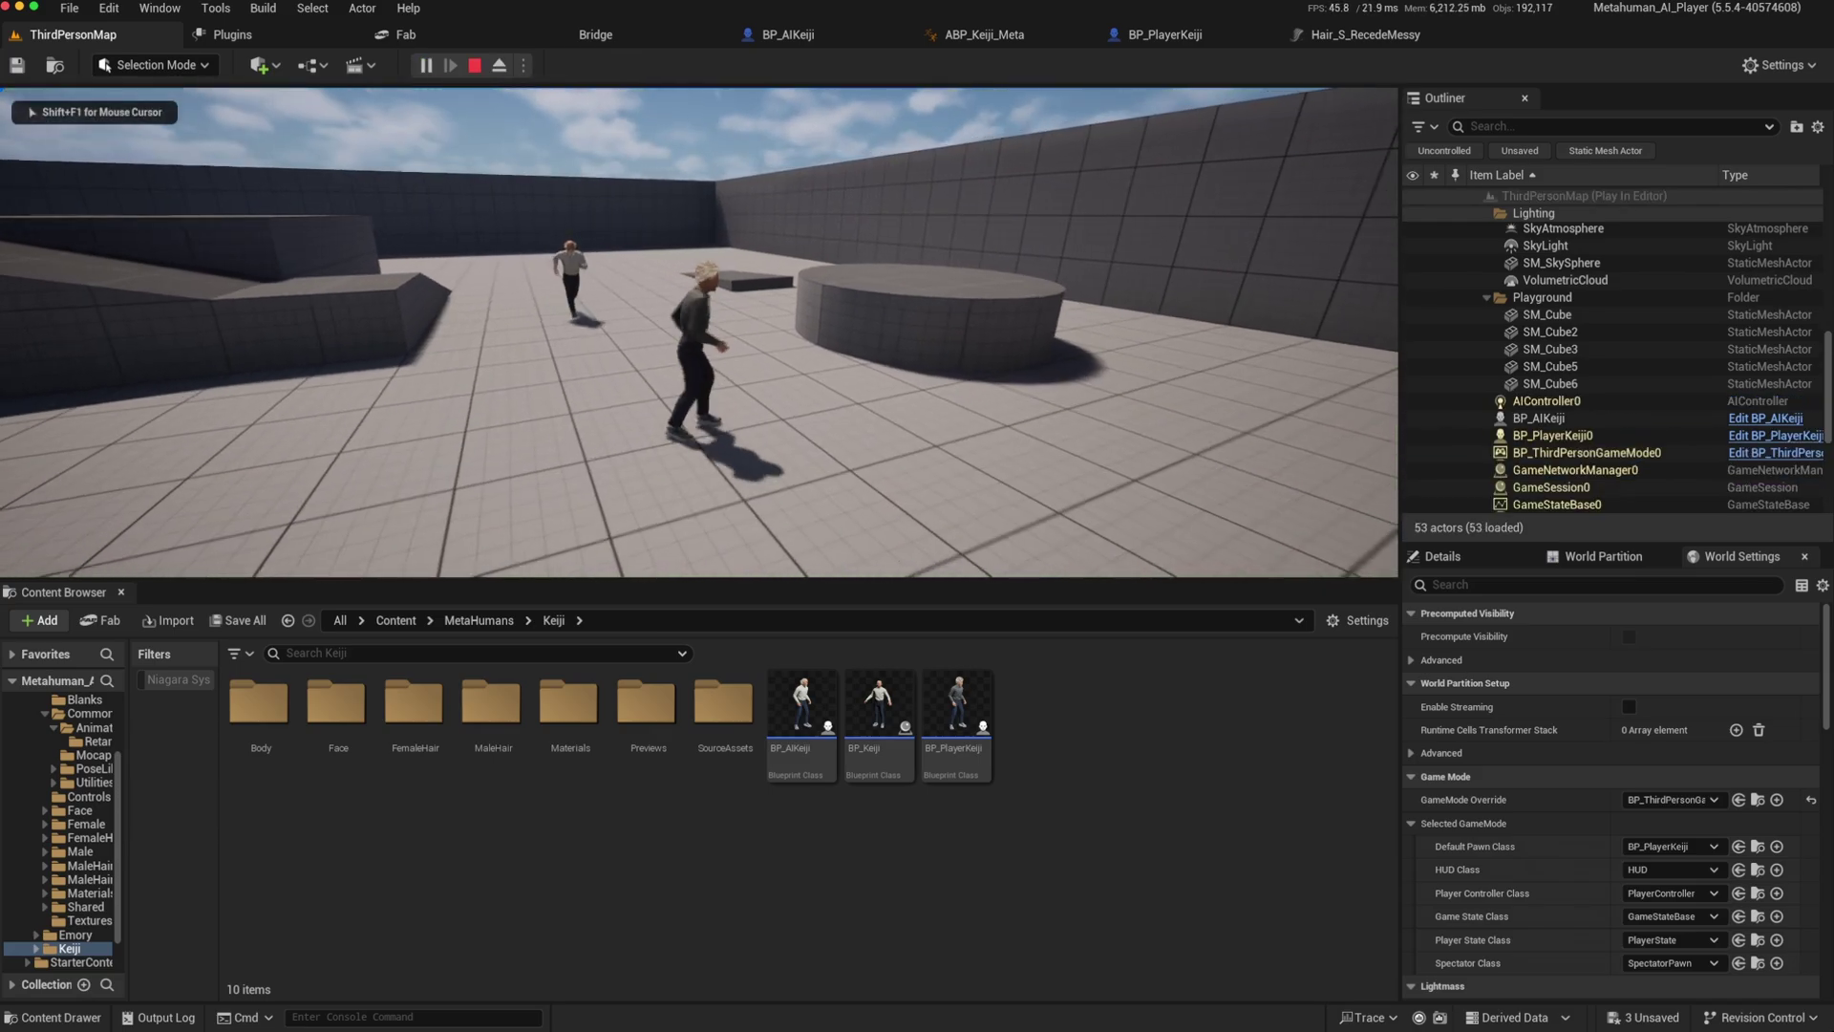
{"action": "key", "text": "w"}
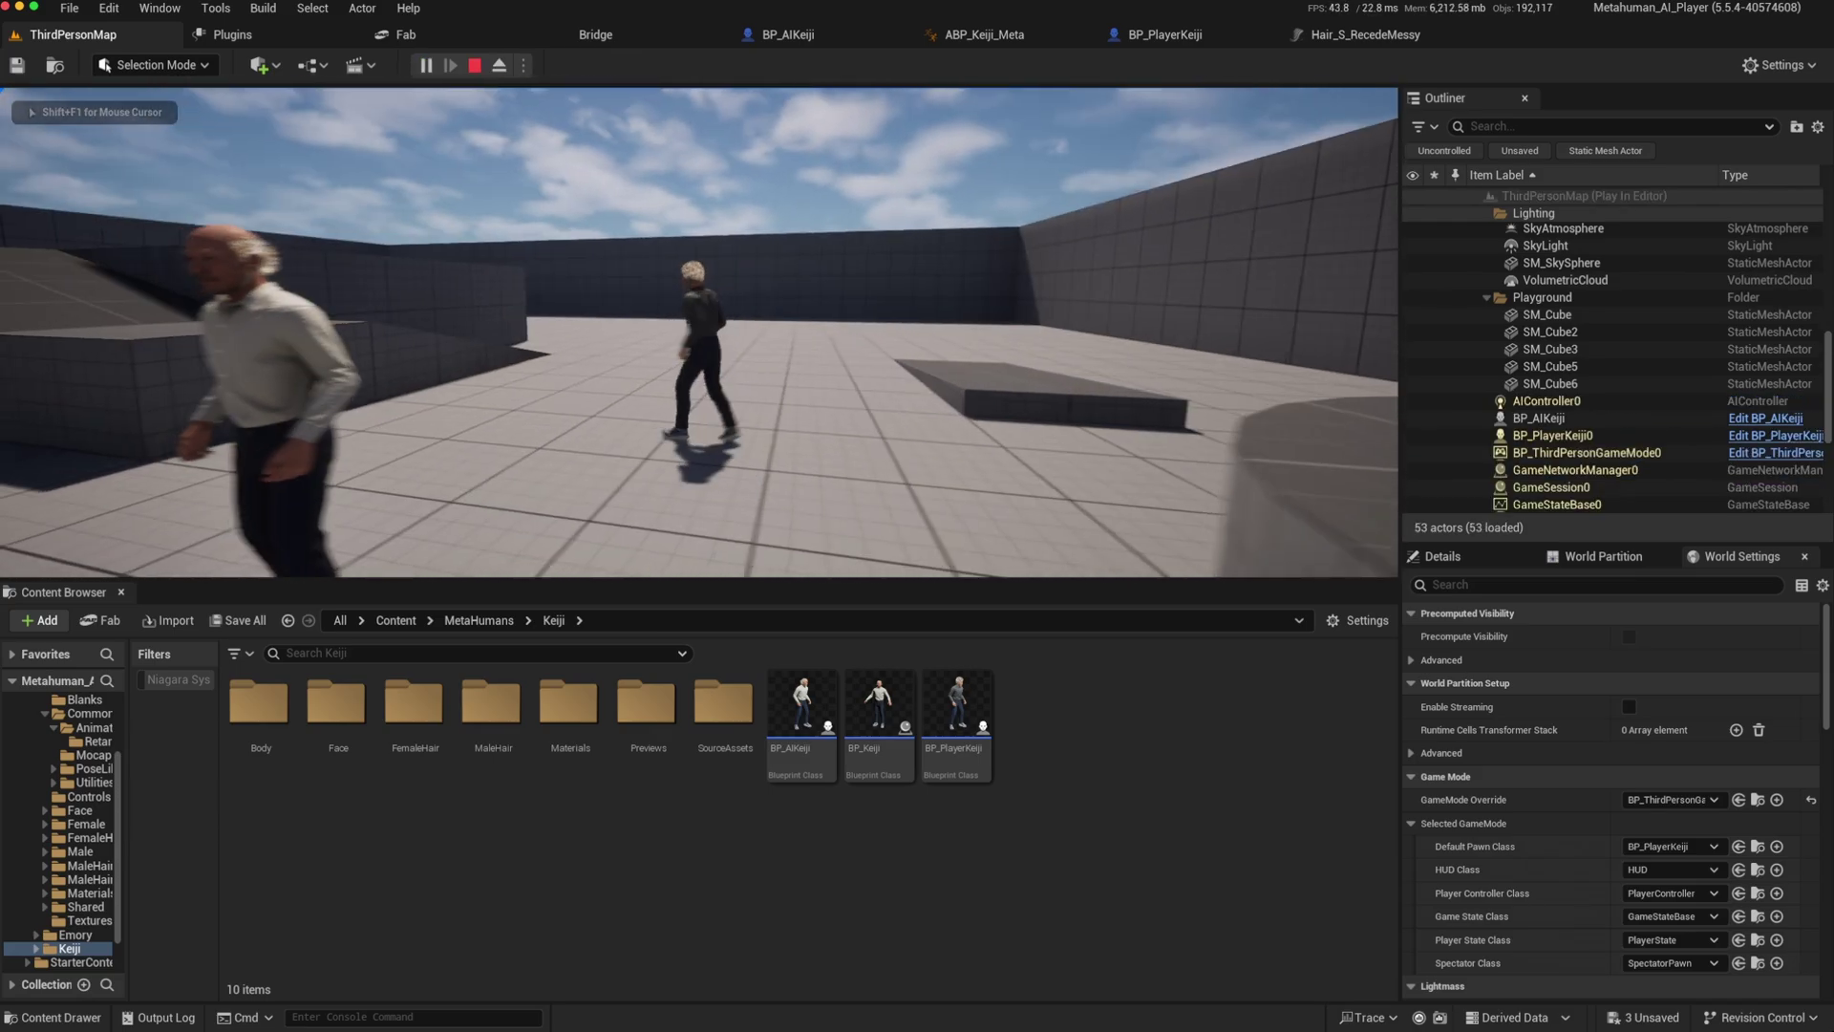
{"action": "key", "text": "w"}
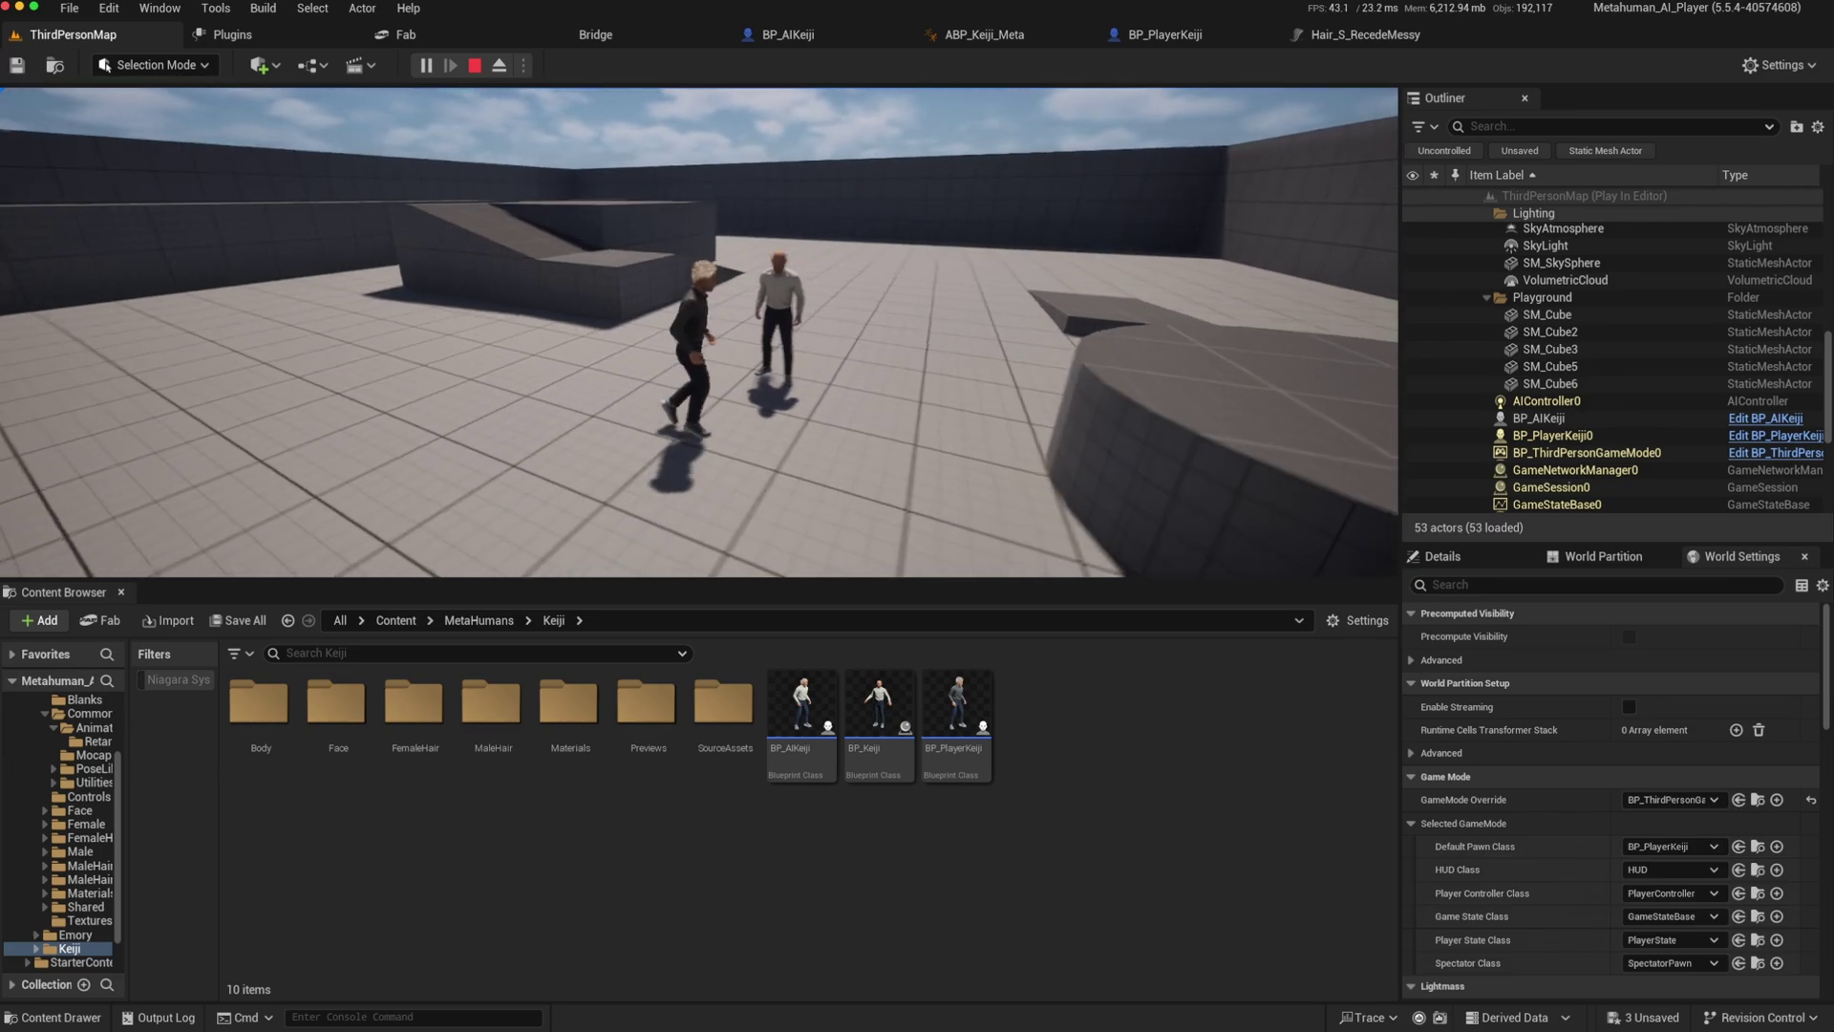
{"action": "key", "text": "Escape"}
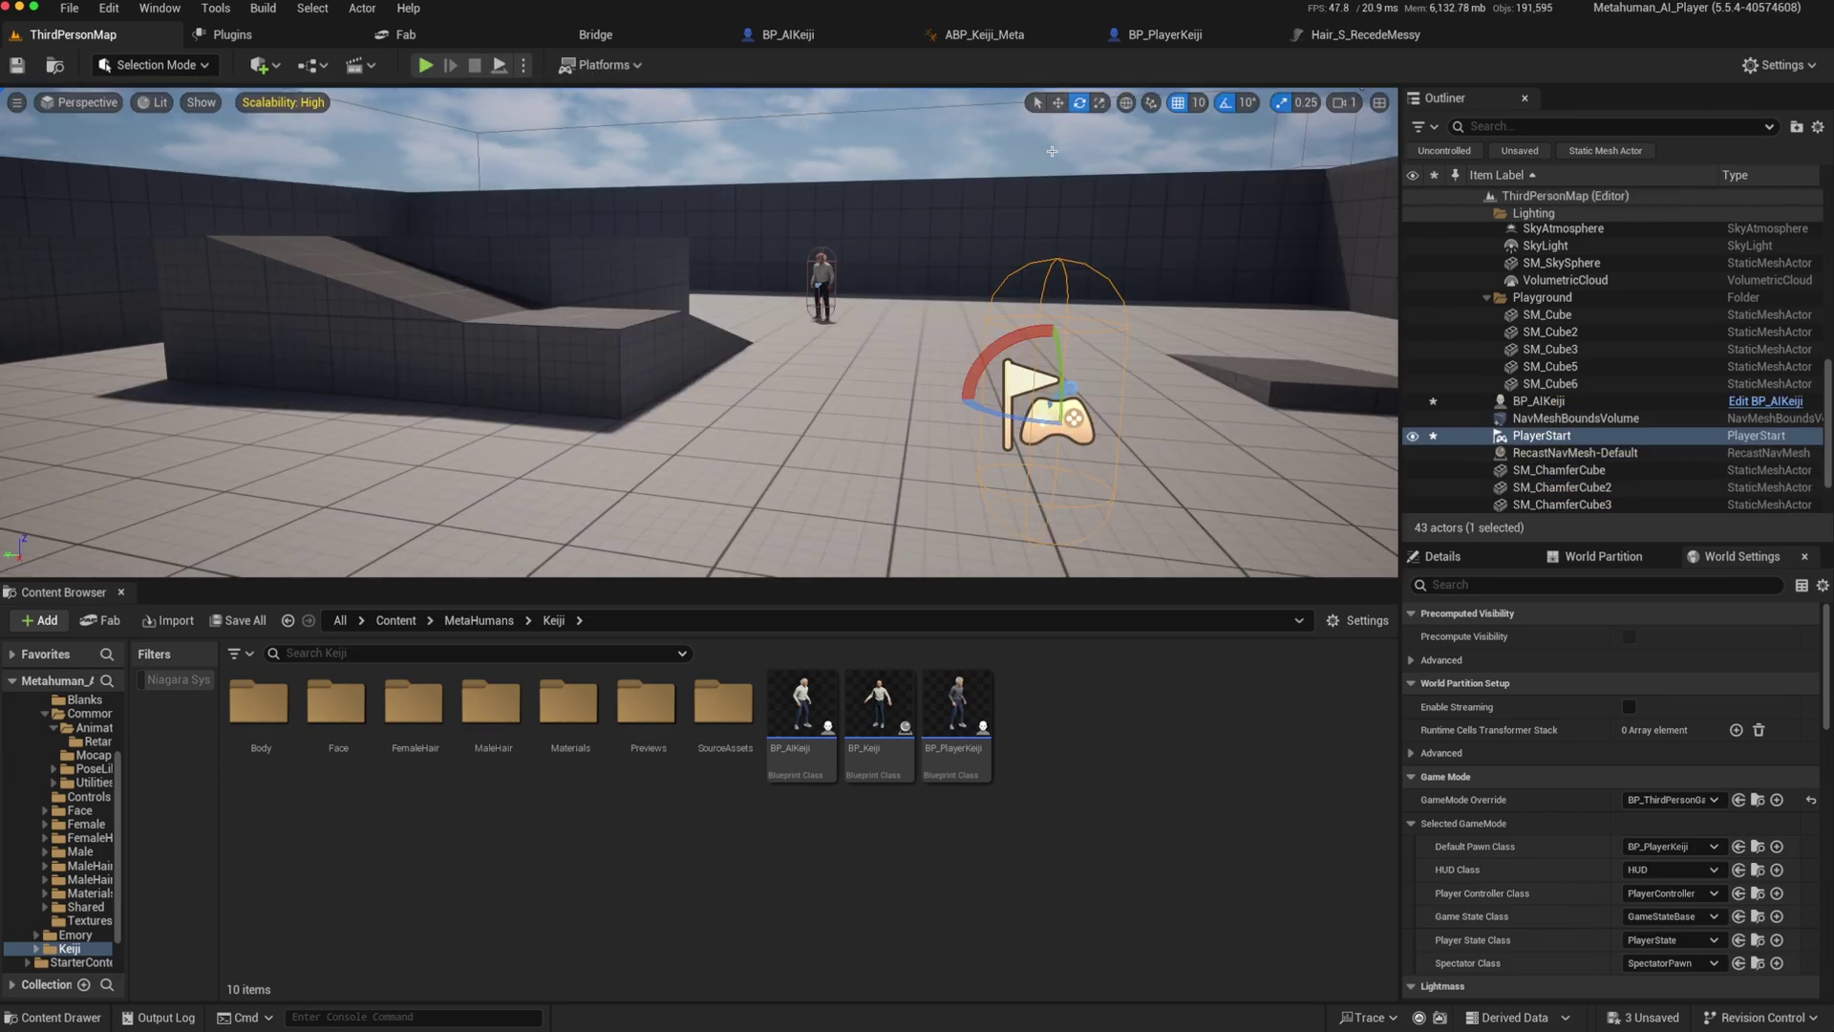
{"action": "left_click", "coordinate": [1162, 35]}
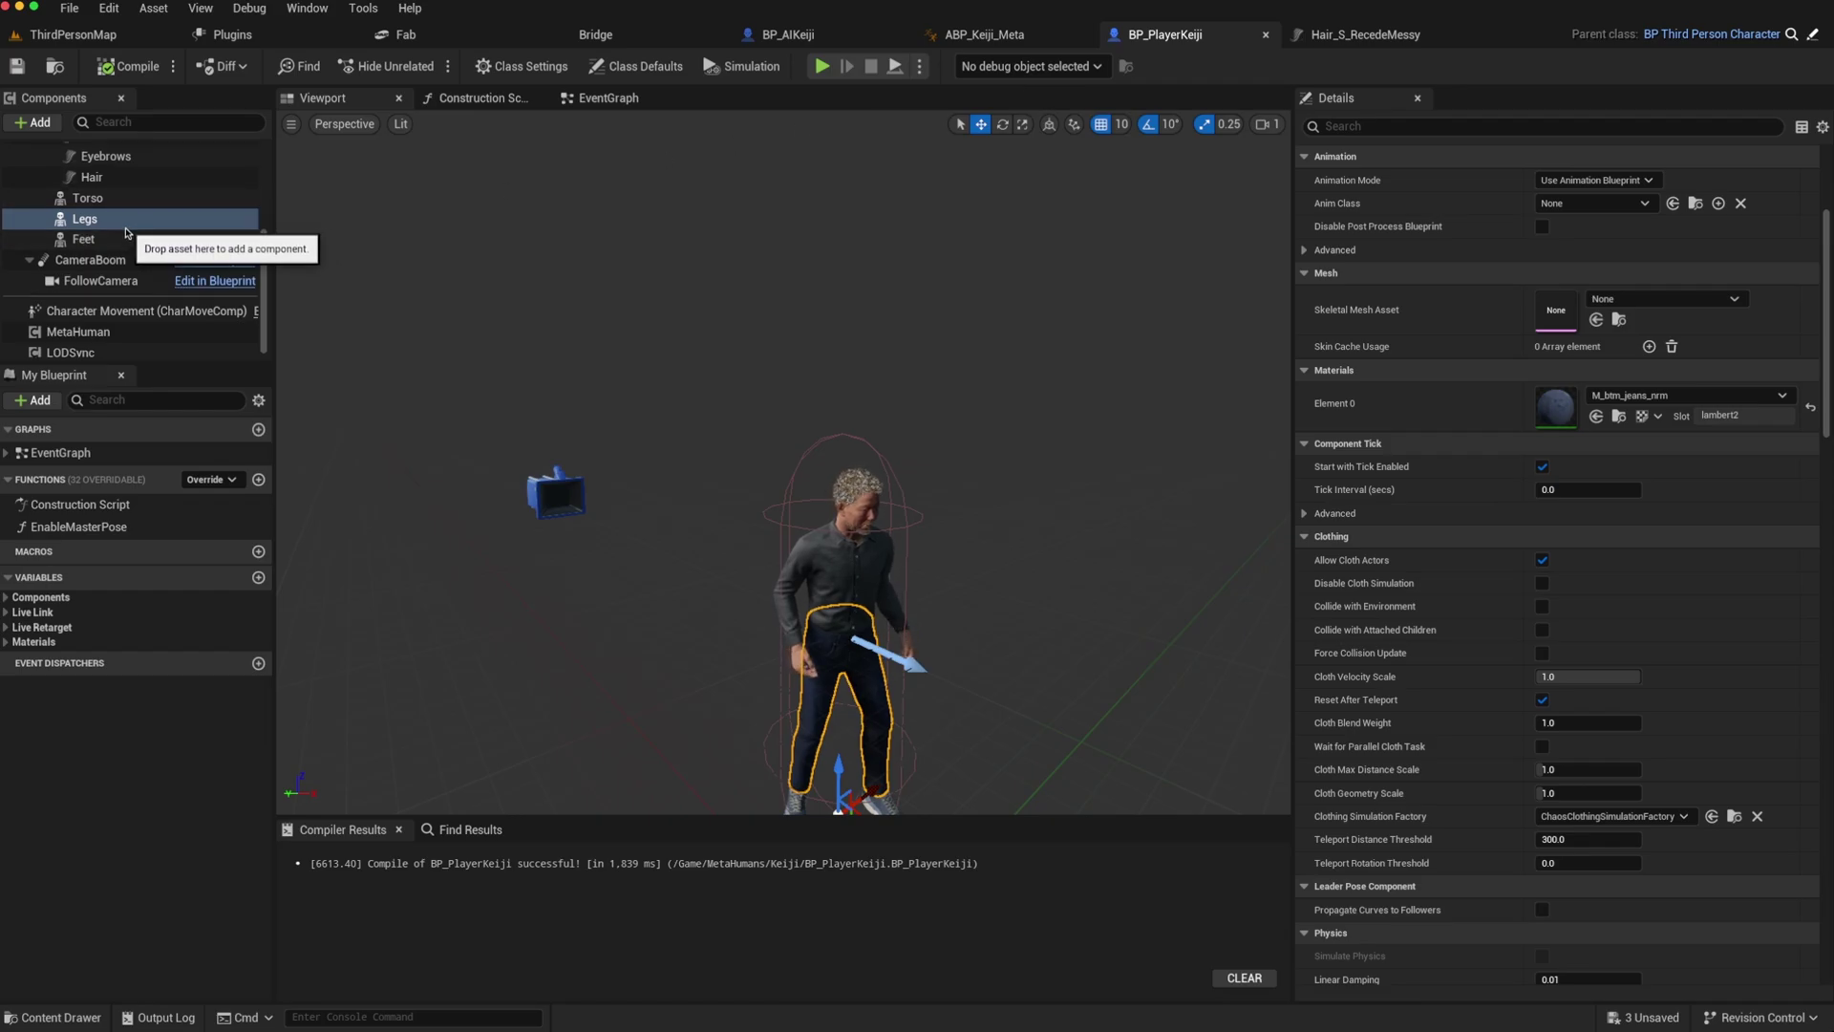
Step: Open the AnimGraph of the ABP_Keiji_Meta animation blueprint
{"action": "scroll", "coordinate": [72, 225], "scroll_direction": "up", "scroll_amount": 5}
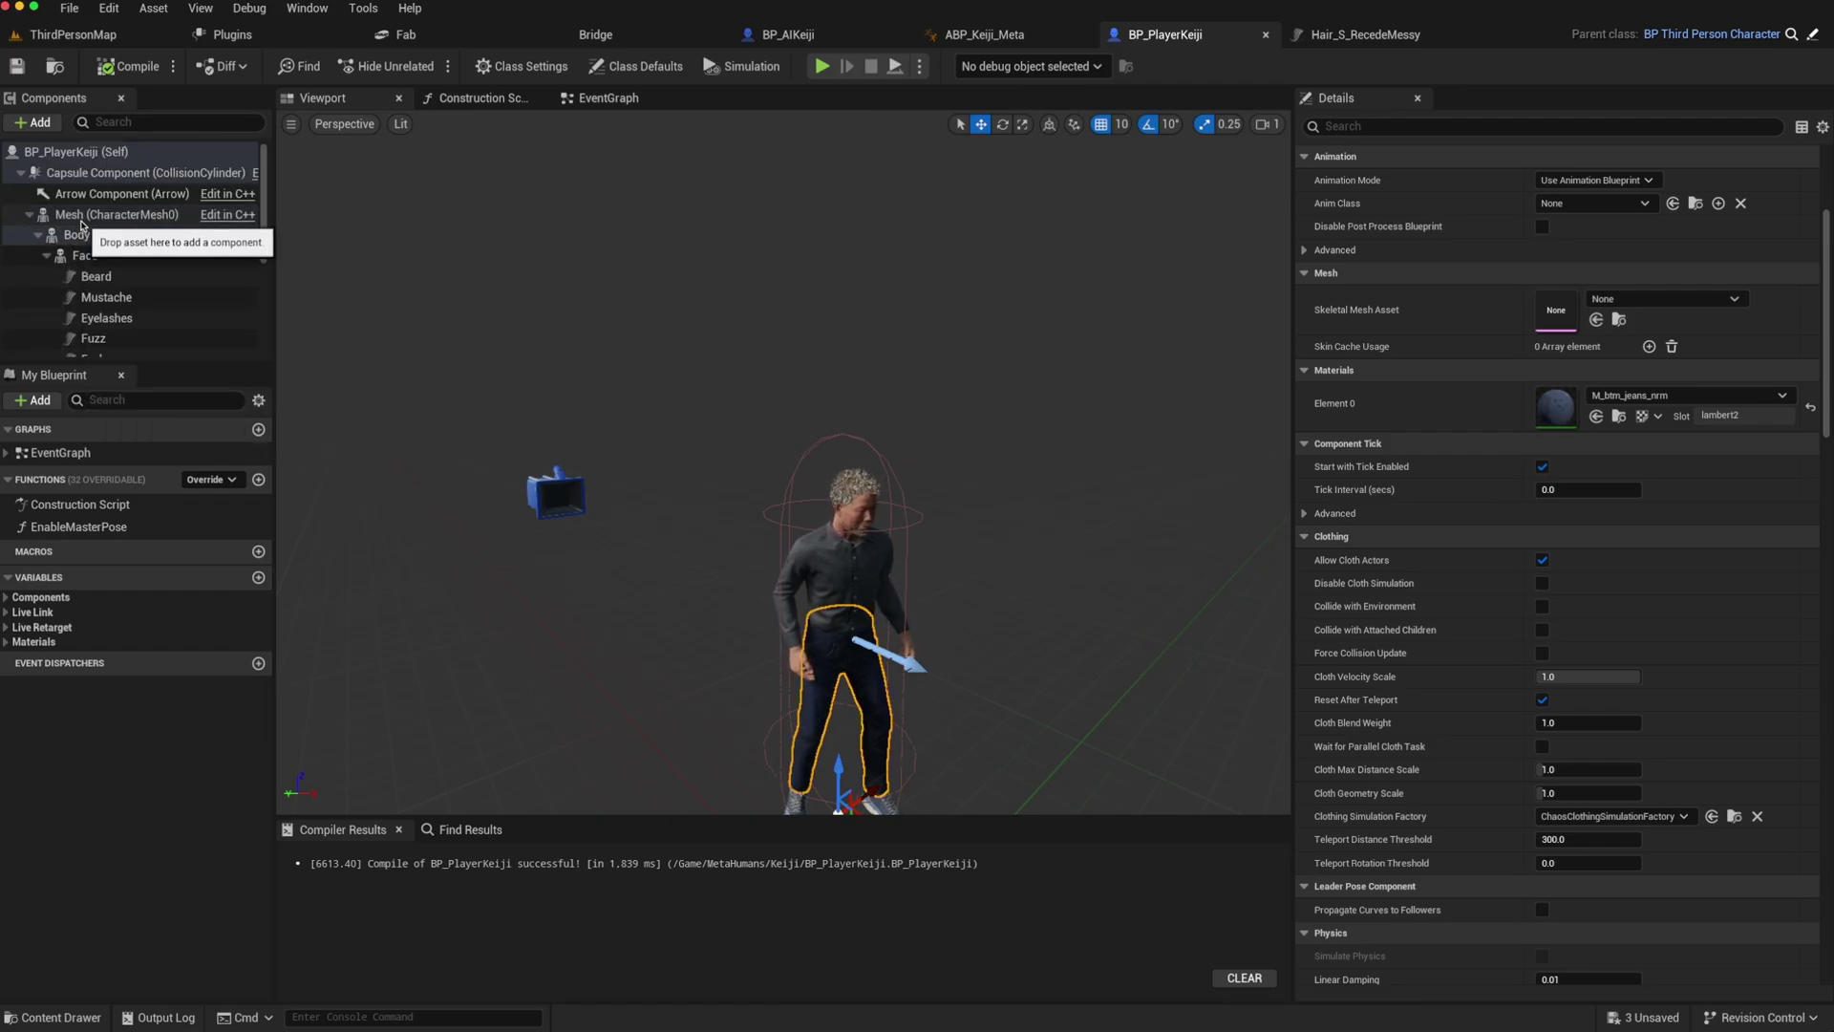
{"action": "left_click", "coordinate": [984, 35]}
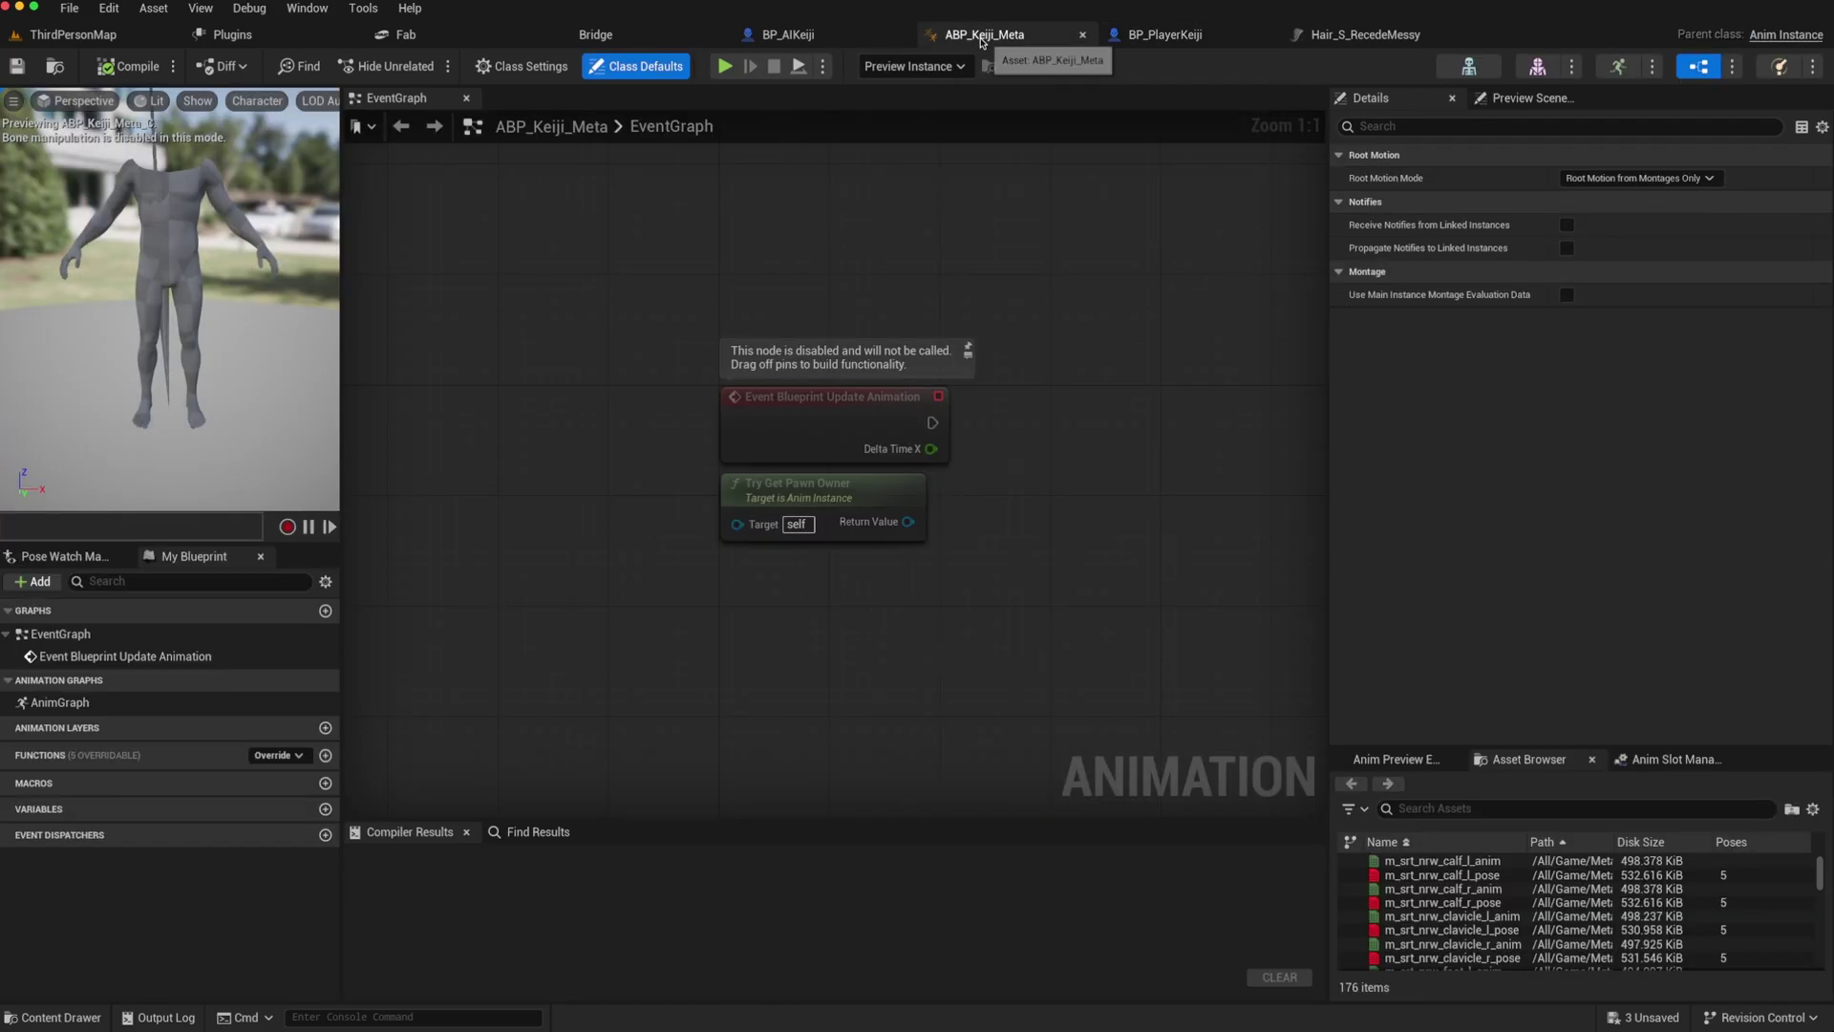
{"action": "left_click", "coordinate": [81, 703]}
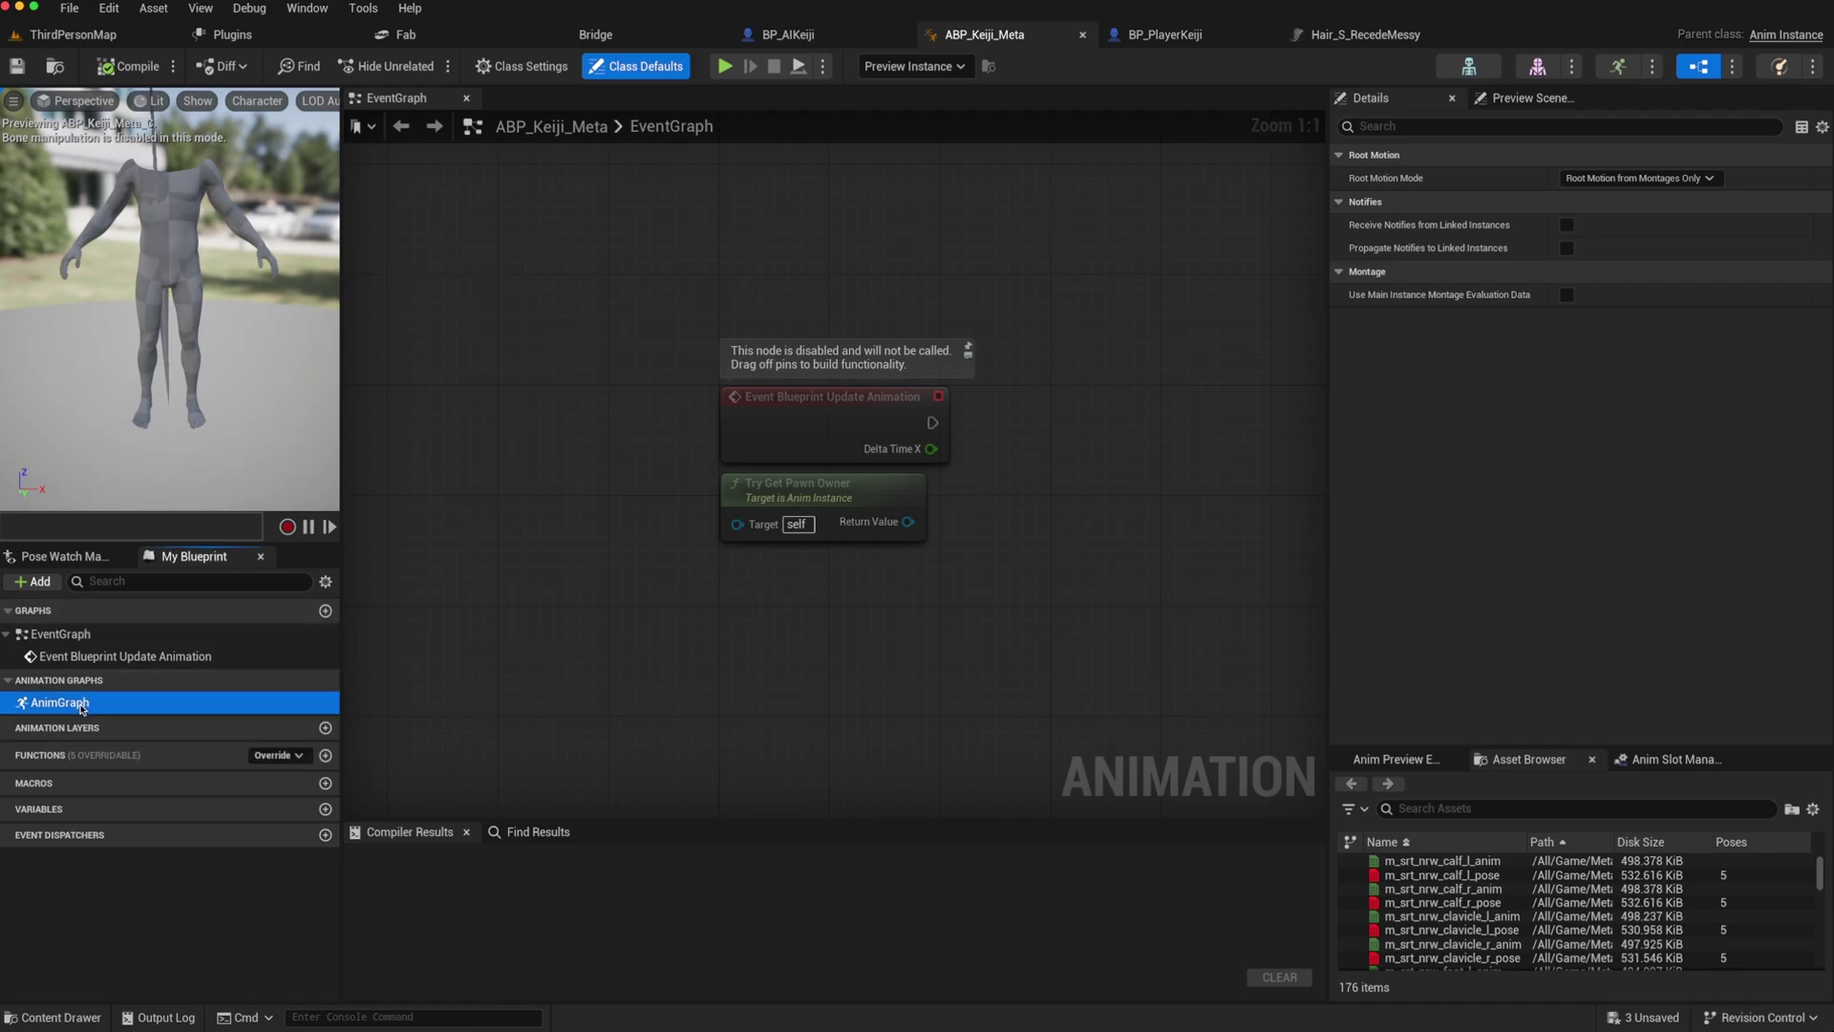
{"action": "double_click", "coordinate": [81, 703]}
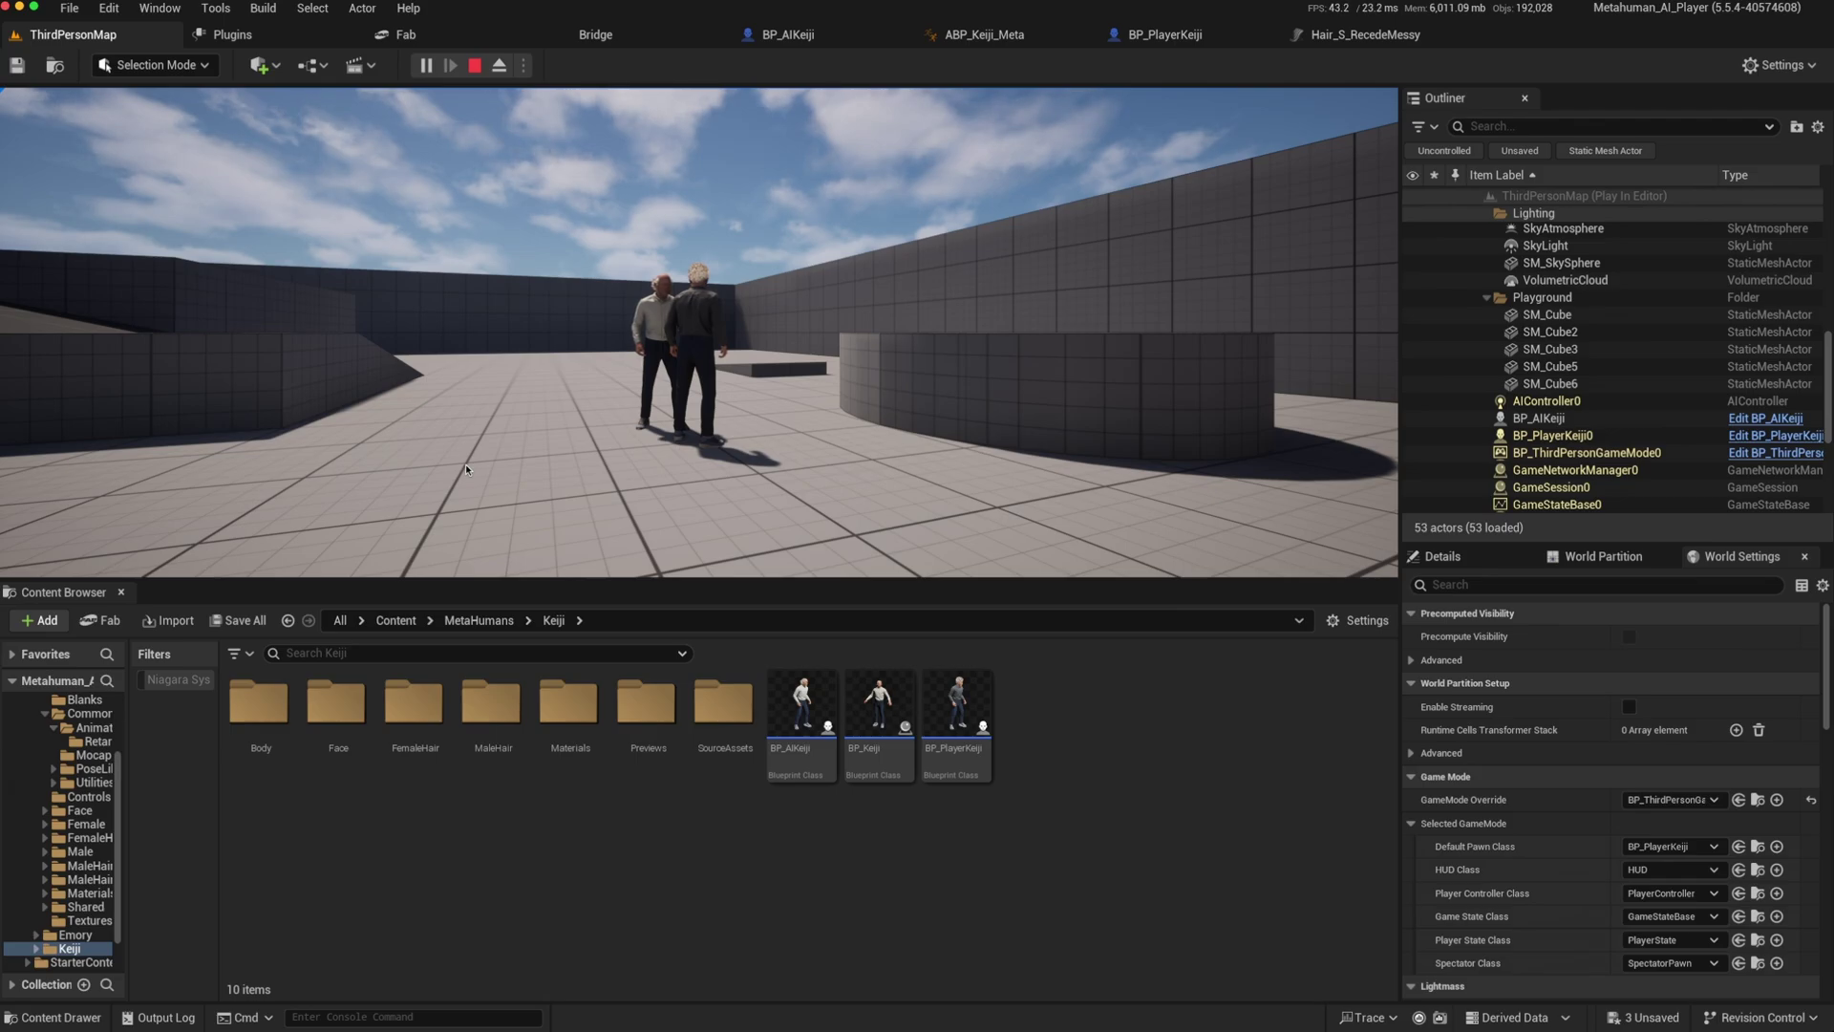
Step: Run the player Keiji forward across the arena in the play session
{"action": "left_click", "coordinate": [467, 470]}
{"action": "key", "text": "w"}
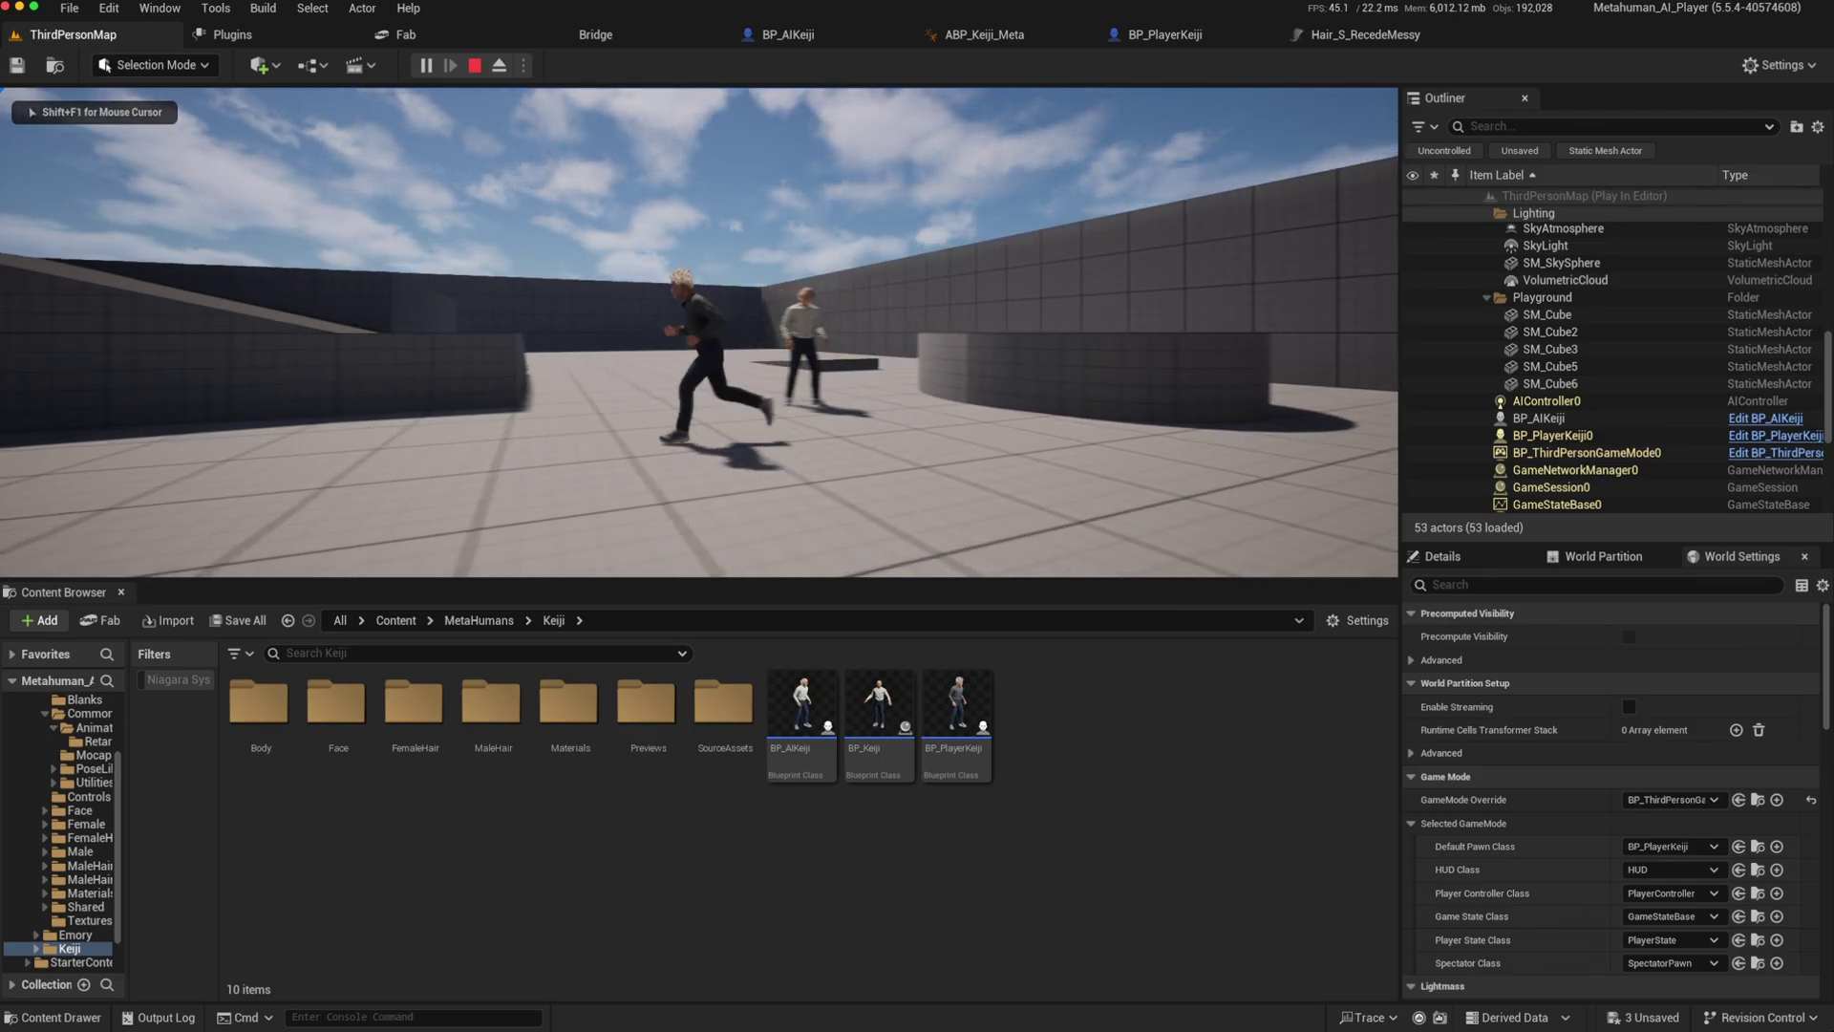